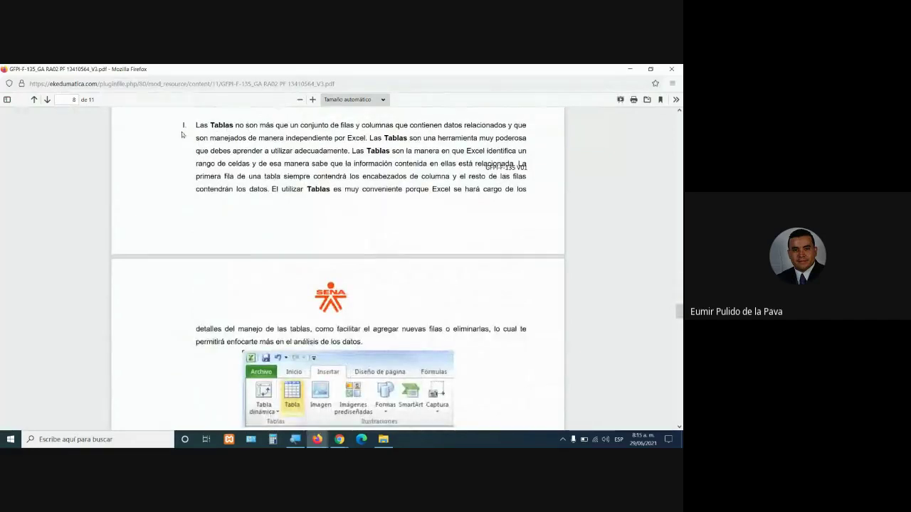
# Zoom the Excel tables PDF guide to 200% and highlight its opening sentence about Tablas
pyautogui.click(312, 100)
pyautogui.click(312, 100)
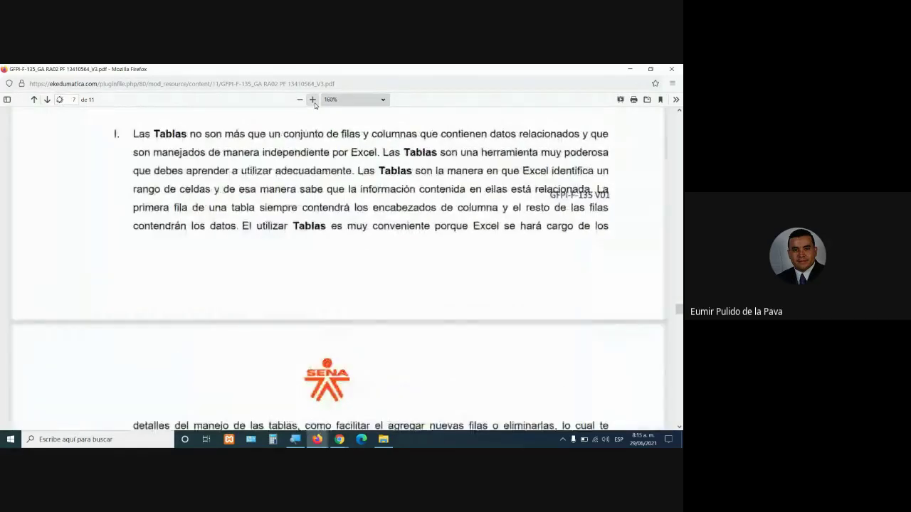
pyautogui.click(312, 100)
pyautogui.moveTo(479, 427); pyautogui.dragTo(509, 430)
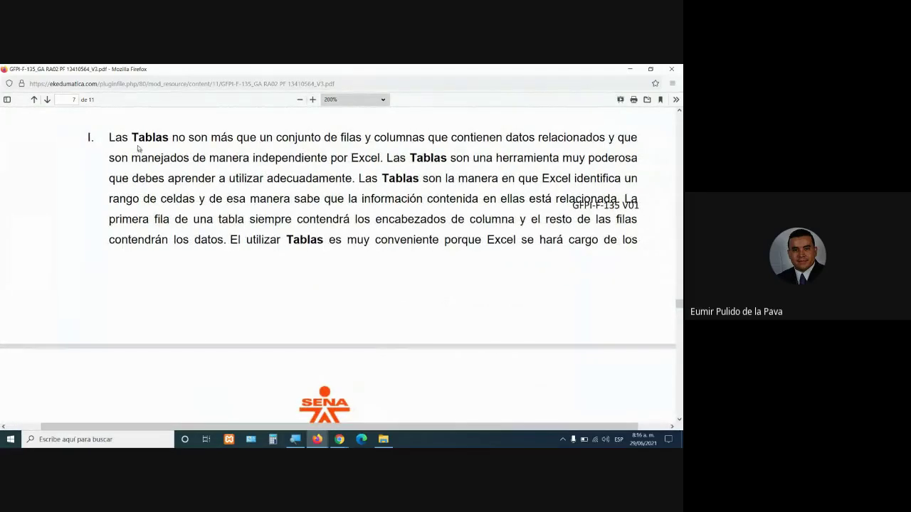
pyautogui.moveTo(110, 138); pyautogui.dragTo(361, 137)
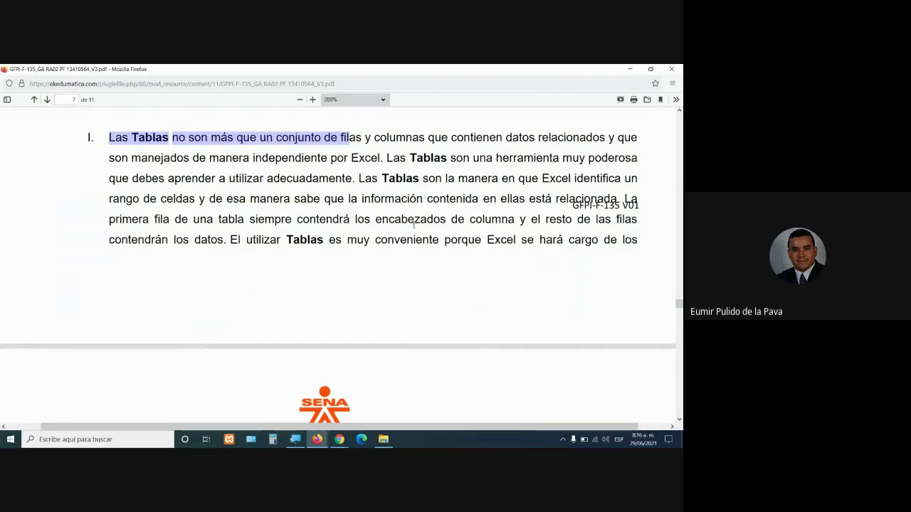
# Scroll to page 8, highlight the Tablas.xlsx file name, then bring the Gmail window forward
pyautogui.scroll(-10, 414, 225)
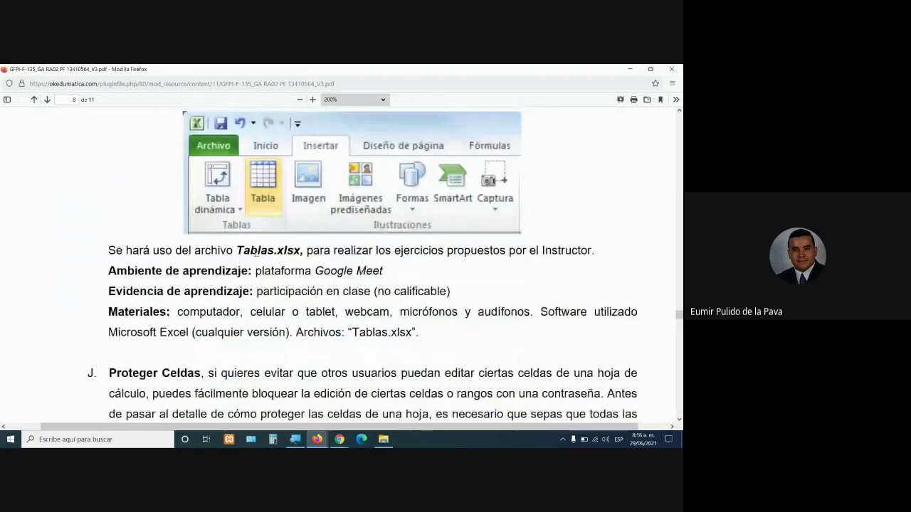
pyautogui.moveTo(257, 253); pyautogui.dragTo(274, 253)
pyautogui.click(318, 439)
pyautogui.click(301, 404)
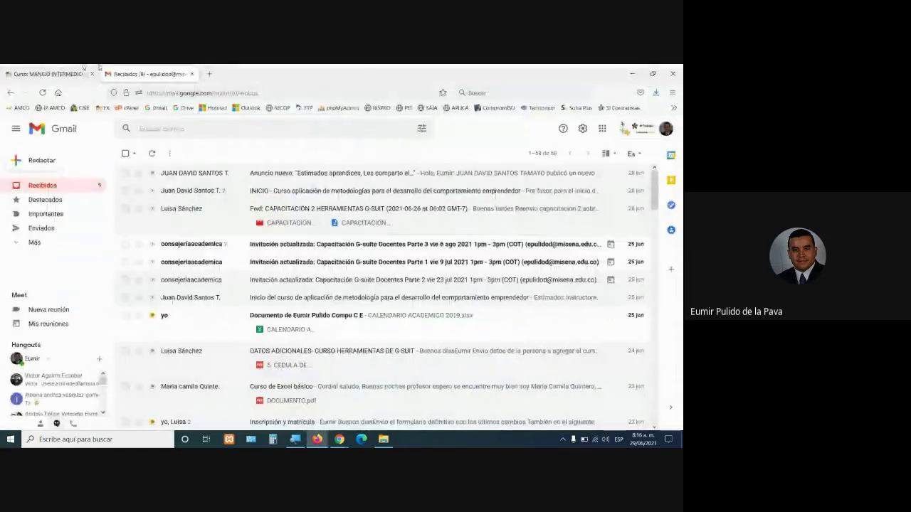
# From the MANEJO INTERMEDIO course's RA-02 ARCHIVOS PARA DESCARGAR folder, open Tabla.xlsx in Excel
pyautogui.moveTo(83, 69); pyautogui.dragTo(152, 84)
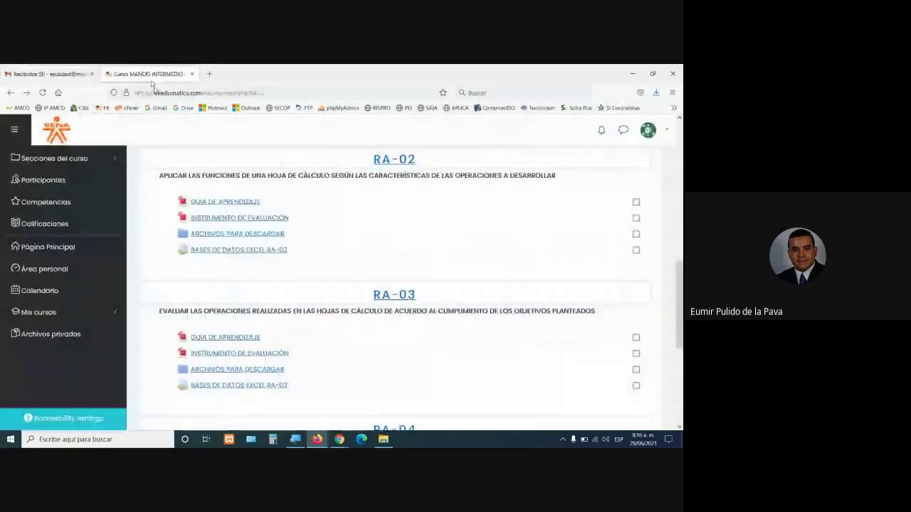
pyautogui.click(247, 235)
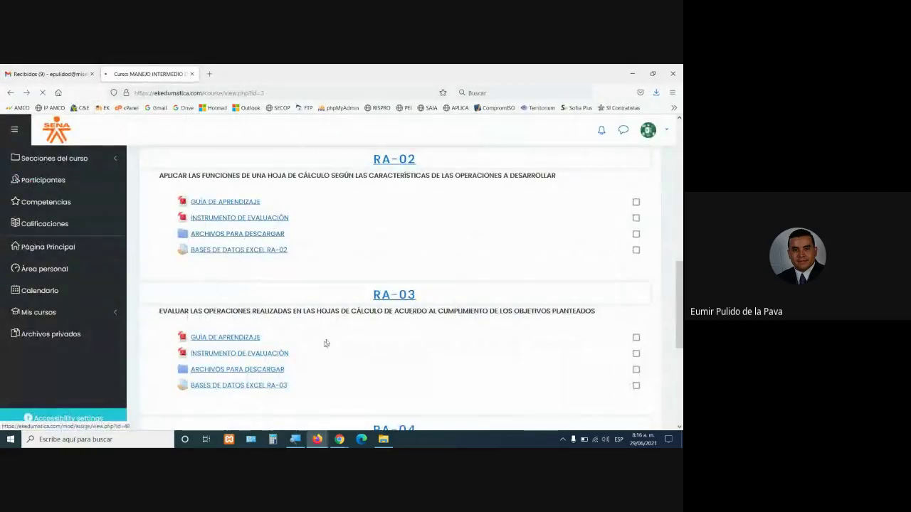
pyautogui.scroll(-5, 301, 359)
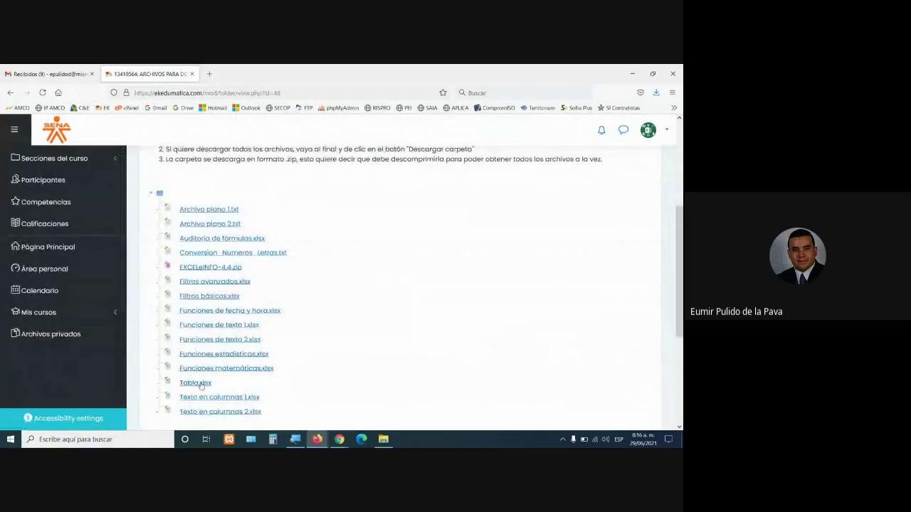
pyautogui.click(200, 383)
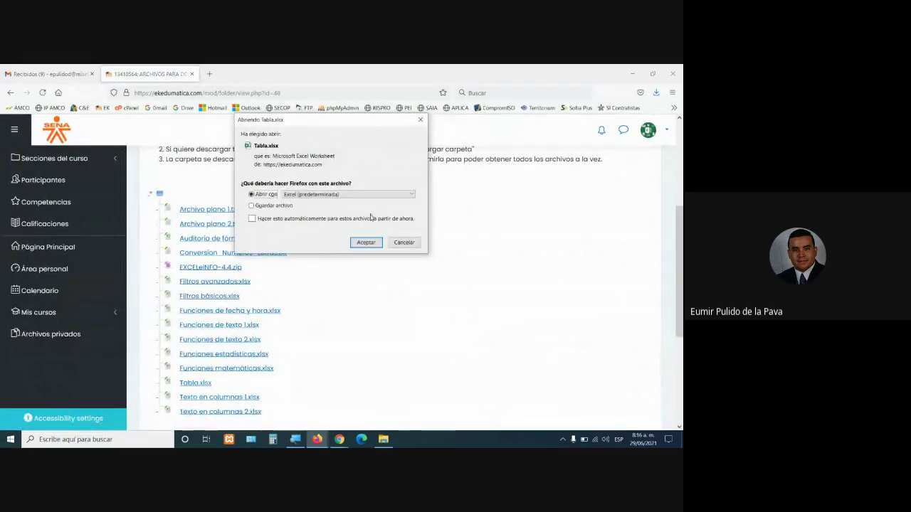
pyautogui.click(366, 242)
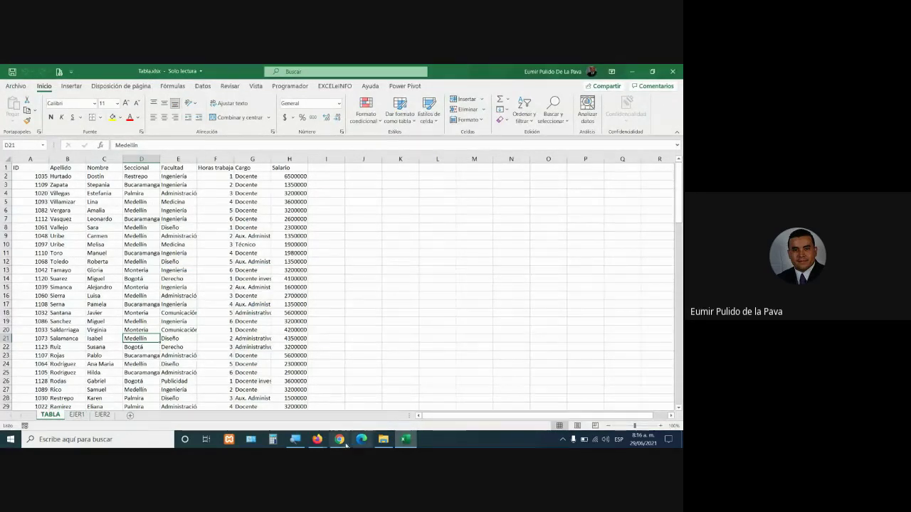
pyautogui.moveTo(344, 441)
pyautogui.click(307, 398)
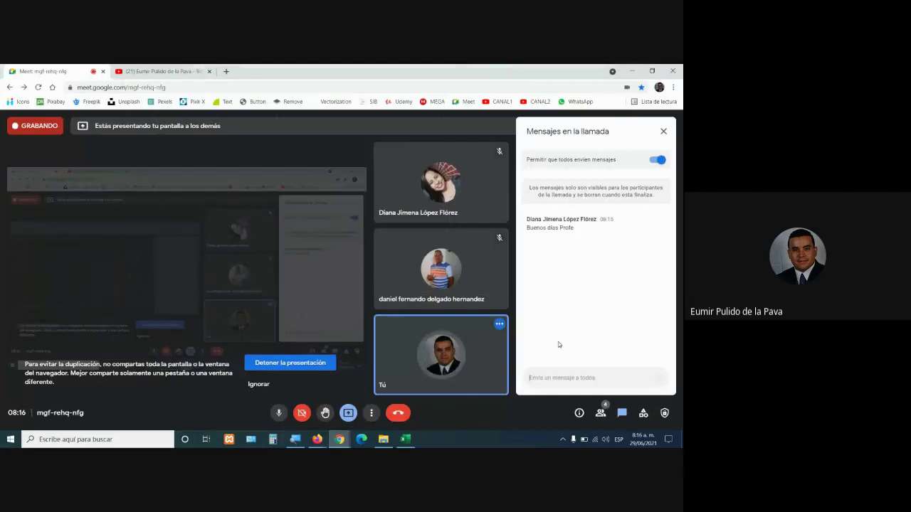
pyautogui.click(402, 441)
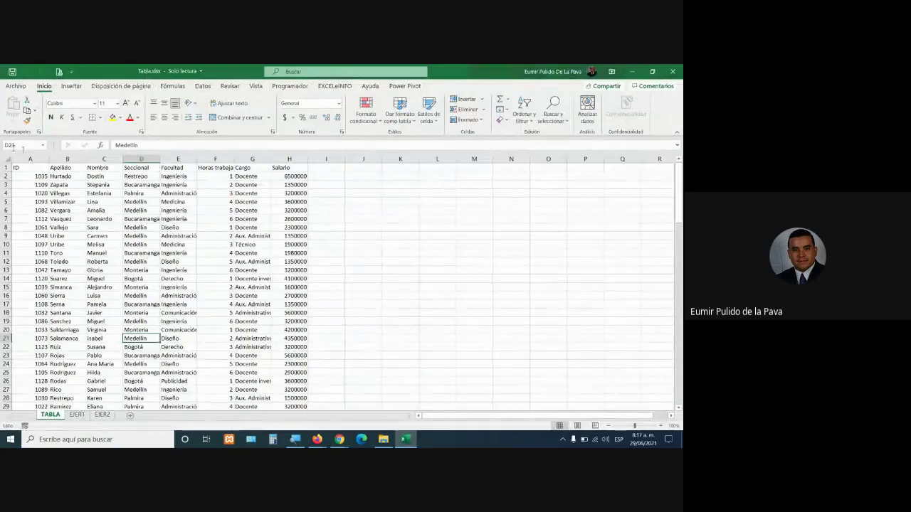
pyautogui.click(39, 167)
pyautogui.click(52, 167)
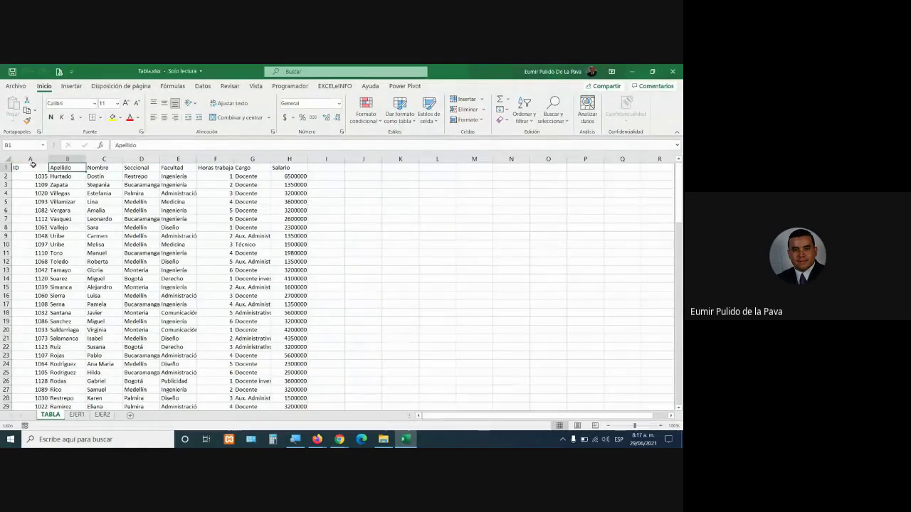
pyautogui.click(30, 158)
pyautogui.click(67, 158)
pyautogui.click(107, 158)
pyautogui.click(141, 158)
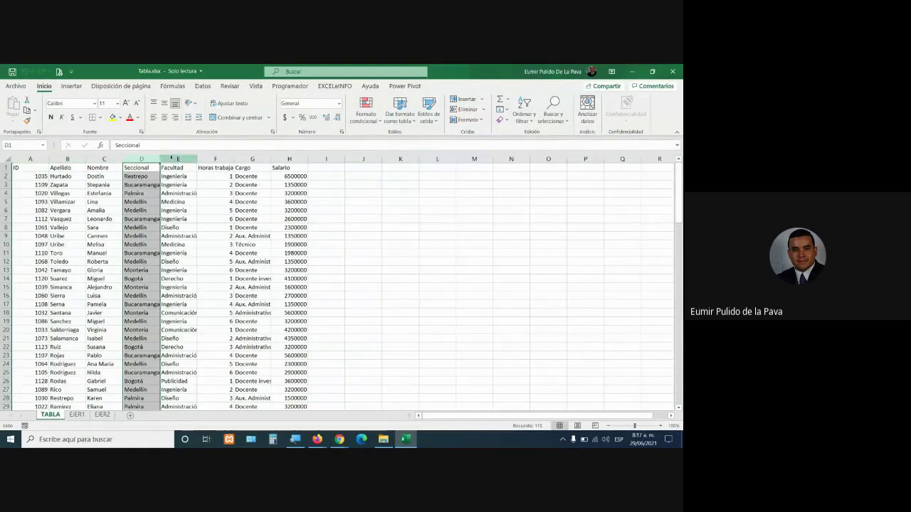
pyautogui.click(178, 158)
pyautogui.click(215, 158)
pyautogui.click(252, 158)
pyautogui.click(289, 158)
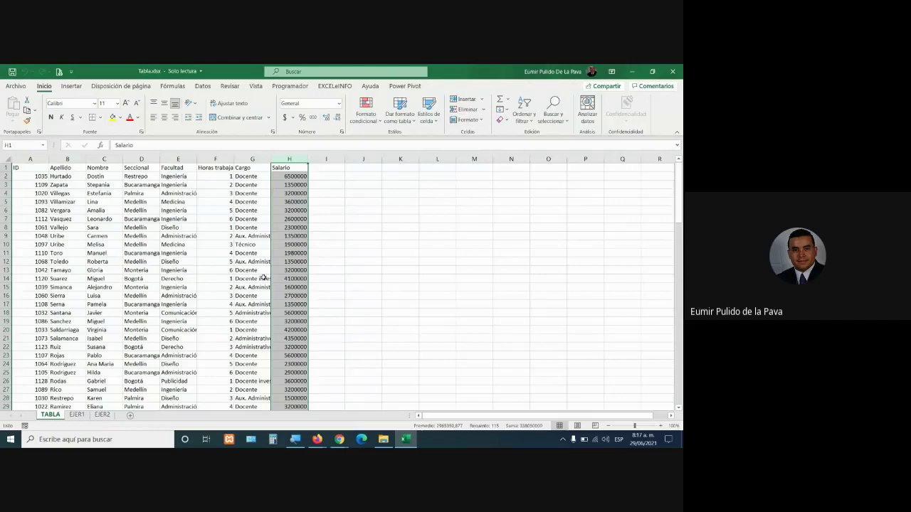
pyautogui.click(177, 261)
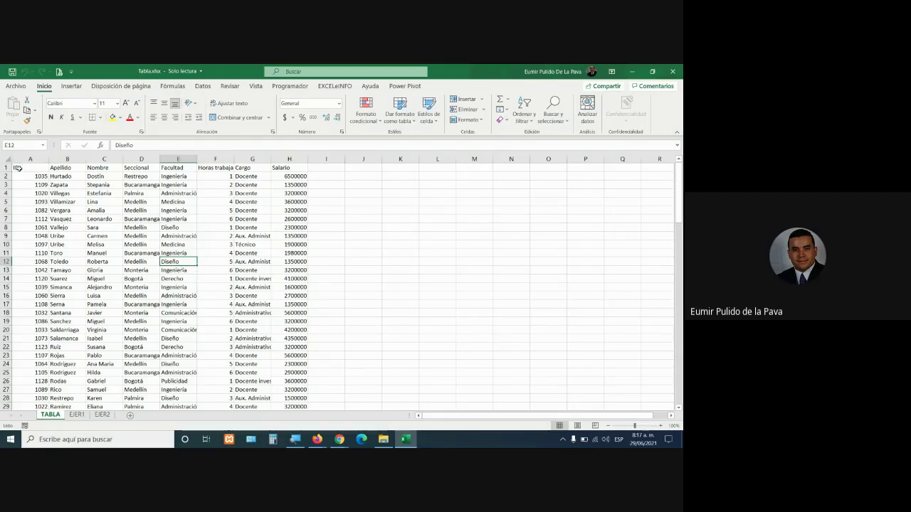
pyautogui.moveTo(20, 167); pyautogui.dragTo(306, 390)
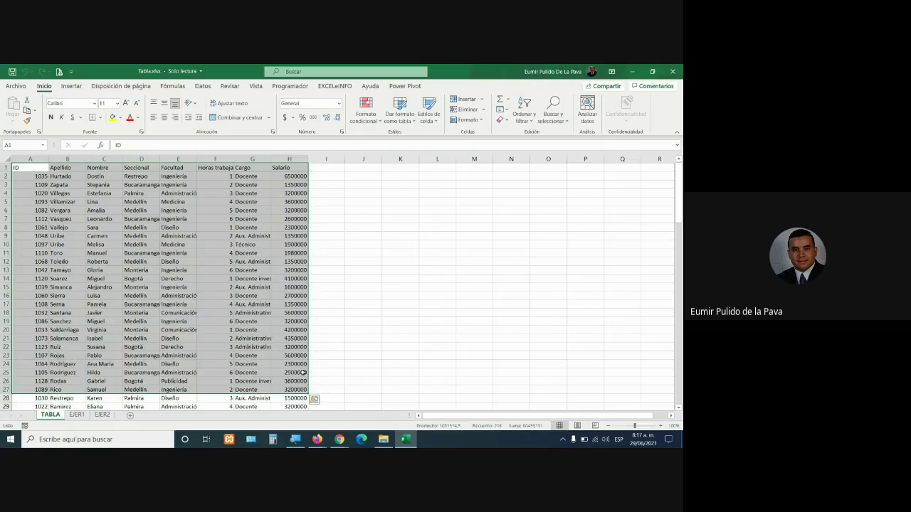
pyautogui.click(242, 254)
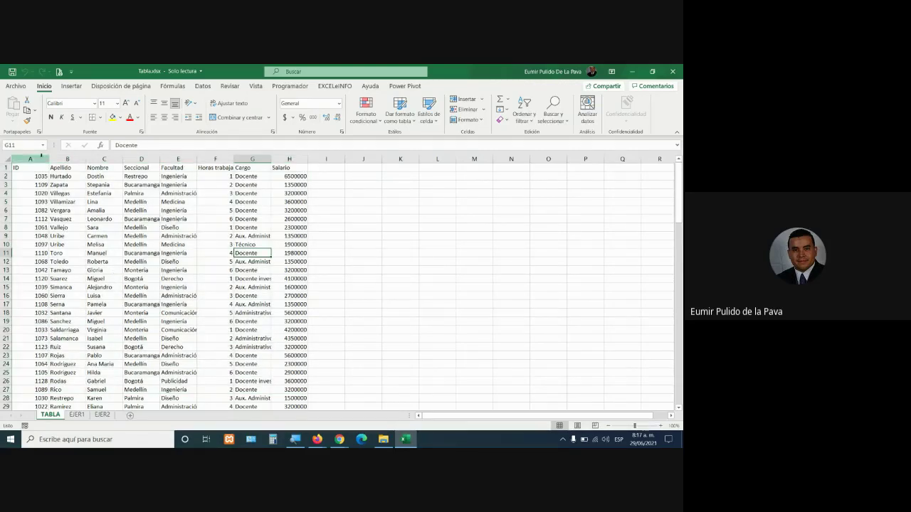
pyautogui.click(32, 158)
pyautogui.click(67, 159)
pyautogui.click(104, 159)
pyautogui.click(141, 159)
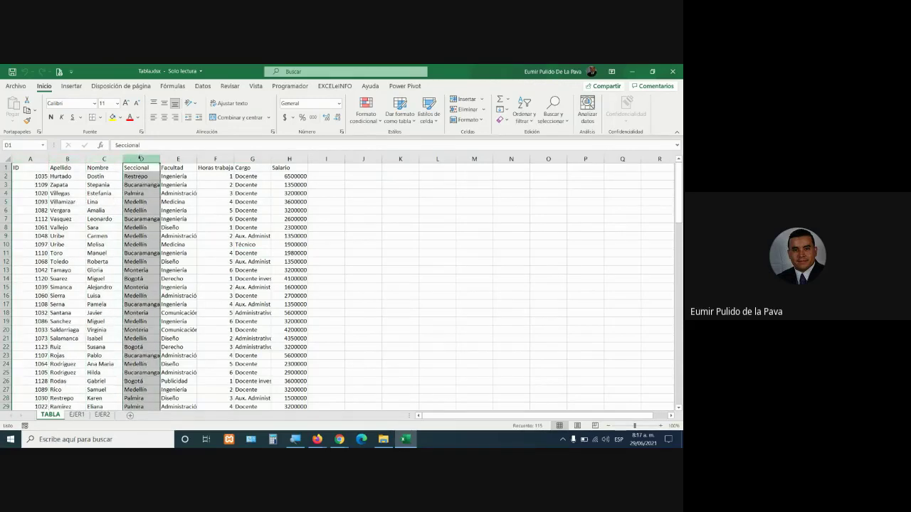
pyautogui.click(178, 158)
pyautogui.click(215, 159)
pyautogui.click(252, 158)
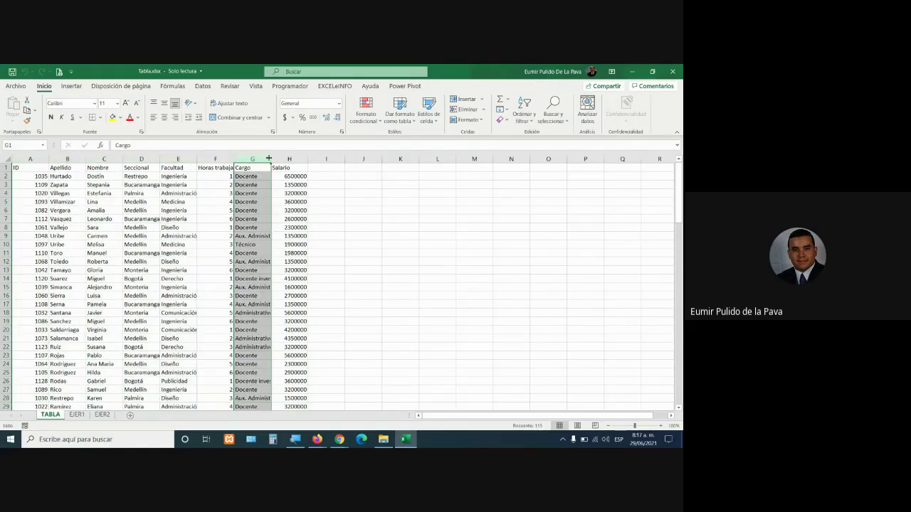
pyautogui.click(289, 158)
pyautogui.click(342, 440)
pyautogui.click(327, 404)
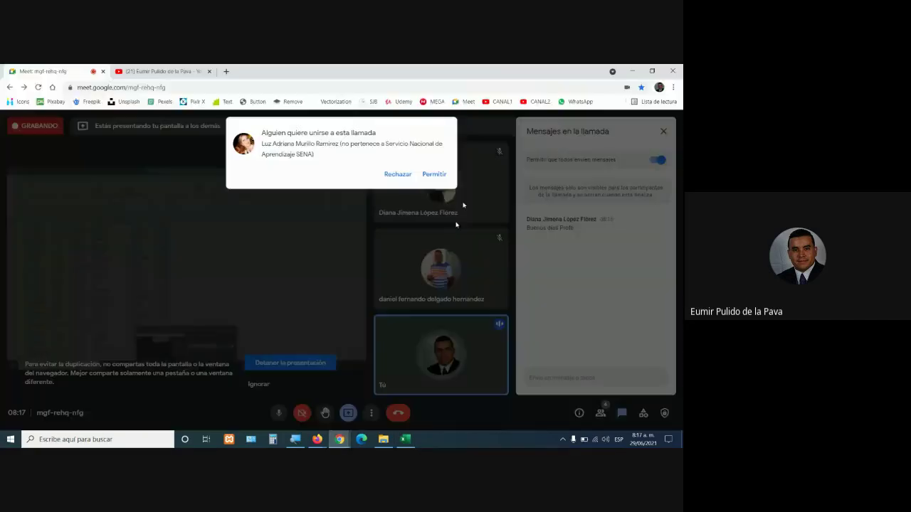
pyautogui.click(434, 174)
pyautogui.click(406, 439)
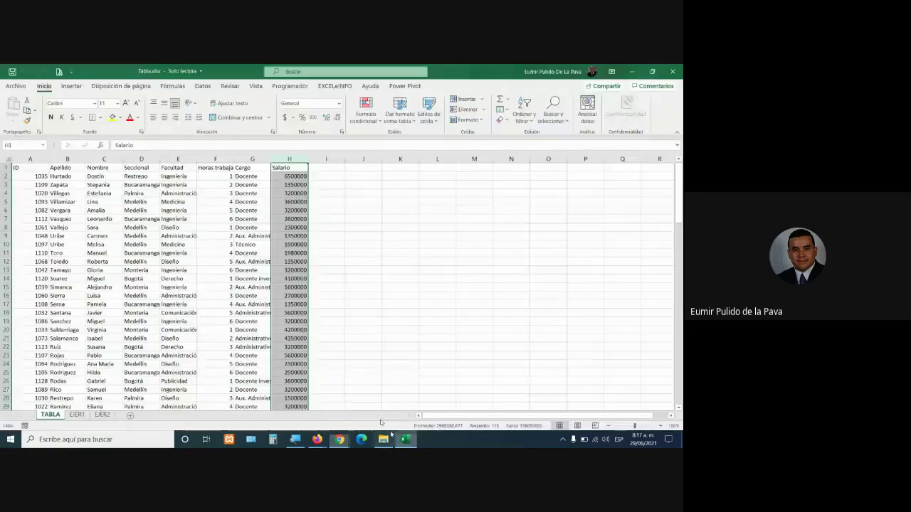
pyautogui.moveTo(17, 168); pyautogui.dragTo(304, 162)
pyautogui.moveTo(43, 177); pyautogui.dragTo(299, 373)
pyautogui.click(30, 159)
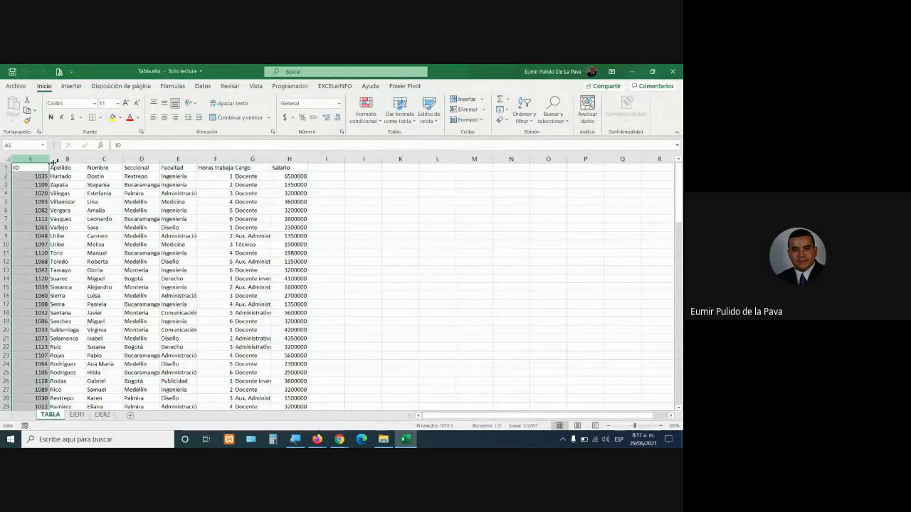
pyautogui.click(66, 159)
pyautogui.click(103, 159)
pyautogui.click(141, 158)
pyautogui.click(178, 158)
pyautogui.click(215, 159)
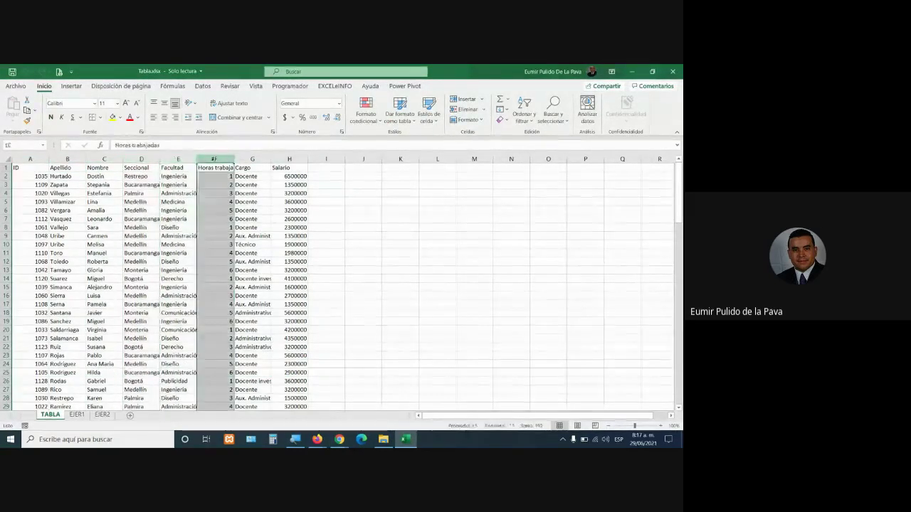
pyautogui.click(252, 159)
pyautogui.click(290, 159)
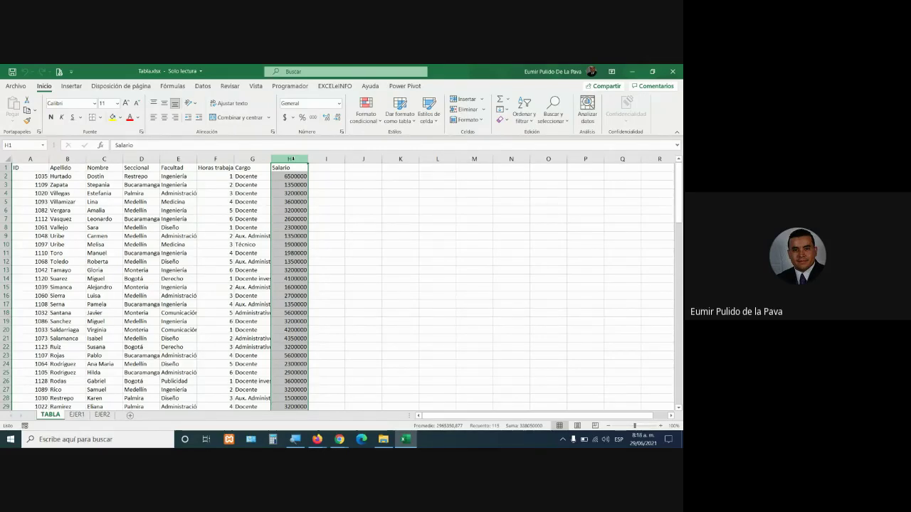
pyautogui.moveTo(27, 169); pyautogui.dragTo(290, 397)
pyautogui.click(204, 272)
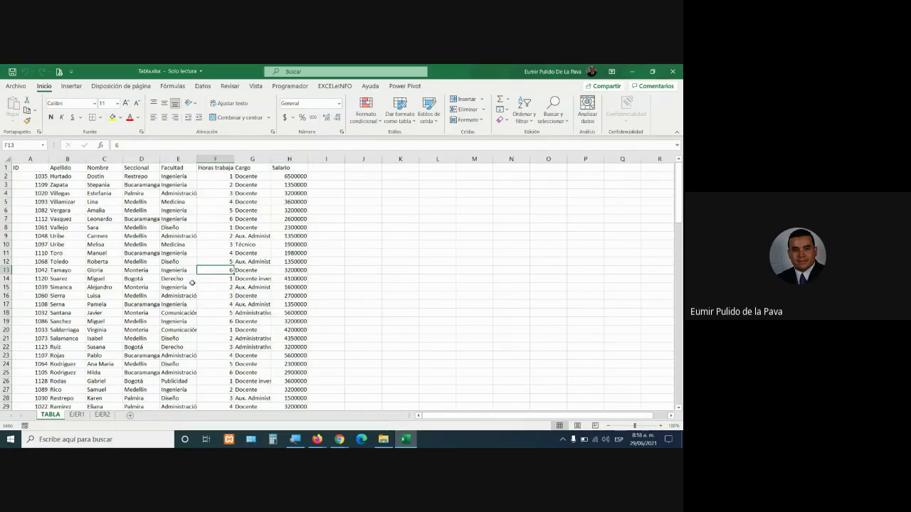
pyautogui.click(136, 204)
pyautogui.click(75, 202)
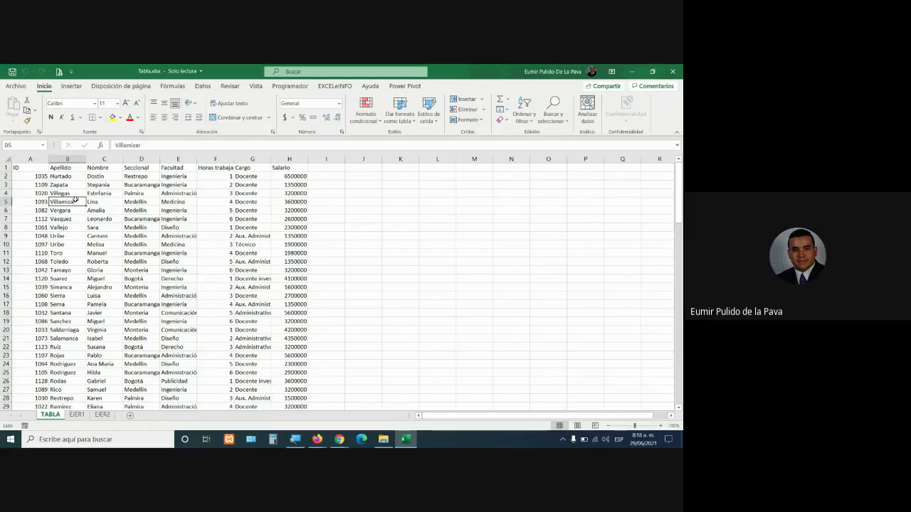
pyautogui.click(255, 279)
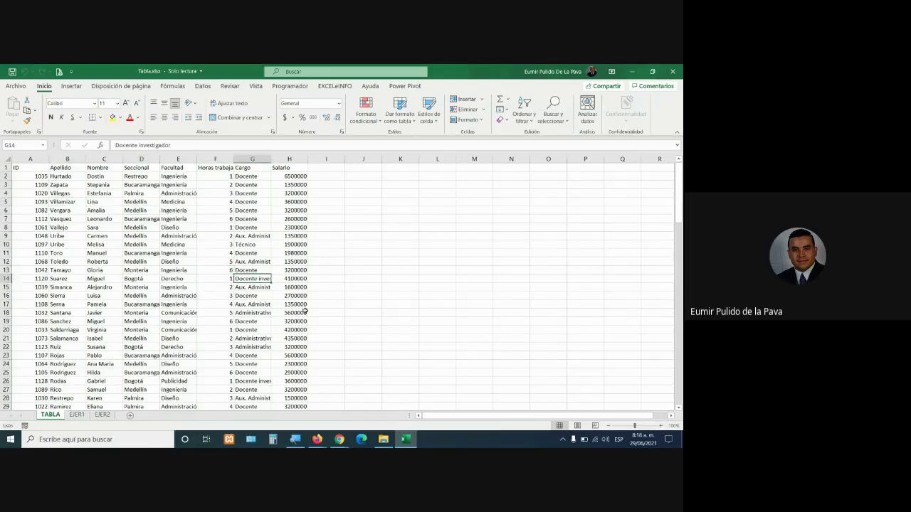
pyautogui.click(305, 312)
pyautogui.click(131, 324)
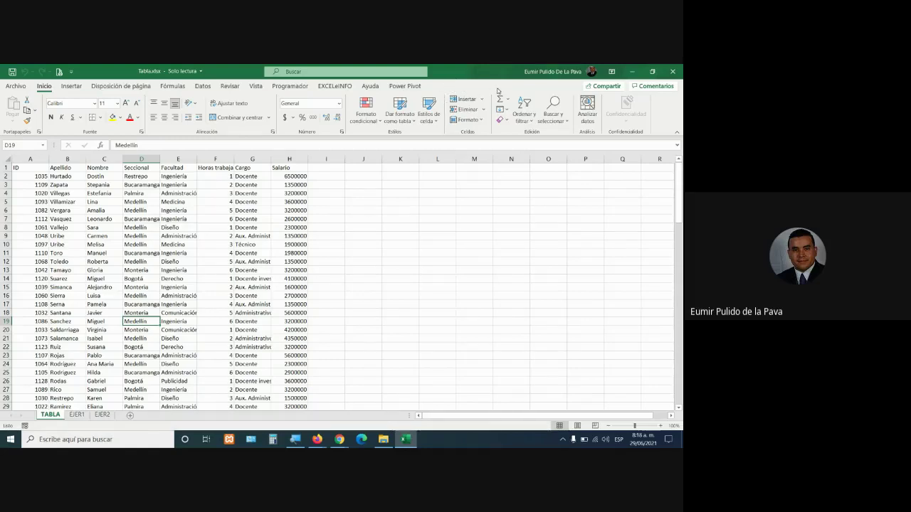
pyautogui.click(180, 202)
pyautogui.click(178, 287)
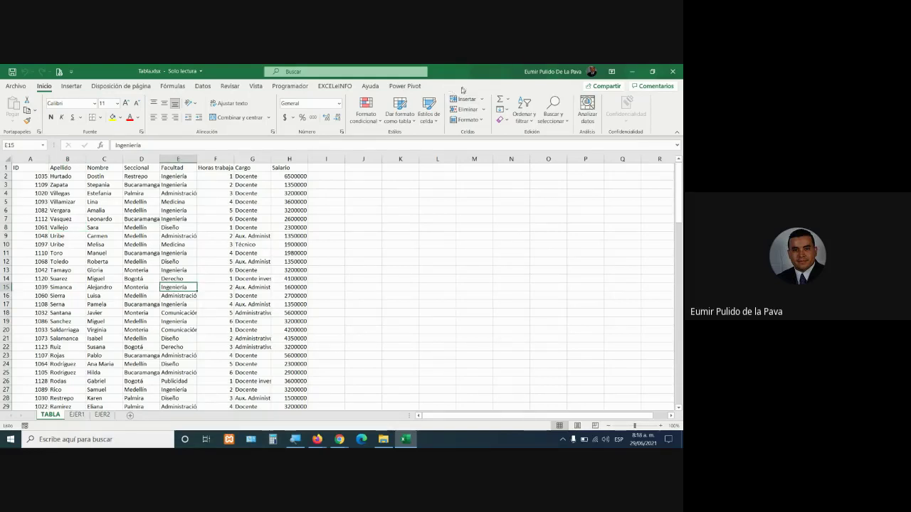
pyautogui.click(230, 279)
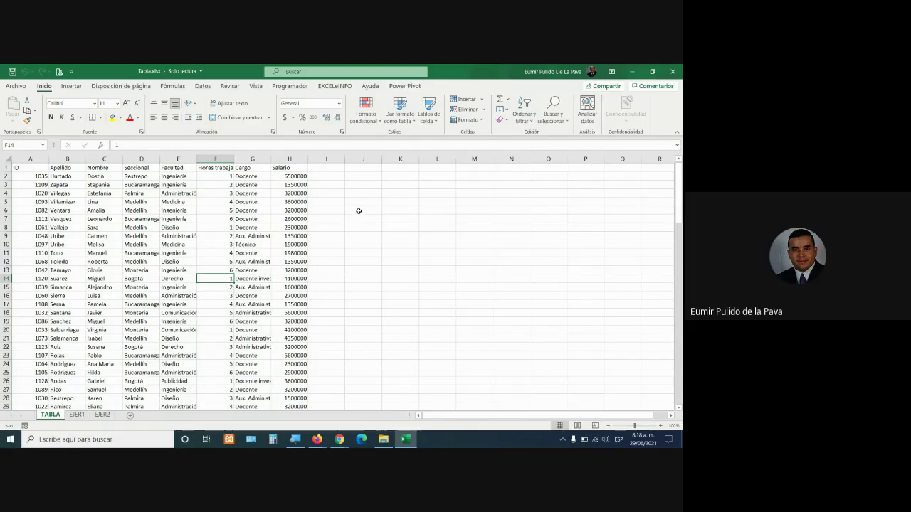
# Merge J6:P25 into one cell with wrapped text at font size 22
pyautogui.moveTo(358, 210)
pyautogui.mouseDown()
pyautogui.moveTo(571, 238)
pyautogui.moveTo(579, 370)
pyautogui.mouseUp()
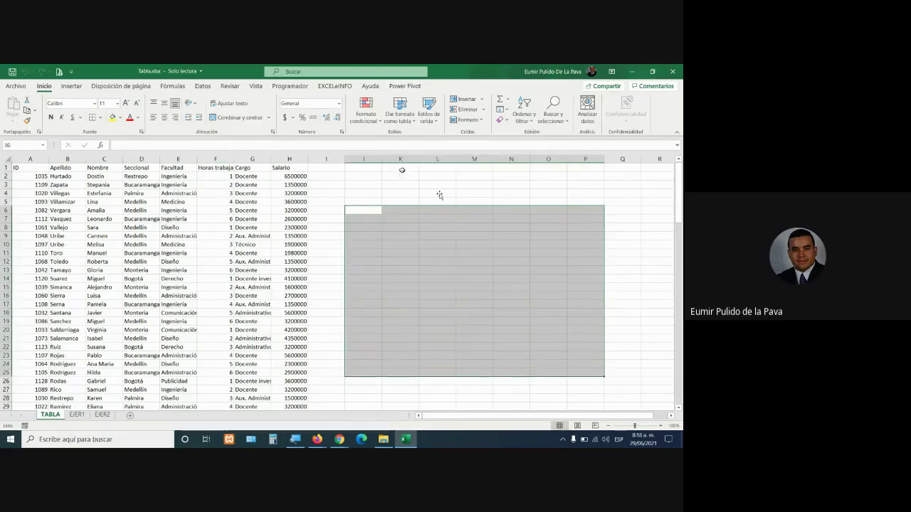
pyautogui.click(229, 115)
pyautogui.click(229, 103)
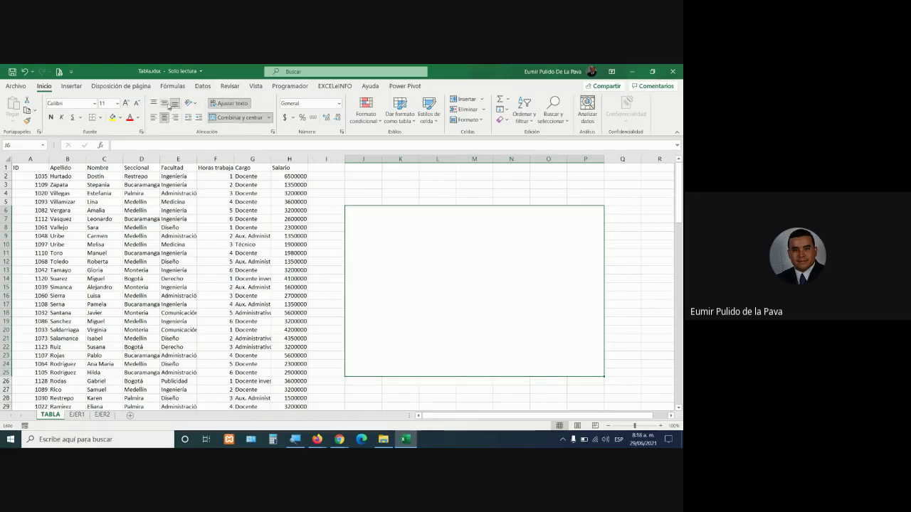
pyautogui.click(124, 103)
pyautogui.click(124, 103)
pyautogui.click(124, 104)
pyautogui.click(123, 103)
pyautogui.click(124, 103)
pyautogui.click(124, 103)
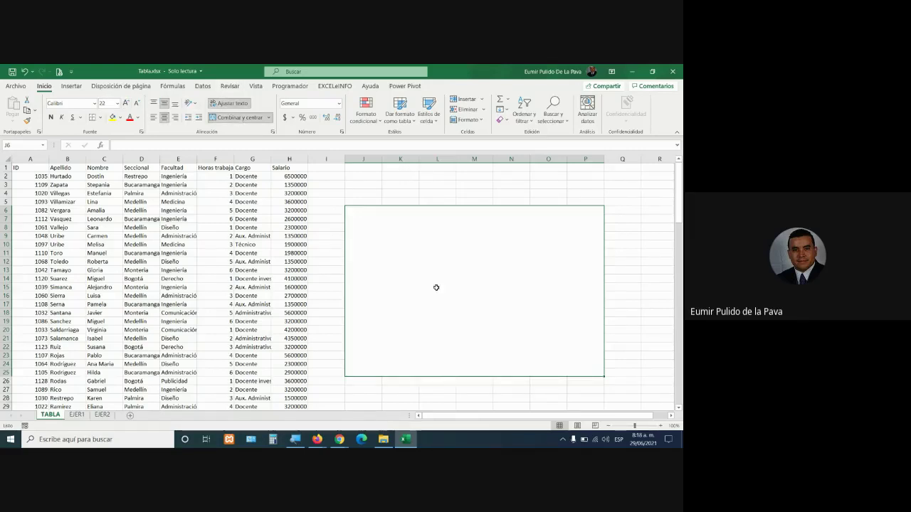
# Set the merged cell's horizontal alignment to Justificar in Formato de celdas
pyautogui.rightClick(436, 292)
pyautogui.click(476, 383)
pyautogui.click(406, 227)
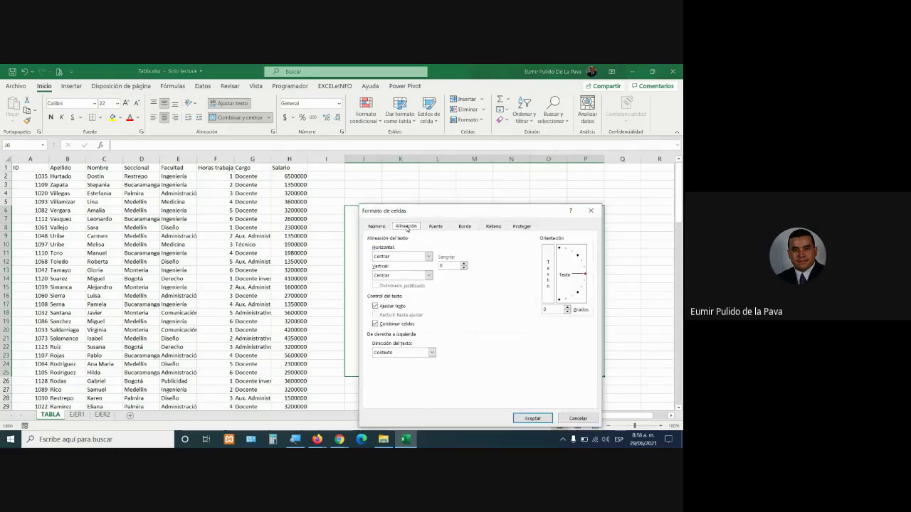
pyautogui.click(416, 256)
pyautogui.click(392, 299)
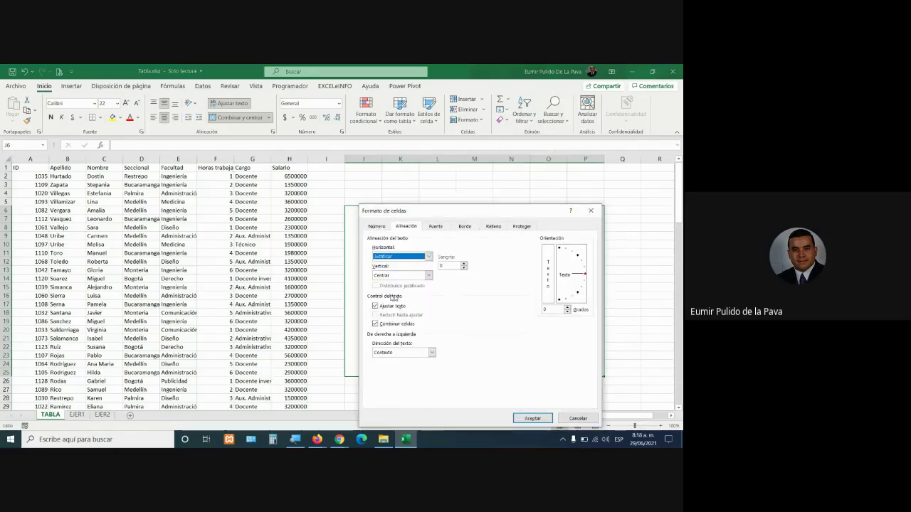
pyautogui.click(533, 419)
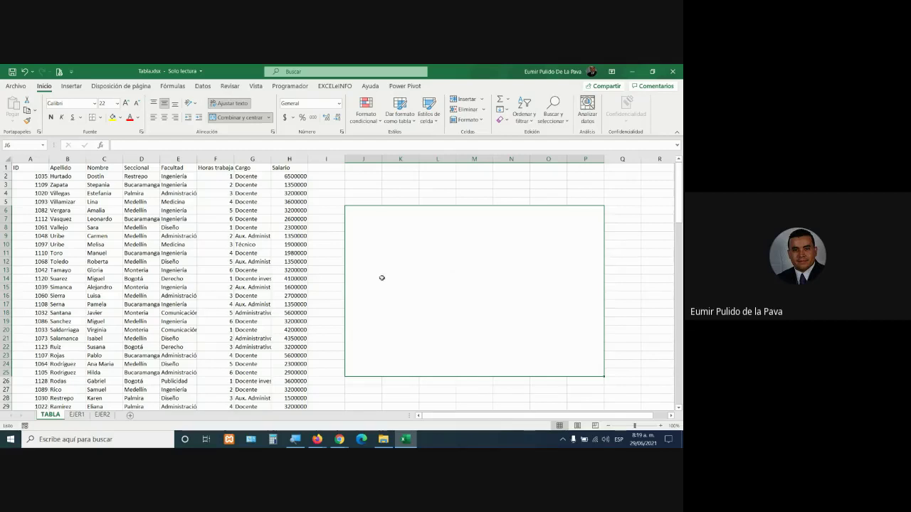
# Type 'Aplicar en este rango de datos lo siguiente:' and tasks 1–3, each on its own line
pyautogui.write('aP')
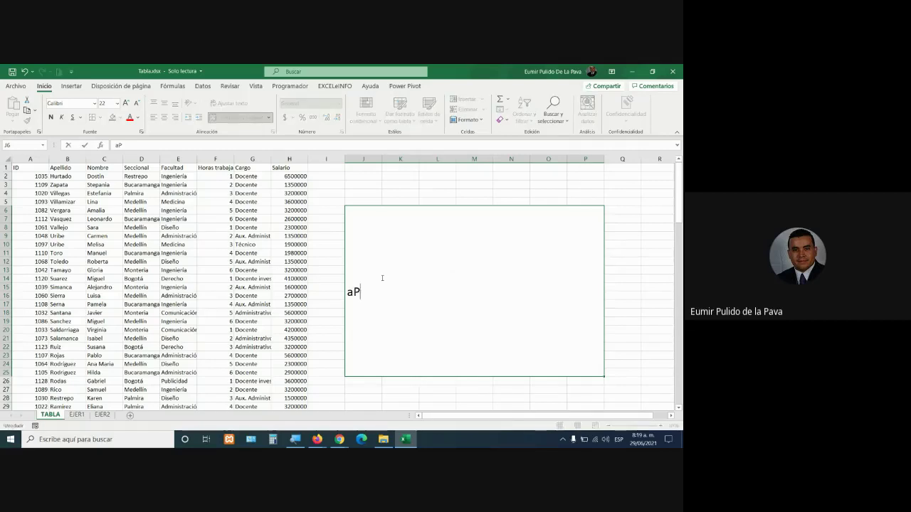
pyautogui.write('LICAR en ')
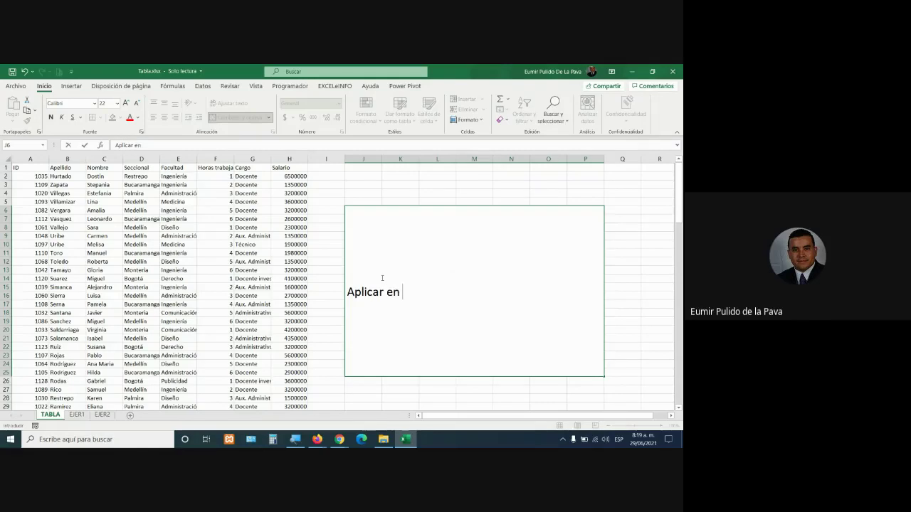
pyautogui.write('este rango de datos')
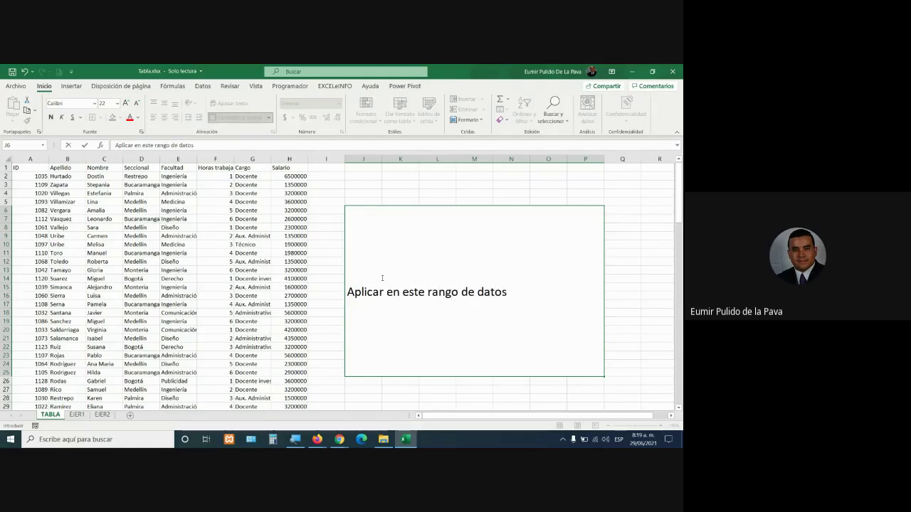
pyautogui.write(' lo siguiente:')
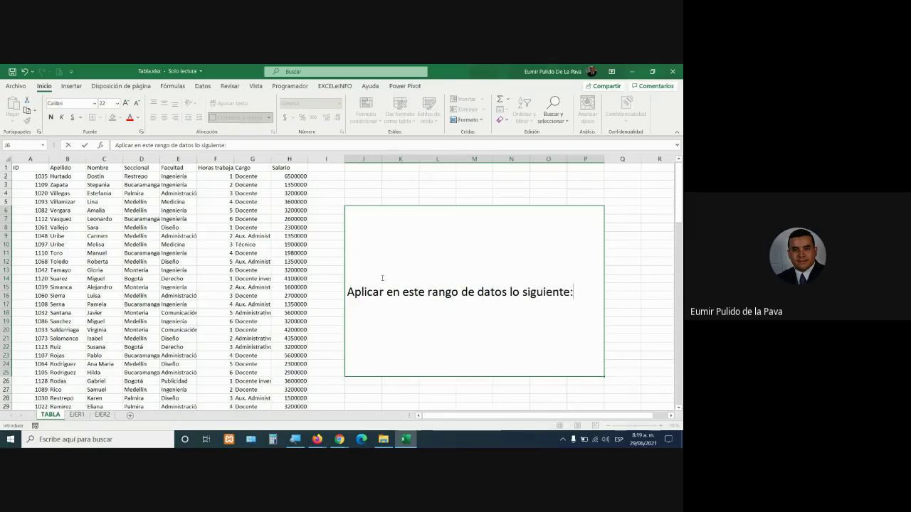
pyautogui.hotkey('alt', 'Return')
pyautogui.write('1.')
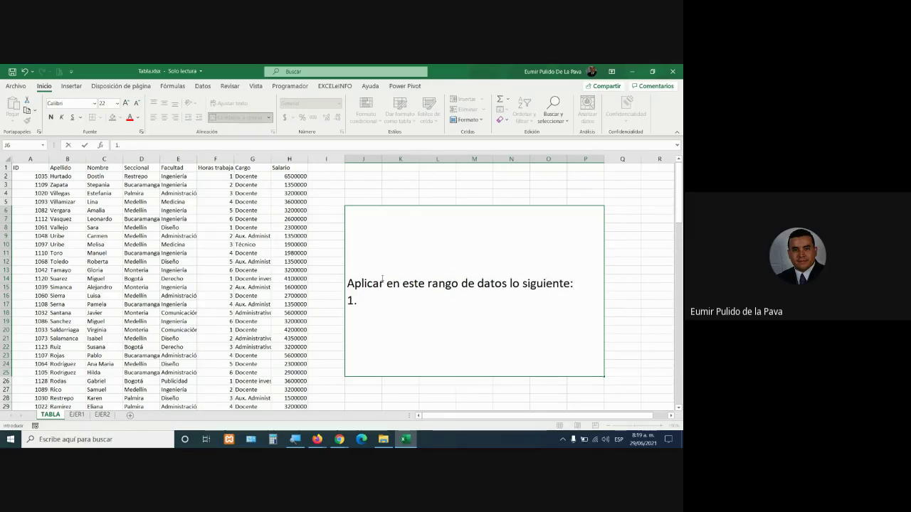
pyautogui.write(' Bordes, so')
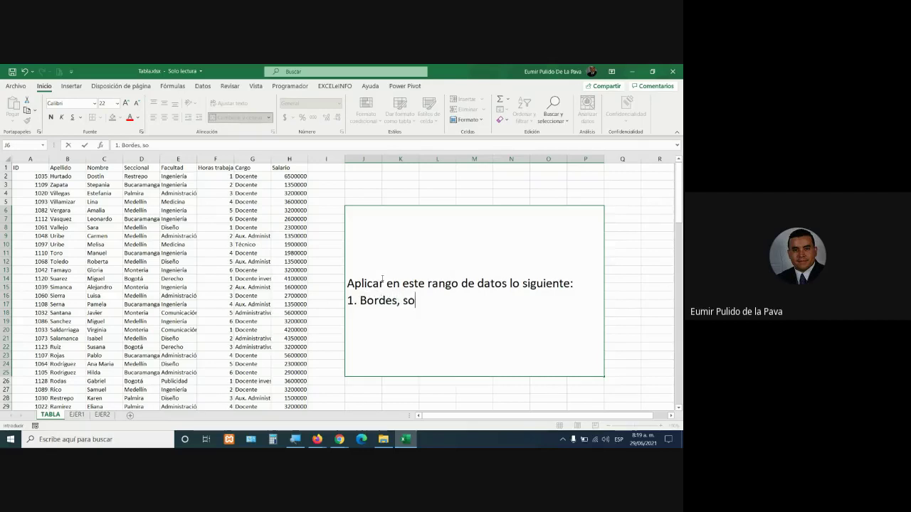
pyautogui.write('mbreado, ')
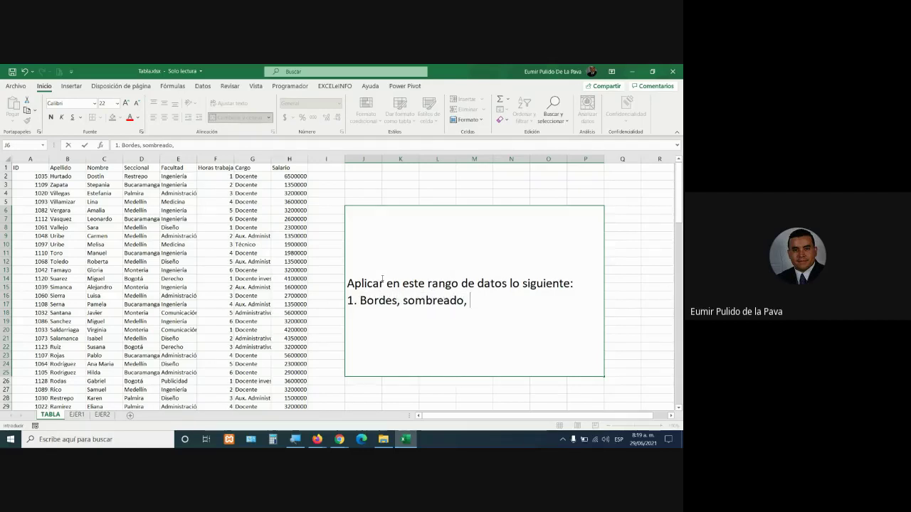
pyautogui.write('formato de c')
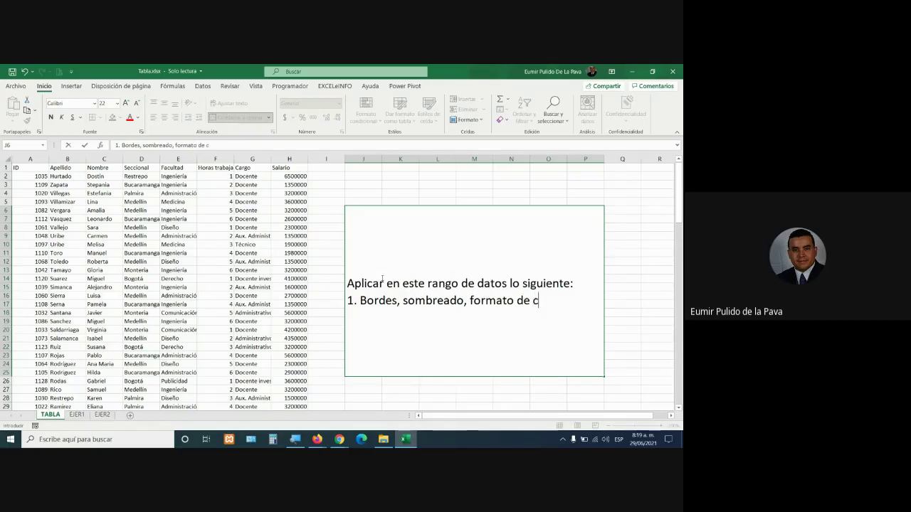
pyautogui.write('eldas')
pyautogui.hotkey('alt', 'Return')
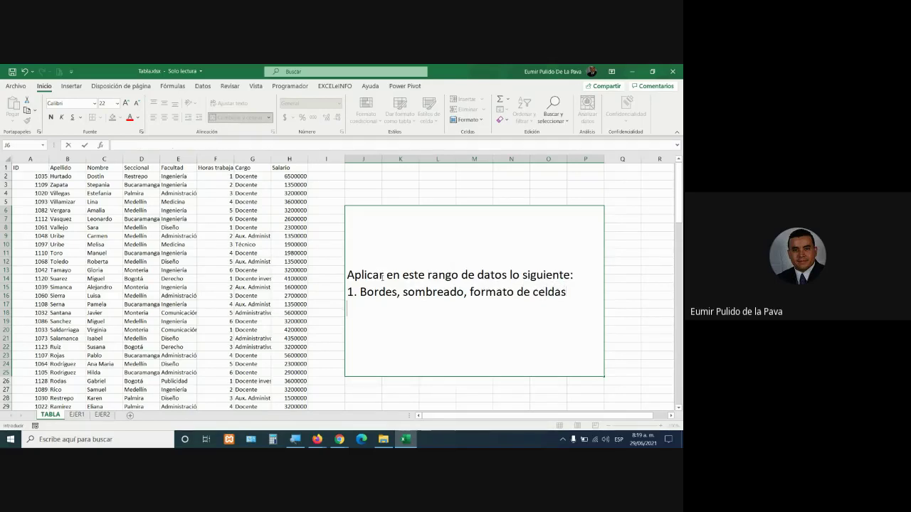
pyautogui.write('2. Activar los filtr')
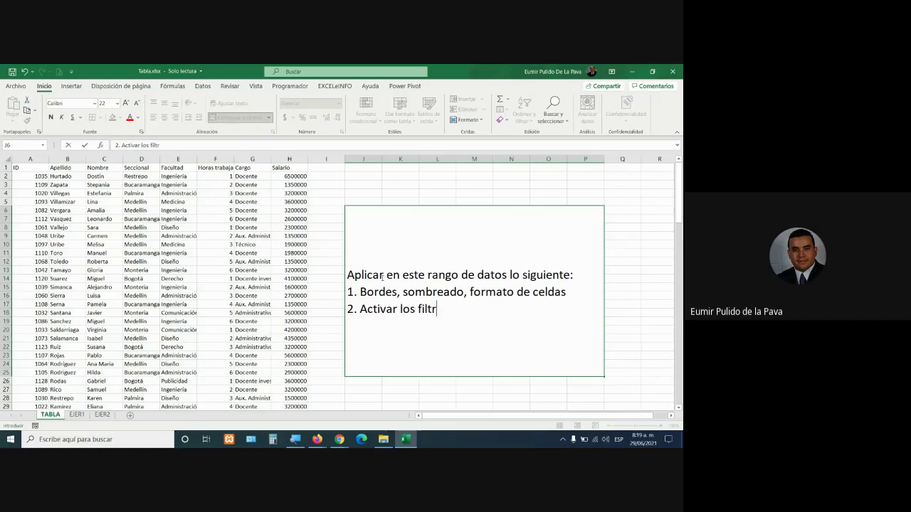
pyautogui.write('os')
pyautogui.hotkey('alt', 'Return')
pyautogui.write('3.')
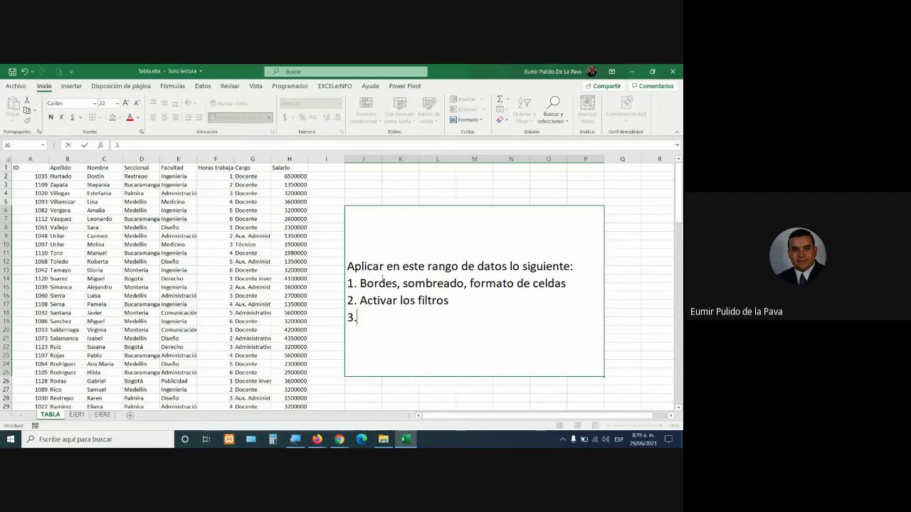
pyautogui.write(' Fila con el to')
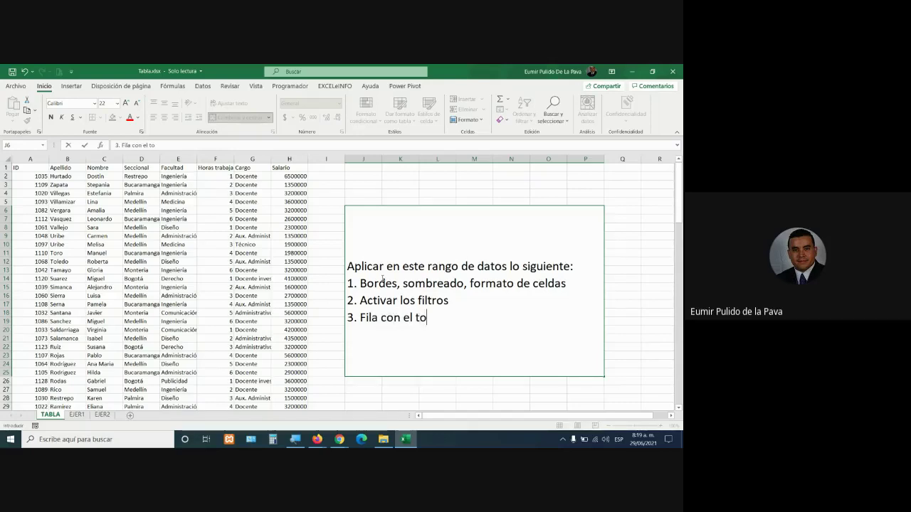
pyautogui.write('tal de salari')
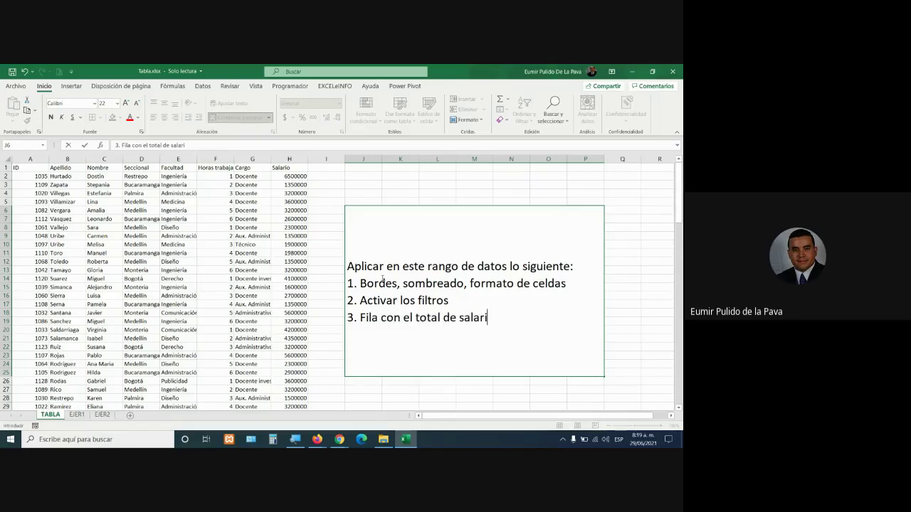
pyautogui.write('os pagados')
# Add task 4, task 5 'Inserte un gráfico' and the 'Tiempo de la prueba: _____' line
pyautogui.hotkey('alt', 'Return')
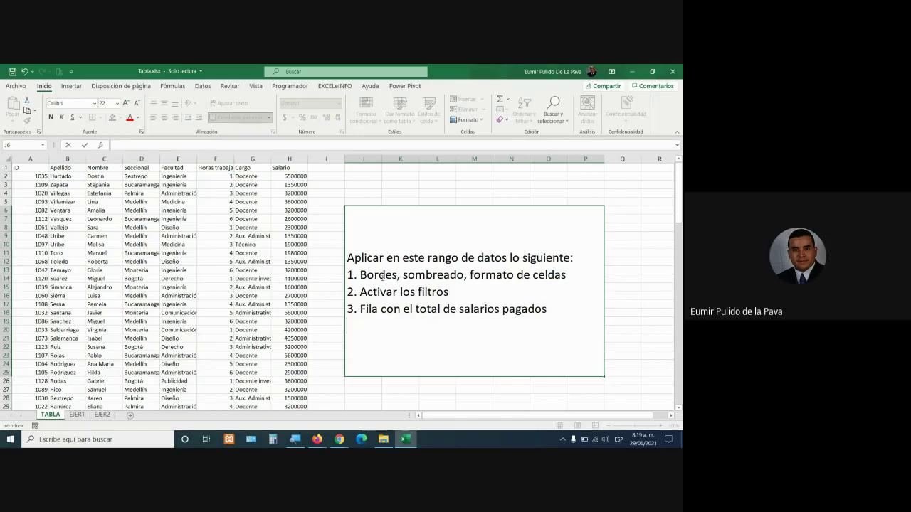
pyautogui.write('4. Fila con e')
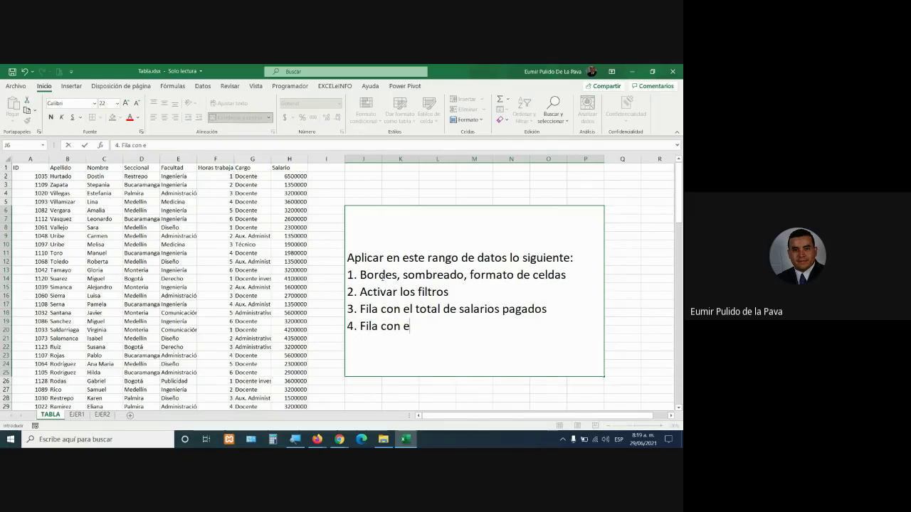
pyautogui.write('l total de per')
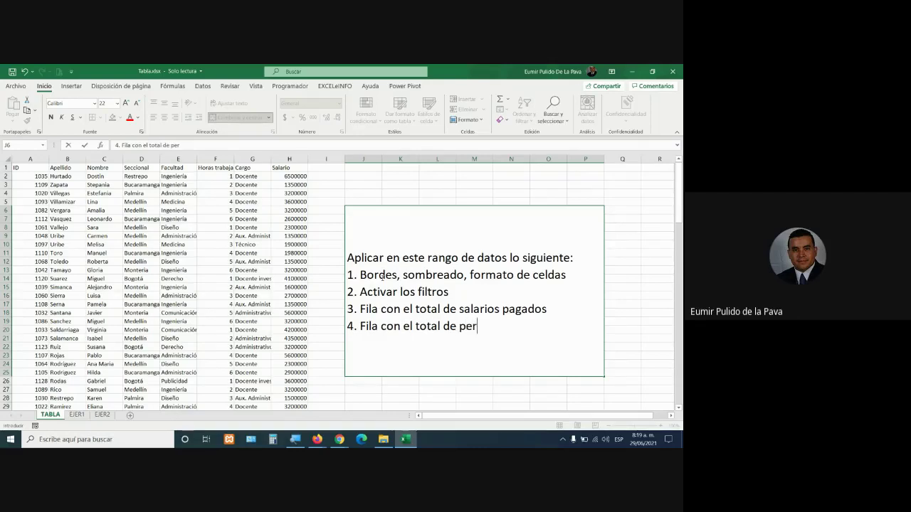
pyautogui.write('sonas r')
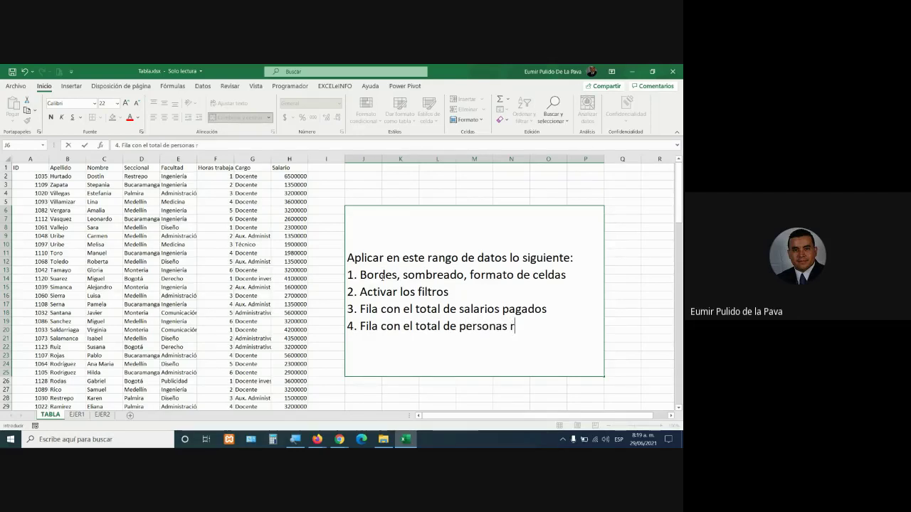
pyautogui.write('egistradas')
pyautogui.hotkey('alt', 'Return')
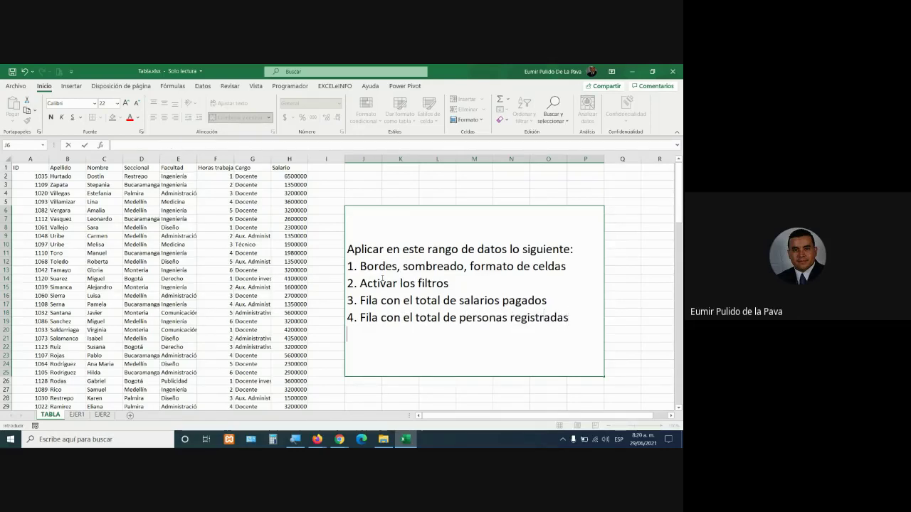
pyautogui.write('5. Inserte')
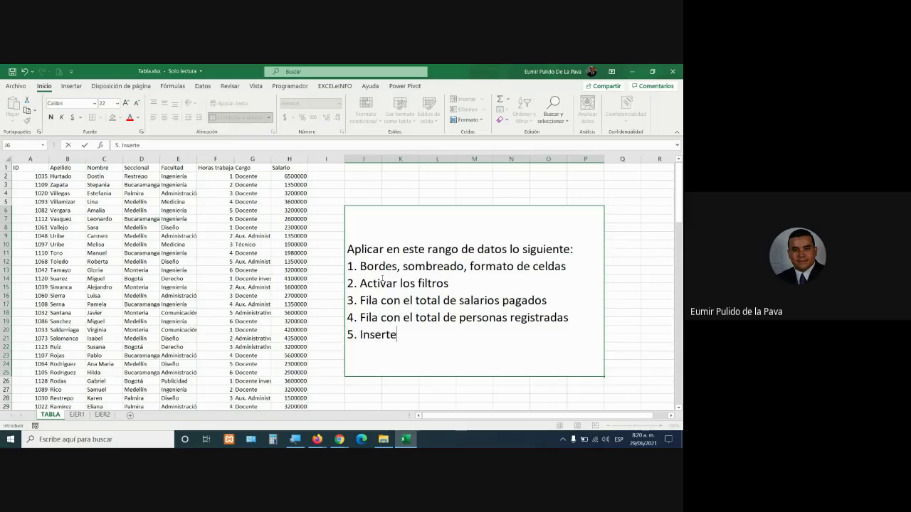
pyautogui.write(' un gráfico')
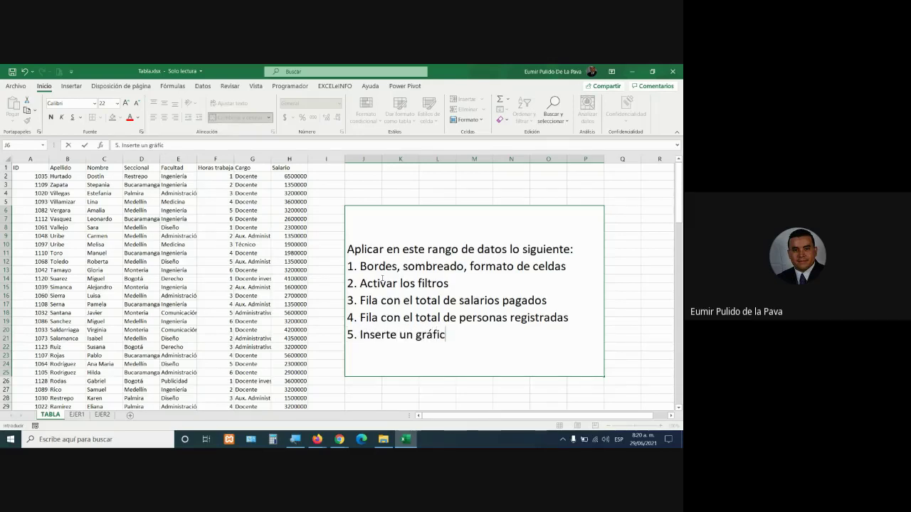
pyautogui.hotkey('alt', 'Return')
pyautogui.hotkey('alt', 'Return')
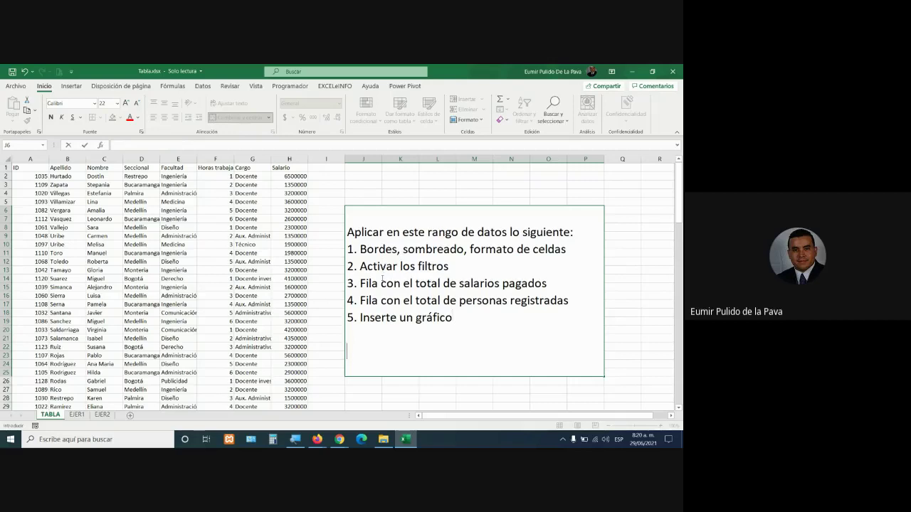
pyautogui.write('Tiempo de l')
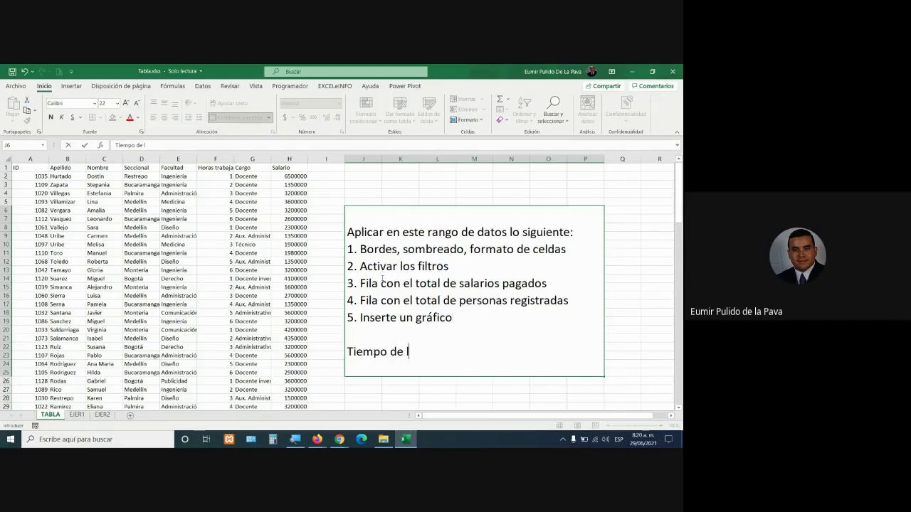
pyautogui.write('a prueba:')
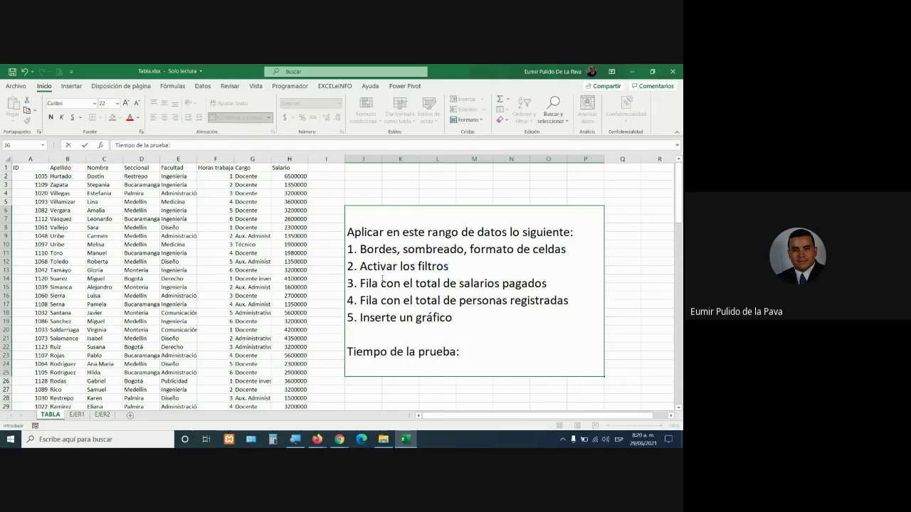
pyautogui.write(' ______________')
pyautogui.press('Return')
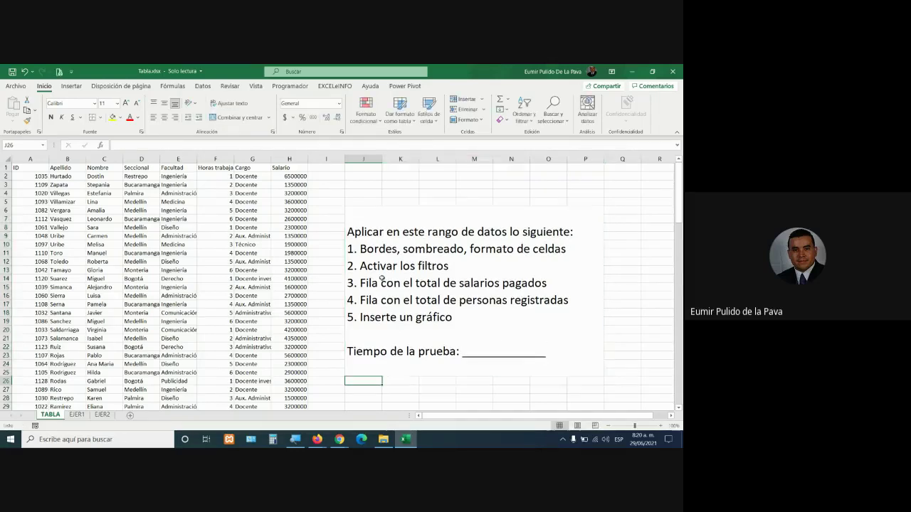
# Give the instruction block a light blue fill and an outside border
pyautogui.click(385, 298)
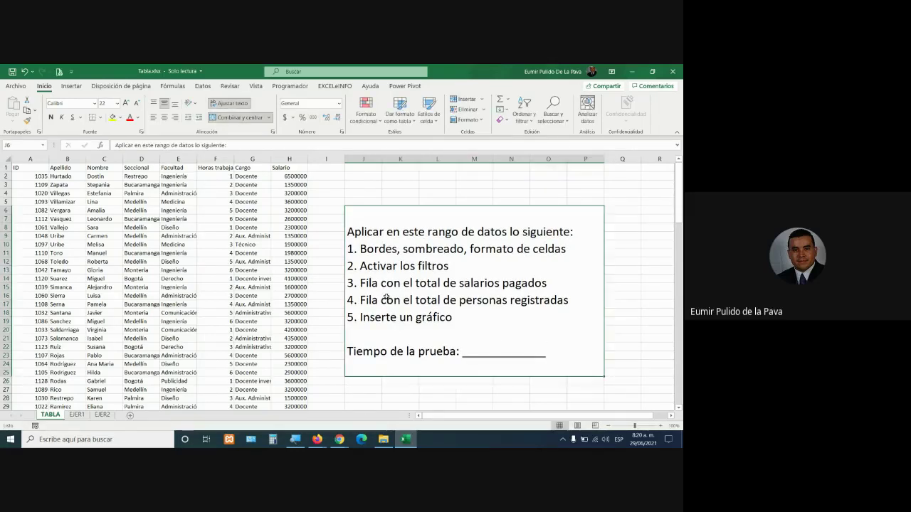
pyautogui.click(120, 117)
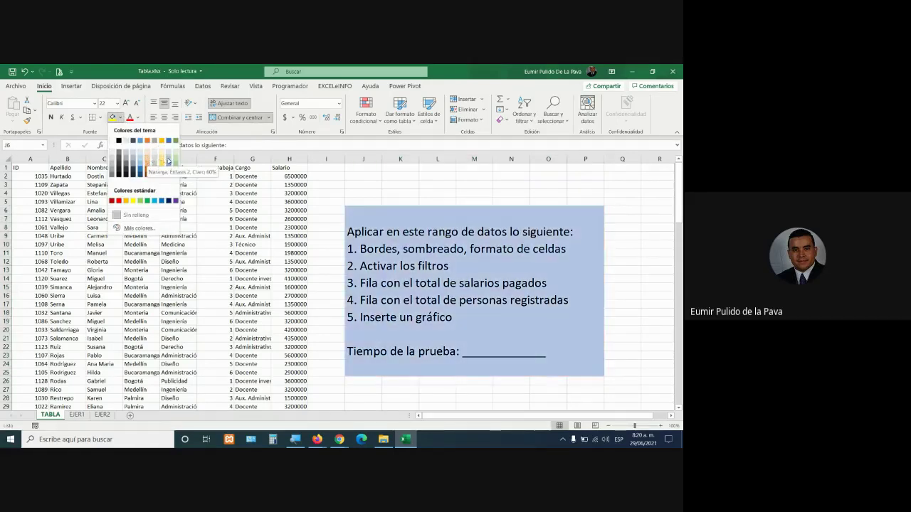
pyautogui.click(168, 159)
pyautogui.click(99, 119)
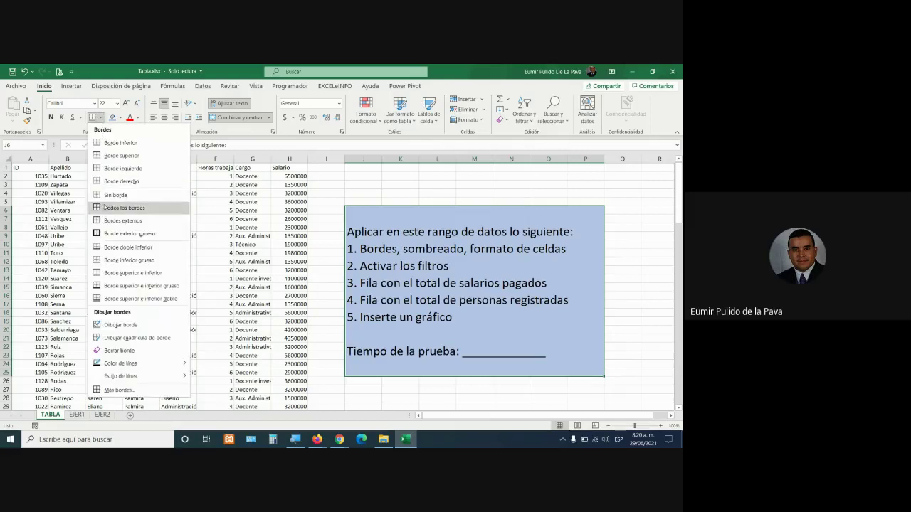
pyautogui.click(119, 234)
# Raise the instruction text to 24 points and select all of it in edit mode
pyautogui.click(125, 103)
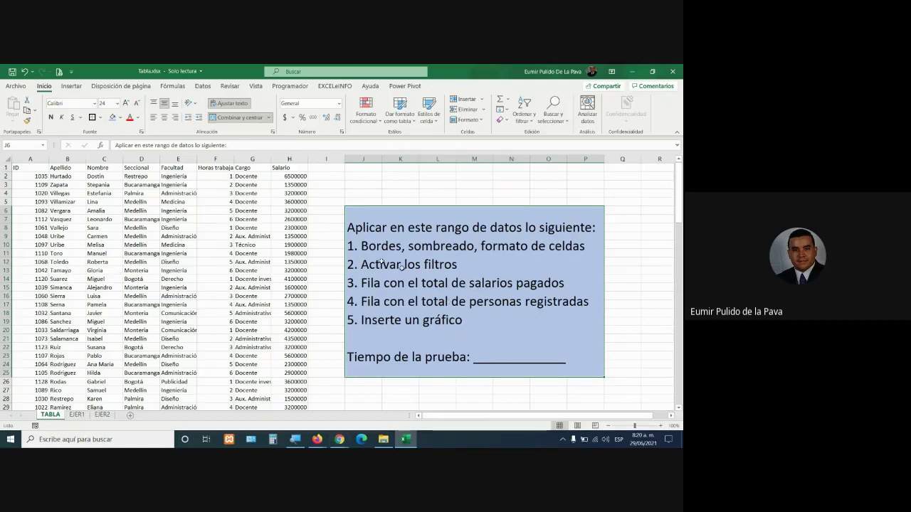
pyautogui.click(363, 227)
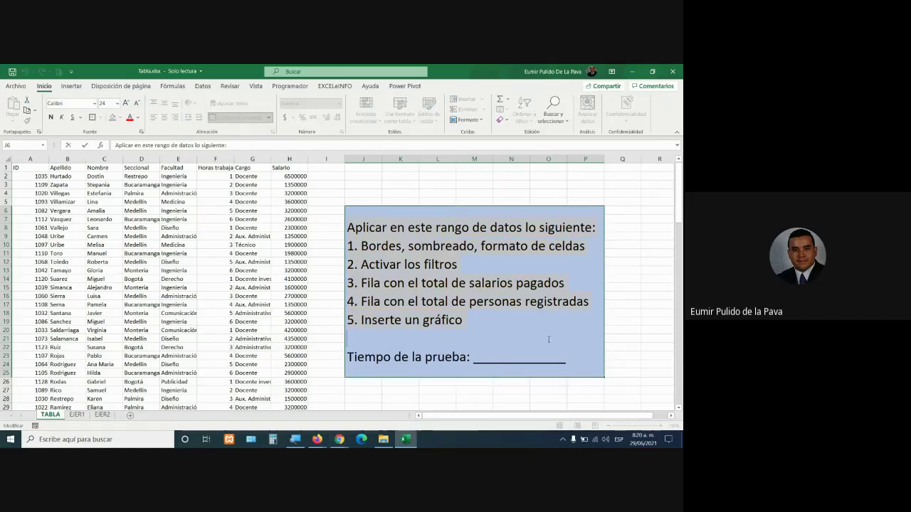
pyautogui.hotkey('ctrl', 'a')
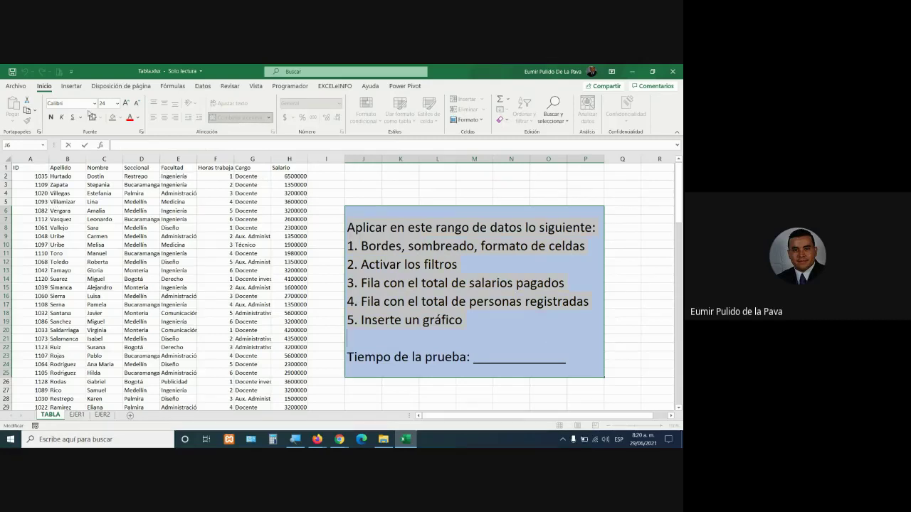
pyautogui.click(75, 219)
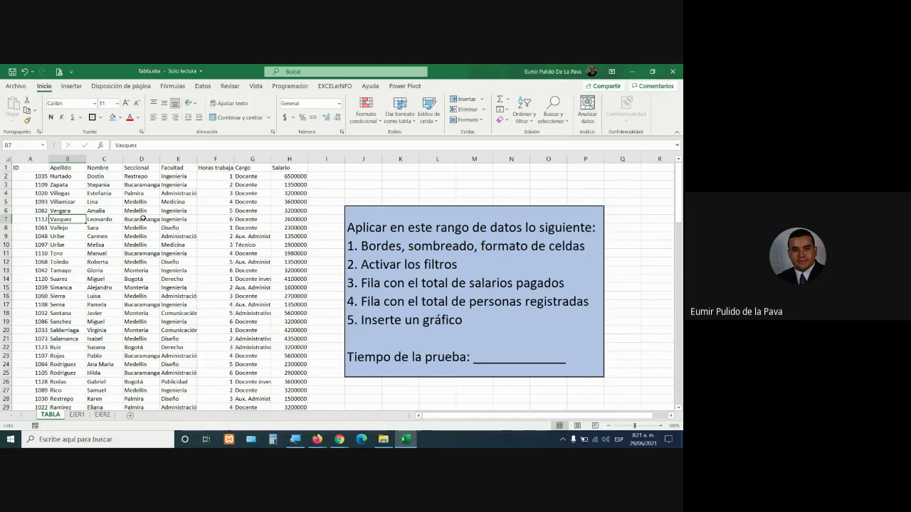
# Confirm the data ends at row 115, return to the top, then bring the Meet call forward
pyautogui.hotkey('ctrl', 'Down')
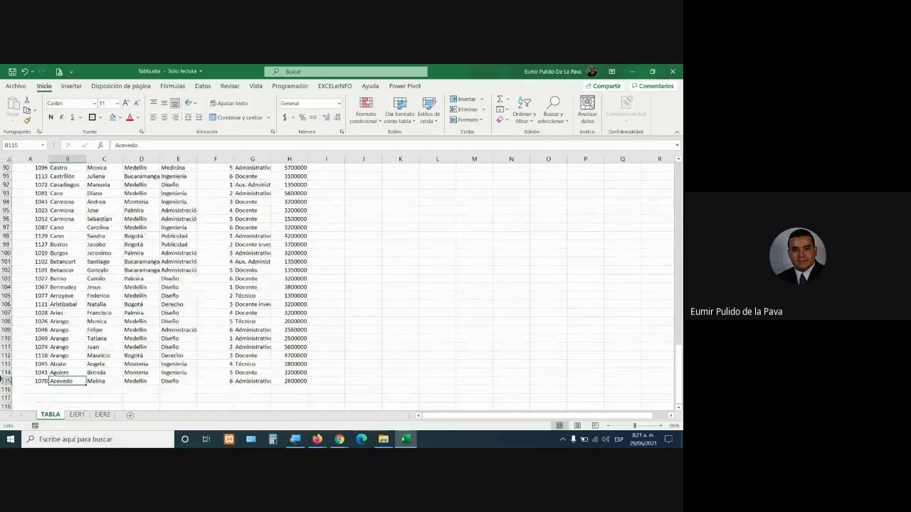
pyautogui.click(6, 381)
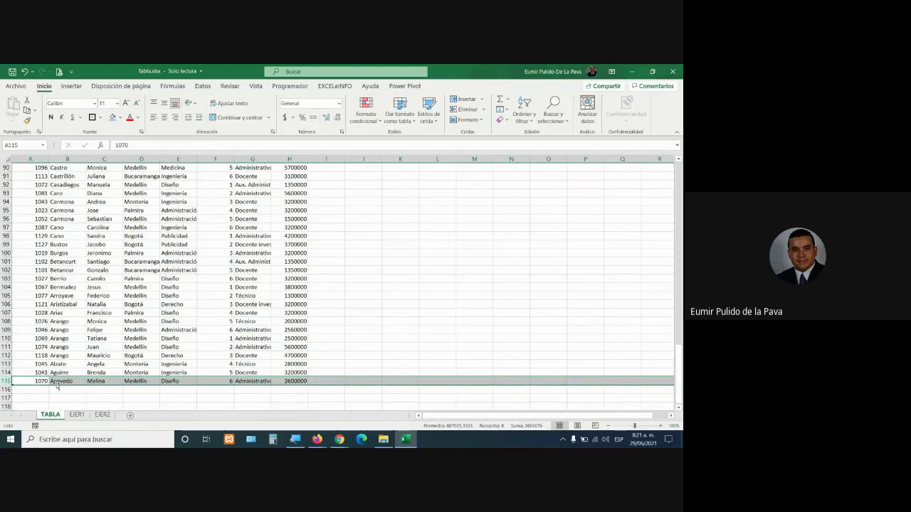
pyautogui.click(135, 346)
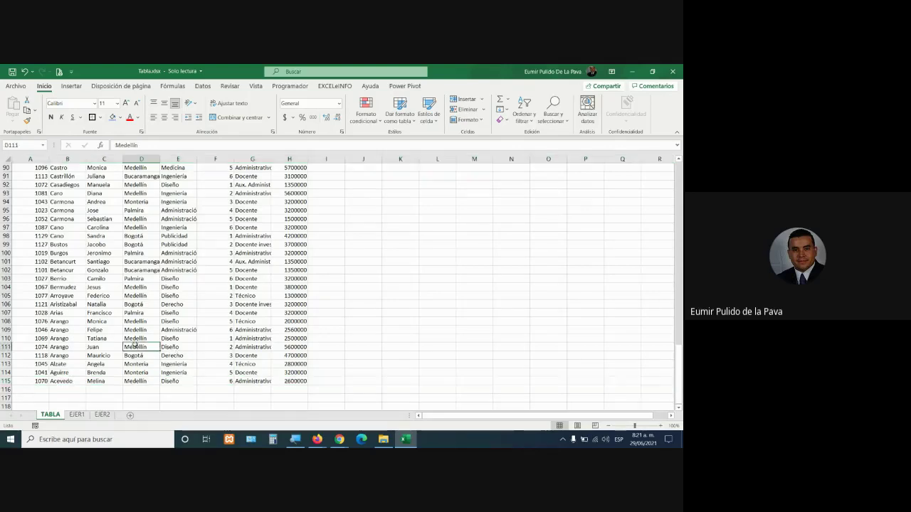
pyautogui.hotkey('ctrl', 'Up')
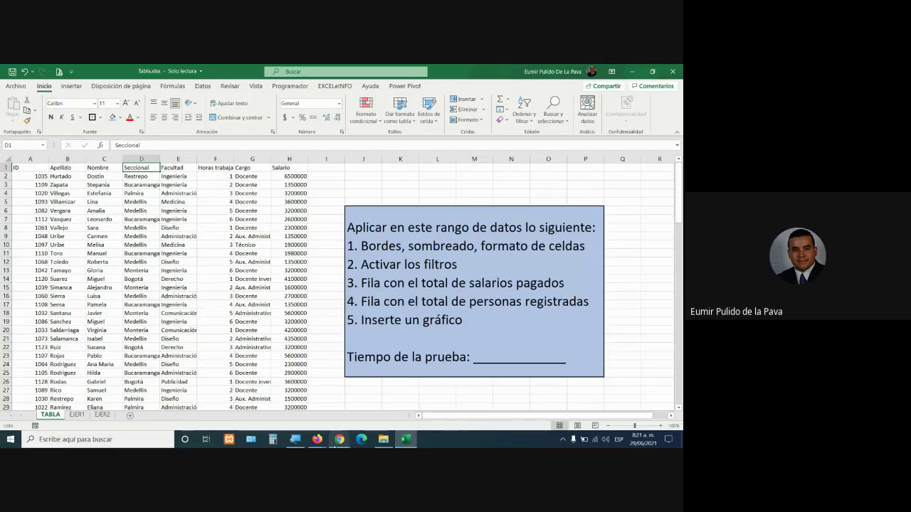
pyautogui.click(332, 437)
pyautogui.click(321, 391)
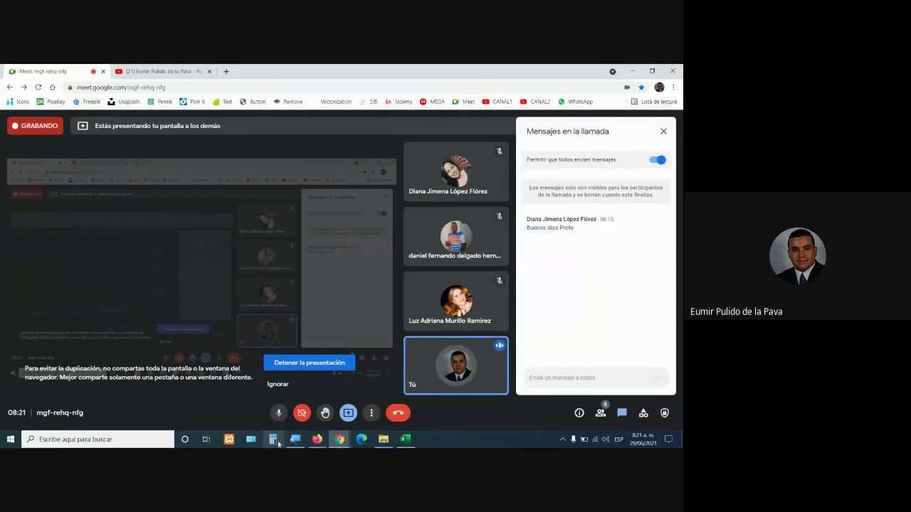
# Mute and then unmute the Meet microphone, and return to the Excel workbook
pyautogui.click(281, 416)
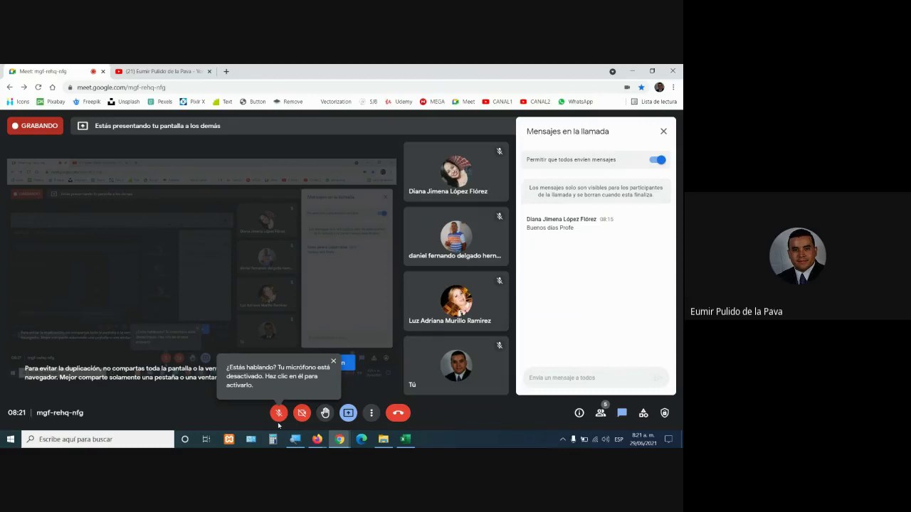
pyautogui.click(278, 415)
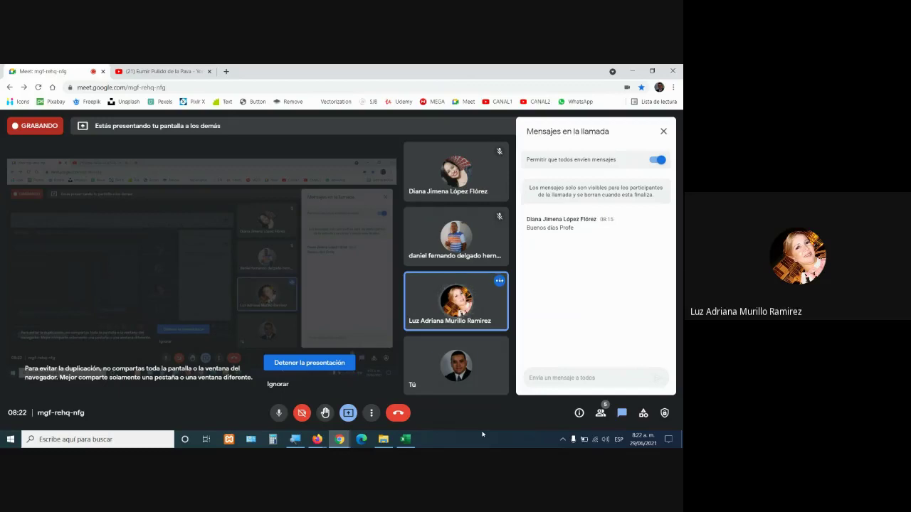
pyautogui.click(403, 440)
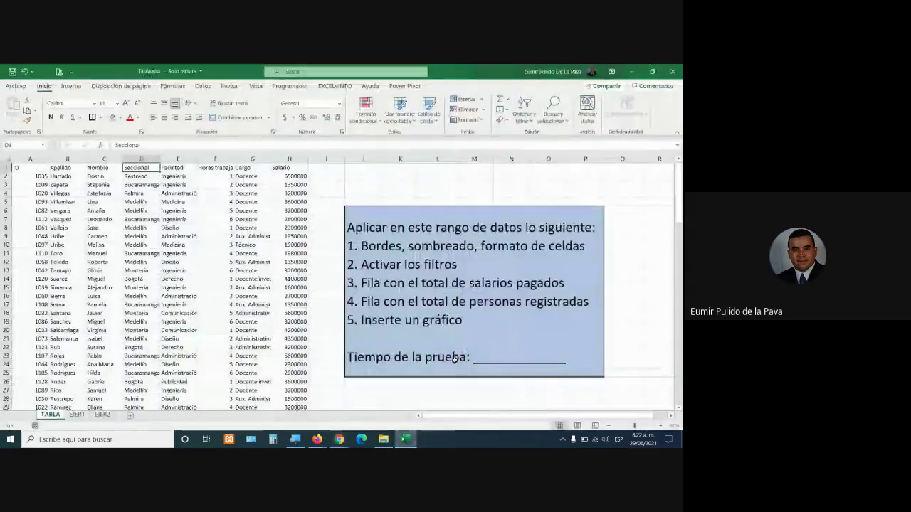
# Replace the blank after 'Tiempo de la prueba:' with '30 segundos'
pyautogui.click(481, 356)
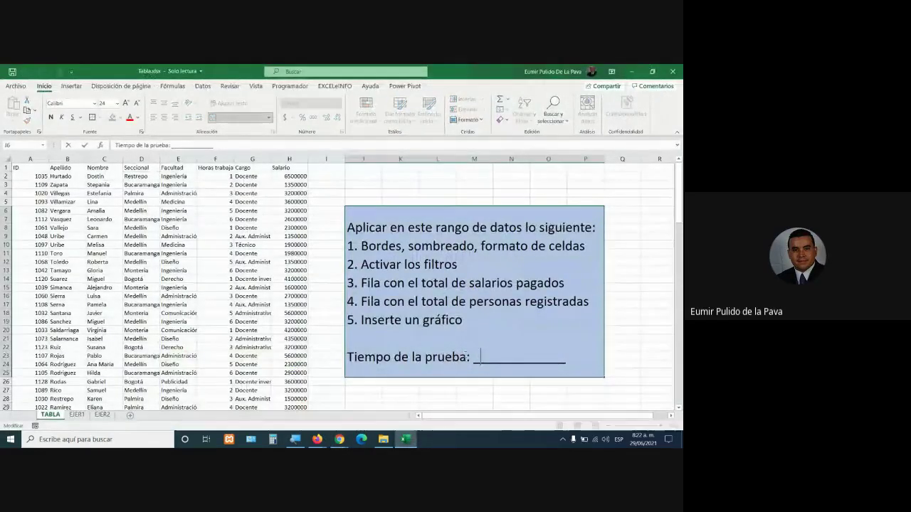
pyautogui.moveTo(481, 355); pyautogui.dragTo(562, 360)
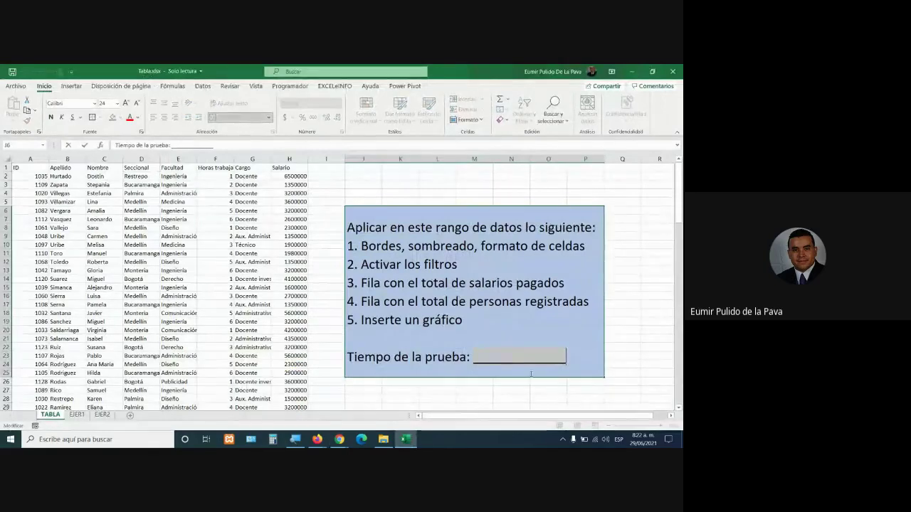
pyautogui.write('30 segundos')
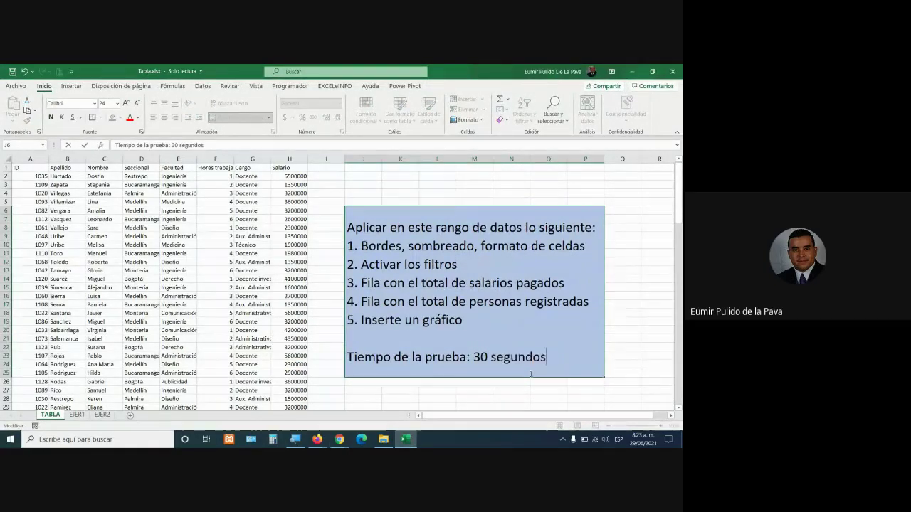
pyautogui.press('Return')
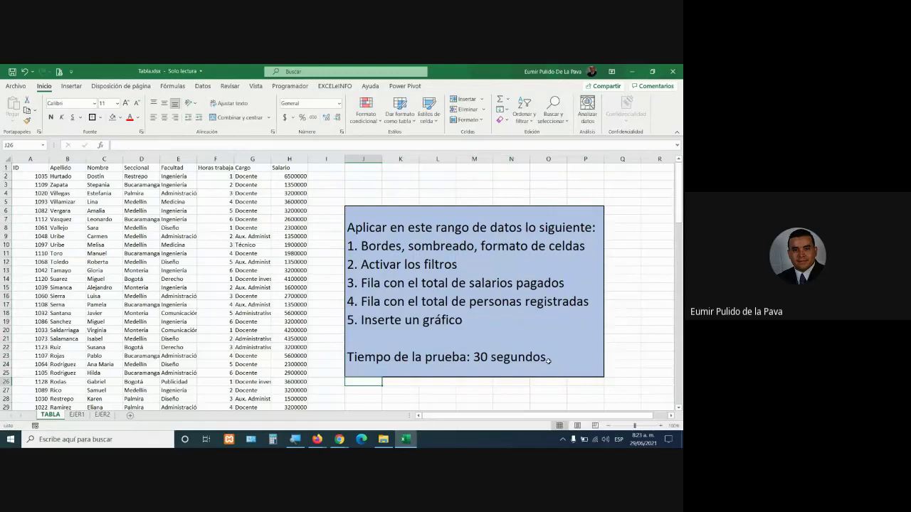
# Make '30 segundos' bold and red
pyautogui.doubleClick(548, 360)
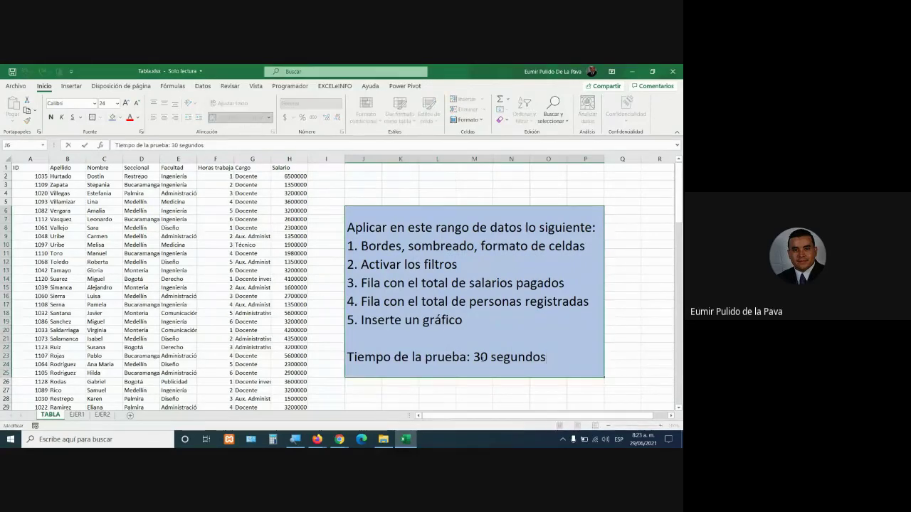
pyautogui.moveTo(475, 357); pyautogui.dragTo(569, 358)
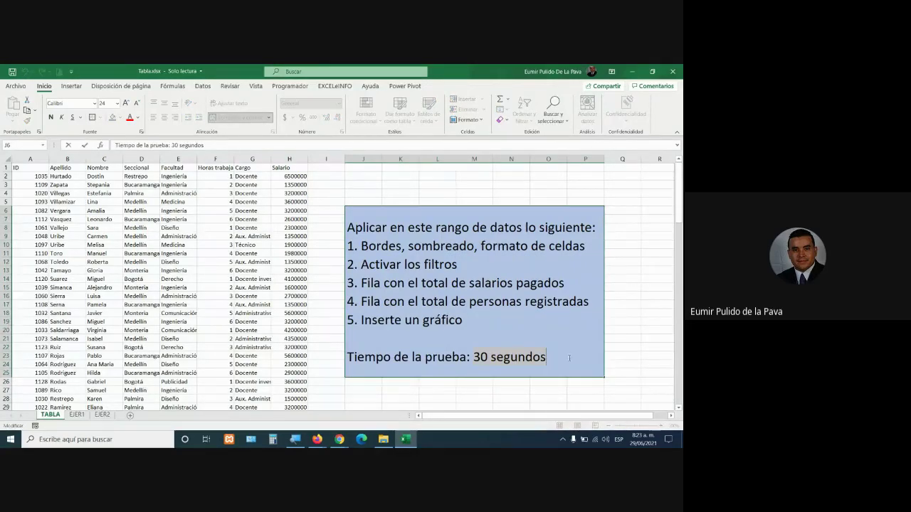
pyautogui.click(51, 118)
pyautogui.click(129, 117)
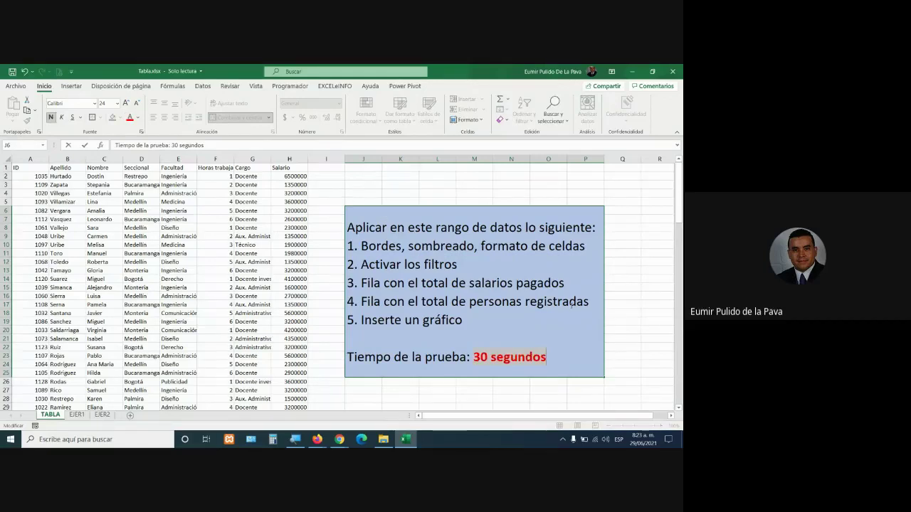
pyautogui.click(628, 313)
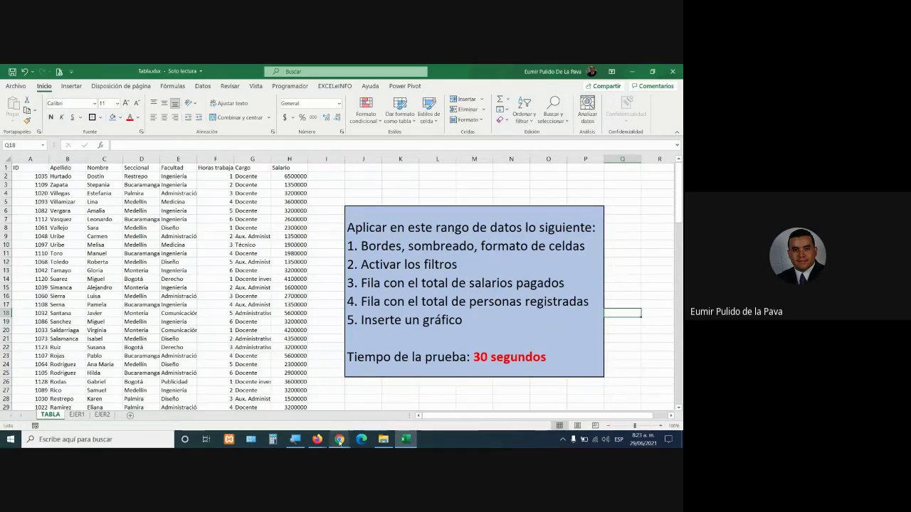
pyautogui.moveTo(340, 441)
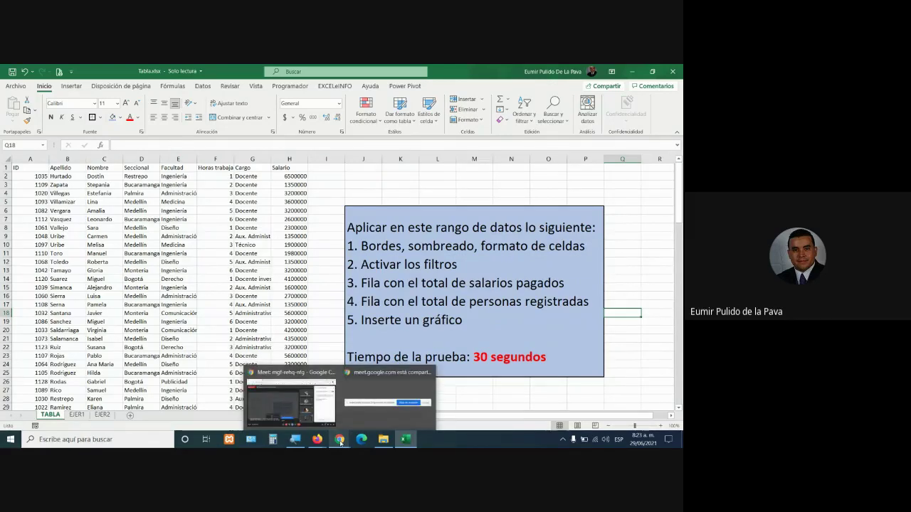
pyautogui.click(290, 402)
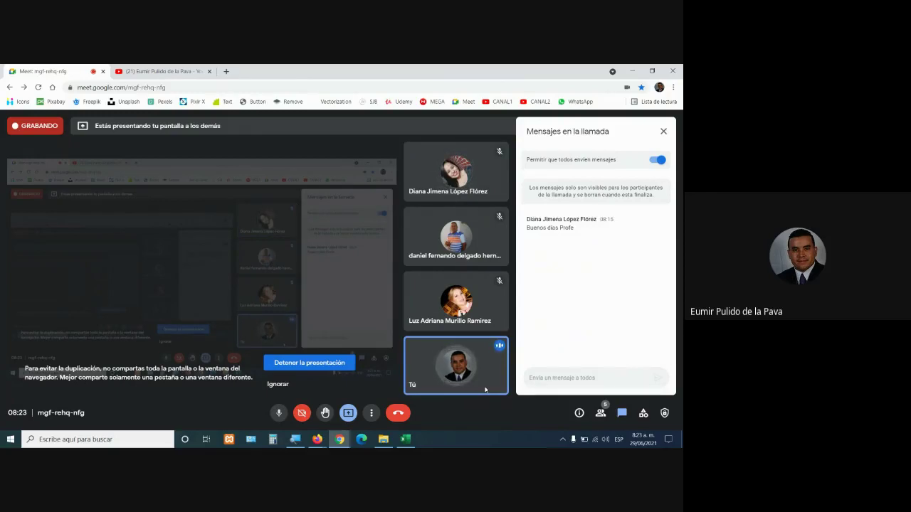
pyautogui.click(405, 439)
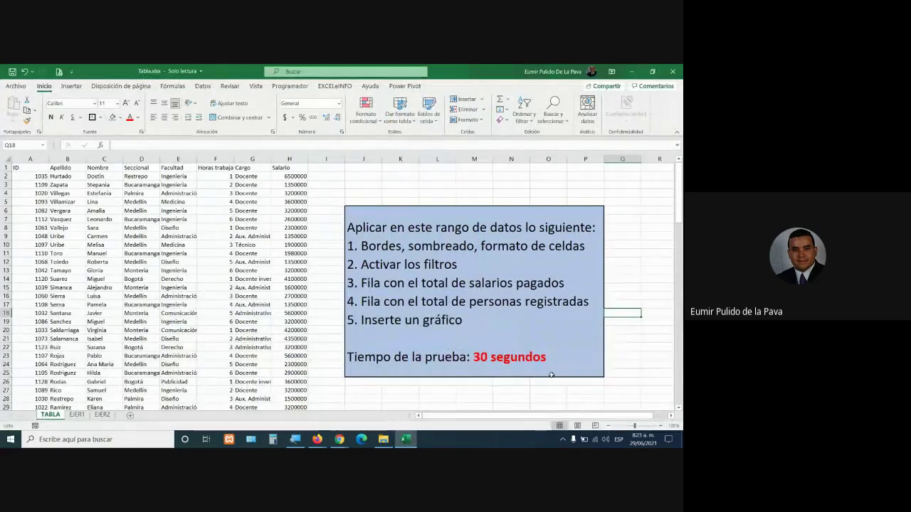
# Glance at the Meet call, then select '30 segundos' in the block and leave it unchanged
pyautogui.click(340, 439)
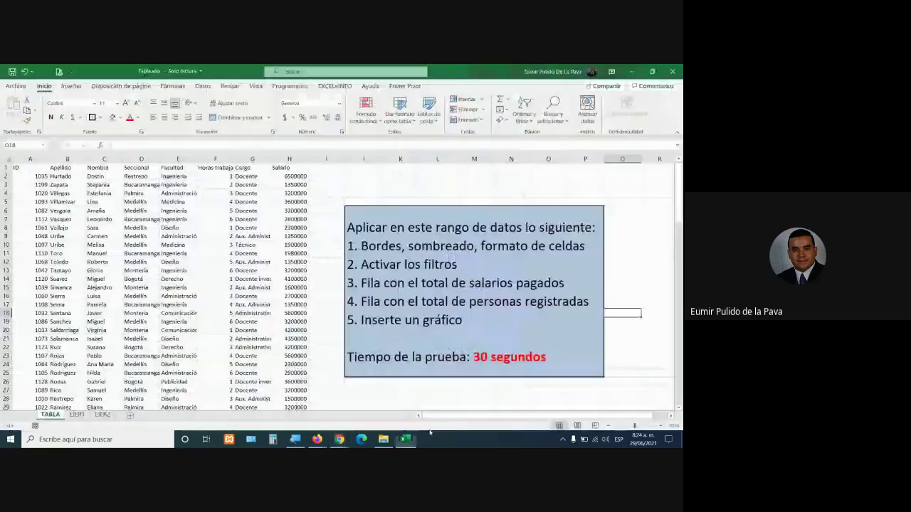
pyautogui.click(406, 439)
pyautogui.doubleClick(520, 356)
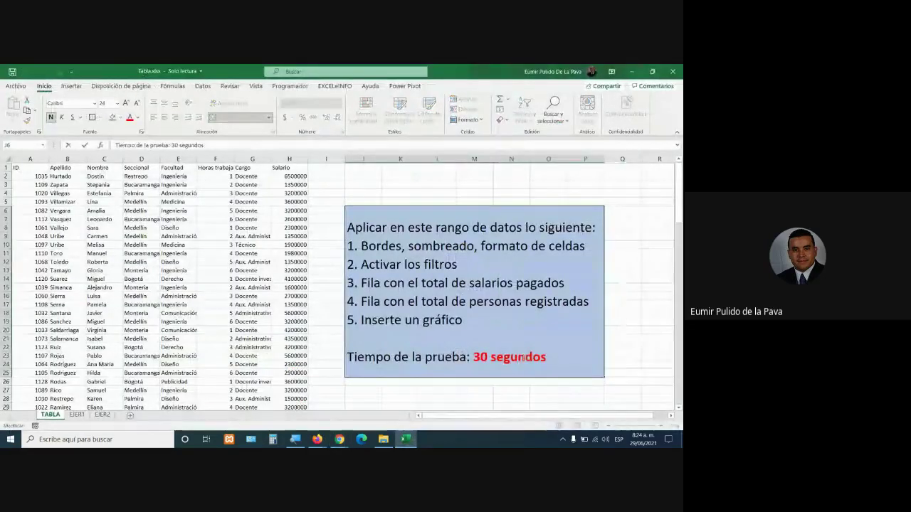
pyautogui.moveTo(547, 357); pyautogui.dragTo(468, 357)
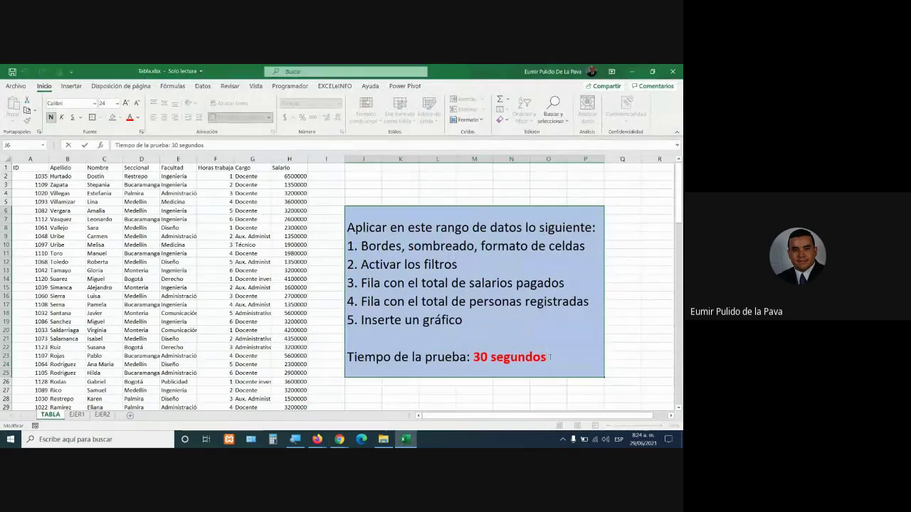
pyautogui.press('Return')
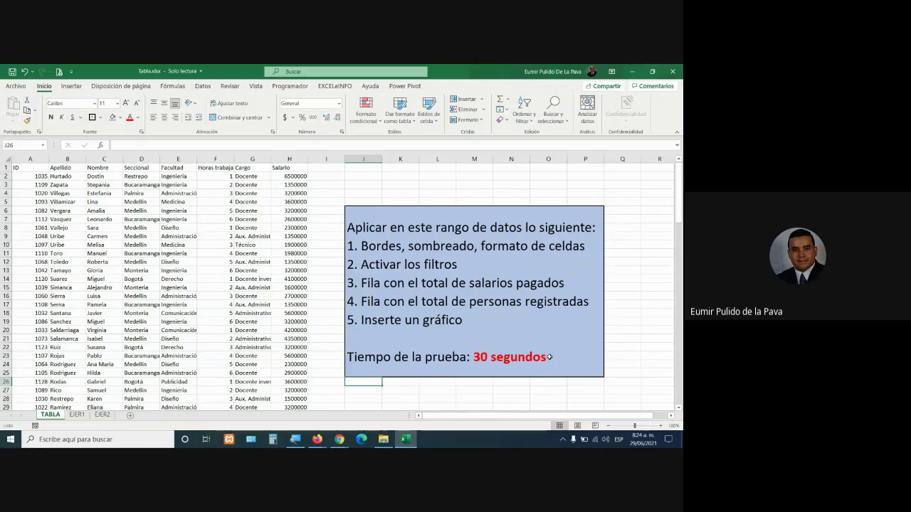
# Bring the Google Meet call window back to the front
pyautogui.moveTo(340, 439)
pyautogui.click(283, 394)
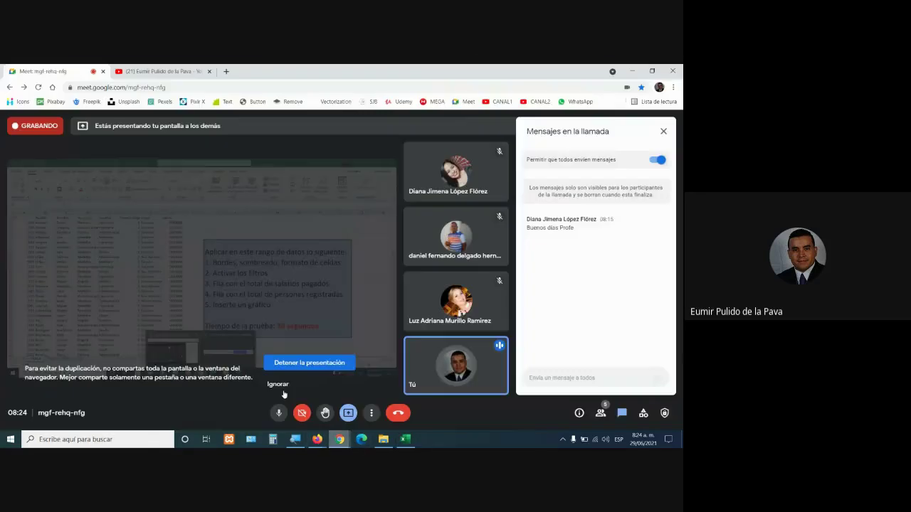
pyautogui.moveTo(383, 439)
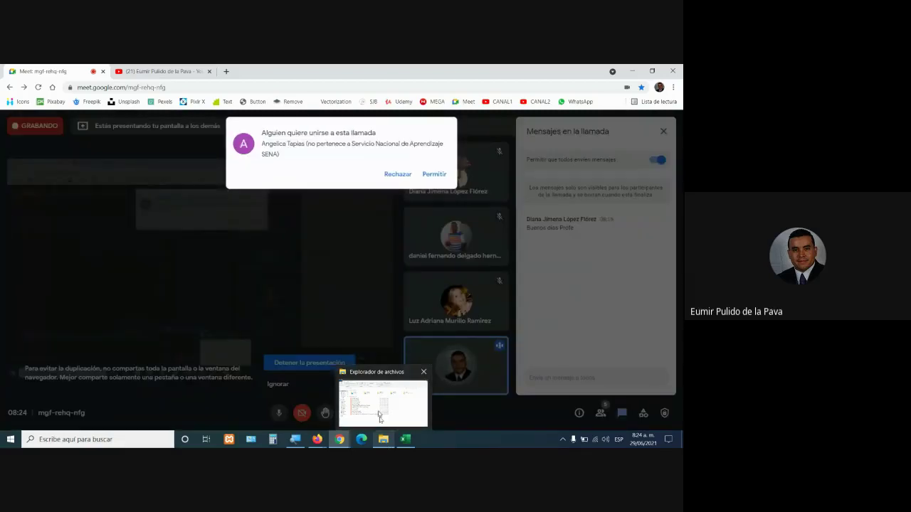
# Admit the person asking to join the Meet call, then return to the Tabla workbook
pyautogui.click(434, 177)
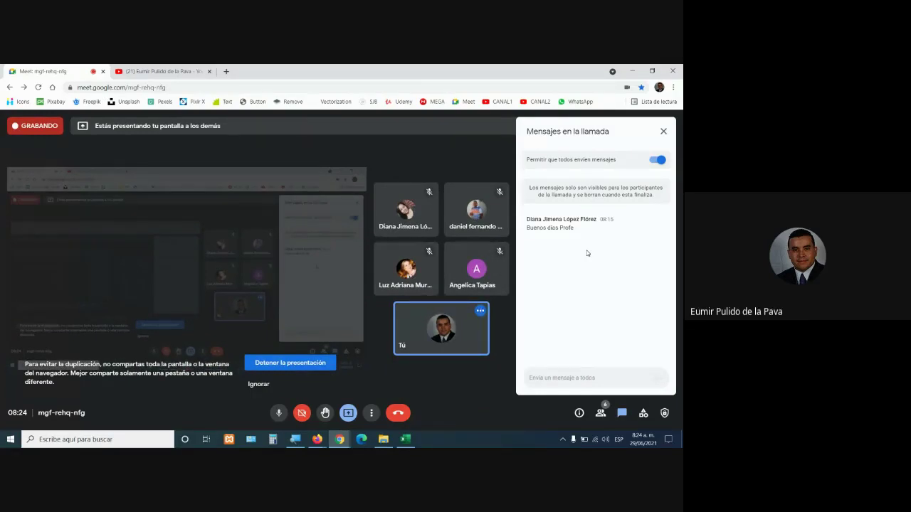
pyautogui.click(412, 441)
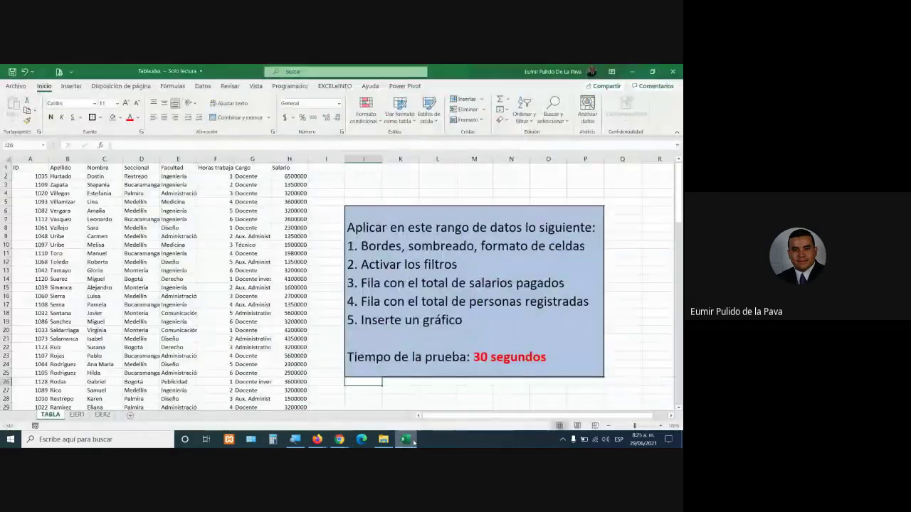
# Bold the 'Tiempo de la prueba: 30 segundos' line, then highlight the five numbered tasks
pyautogui.click(402, 269)
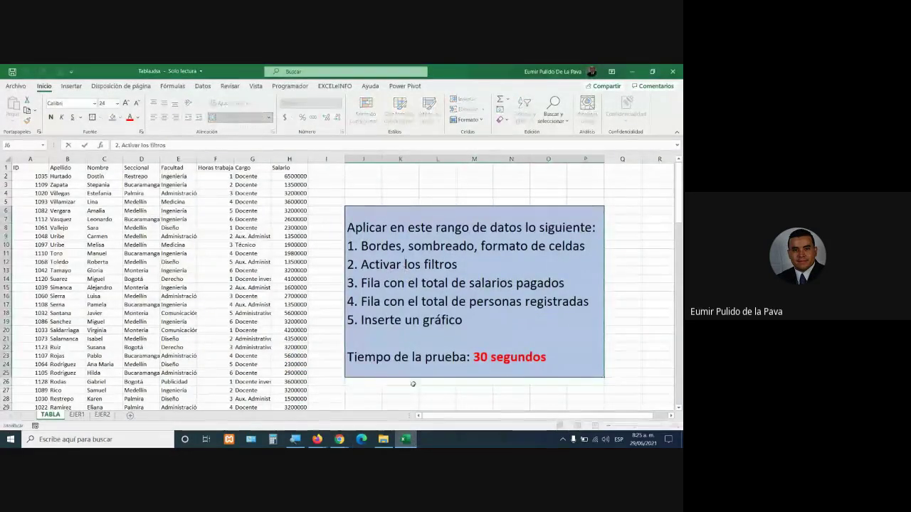
pyautogui.tripleClick(452, 357)
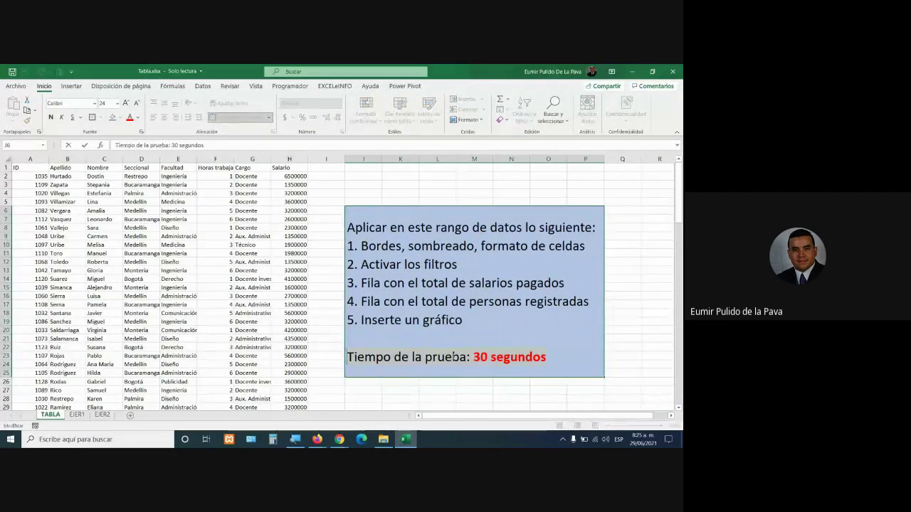
pyautogui.click(51, 118)
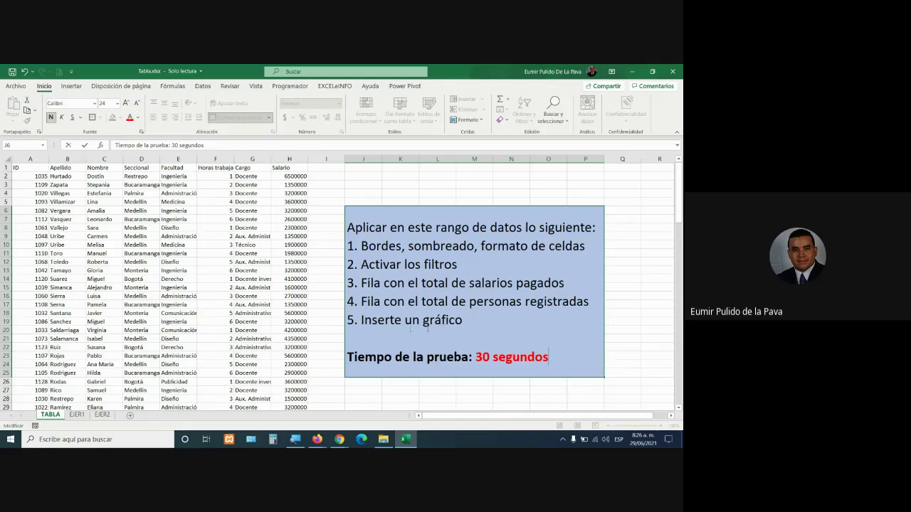
pyautogui.moveTo(347, 246); pyautogui.dragTo(467, 320)
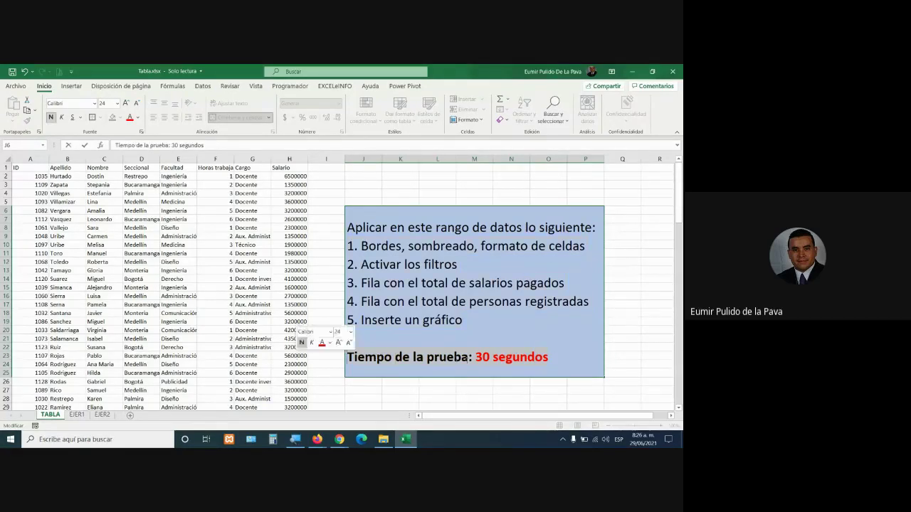
pyautogui.click(450, 357)
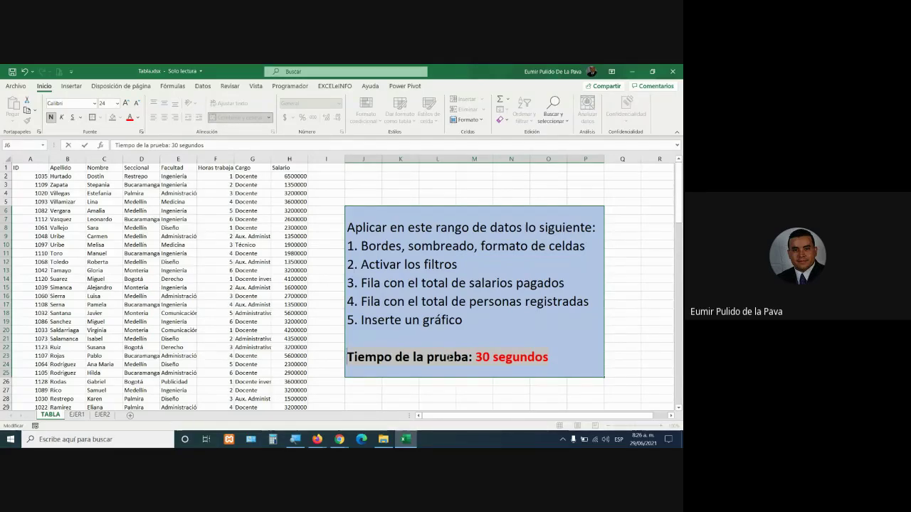
pyautogui.moveTo(462, 319); pyautogui.dragTo(333, 238)
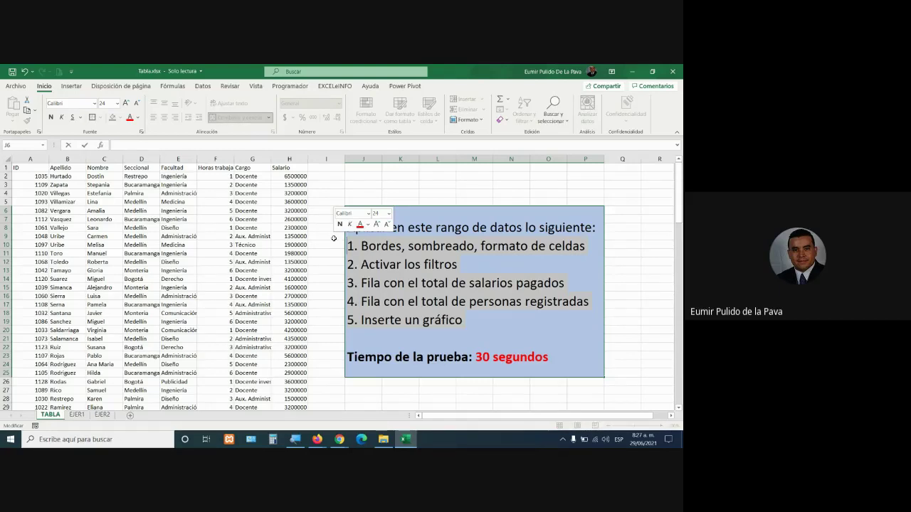
pyautogui.moveTo(348, 229); pyautogui.dragTo(505, 276)
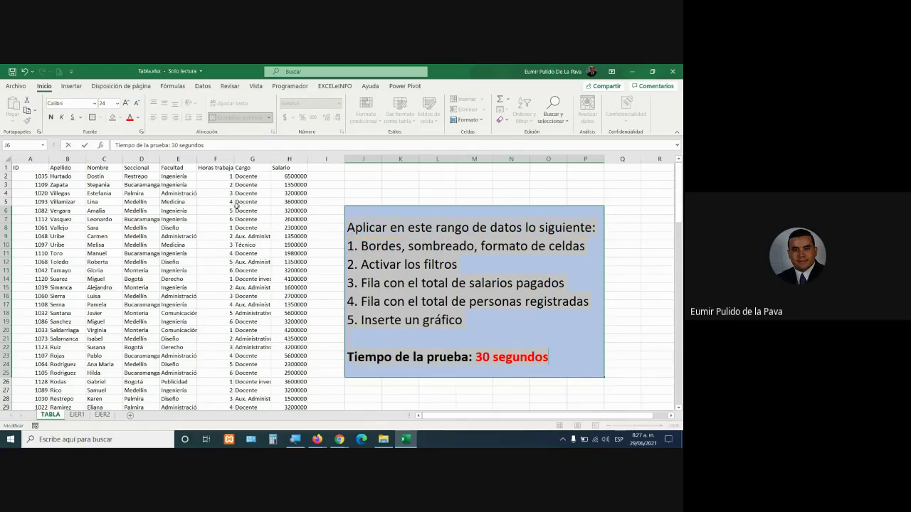
pyautogui.click(497, 358)
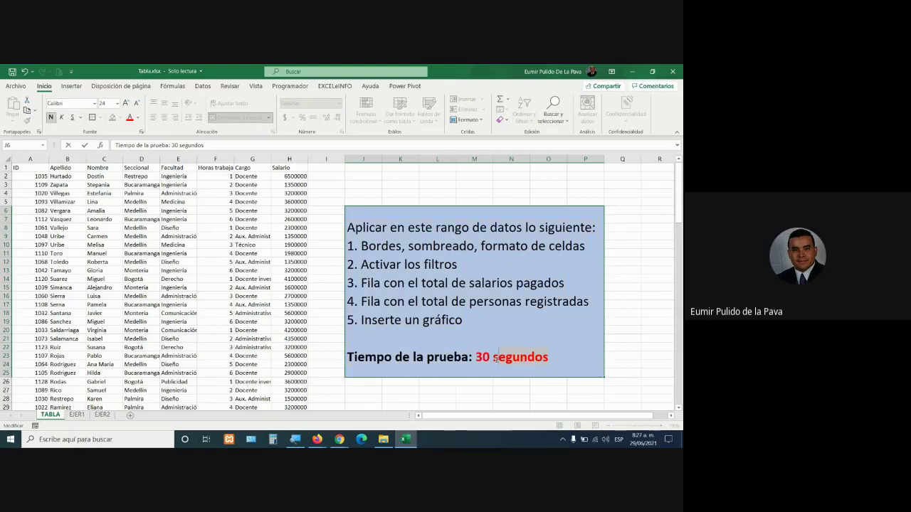
pyautogui.moveTo(548, 357); pyautogui.dragTo(475, 357)
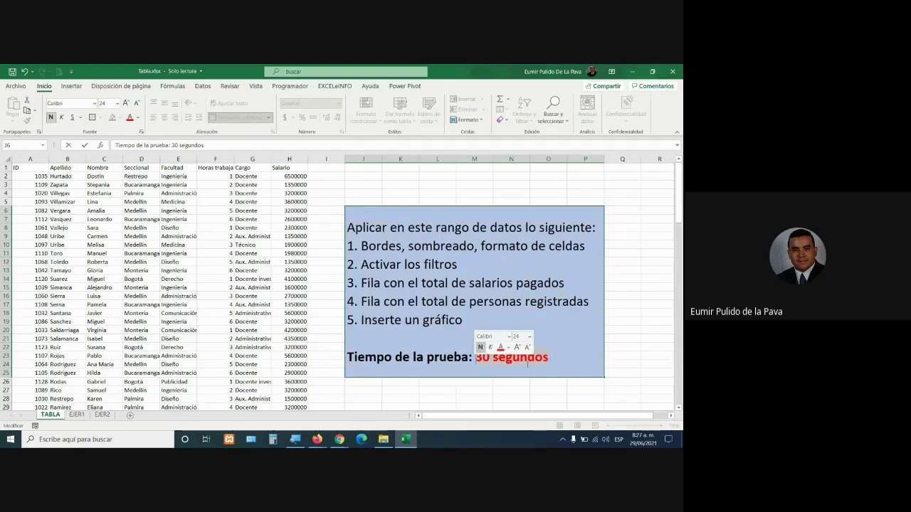
pyautogui.click(163, 255)
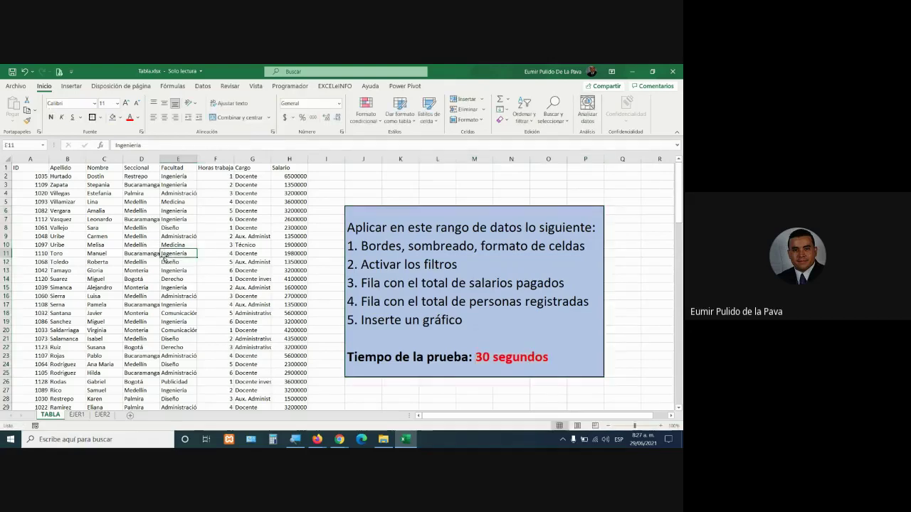
# Convert the data to a table with a Total row, counting Apellido entries (Recuento)
pyautogui.hotkey('ctrl', 't')
pyautogui.press('Return')
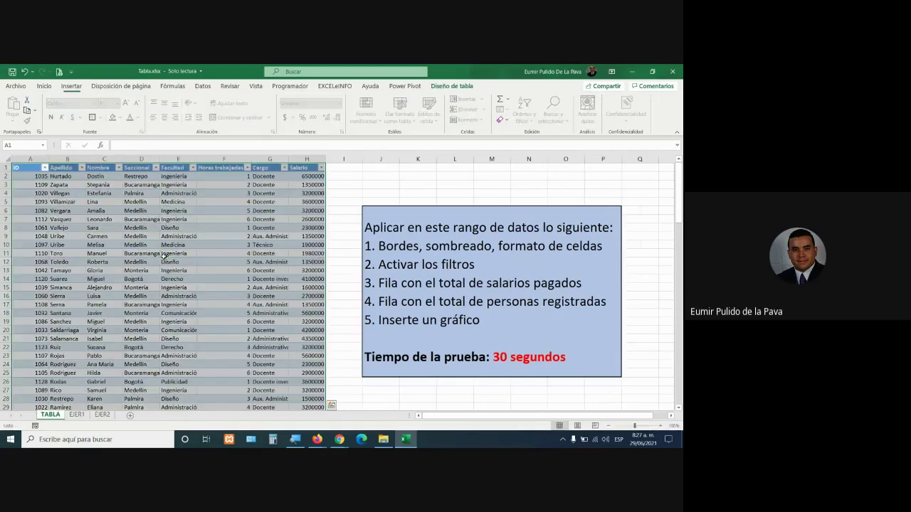
pyautogui.moveTo(176, 246); pyautogui.dragTo(178, 253)
pyautogui.click(353, 109)
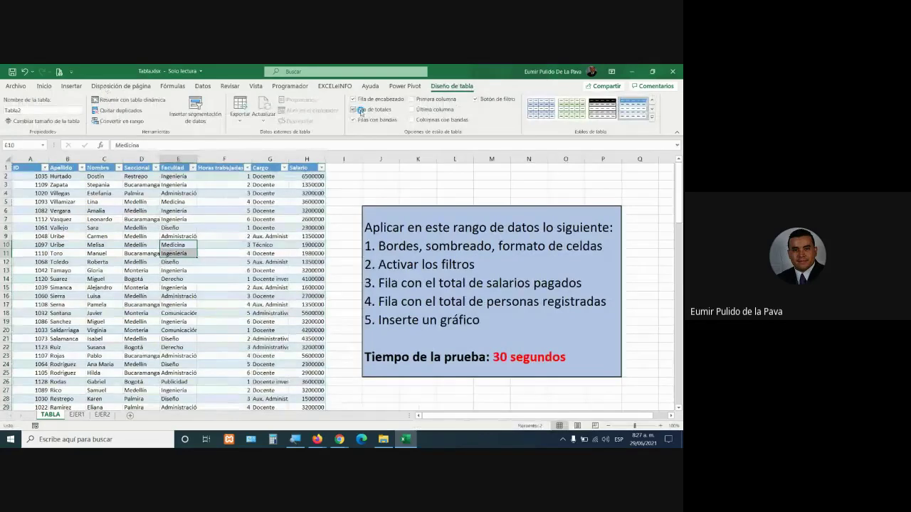
pyautogui.click(75, 288)
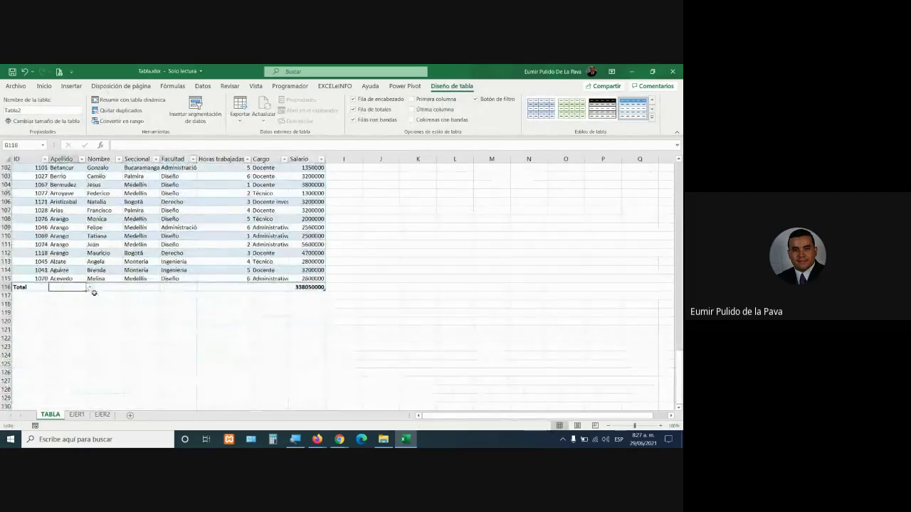
pyautogui.click(89, 286)
pyautogui.click(68, 308)
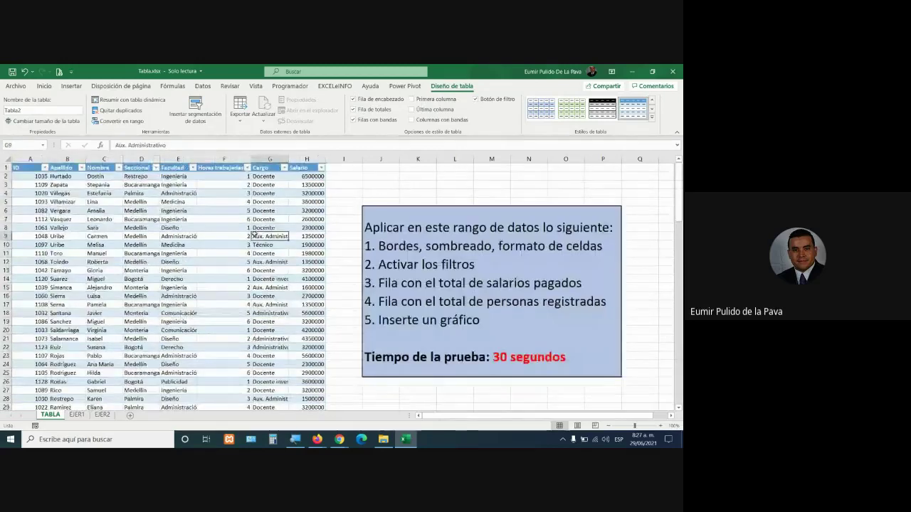
# Move the new column chart below the instructions box and resize it
pyautogui.moveTo(254, 235); pyautogui.dragTo(409, 386)
pyautogui.scroll(-4, 417, 359)
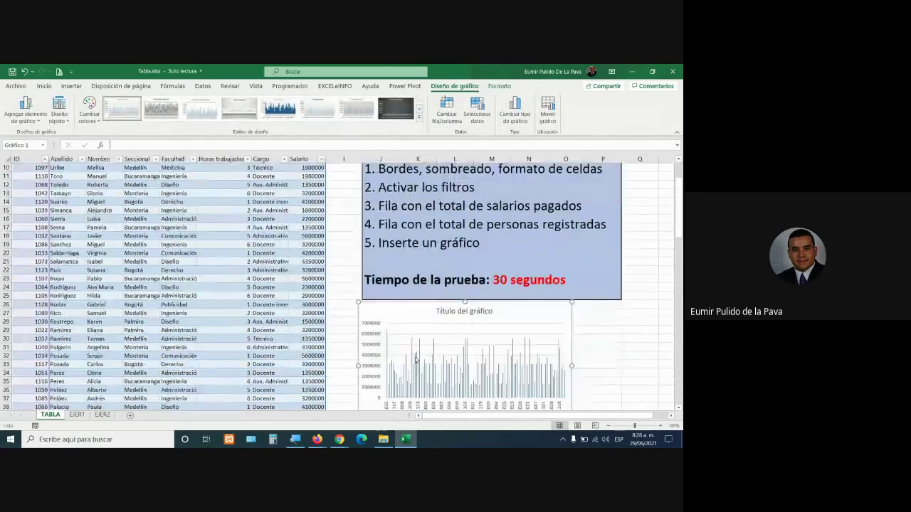
pyautogui.scroll(-2, 416, 360)
pyautogui.moveTo(572, 353); pyautogui.dragTo(627, 376)
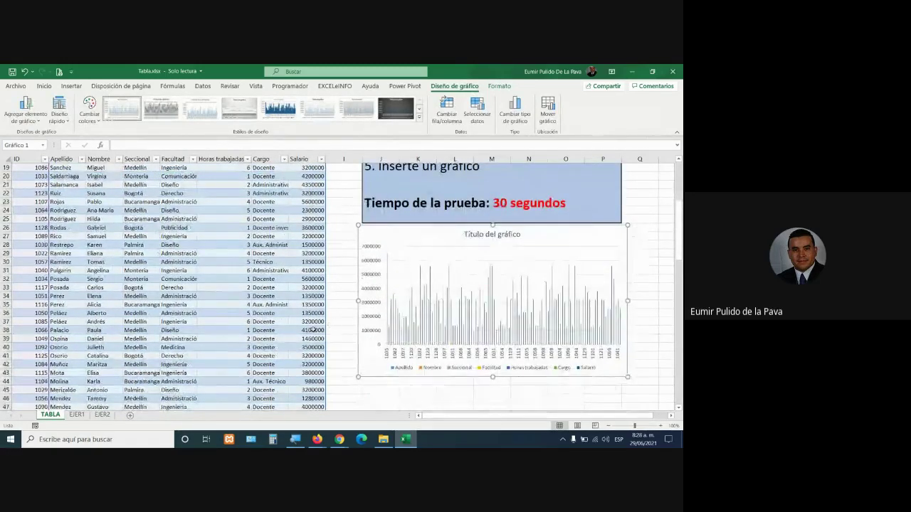
pyautogui.scroll(6, 313, 330)
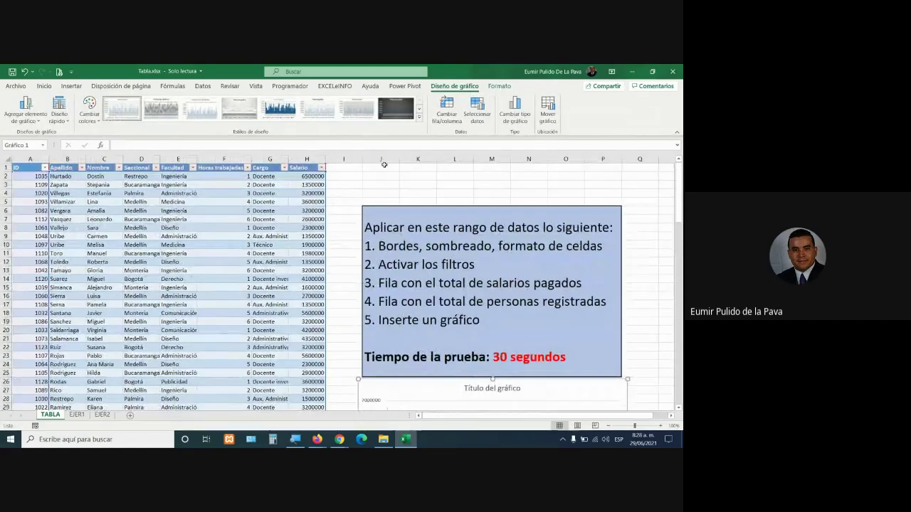
# Check the Google Meet call briefly, then return to the Excel workbook
pyautogui.click(394, 236)
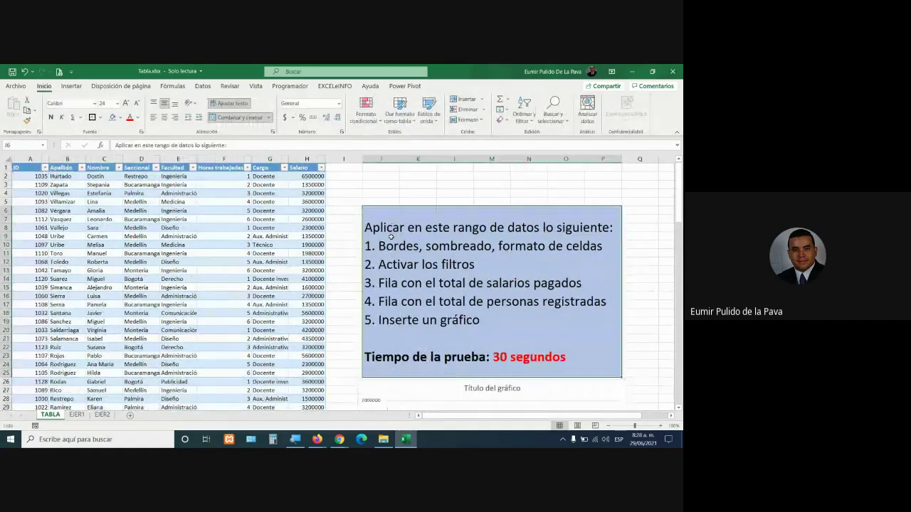
pyautogui.click(227, 244)
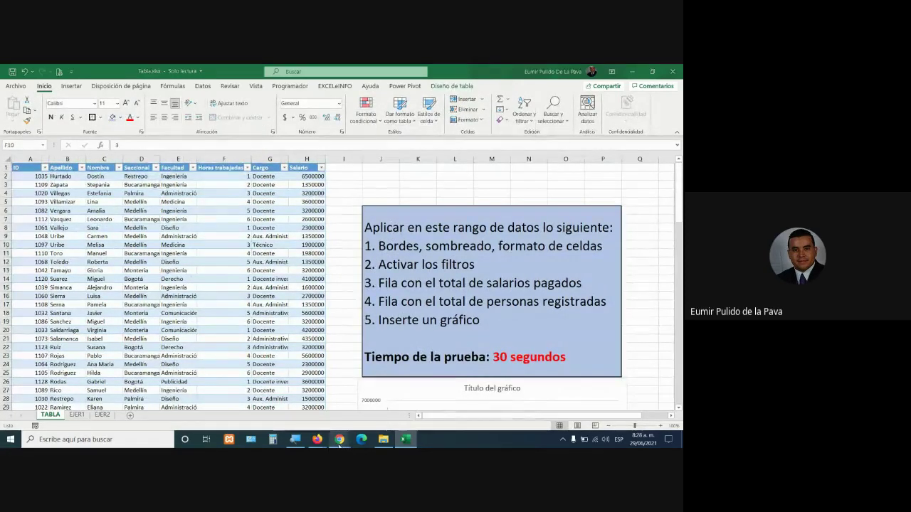
pyautogui.moveTo(339, 441)
pyautogui.click(287, 409)
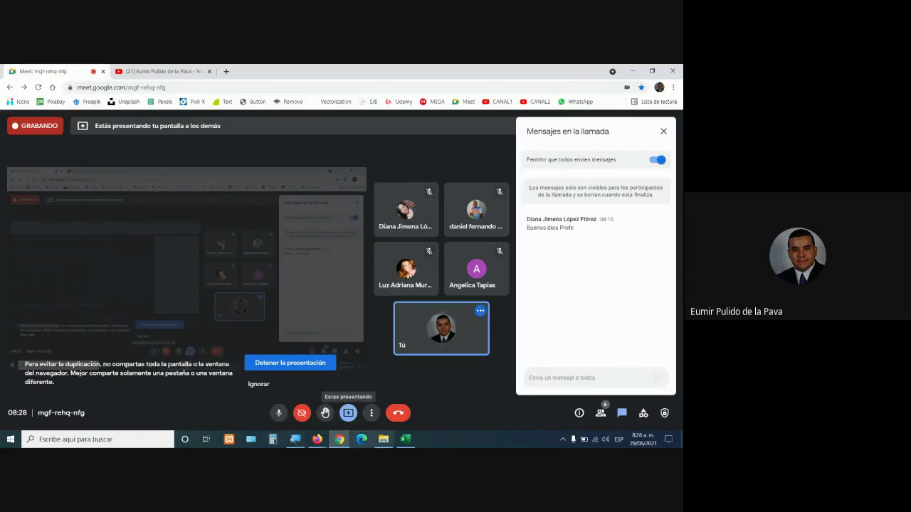
pyautogui.click(405, 440)
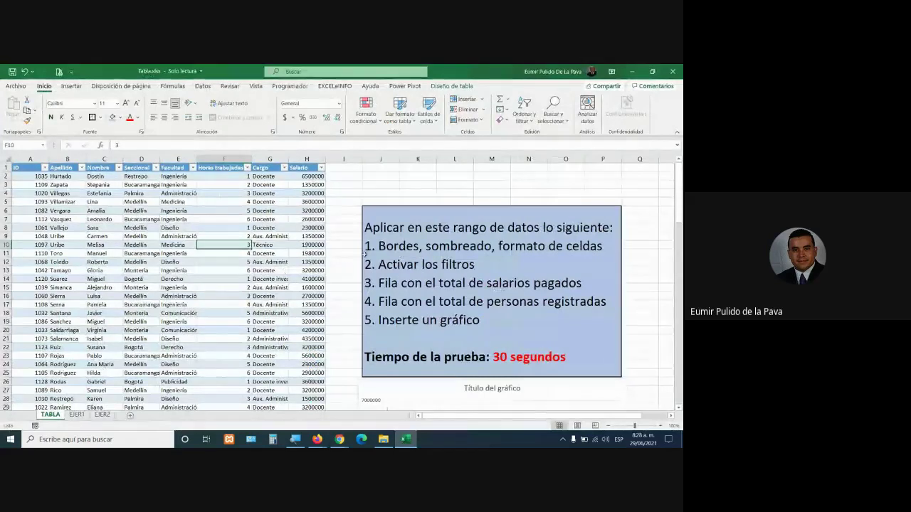
# Review the instructions box text, then show the table's Diseño de tabla options
pyautogui.doubleClick(416, 241)
pyautogui.moveTo(365, 227); pyautogui.dragTo(660, 229)
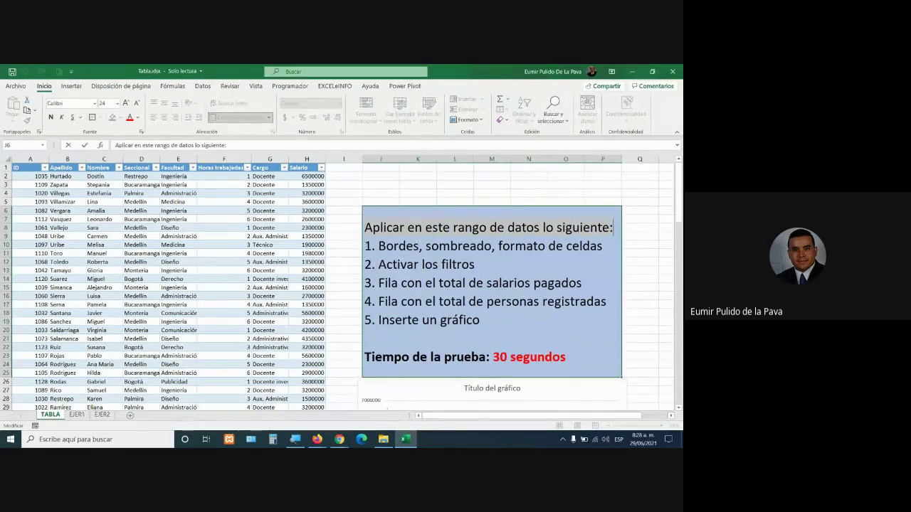
pyautogui.click(385, 246)
pyautogui.press('Right')
pyautogui.press('Right')
pyautogui.press('Right')
pyautogui.press('Right')
pyautogui.press('Right')
pyautogui.press('Right')
pyautogui.press('Right')
pyautogui.press('Right')
pyautogui.press('Right')
pyautogui.press('Right')
pyautogui.press('Right')
pyautogui.press('Right')
pyautogui.press('Right')
pyautogui.press('Right')
pyautogui.press('Right')
pyautogui.press('Right')
pyautogui.press('Right')
pyautogui.press('Right')
pyautogui.press('Right')
pyautogui.press('Right')
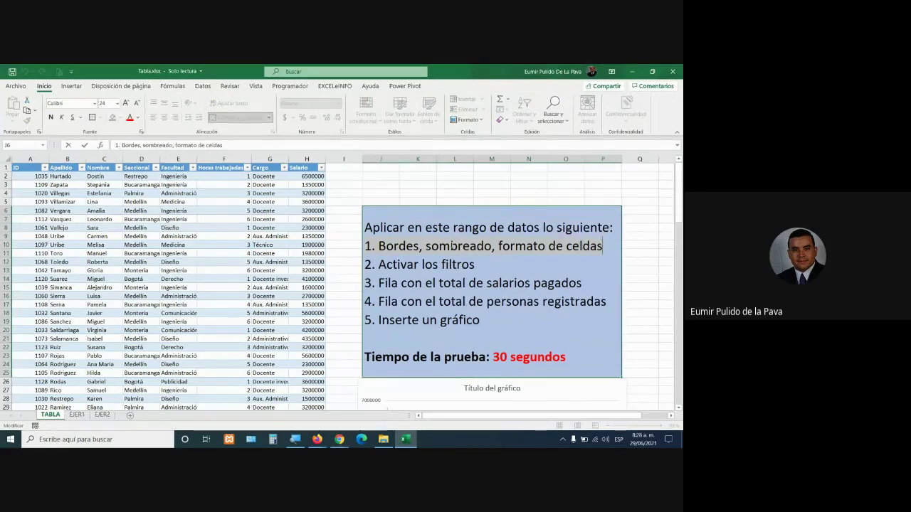
pyautogui.click(224, 237)
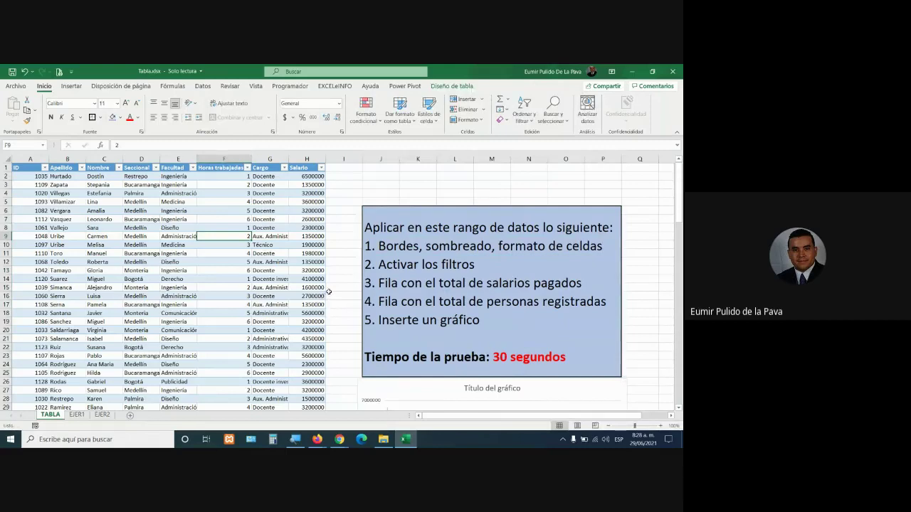
pyautogui.click(451, 86)
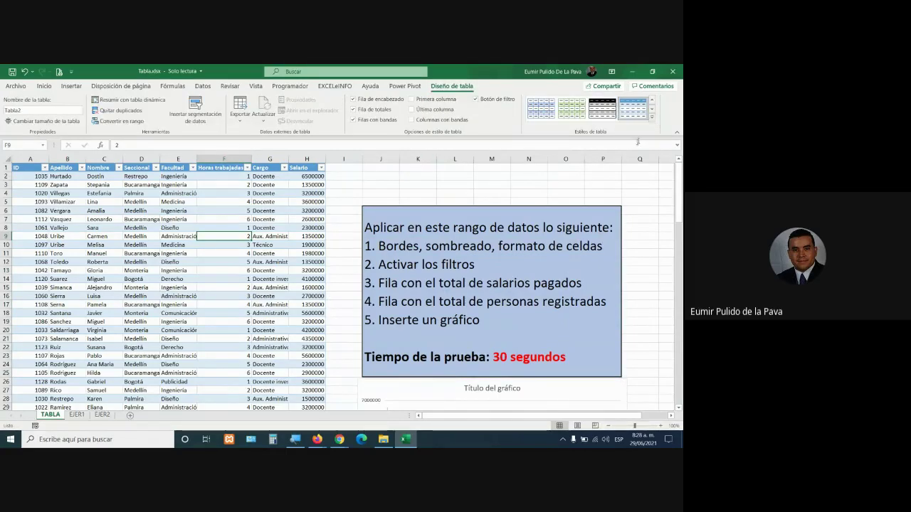
pyautogui.click(652, 118)
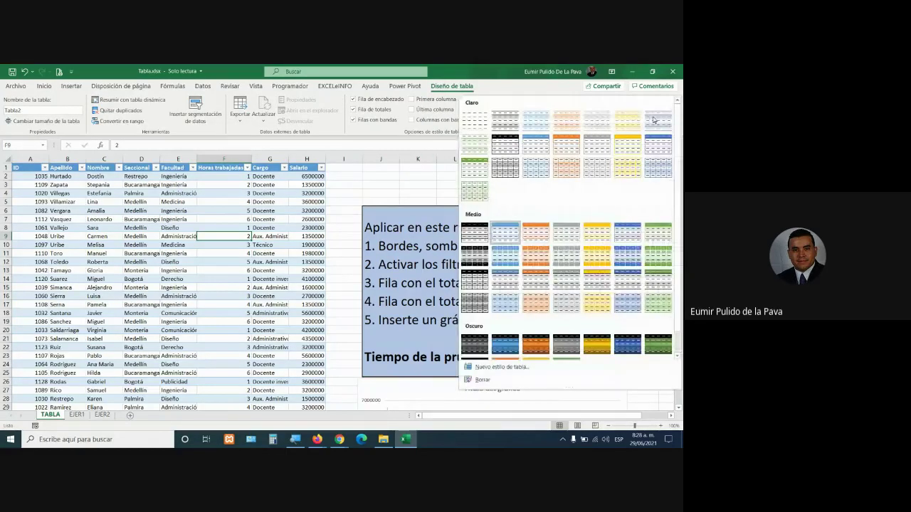
pyautogui.click(537, 258)
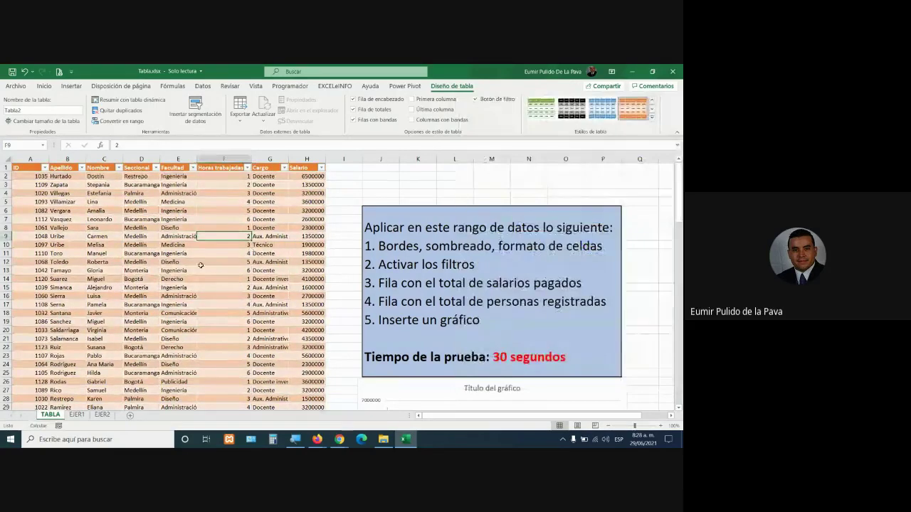
pyautogui.doubleClick(452, 272)
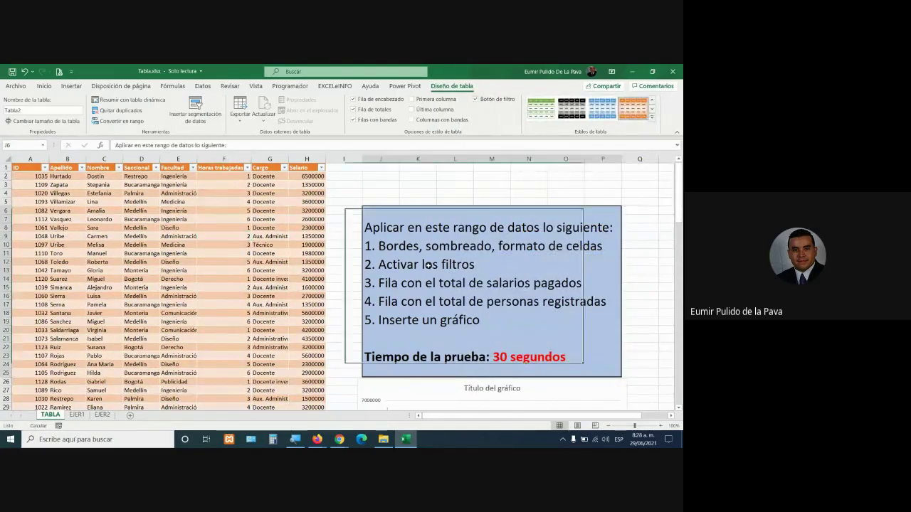
pyautogui.moveTo(476, 265); pyautogui.dragTo(381, 259)
pyautogui.click(271, 184)
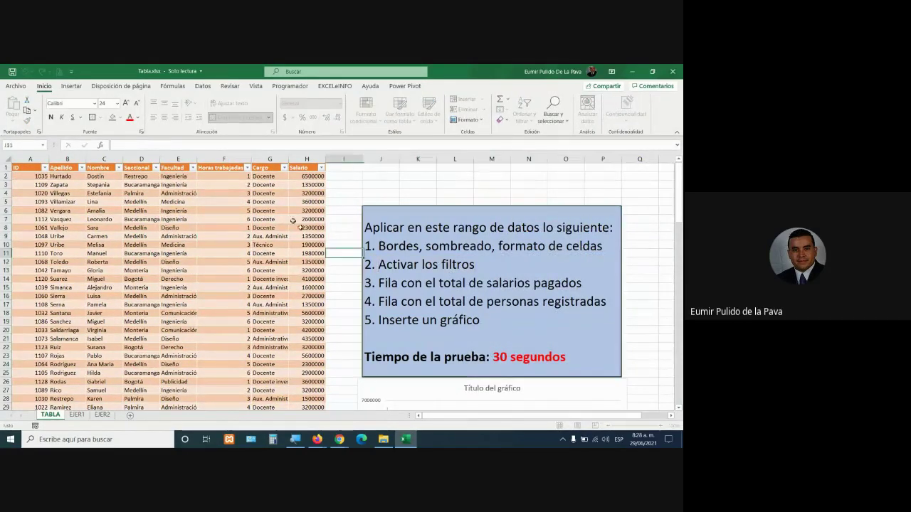
pyautogui.click(323, 168)
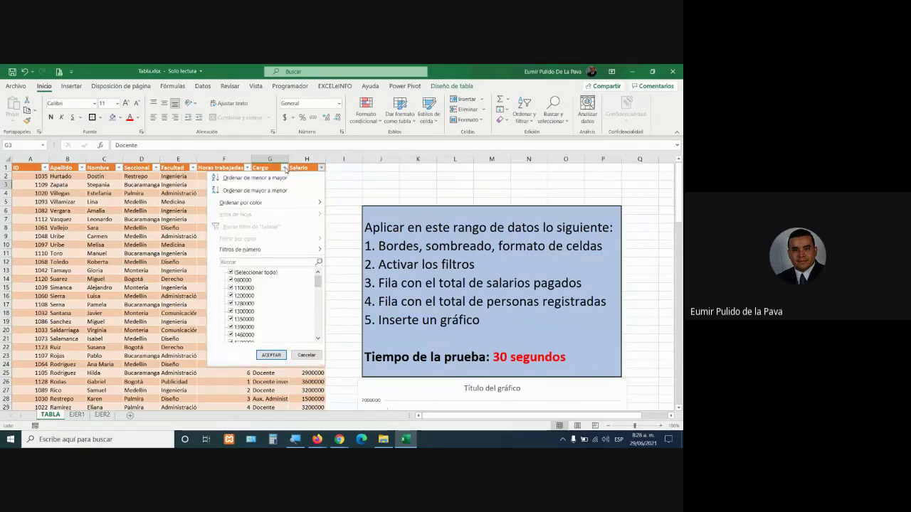
pyautogui.click(247, 168)
pyautogui.click(247, 168)
pyautogui.click(262, 257)
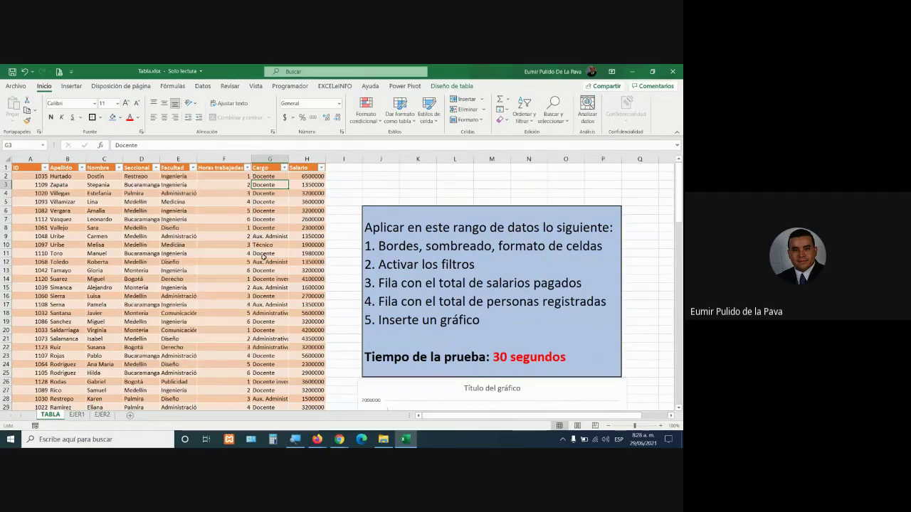
pyautogui.click(402, 284)
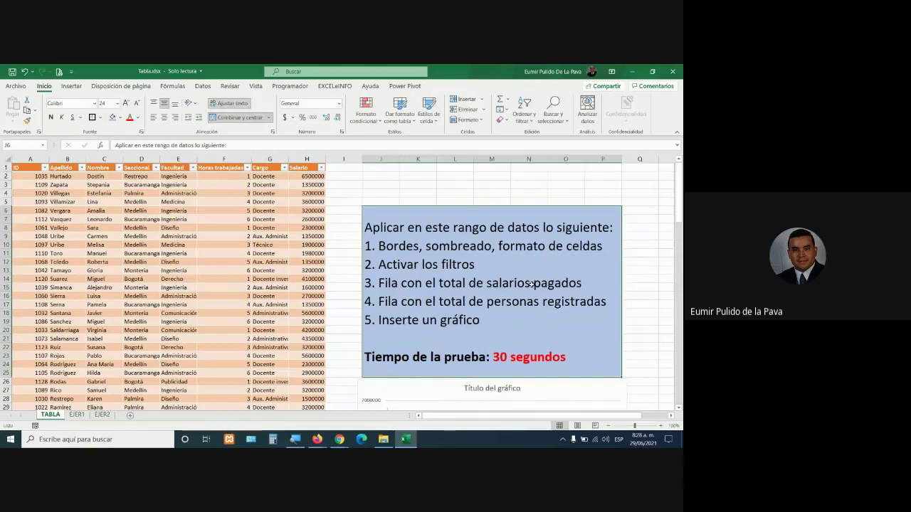
pyautogui.scroll(-4, 244, 276)
pyautogui.scroll(-20, 244, 275)
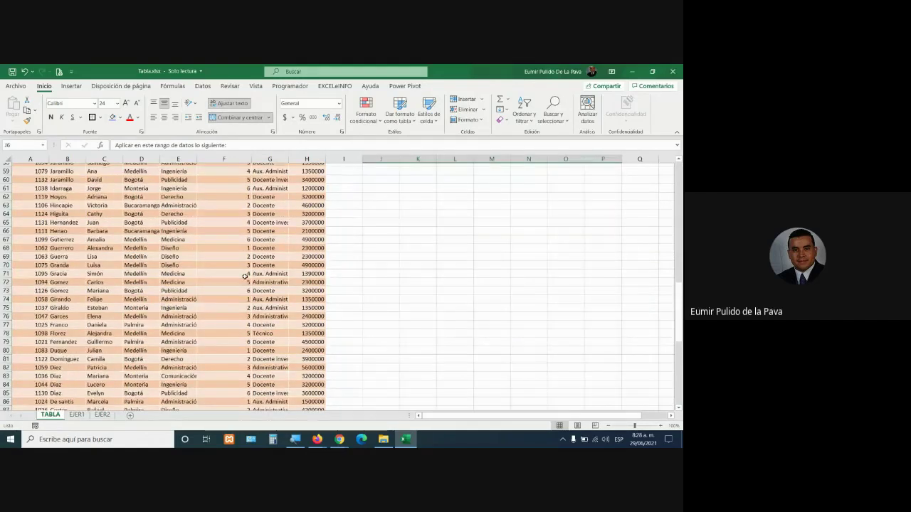
pyautogui.click(300, 254)
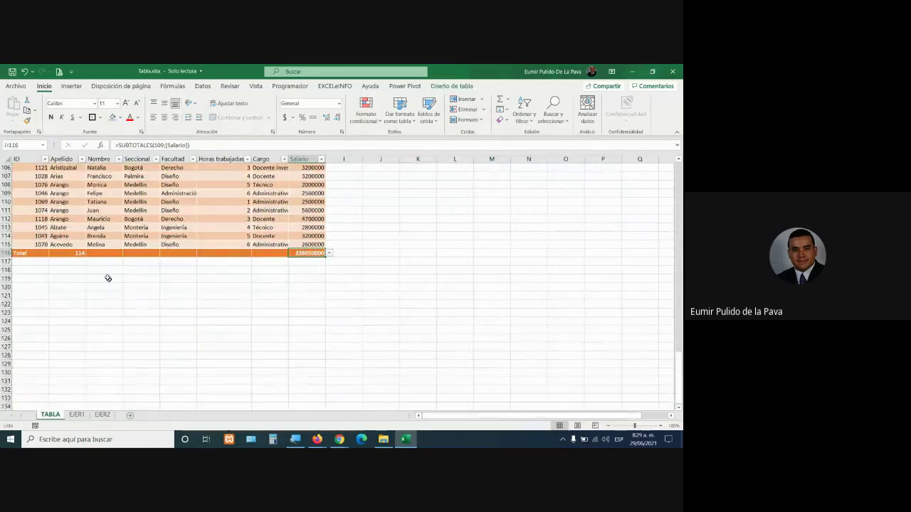
pyautogui.click(81, 253)
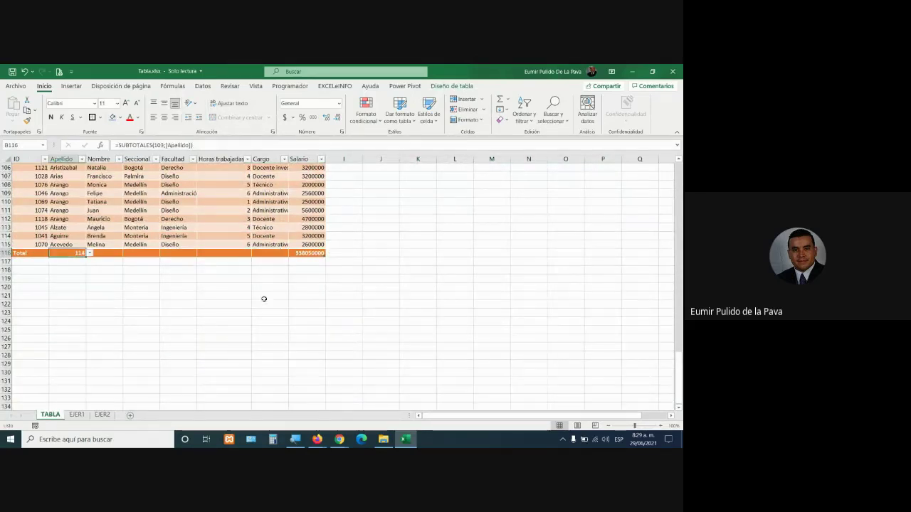
pyautogui.scroll(9, 250, 290)
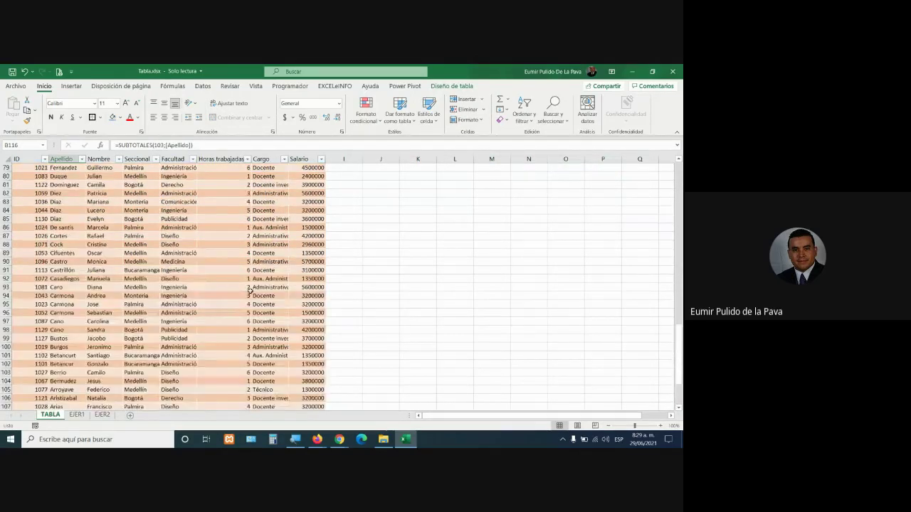
pyautogui.scroll(20, 250, 290)
pyautogui.scroll(-3, 454, 283)
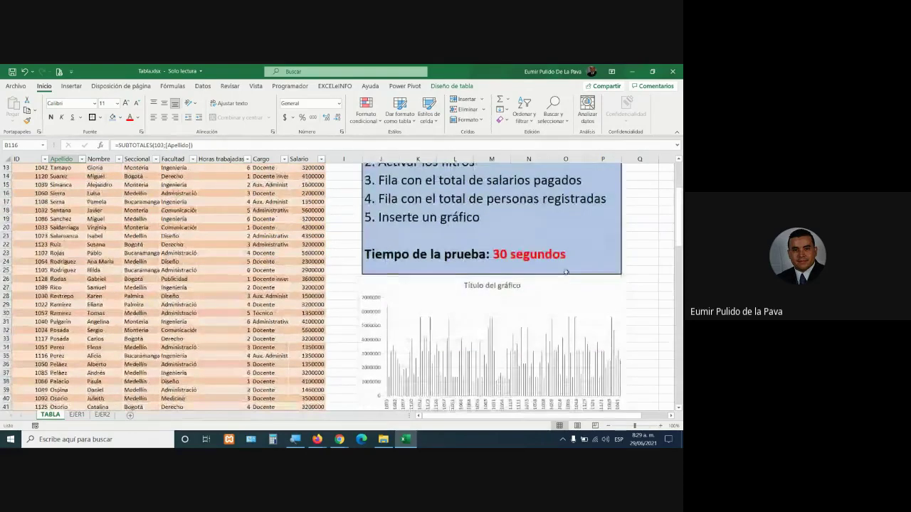
pyautogui.click(541, 313)
pyautogui.moveTo(541, 317)
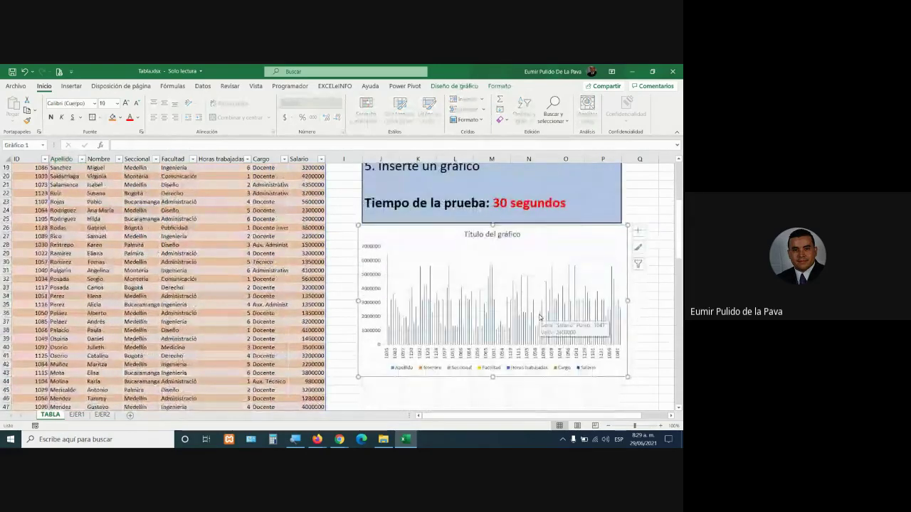
pyautogui.scroll(5, 538, 318)
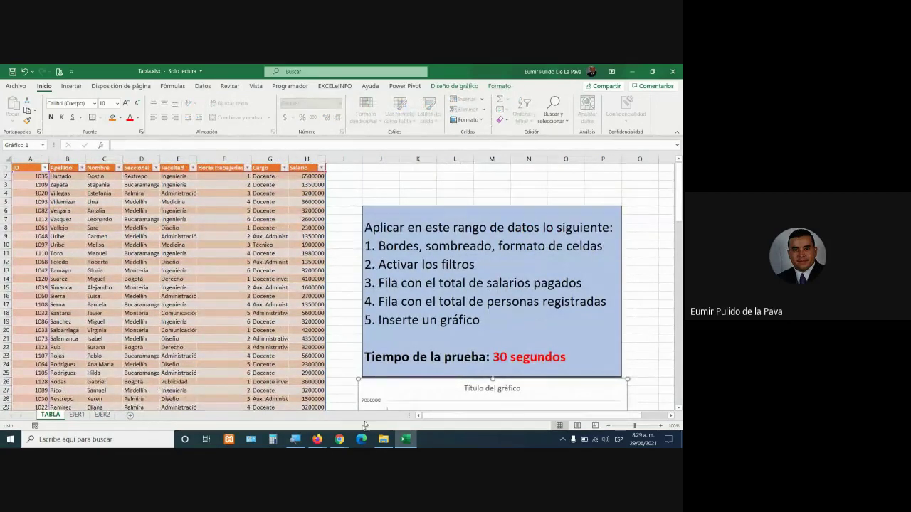
# Glance at the Google Meet call and come back to Excel
pyautogui.moveTo(339, 439)
pyautogui.click(311, 397)
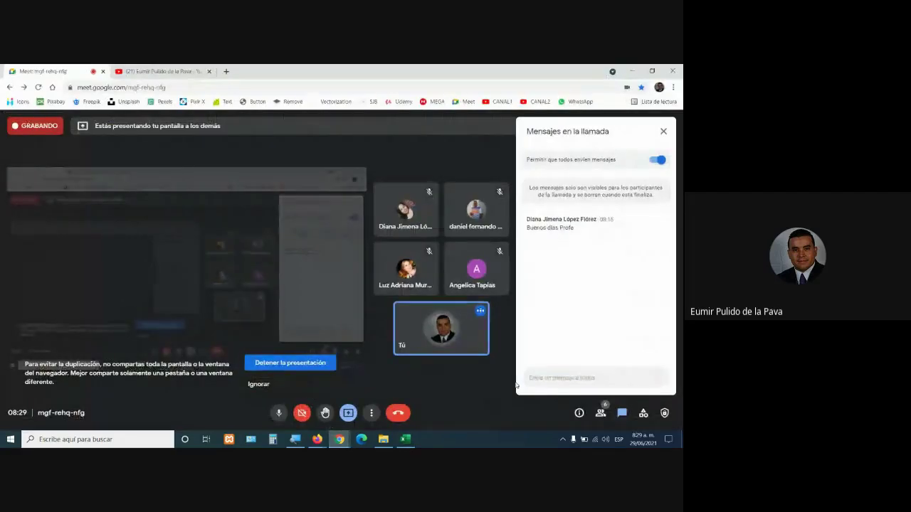
pyautogui.click(411, 437)
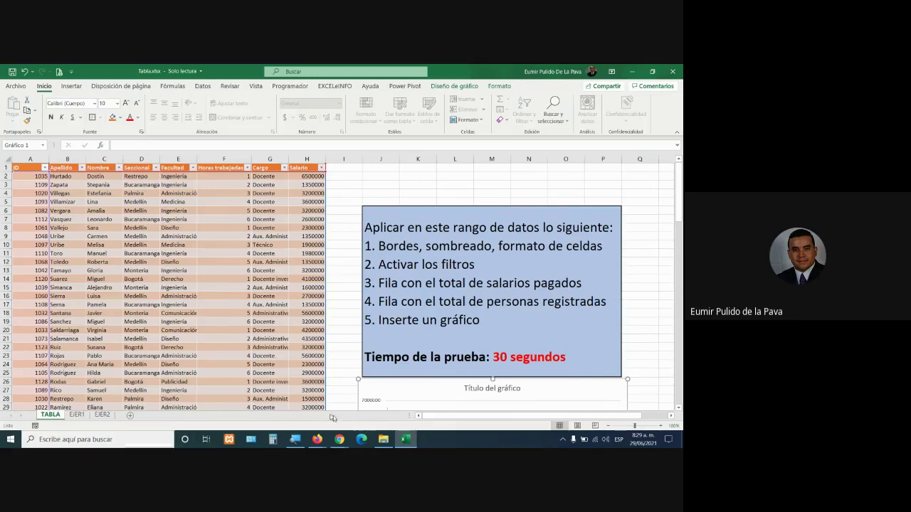
# Admit the pending join request with Permitir in Meet, then return to Excel
pyautogui.moveTo(344, 439)
pyautogui.click(302, 402)
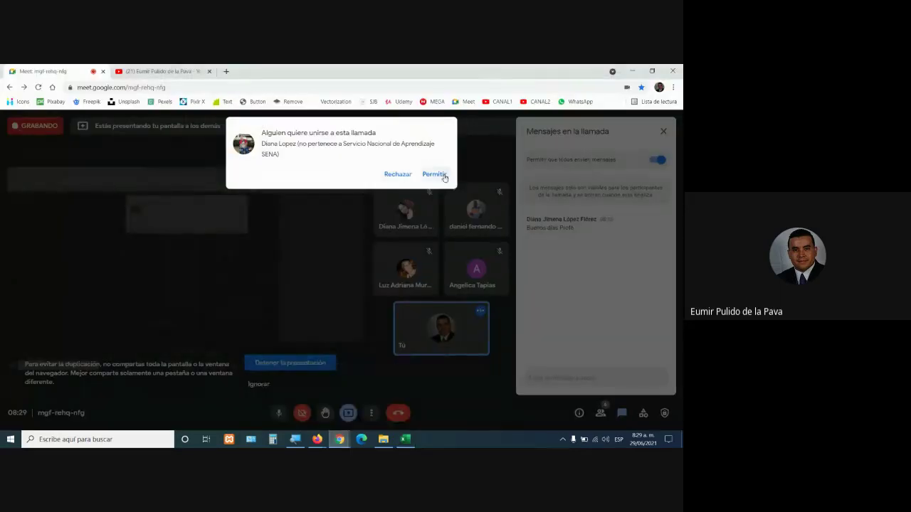
pyautogui.click(433, 174)
pyautogui.click(405, 439)
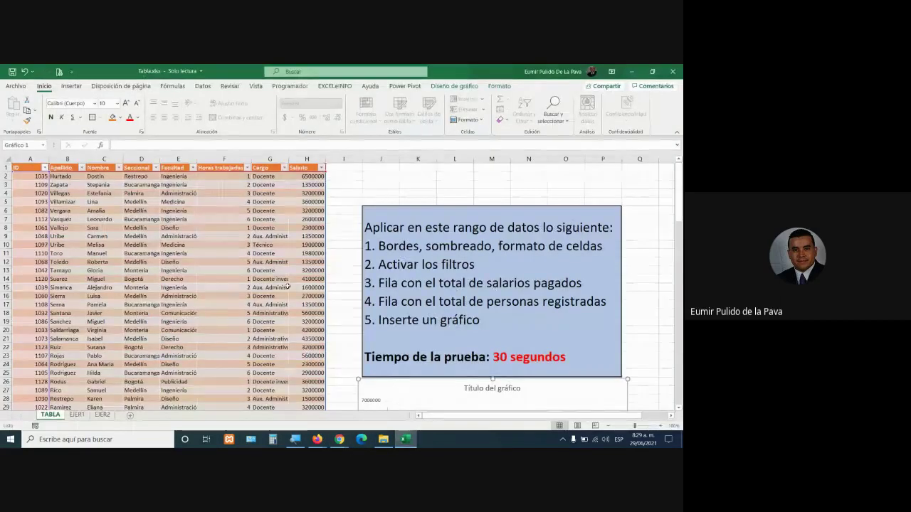
pyautogui.click(287, 287)
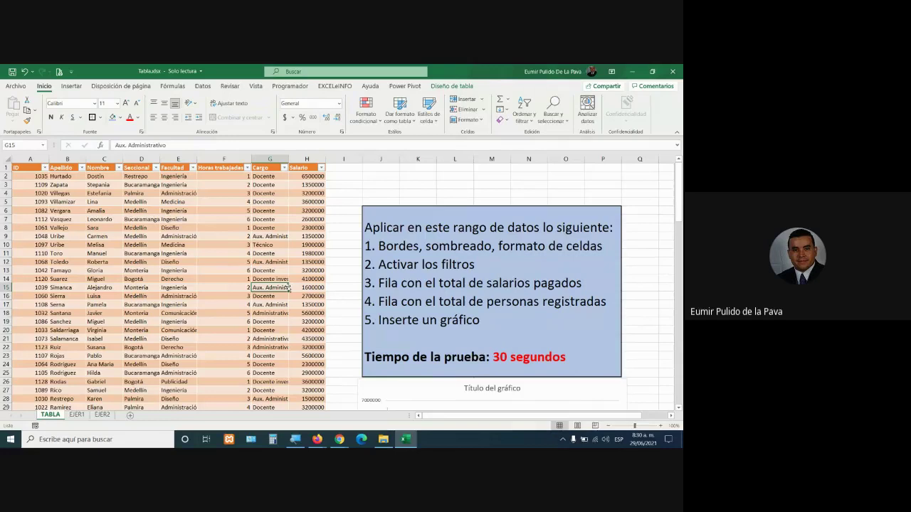
pyautogui.hotkey('alt', 'Tab')
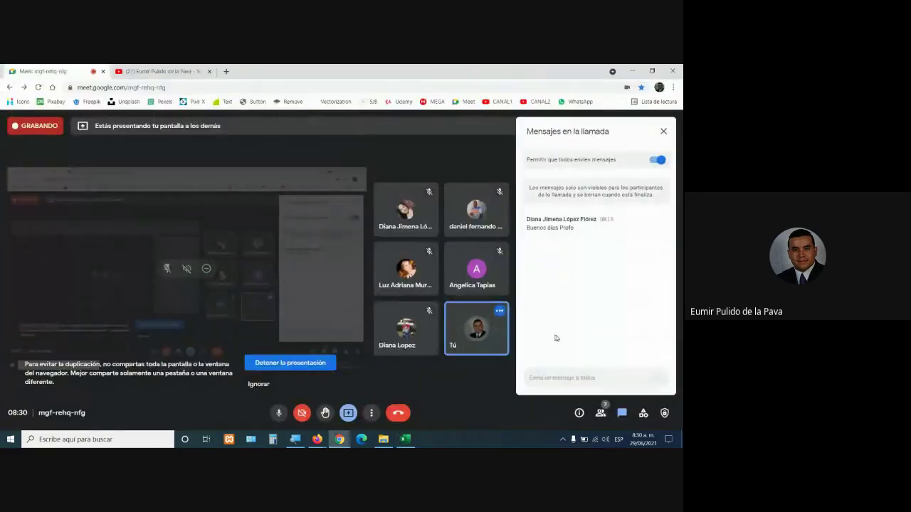
pyautogui.hotkey('alt', 'Tab')
pyautogui.click(484, 324)
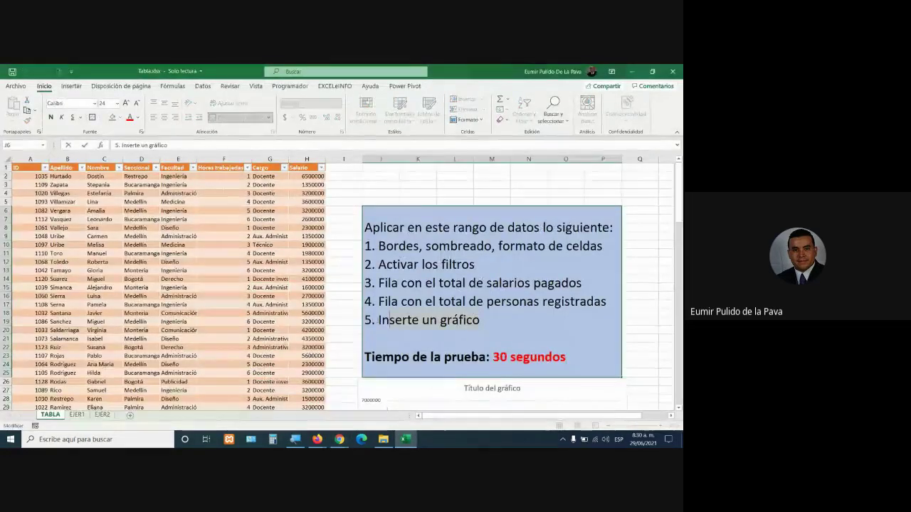
pyautogui.moveTo(380, 320); pyautogui.dragTo(353, 319)
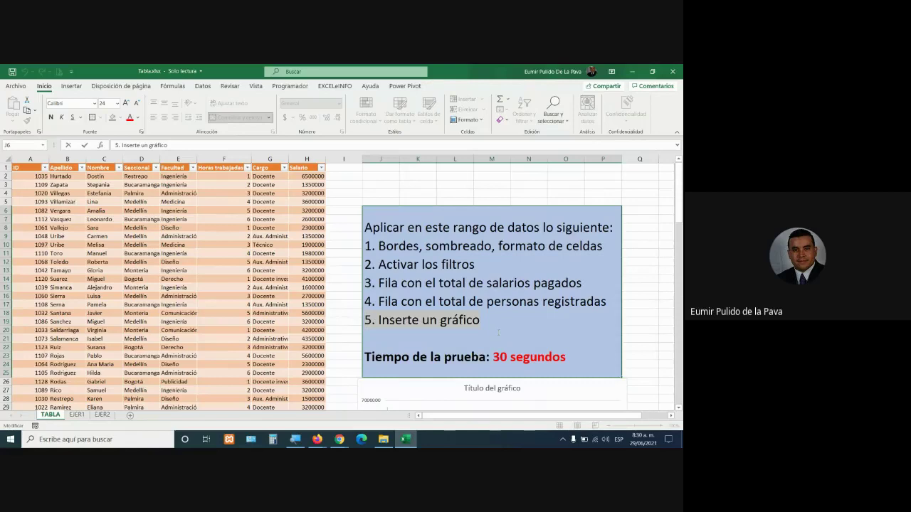
pyautogui.moveTo(487, 319); pyautogui.dragTo(363, 323)
pyautogui.hotkey('alt', 'Tab')
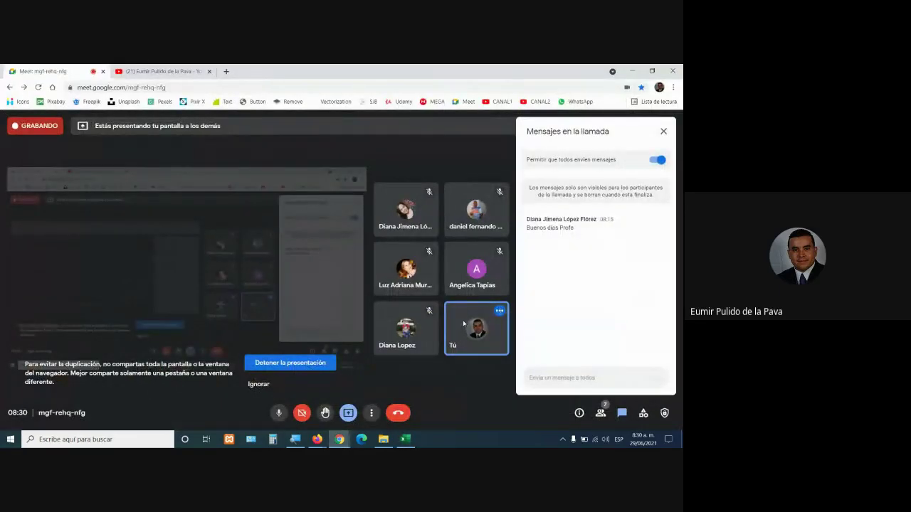
pyautogui.hotkey('alt', 'Tab')
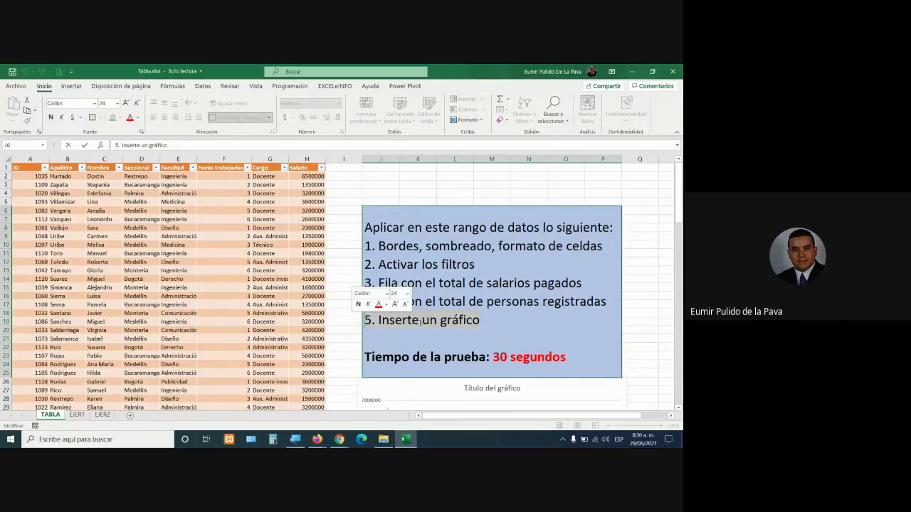
pyautogui.scroll(-2, 506, 305)
pyautogui.scroll(-5, 507, 305)
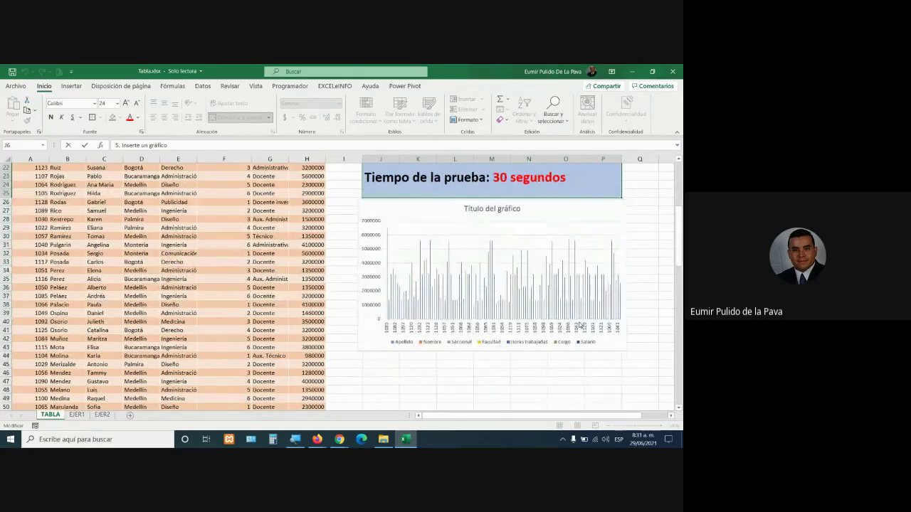
pyautogui.click(400, 205)
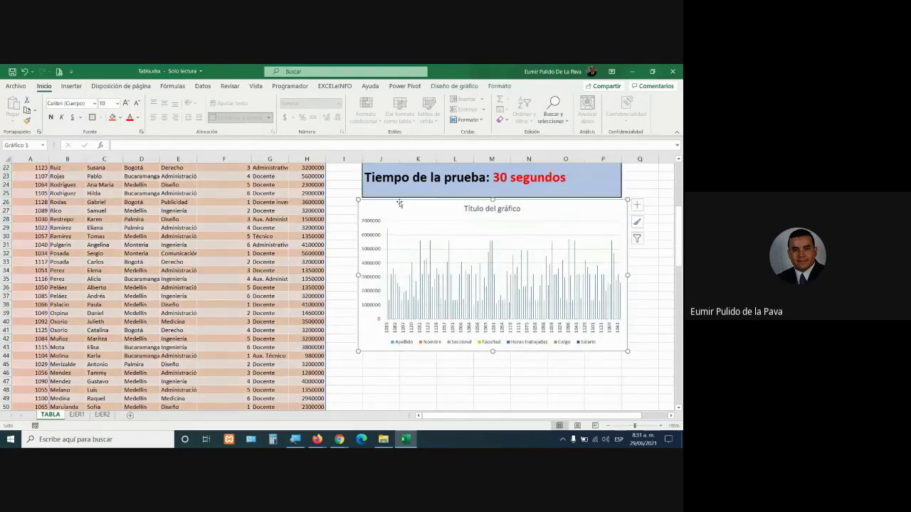
pyautogui.scroll(5, 324, 245)
pyautogui.scroll(-4, 572, 385)
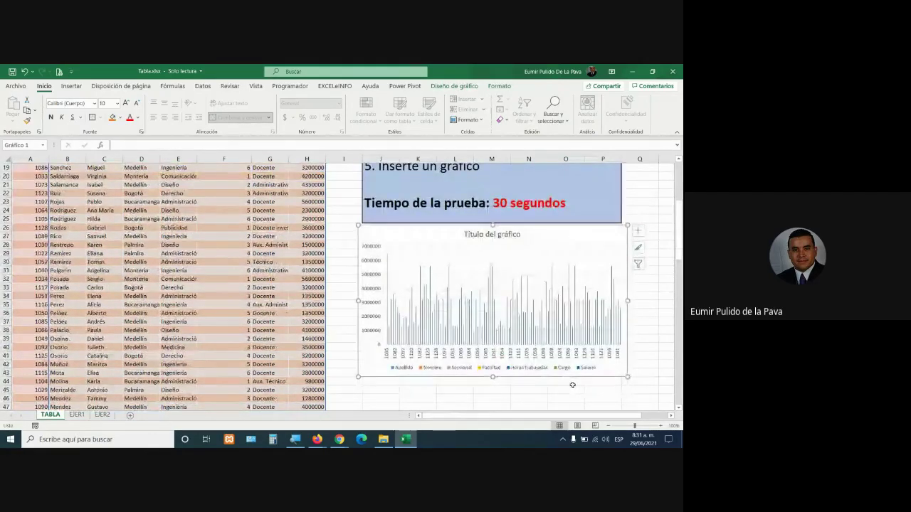
pyautogui.scroll(4, 576, 377)
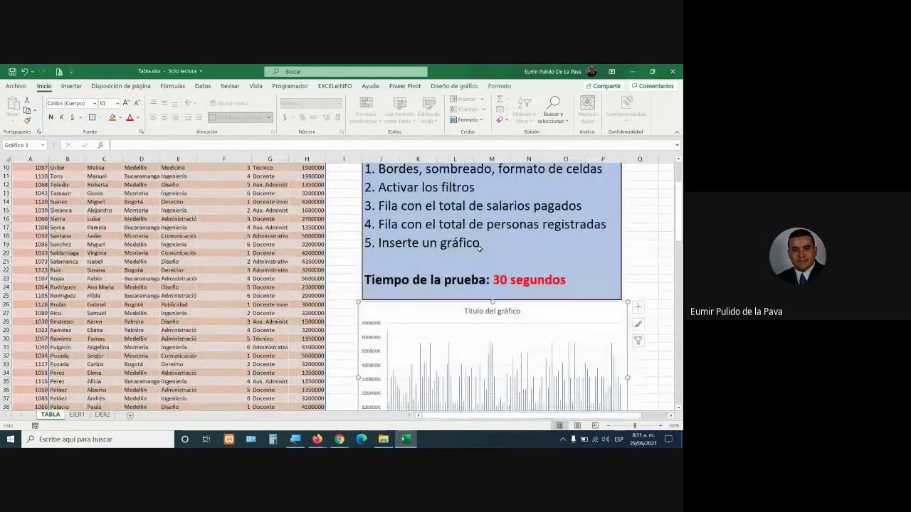
pyautogui.click(481, 250)
pyautogui.moveTo(491, 281); pyautogui.dragTo(352, 271)
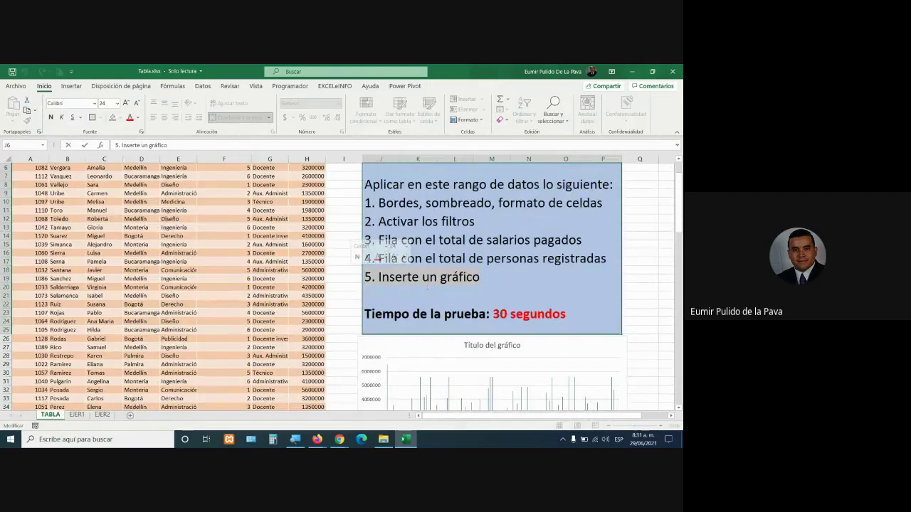
pyautogui.scroll(2, 427, 288)
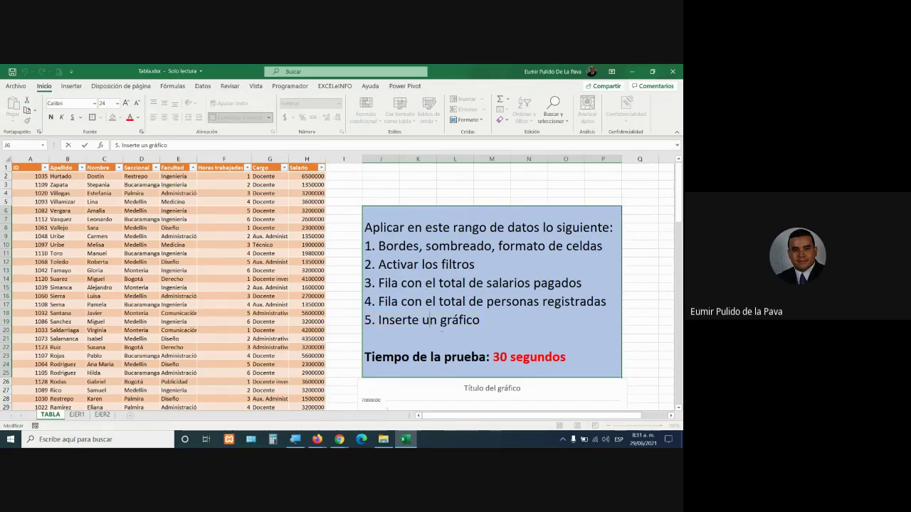
# Select the Horas trabajadas column to read Promedio, Recuento and Suma, then bring Meet forward
pyautogui.click(153, 237)
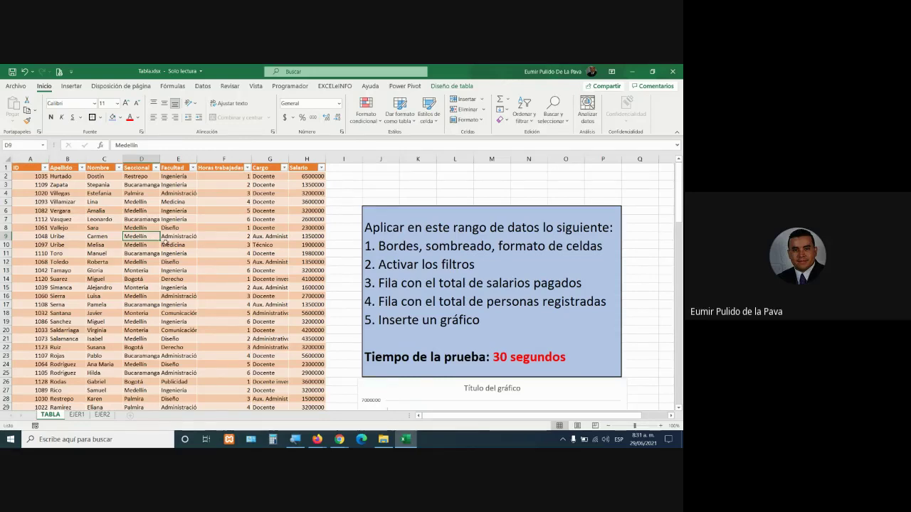
pyautogui.click(526, 352)
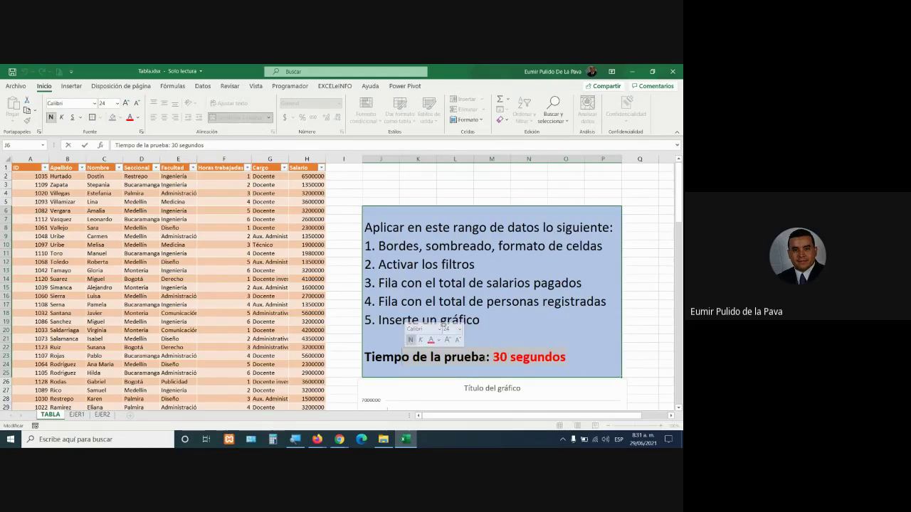
pyautogui.click(307, 271)
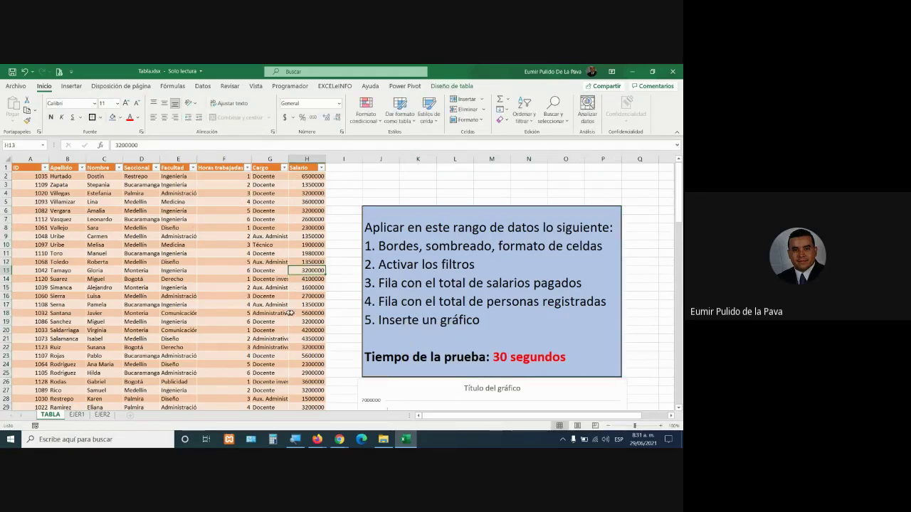
pyautogui.click(246, 159)
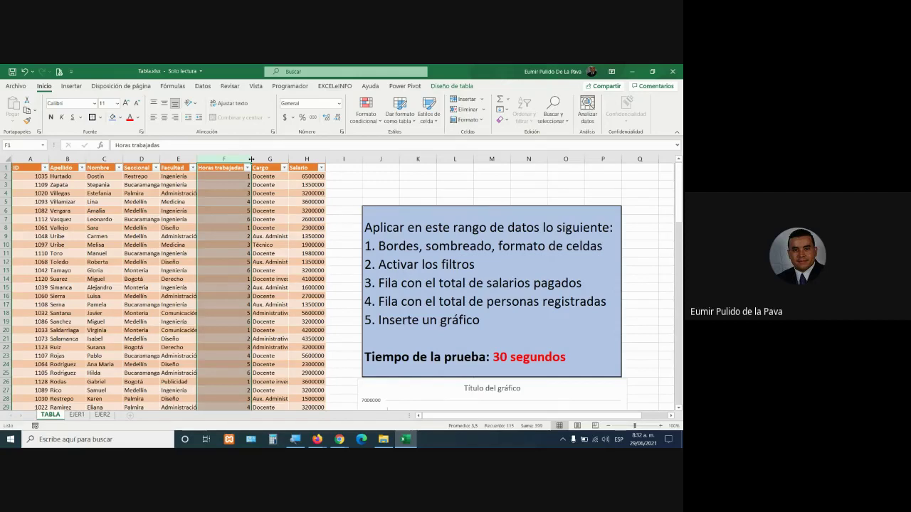
pyautogui.click(340, 439)
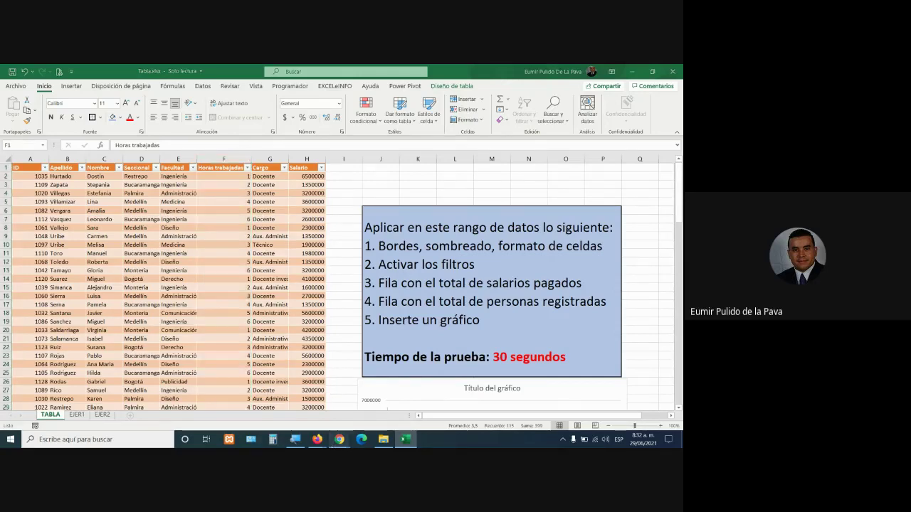
pyautogui.click(291, 395)
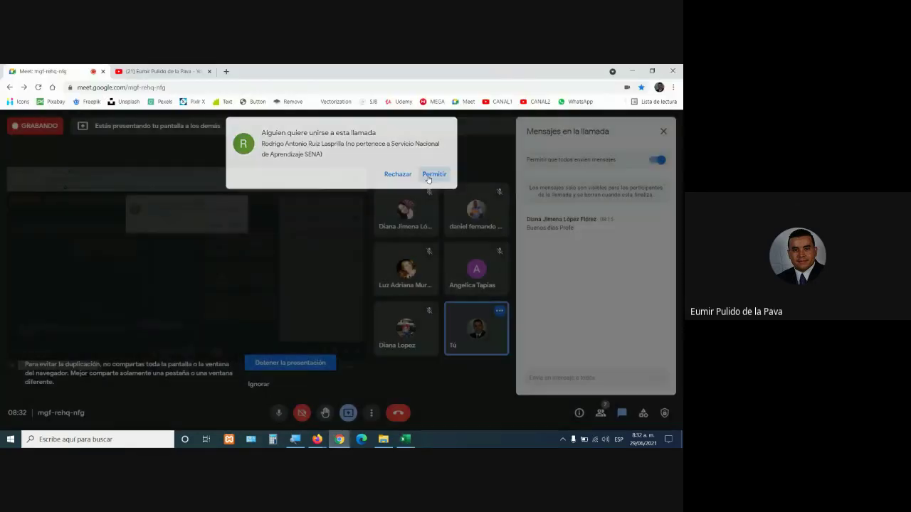
# Admit the new join request in Meet and bring the Tabla workbook back
pyautogui.click(433, 174)
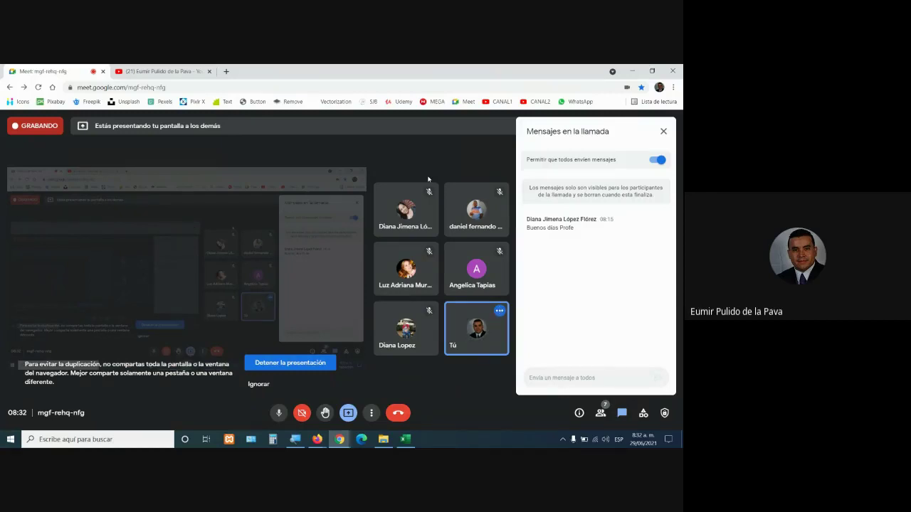
pyautogui.click(405, 439)
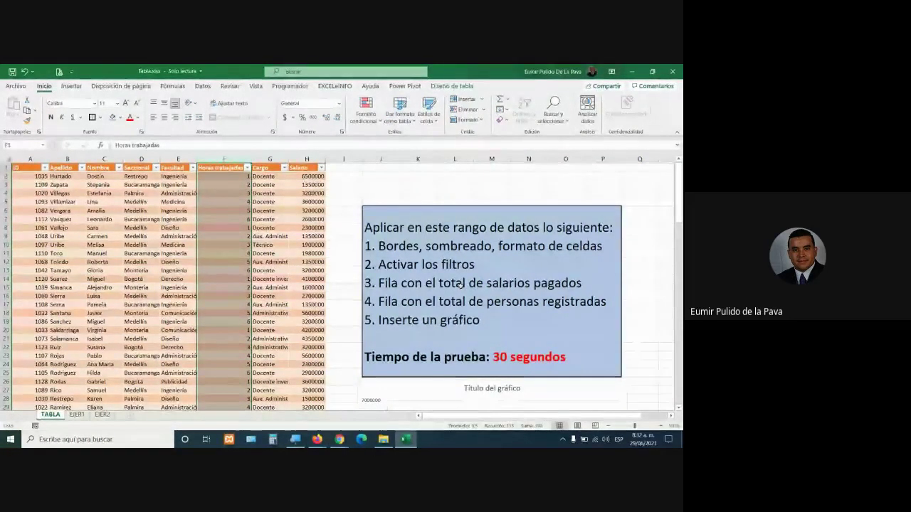
# Close the exercise workbook with Alt+F4, choosing 'No guardar'
pyautogui.click(271, 305)
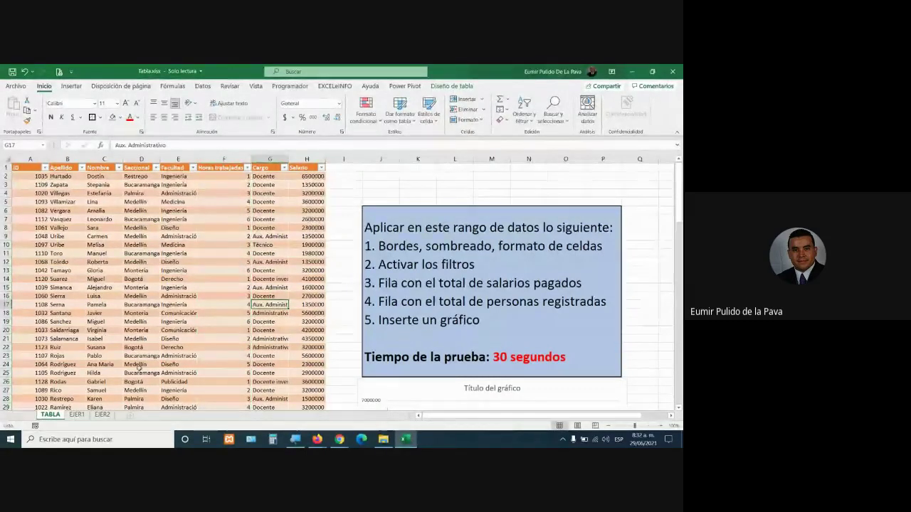
pyautogui.hotkey('alt', 'F4')
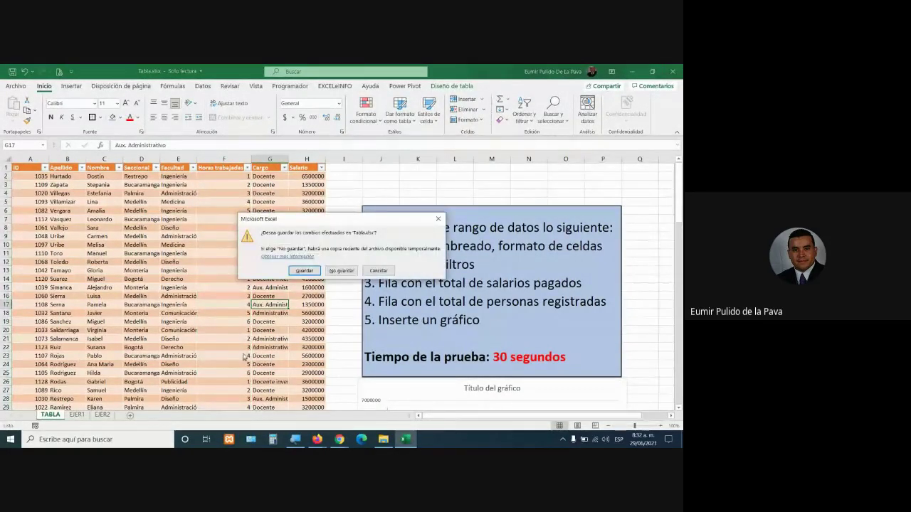
pyautogui.click(340, 272)
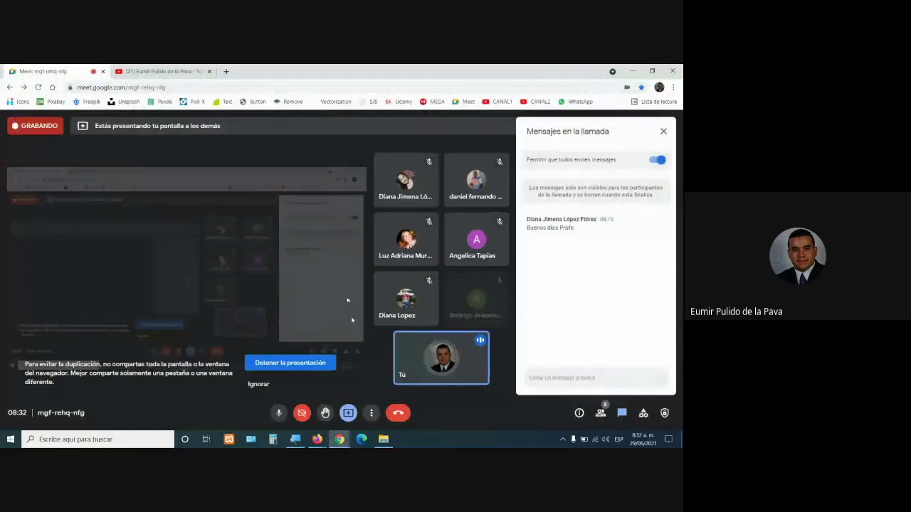
# Download Tabla.xlsx again from the Moodle course folder and open it with Excel
pyautogui.moveTo(315, 446)
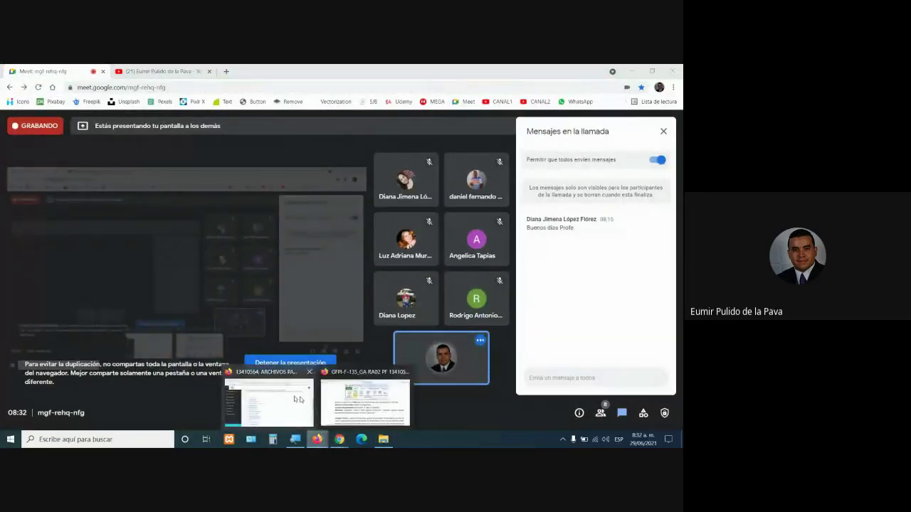
pyautogui.click(289, 396)
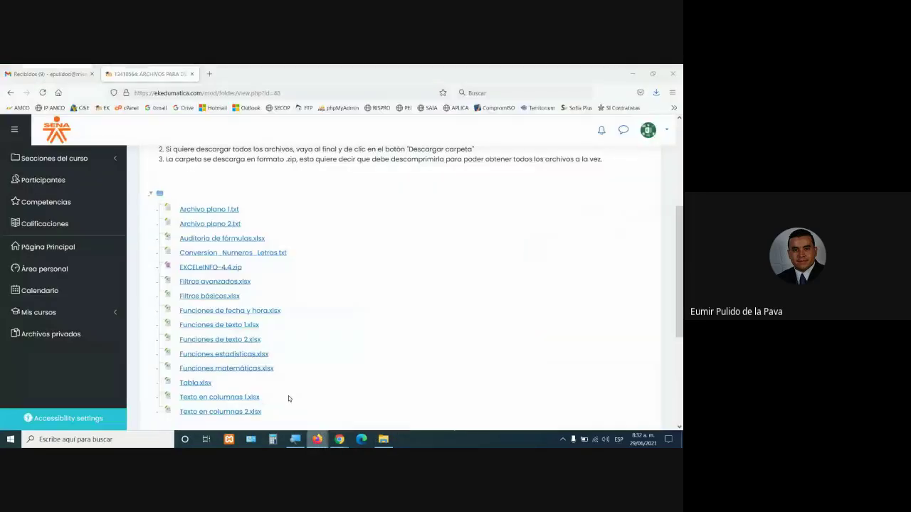
pyautogui.click(201, 384)
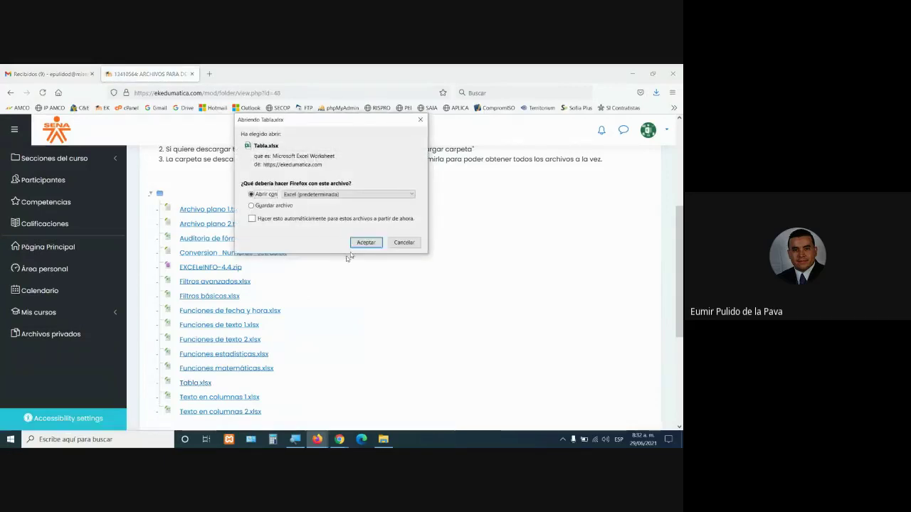
pyautogui.click(362, 242)
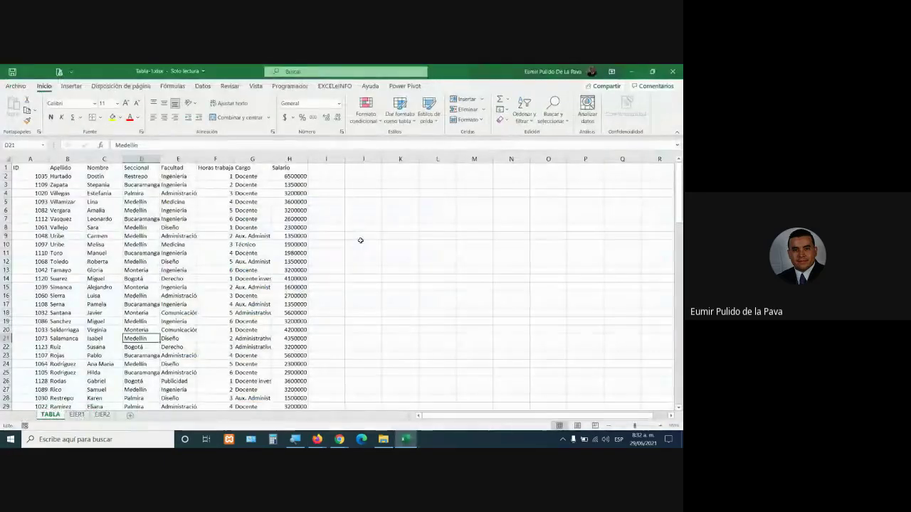
# Select cells E14, G13 and C13 in the fresh data, then show the Insertar ribbon
pyautogui.click(186, 278)
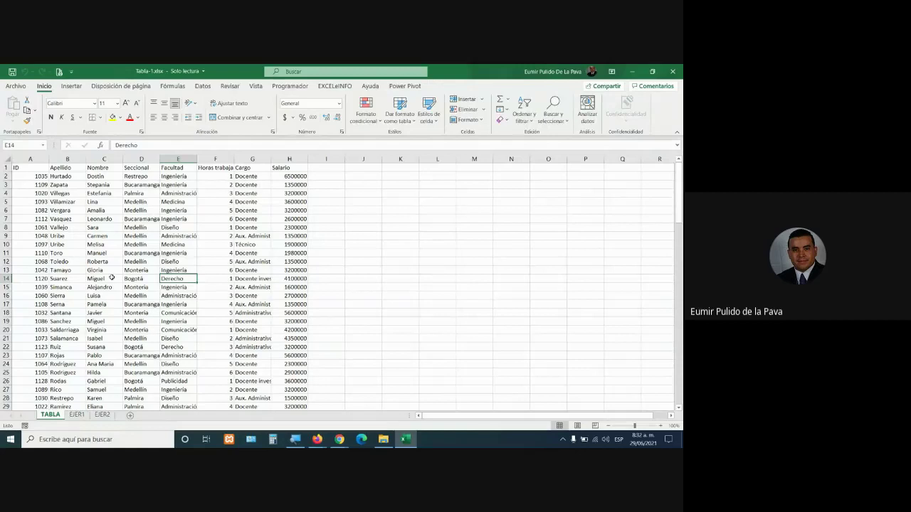
pyautogui.click(245, 270)
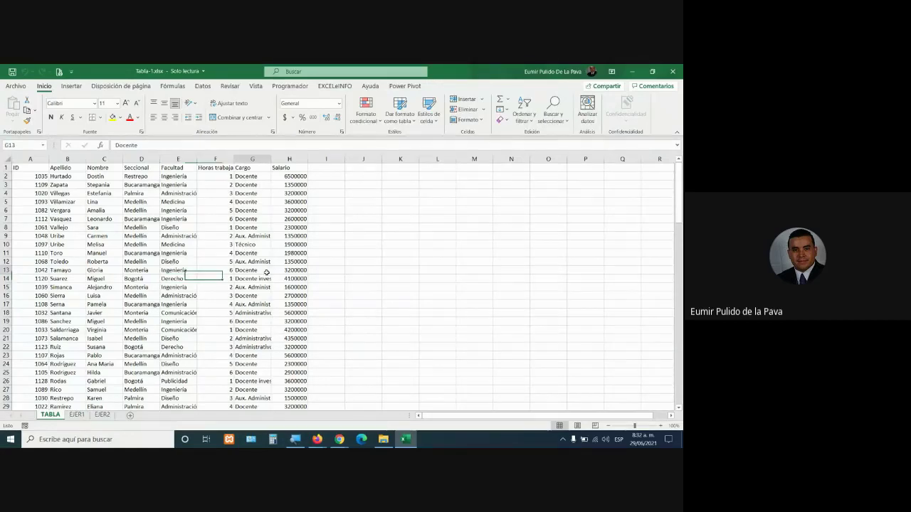
pyautogui.click(105, 268)
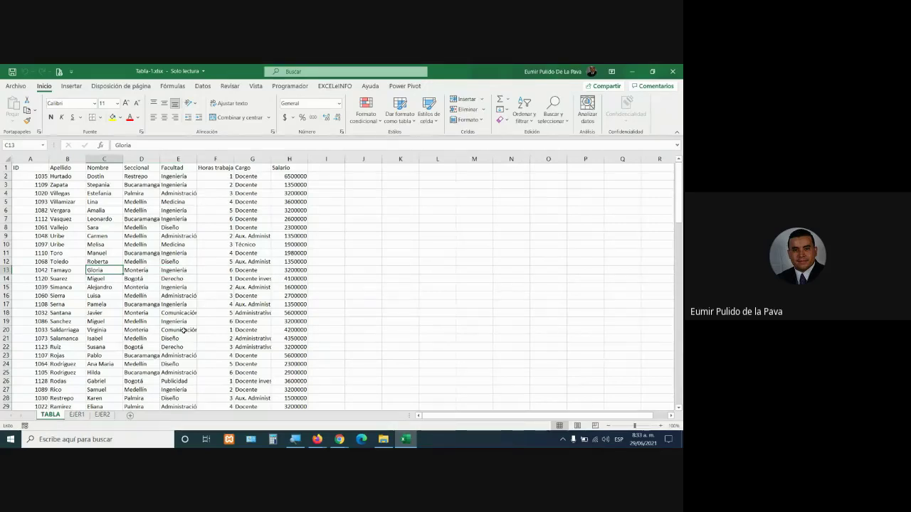
pyautogui.click(72, 86)
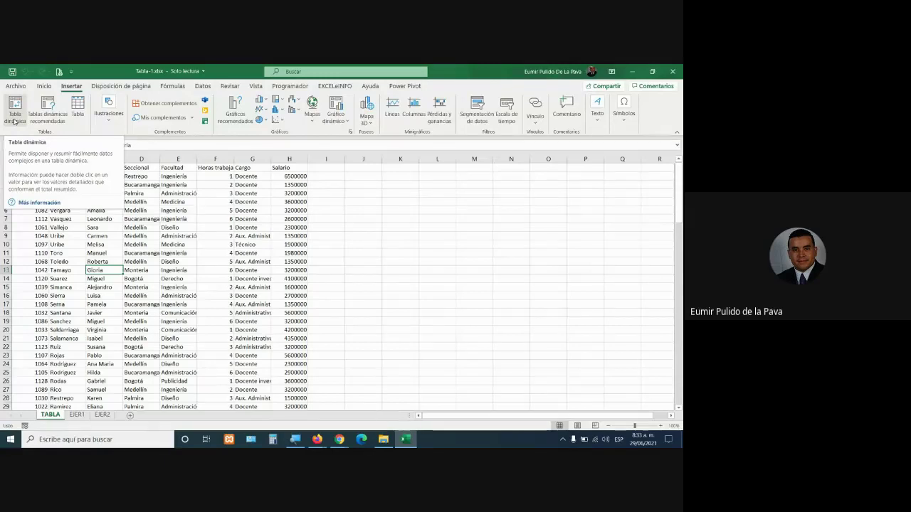
pyautogui.click(78, 113)
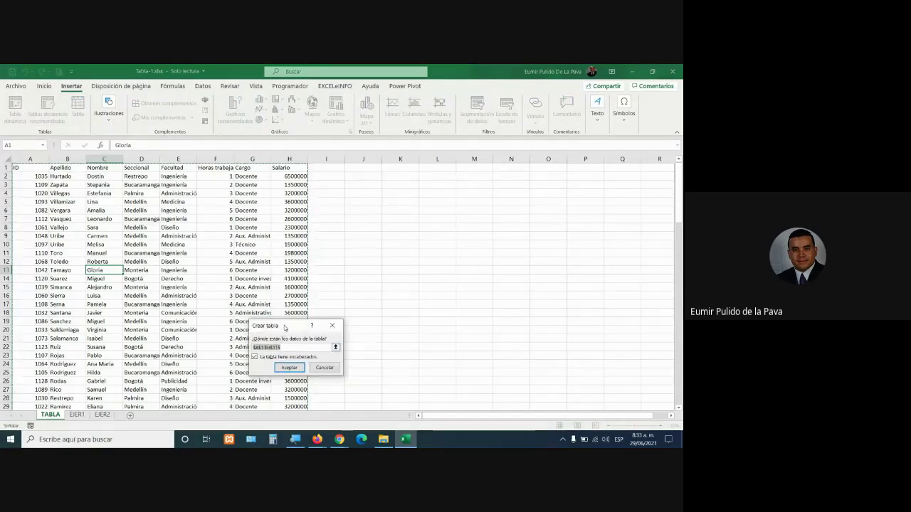
pyautogui.moveTo(284, 327); pyautogui.dragTo(336, 217)
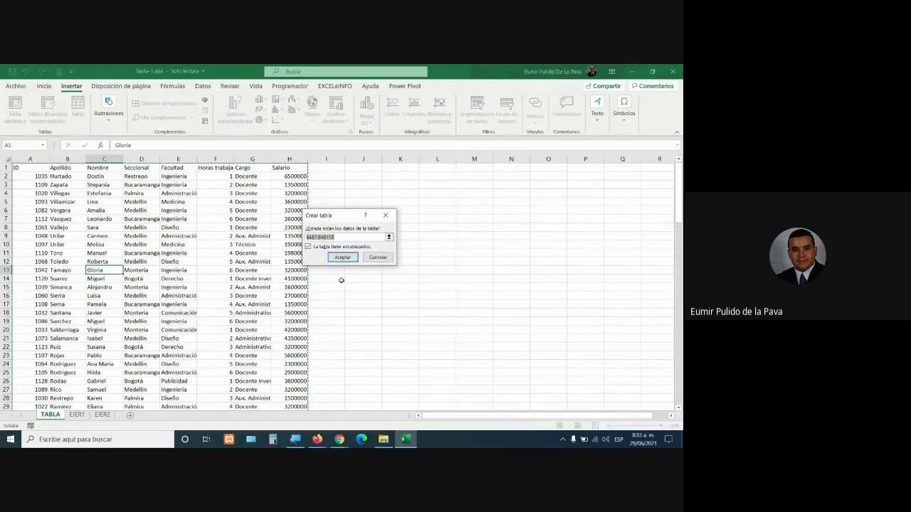
pyautogui.press('super+plus')
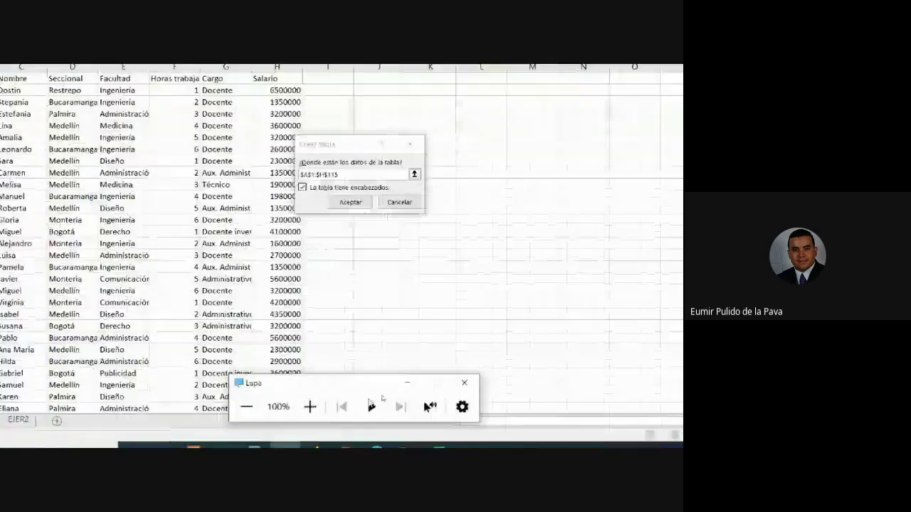
pyautogui.click(386, 380)
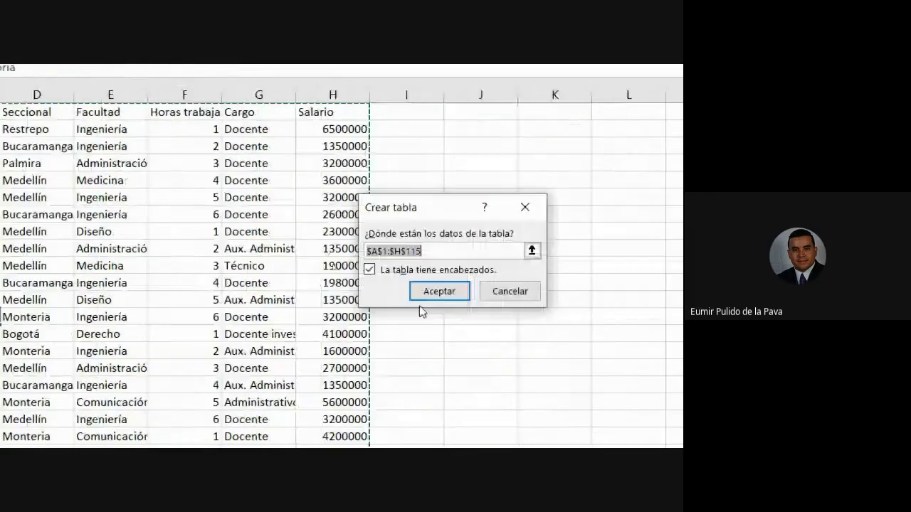
pyautogui.click(438, 292)
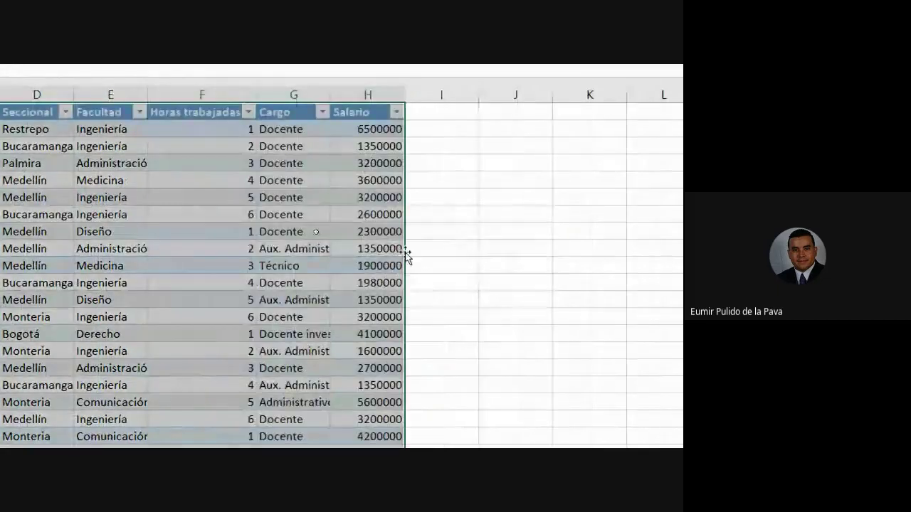
pyautogui.click(163, 232)
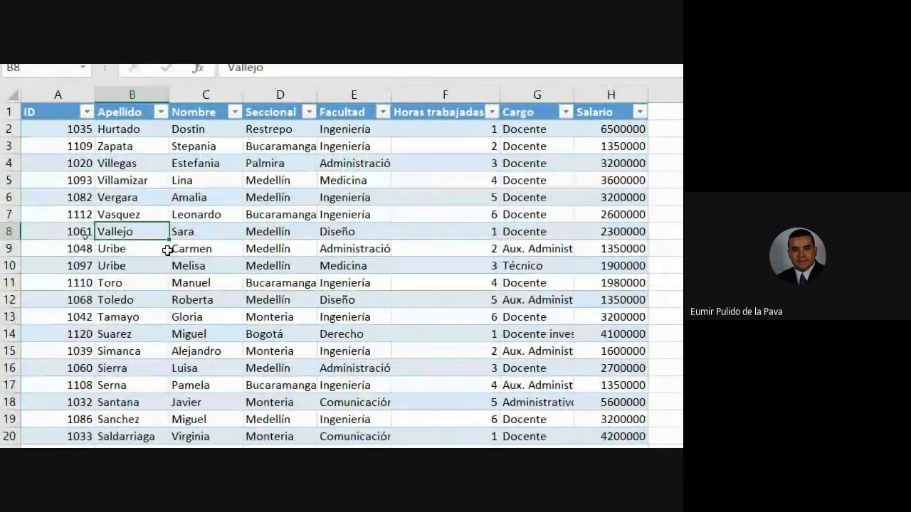
pyautogui.hotkey('ctrl', 'z')
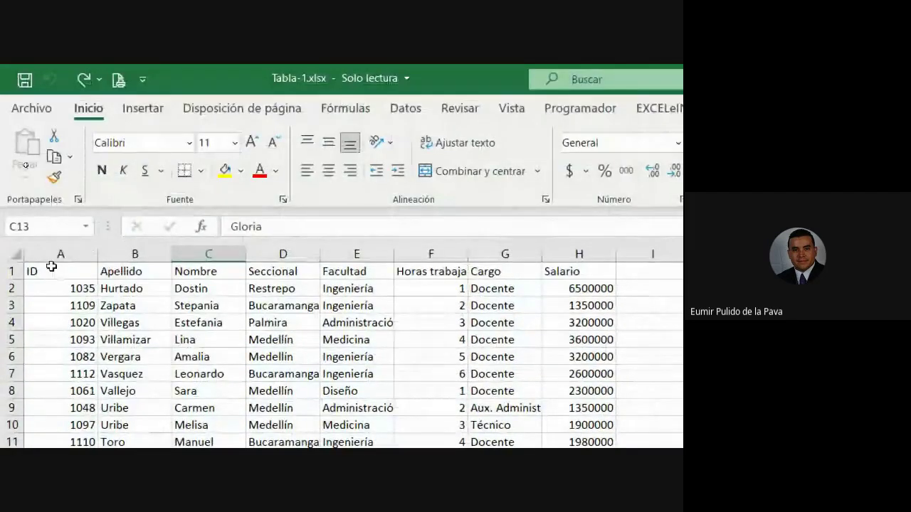
# Make the A1:H1 headers centred, bold and 12 pt
pyautogui.moveTo(49, 269); pyautogui.dragTo(571, 273)
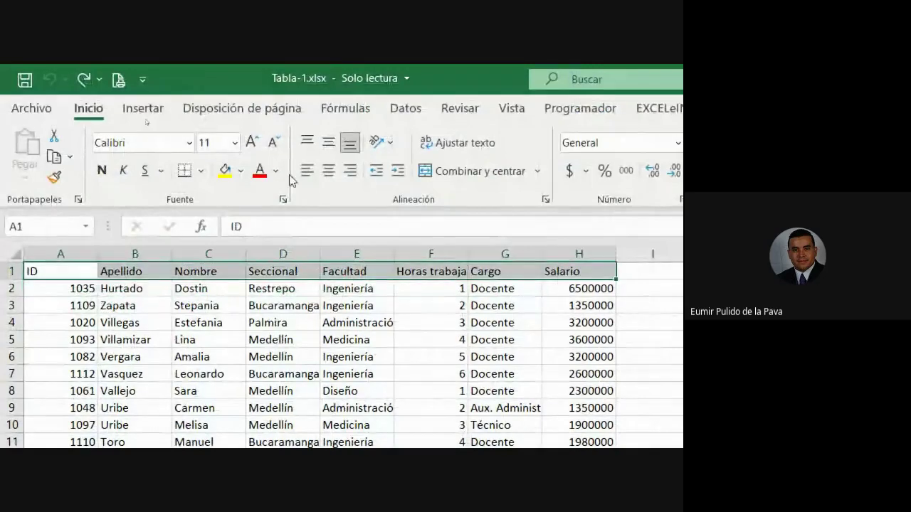
pyautogui.click(328, 171)
pyautogui.click(102, 171)
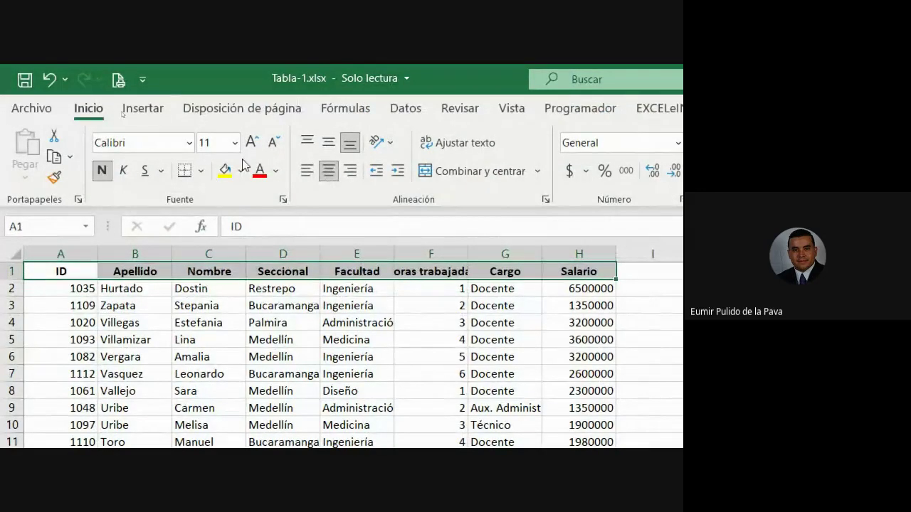
pyautogui.click(252, 142)
# Apply Todos los bordes to the whole data range A1:H115
pyautogui.click(40, 271)
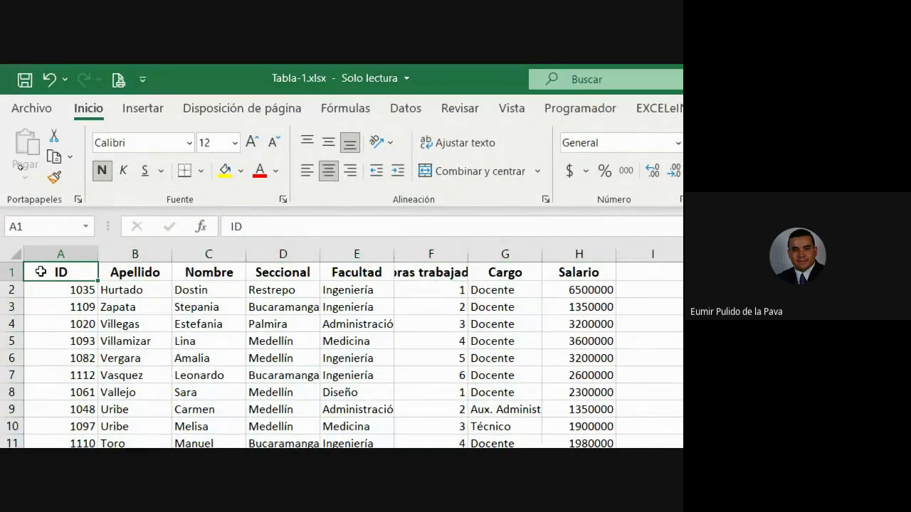
pyautogui.hotkey('ctrl', 'shift', 'End')
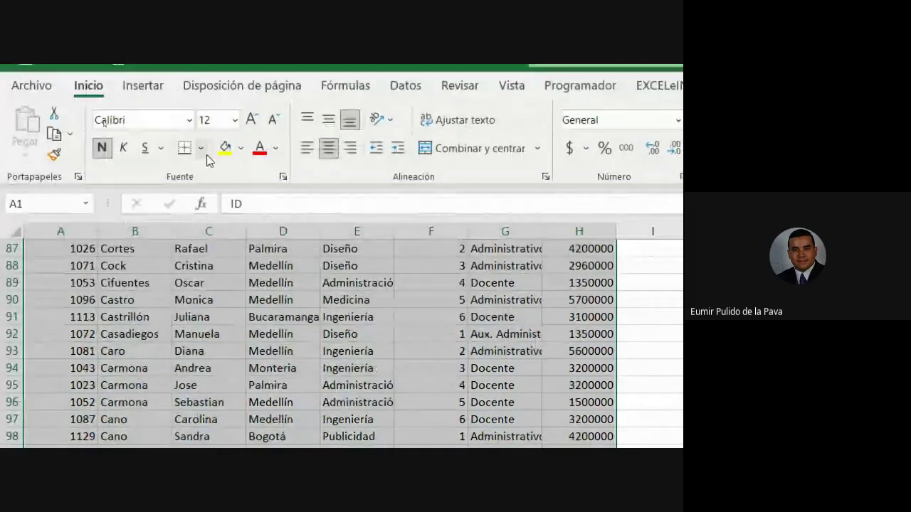
pyautogui.click(201, 171)
pyautogui.click(245, 329)
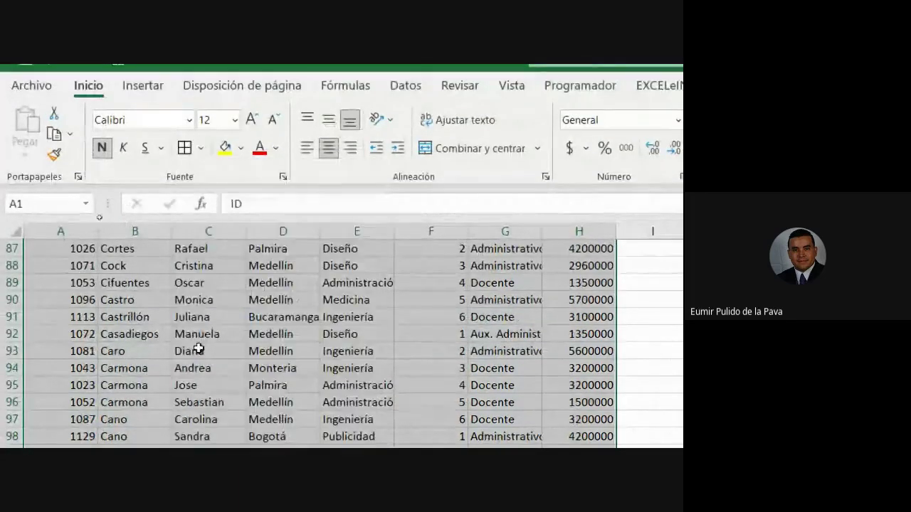
pyautogui.scroll(20, 145, 357)
pyautogui.click(104, 276)
# Fill the header row blue, then undo the fill
pyautogui.moveTo(70, 252); pyautogui.dragTo(562, 251)
pyautogui.click(242, 148)
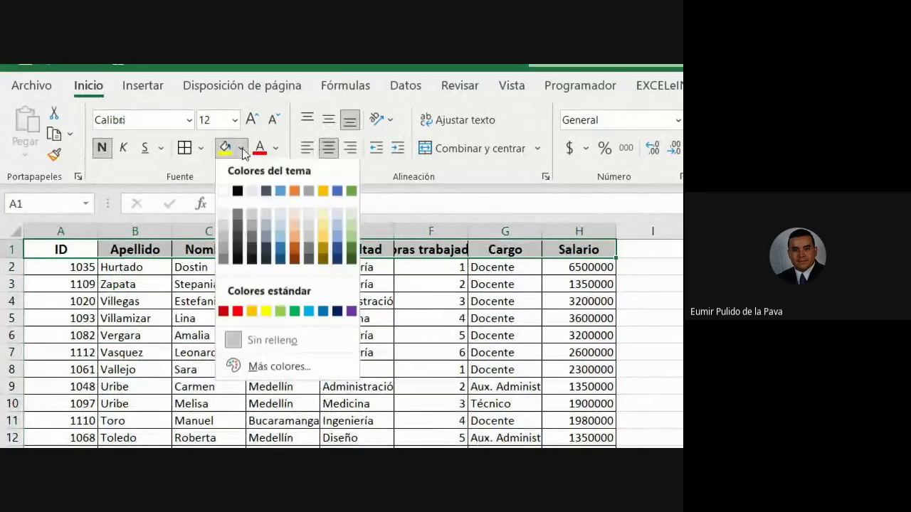
pyautogui.click(278, 240)
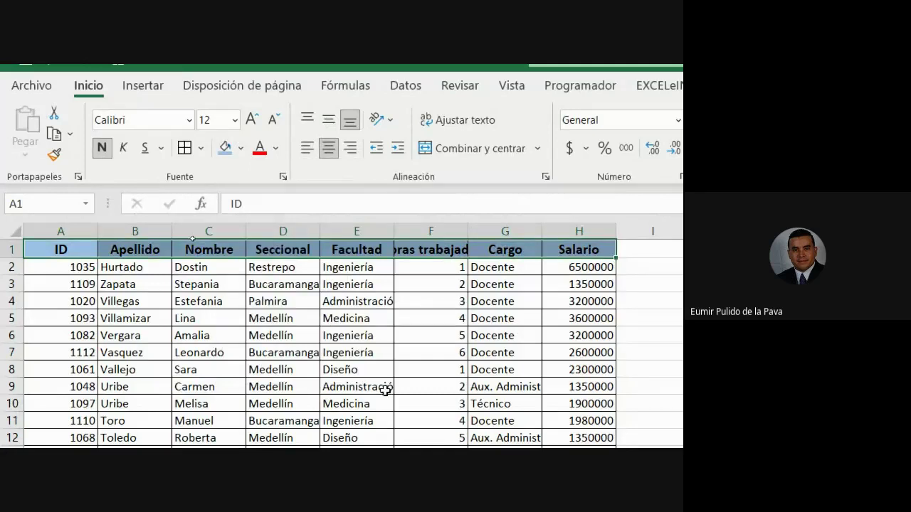
pyautogui.click(385, 390)
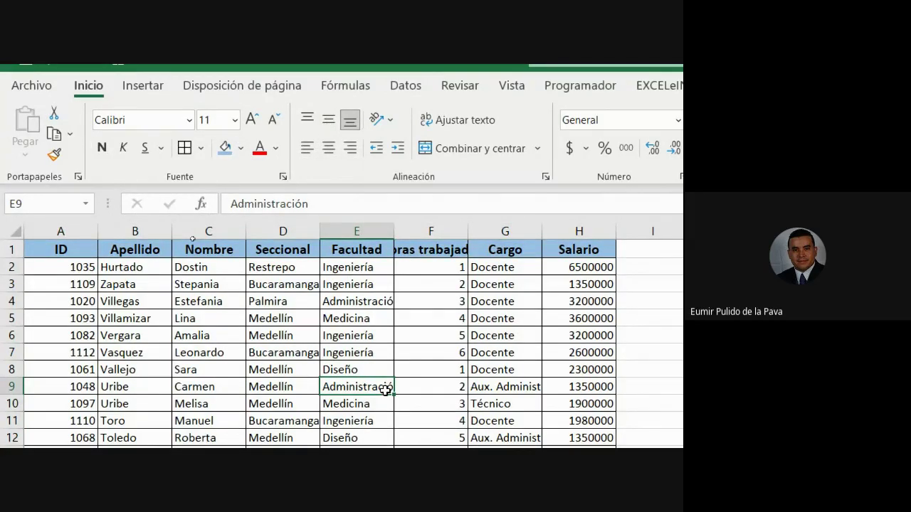
pyautogui.hotkey('ctrl', 'z')
pyautogui.hotkey('ctrl', 'z')
pyautogui.hotkey('ctrl', 'z')
pyautogui.hotkey('ctrl', 'z')
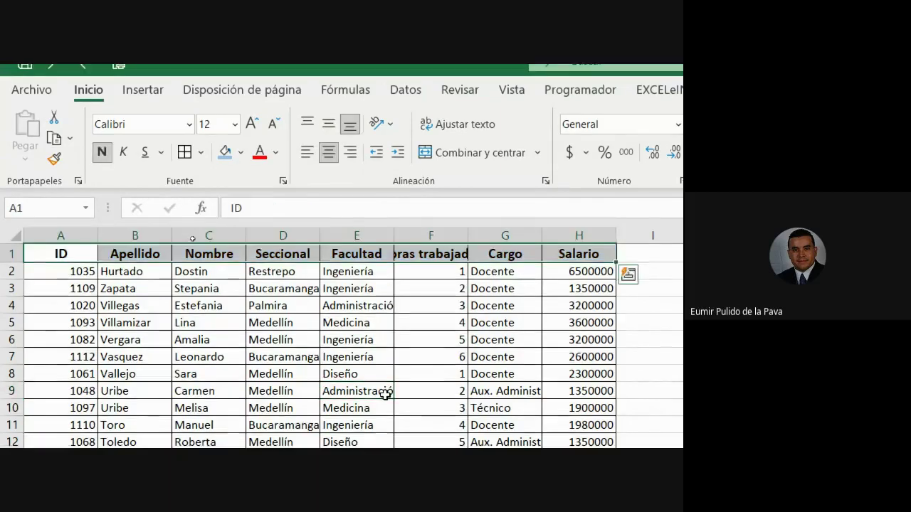
# Undo the header centring and formatting on the staff data
pyautogui.hotkey('ctrl', 'z')
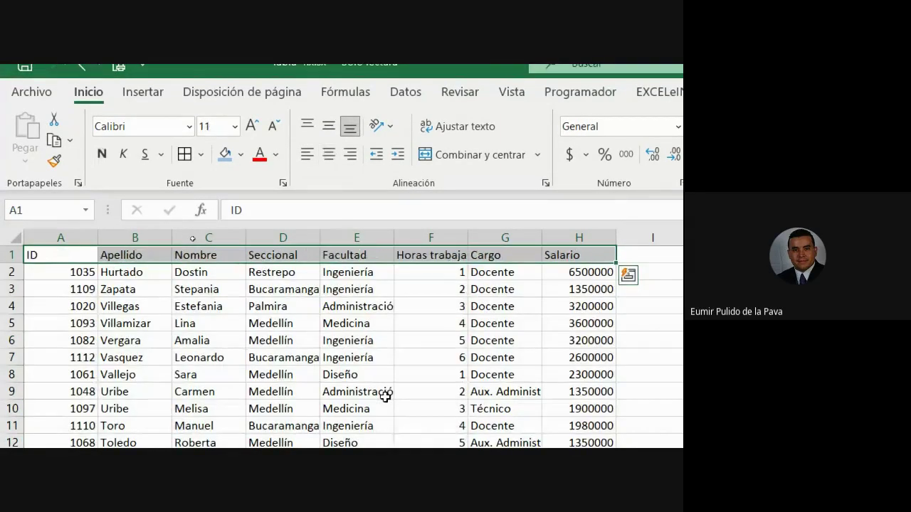
pyautogui.hotkey('ctrl', 'z')
pyautogui.click(159, 304)
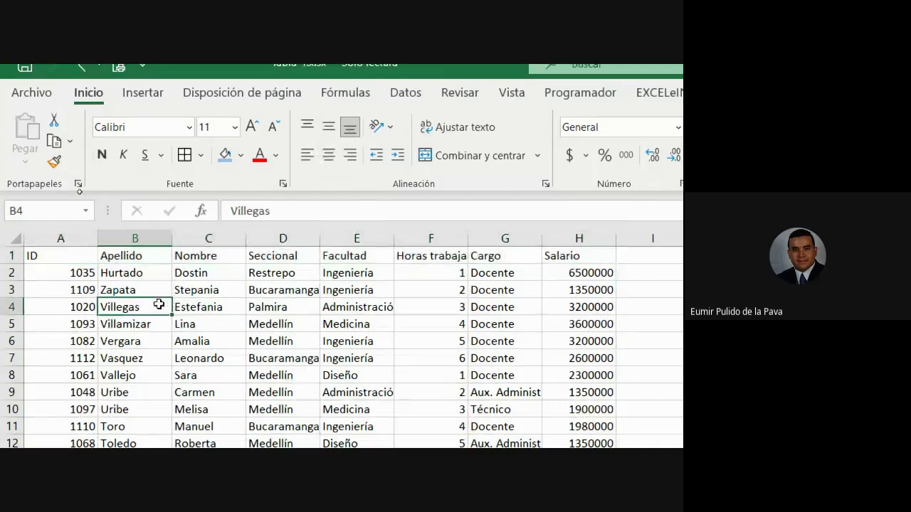
# Convert the staff data into a table with headers through Insertar > Tabla
pyautogui.click(140, 93)
pyautogui.click(154, 136)
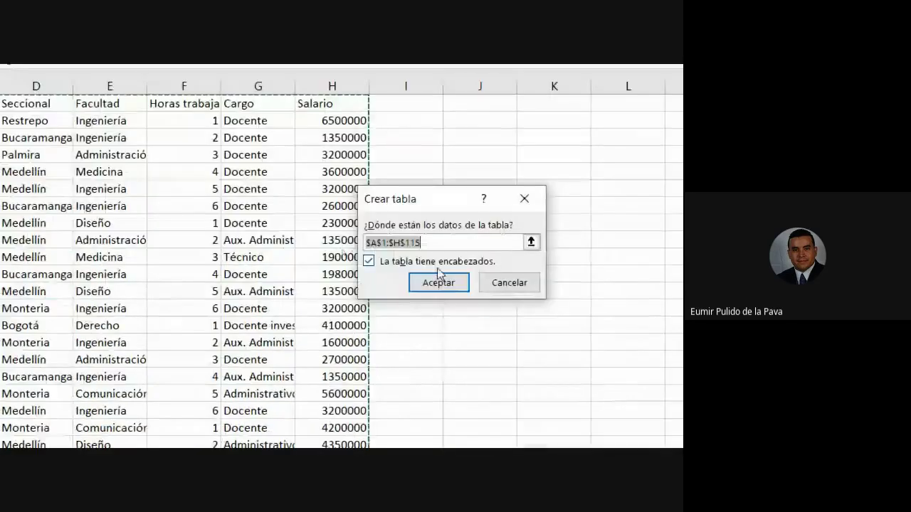
pyautogui.click(579, 434)
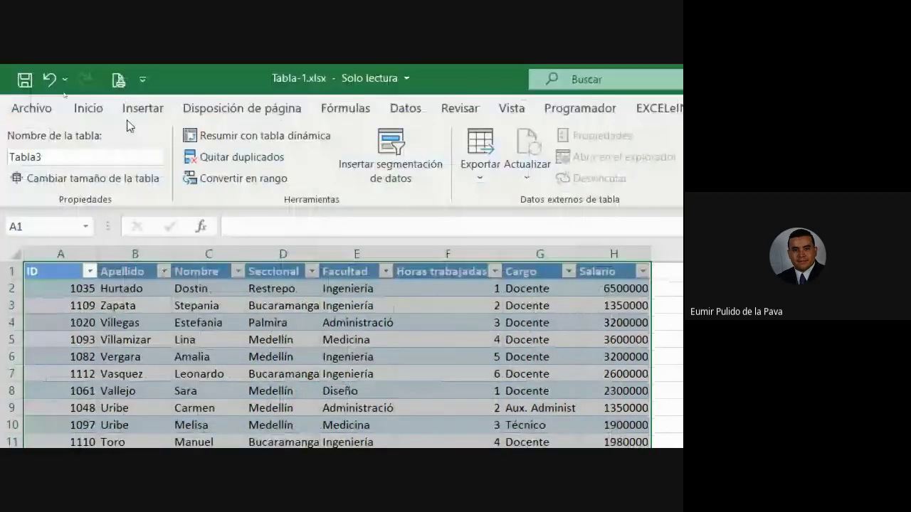
pyautogui.click(142, 109)
pyautogui.click(121, 375)
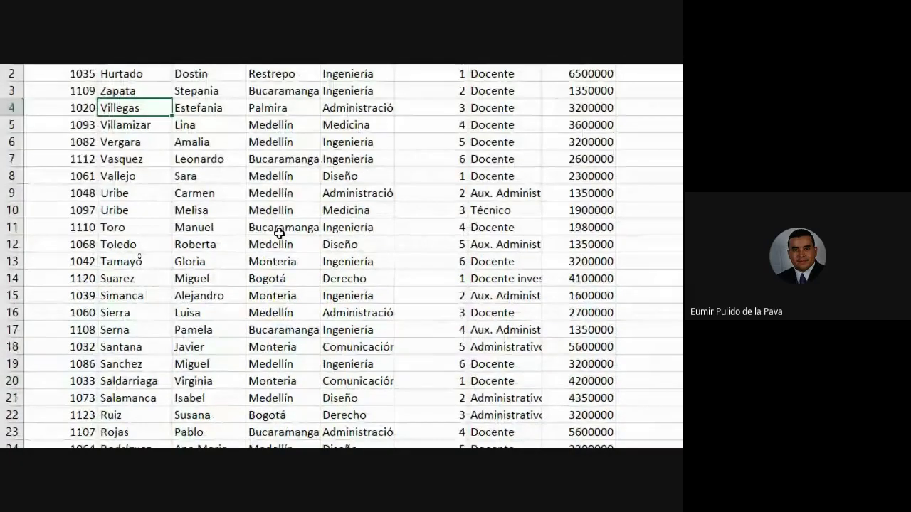
# Convert the data to a table with Ctrl+T, undo it, then recreate it with headers
pyautogui.click(279, 233)
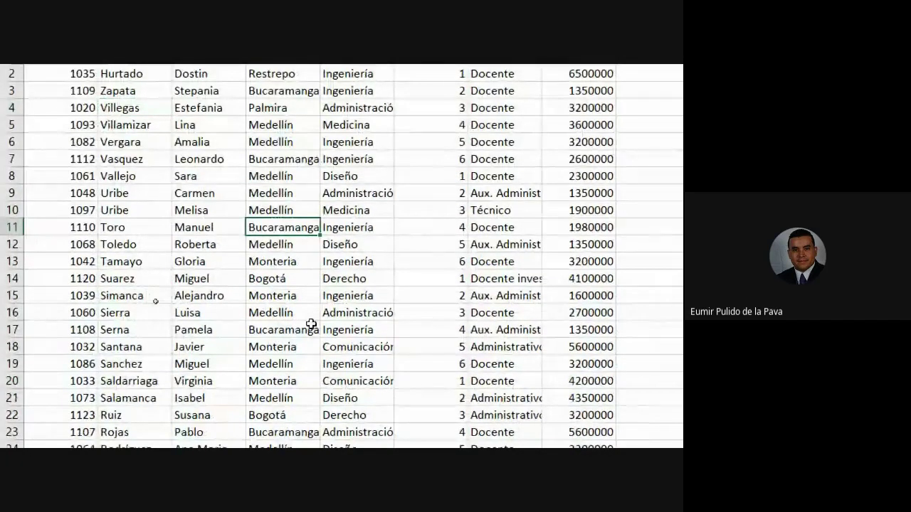
pyautogui.hotkey('ctrl', 't')
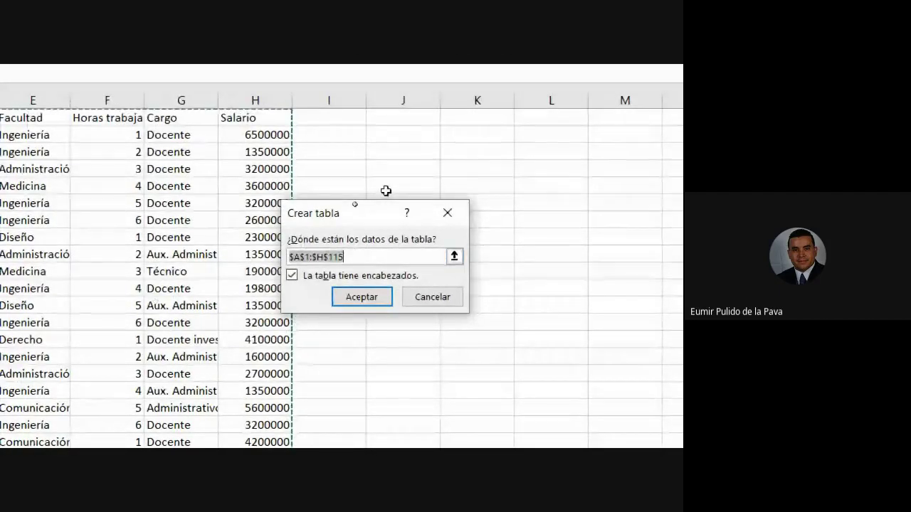
pyautogui.press('Return')
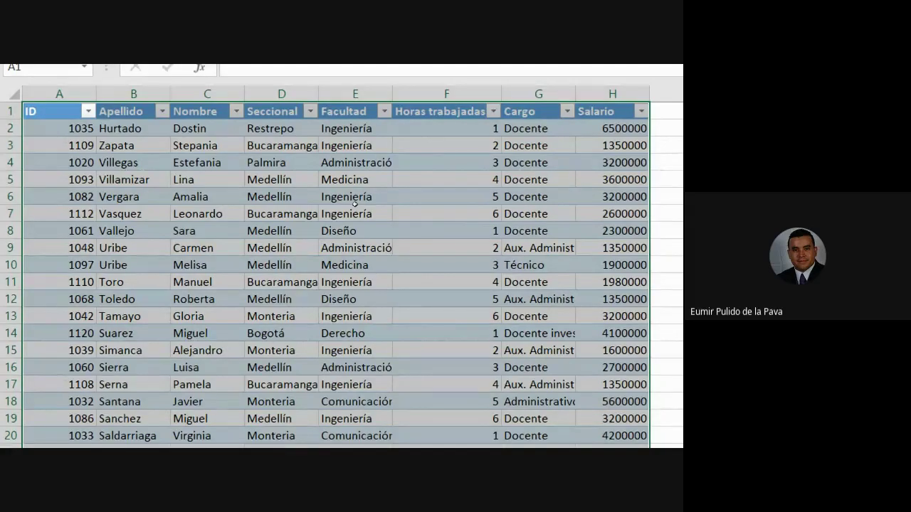
pyautogui.hotkey('ctrl', 'z')
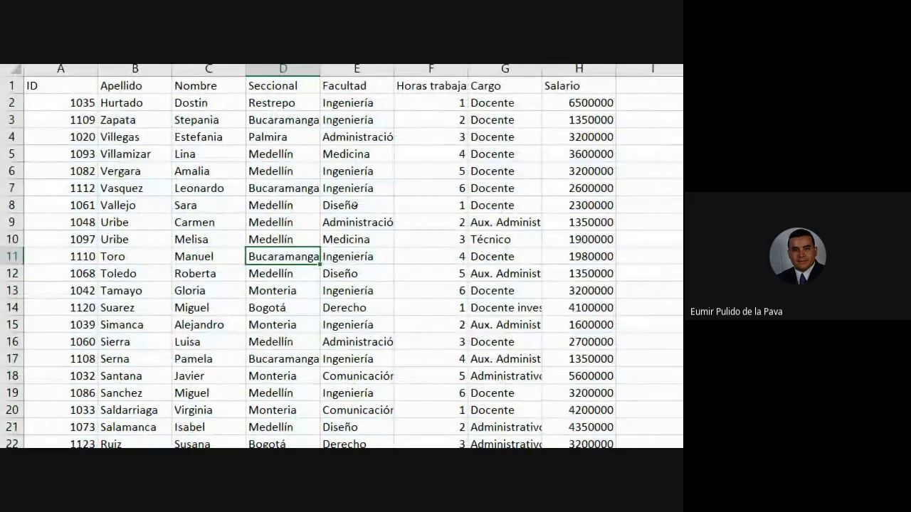
pyautogui.hotkey('ctrl', 't')
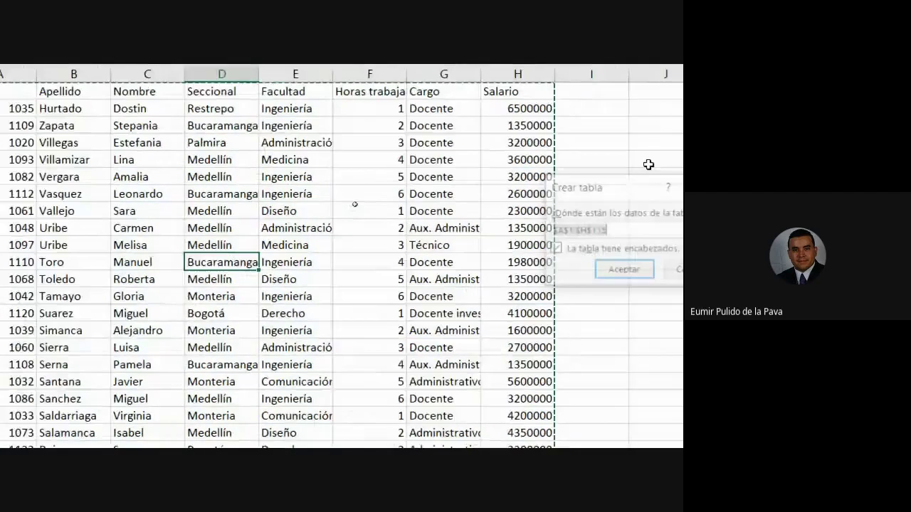
pyautogui.press('Return')
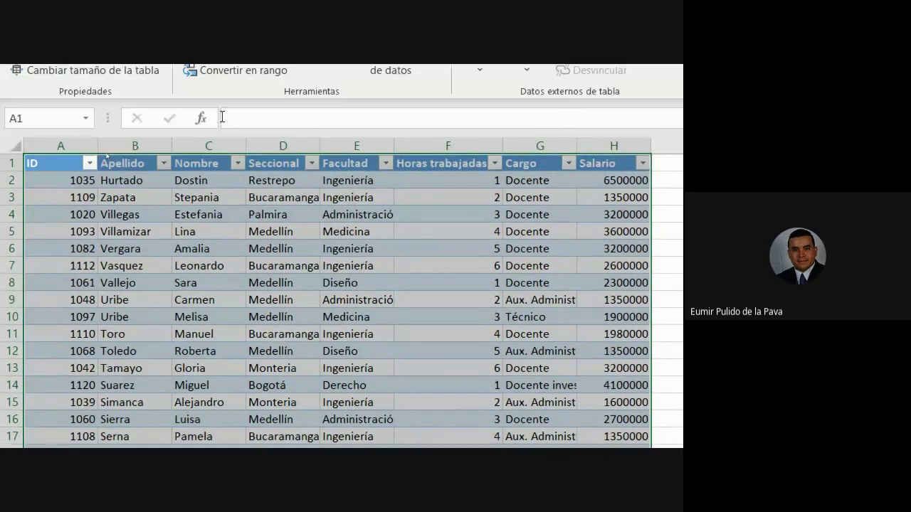
pyautogui.click(284, 212)
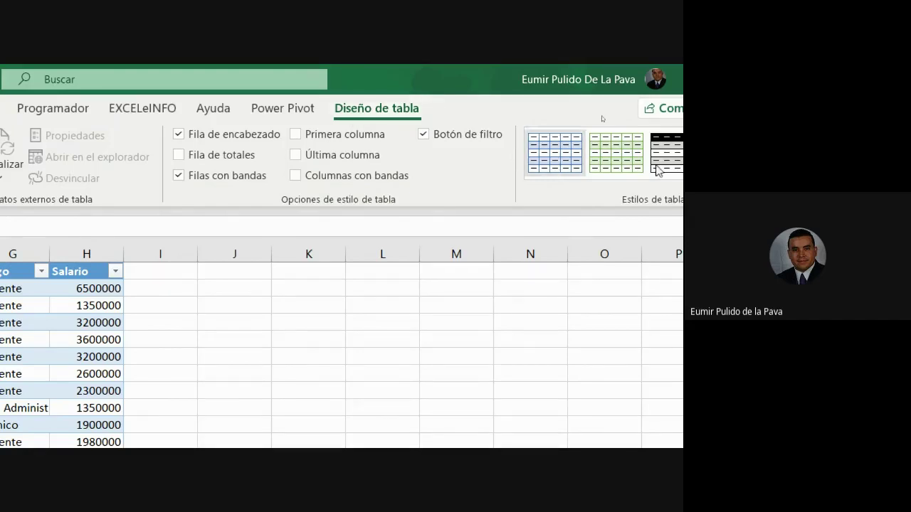
# Apply the medium yellow-orange banded style from the Estilos de tabla gallery
pyautogui.click(622, 171)
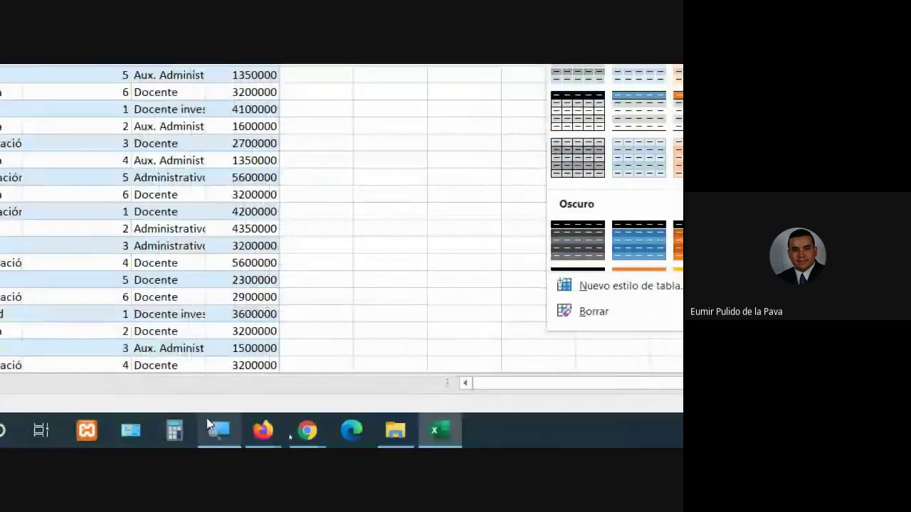
pyautogui.click(212, 427)
pyautogui.click(163, 362)
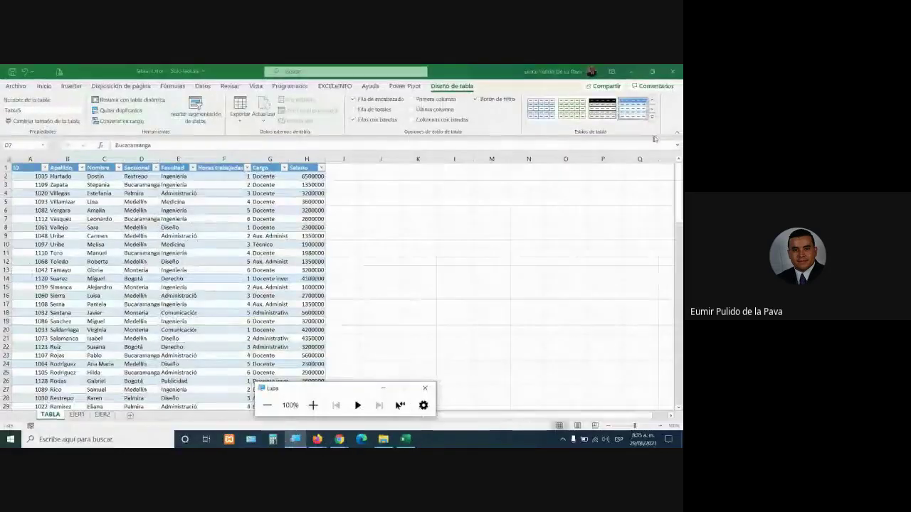
pyautogui.click(651, 117)
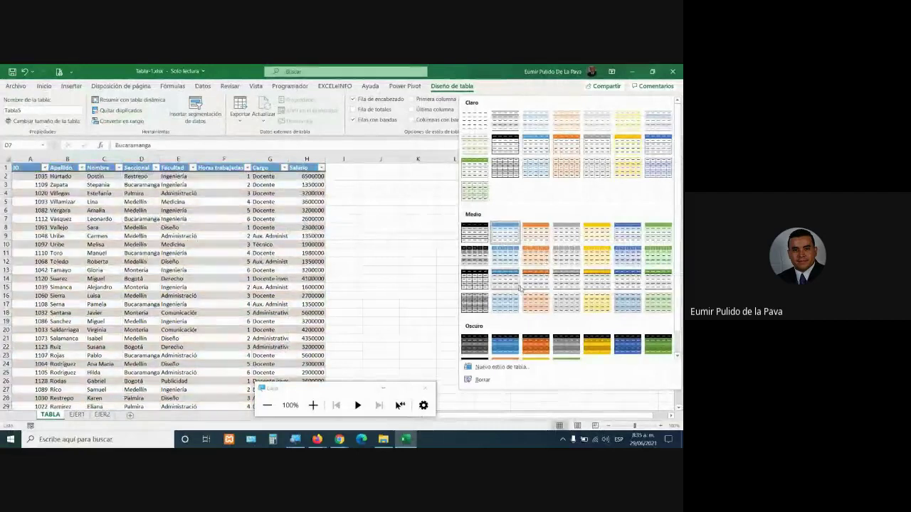
pyautogui.click(589, 305)
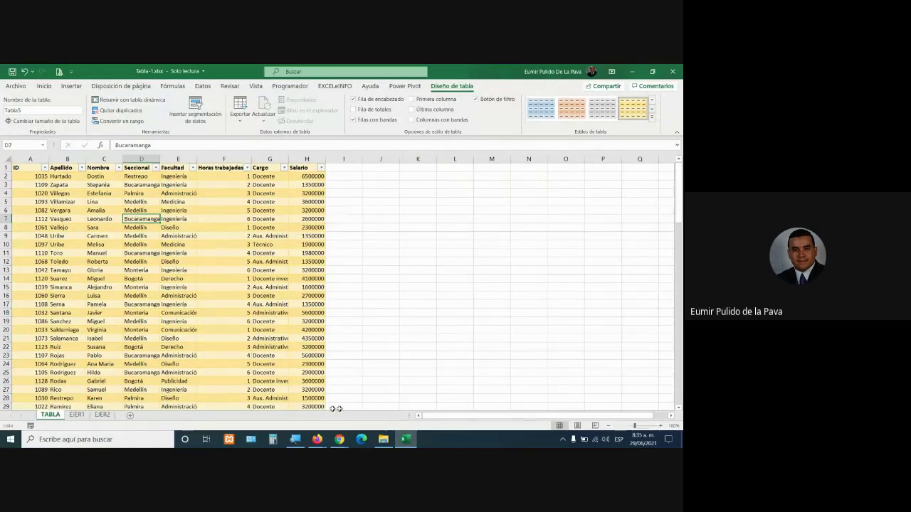
pyautogui.click(296, 439)
pyautogui.click(311, 405)
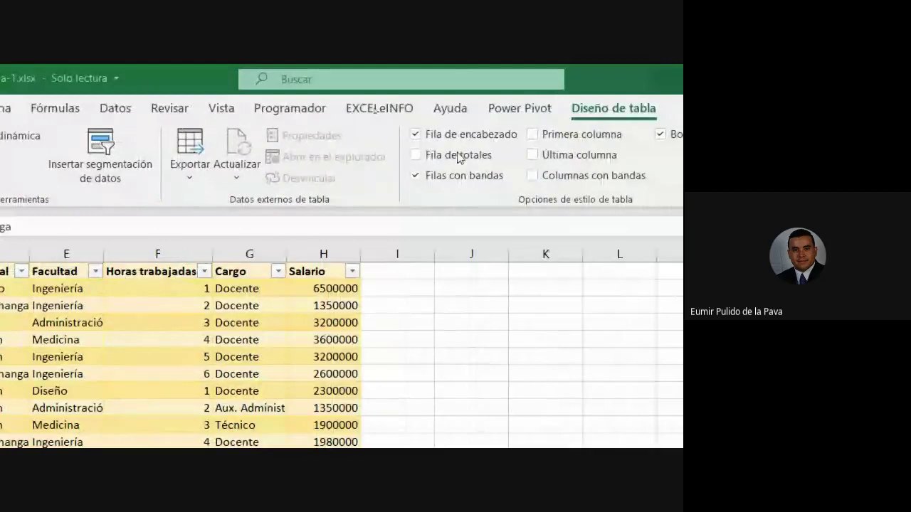
# Add a Fila de totales and keep Suma for Salario, totalling 338050000
pyautogui.click(416, 156)
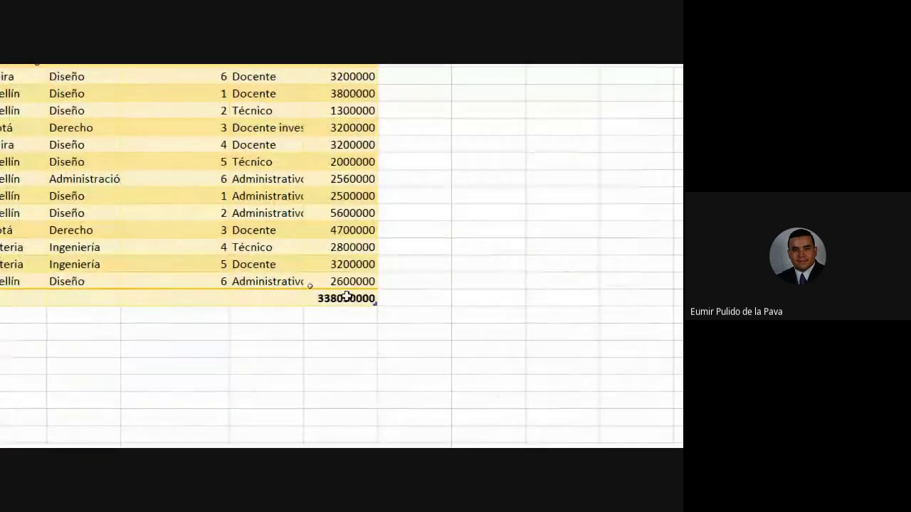
pyautogui.click(348, 298)
pyautogui.click(384, 300)
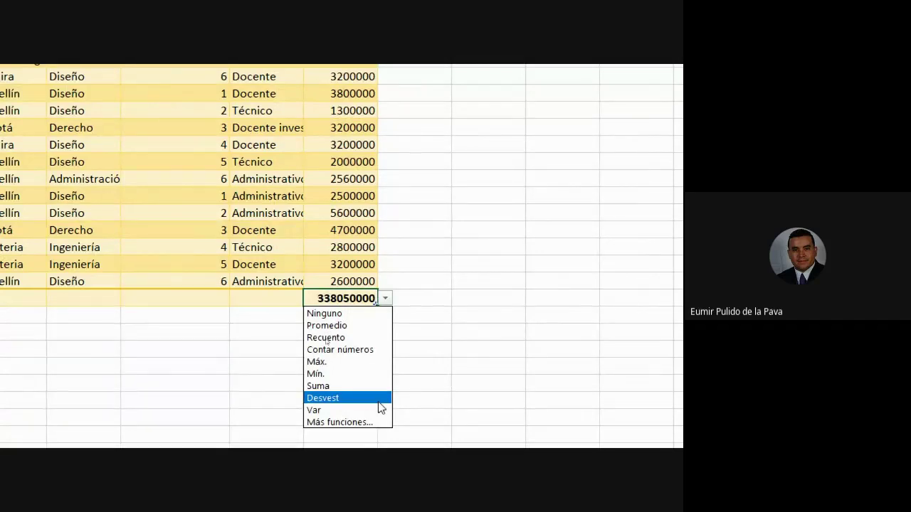
pyautogui.click(317, 387)
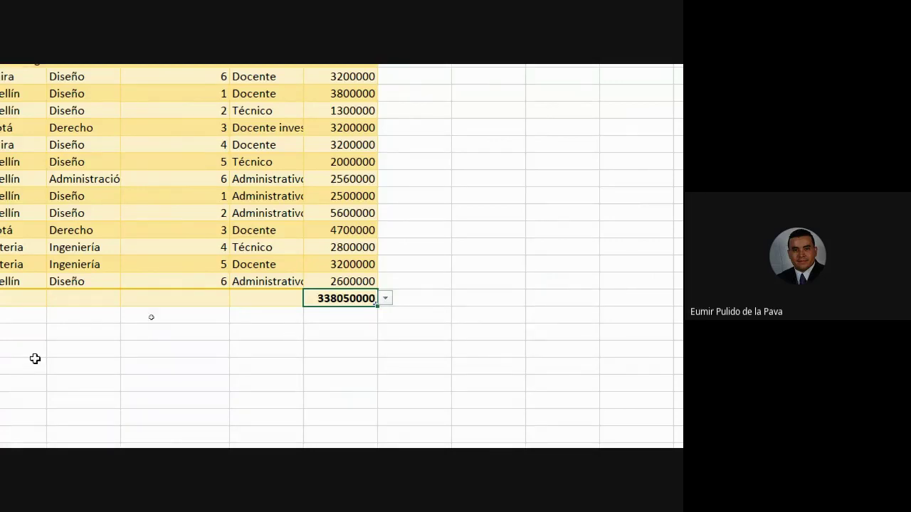
# Set the Apellido total cell B116 to Recuento, showing 114
pyautogui.click(163, 297)
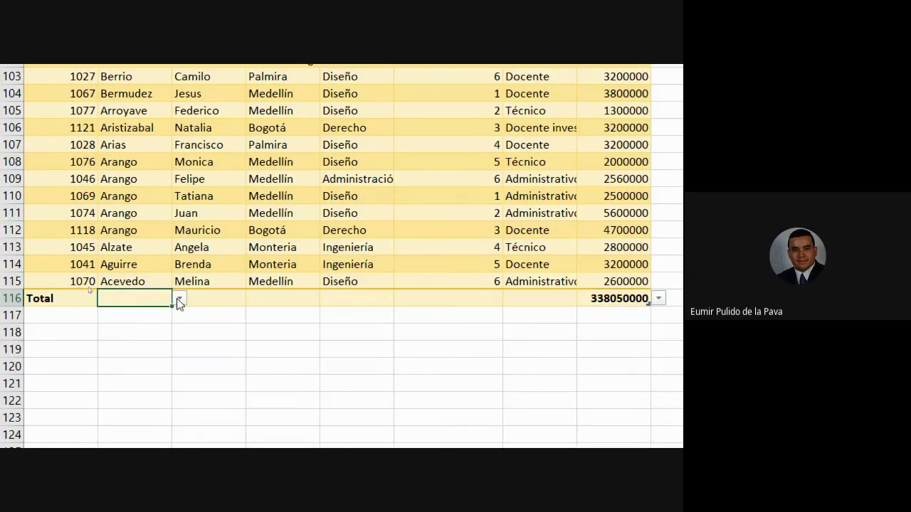
pyautogui.click(179, 299)
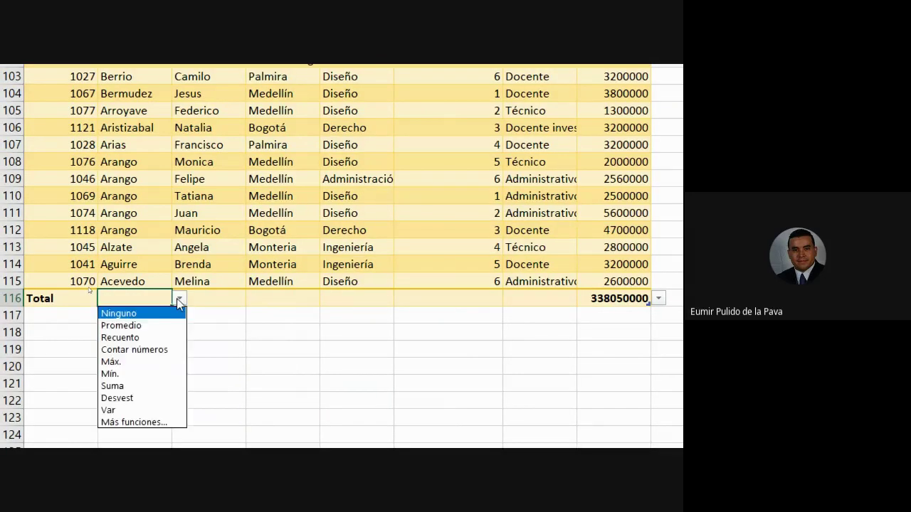
pyautogui.click(158, 338)
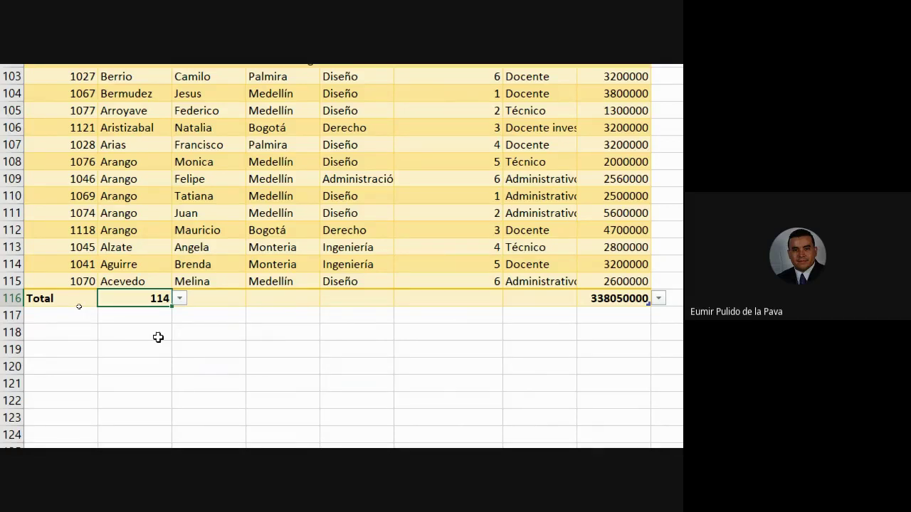
pyautogui.scroll(4, 519, 255)
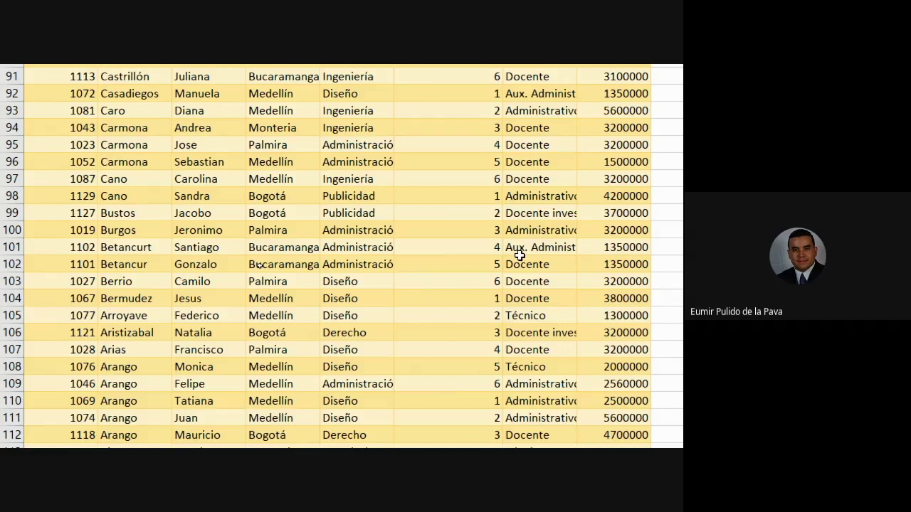
pyautogui.scroll(17, 520, 255)
pyautogui.scroll(13, 520, 255)
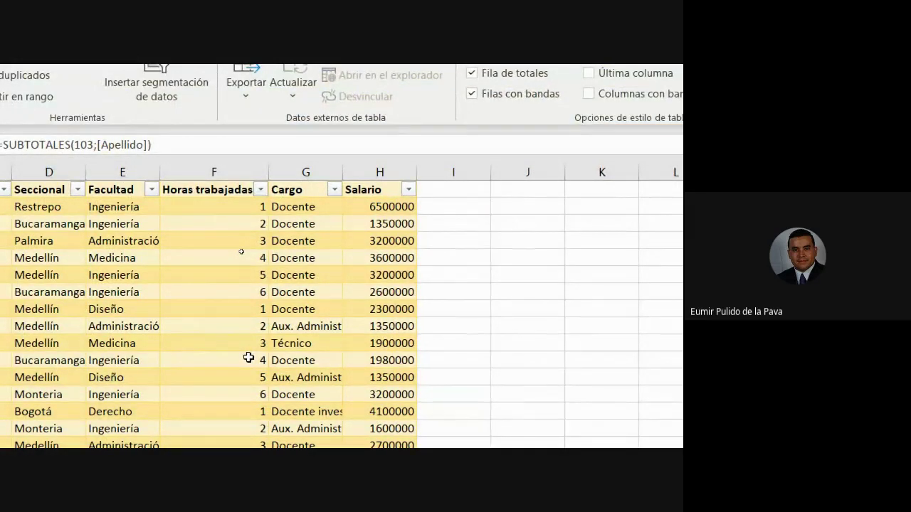
pyautogui.click(238, 308)
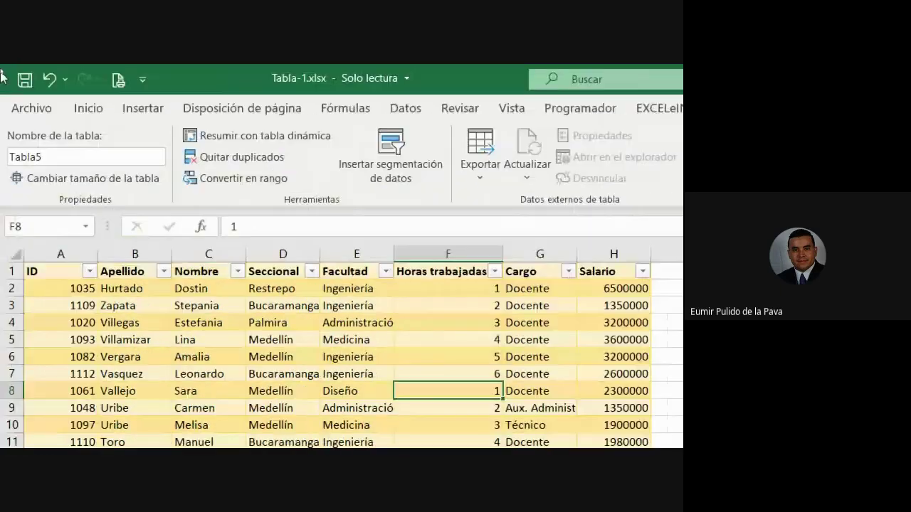
pyautogui.click(142, 108)
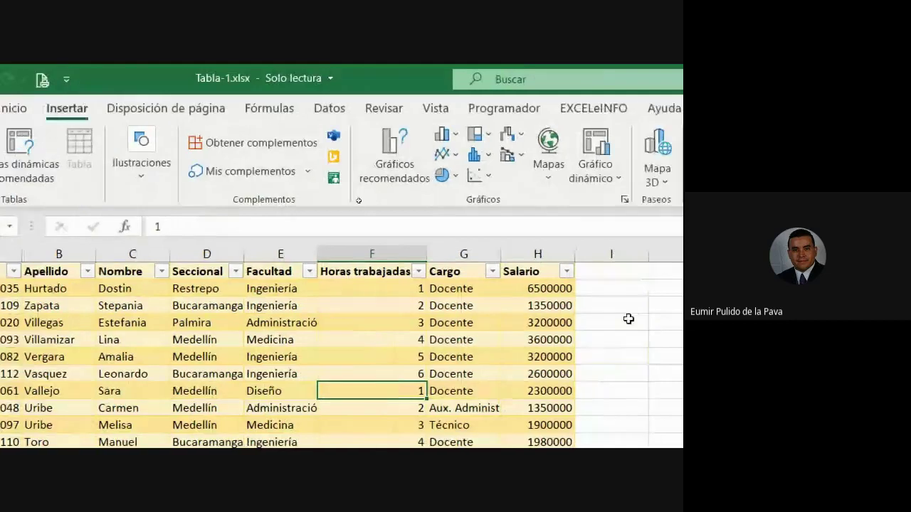
pyautogui.click(414, 139)
pyautogui.click(413, 197)
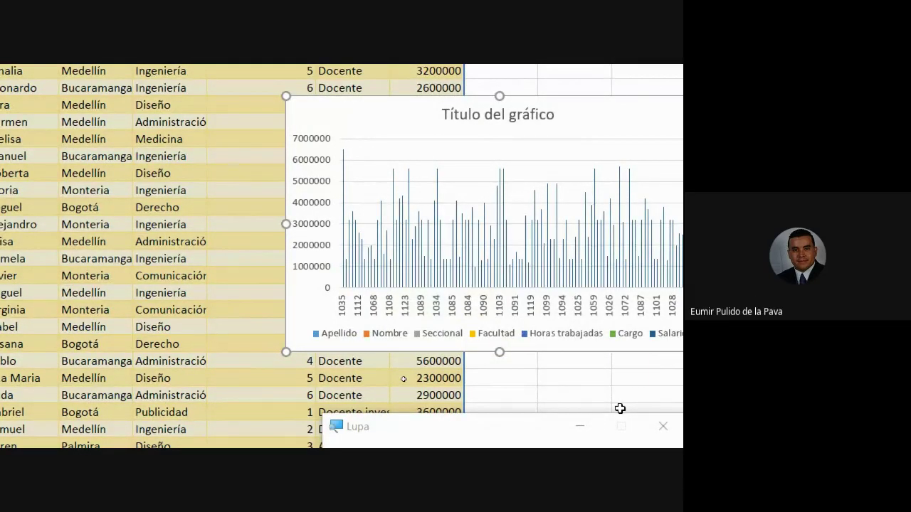
pyautogui.press('Delete')
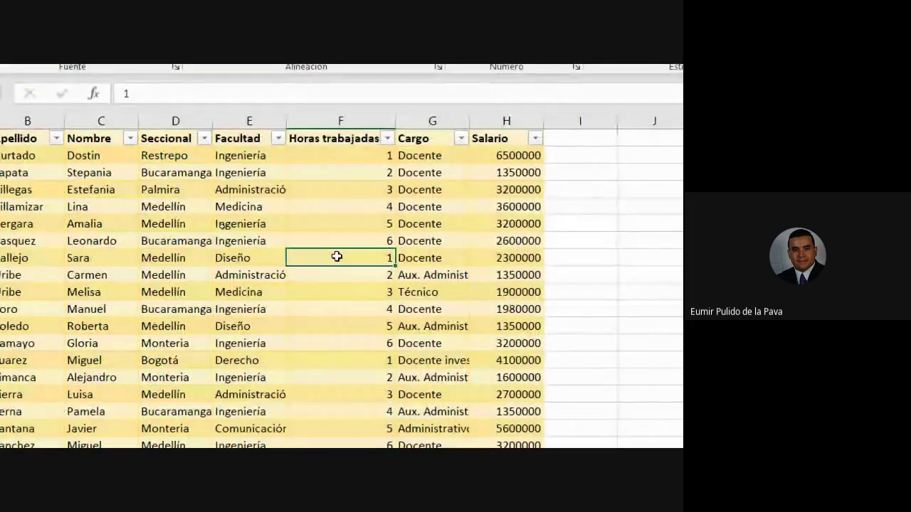
pyautogui.hotkey('ctrl', 'z')
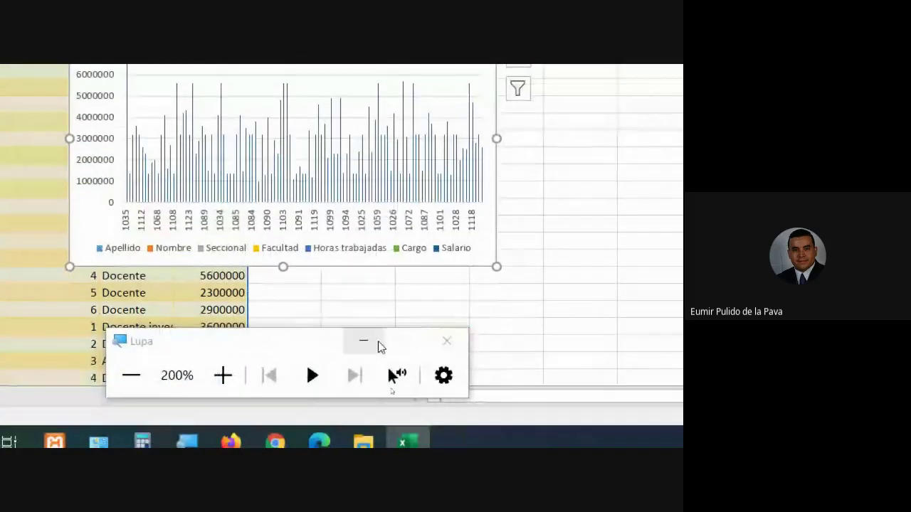
pyautogui.click(370, 342)
pyautogui.moveTo(388, 228); pyautogui.dragTo(592, 159)
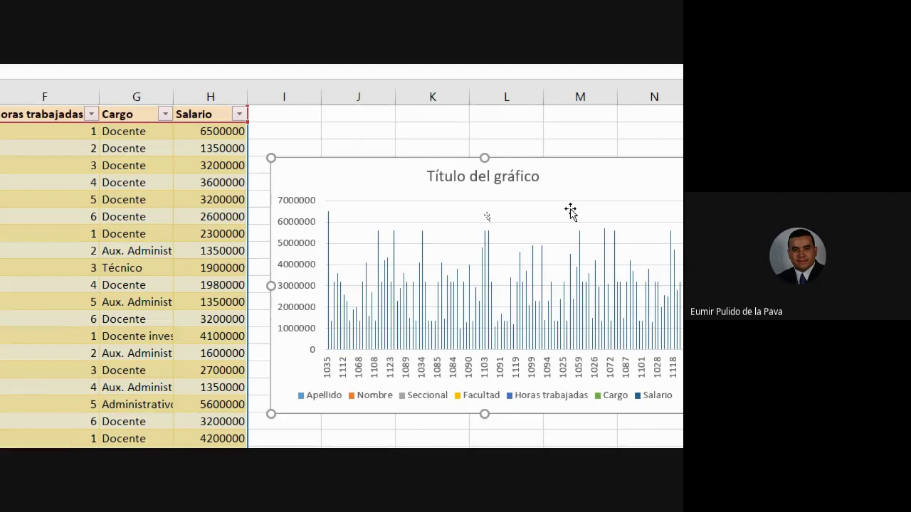
pyautogui.press('Delete')
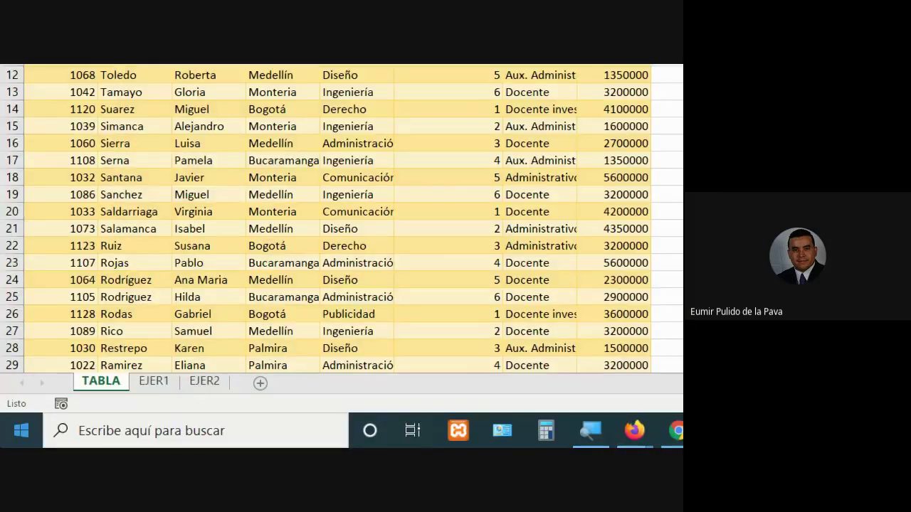
pyautogui.click(591, 430)
pyautogui.click(437, 362)
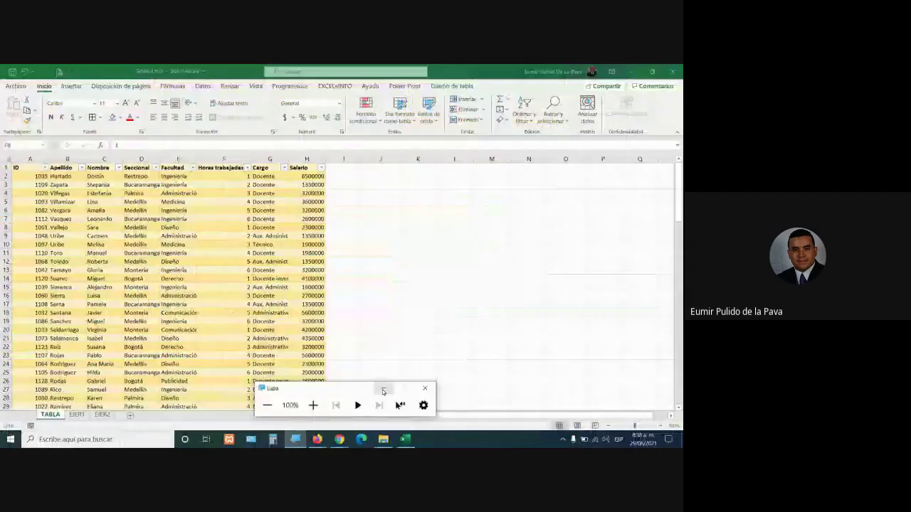
# Minimise the magnifier, check the Meet window, then bring Tabla-1.xlsx back in front
pyautogui.click(383, 388)
pyautogui.click(341, 440)
pyautogui.click(303, 402)
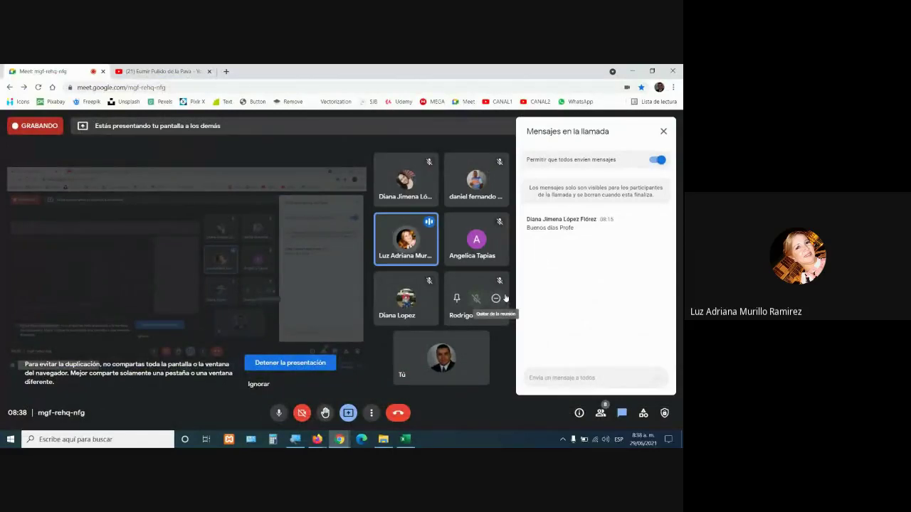
pyautogui.click(400, 445)
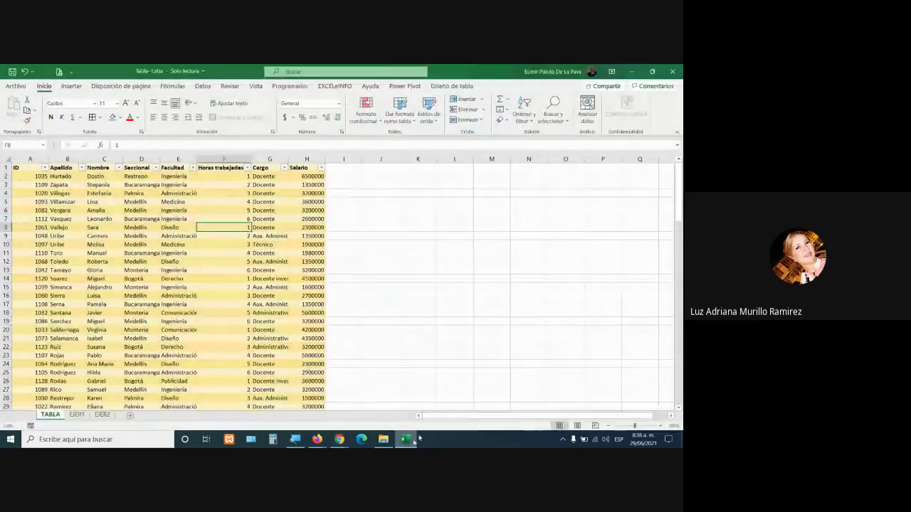
pyautogui.click(227, 254)
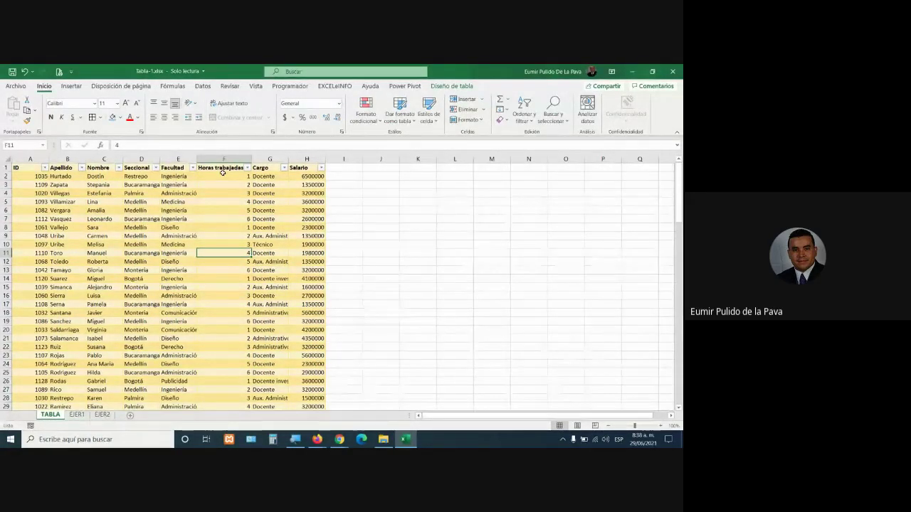
pyautogui.click(242, 276)
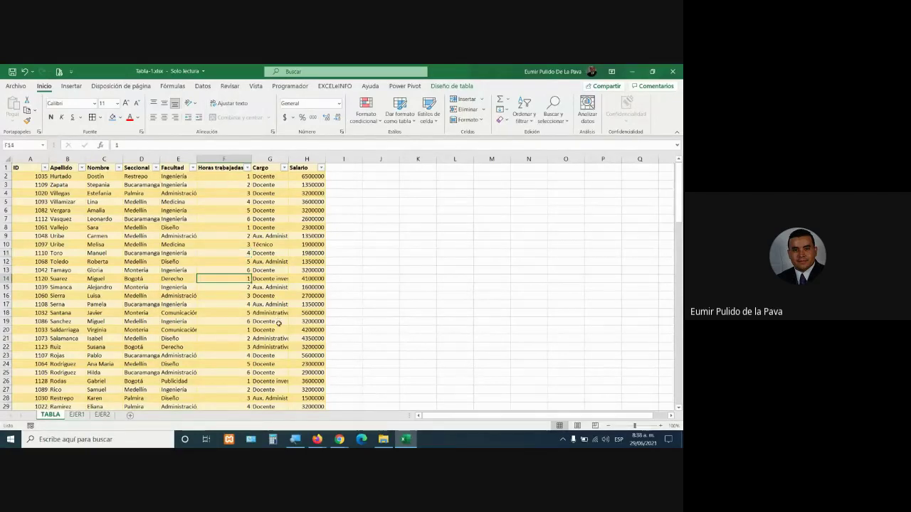
pyautogui.click(72, 87)
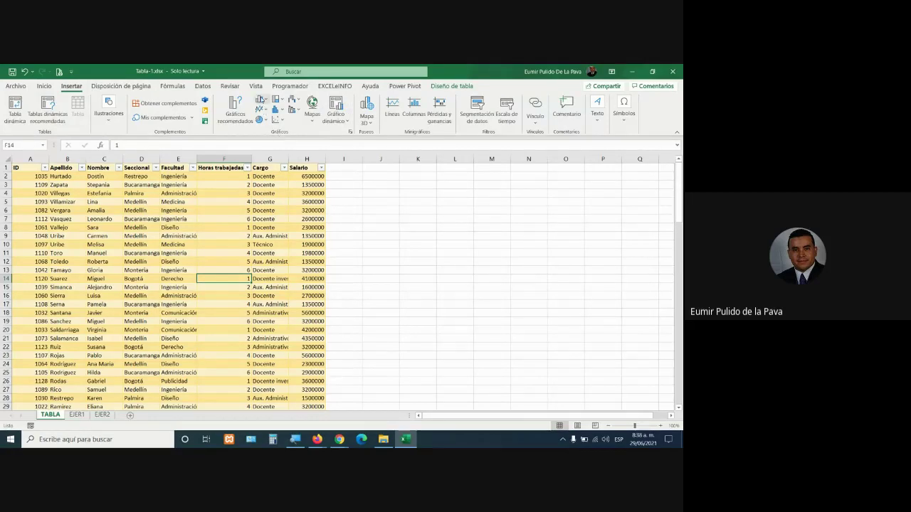
pyautogui.click(261, 99)
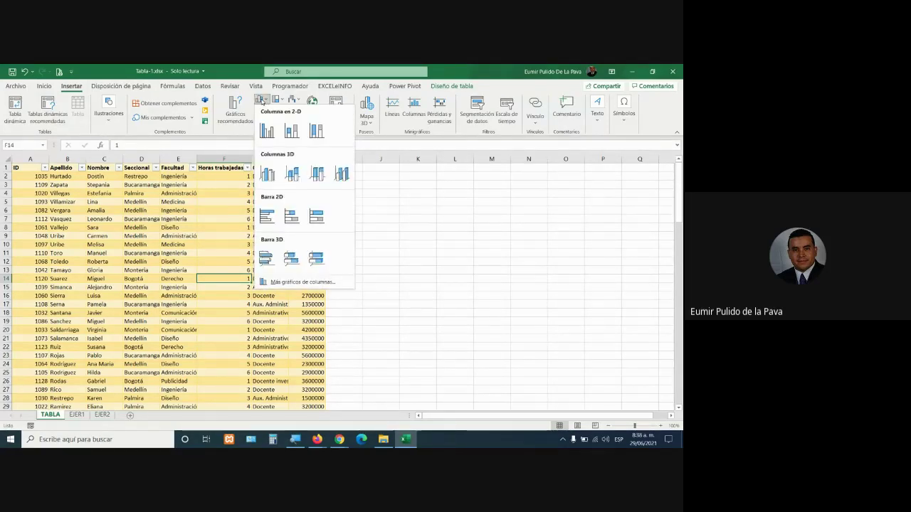
pyautogui.click(266, 131)
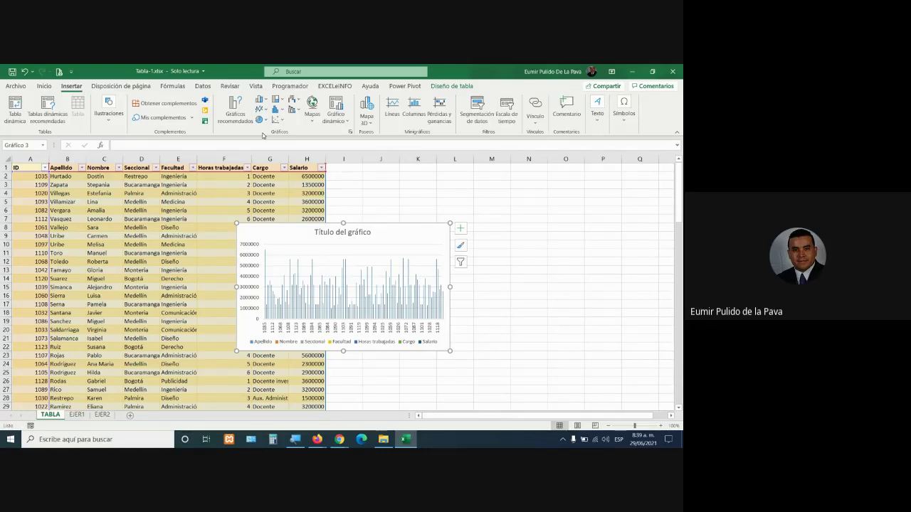
pyautogui.press('Delete')
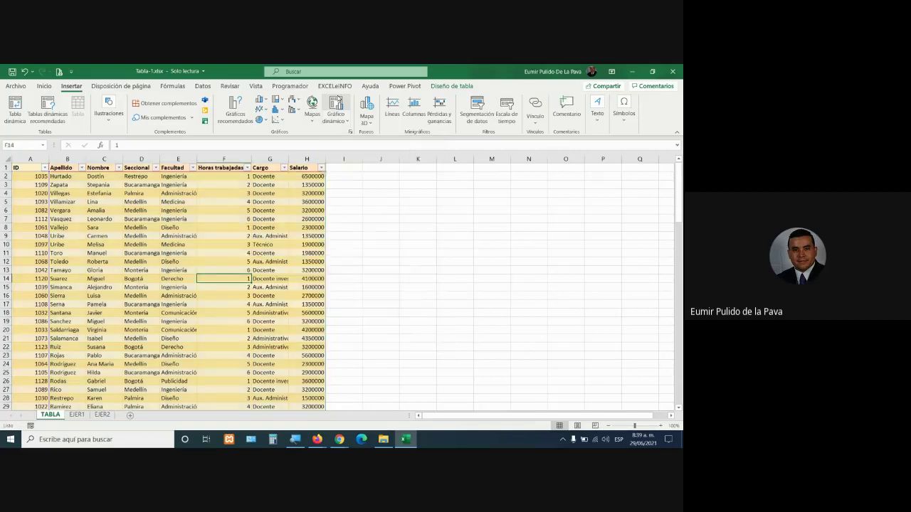
# Switch to the video call window, then return to the Excel workbook
pyautogui.click(343, 440)
pyautogui.click(287, 385)
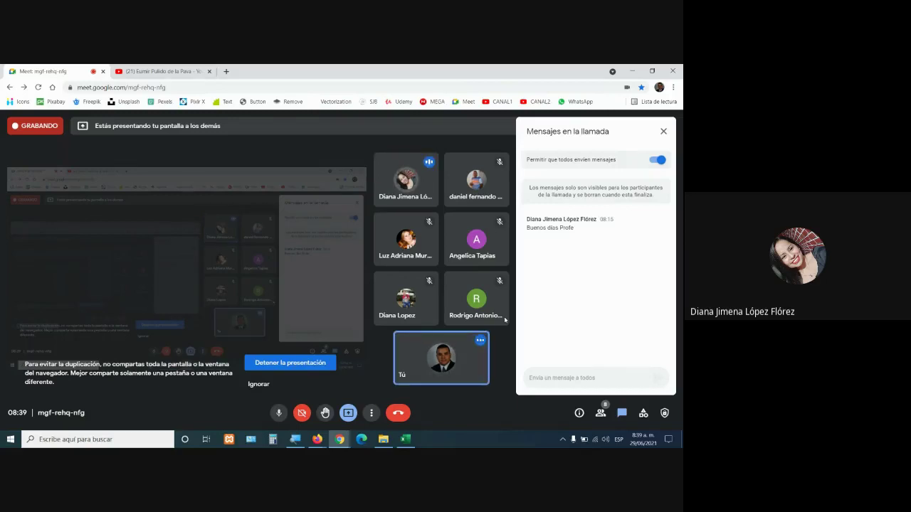
pyautogui.hotkey('alt', 'Tab')
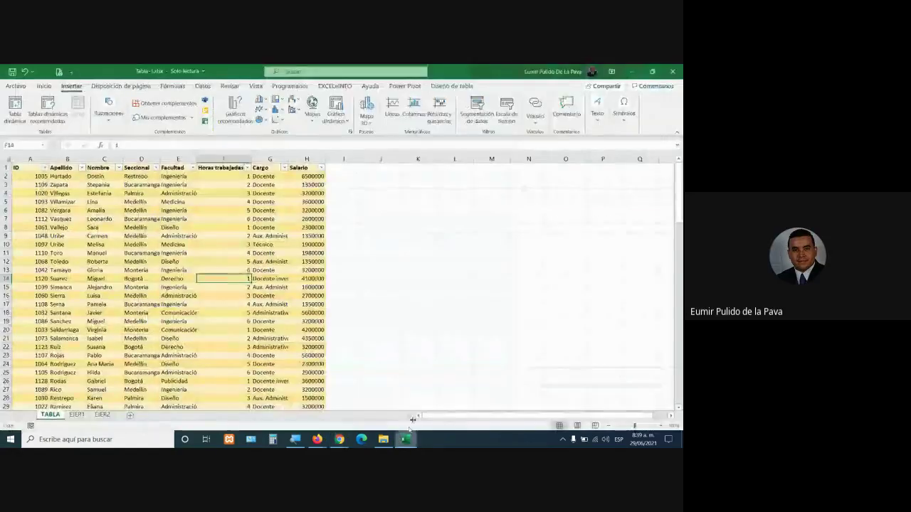
# Insert and undo a quick column chart, then undo the table formatting on the data
pyautogui.hotkey('alt', 'F1')
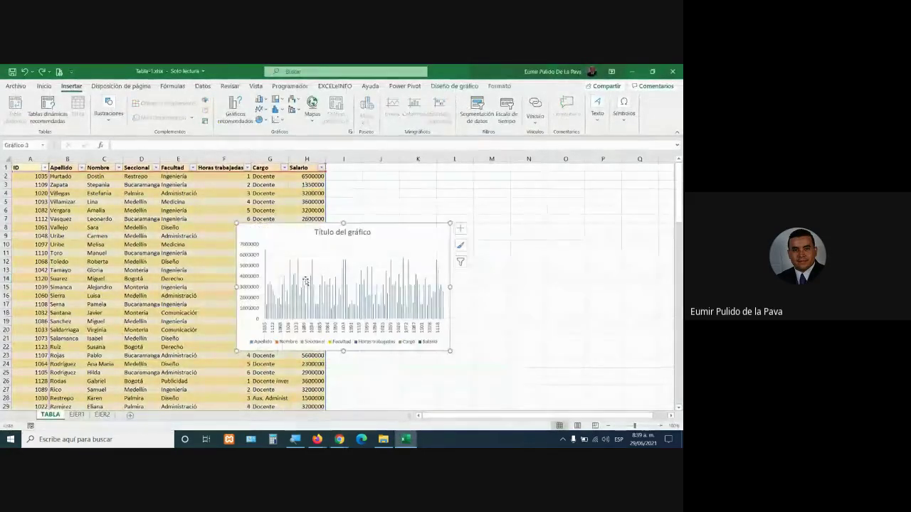
pyautogui.hotkey('ctrl', 'z')
pyautogui.hotkey('alt', 'F1')
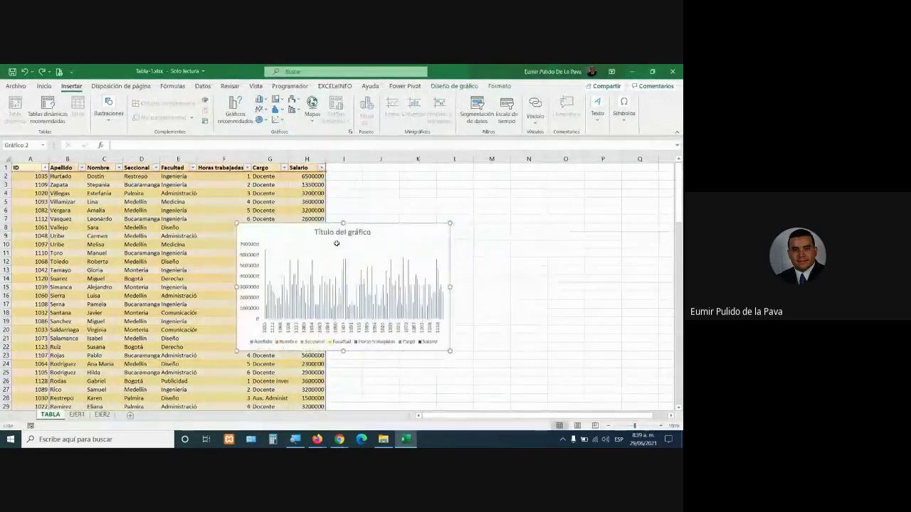
pyautogui.hotkey('ctrl', 'z')
pyautogui.hotkey('ctrl', 'Down')
pyautogui.press('Left')
pyautogui.press('Left')
pyautogui.press('Left')
pyautogui.press('Left')
pyautogui.hotkey('ctrl', 'Up')
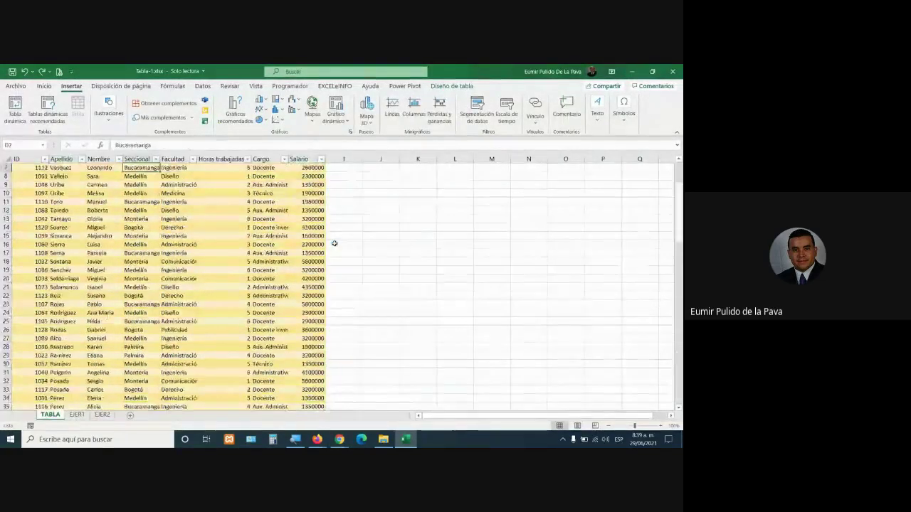
pyautogui.hotkey('ctrl', 'a')
pyautogui.hotkey('ctrl', 'z')
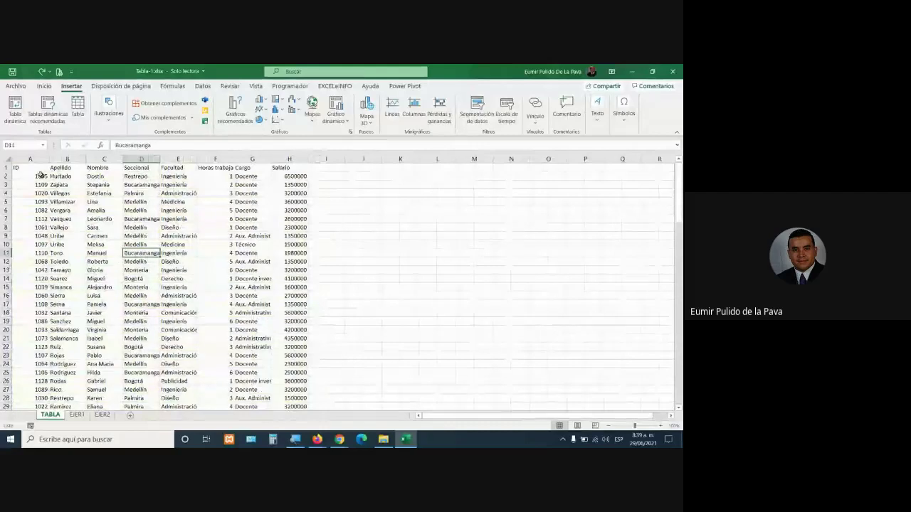
pyautogui.moveTo(35, 169); pyautogui.dragTo(306, 390)
pyautogui.click(202, 289)
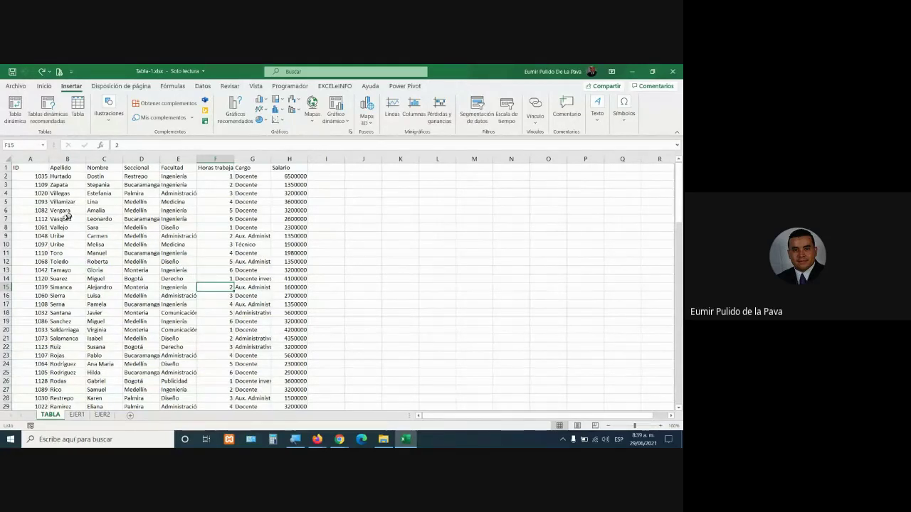
pyautogui.moveTo(20, 167); pyautogui.dragTo(265, 358)
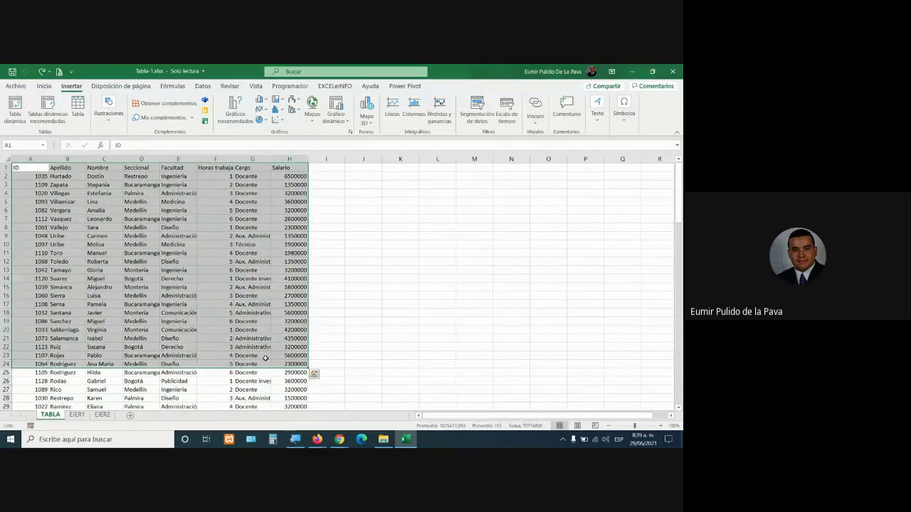
pyautogui.click(206, 286)
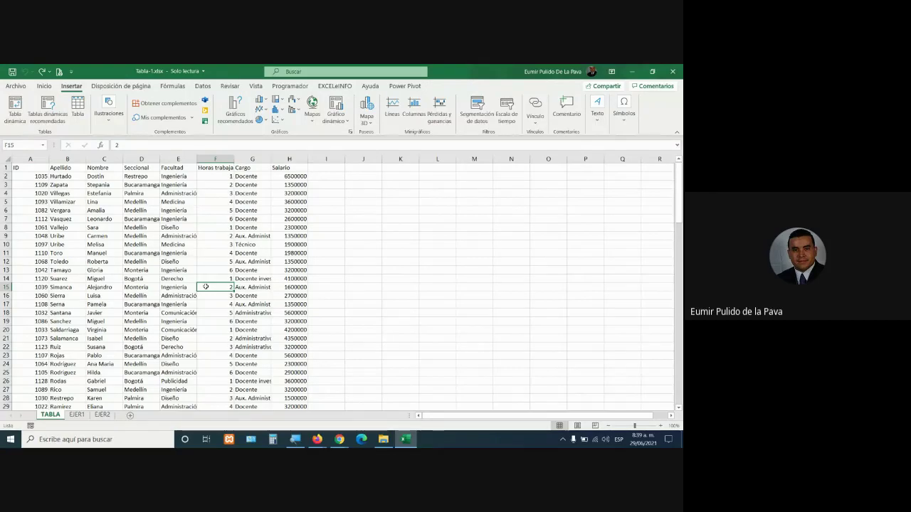
# Open the Crear tabla prompt with Ctrl+T twice, cancelling it each time
pyautogui.hotkey('ctrl', 't')
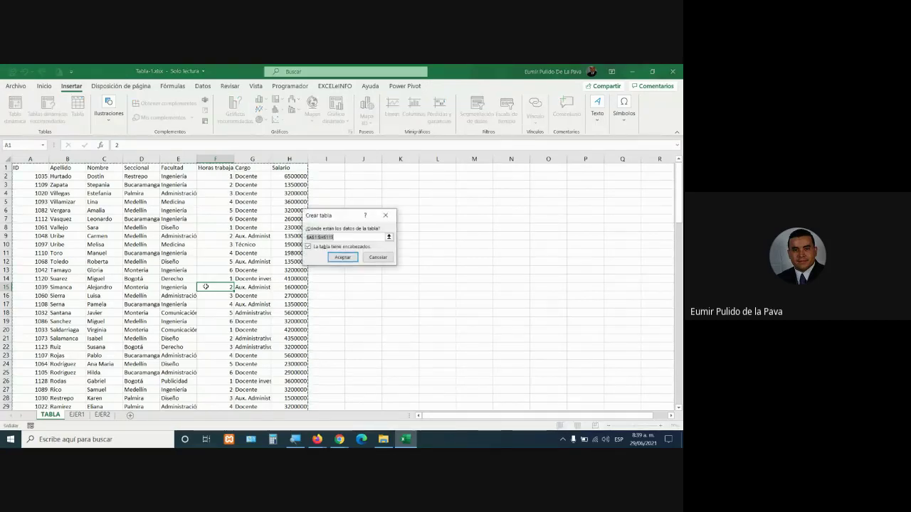
pyautogui.press('Escape')
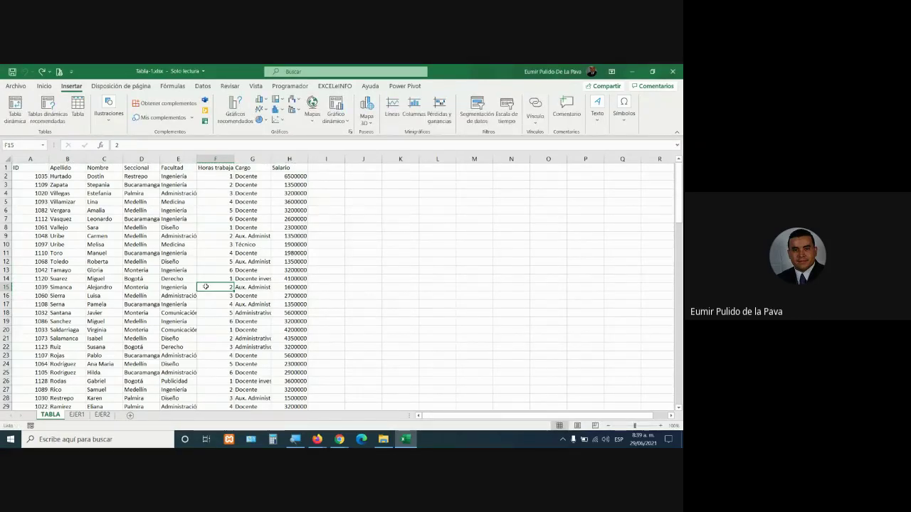
pyautogui.hotkey('ctrl', 't')
pyautogui.press('Escape')
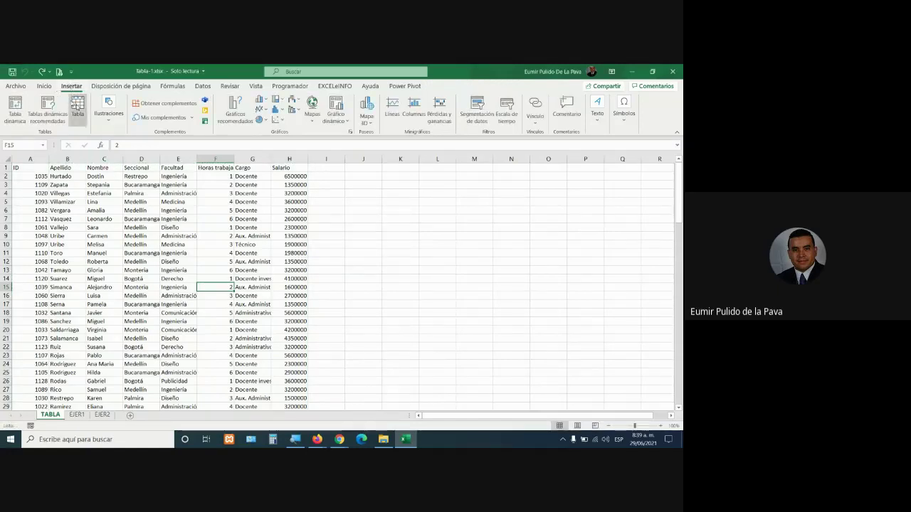
# Turn A1:H115 into a table with headers, keeping 'La tabla tiene encabezados' checked
pyautogui.click(78, 108)
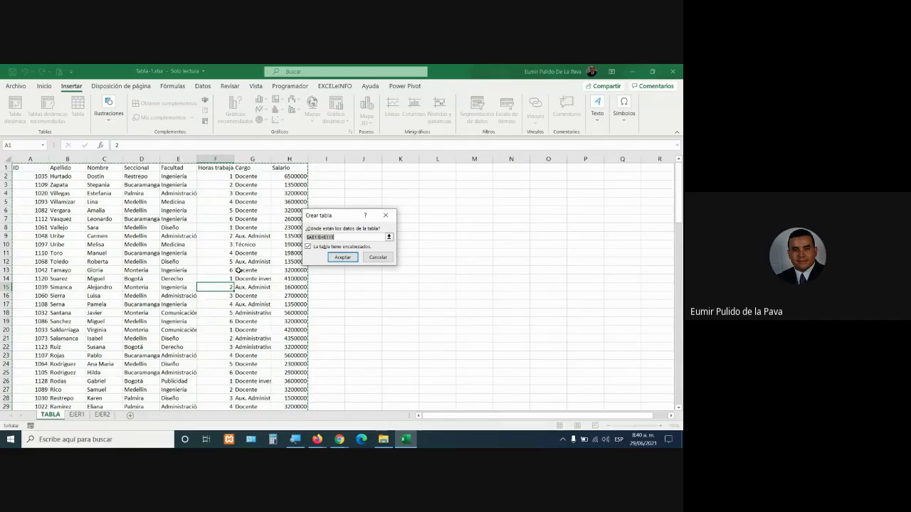
pyautogui.scroll(-17, 236, 293)
pyautogui.scroll(10, 236, 292)
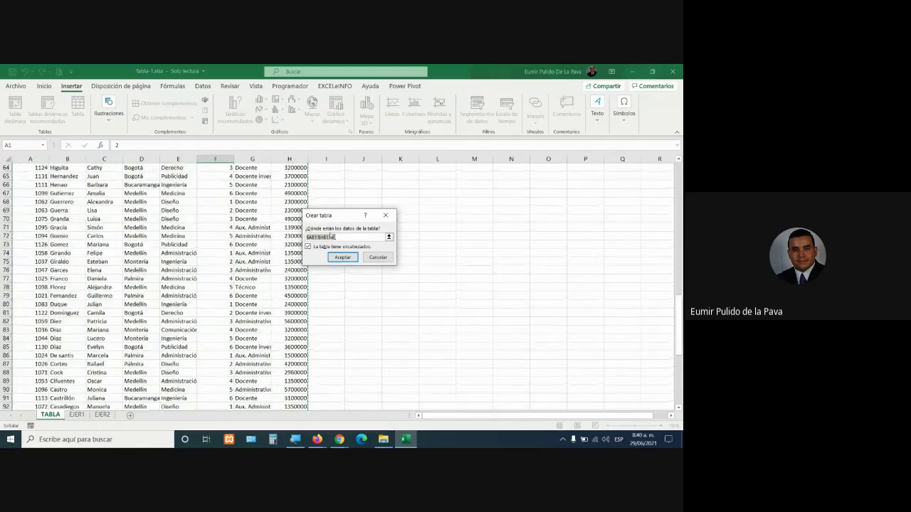
pyautogui.scroll(7, 205, 218)
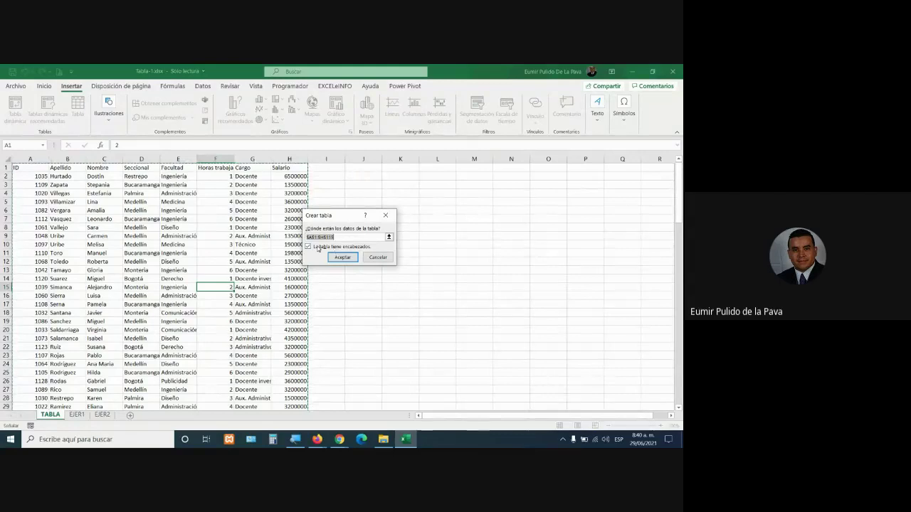
pyautogui.click(318, 247)
pyautogui.click(322, 249)
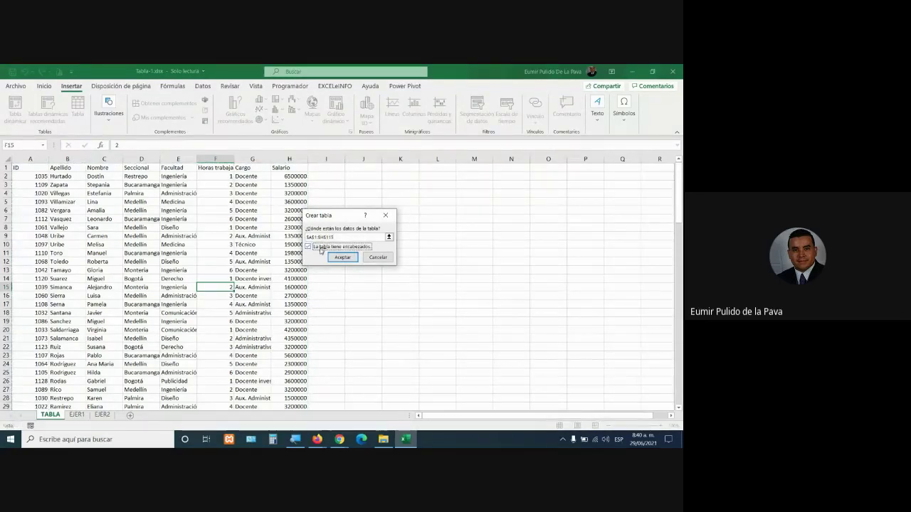
pyautogui.click(343, 257)
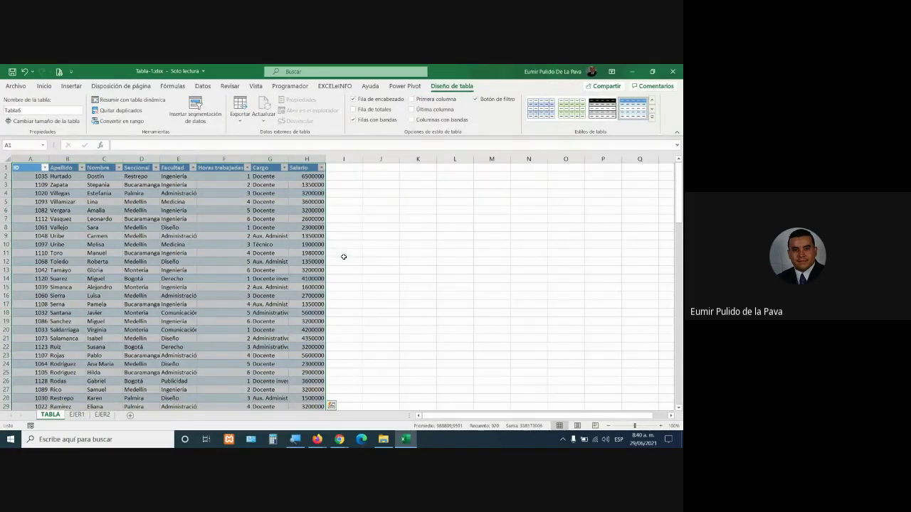
# Select G8 and apply a medium blue banded style from the table styles gallery
pyautogui.click(265, 228)
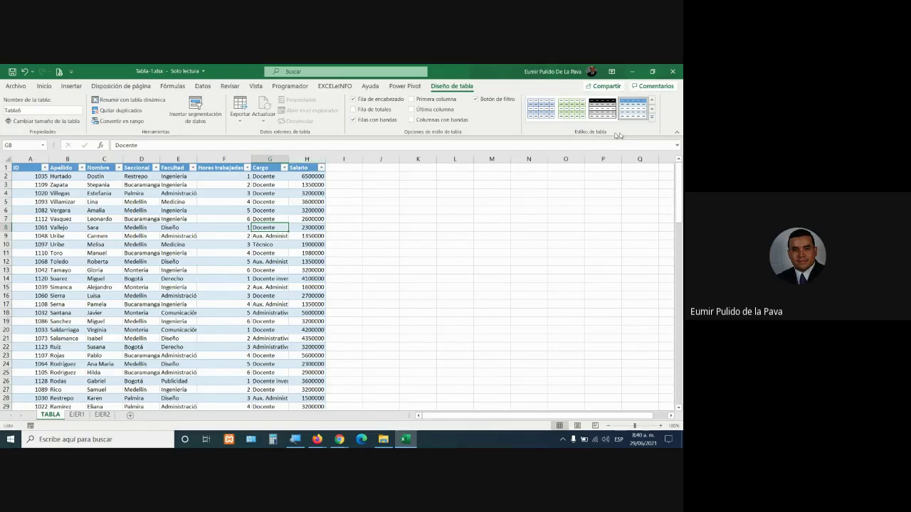
pyautogui.click(652, 119)
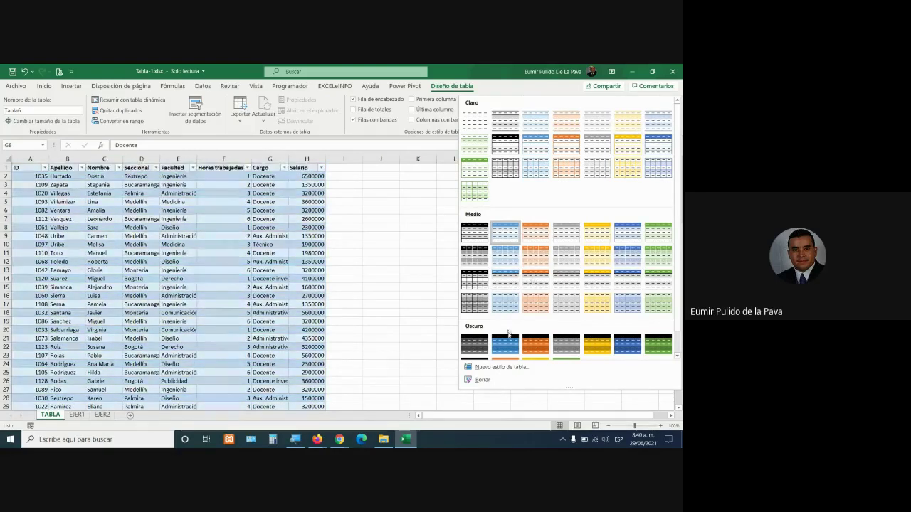
pyautogui.scroll(-1, 570, 345)
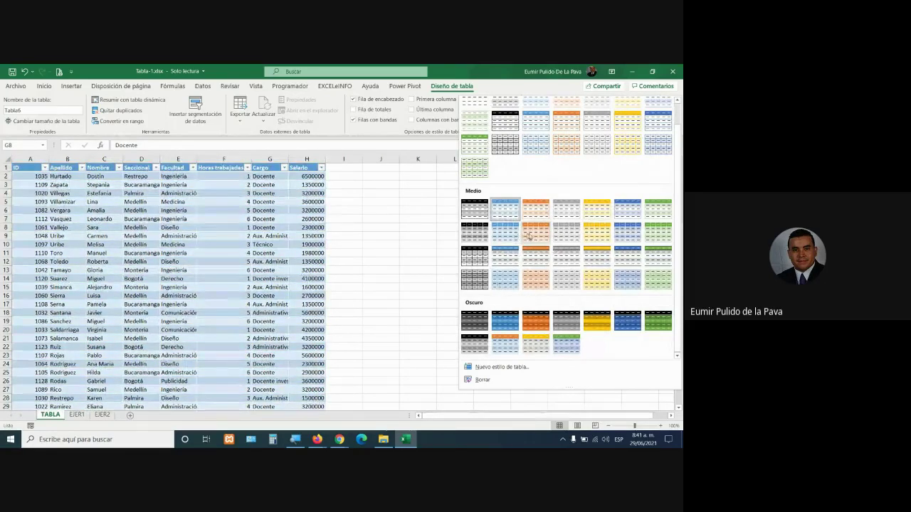
pyautogui.click(637, 237)
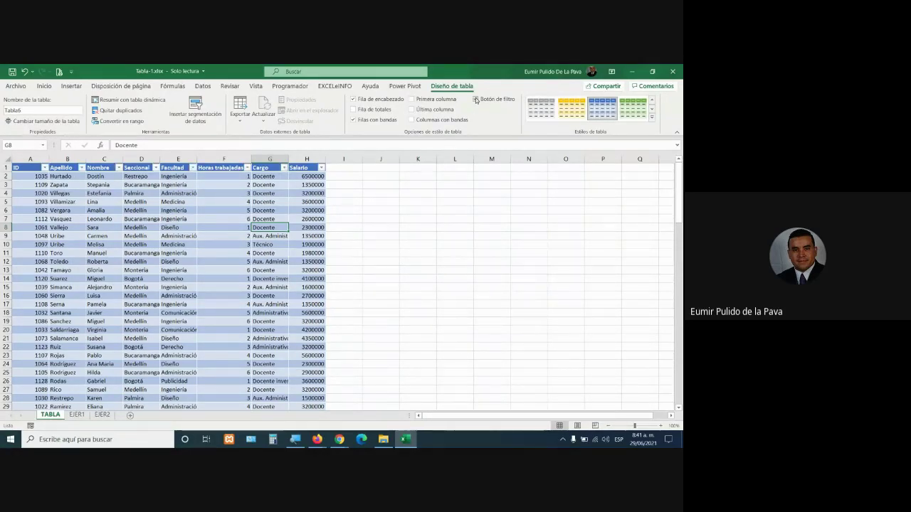
# Try toggling the filter buttons and the First and Last Column emphasis on and off
pyautogui.click(477, 100)
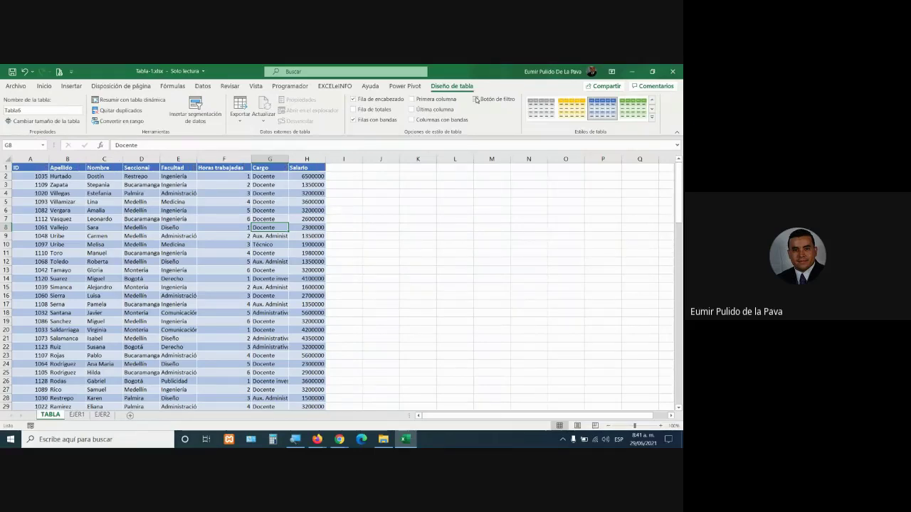
pyautogui.click(476, 100)
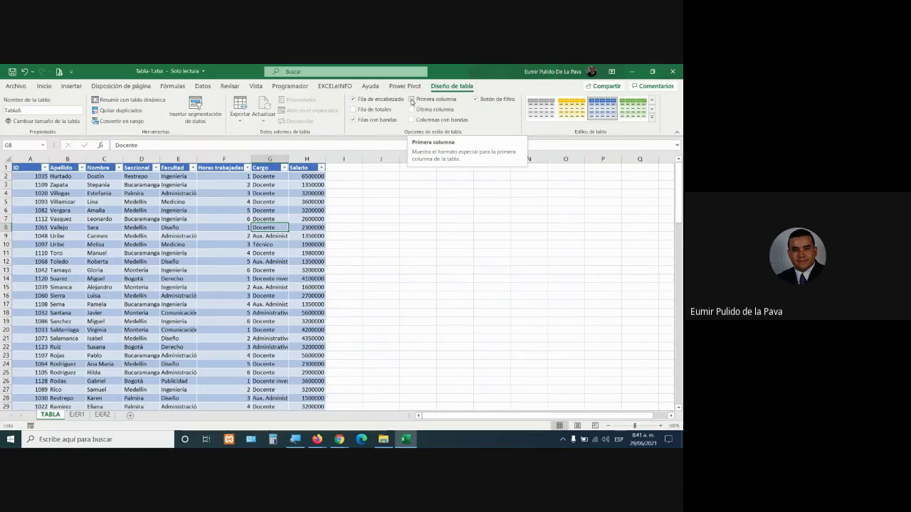
pyautogui.click(412, 100)
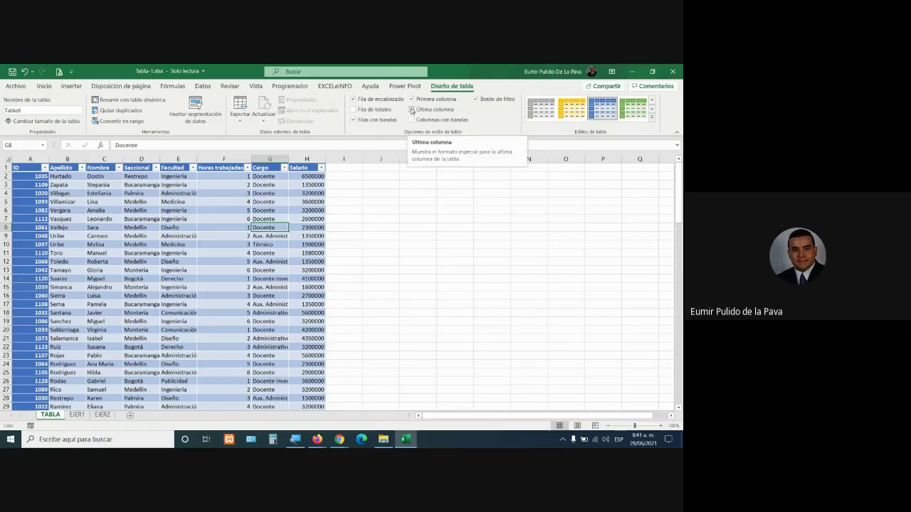
pyautogui.click(412, 111)
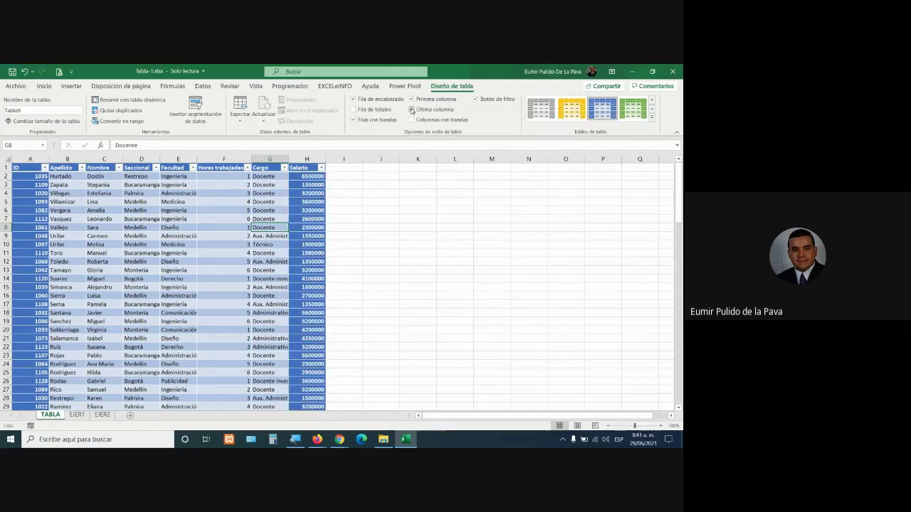
pyautogui.click(411, 110)
pyautogui.click(411, 99)
pyautogui.click(412, 110)
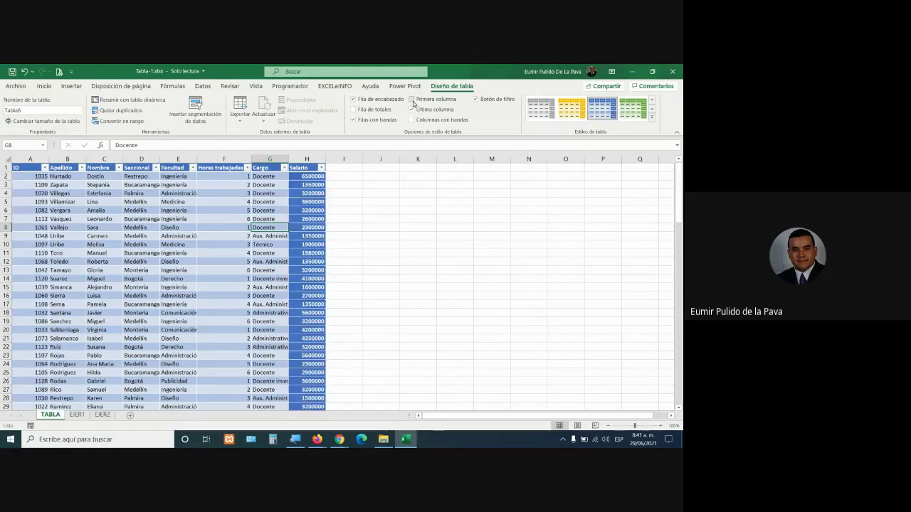
pyautogui.click(412, 100)
pyautogui.click(412, 99)
pyautogui.click(412, 110)
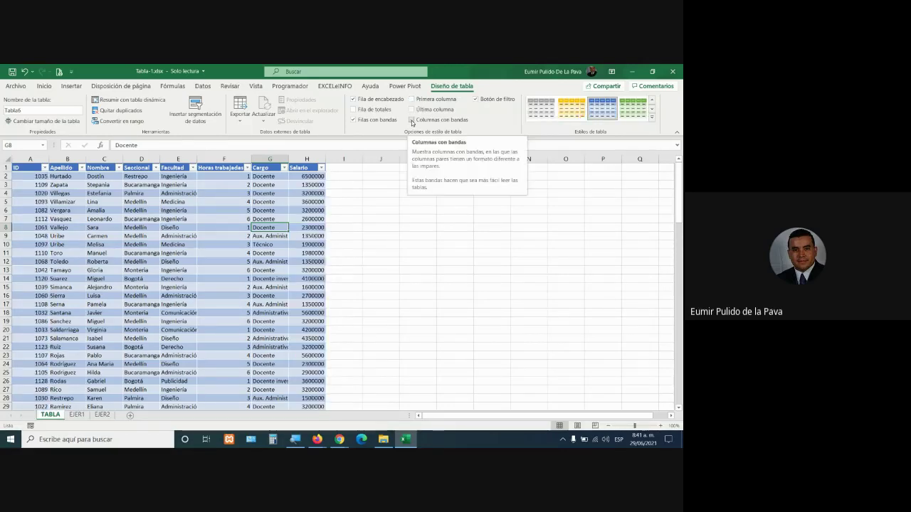
# Turn on Banded Columns, First Column and Last Column, keeping the header row shown
pyautogui.click(411, 121)
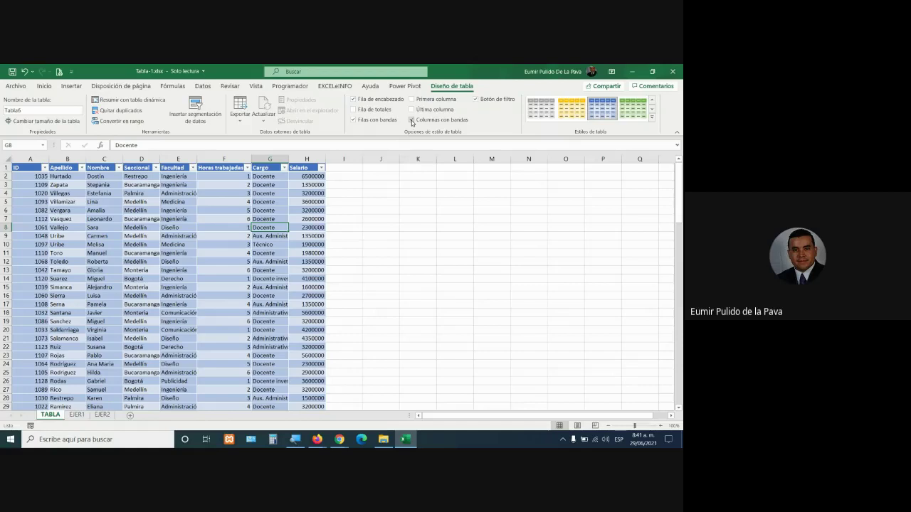
pyautogui.click(412, 121)
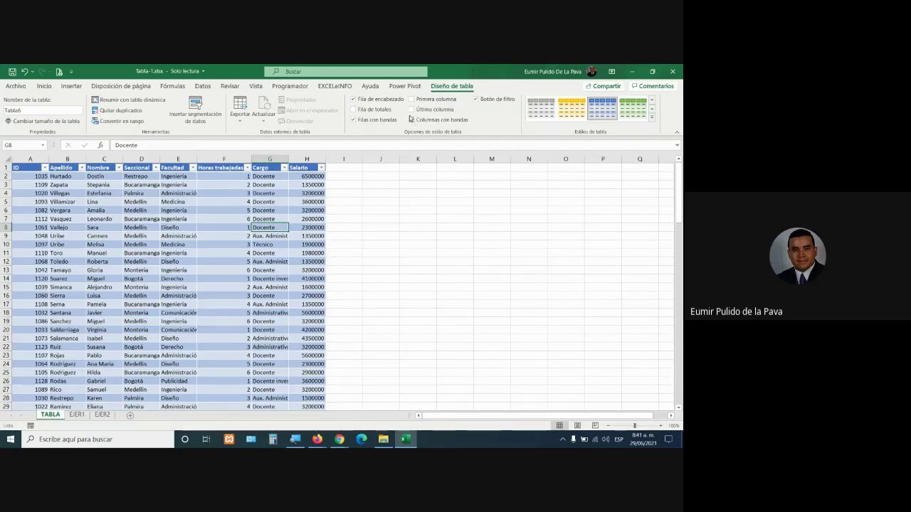
pyautogui.click(412, 120)
pyautogui.click(411, 109)
pyautogui.click(411, 99)
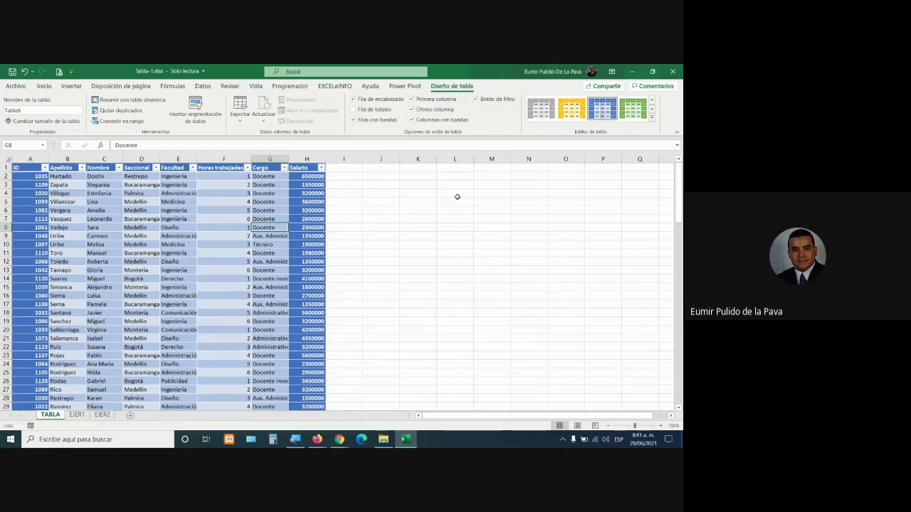
pyautogui.click(354, 99)
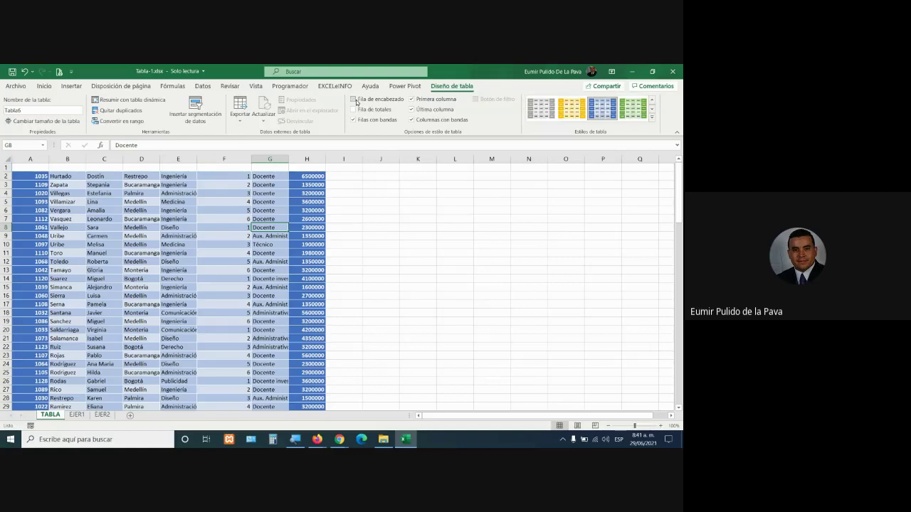
pyautogui.click(353, 99)
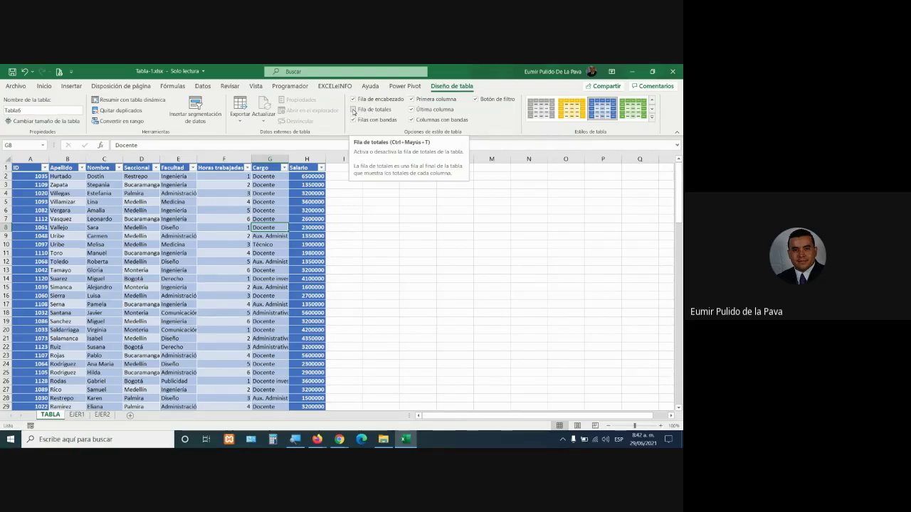
# Add the Total row and make the Horas trabajadas total a Sum (399)
pyautogui.click(354, 111)
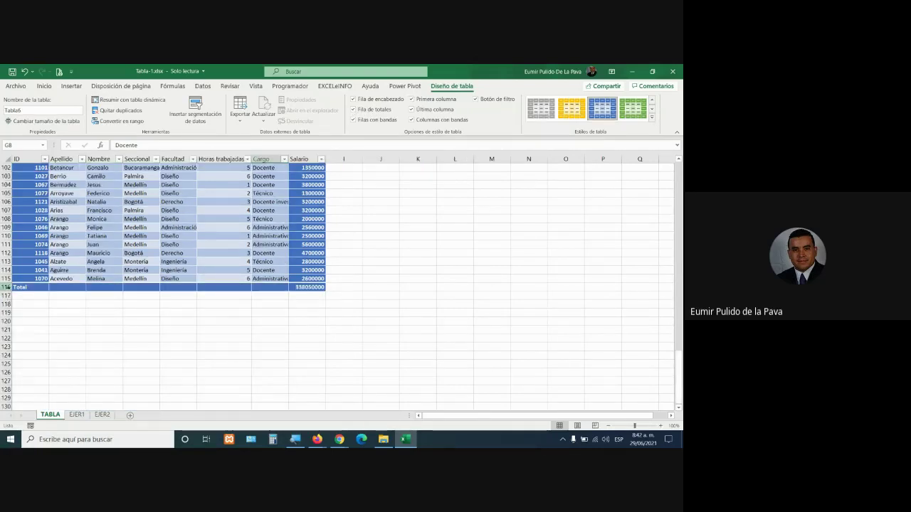
pyautogui.click(7, 287)
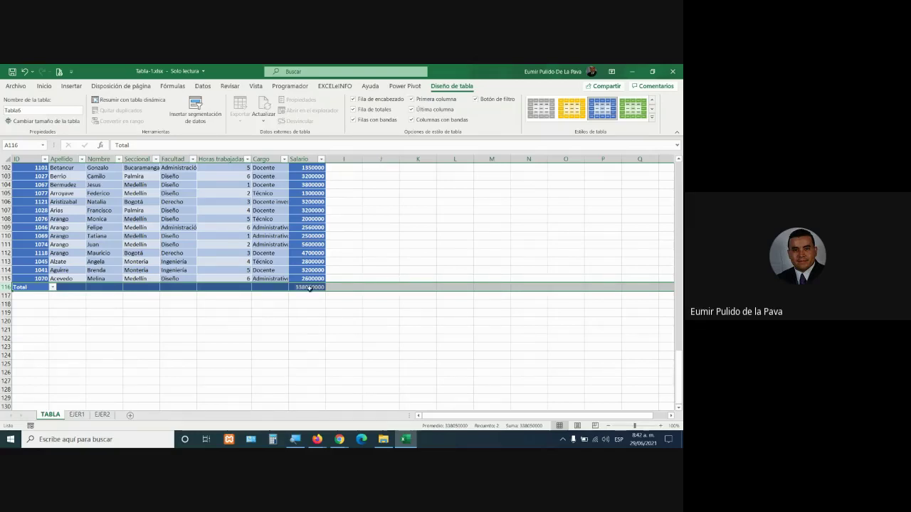
pyautogui.click(241, 285)
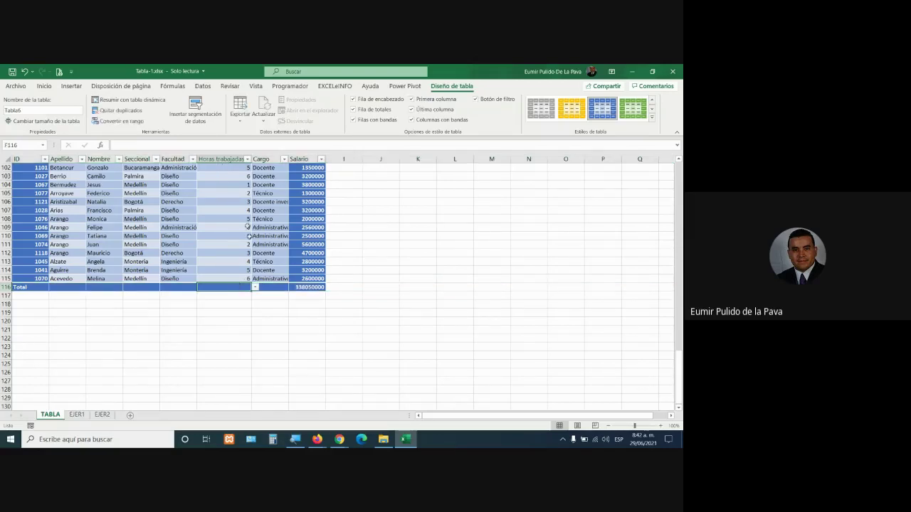
pyautogui.click(253, 287)
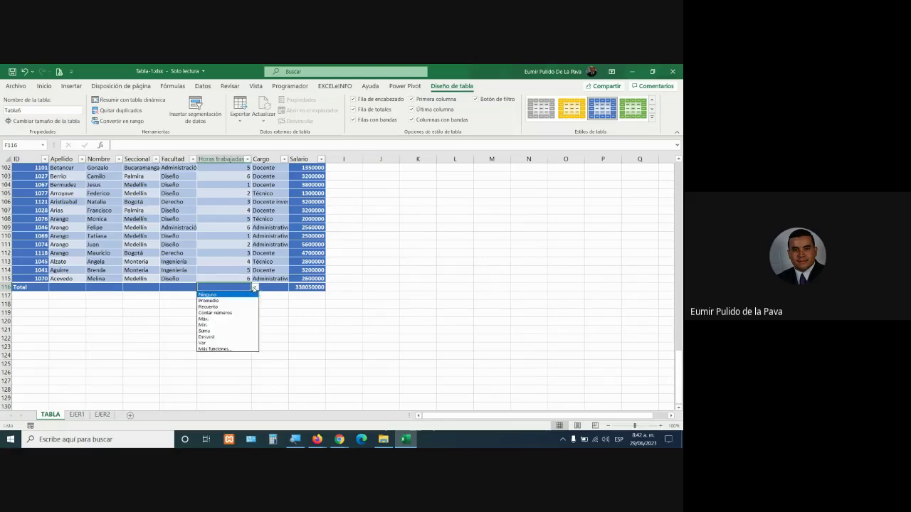
pyautogui.click(221, 300)
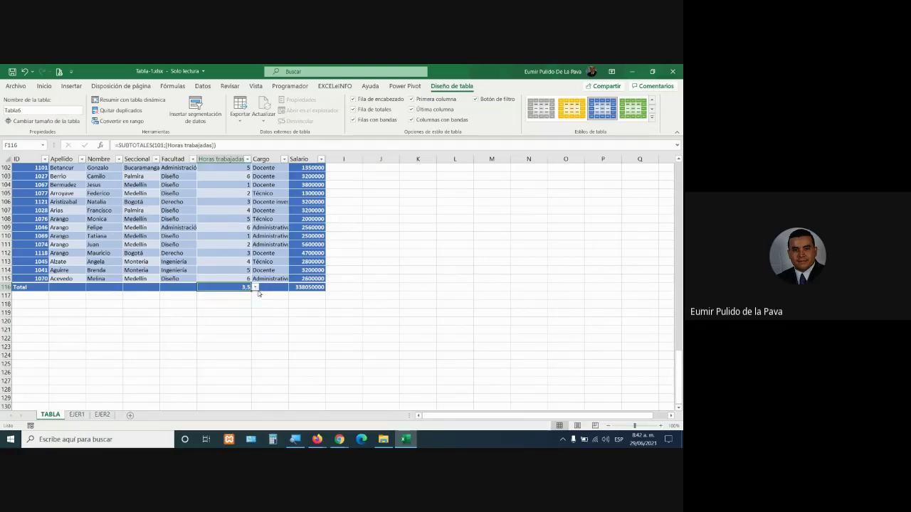
pyautogui.click(255, 287)
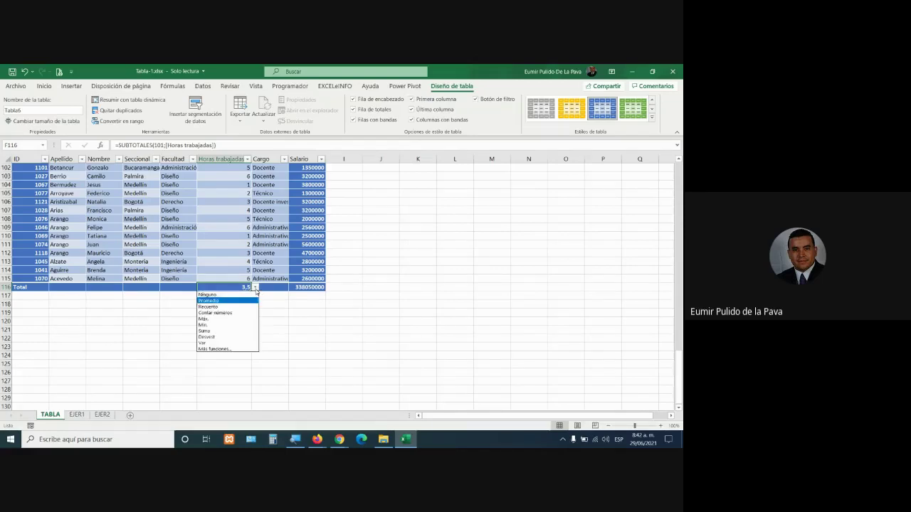
pyautogui.click(226, 332)
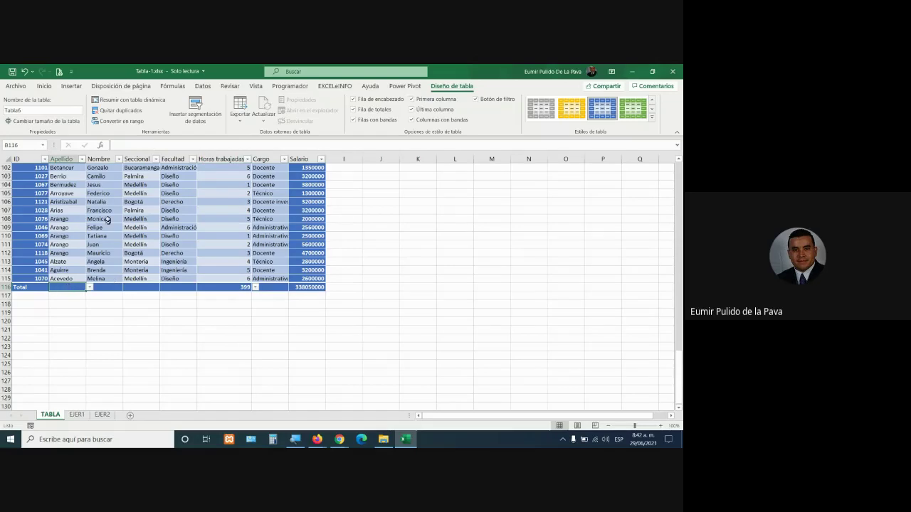
# Count Apellido as 114 in the total row, clearing the trial Nombre and Seccional counts
pyautogui.click(90, 289)
pyautogui.click(78, 309)
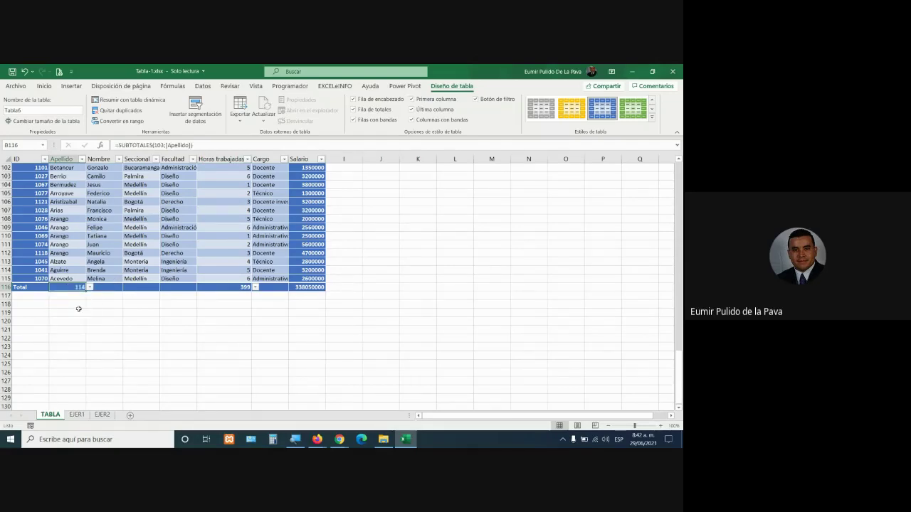
pyautogui.click(116, 287)
pyautogui.click(126, 288)
pyautogui.click(107, 308)
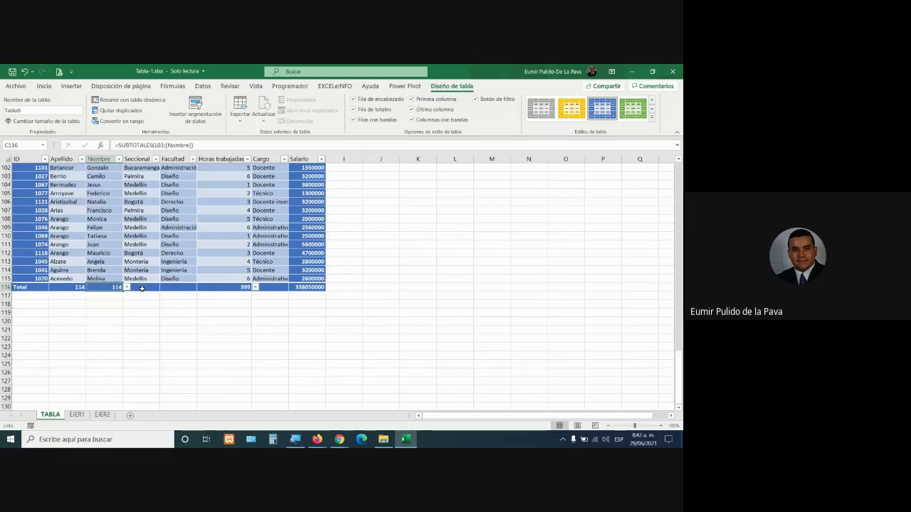
pyautogui.click(143, 288)
pyautogui.click(164, 288)
pyautogui.click(142, 309)
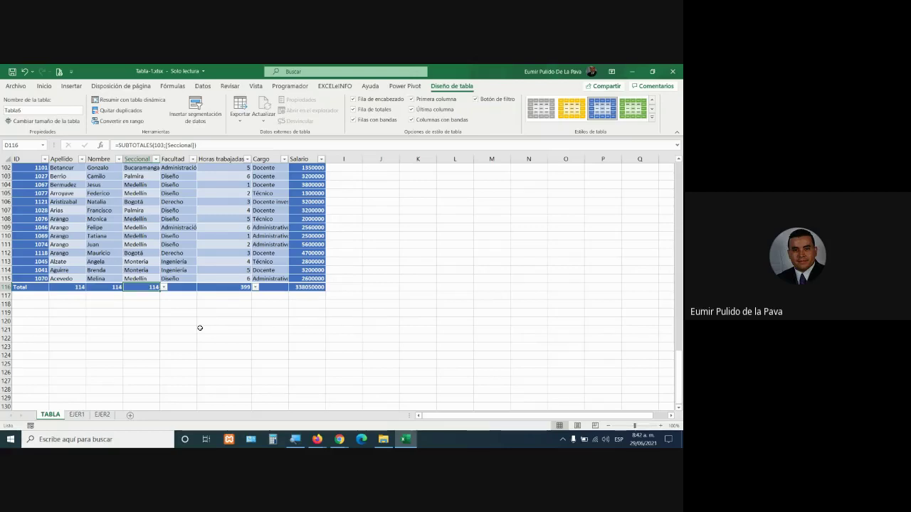
pyautogui.press('Delete')
pyautogui.press('Left')
pyautogui.press('Delete')
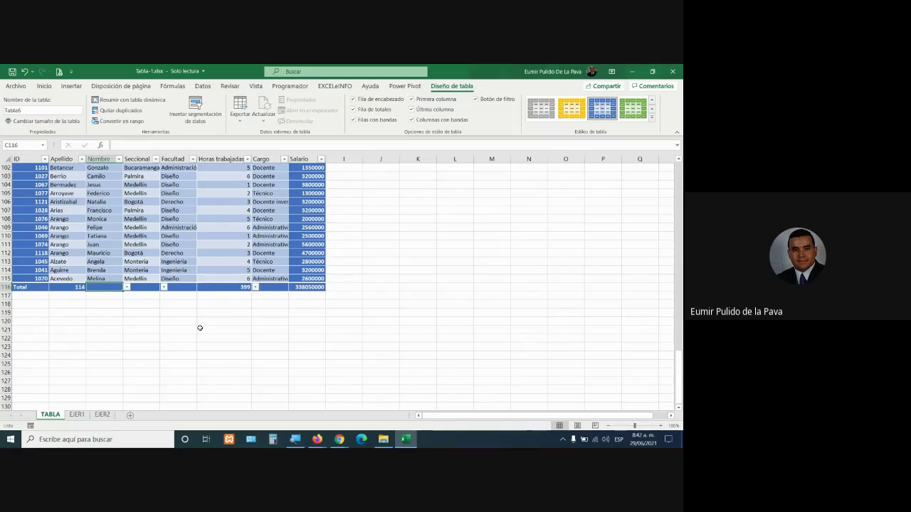
pyautogui.scroll(20, 99, 286)
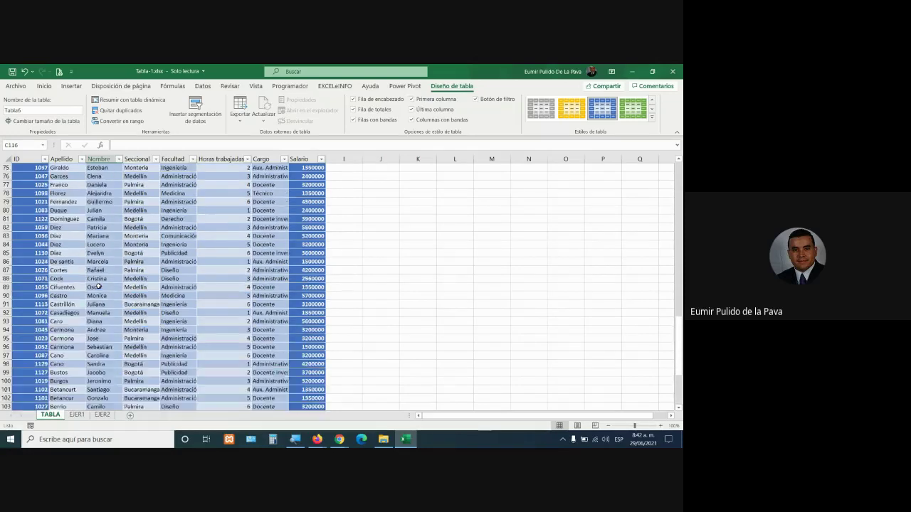
# Apply a grey Medium table style to the table from the full Table Styles gallery
pyautogui.scroll(1, 98, 286)
pyautogui.click(183, 168)
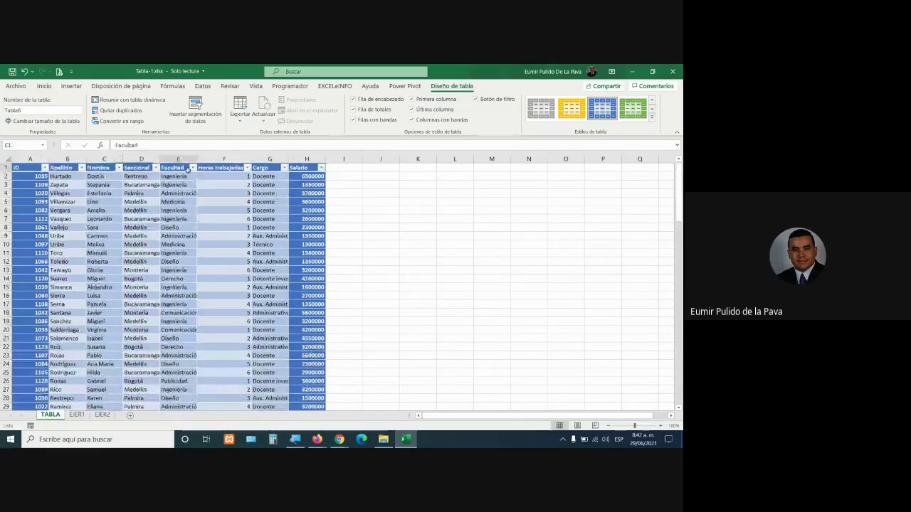
pyautogui.click(186, 193)
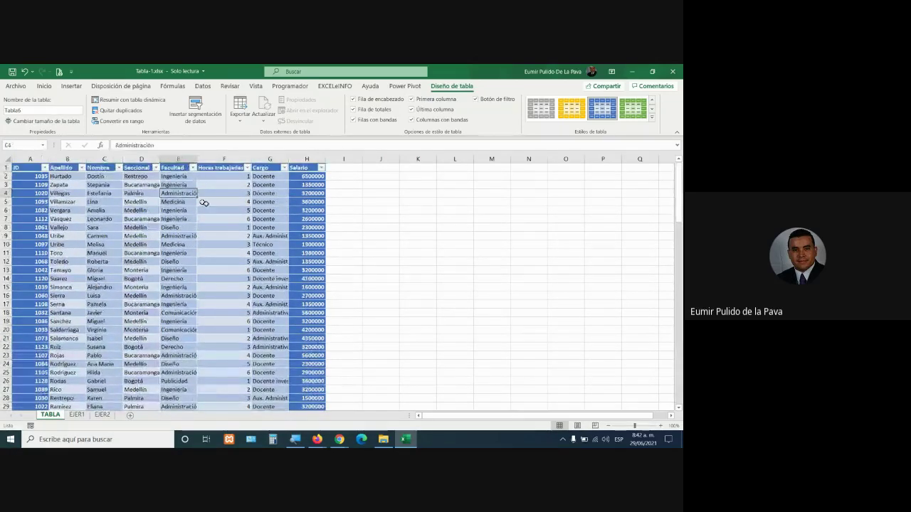
pyautogui.click(652, 117)
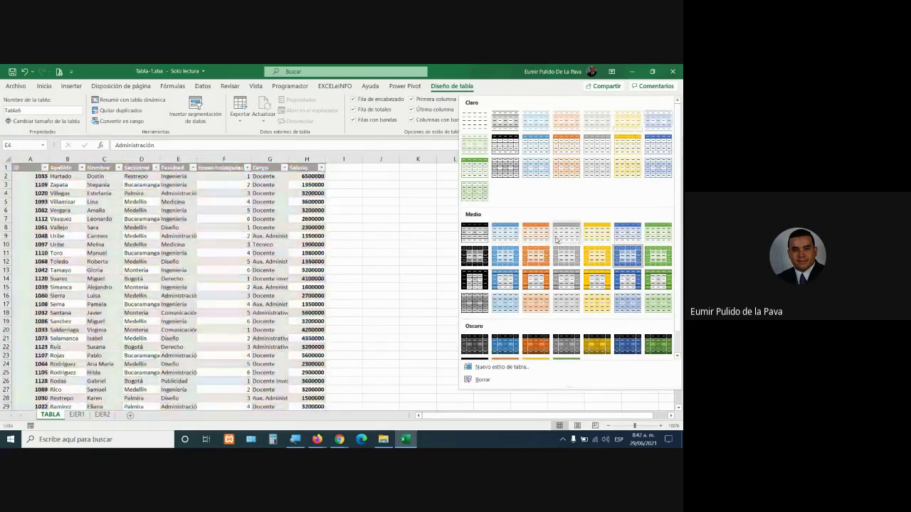
pyautogui.click(557, 240)
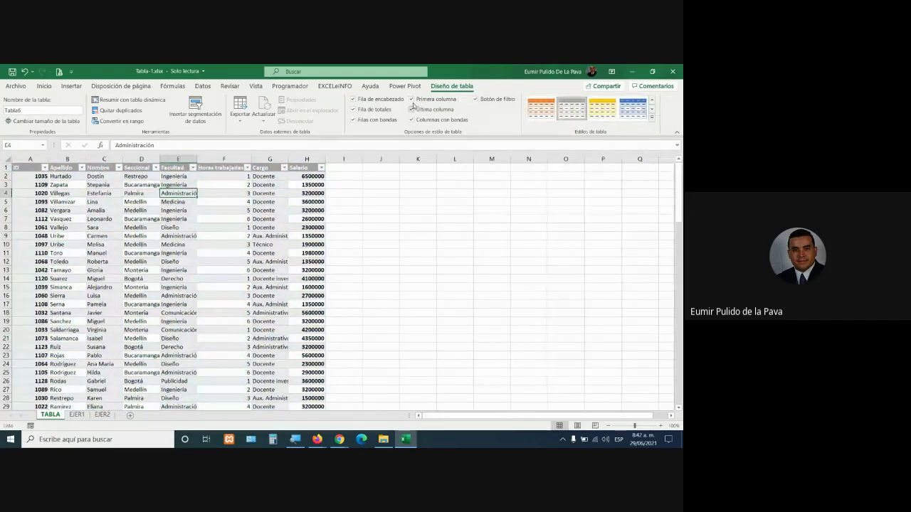
# Turn off First Column, Last Column and Banded Columns, then switch to the yellow Medium style
pyautogui.click(411, 99)
pyautogui.click(412, 110)
pyautogui.click(178, 261)
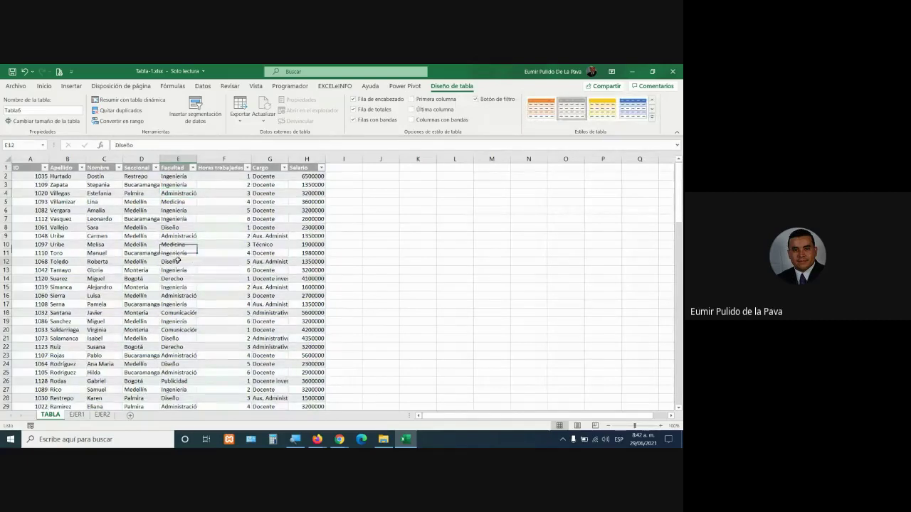
pyautogui.click(604, 116)
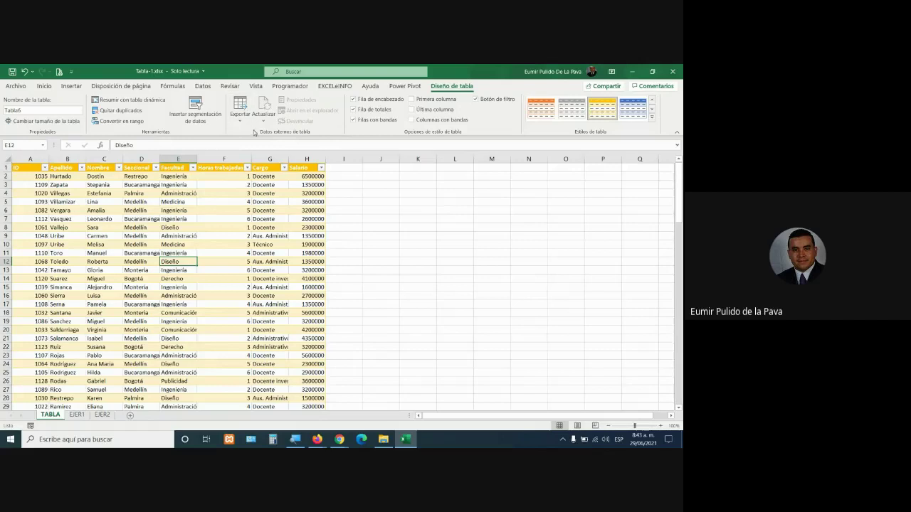
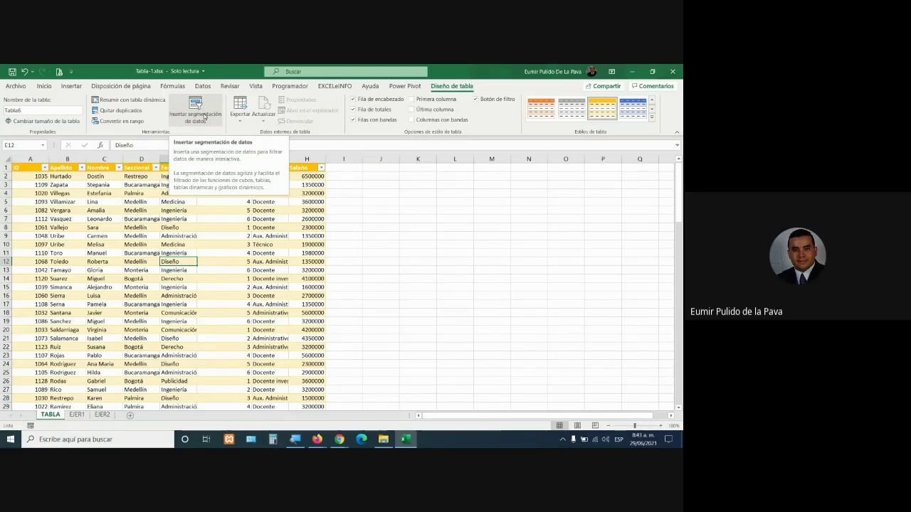
# Insert Seccional and Facultad slicers and place them side by side over columns I–O
pyautogui.click(204, 116)
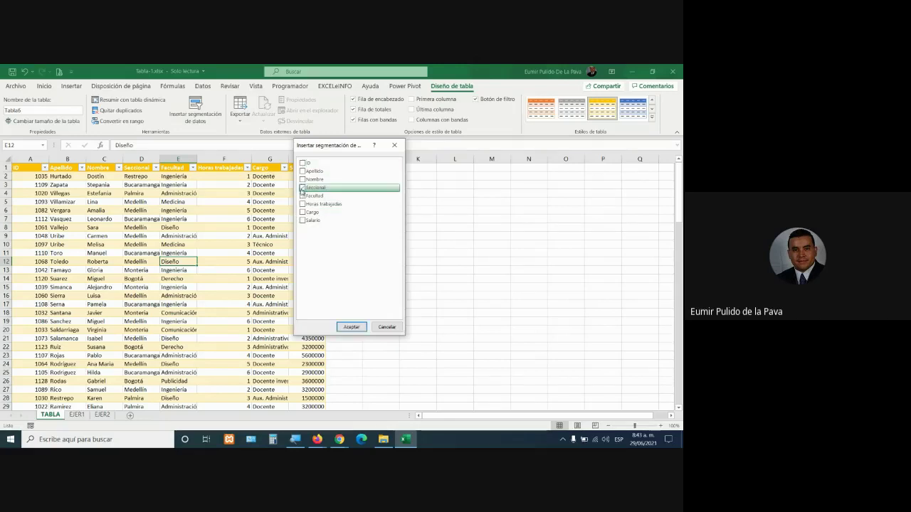
pyautogui.click(350, 326)
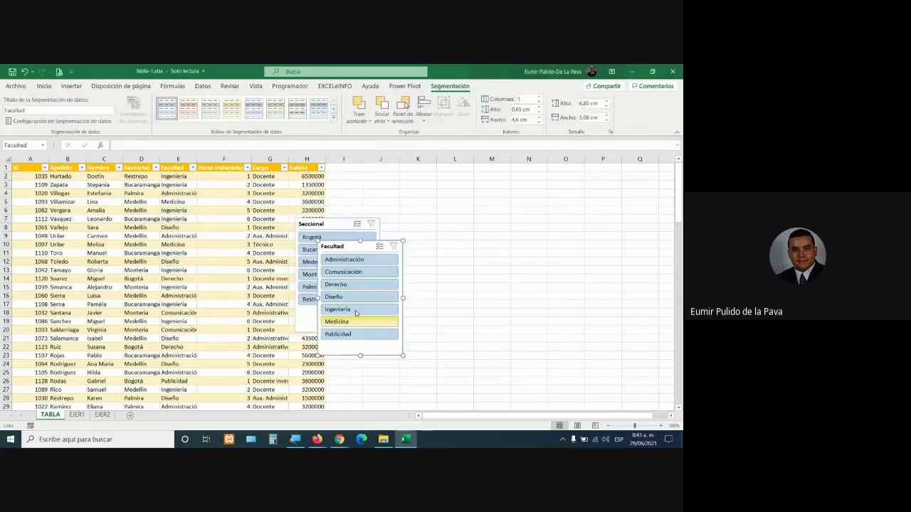
pyautogui.moveTo(341, 242); pyautogui.dragTo(478, 194)
pyautogui.moveTo(340, 226); pyautogui.dragTo(381, 173)
pyautogui.moveTo(468, 197); pyautogui.dragTo(501, 175)
pyautogui.click(368, 171)
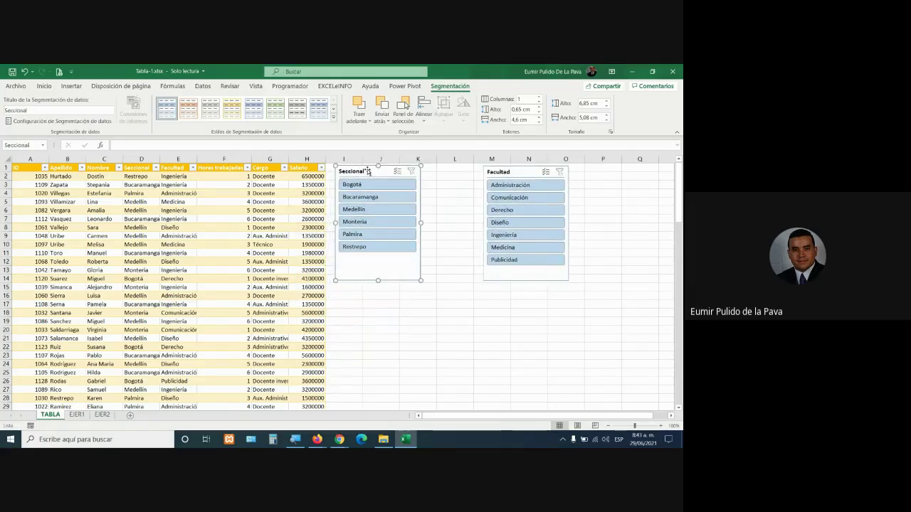
# Give the Seccional slicer two button columns and a green style, then resize it to fit
pyautogui.click(539, 99)
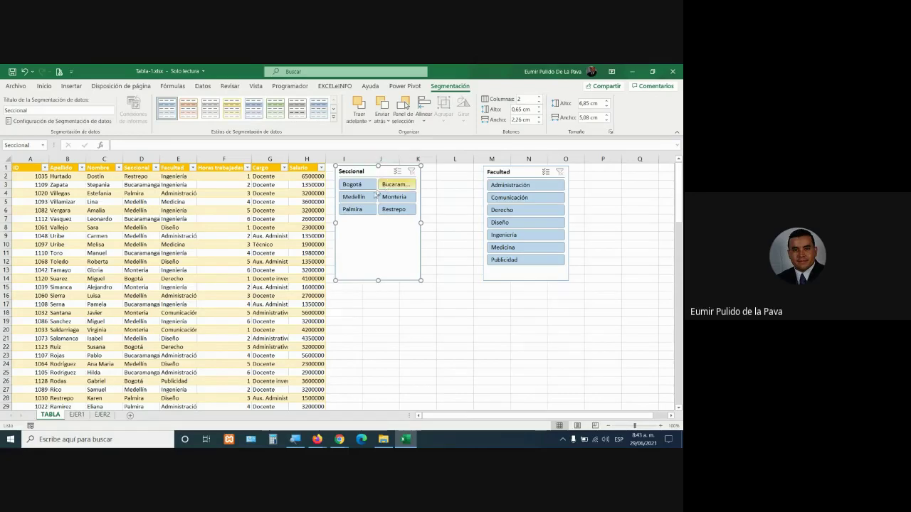
pyautogui.click(275, 109)
pyautogui.moveTo(422, 222); pyautogui.dragTo(455, 222)
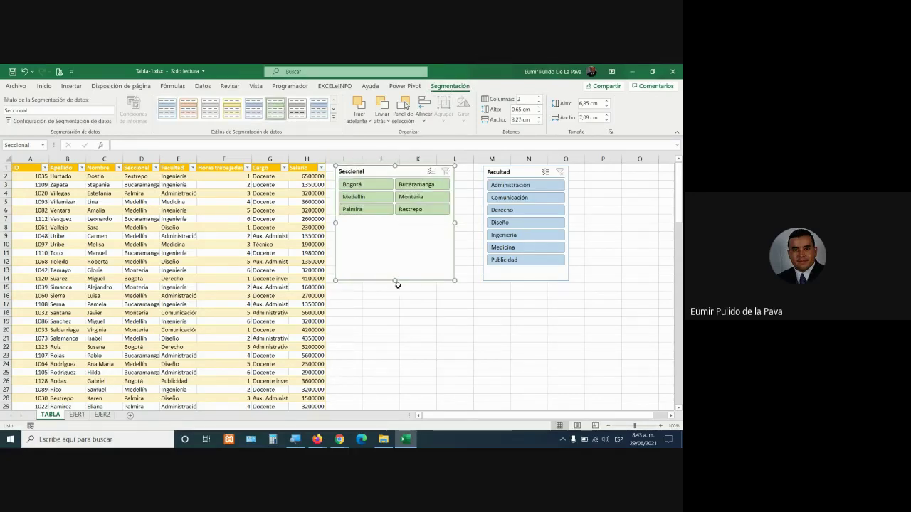
pyautogui.moveTo(396, 280); pyautogui.dragTo(395, 225)
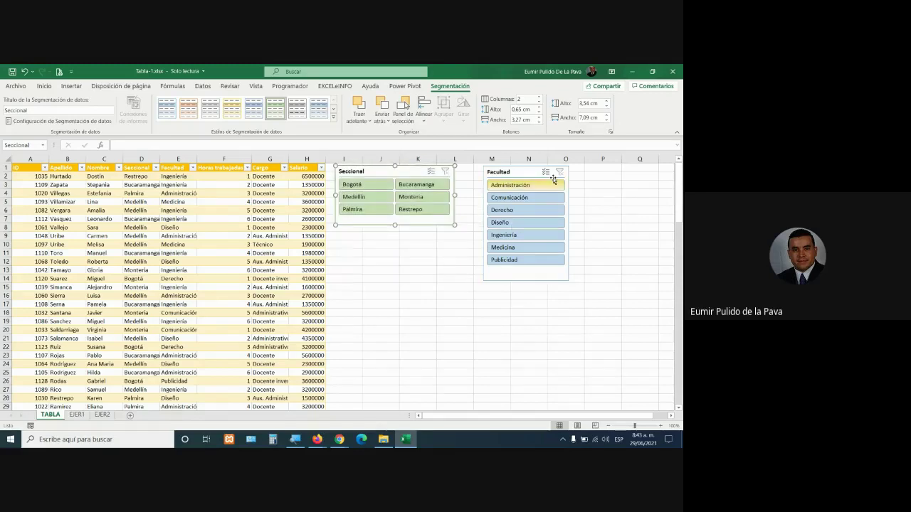
# Move Facultad next to Seccional, set two button columns, resize it and apply a yellow-orange style
pyautogui.click(510, 172)
pyautogui.moveTo(510, 172); pyautogui.dragTo(482, 172)
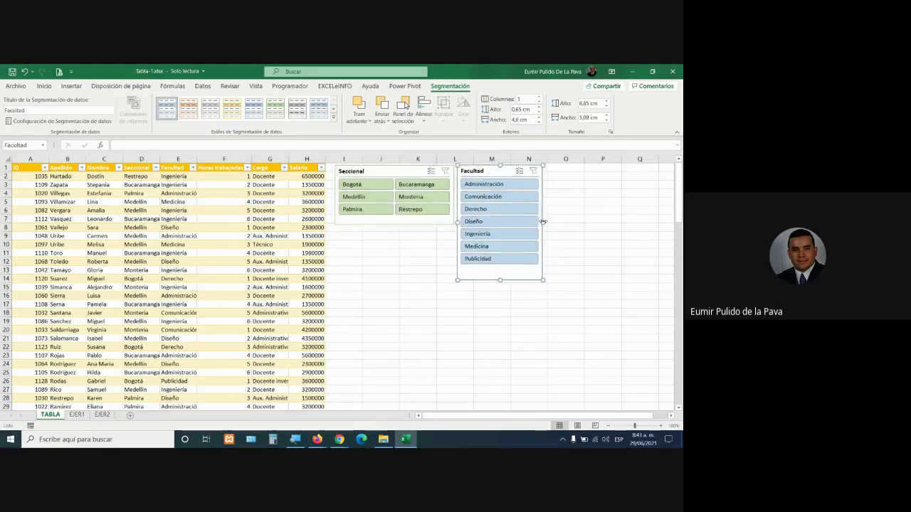
pyautogui.moveTo(583, 220); pyautogui.dragTo(605, 222)
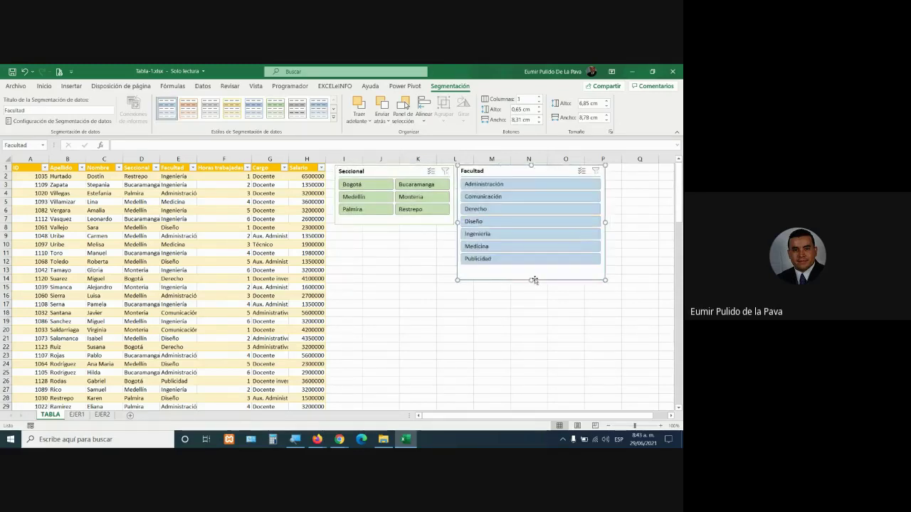
pyautogui.click(540, 98)
pyautogui.moveTo(534, 282); pyautogui.dragTo(531, 240)
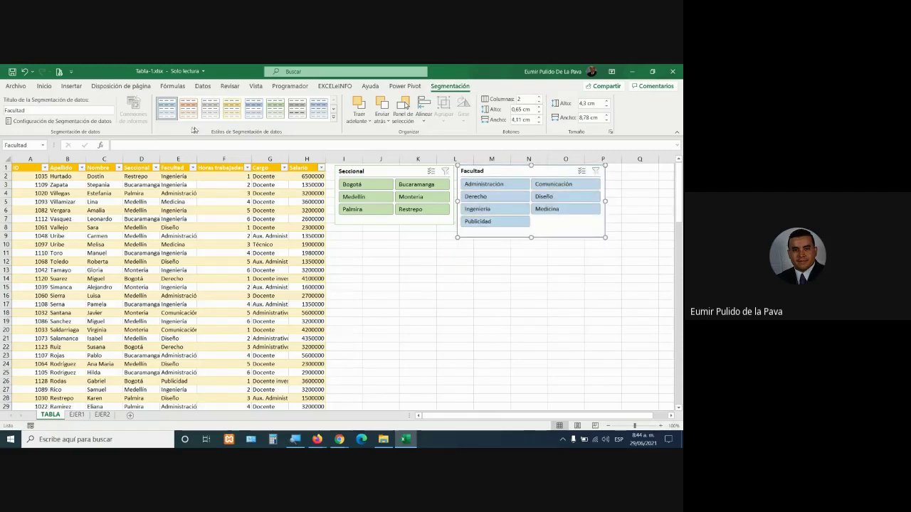
pyautogui.click(230, 114)
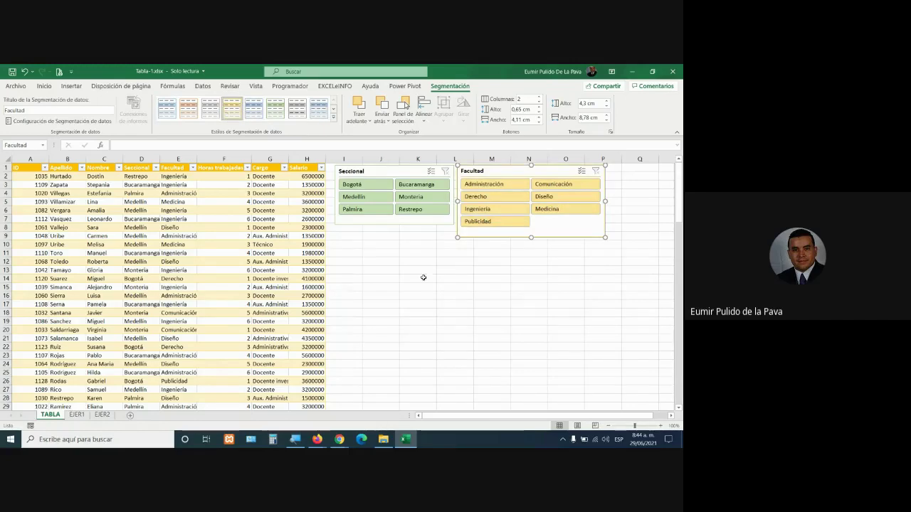
# Admit the person waiting in the Google Meet call, then return to Excel
pyautogui.click(335, 384)
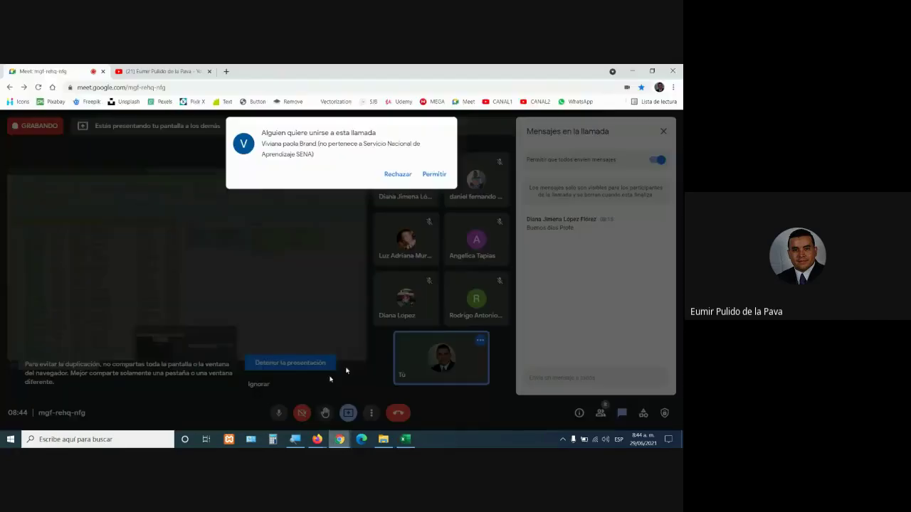
pyautogui.click(434, 174)
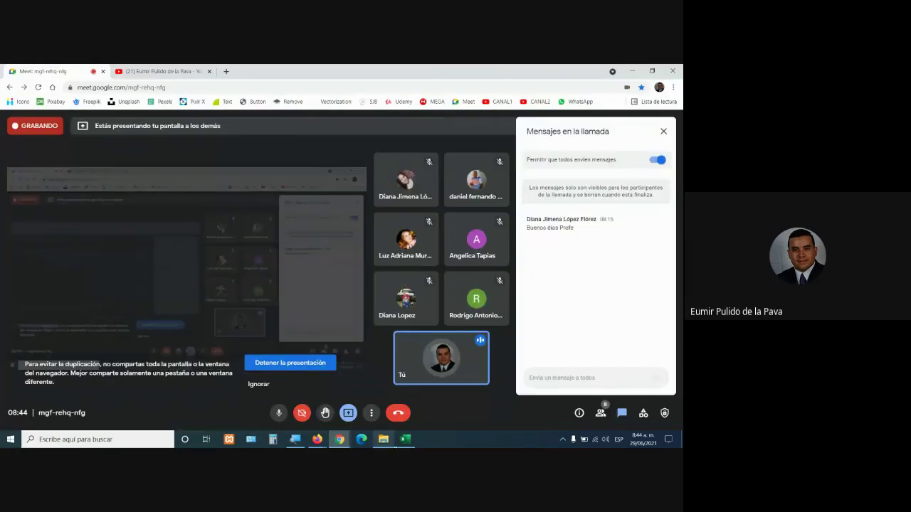
pyautogui.click(405, 440)
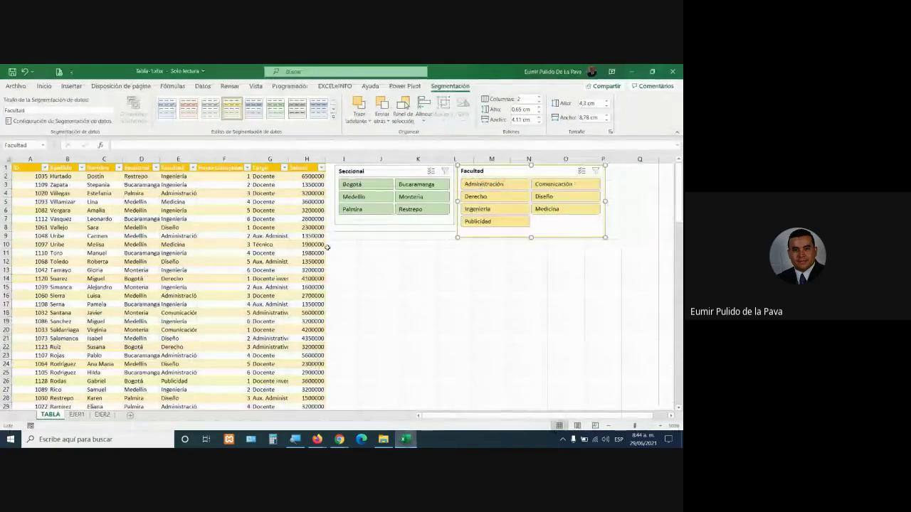
pyautogui.click(415, 186)
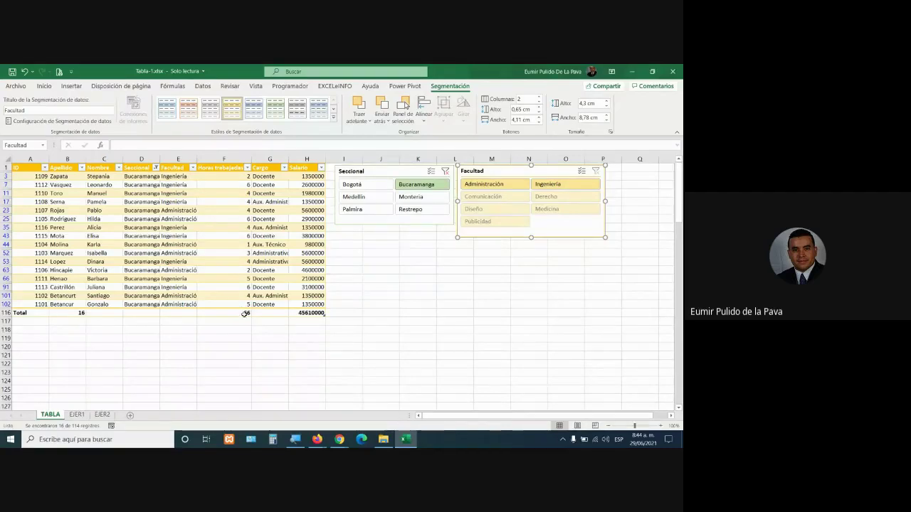
pyautogui.click(302, 313)
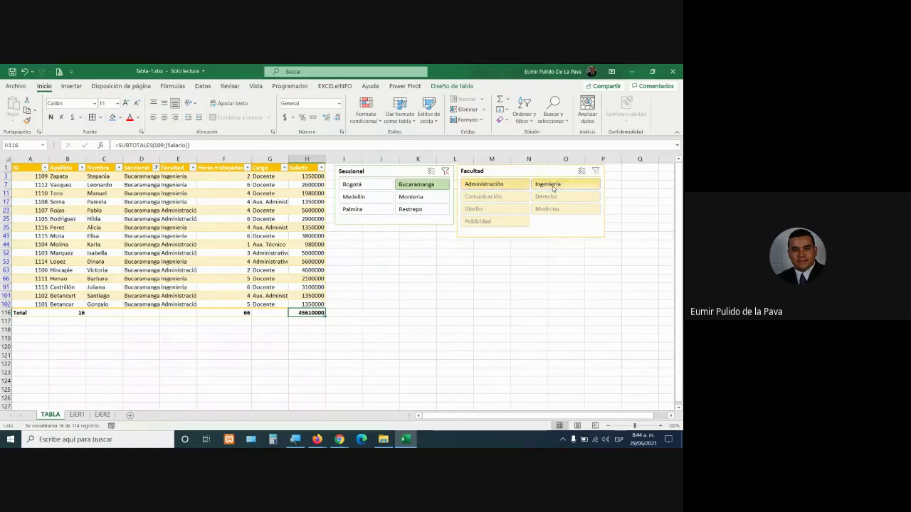
pyautogui.click(378, 185)
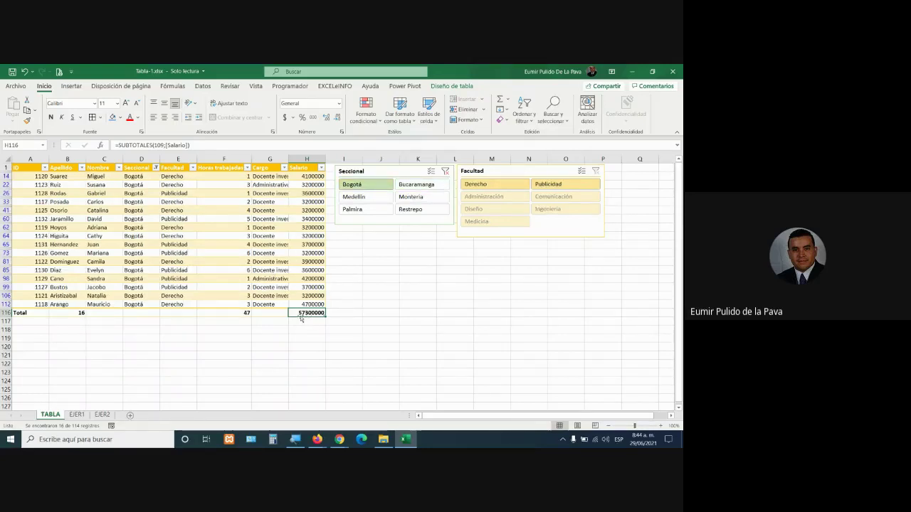
pyautogui.click(445, 172)
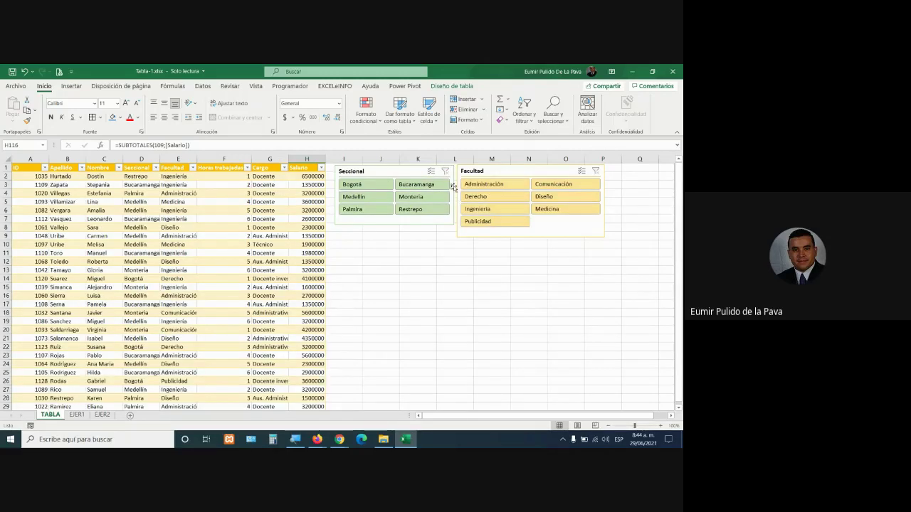
pyautogui.click(547, 211)
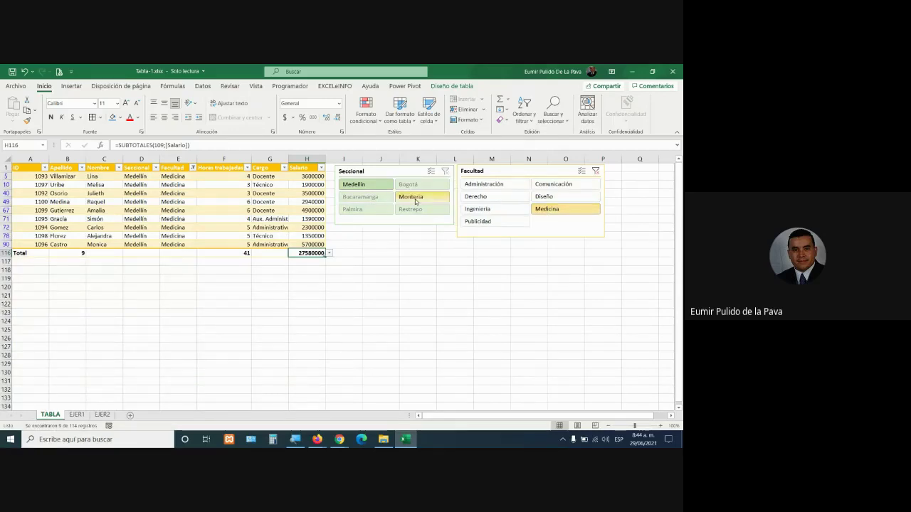
pyautogui.click(596, 172)
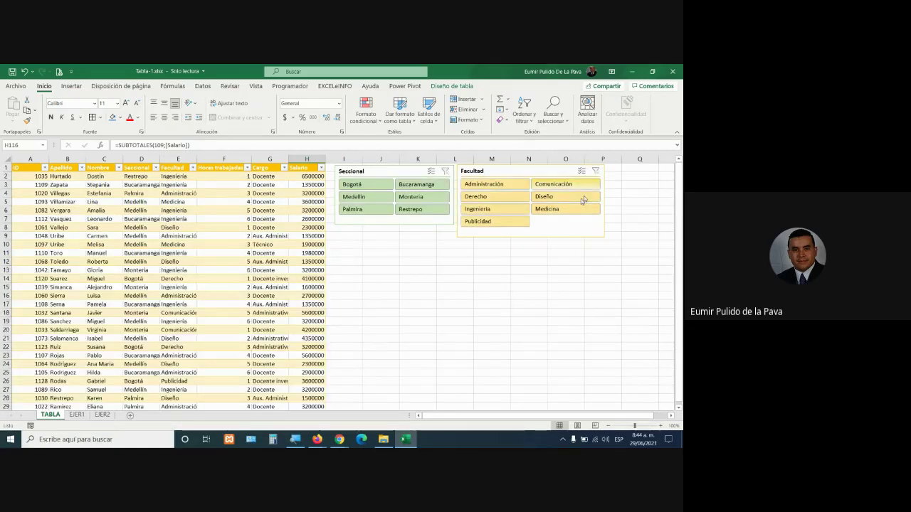
pyautogui.moveTo(338, 440)
pyautogui.click(305, 400)
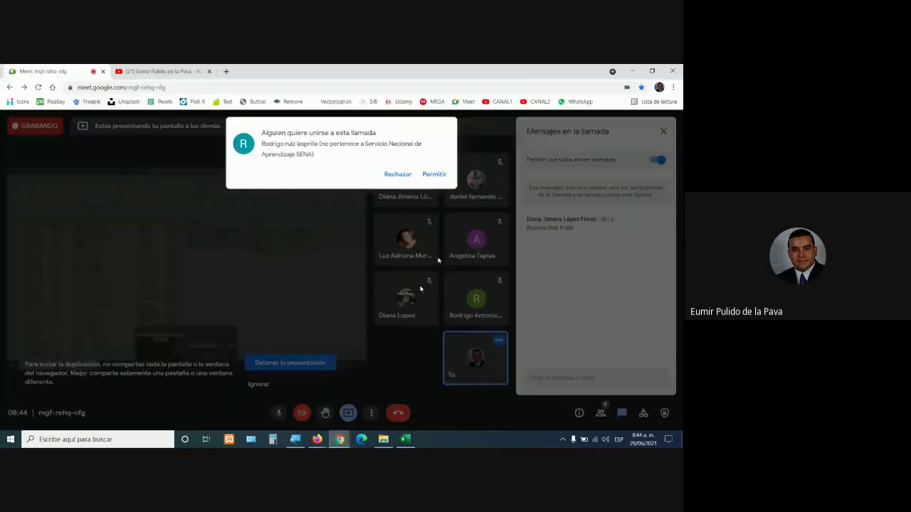
pyautogui.click(433, 174)
pyautogui.hotkey('alt', 'Tab')
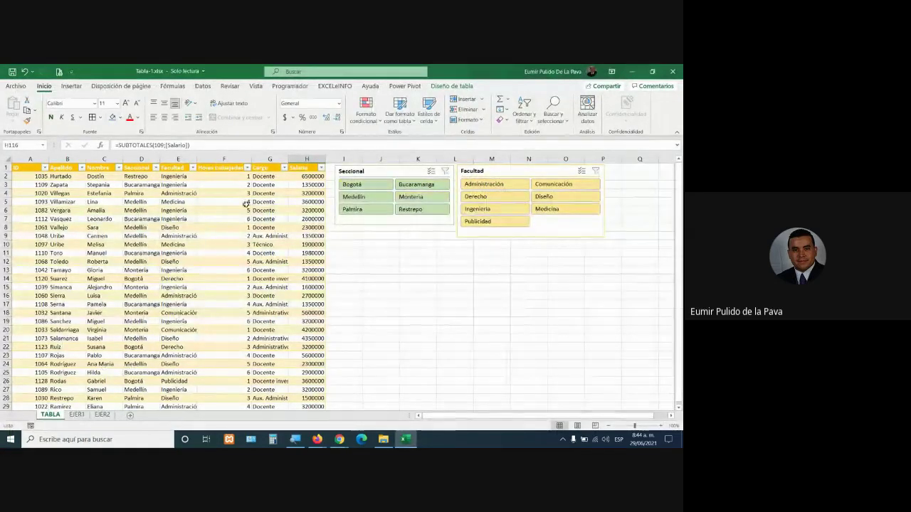
# Show the table's design settings and magnify the screen to 200%
pyautogui.click(223, 227)
pyautogui.click(451, 85)
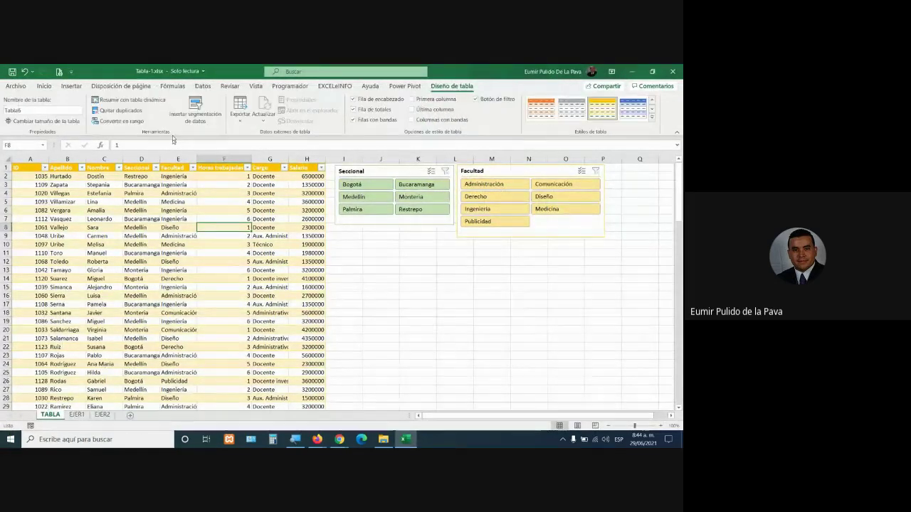
pyautogui.click(14, 110)
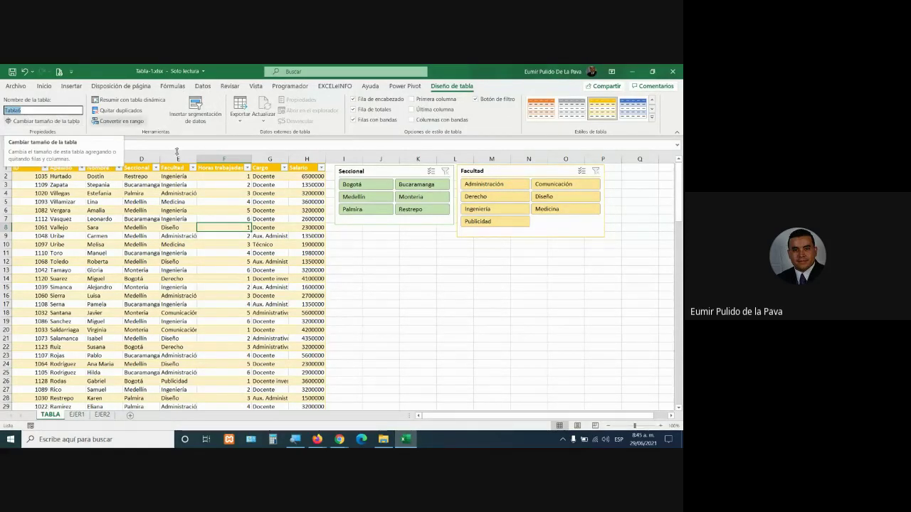
pyautogui.click(294, 439)
pyautogui.click(313, 405)
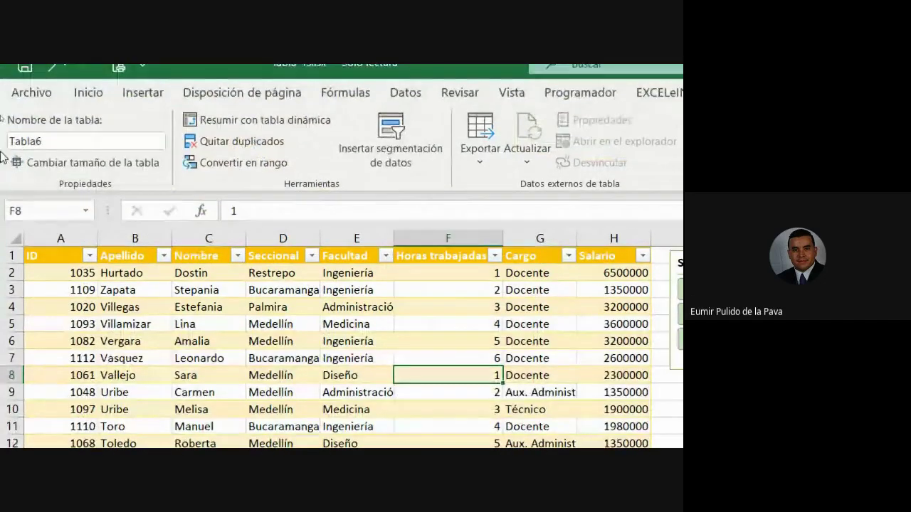
# Rename the table from Tabla6 to universidad
pyautogui.click(61, 128)
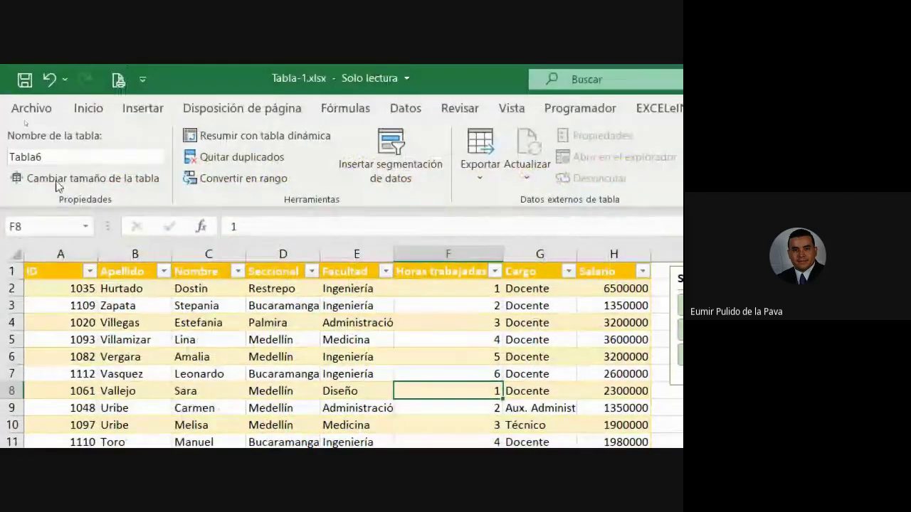
pyautogui.click(42, 157)
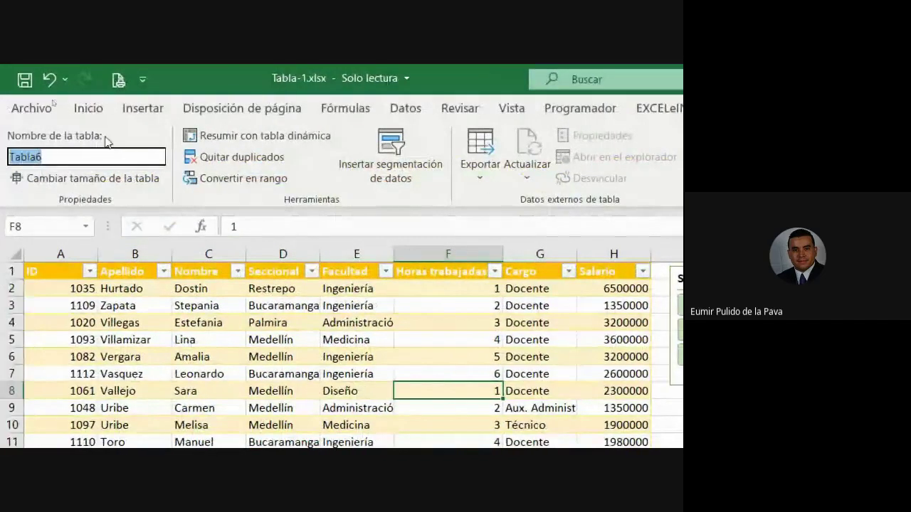
pyautogui.write('universidad')
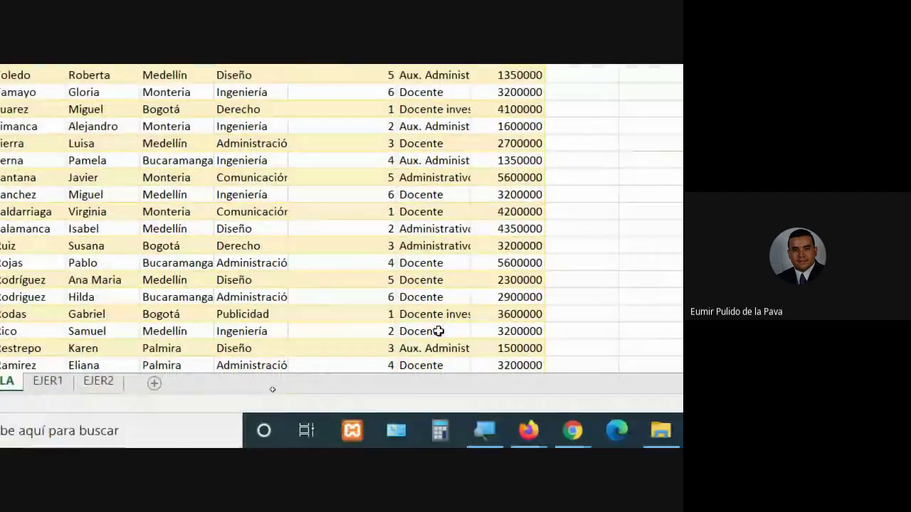
pyautogui.click(438, 331)
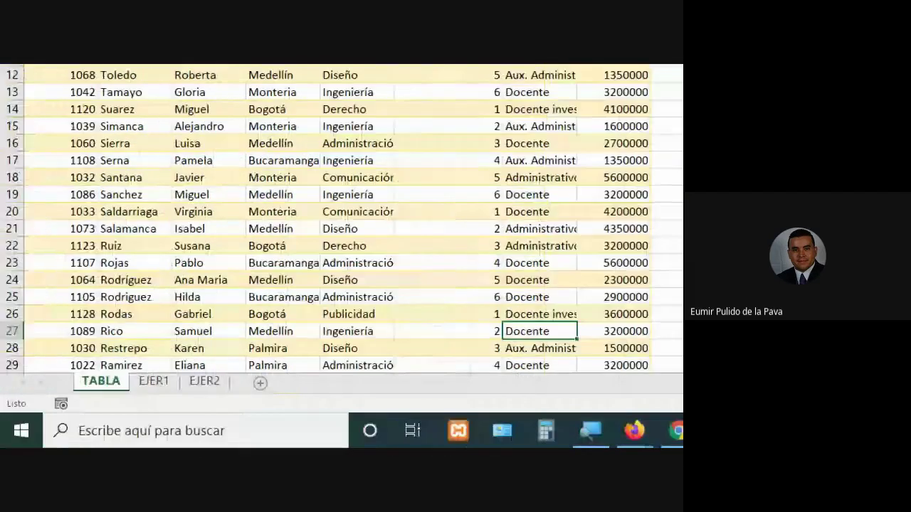
pyautogui.click(11, 348)
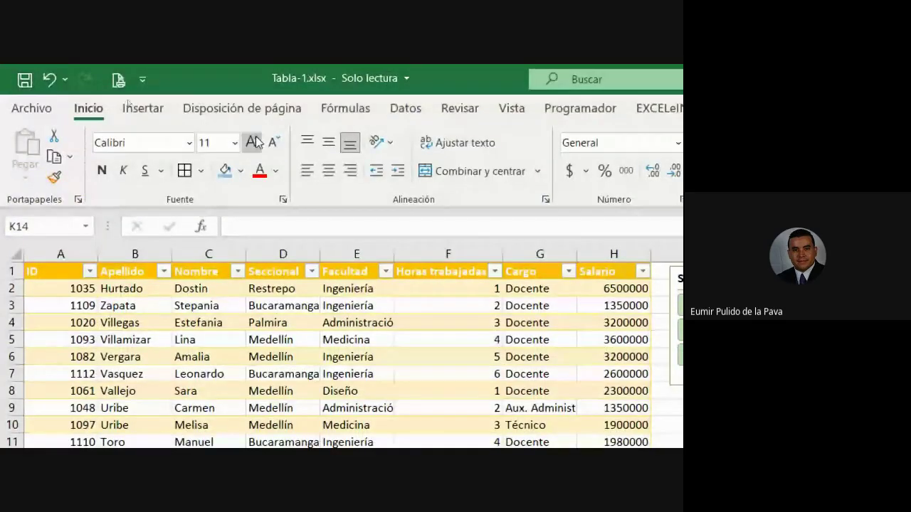
# Enlarge the font and enter =SUMA(universidad[Salario]), totalling salaries as 338050000
pyautogui.click(257, 143)
pyautogui.click(257, 143)
pyautogui.click(256, 144)
pyautogui.click(257, 143)
pyautogui.click(256, 143)
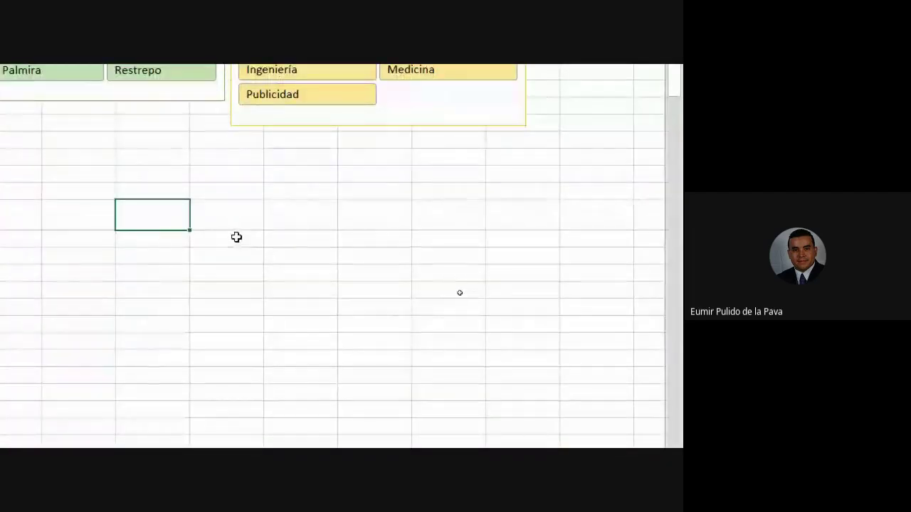
pyautogui.write('=s')
pyautogui.press('Tab')
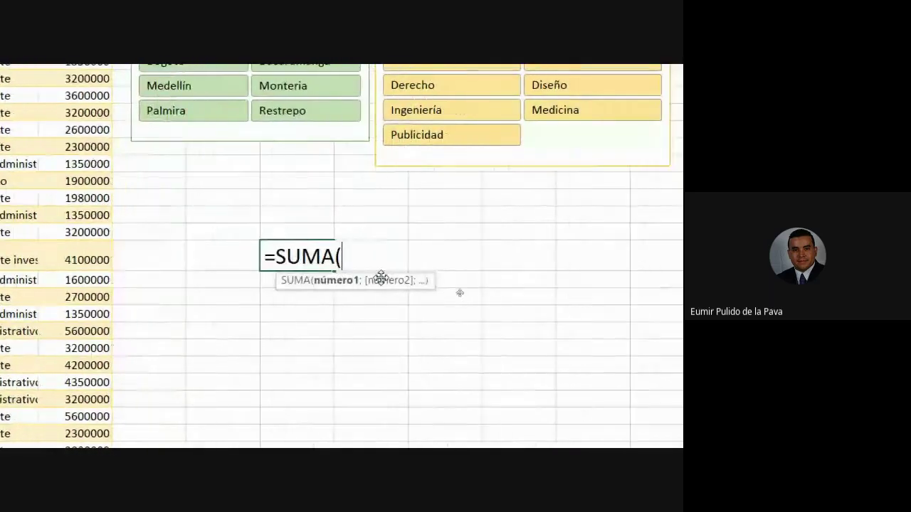
pyautogui.write('uni')
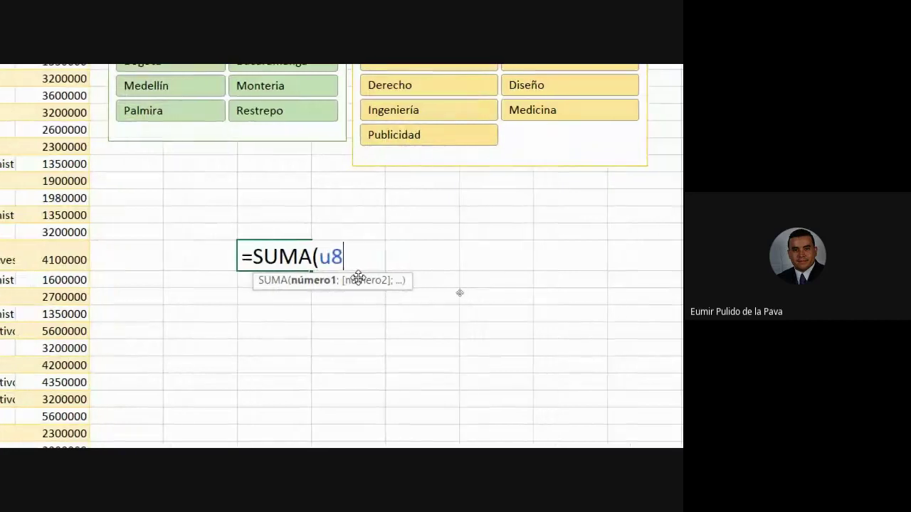
pyautogui.press('Down')
pyautogui.press('Down')
pyautogui.press('Down')
pyautogui.press('Down')
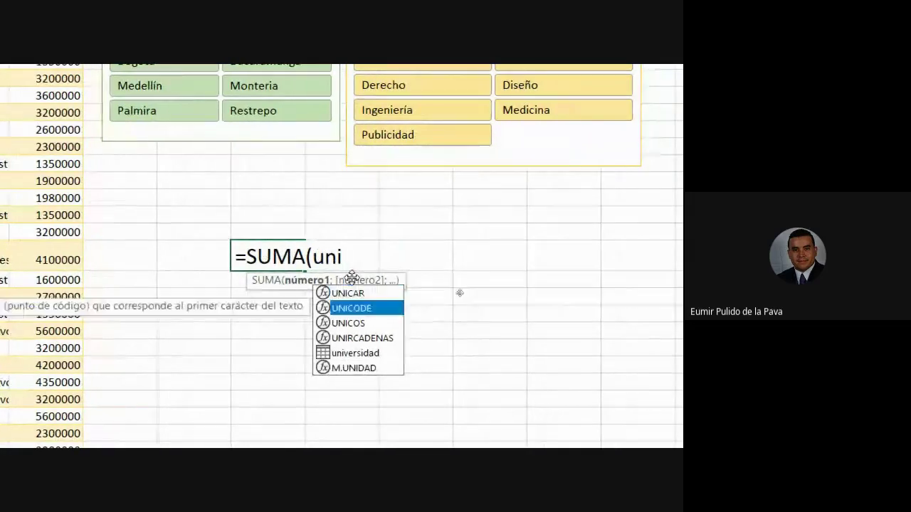
pyautogui.press('Tab')
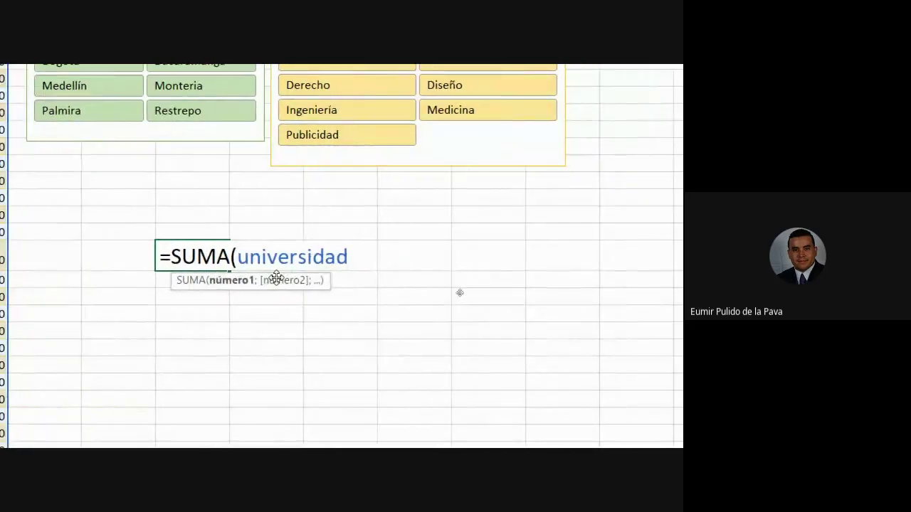
pyautogui.write('[')
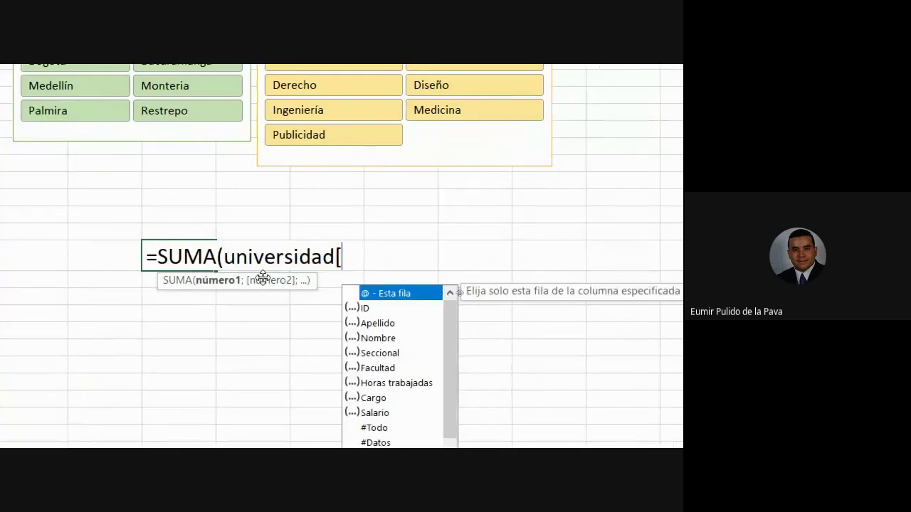
pyautogui.write('sa')
pyautogui.press('Tab')
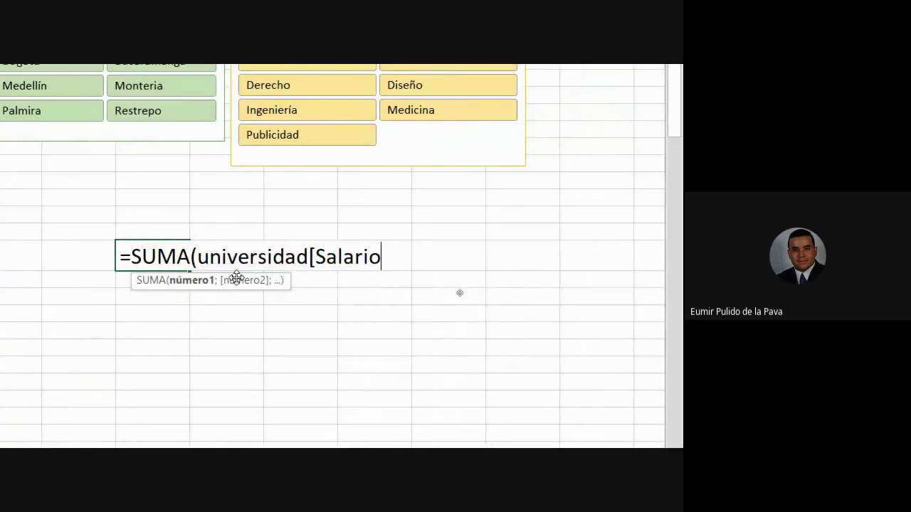
pyautogui.write(']')
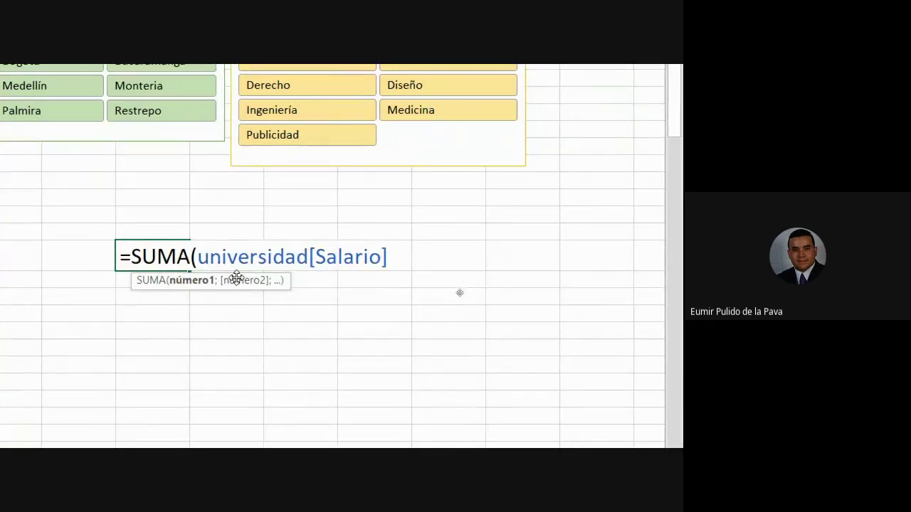
pyautogui.write(')')
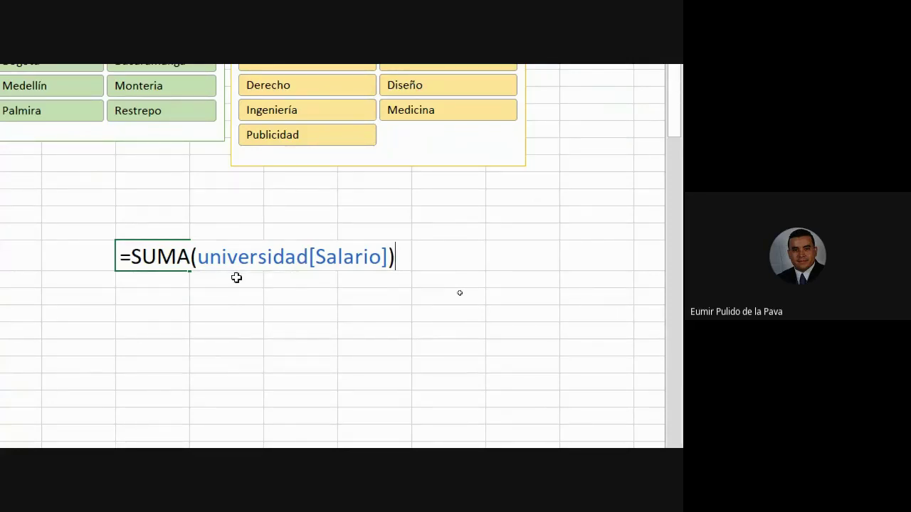
pyautogui.press('Return')
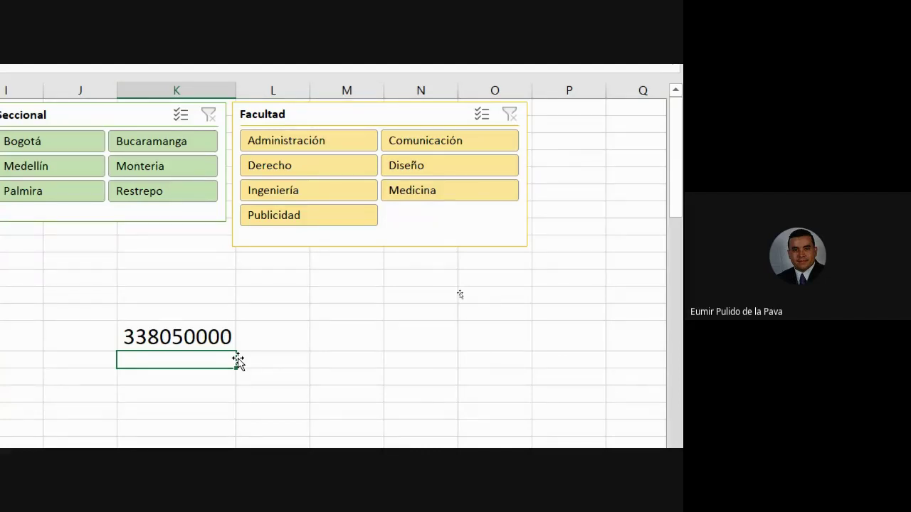
# In the cell below, start a SUMAR.SI formula on the universidad table, replacing a trial PROMEDIO
pyautogui.write('=')
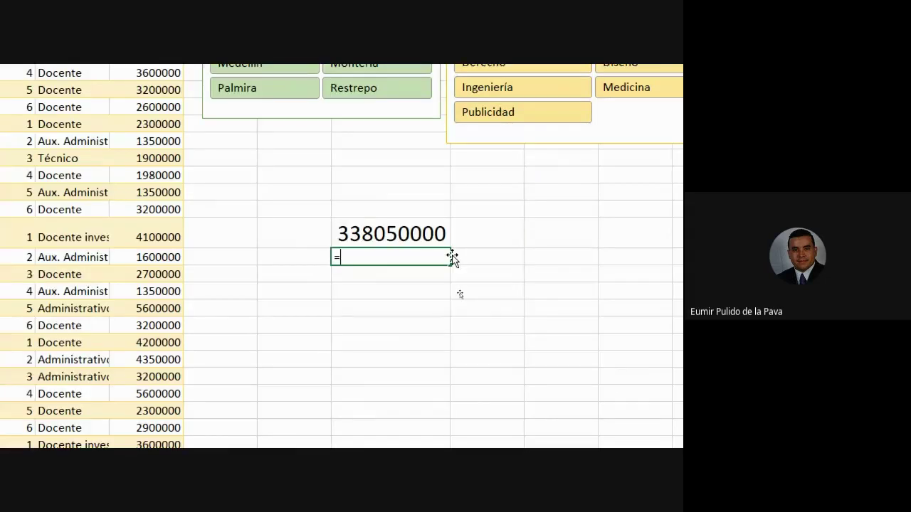
pyautogui.write('promed')
pyautogui.press('Tab')
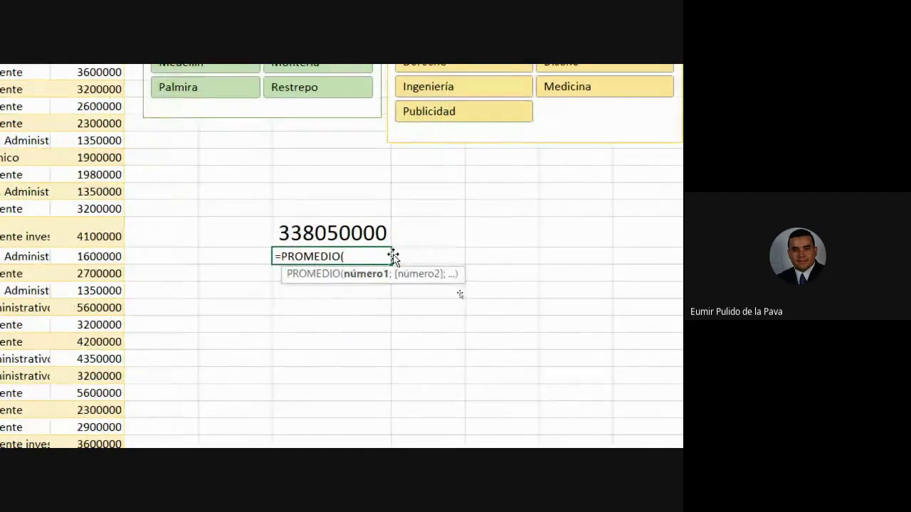
pyautogui.press('BackSpace')
pyautogui.press('BackSpace')
pyautogui.press('BackSpace')
pyautogui.press('BackSpace')
pyautogui.press('BackSpace')
pyautogui.press('BackSpace')
pyautogui.press('BackSpace')
pyautogui.press('BackSpace')
pyautogui.press('BackSpace')
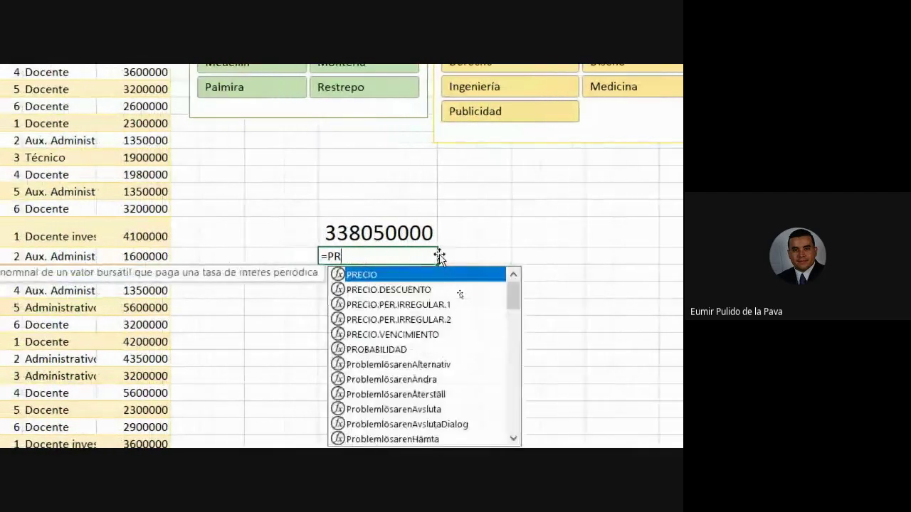
pyautogui.write('sumar')
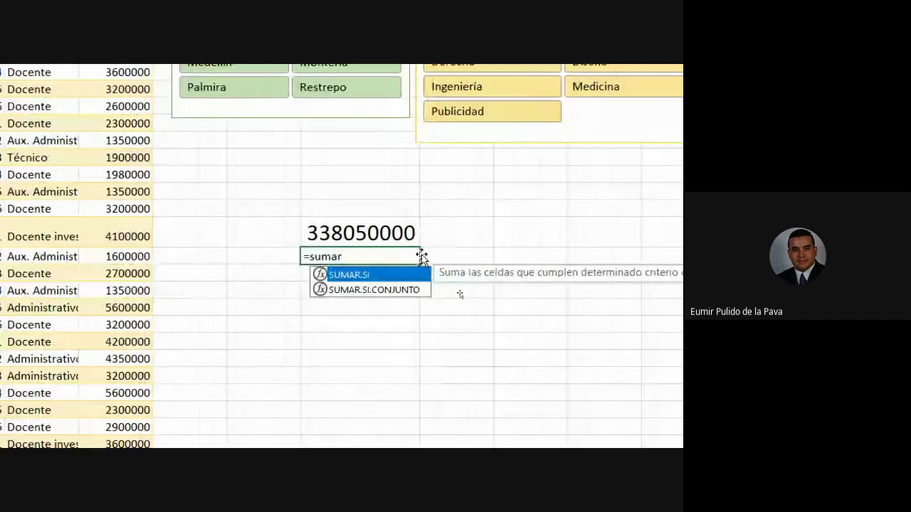
pyautogui.press('Tab')
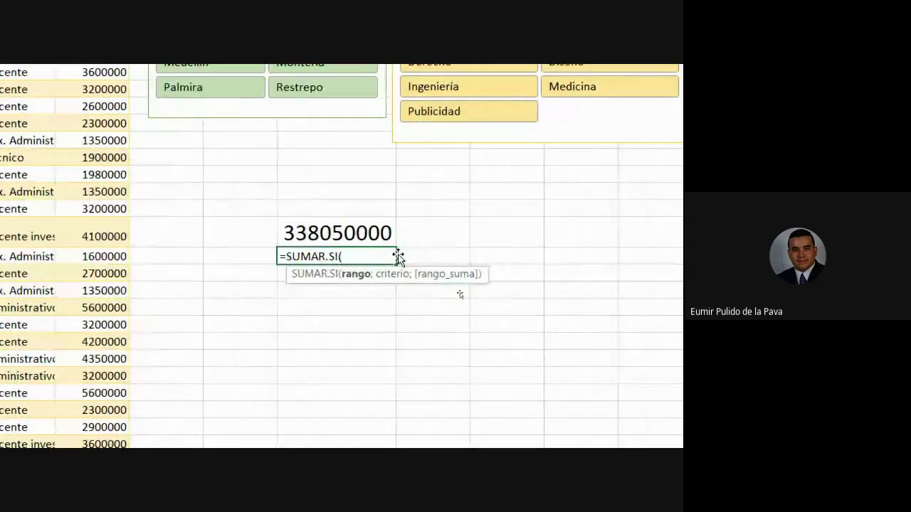
pyautogui.write('t')
pyautogui.press('BackSpace')
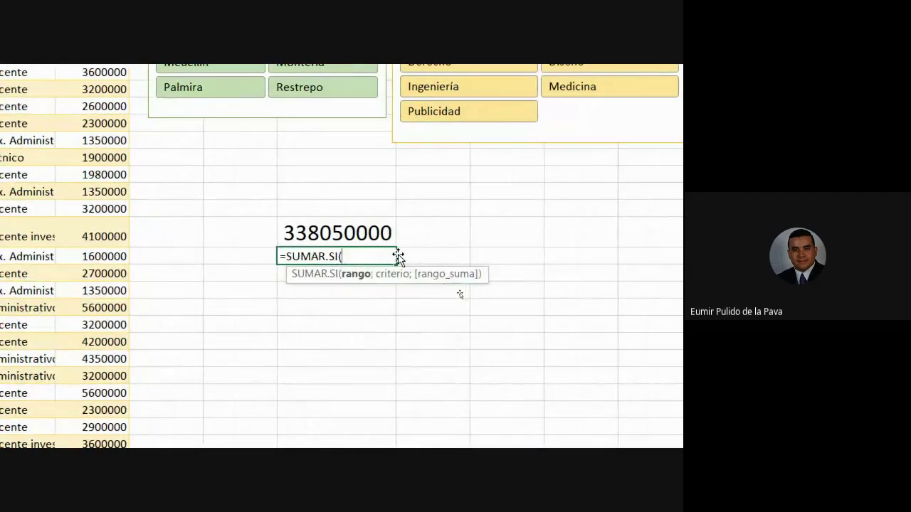
pyautogui.write('uni')
pyautogui.press('Down')
pyautogui.press('Down')
pyautogui.press('Down')
pyautogui.press('Down')
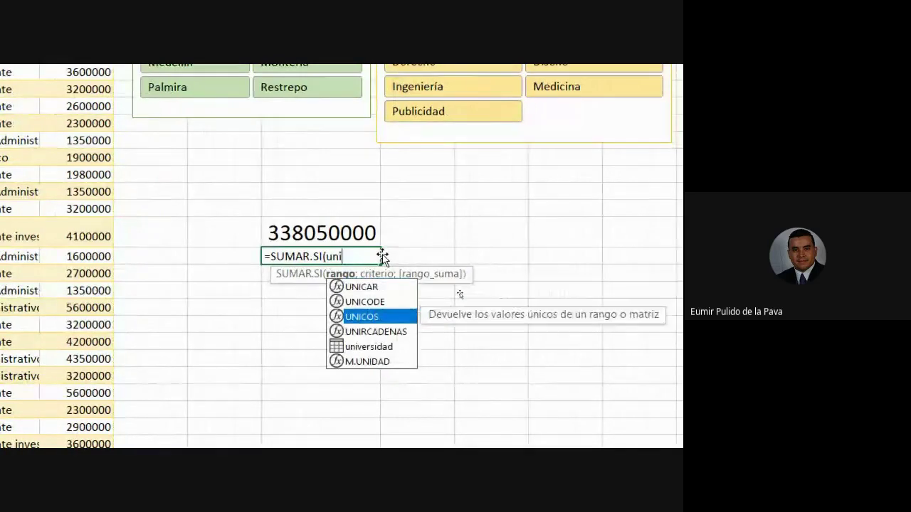
pyautogui.press('Tab')
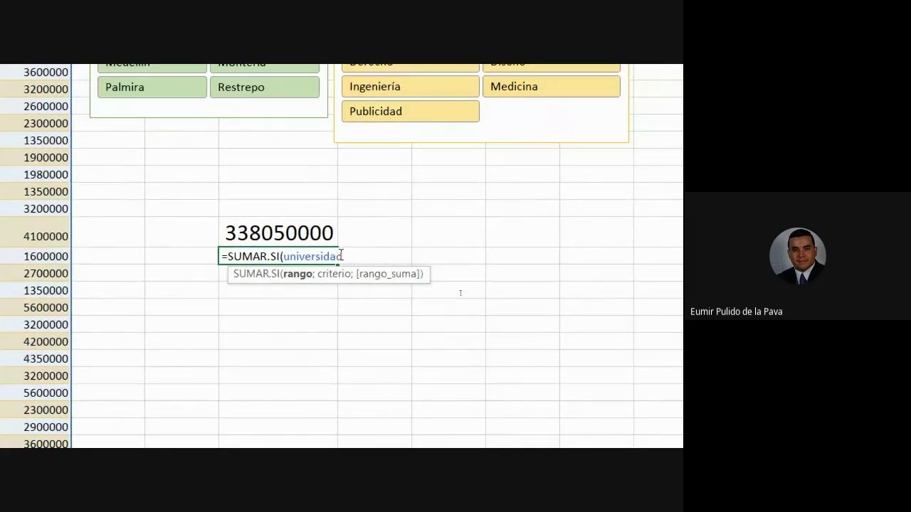
# Complete and enter =SUMAR.SI(universidad[Cargo];Docente;universidad[Salario])
pyautogui.write('[')
pyautogui.press('Down')
pyautogui.press('Down')
pyautogui.press('Down')
pyautogui.press('Down')
pyautogui.press('Down')
pyautogui.press('Down')
pyautogui.press('Down')
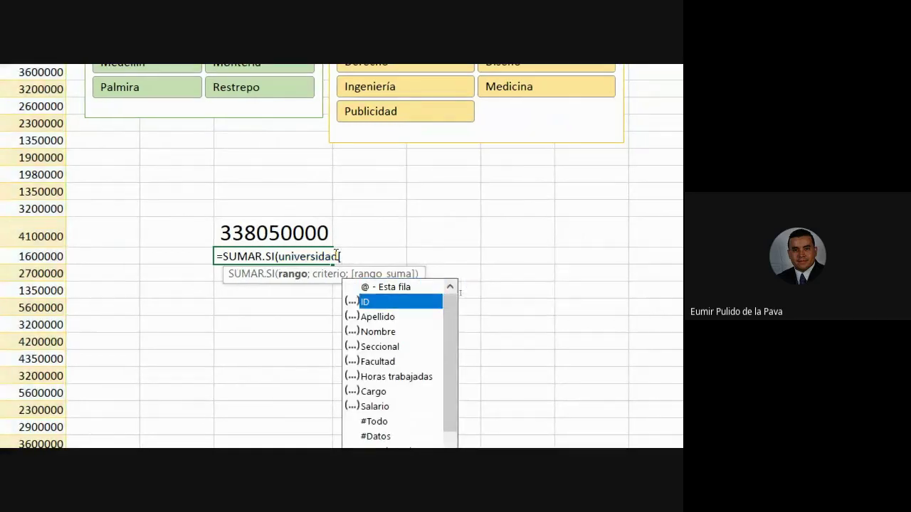
pyautogui.press('Tab')
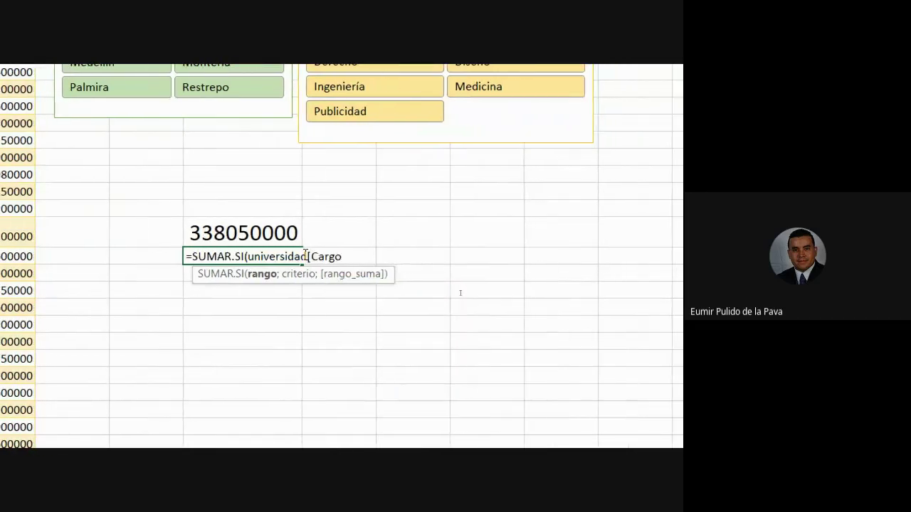
pyautogui.write(']')
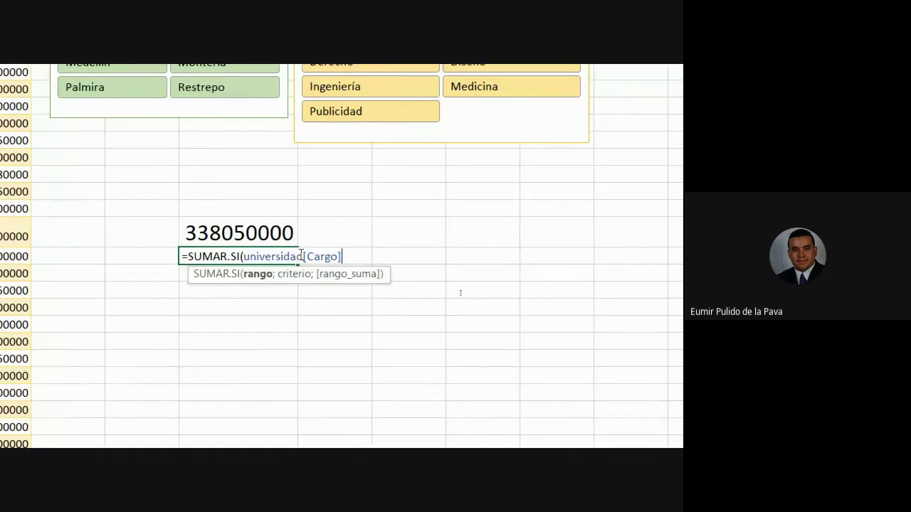
pyautogui.write(';')
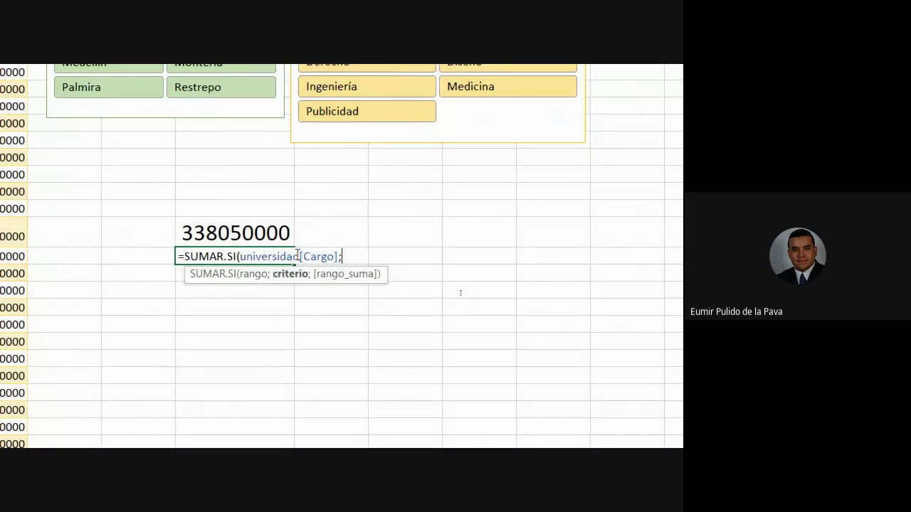
pyautogui.write('Docente')
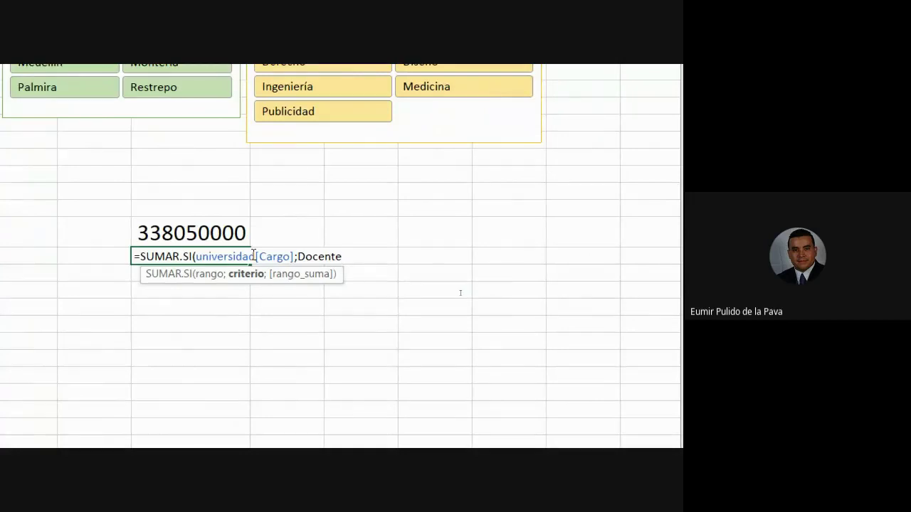
pyautogui.write(';')
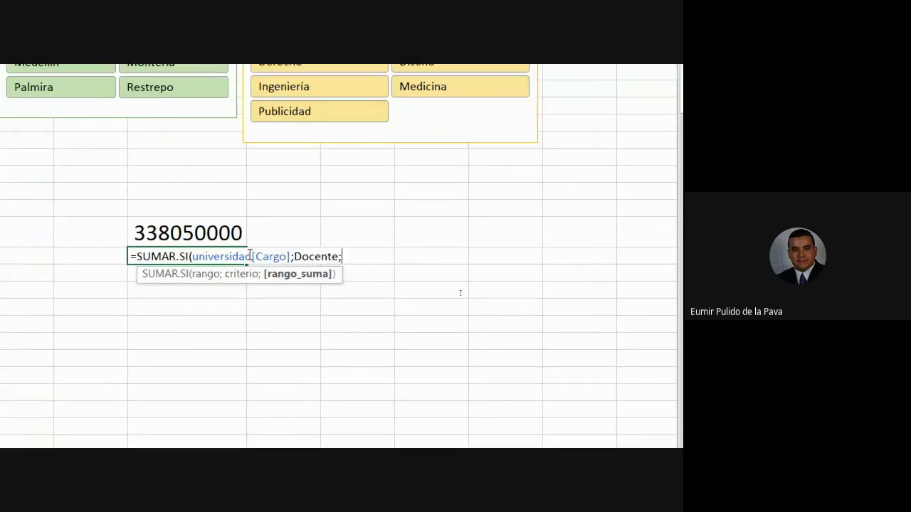
pyautogui.write('uni')
pyautogui.press('Down')
pyautogui.press('Down')
pyautogui.press('Down')
pyautogui.press('Down')
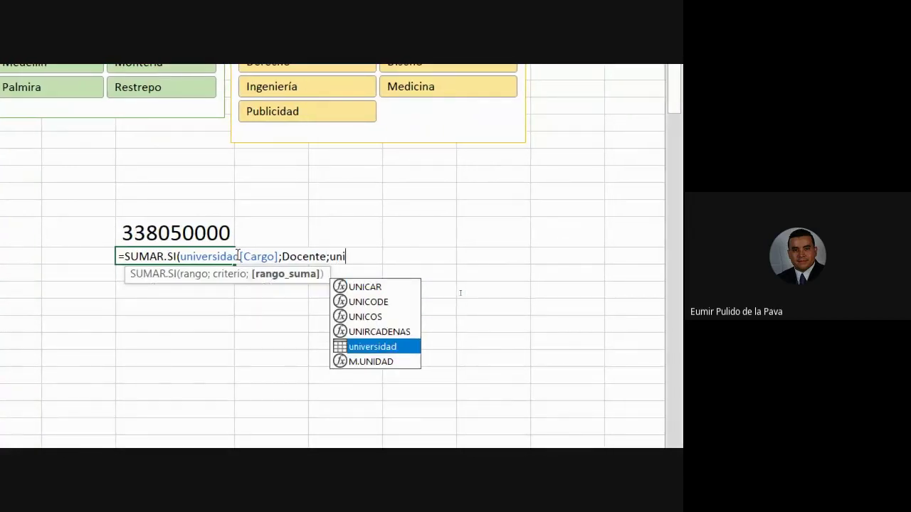
pyautogui.press('Tab')
pyautogui.write('[')
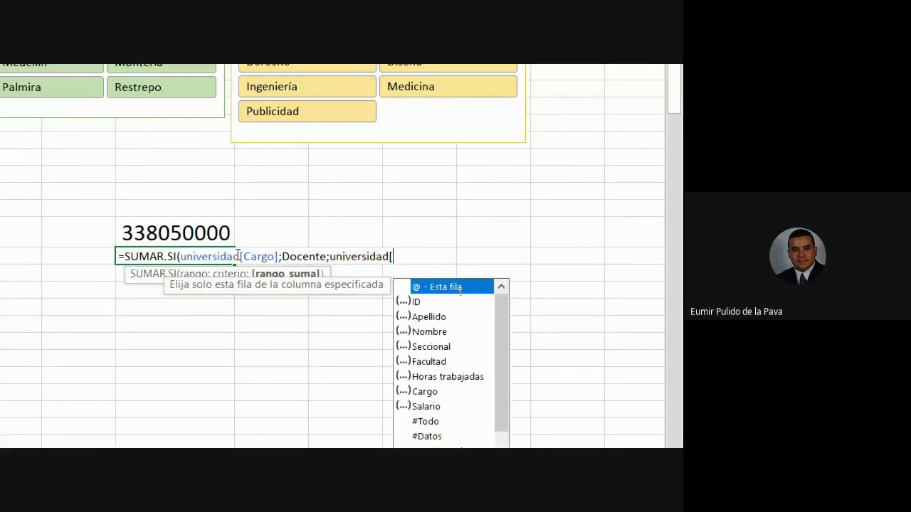
pyautogui.write('sa')
pyautogui.press('Tab')
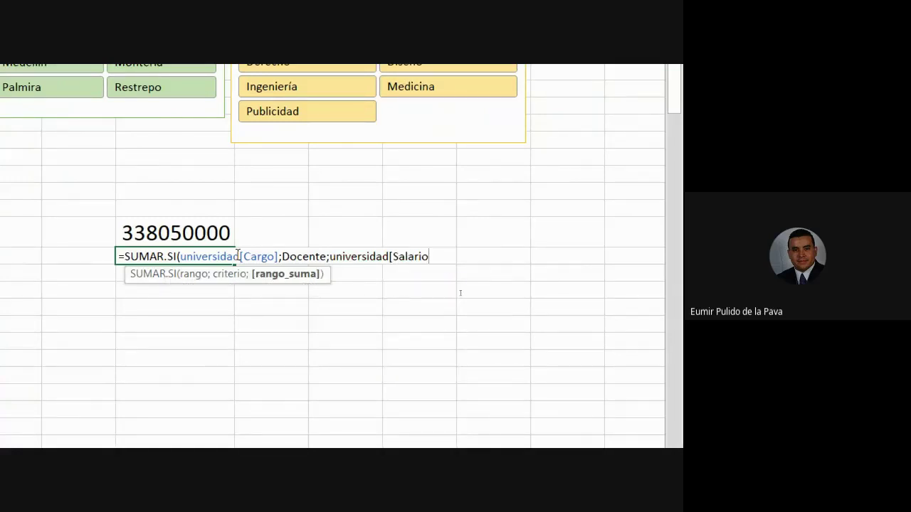
pyautogui.write(')')
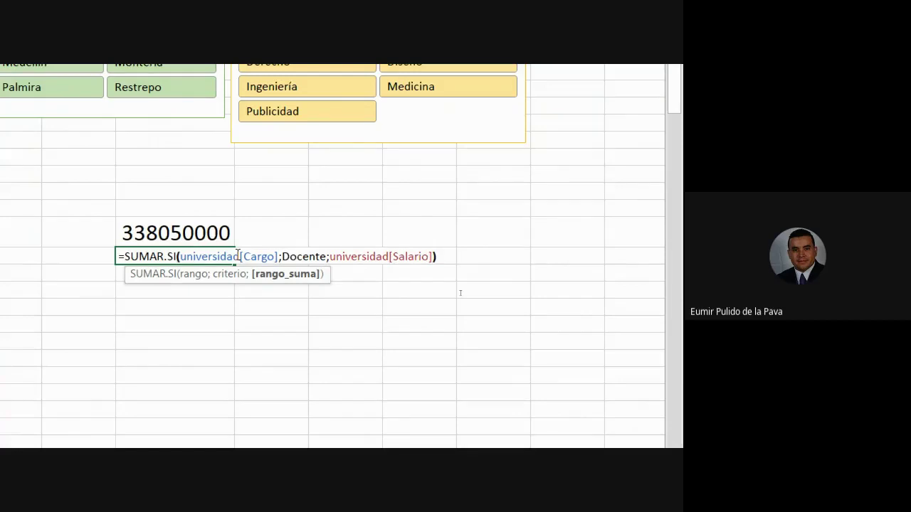
pyautogui.press('Return')
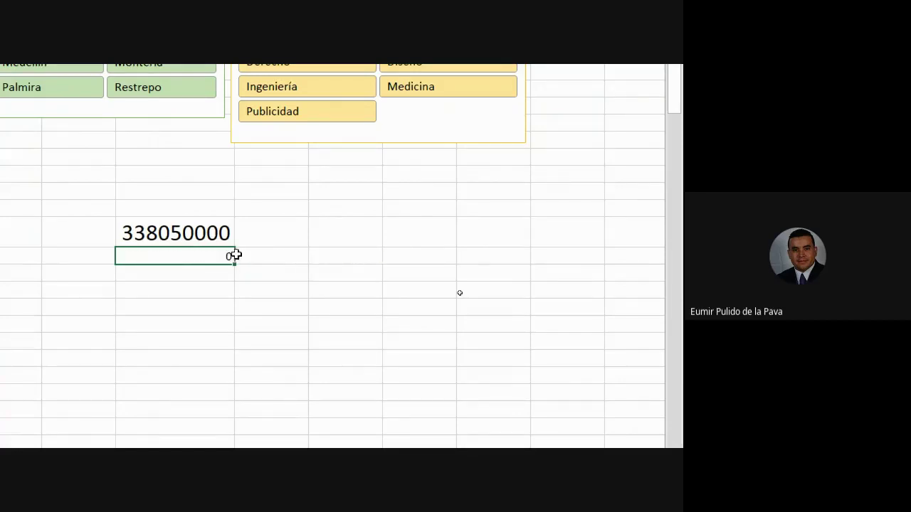
pyautogui.scroll(2, 460, 292)
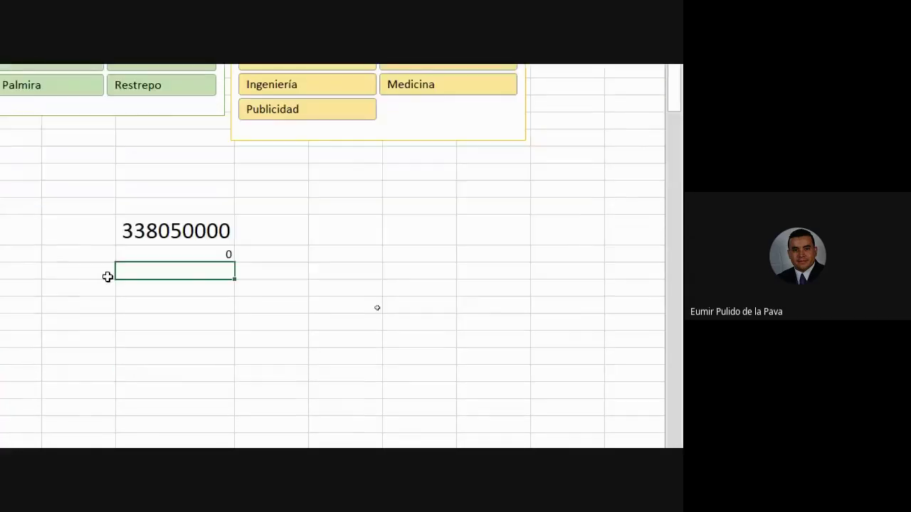
pyautogui.click(526, 349)
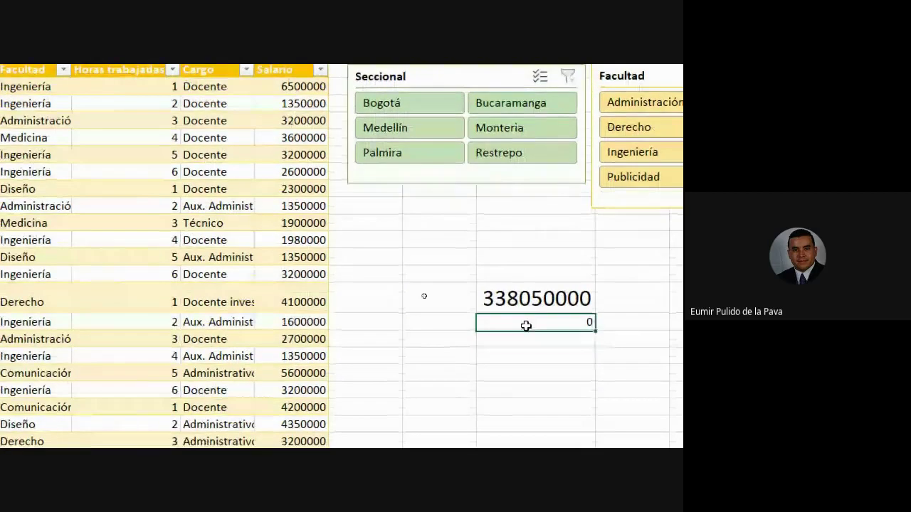
pyautogui.doubleClick(527, 349)
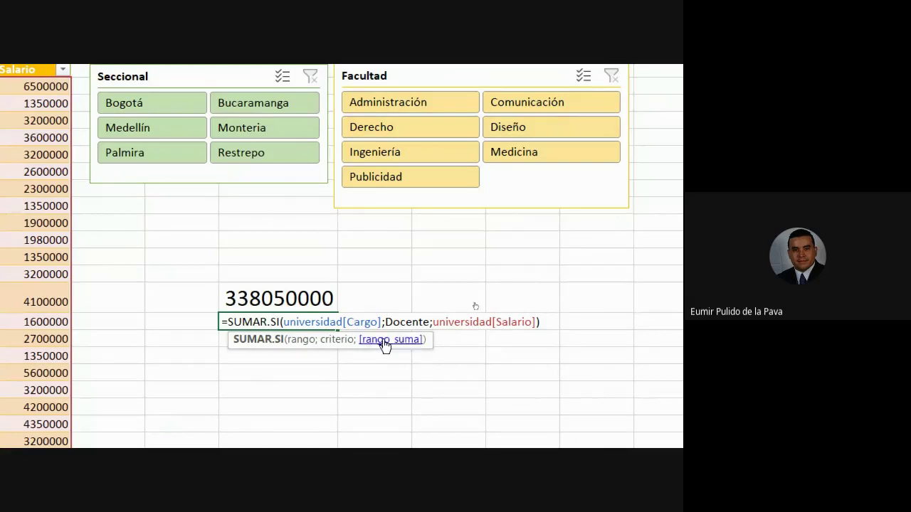
pyautogui.moveTo(281, 322); pyautogui.dragTo(553, 324)
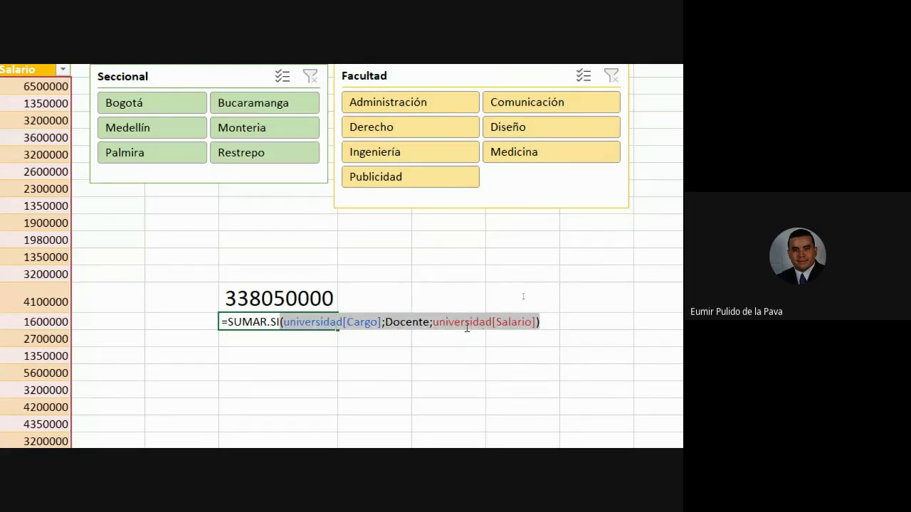
pyautogui.press('Return')
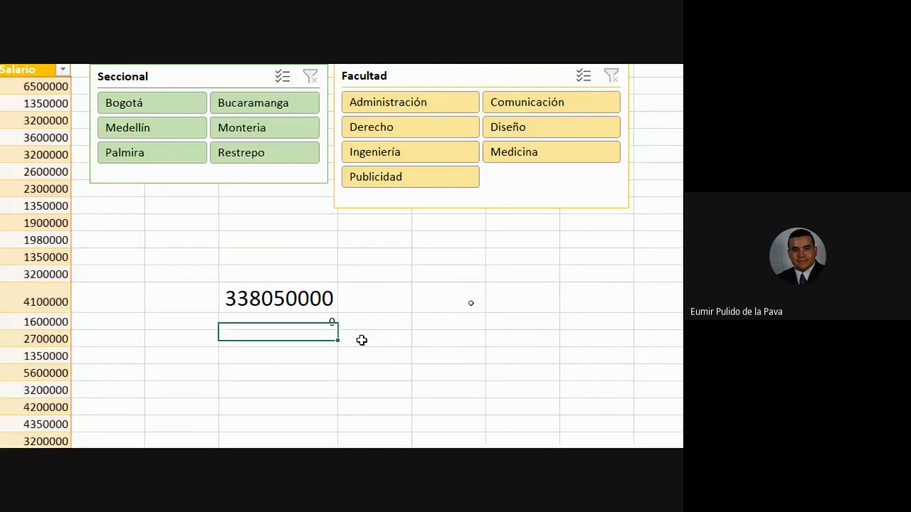
pyautogui.press('Up')
pyautogui.press('Up')
pyautogui.press('F2')
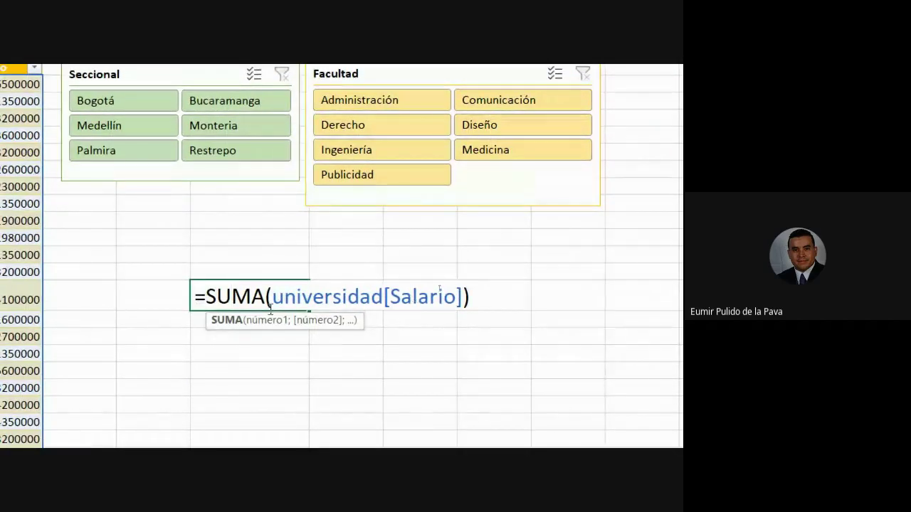
pyautogui.moveTo(271, 299); pyautogui.dragTo(461, 313)
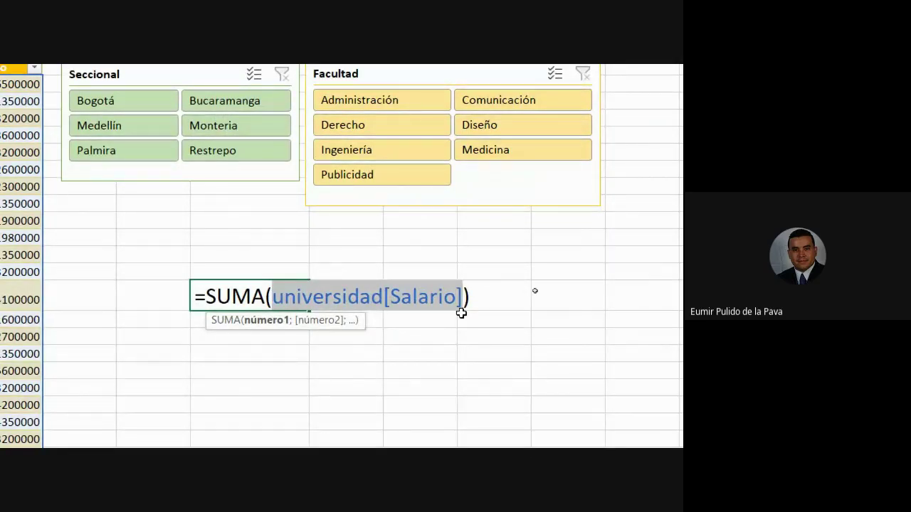
pyautogui.click(337, 296)
pyautogui.moveTo(275, 293); pyautogui.dragTo(382, 295)
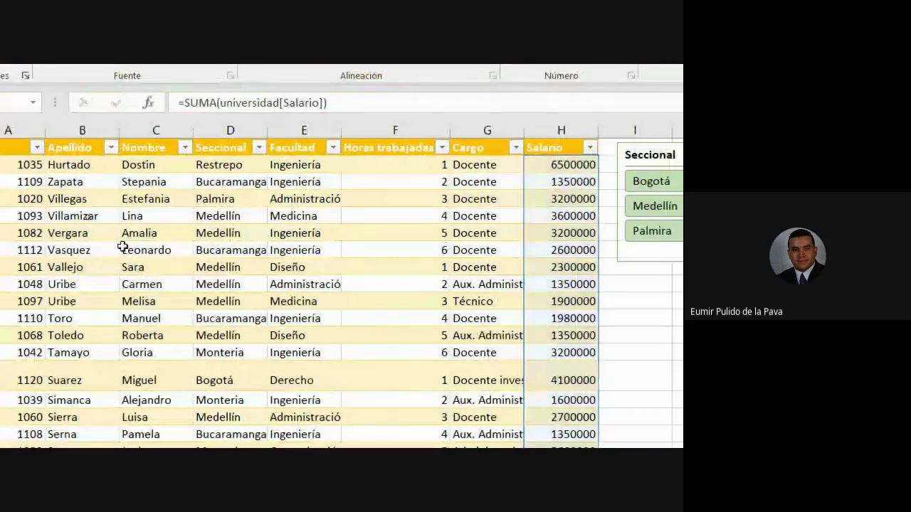
# Cancel the formula edit, check the universidad name on Table Design, and reset magnification to 100%
pyautogui.press('Escape')
pyautogui.click(183, 266)
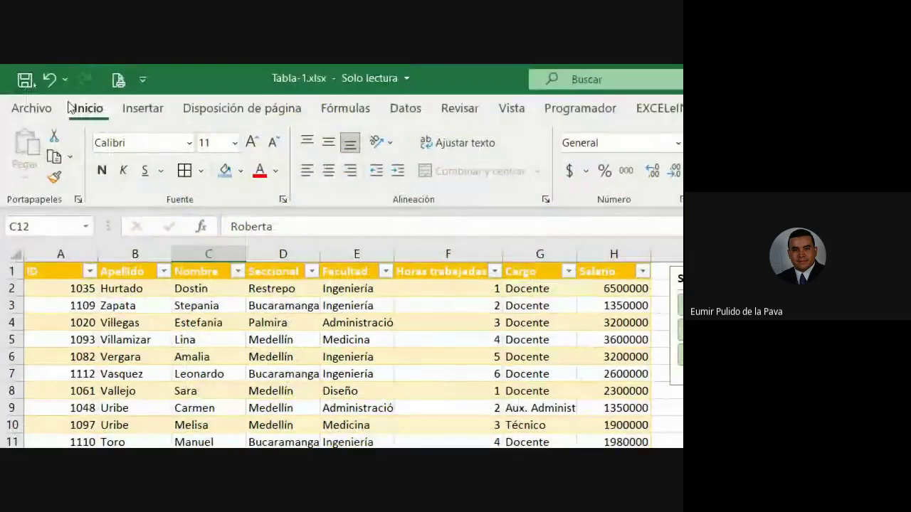
pyautogui.click(580, 109)
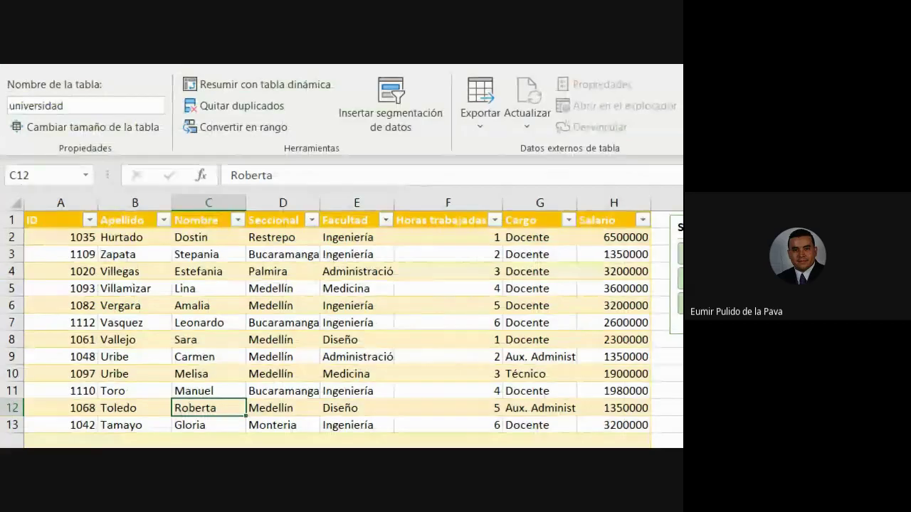
pyautogui.click(205, 288)
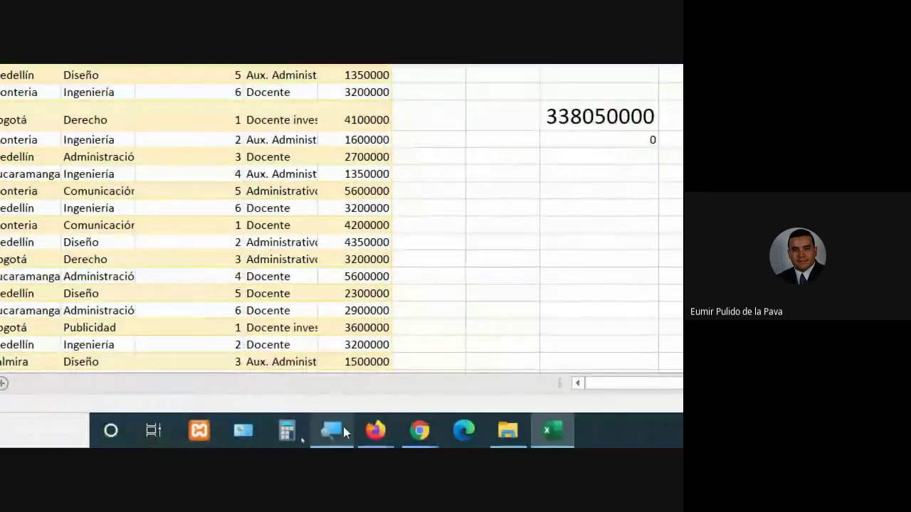
pyautogui.click(344, 432)
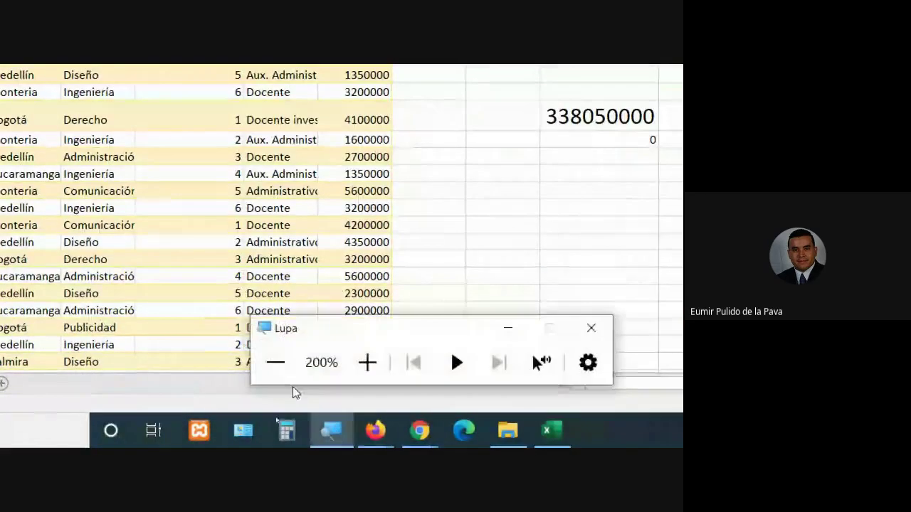
pyautogui.click(278, 363)
pyautogui.moveTo(336, 441)
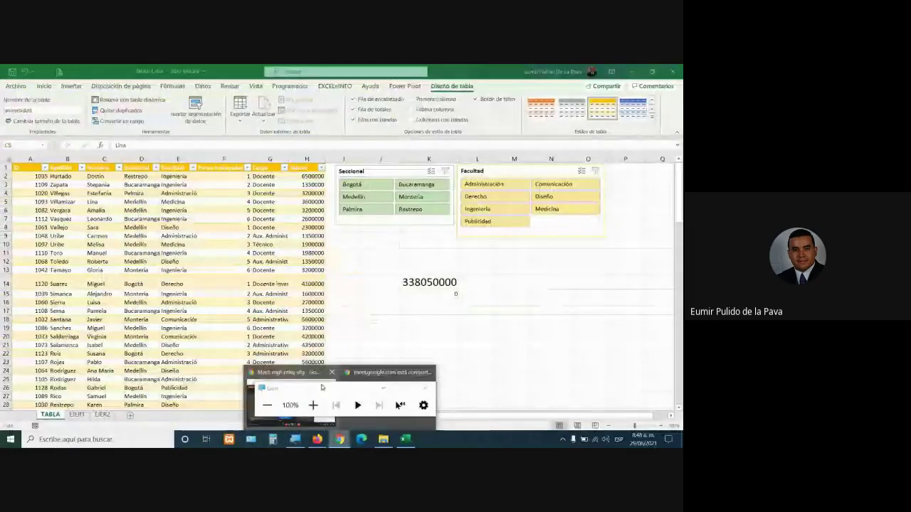
pyautogui.click(292, 374)
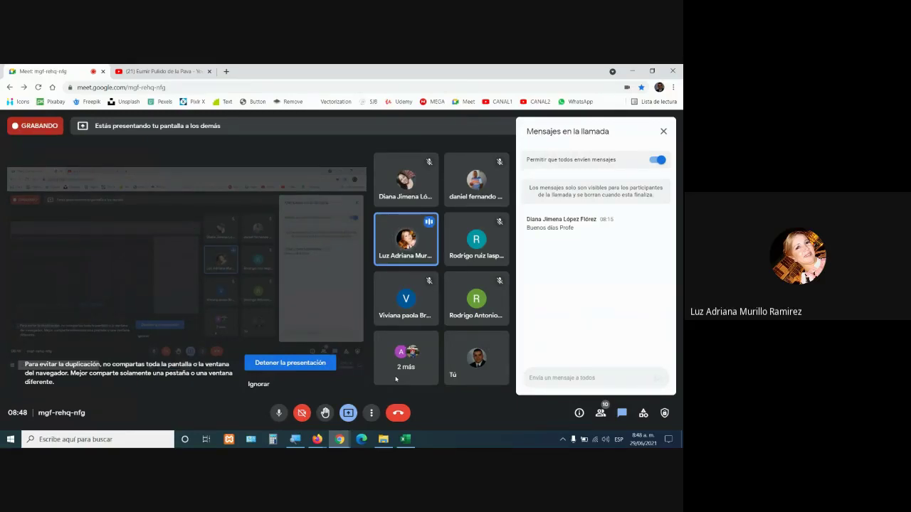
pyautogui.click(405, 439)
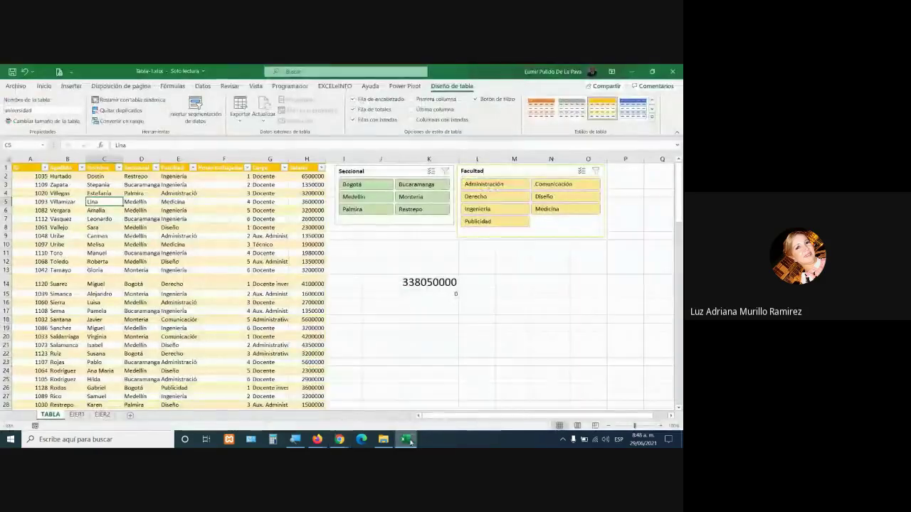
pyautogui.click(226, 283)
# Insert a column chart with Alt+F1, enlarge it under the slicers, then go to EJER1
pyautogui.hotkey('alt', 'F1')
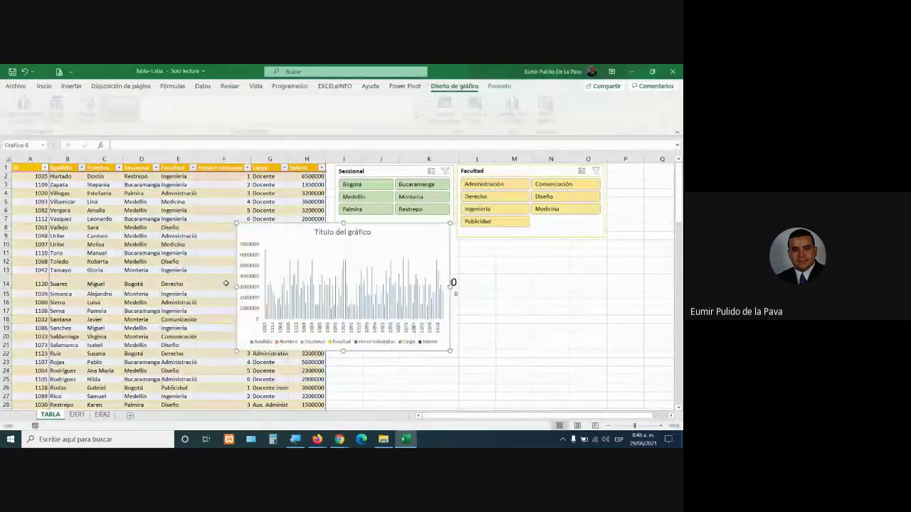
pyautogui.moveTo(297, 229); pyautogui.dragTo(385, 254)
pyautogui.moveTo(567, 369); pyautogui.dragTo(631, 386)
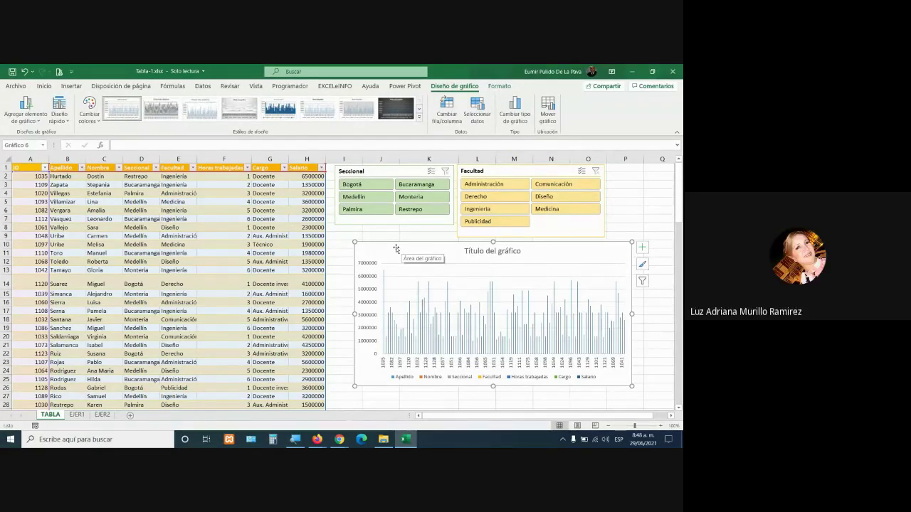
pyautogui.click(337, 243)
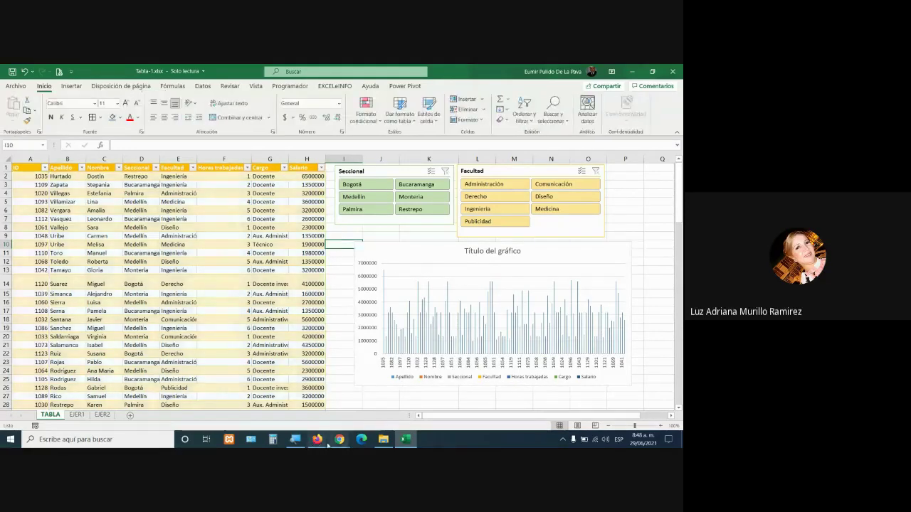
pyautogui.moveTo(394, 246); pyautogui.dragTo(256, 246)
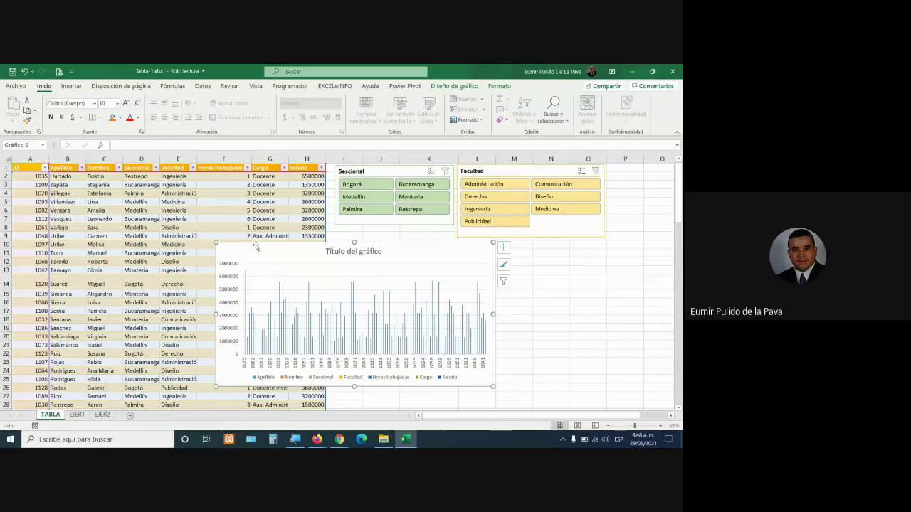
pyautogui.moveTo(256, 246); pyautogui.dragTo(425, 255)
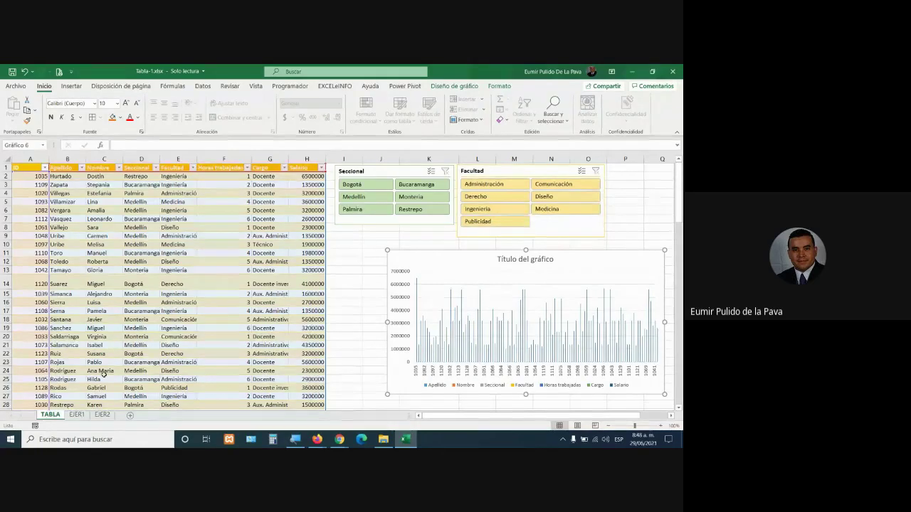
pyautogui.click(76, 415)
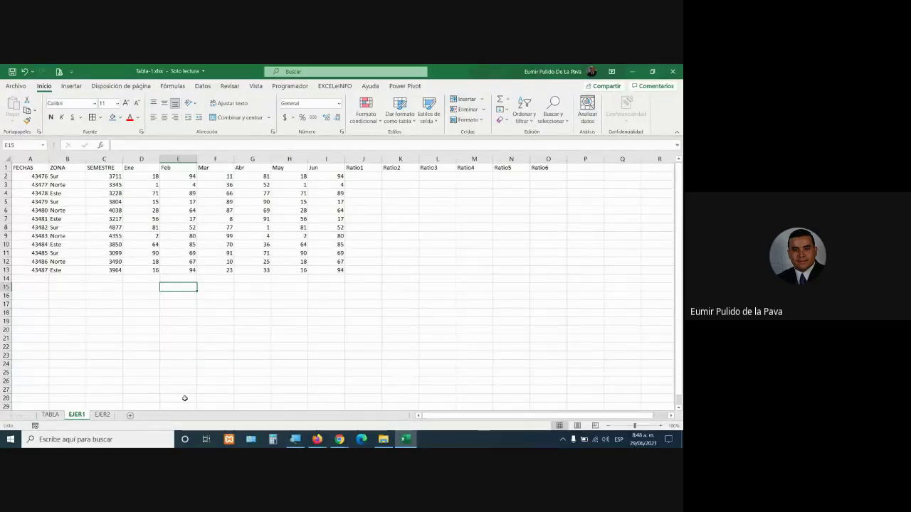
# Copy the EJER1 data block A1:O13 and paste it at A17
pyautogui.moveTo(21, 167); pyautogui.dragTo(547, 270)
pyautogui.hotkey('ctrl', 'c')
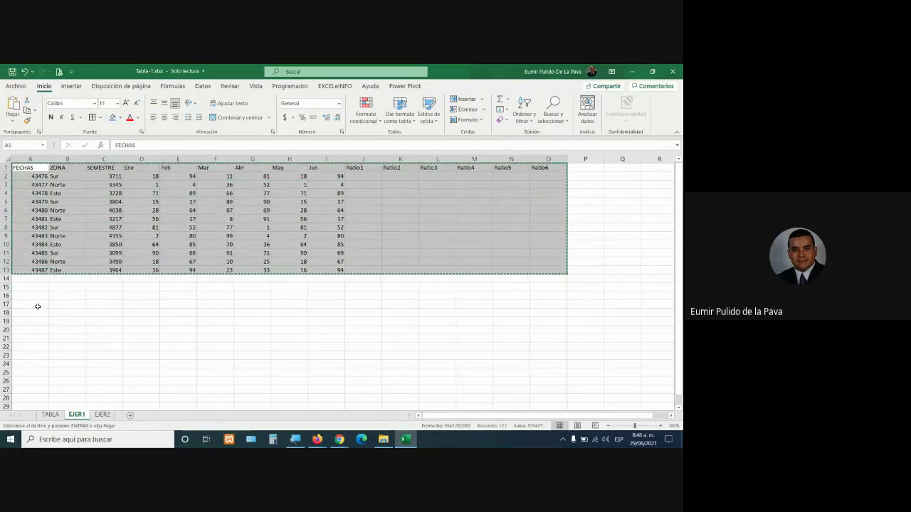
pyautogui.click(38, 305)
pyautogui.hotkey('ctrl', 'v')
pyautogui.scroll(-1, 270, 342)
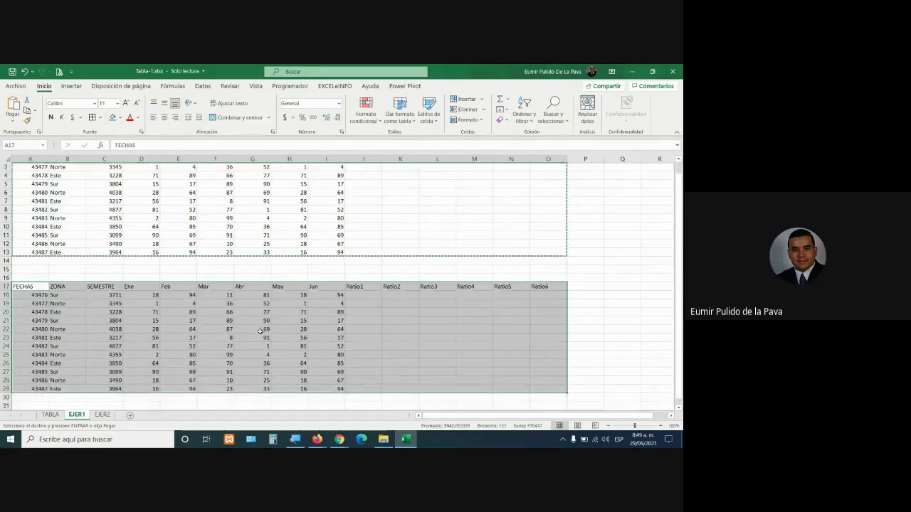
pyautogui.scroll(1, 269, 343)
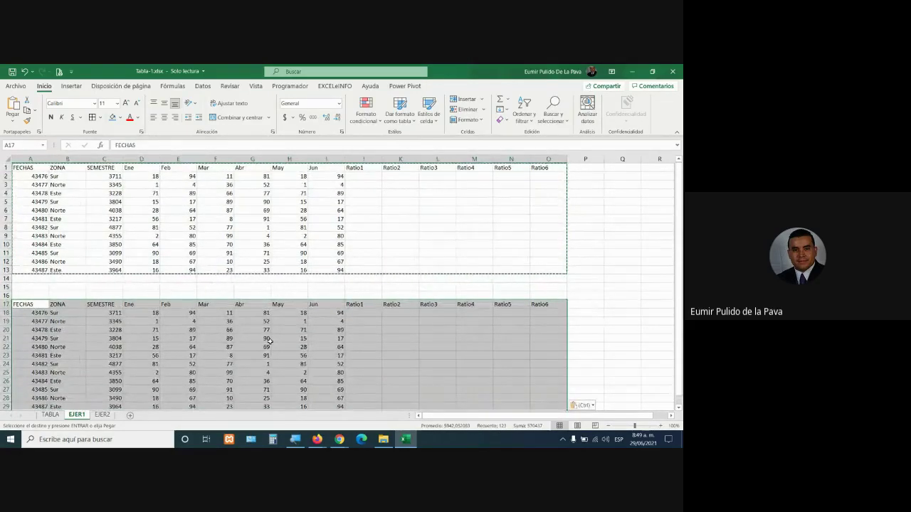
# Flip between TABLA and EJER1, then select the FECHAS values of both tables
pyautogui.click(49, 415)
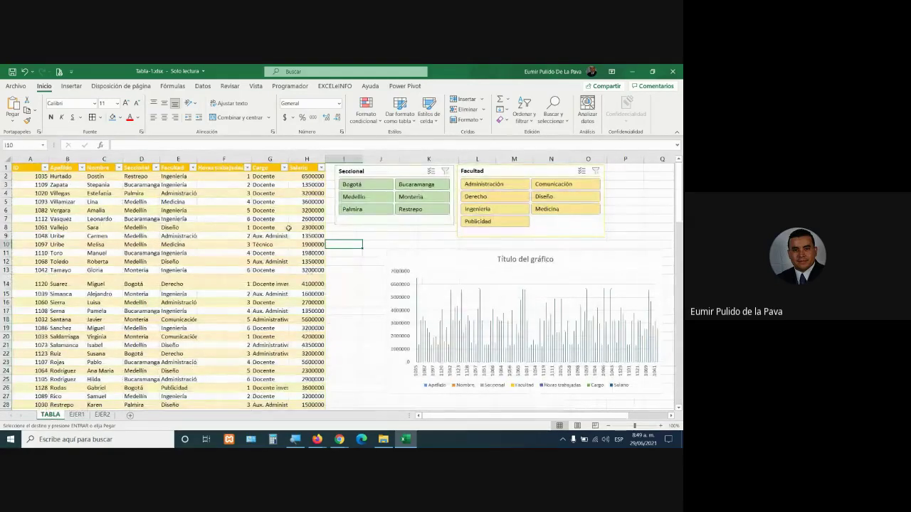
pyautogui.click(77, 415)
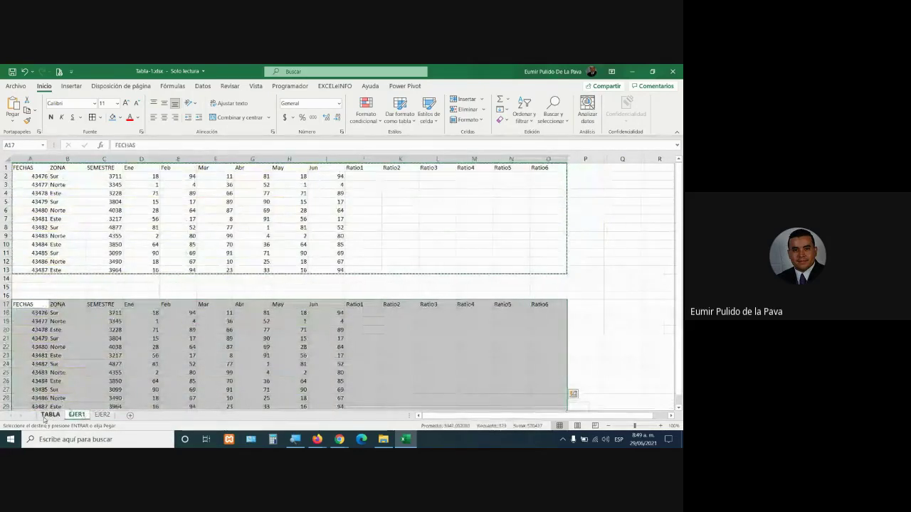
pyautogui.click(47, 416)
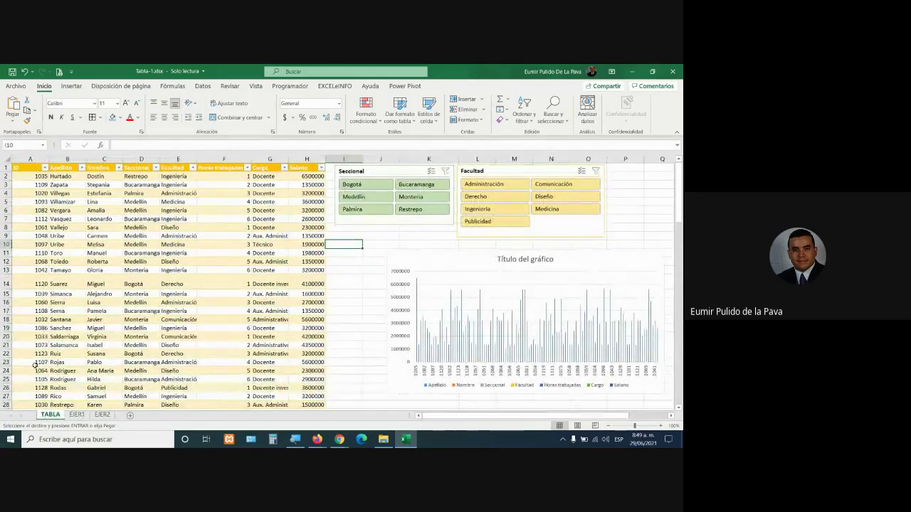
pyautogui.click(77, 414)
pyautogui.scroll(-2, 213, 299)
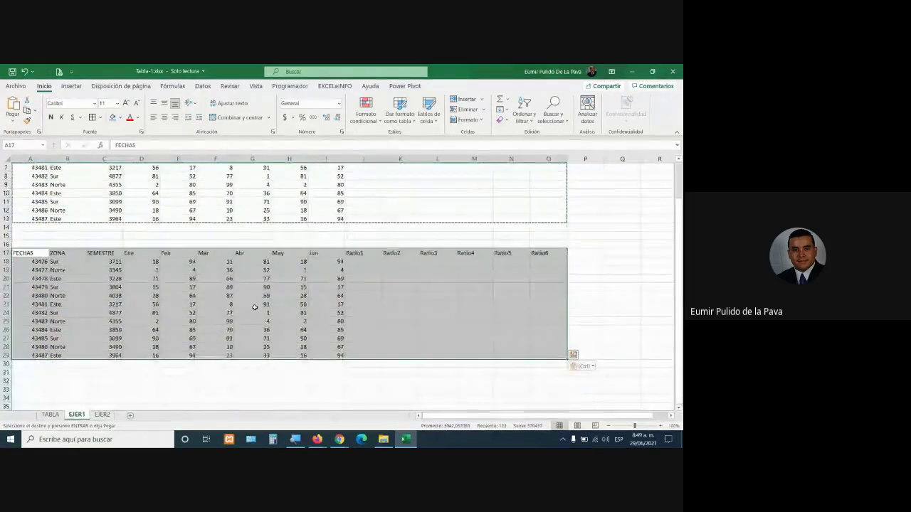
pyautogui.scroll(2, 24, 256)
pyautogui.moveTo(30, 177); pyautogui.dragTo(26, 271)
pyautogui.moveTo(35, 311); pyautogui.dragTo(32, 330)
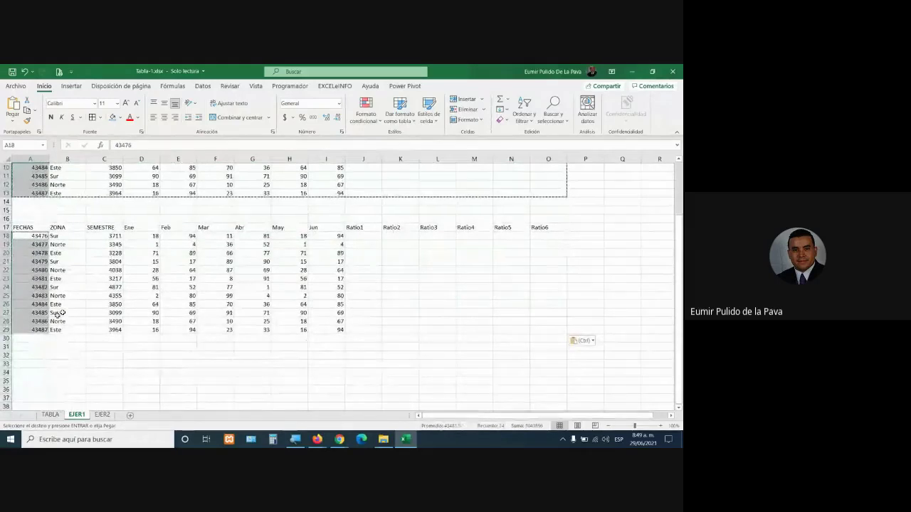
# Format both FECHAS ranges as Fecha corta, showing dates like 11/01/2019
pyautogui.click(339, 105)
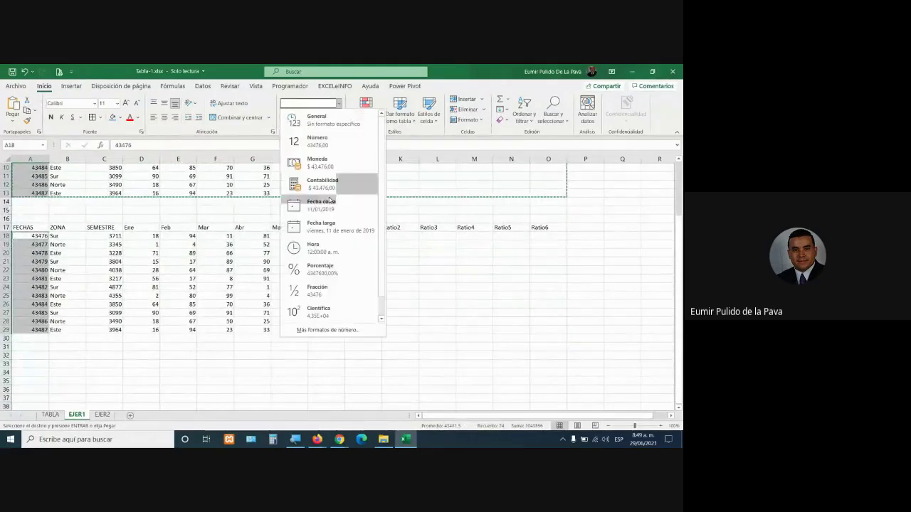
pyautogui.click(306, 206)
pyautogui.scroll(3, 312, 182)
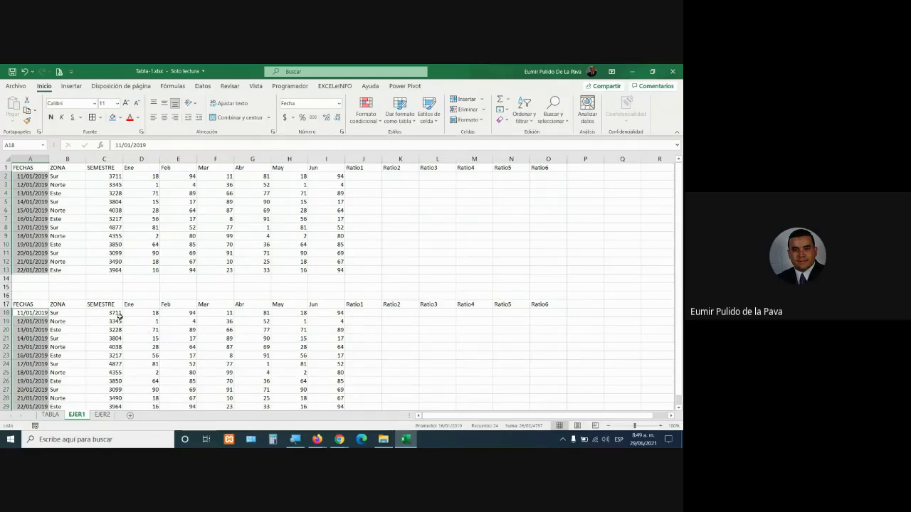
# Give the lower table's Ene–Jun values D18:I29 a light green fill
pyautogui.moveTo(111, 313); pyautogui.dragTo(107, 407)
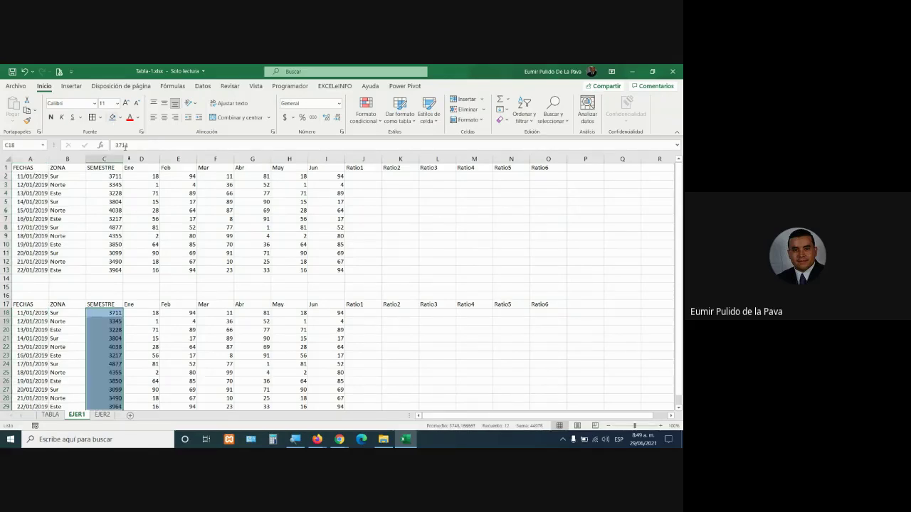
pyautogui.moveTo(157, 313); pyautogui.dragTo(319, 383)
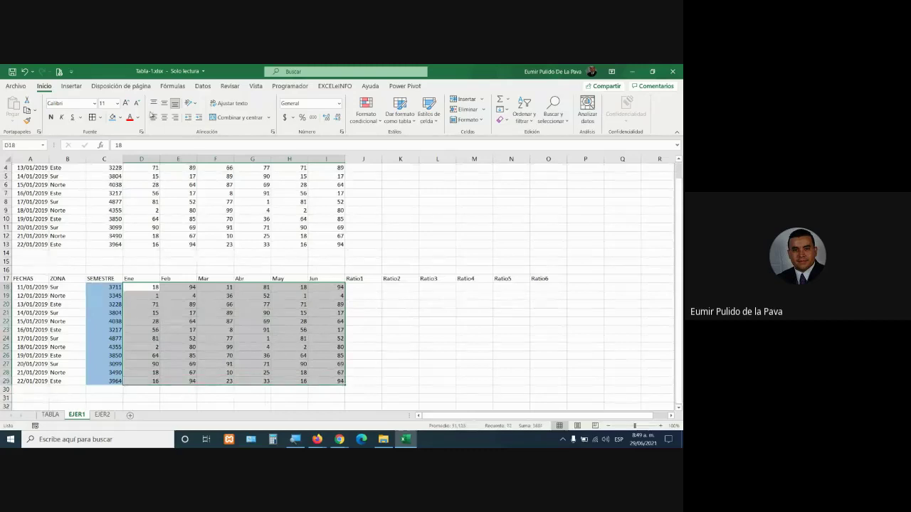
pyautogui.click(119, 118)
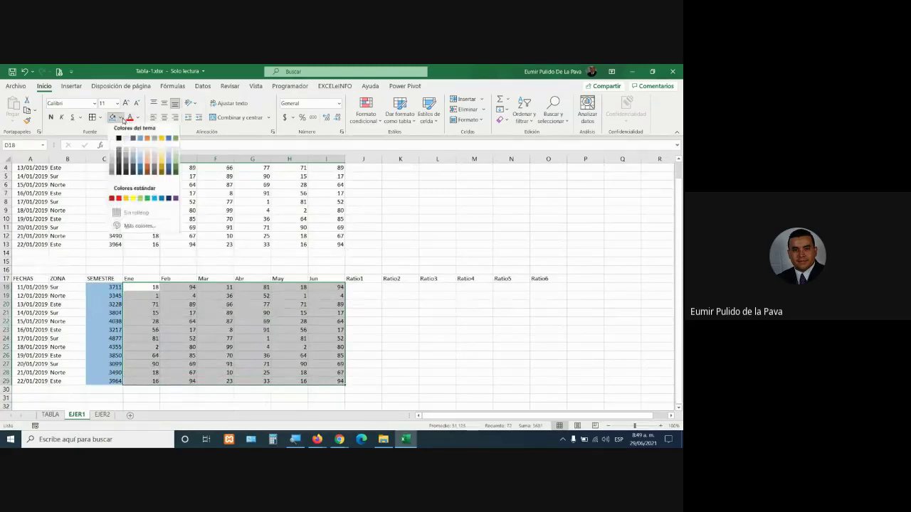
pyautogui.click(172, 161)
pyautogui.click(358, 288)
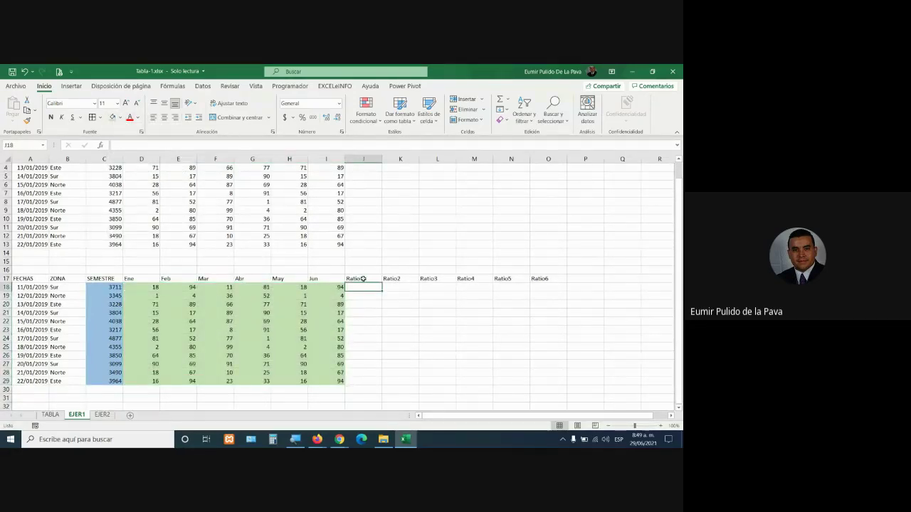
# Enter =C18/D18 in Ratio1 cell J18
pyautogui.write('=')
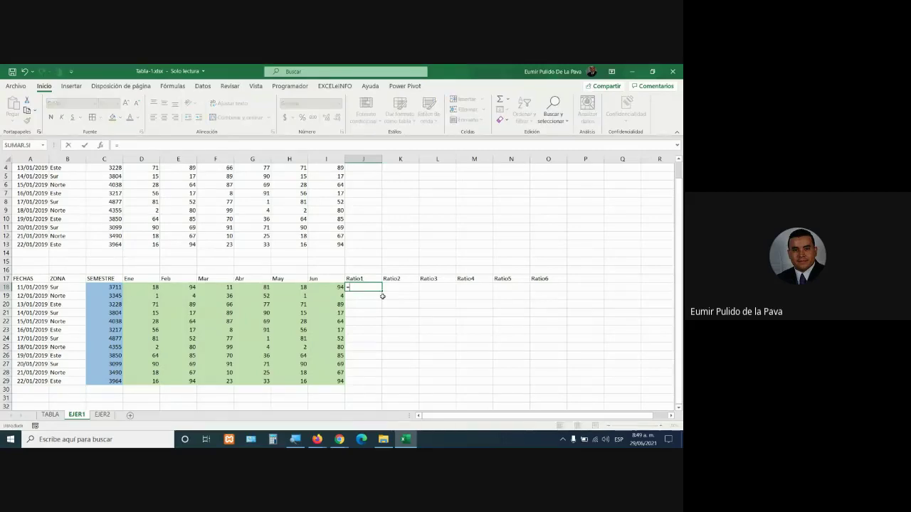
pyautogui.click(108, 287)
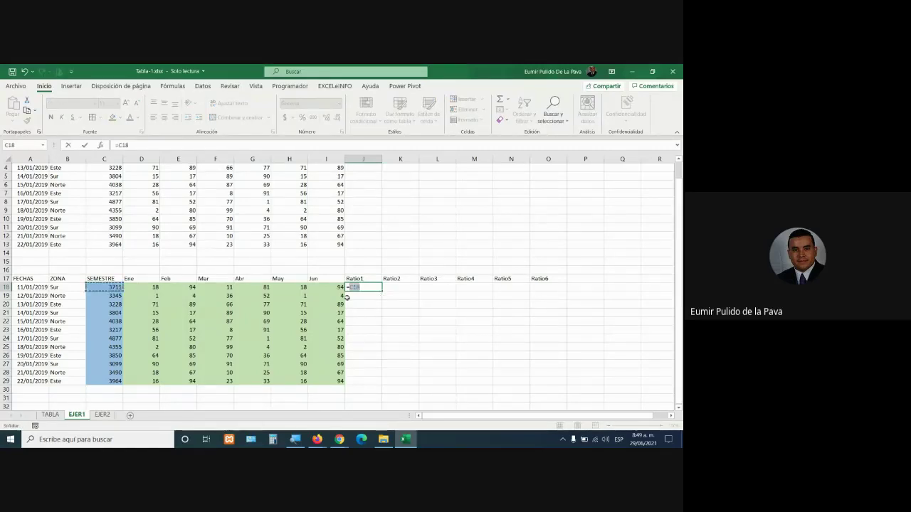
pyautogui.write('/')
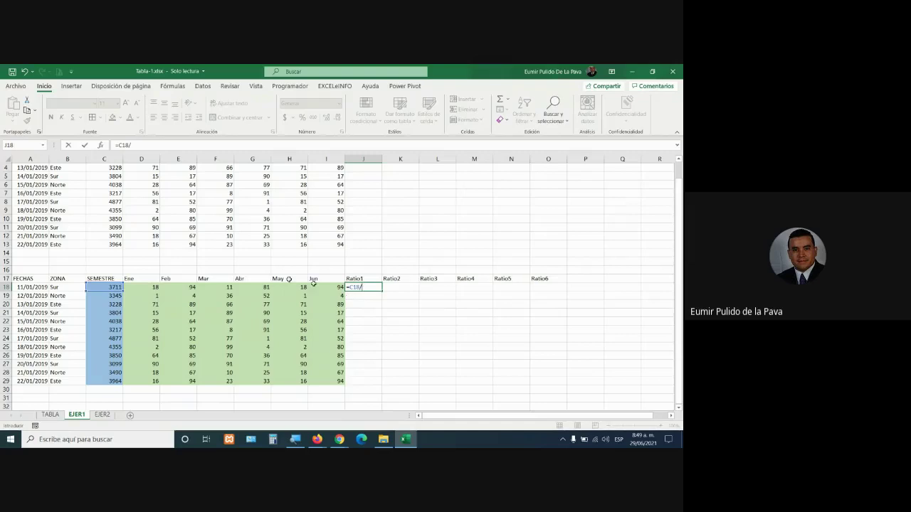
pyautogui.click(148, 288)
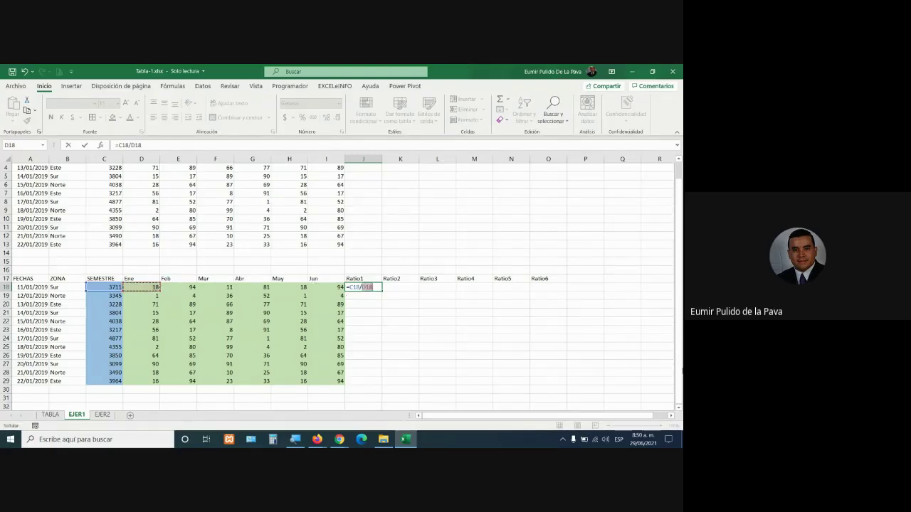
pyautogui.press('Return')
# Format J18 as a bold two-decimal Number showing 206,17, and zoom the sheet in
pyautogui.click(361, 286)
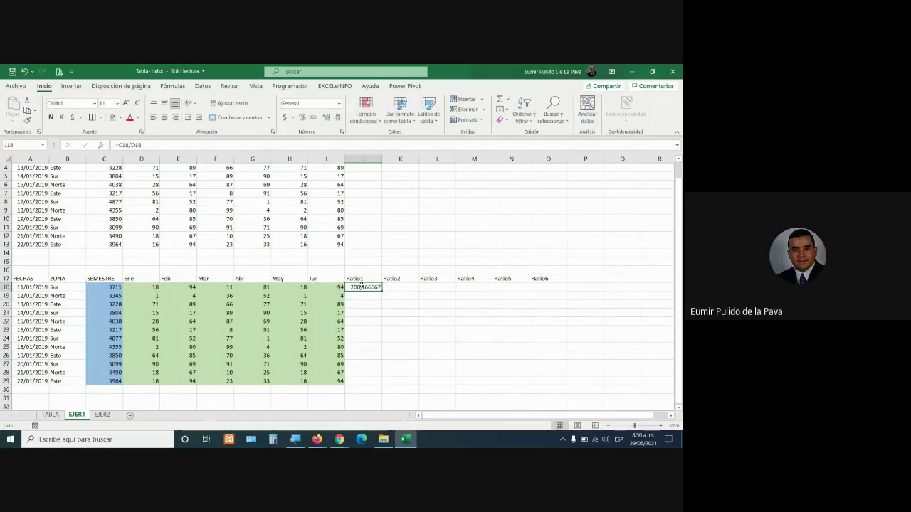
pyautogui.click(338, 117)
pyautogui.click(338, 117)
pyautogui.click(338, 118)
pyautogui.click(50, 117)
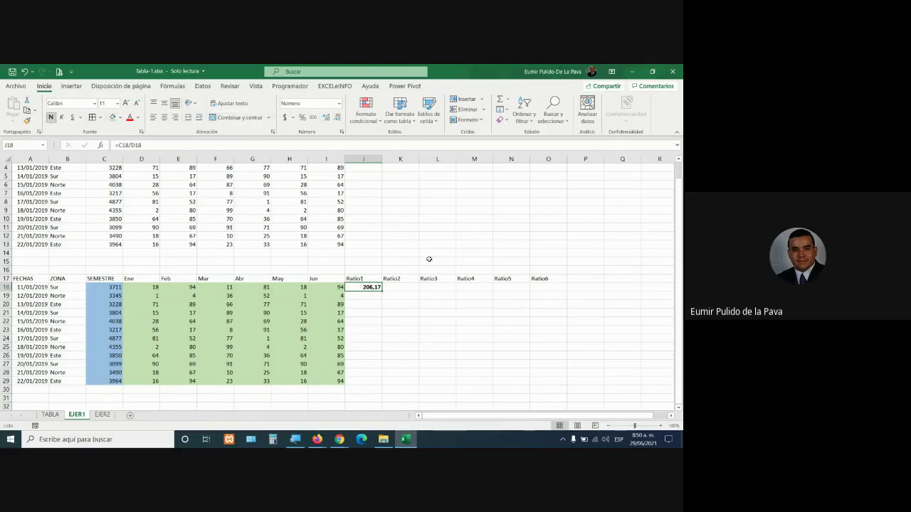
pyautogui.click(664, 426)
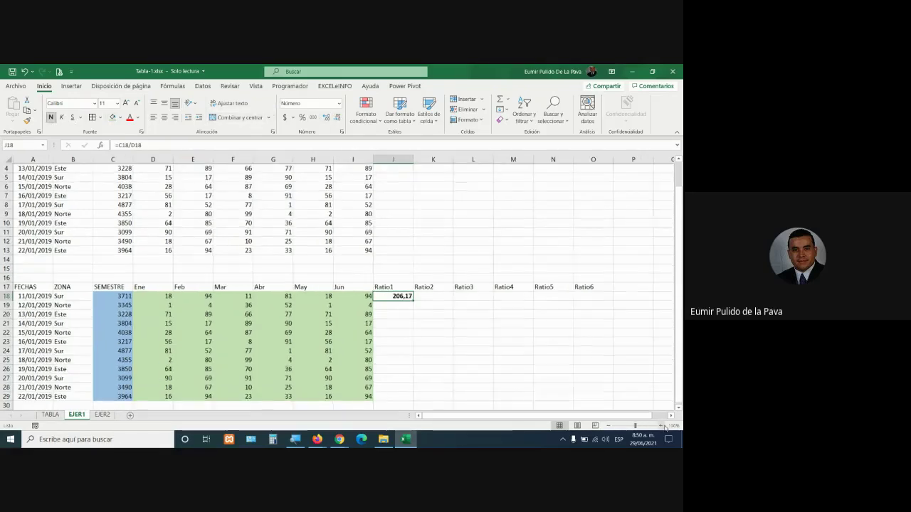
pyautogui.click(664, 425)
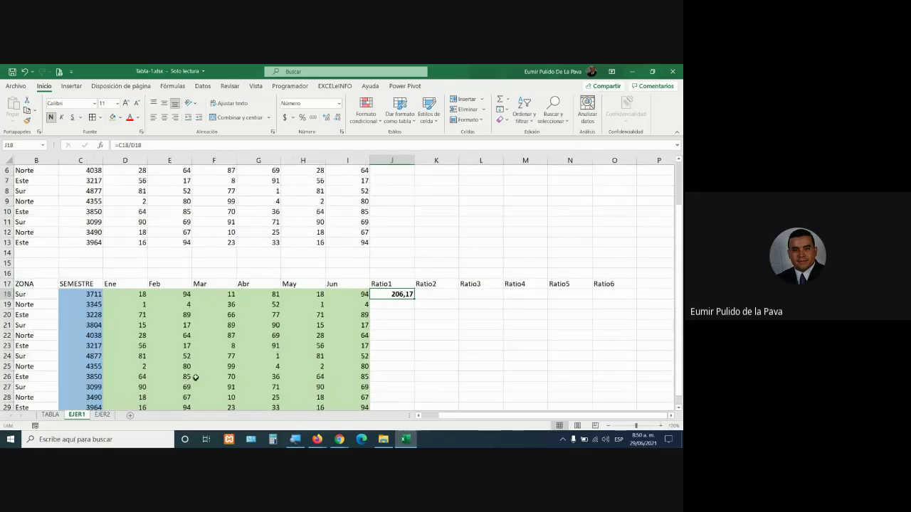
pyautogui.scroll(-2, 245, 365)
# Raise J18's font to 16 points and pick up its formatting with Format Painter
pyautogui.press('F2')
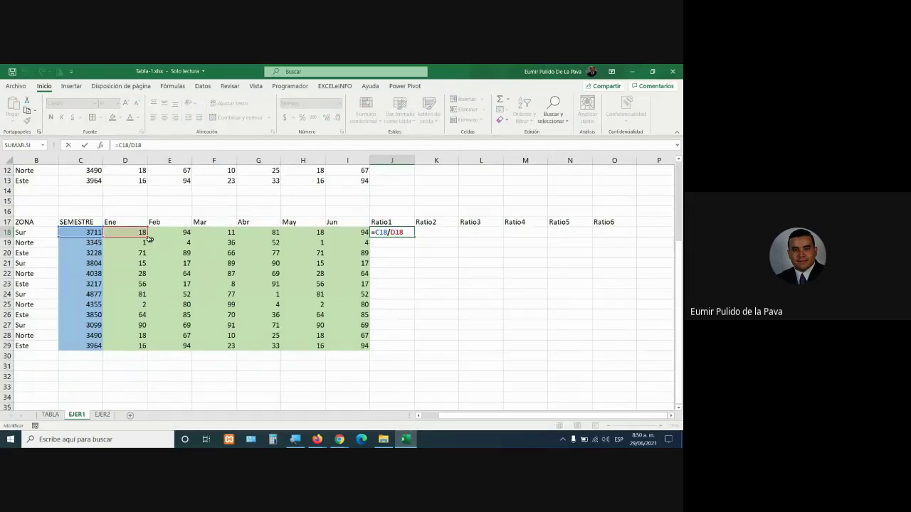
pyautogui.click(444, 232)
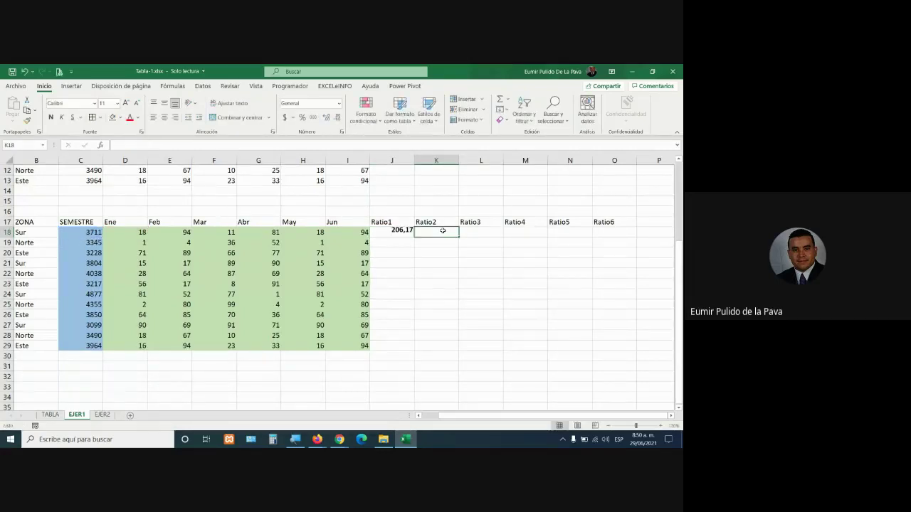
pyautogui.doubleClick(392, 233)
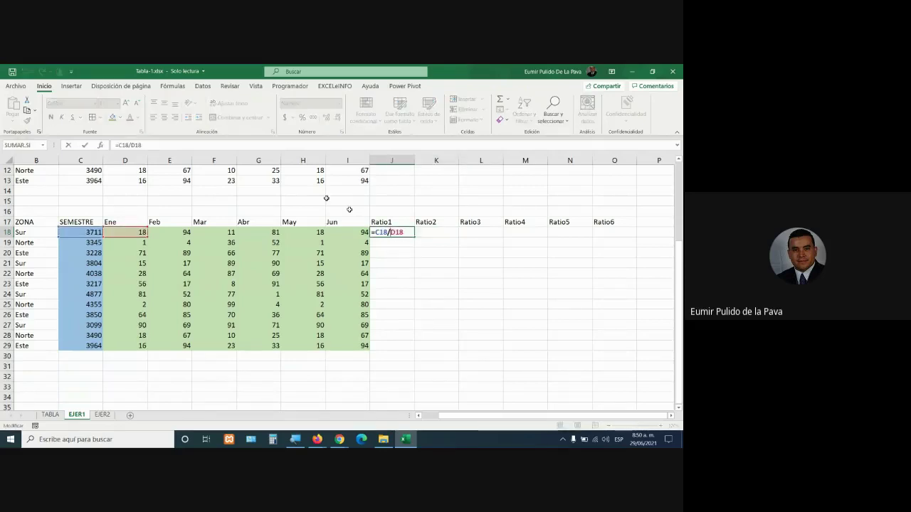
pyautogui.press('Escape')
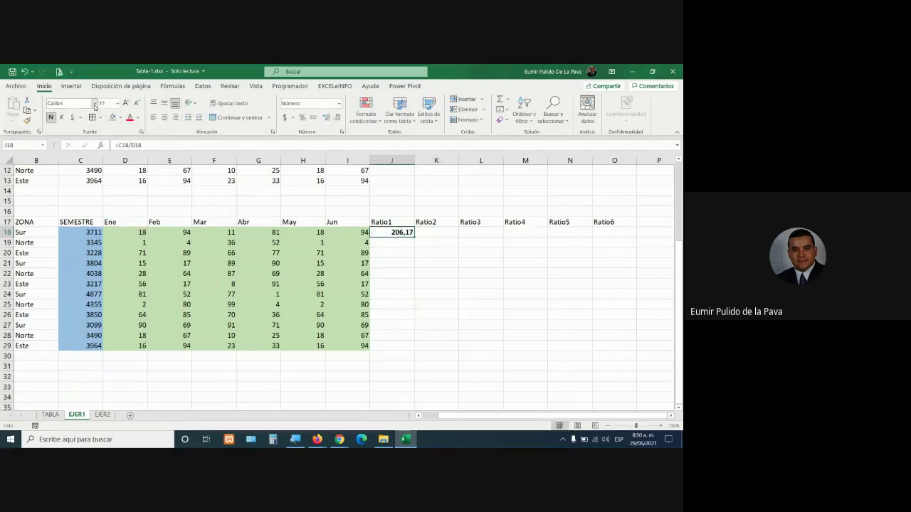
pyautogui.click(126, 104)
pyautogui.click(125, 104)
pyautogui.click(125, 104)
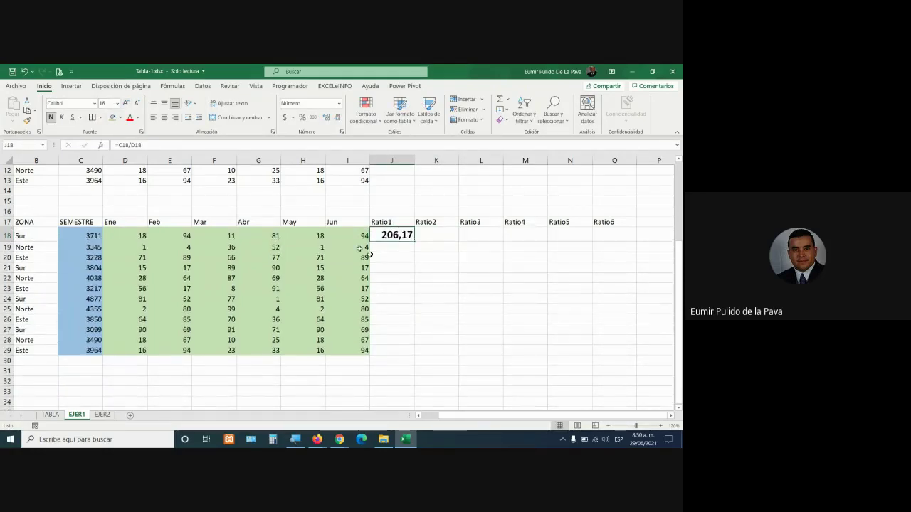
pyautogui.click(27, 120)
# Copy J18's formatting onto K18:O18 and enter =C18/E18 in Ratio2 cell K18
pyautogui.moveTo(437, 238); pyautogui.dragTo(608, 235)
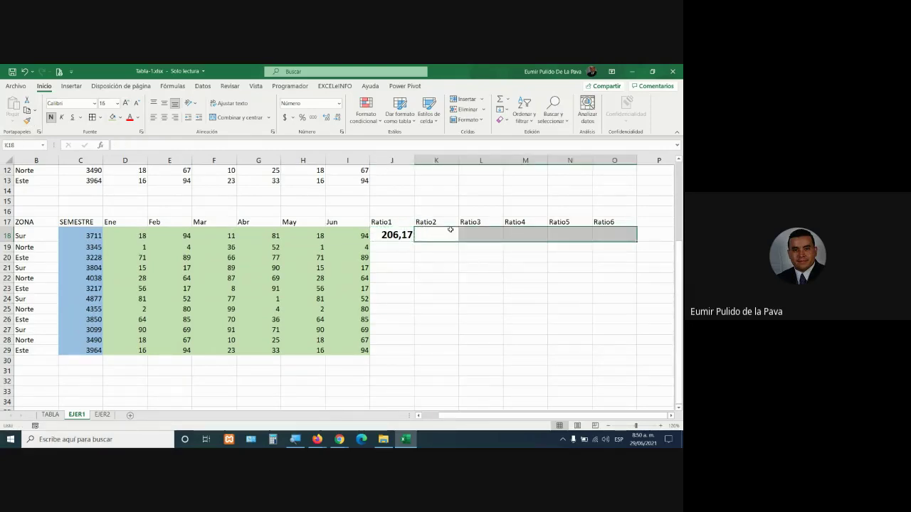
pyautogui.click(445, 234)
pyautogui.write('=')
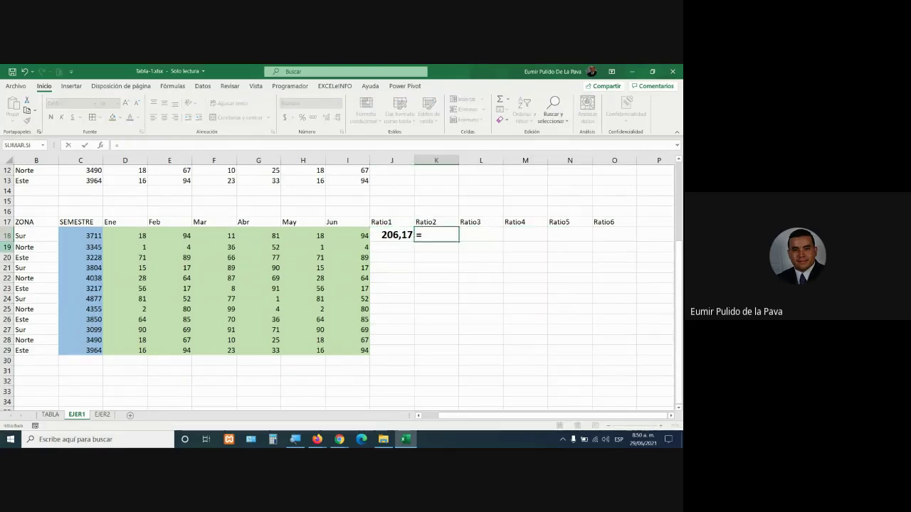
pyautogui.click(85, 233)
pyautogui.write('/')
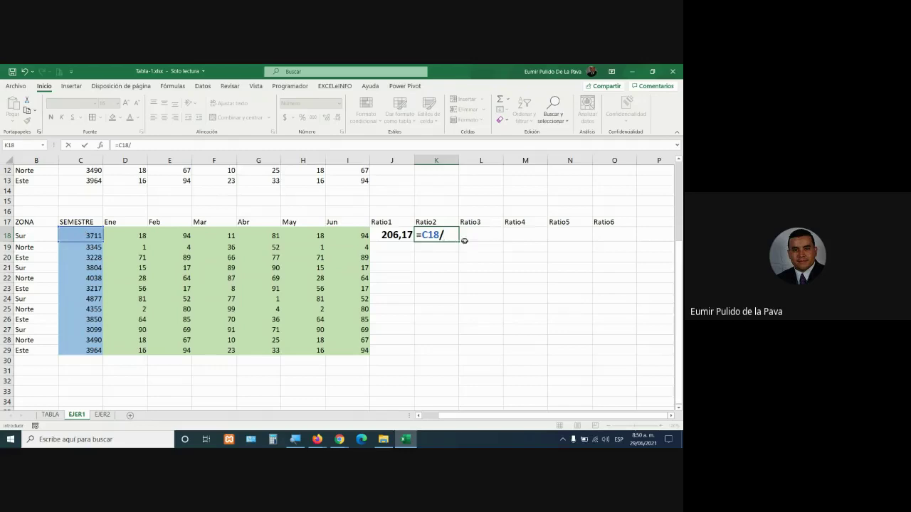
pyautogui.click(174, 236)
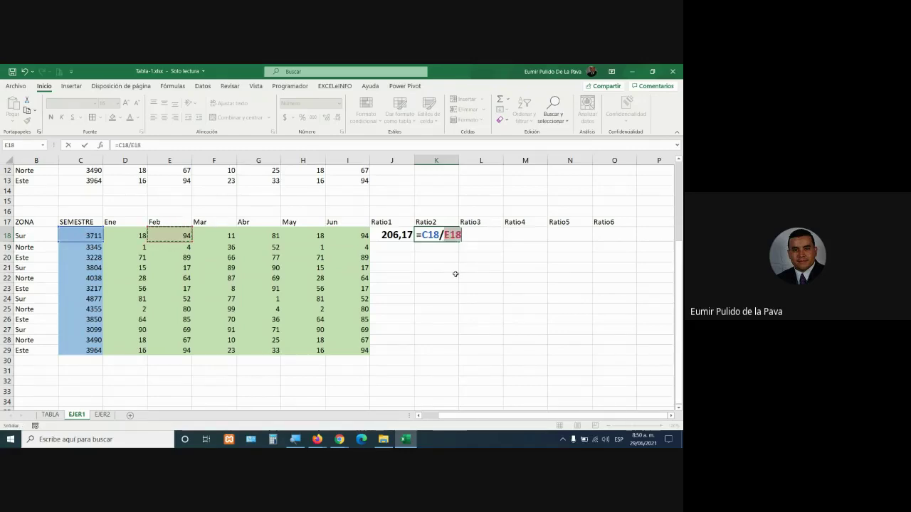
pyautogui.press('Return')
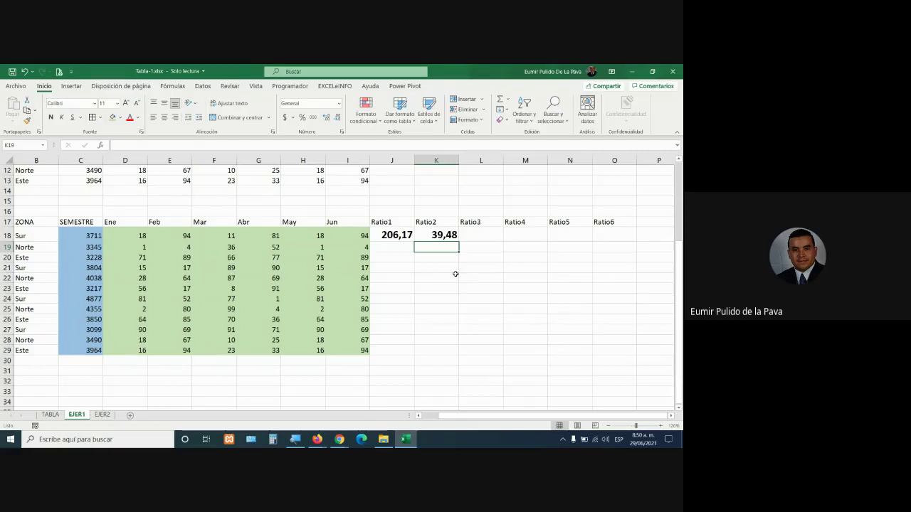
# Step through L18:O18, then review J18's Ratio1 formula without changing it
pyautogui.click(479, 234)
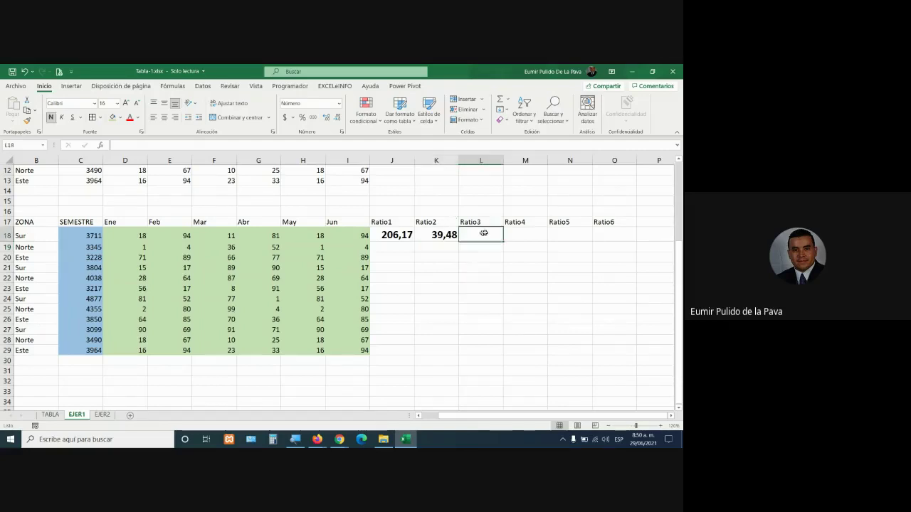
pyautogui.click(529, 233)
pyautogui.click(572, 232)
pyautogui.press('Right')
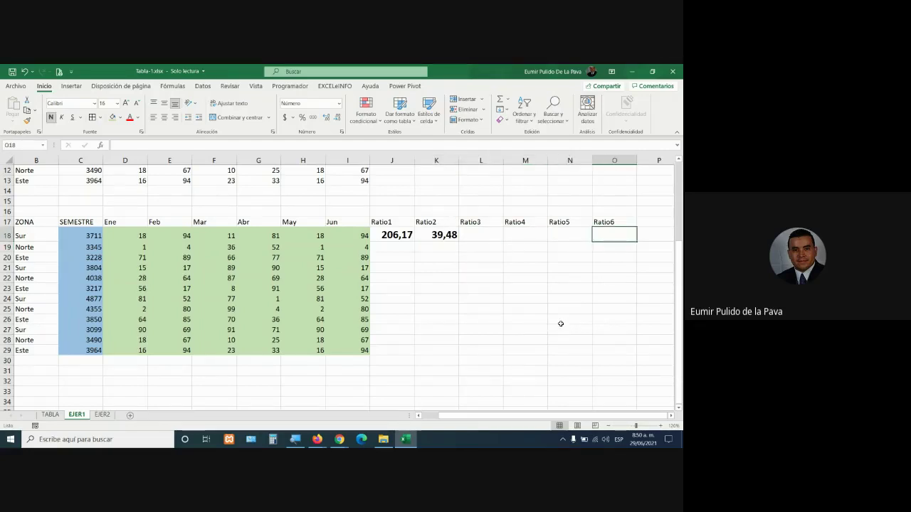
pyautogui.click(405, 236)
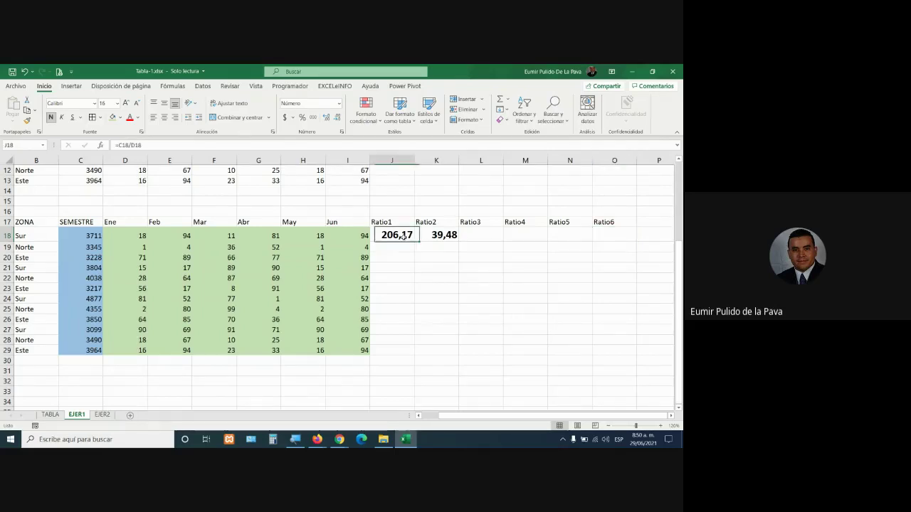
pyautogui.doubleClick(404, 235)
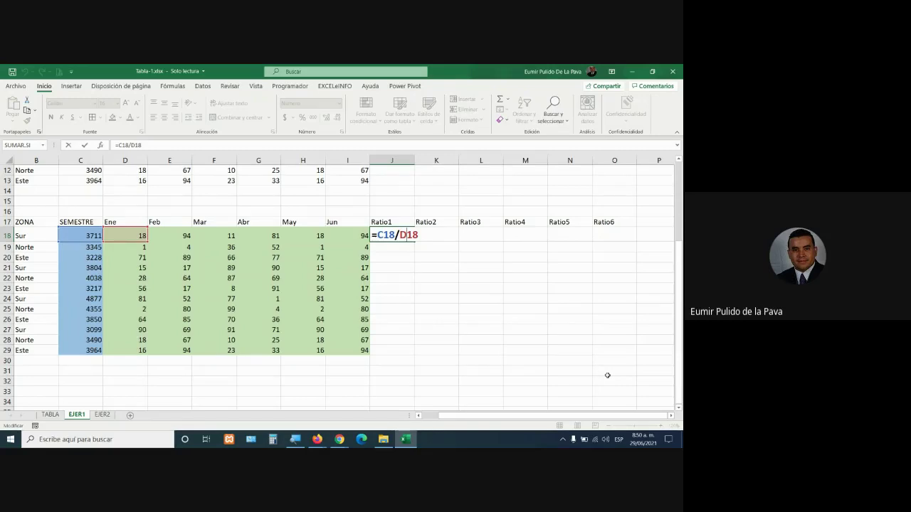
pyautogui.press('Return')
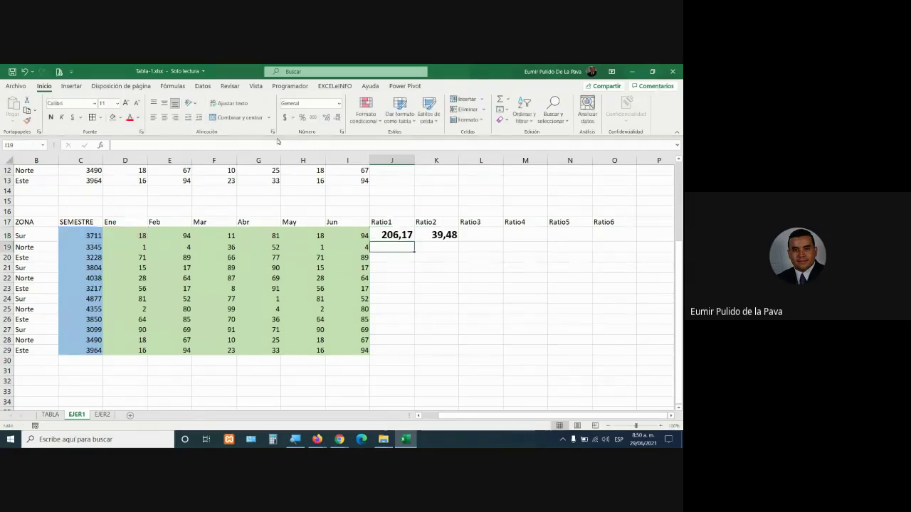
# Clear K18's Ratio2 result and recheck J18's formula, still showing 206,17
pyautogui.click(439, 235)
pyautogui.press('Delete')
pyautogui.click(407, 238)
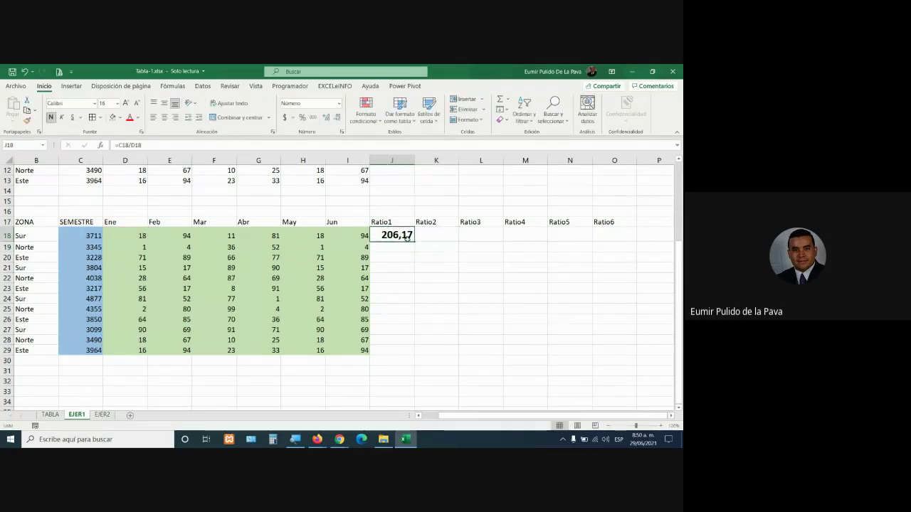
pyautogui.doubleClick(407, 238)
pyautogui.press('Return')
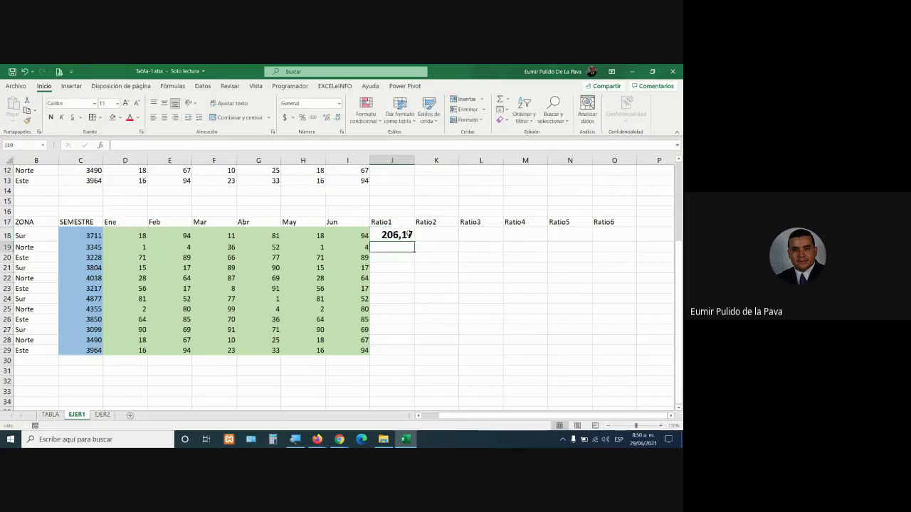
pyautogui.click(407, 234)
pyautogui.moveTo(414, 241); pyautogui.dragTo(637, 242)
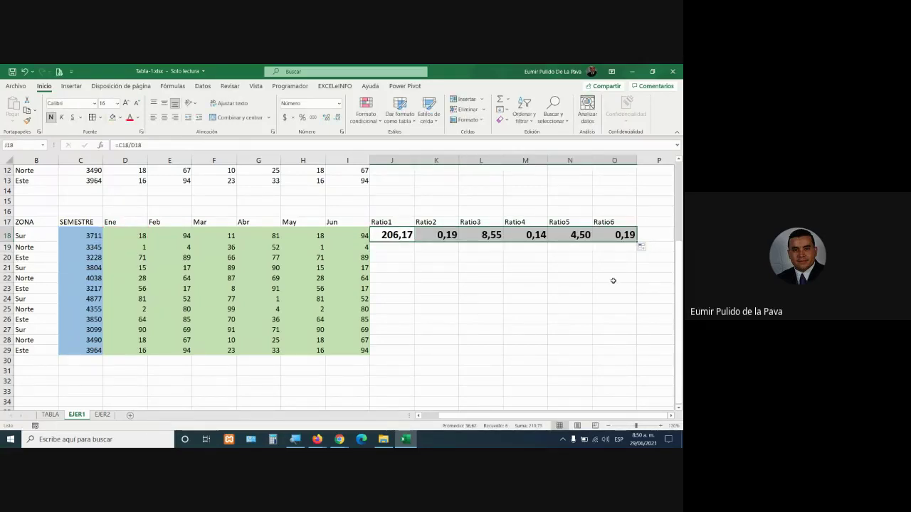
pyautogui.click(445, 235)
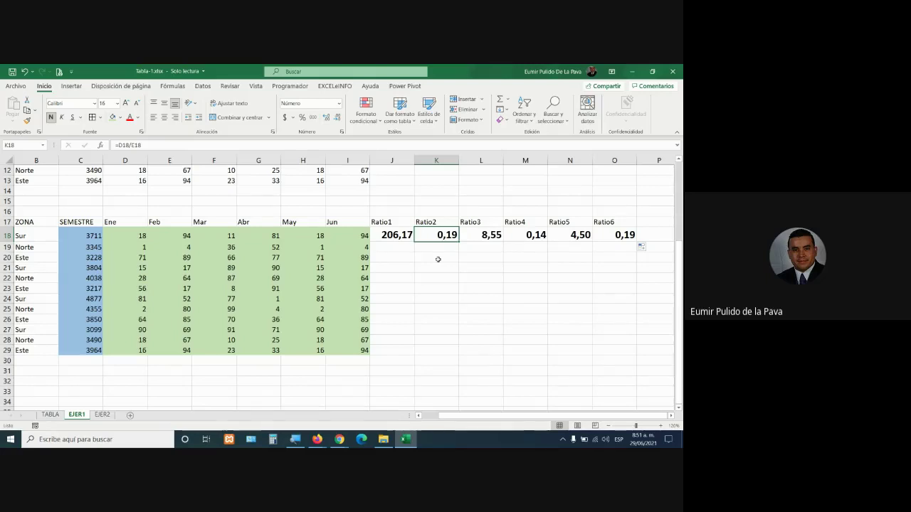
pyautogui.press('F2')
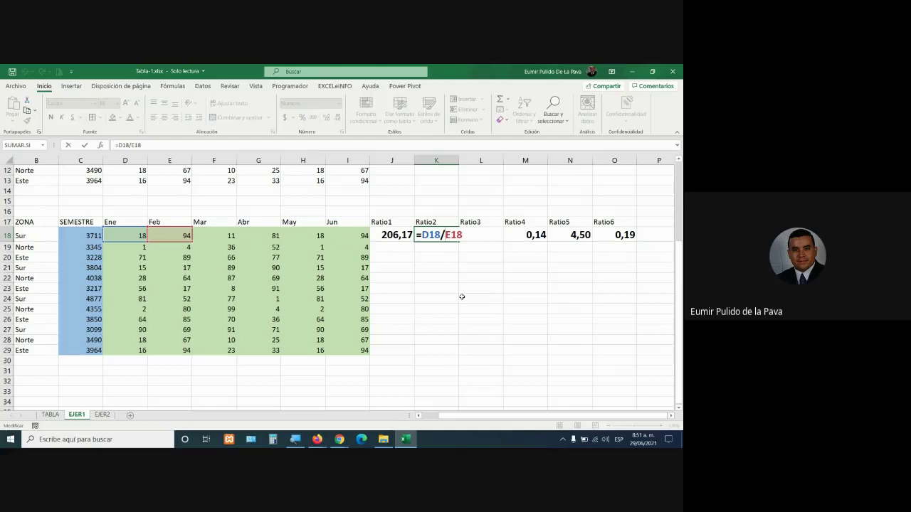
pyautogui.press('Return')
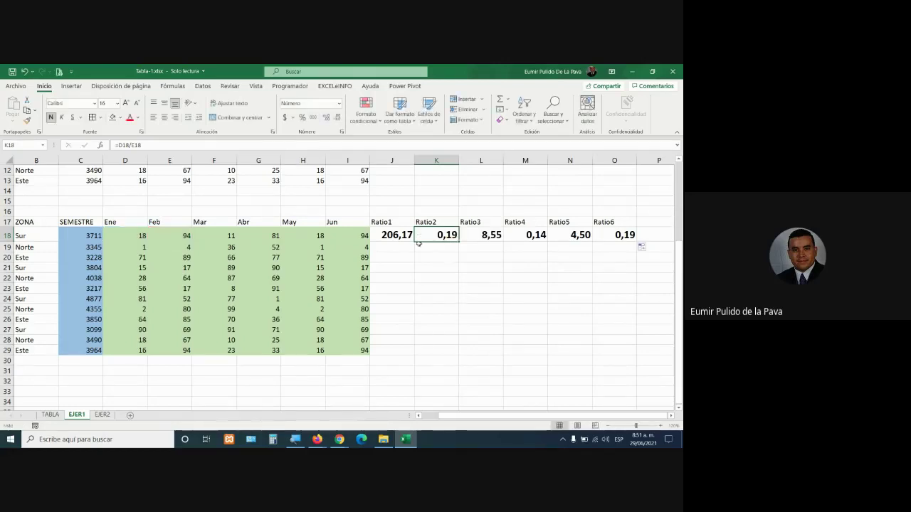
pyautogui.click(407, 238)
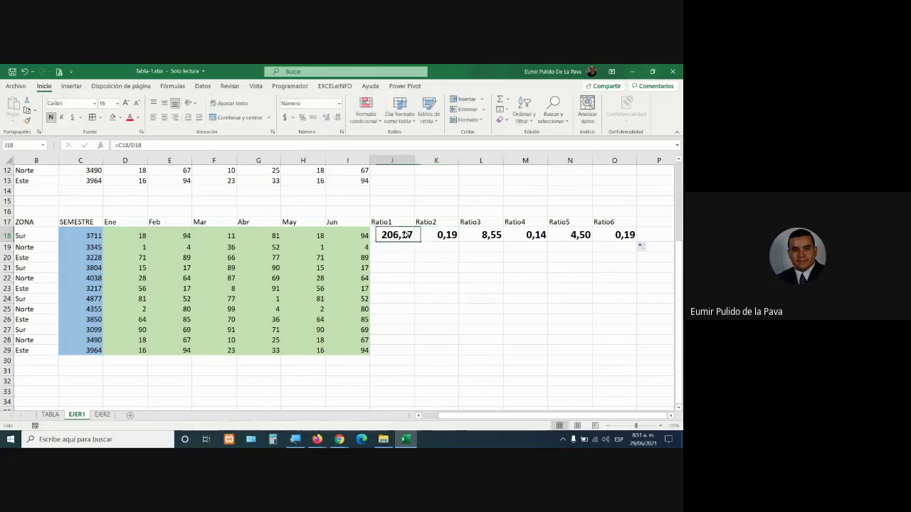
pyautogui.doubleClick(612, 235)
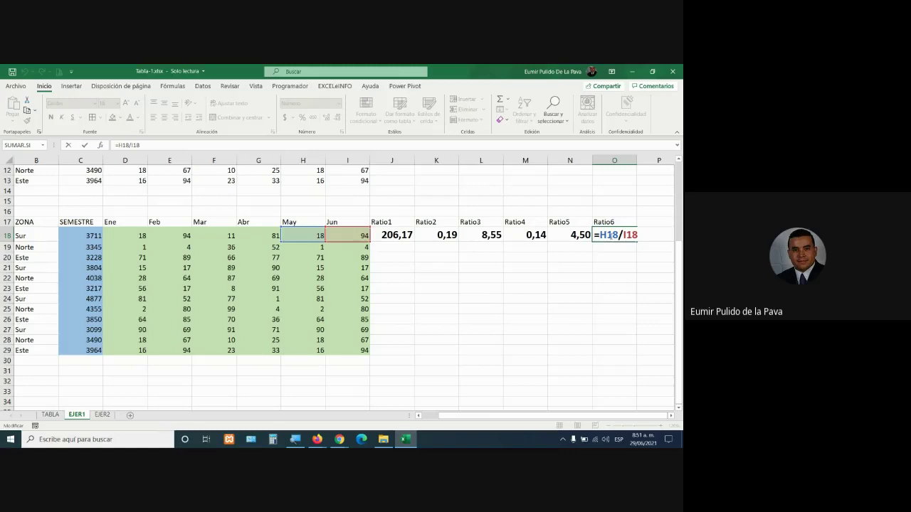
pyautogui.press('Return')
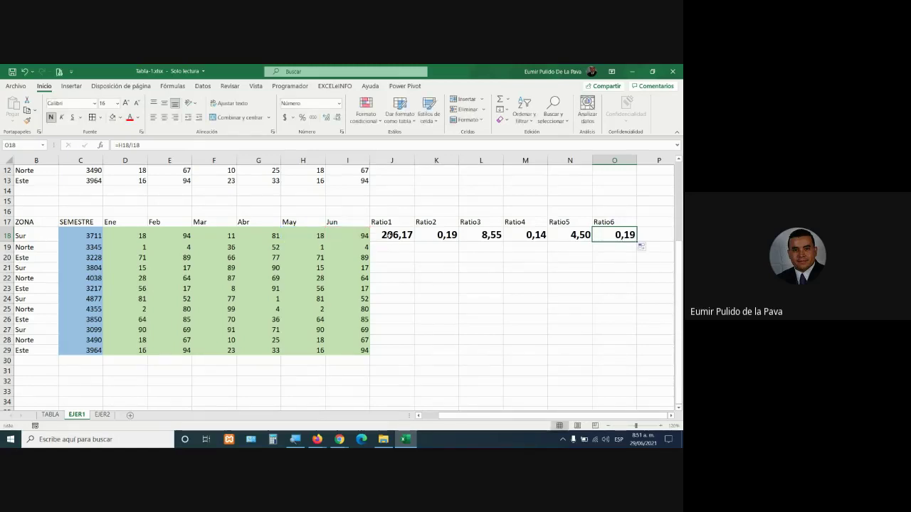
pyautogui.doubleClick(388, 239)
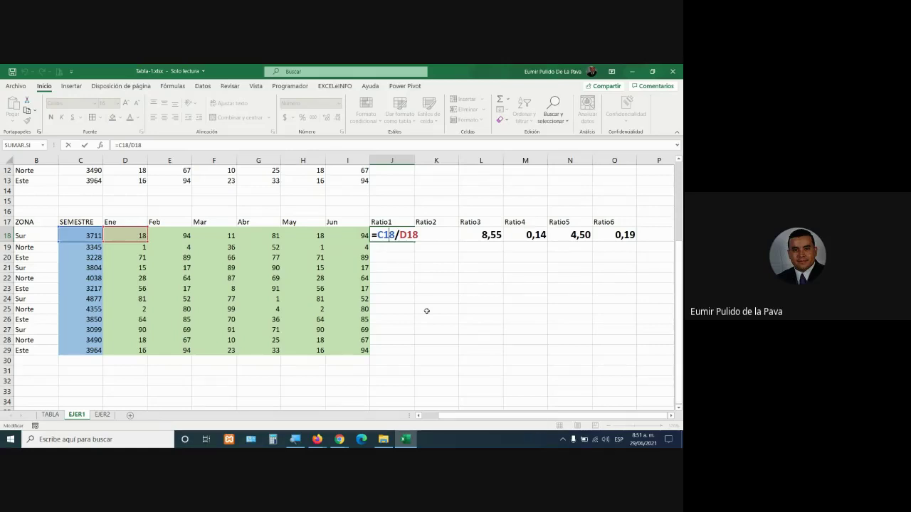
# Confirm J18's Ratio1 formula and fill it across row 18 to O18
pyautogui.hotkey('alt', 'Tab')
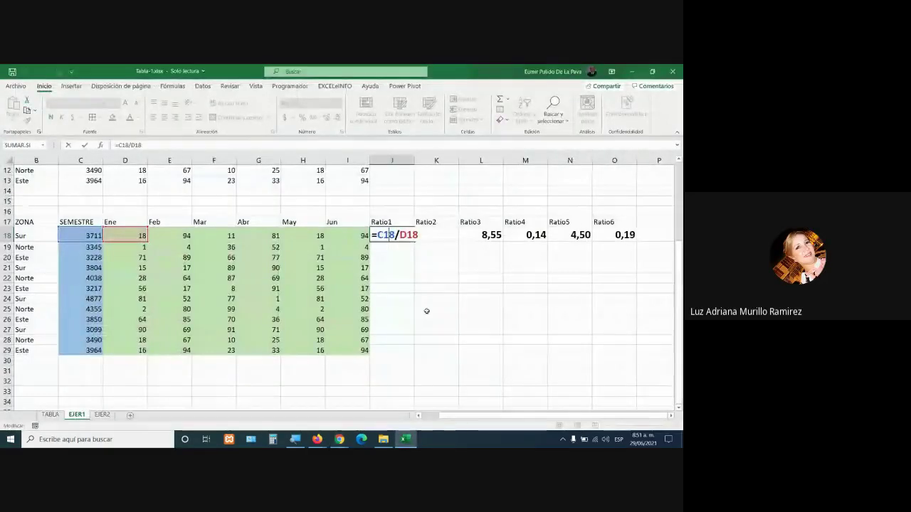
pyautogui.hotkey('ctrl', 'Return')
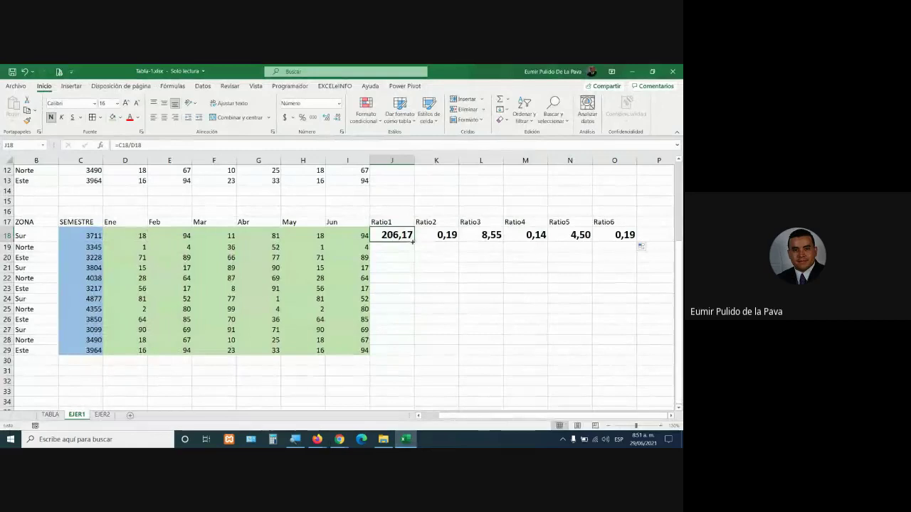
pyautogui.moveTo(451, 241); pyautogui.dragTo(629, 242)
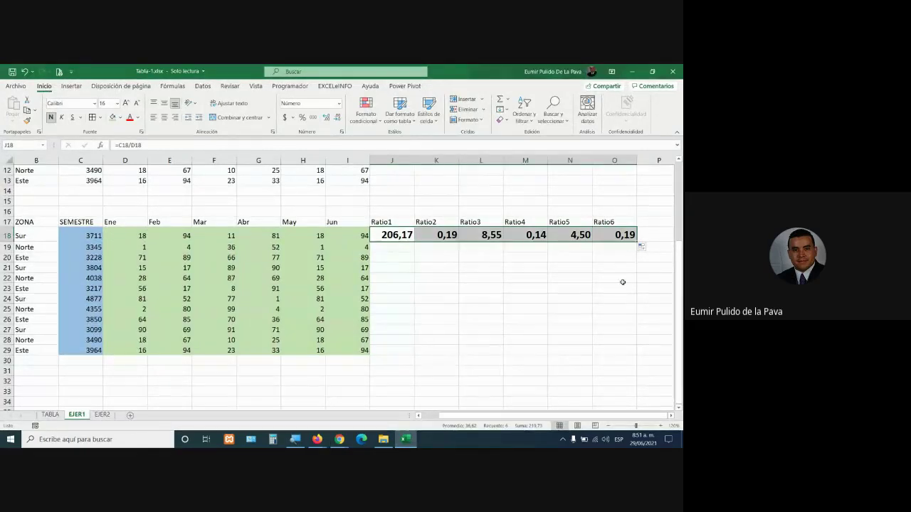
# Review the Ratio1 and Ratio2 formulas in J18 and K18 without changes
pyautogui.click(404, 235)
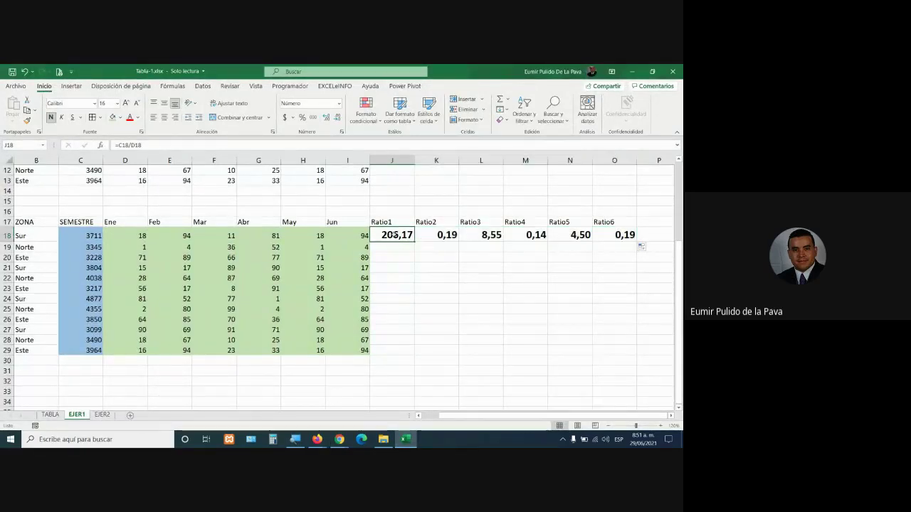
pyautogui.doubleClick(404, 235)
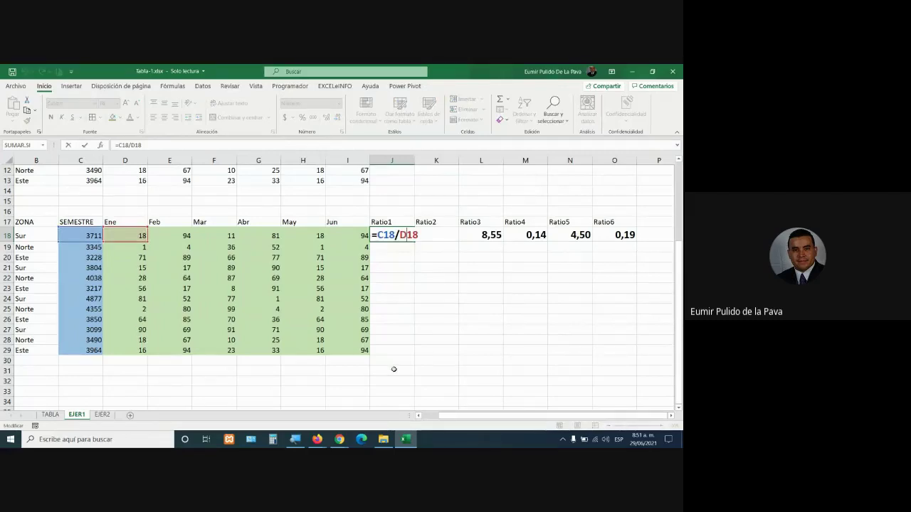
pyautogui.press('Return')
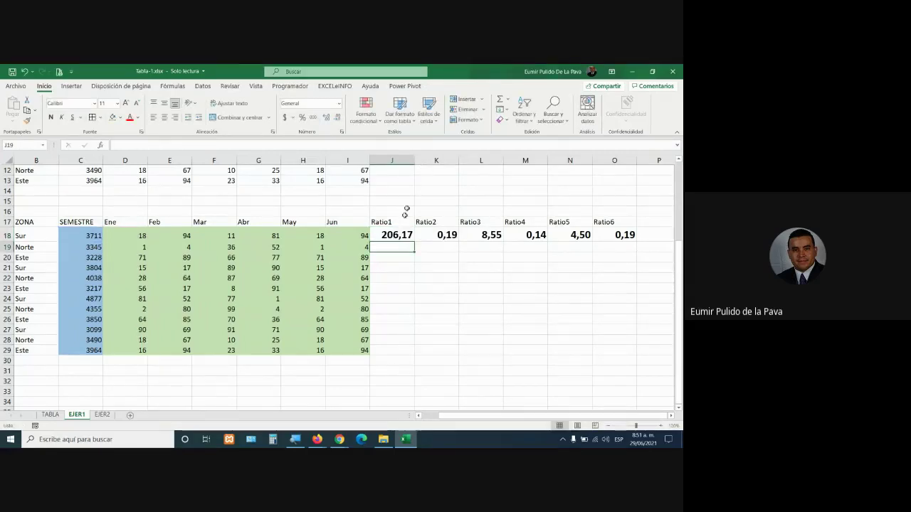
pyautogui.click(442, 237)
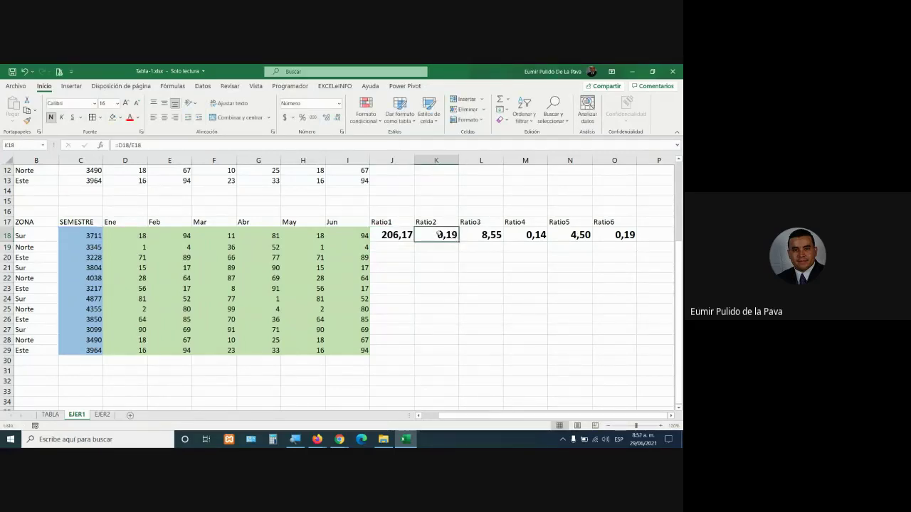
pyautogui.doubleClick(442, 237)
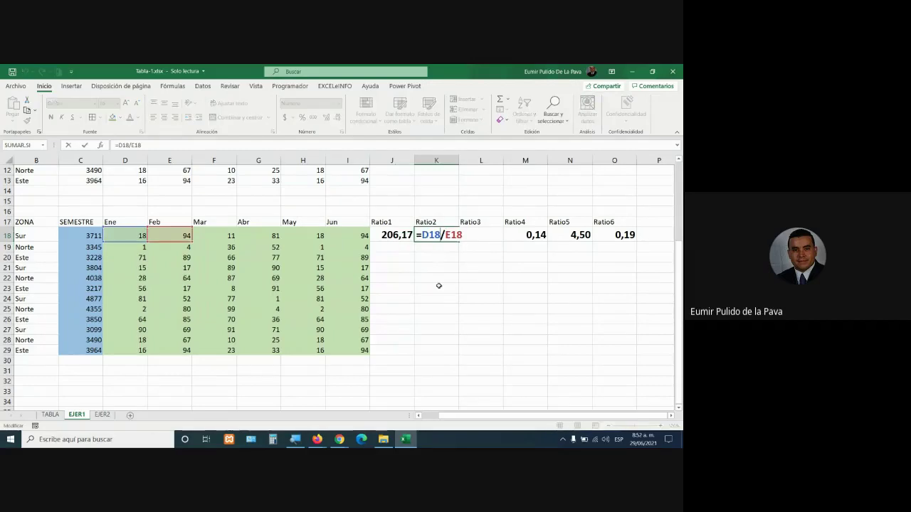
pyautogui.doubleClick(479, 237)
pyautogui.doubleClick(423, 236)
pyautogui.press('Tab')
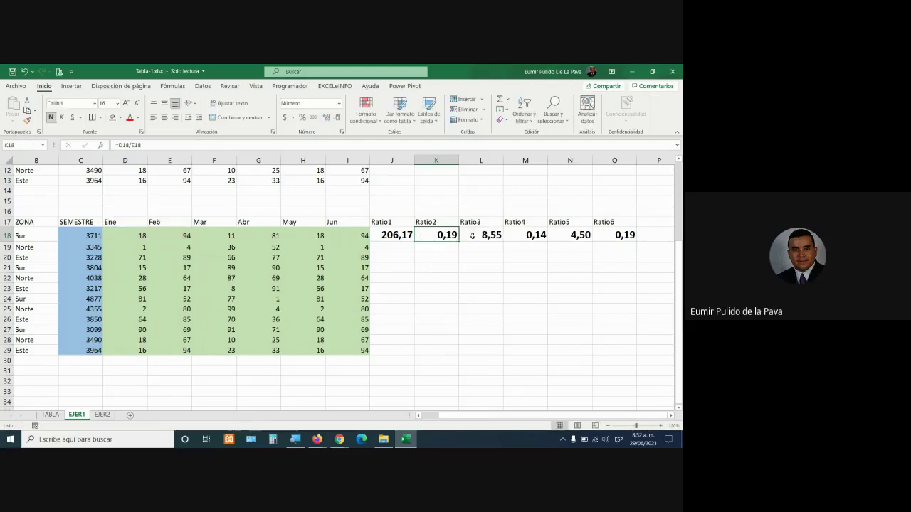
# Review the Ratio3–Ratio6 formulas in L18:O18, through =H18/I18, without changes
pyautogui.press('F2')
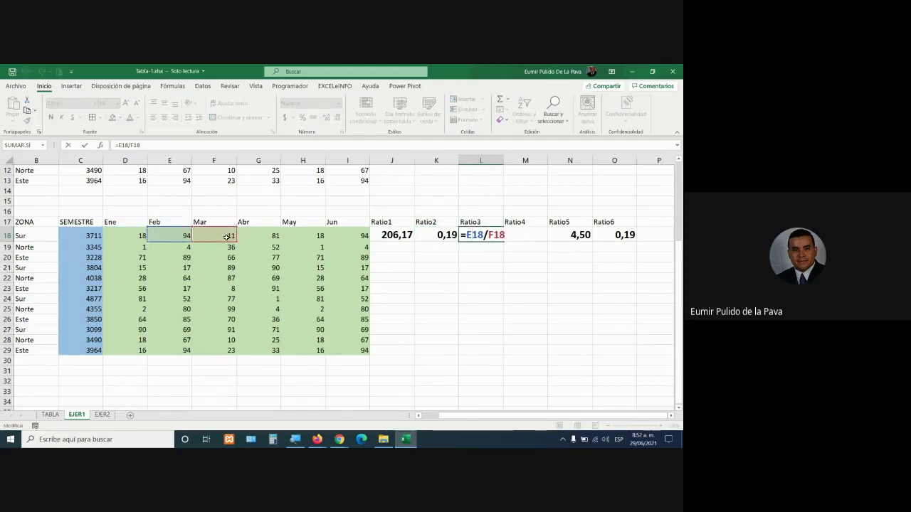
pyautogui.press('Tab')
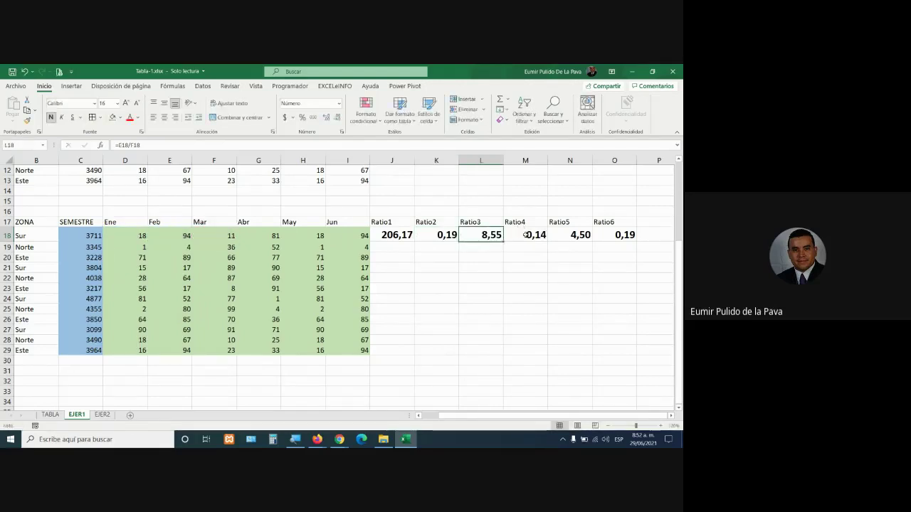
pyautogui.press('F2')
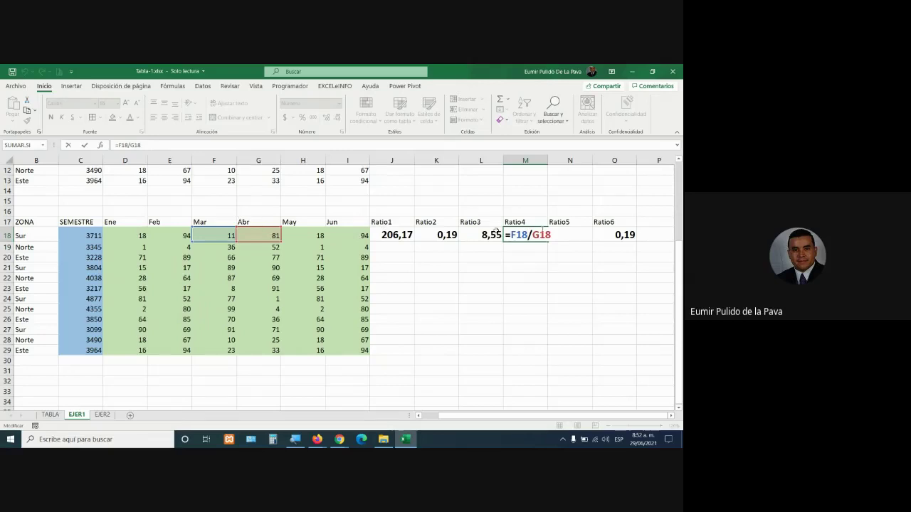
pyautogui.press('Tab')
pyautogui.press('F2')
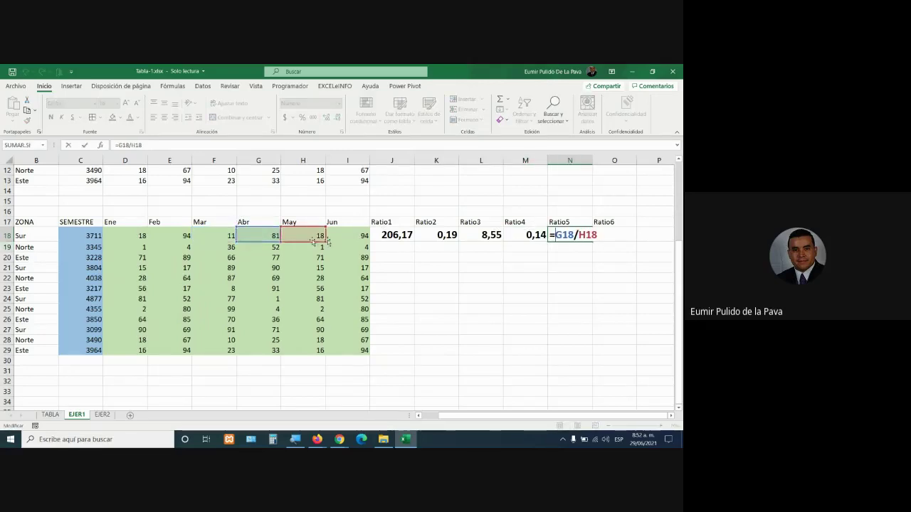
pyautogui.press('Tab')
pyautogui.press('F2')
pyautogui.press('Escape')
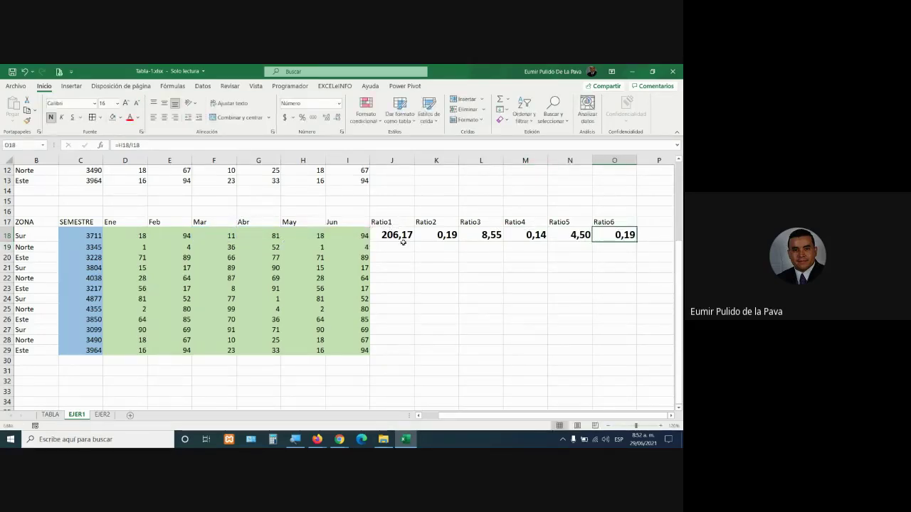
# Reopen J18's formula with the cursor before D18, then bring the Meet call forward
pyautogui.click(402, 241)
pyautogui.press('F2')
pyautogui.press('Left')
pyautogui.press('Left')
pyautogui.press('Left')
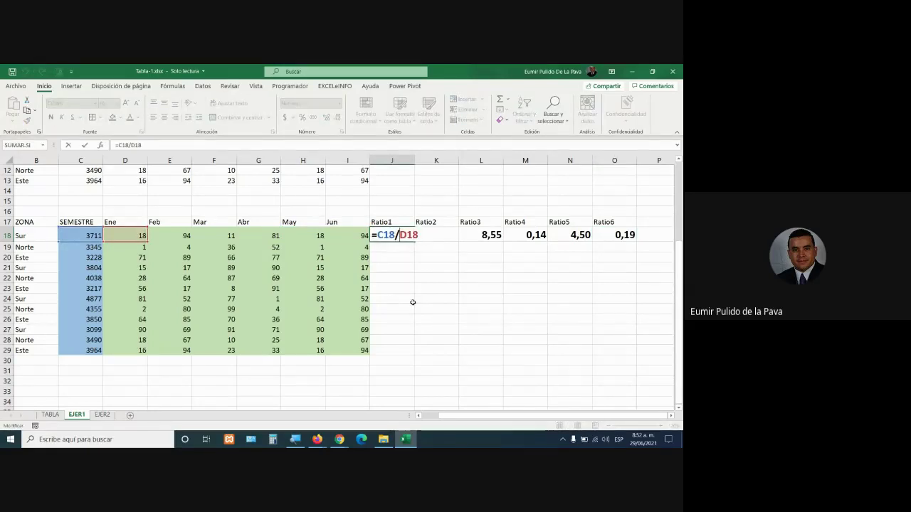
pyautogui.hotkey('alt', 'Tab')
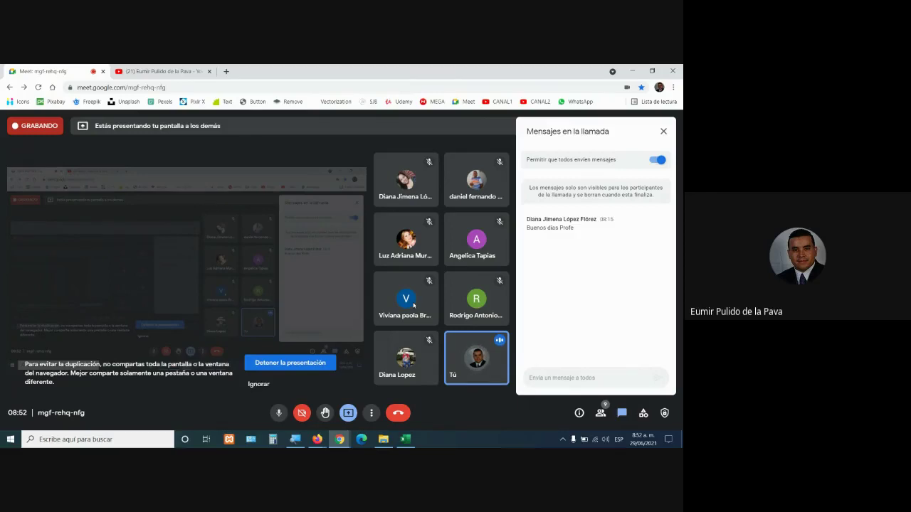
# Switch between the Meet call and Excel, ending on EJER1 with J18 left at 206,17
pyautogui.hotkey('alt', 'Tab')
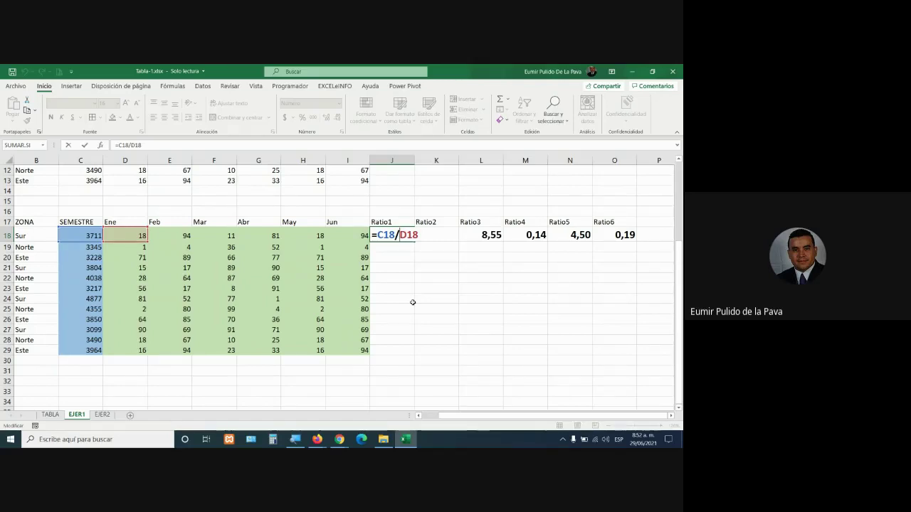
pyautogui.hotkey('alt', 'Tab')
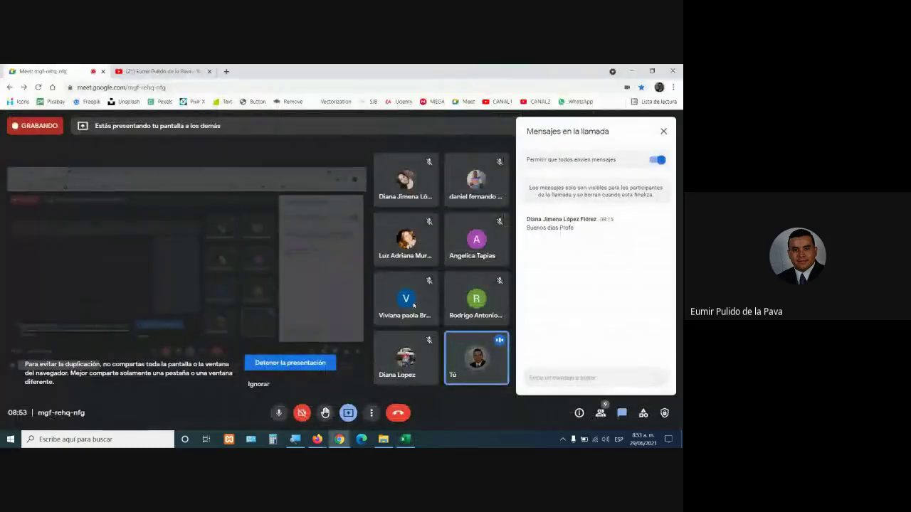
pyautogui.hotkey('alt', 'Tab')
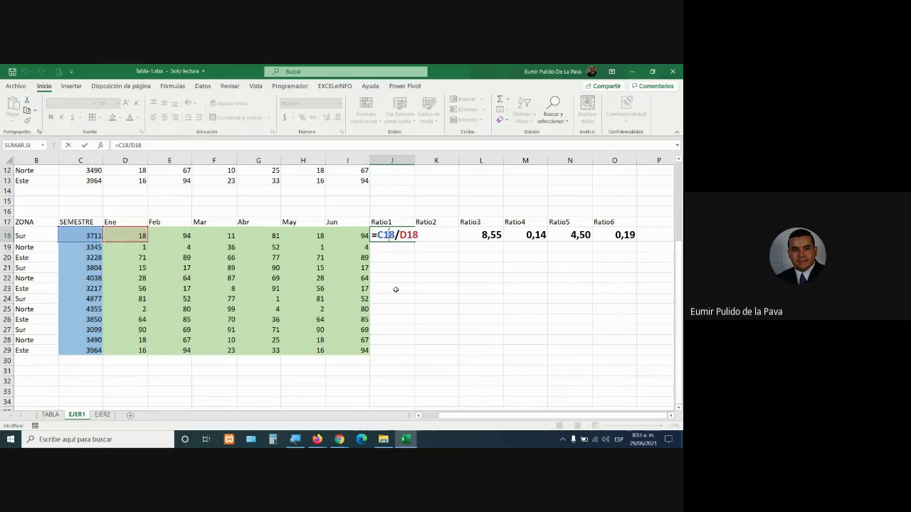
pyautogui.hotkey('alt', 'Tab')
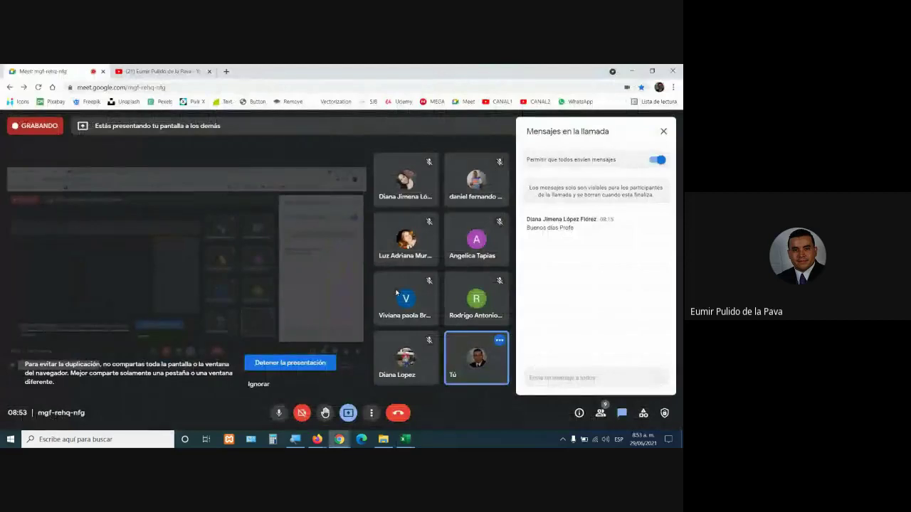
pyautogui.hotkey('alt', 'Tab')
pyautogui.press('Escape')
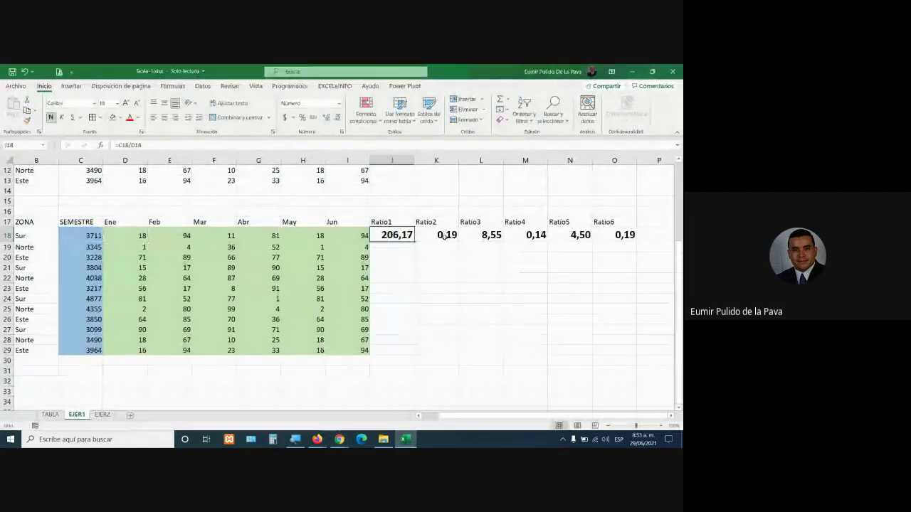
# Inspect K18's =D18/E18, then anchor J18's C18 reference to make =$C18/D18
pyautogui.doubleClick(428, 236)
pyautogui.moveTo(423, 235); pyautogui.dragTo(440, 234)
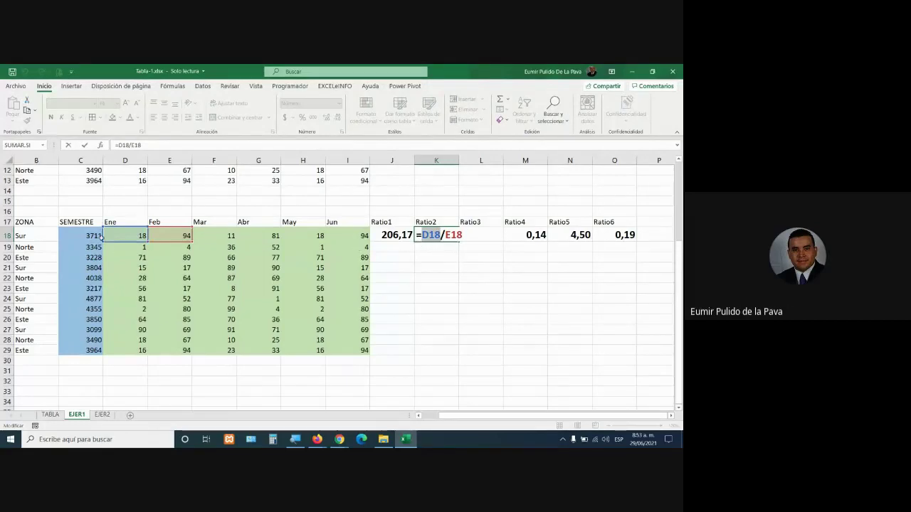
pyautogui.press('Escape')
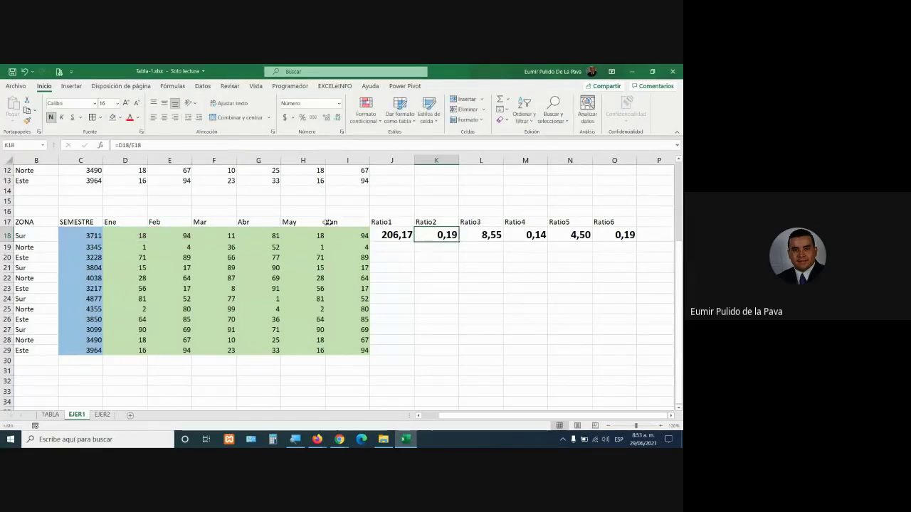
pyautogui.doubleClick(390, 235)
pyautogui.moveTo(377, 235); pyautogui.dragTo(395, 235)
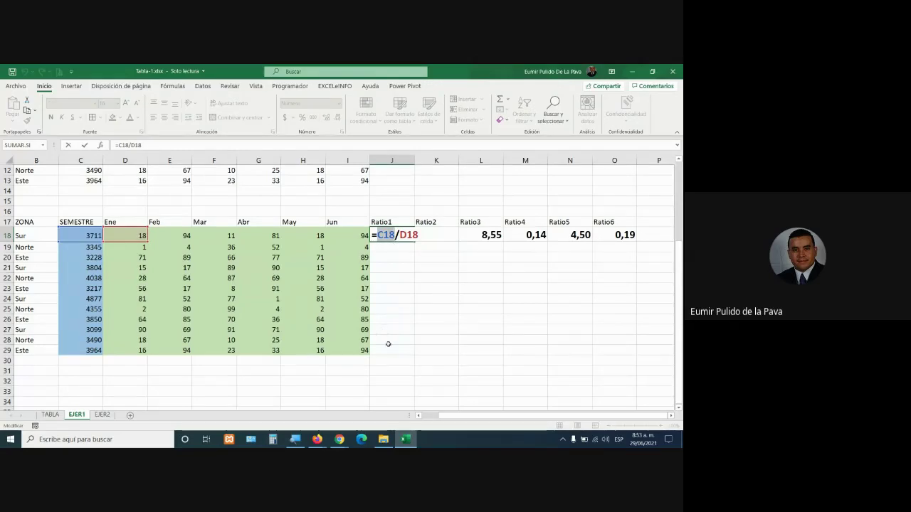
pyautogui.press('F4')
pyautogui.press('F4')
pyautogui.press('F4')
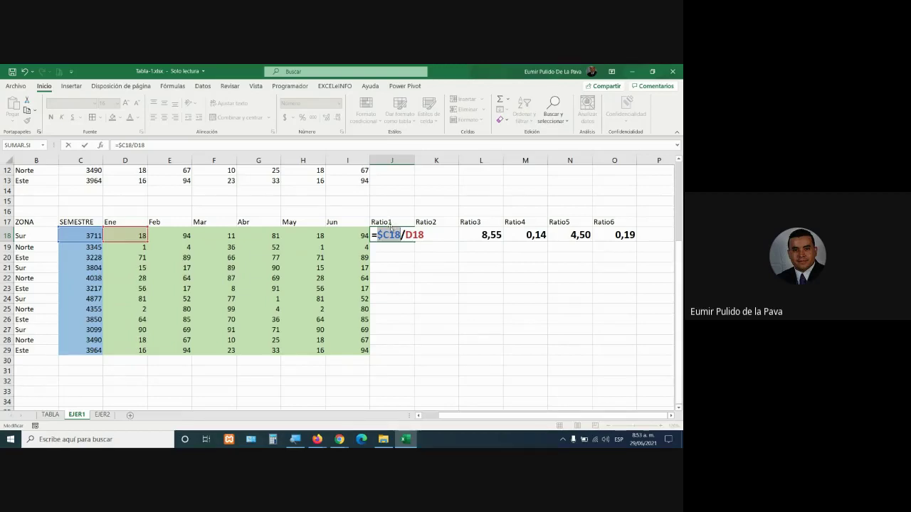
# Commit =$C18/D18 in J18 and fill it right to O18 and down to row 29
pyautogui.click(393, 235)
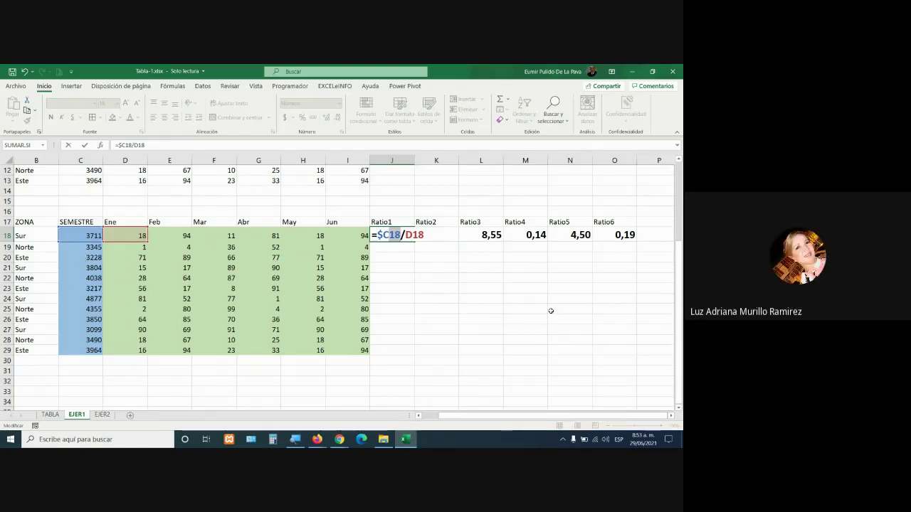
pyautogui.press('Return')
pyautogui.click(388, 237)
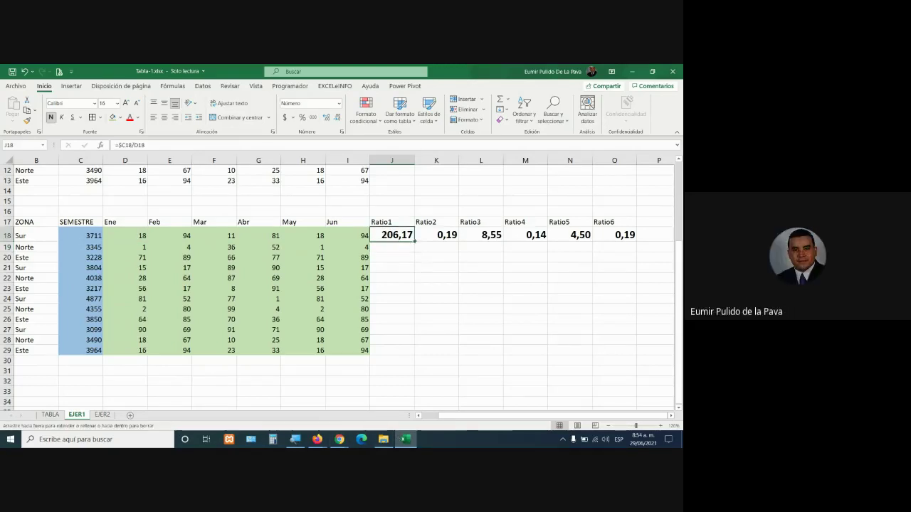
pyautogui.moveTo(414, 242); pyautogui.dragTo(636, 240)
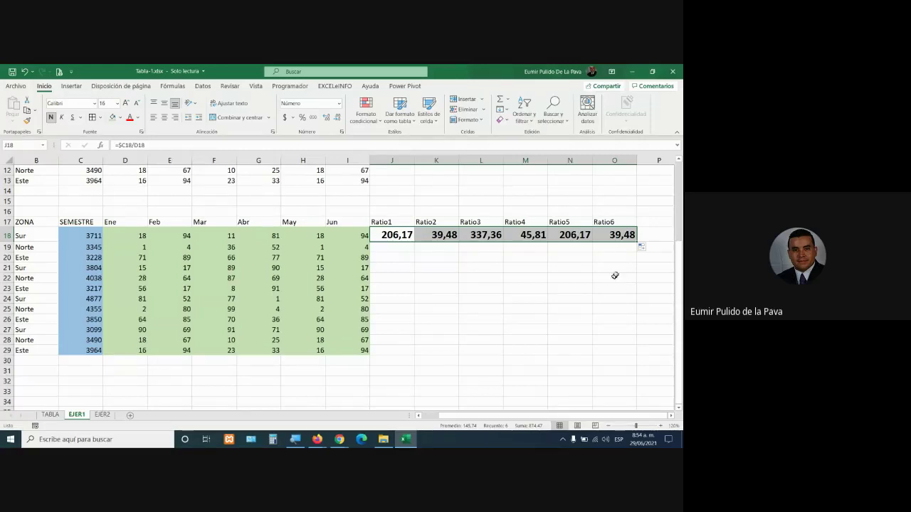
pyautogui.moveTo(637, 243); pyautogui.dragTo(632, 354)
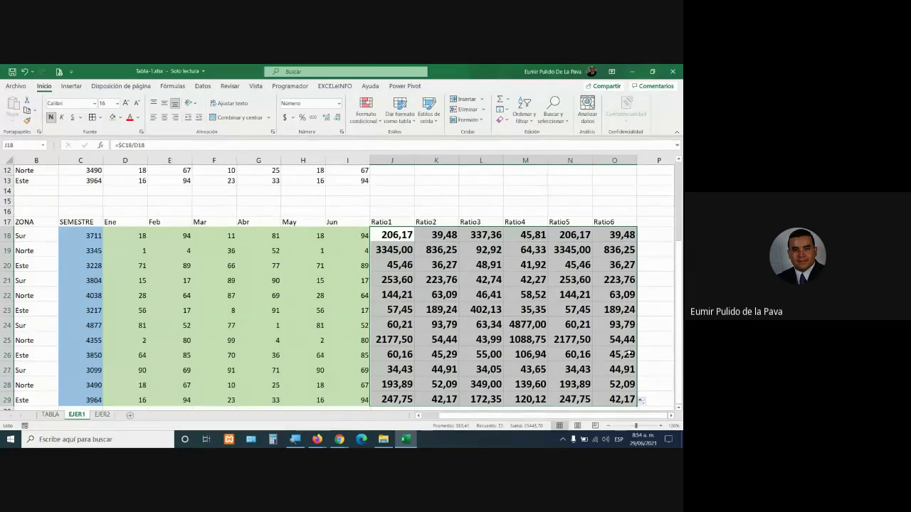
pyautogui.doubleClick(408, 241)
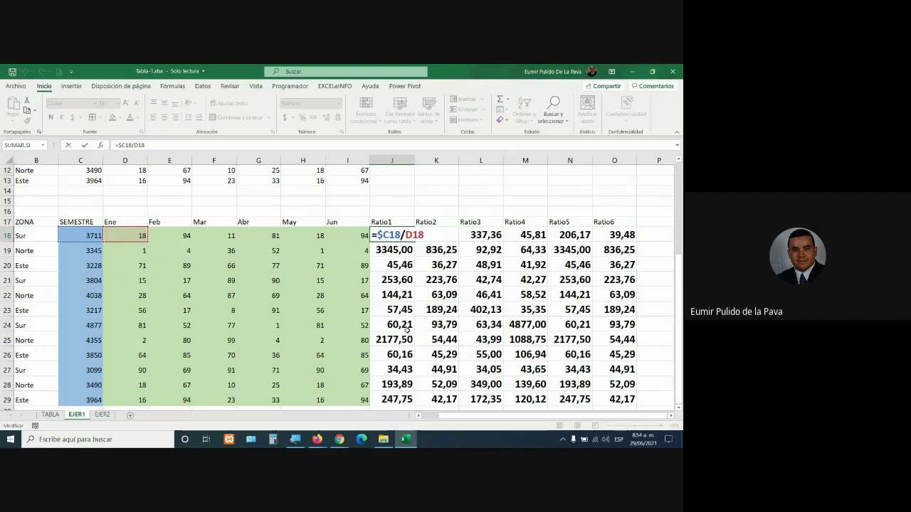
pyautogui.press('Return')
pyautogui.scroll(-1, 488, 329)
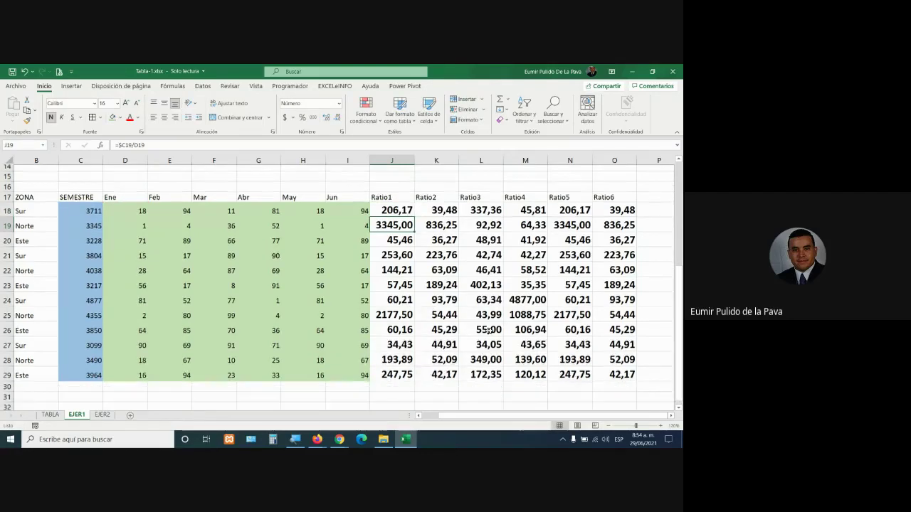
pyautogui.scroll(-2, 488, 330)
pyautogui.doubleClick(527, 293)
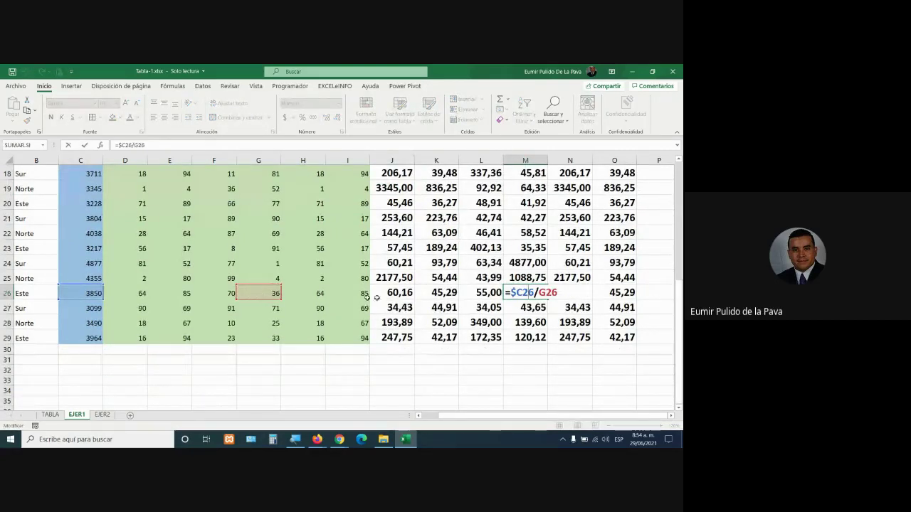
pyautogui.press('Escape')
pyautogui.doubleClick(589, 218)
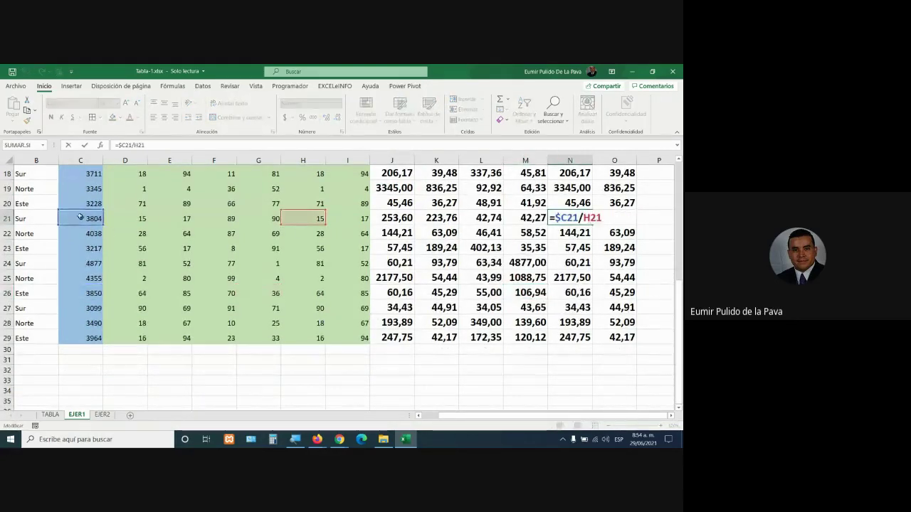
pyautogui.click(616, 326)
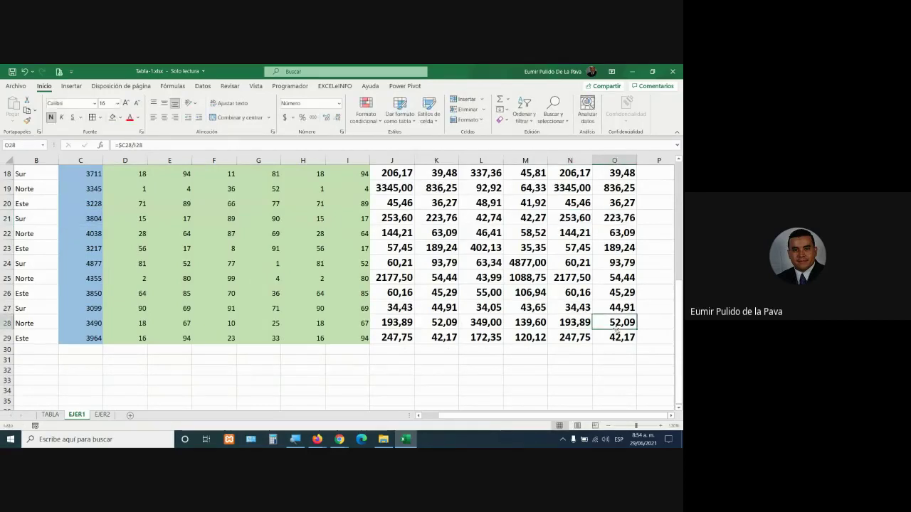
pyautogui.doubleClick(616, 336)
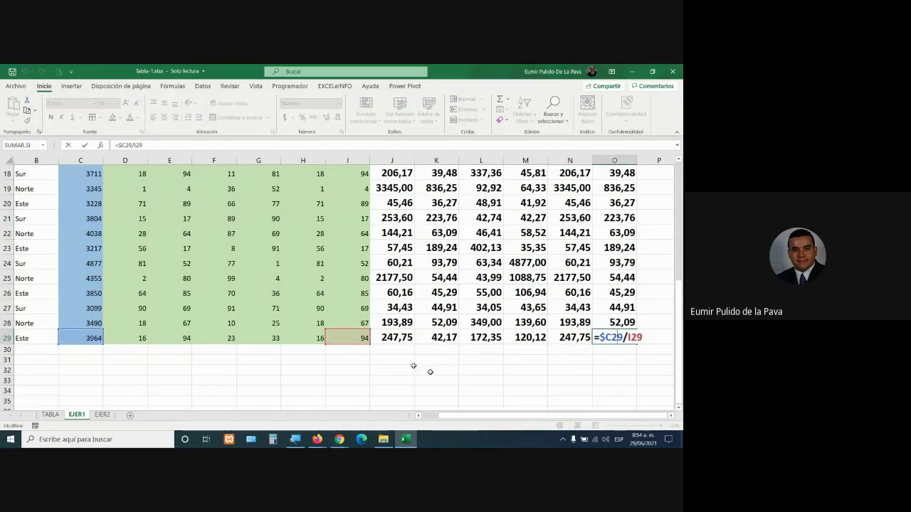
pyautogui.scroll(3, 434, 373)
pyautogui.click(396, 266)
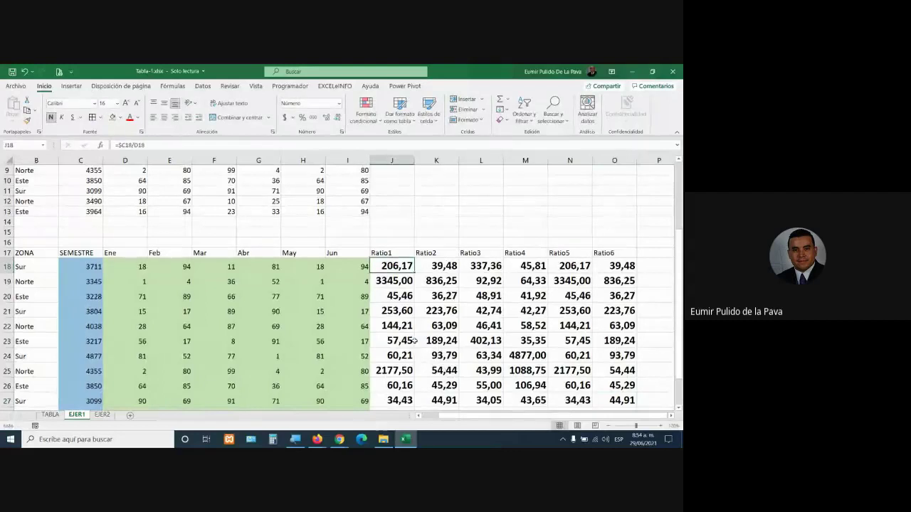
# Change J18 to =$C$18/D18 and fill it across the Ratio grid
pyautogui.doubleClick(397, 266)
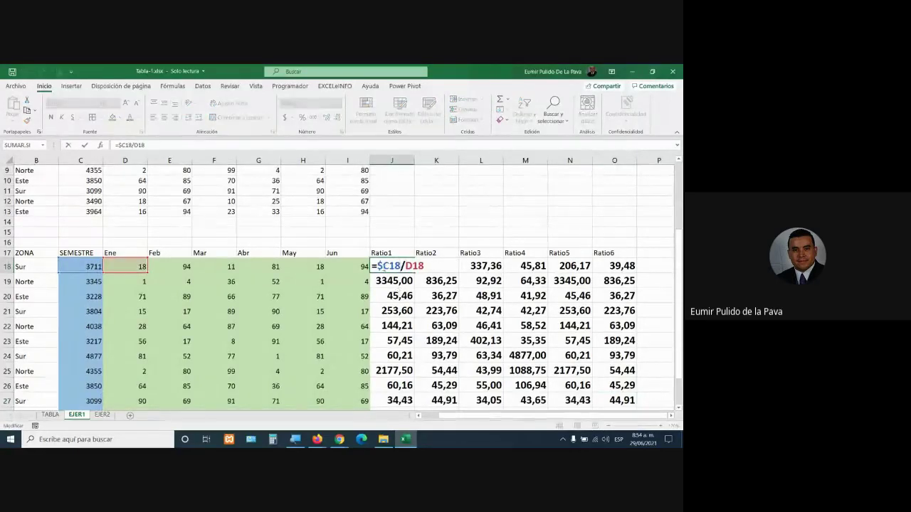
pyautogui.doubleClick(383, 267)
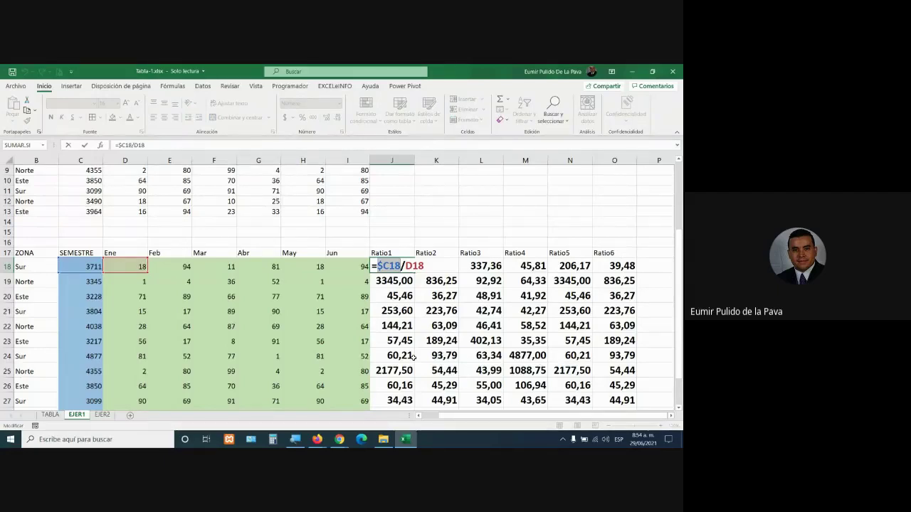
pyautogui.press('F4')
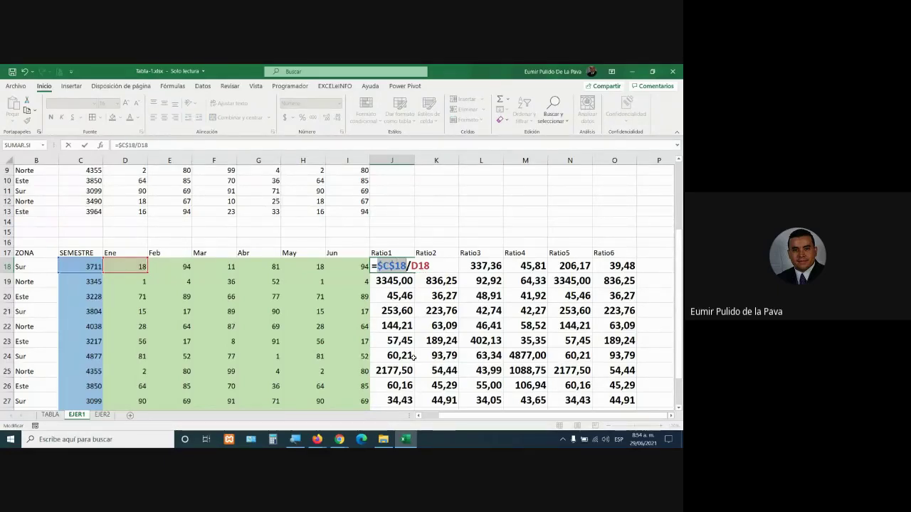
pyautogui.press('Return')
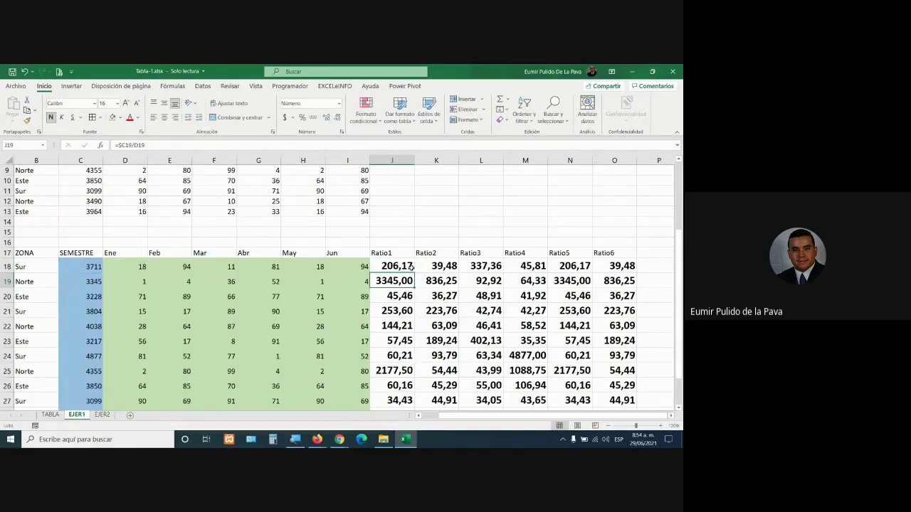
pyautogui.click(411, 266)
pyautogui.moveTo(415, 273); pyautogui.dragTo(607, 416)
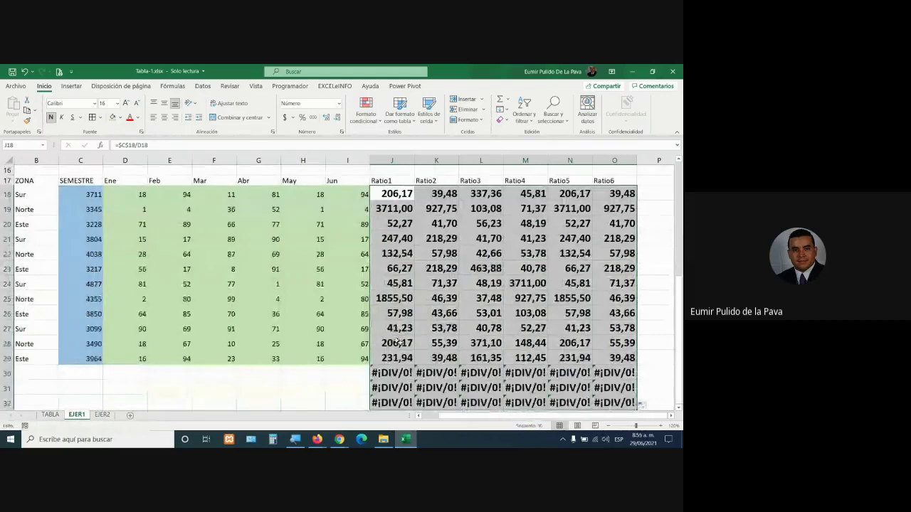
# Check J24 (=$C$18/D24) and O29 (=$C$18/I29), then clear the #¡DIV/0! cells below
pyautogui.doubleClick(391, 282)
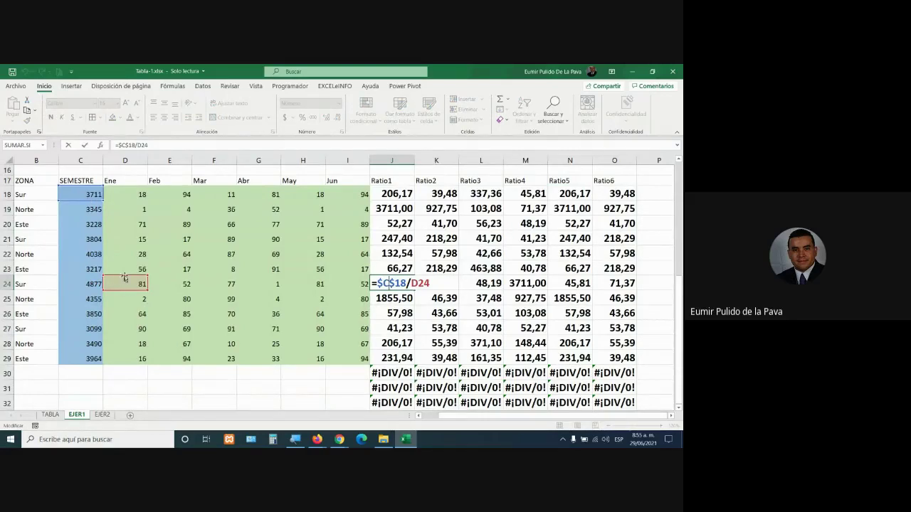
pyautogui.press('Return')
pyautogui.click(603, 358)
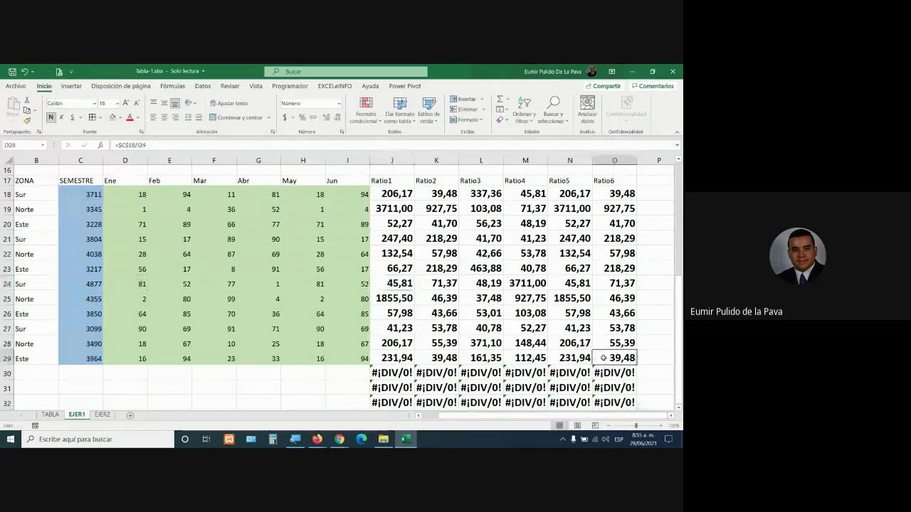
pyautogui.doubleClick(603, 358)
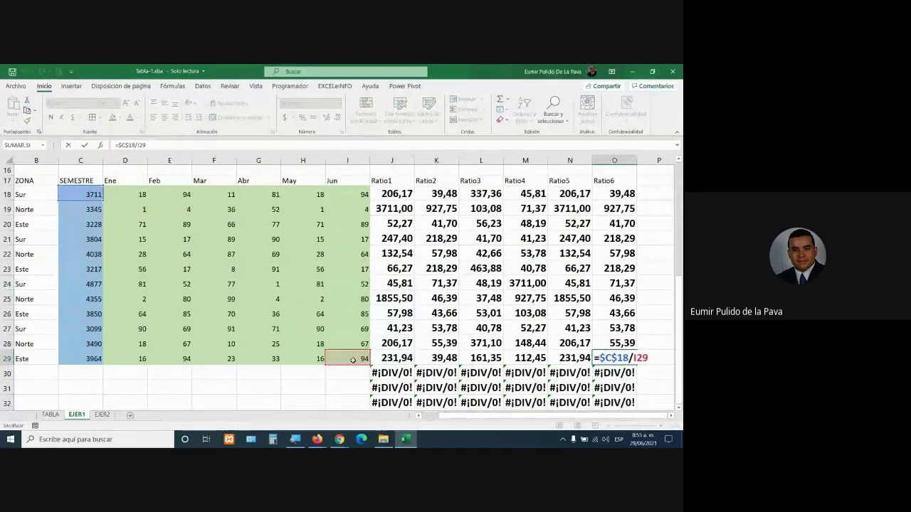
pyautogui.press('Escape')
pyautogui.scroll(-2, 399, 360)
pyautogui.moveTo(401, 344); pyautogui.dragTo(658, 294)
pyautogui.press('Delete')
# Revert J18 to =$C18/D18 and refill the Ratio grid across and down
pyautogui.scroll(4, 402, 253)
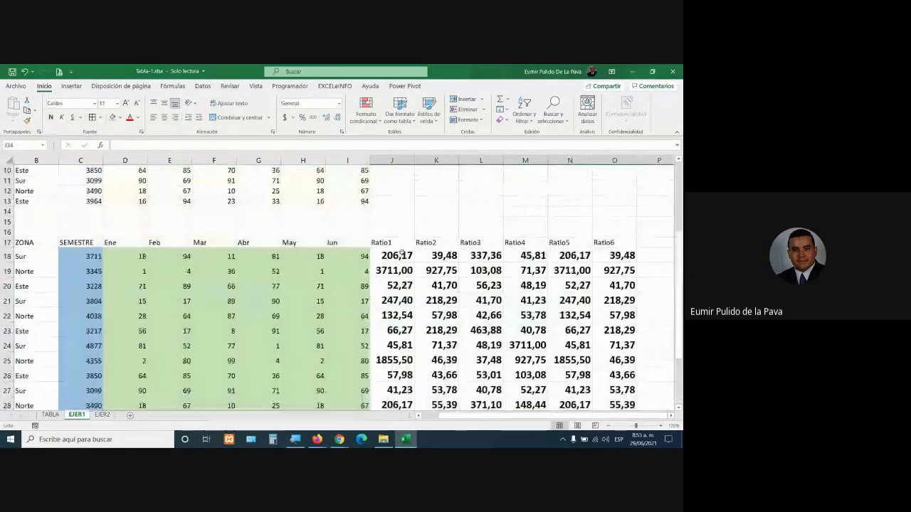
pyautogui.doubleClick(400, 255)
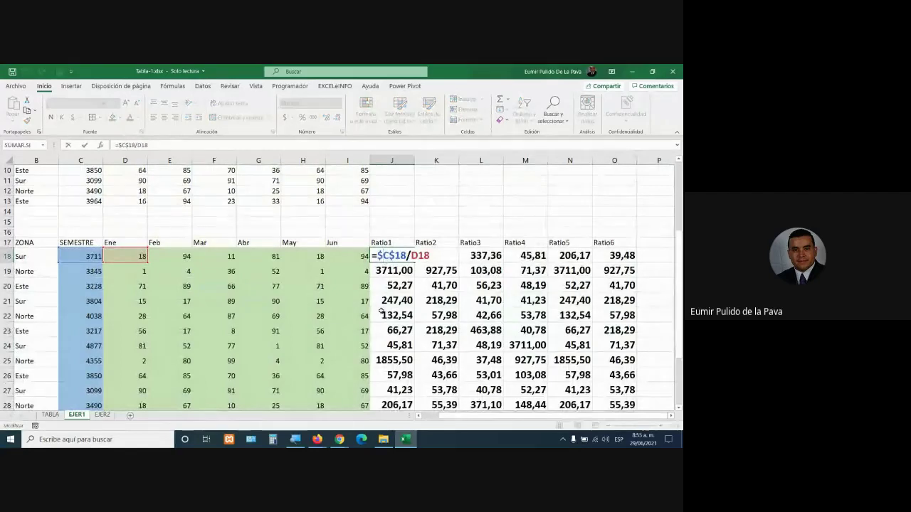
pyautogui.press('F4')
pyautogui.press('F4')
pyautogui.hotkey('ctrl', 'Return')
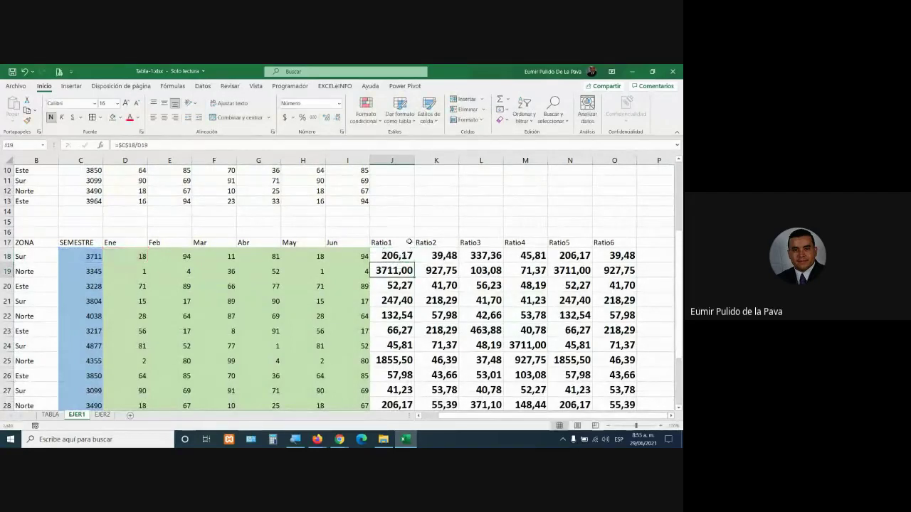
pyautogui.moveTo(435, 269); pyautogui.dragTo(528, 375)
pyautogui.moveTo(538, 420)
pyautogui.mouseDown()
pyautogui.moveTo(548, 265)
pyautogui.moveTo(547, 384)
pyautogui.mouseUp()
pyautogui.scroll(4, 375, 379)
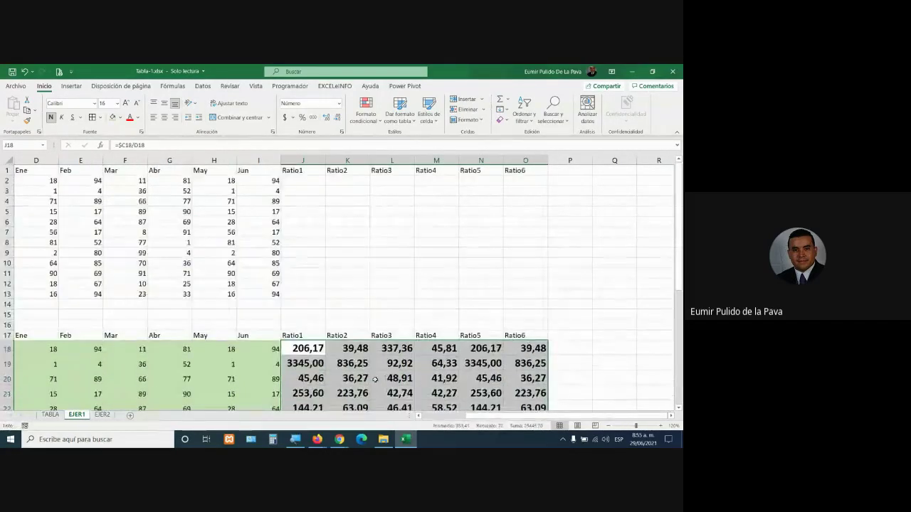
# Convert A1:O13 into a table with Ctrl+T and start a formula in Ratio1 cell J2
pyautogui.click(269, 293)
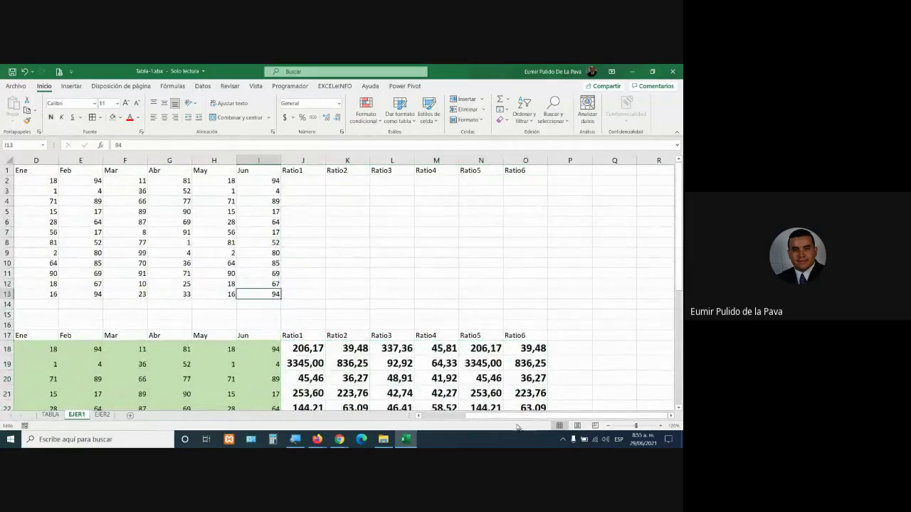
pyautogui.moveTo(503, 417); pyautogui.dragTo(441, 416)
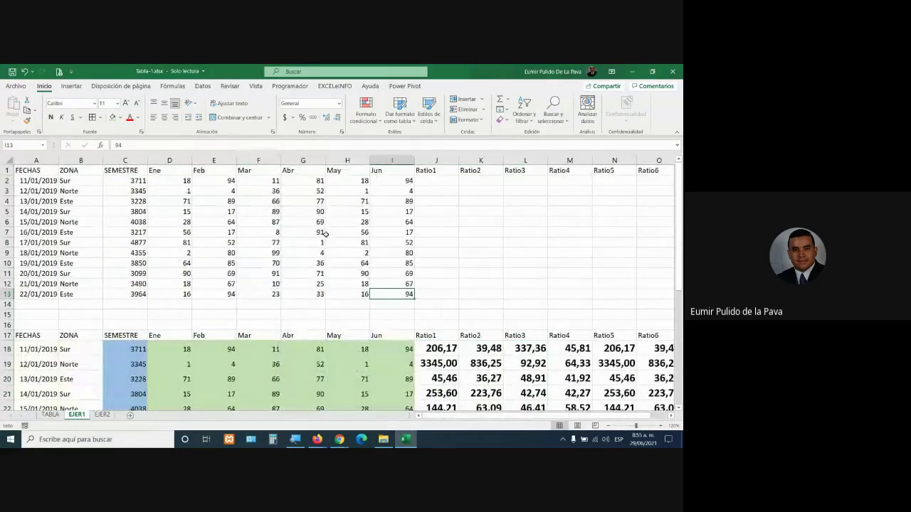
pyautogui.hotkey('ctrl', 't')
pyautogui.press('Return')
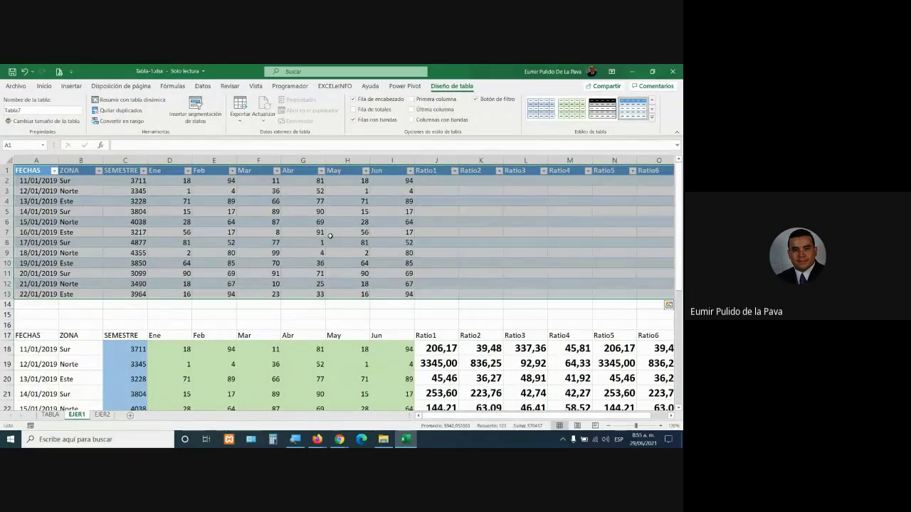
pyautogui.click(451, 182)
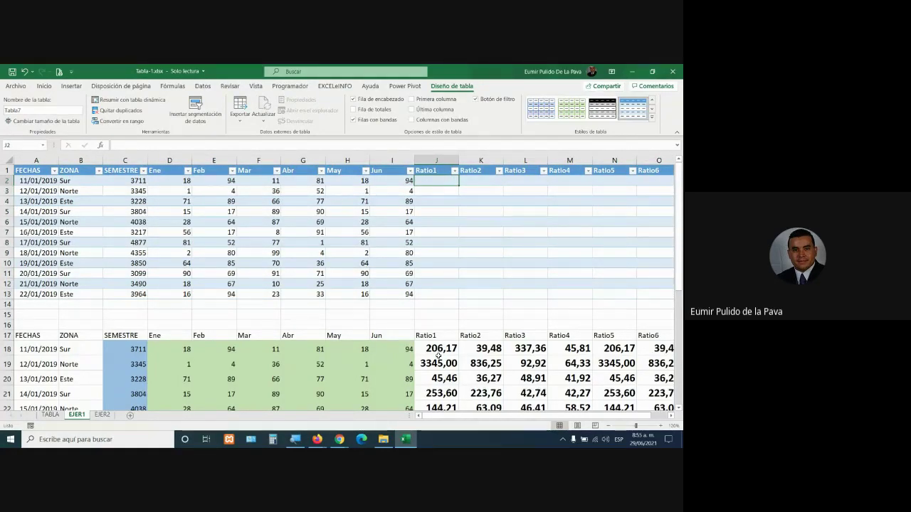
pyautogui.write('=')
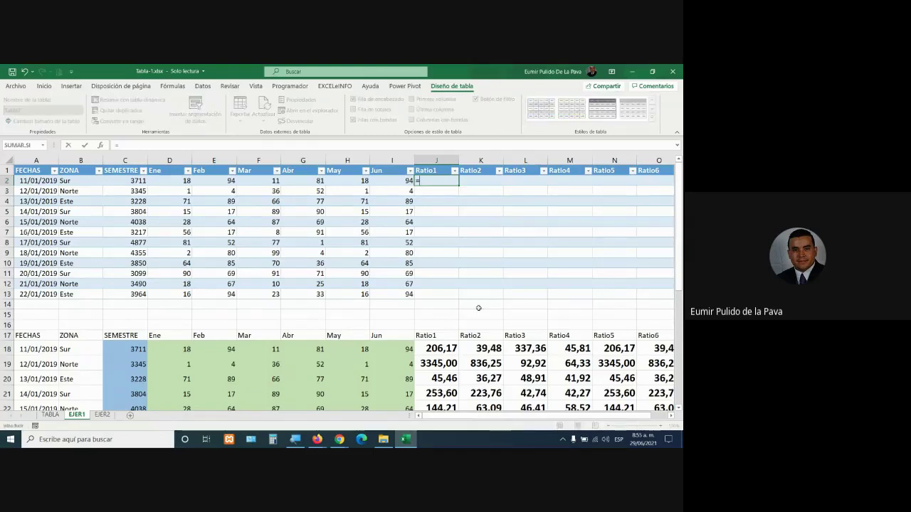
pyautogui.click(134, 182)
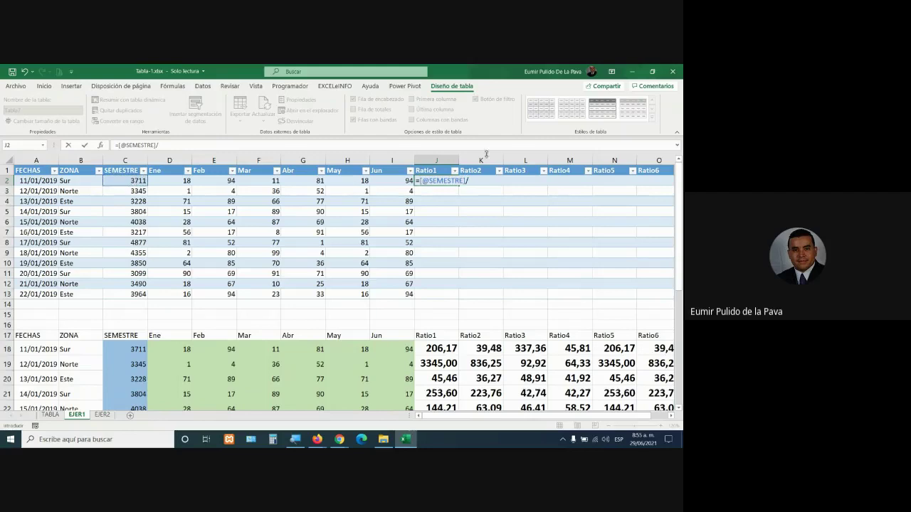
pyautogui.click(163, 181)
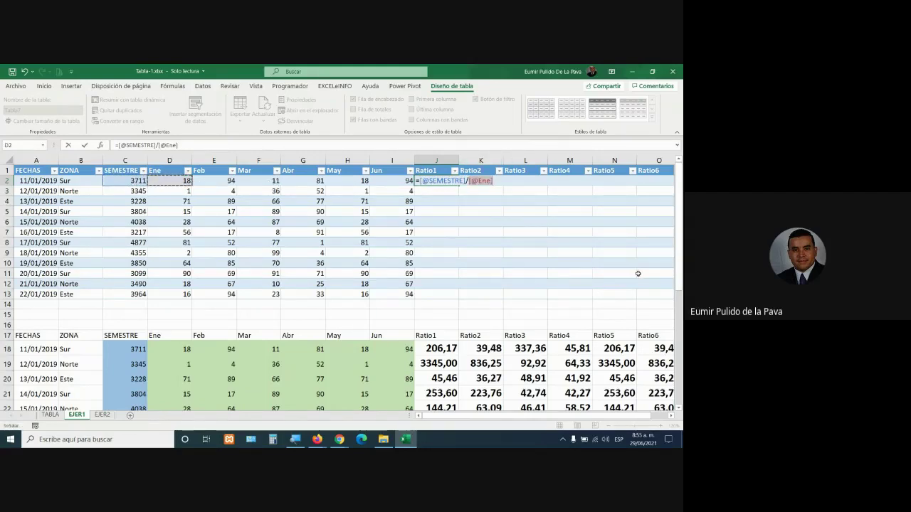
pyautogui.press('super+plus')
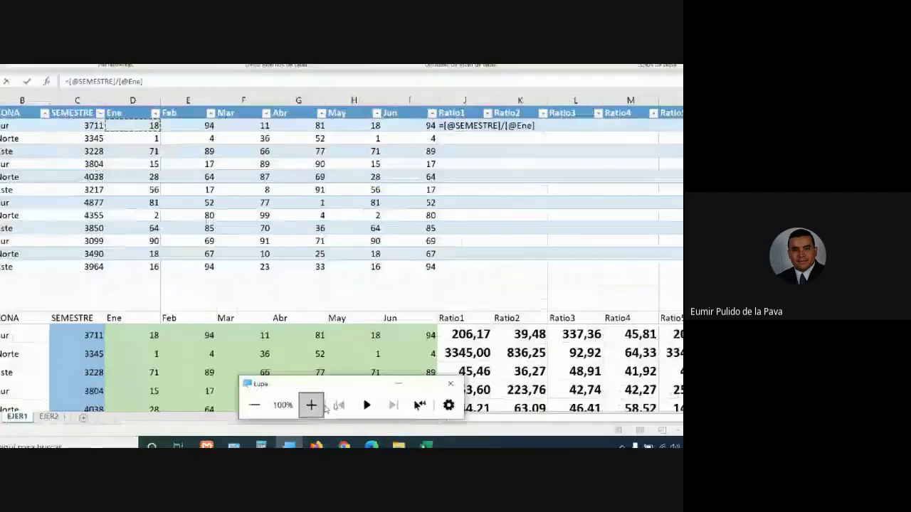
pyautogui.click(322, 405)
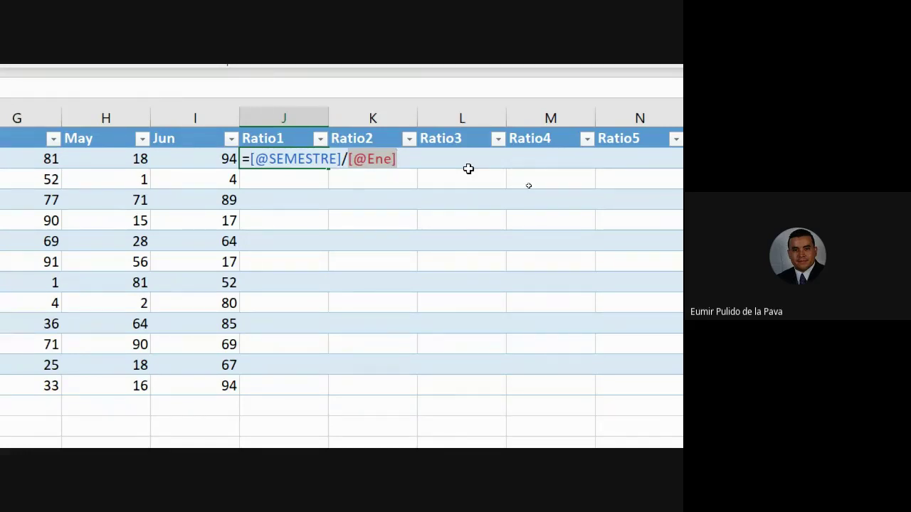
pyautogui.press('Return')
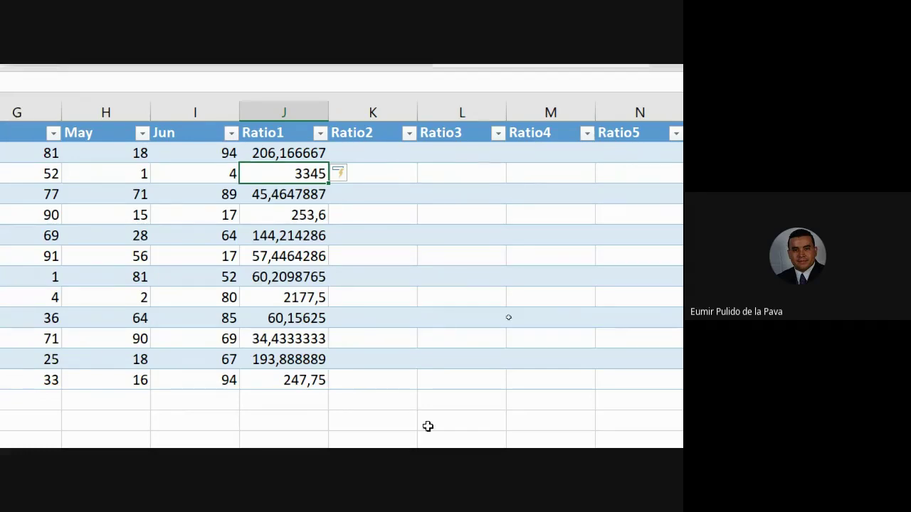
pyautogui.scroll(-2, 317, 278)
pyautogui.scroll(-2, 318, 275)
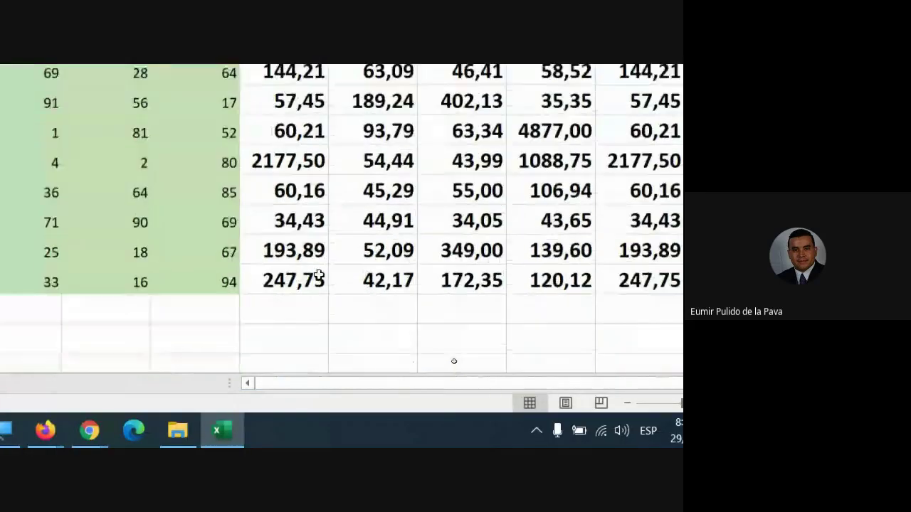
# Reduce the Ratio1 results to two decimal places, e.g. 206,17 and 3345,00
pyautogui.scroll(4, 348, 261)
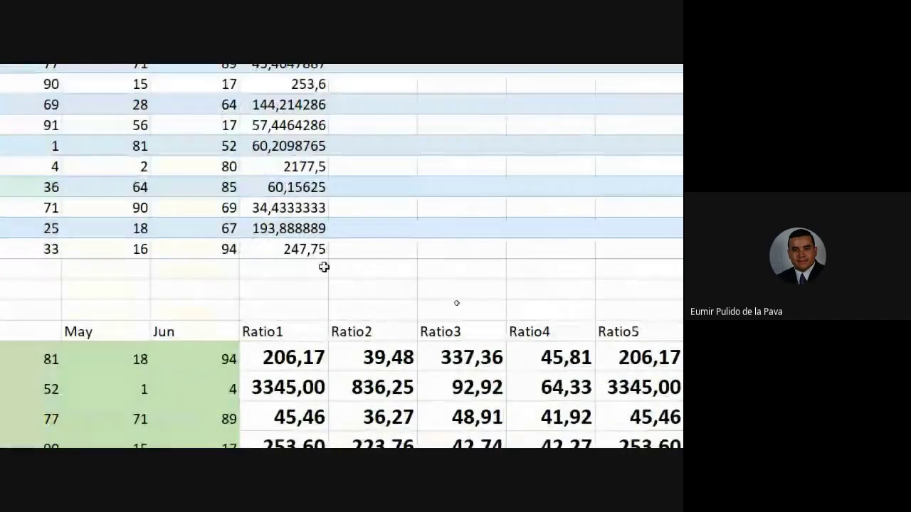
pyautogui.click(314, 252)
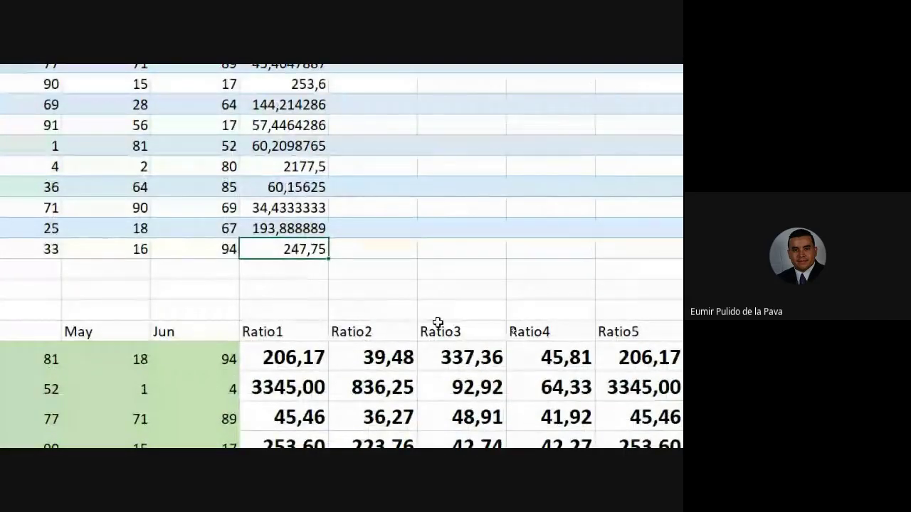
pyautogui.scroll(1, 432, 322)
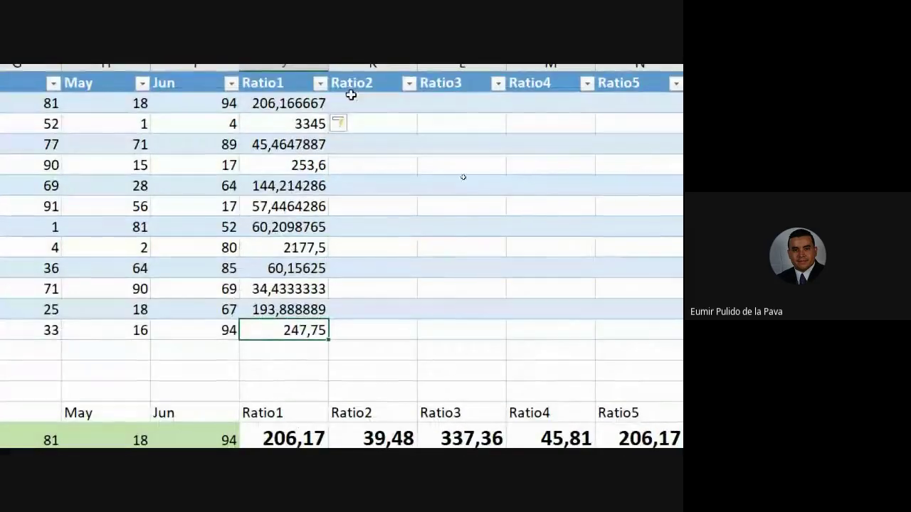
pyautogui.moveTo(301, 106); pyautogui.dragTo(469, 336)
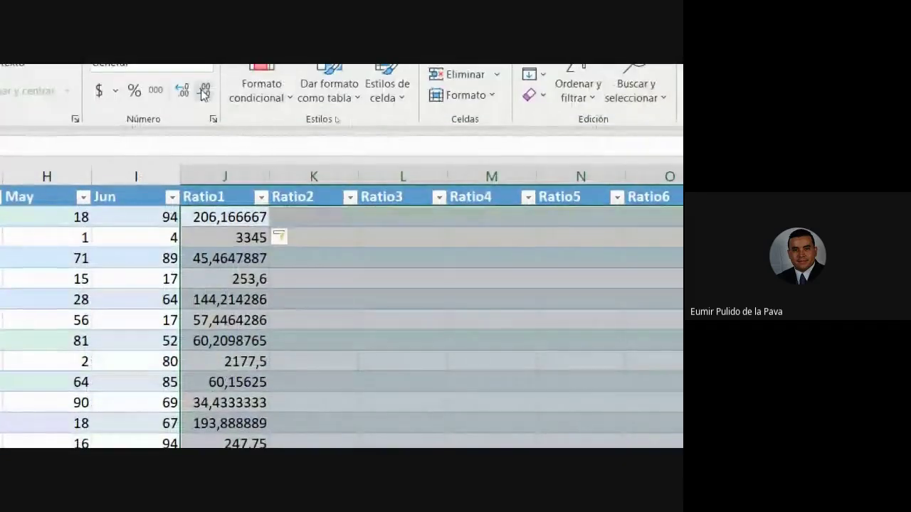
pyautogui.click(204, 93)
pyautogui.click(203, 92)
pyautogui.click(203, 93)
pyautogui.click(203, 92)
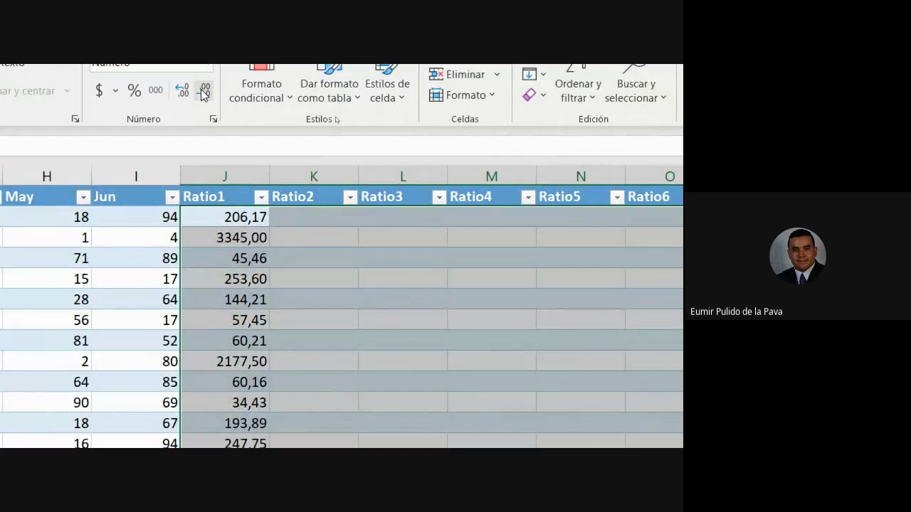
pyautogui.click(231, 220)
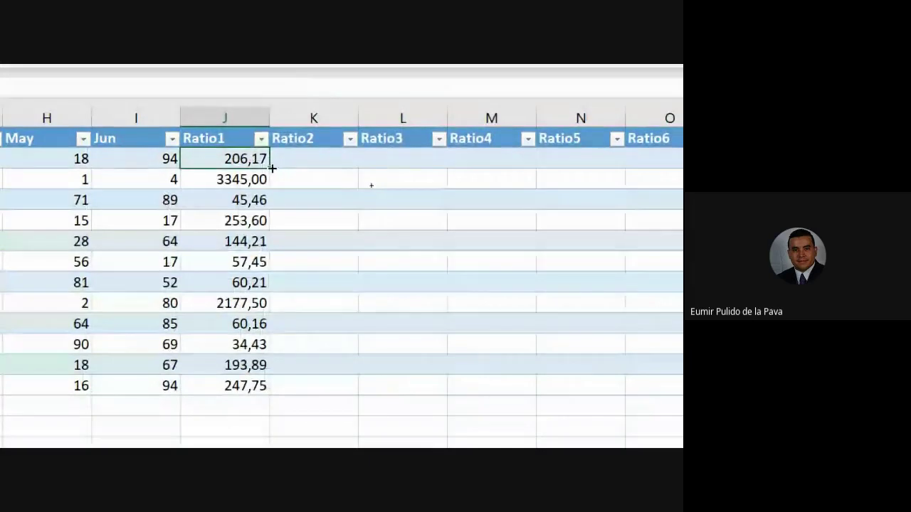
pyautogui.moveTo(272, 168); pyautogui.dragTo(663, 176)
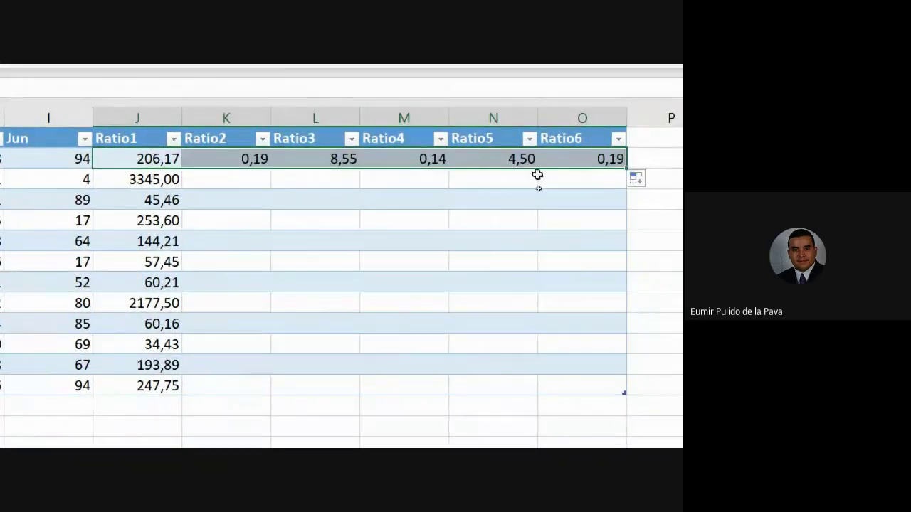
pyautogui.hscroll(-3, 317, 180)
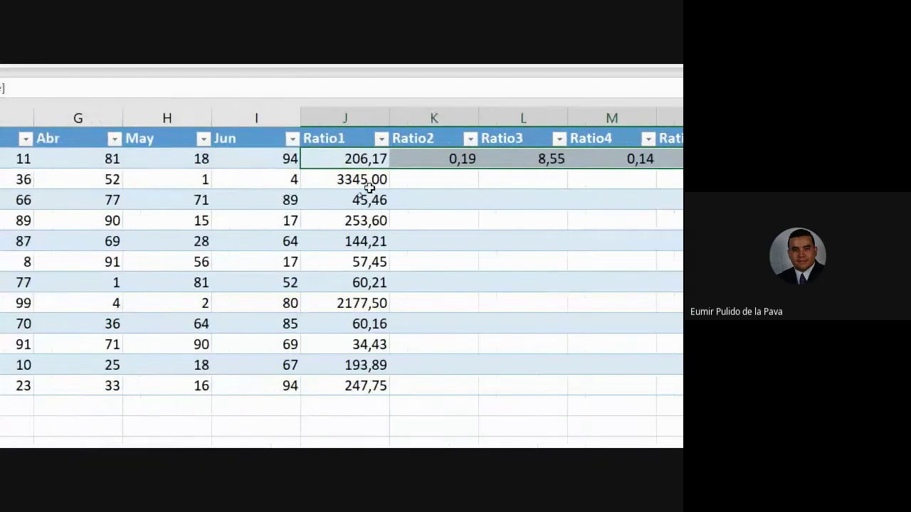
pyautogui.doubleClick(437, 156)
pyautogui.hscroll(-3, 62, 226)
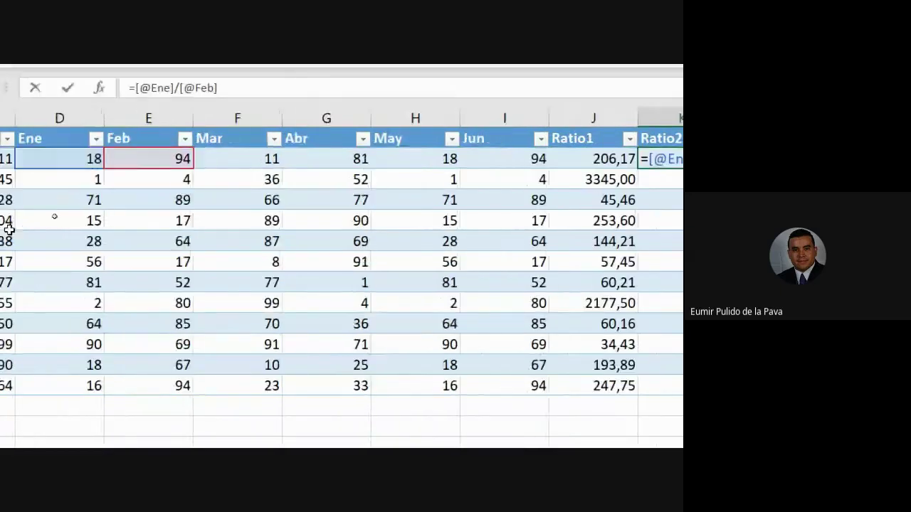
pyautogui.hscroll(-1, 4, 233)
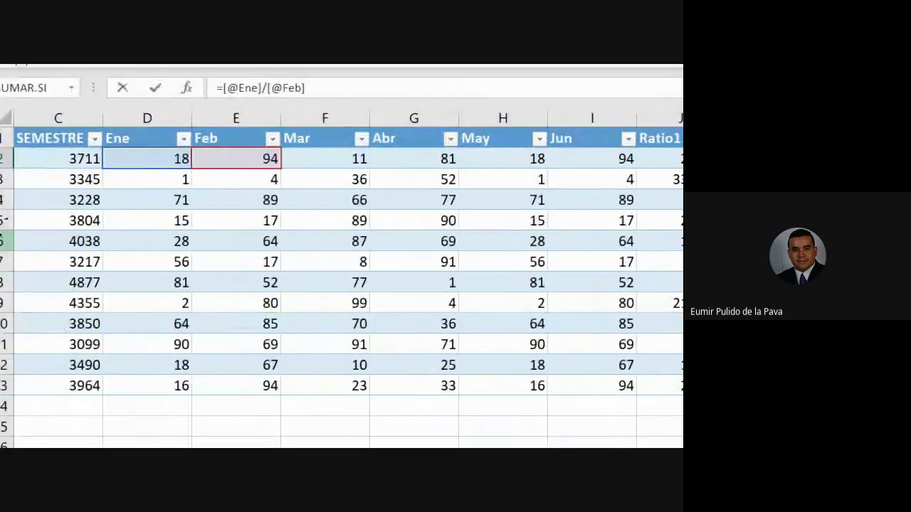
pyautogui.hscroll(4, 620, 240)
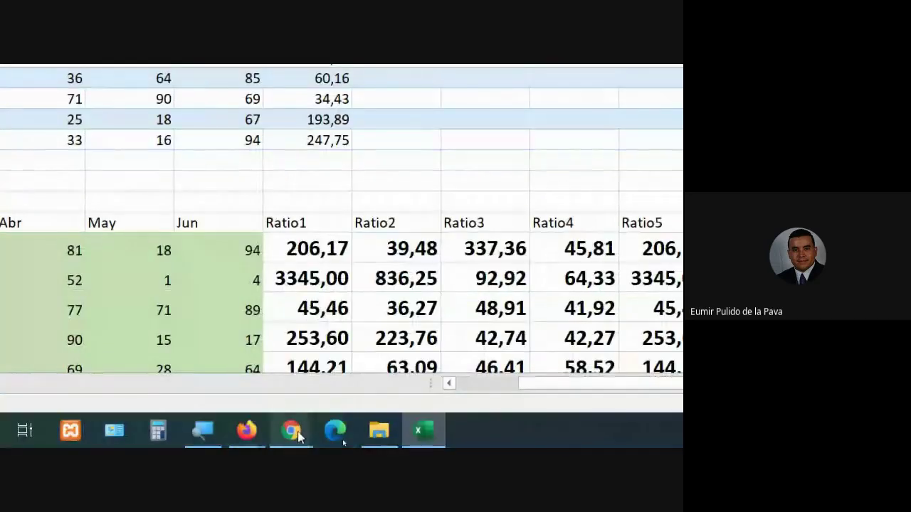
# Admit the waiting participant into the Meet call and return to Excel
pyautogui.moveTo(297, 437)
pyautogui.click(256, 381)
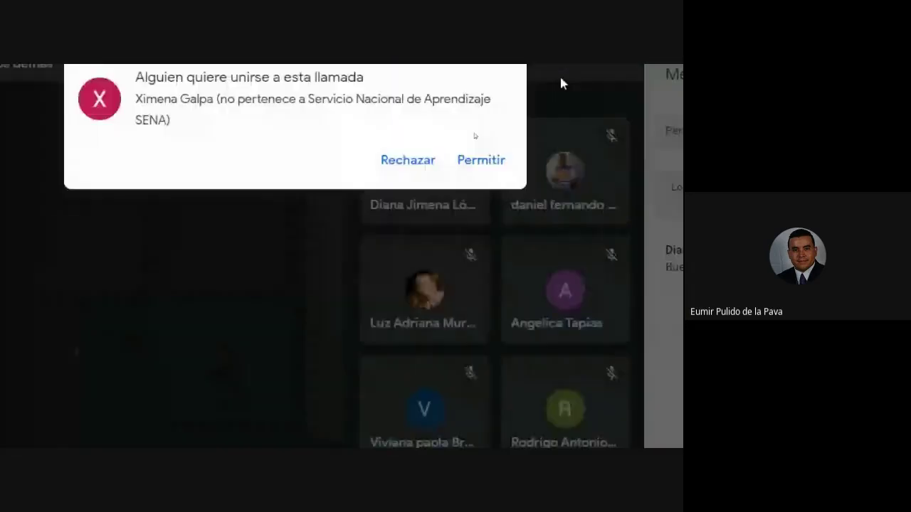
pyautogui.click(486, 178)
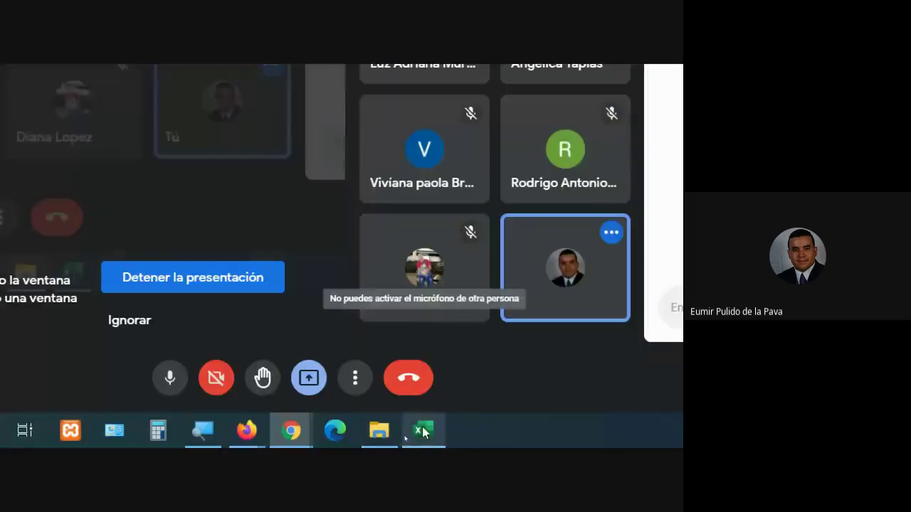
pyautogui.click(418, 423)
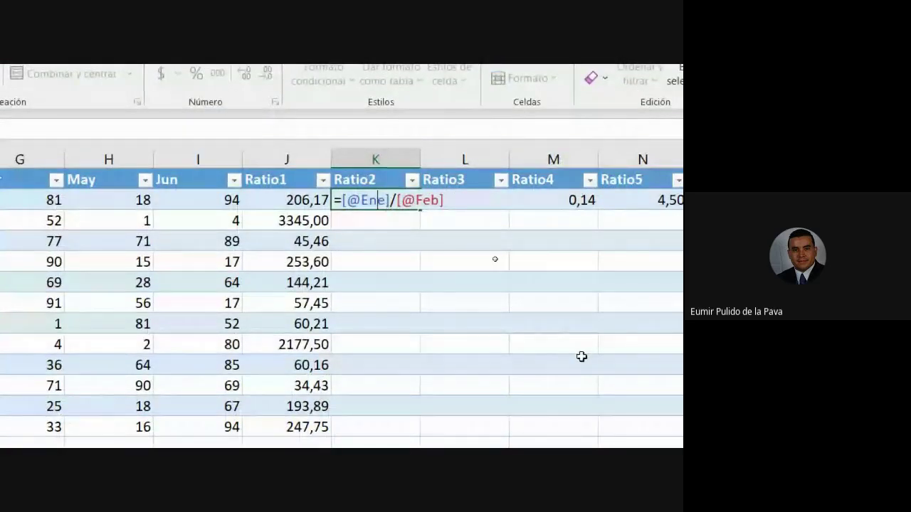
pyautogui.click(471, 201)
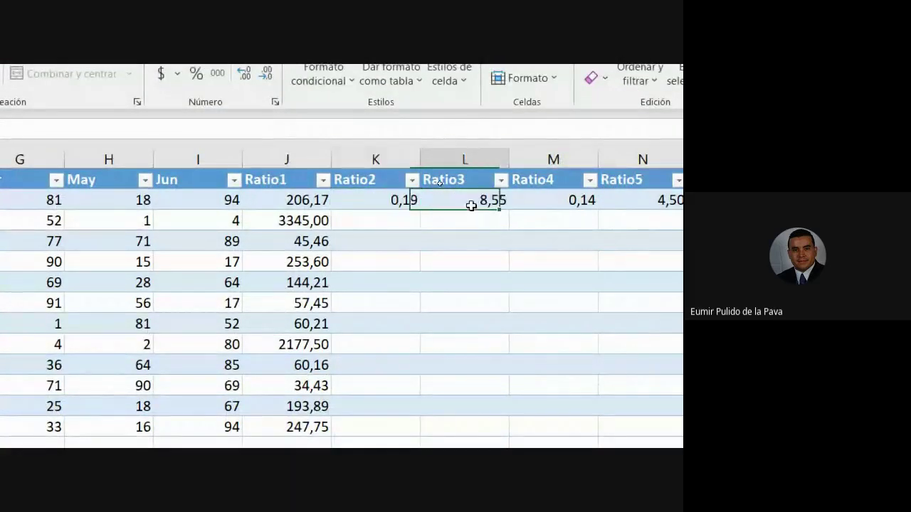
pyautogui.write('=[@Feb]/[@Mar]')
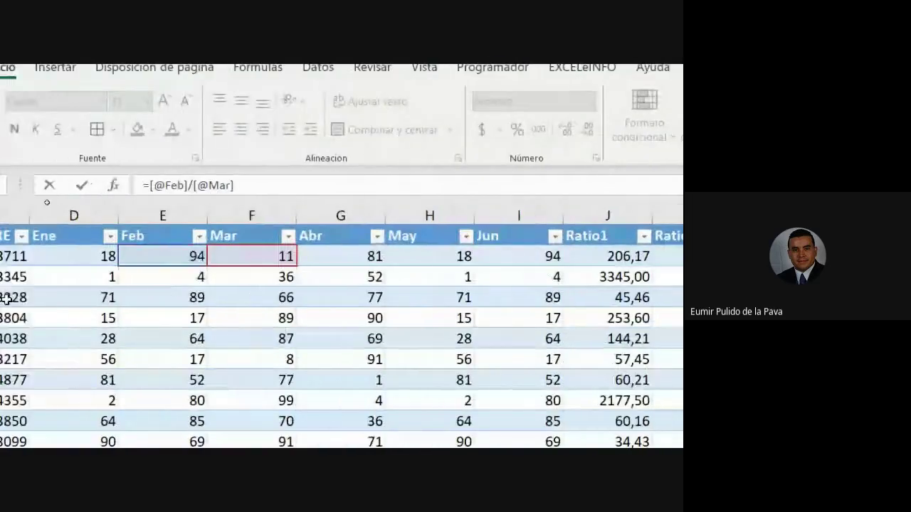
pyautogui.press('Return')
pyautogui.click(413, 254)
pyautogui.write('=[@Mar]/[@Abr]')
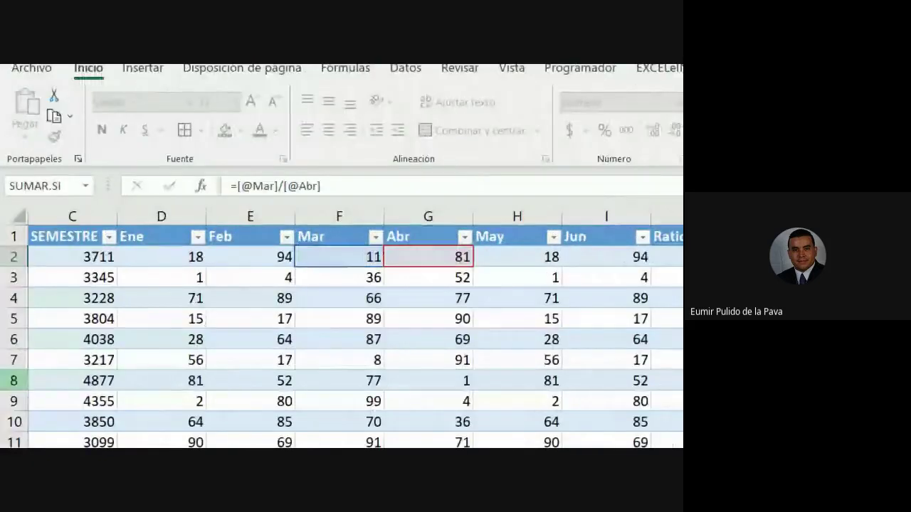
pyautogui.hotkey('ctrl', 'Return')
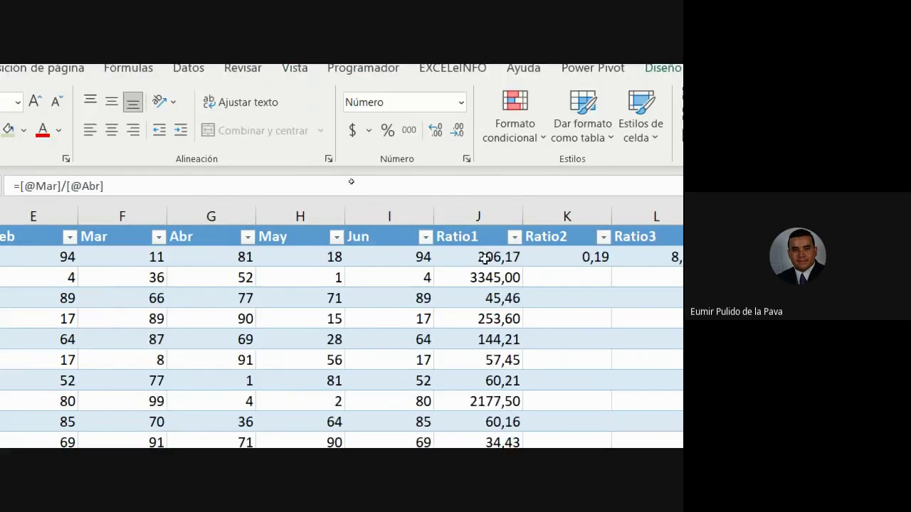
pyautogui.doubleClick(486, 258)
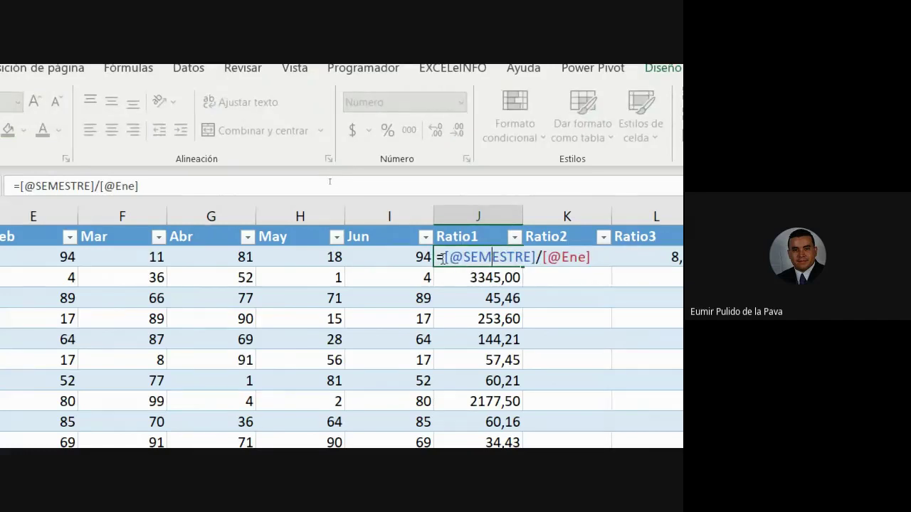
pyautogui.moveTo(444, 257); pyautogui.dragTo(536, 256)
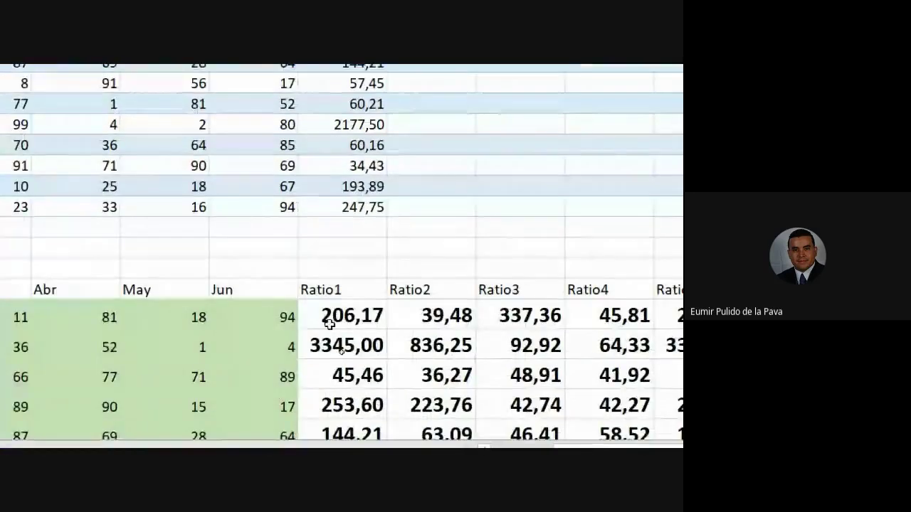
pyautogui.doubleClick(117, 400)
pyautogui.press('F4')
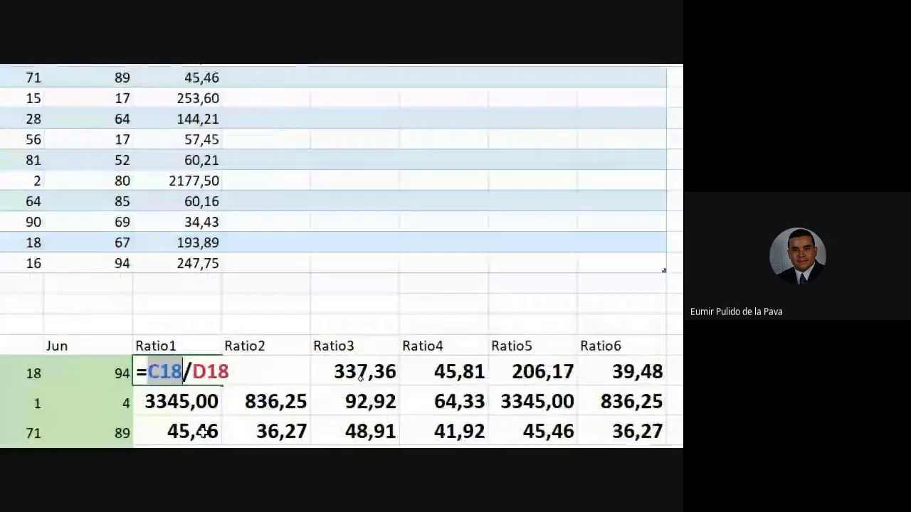
pyautogui.press('F4')
pyautogui.press('F3')
pyautogui.click(320, 229)
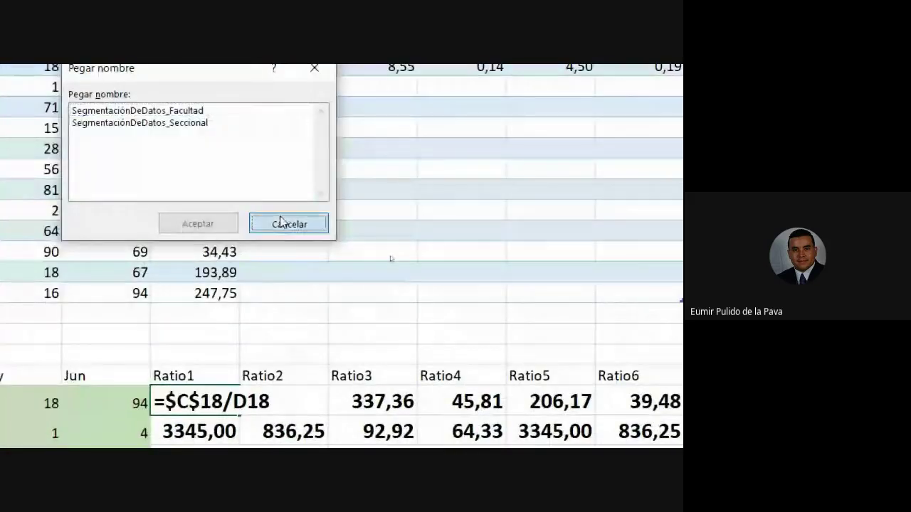
pyautogui.press('F4')
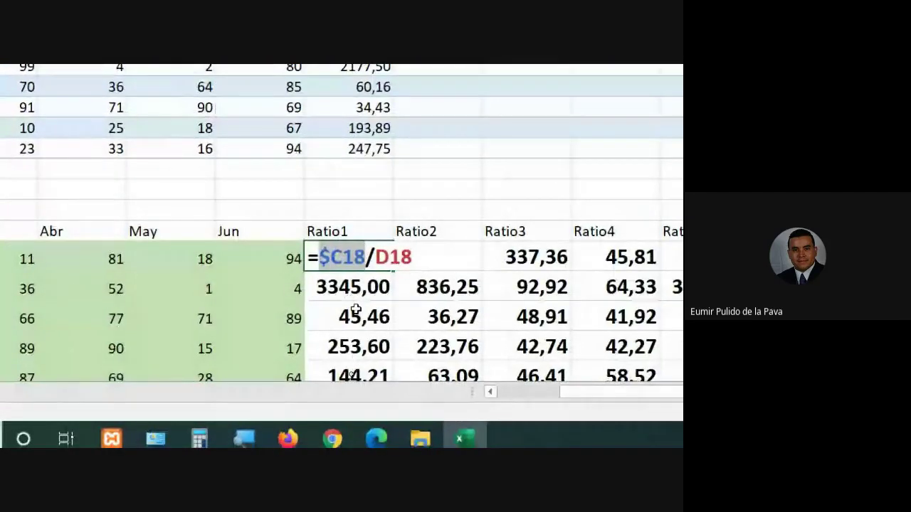
pyautogui.press('F4')
pyautogui.press('F4')
pyautogui.press('F4')
pyautogui.press('F4')
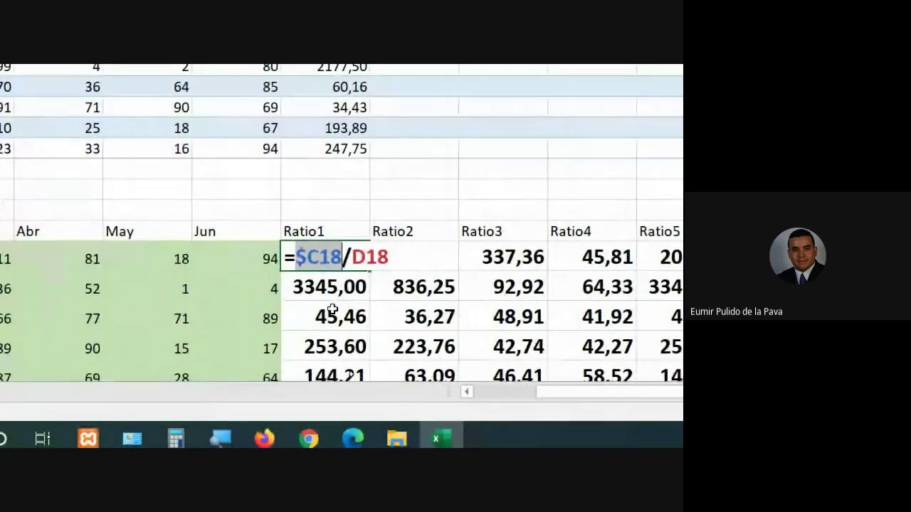
pyautogui.press('Return')
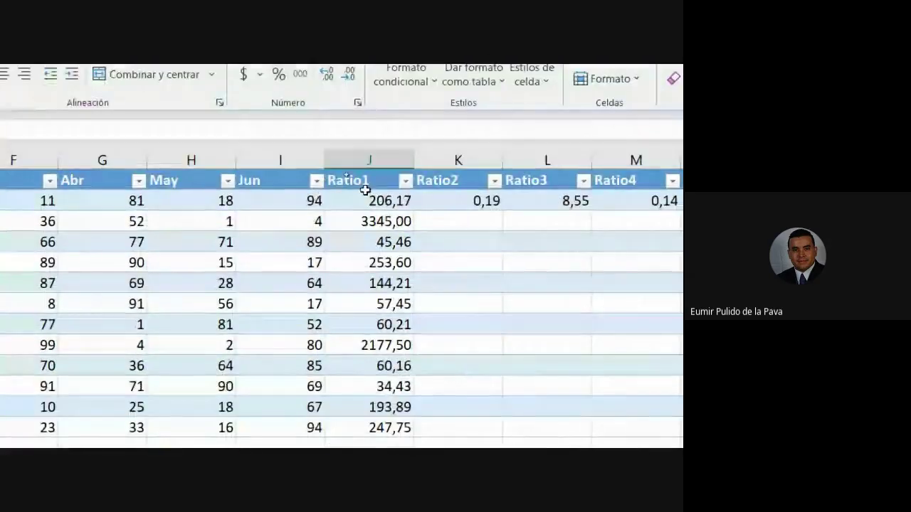
pyautogui.click(366, 189)
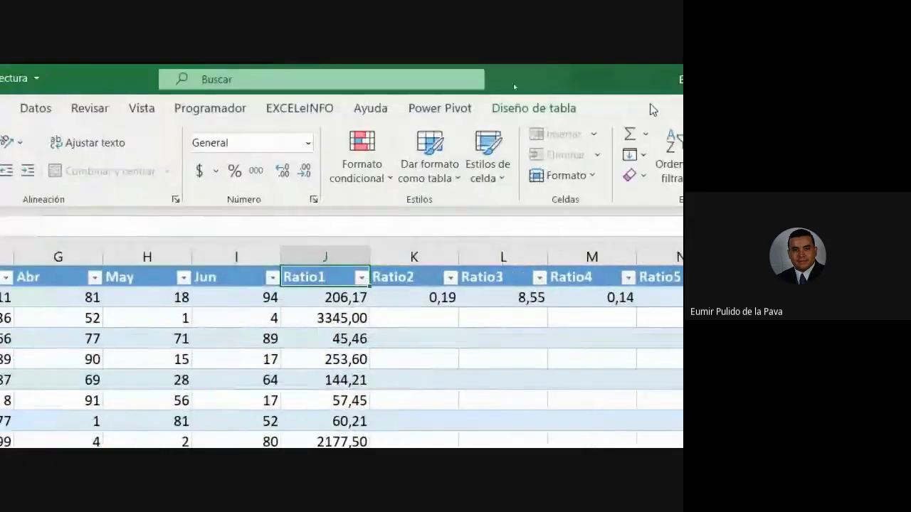
pyautogui.click(421, 110)
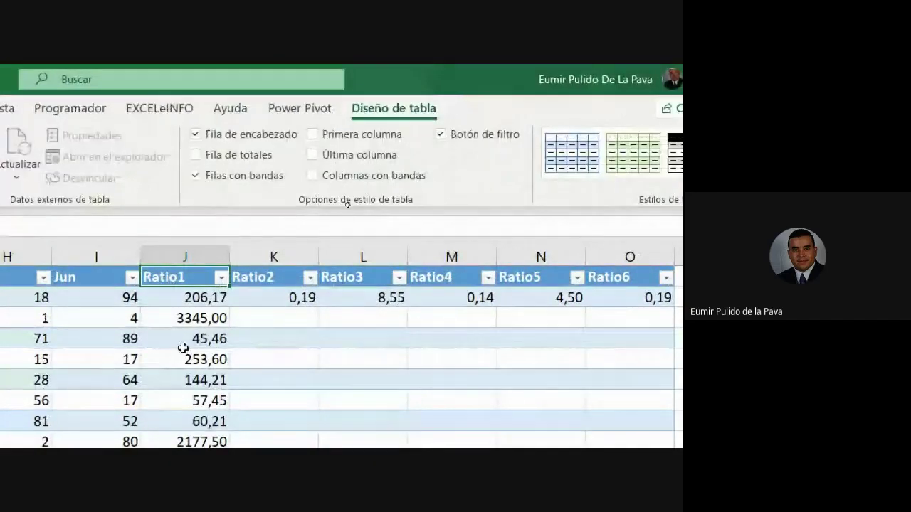
pyautogui.doubleClick(201, 298)
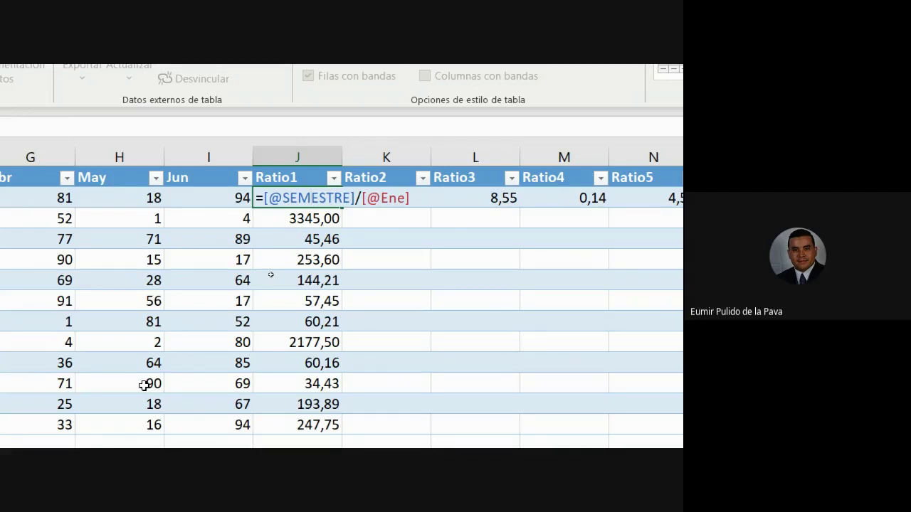
pyautogui.press('Left')
pyautogui.press('Left')
pyautogui.press('Left')
pyautogui.press('Left')
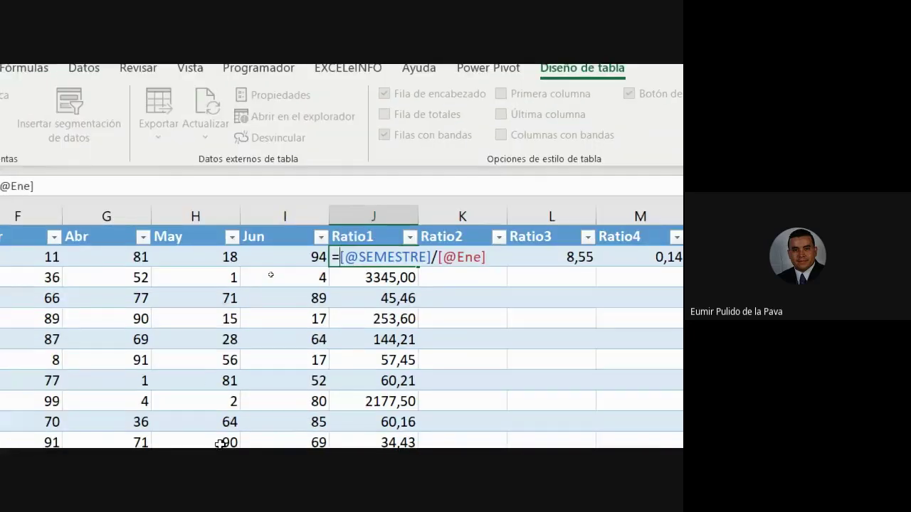
pyautogui.hotkey('shift', 'Right')
pyautogui.hotkey('shift', 'Right')
pyautogui.hotkey('shift', 'Right')
pyautogui.hotkey('shift', 'Right')
pyautogui.hotkey('shift', 'Right')
pyautogui.hotkey('shift', 'Right')
pyautogui.hotkey('shift', 'Right')
pyautogui.hotkey('shift', 'Right')
pyautogui.hotkey('shift', 'Right')
pyautogui.hotkey('shift', 'Right')
pyautogui.hotkey('shift', 'Right')
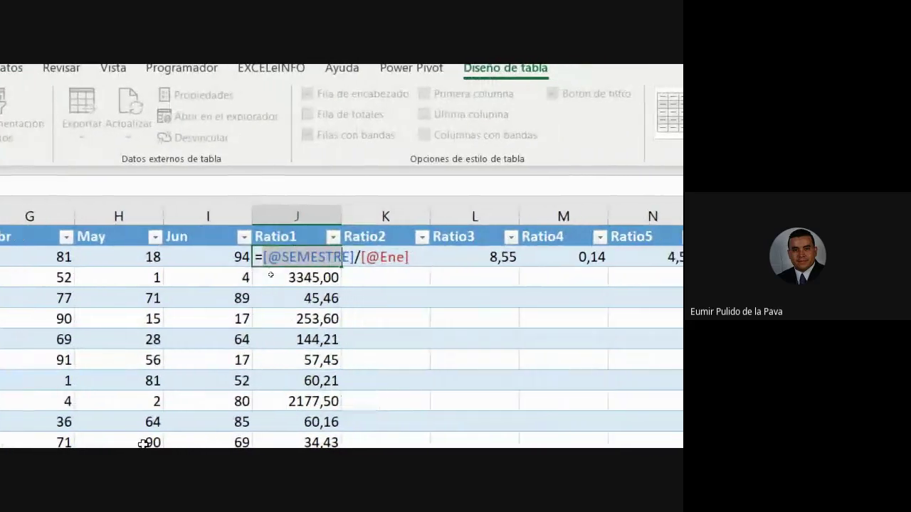
pyautogui.press('Escape')
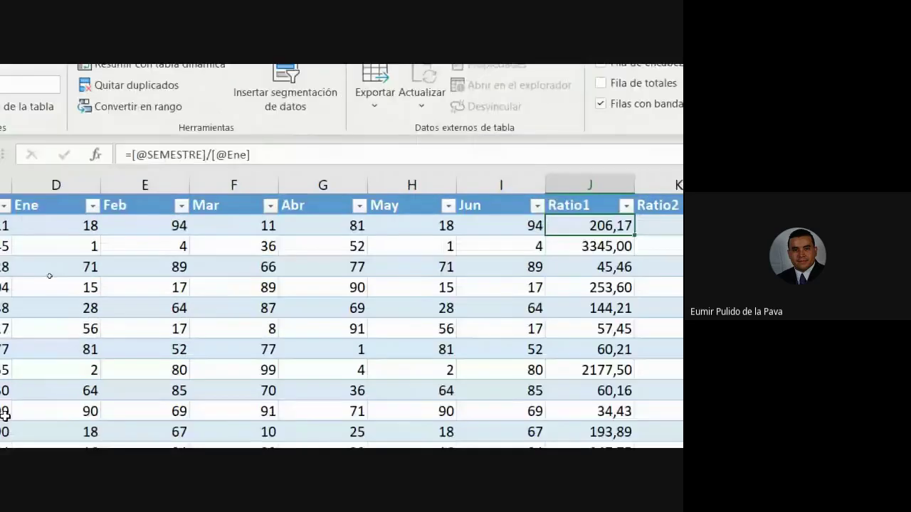
pyautogui.click(242, 269)
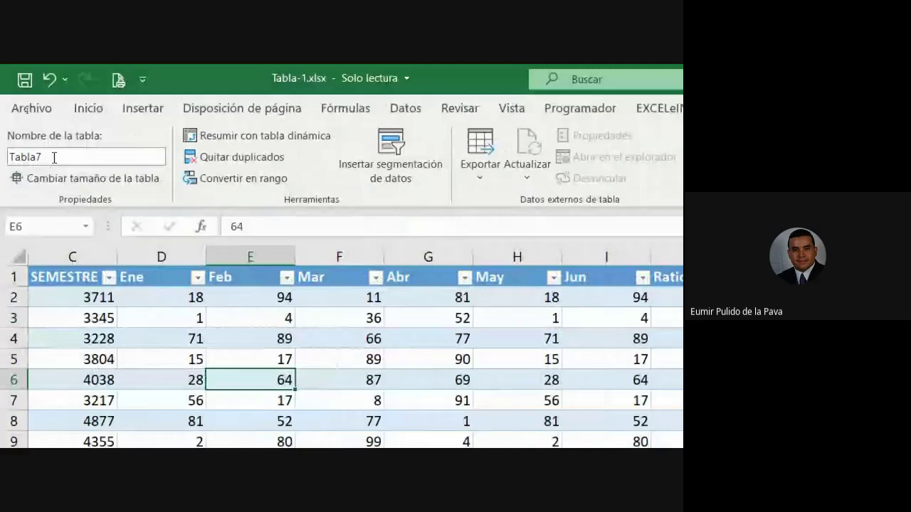
# Rename table Tabla7 to semestre, delete the Ratio1–Ratio6 values in J2:O13, and widen column J
pyautogui.doubleClick(54, 157)
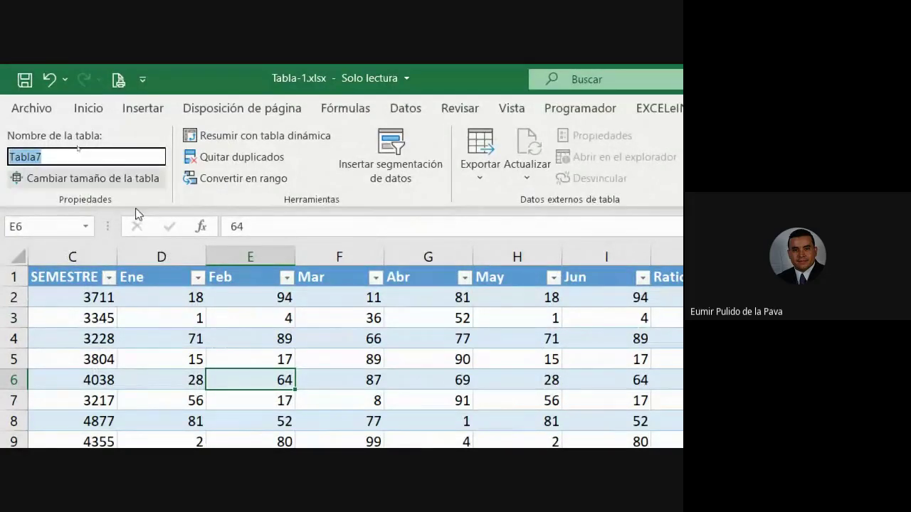
pyautogui.write('semestre')
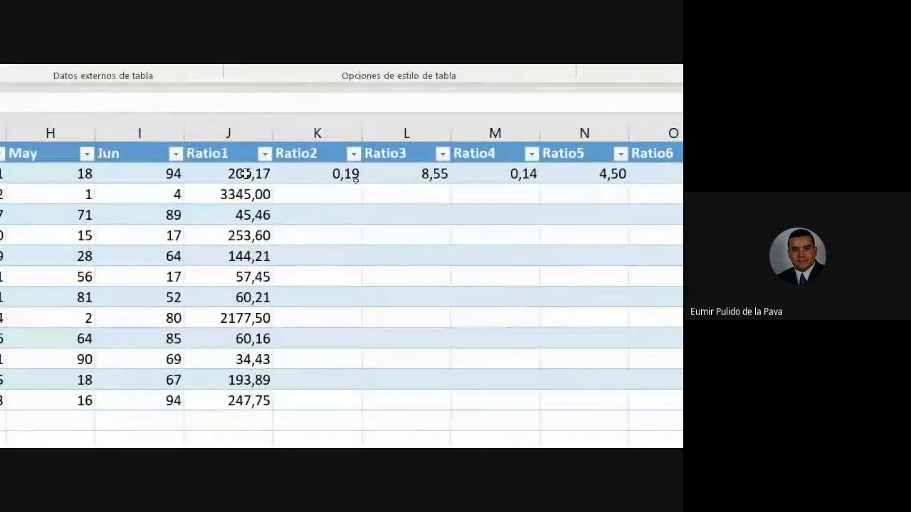
pyautogui.moveTo(244, 171); pyautogui.dragTo(499, 198)
pyautogui.click(236, 169)
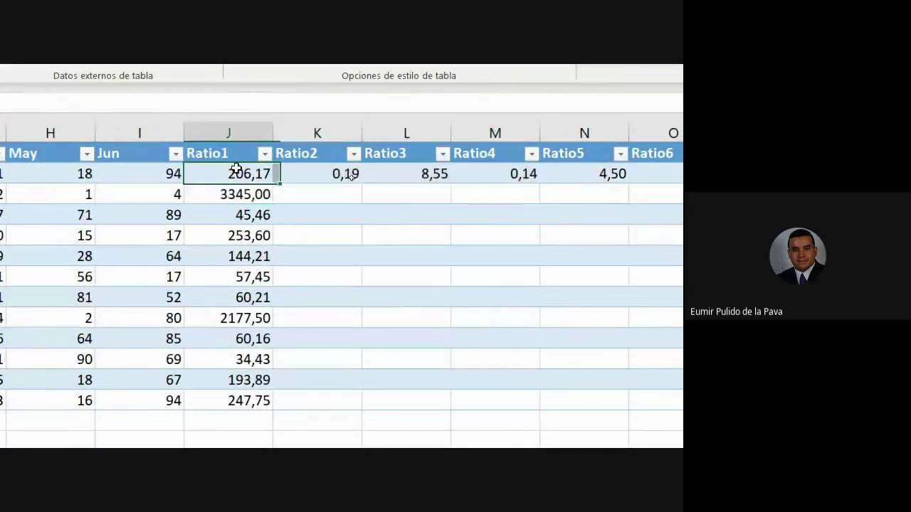
pyautogui.moveTo(221, 175); pyautogui.dragTo(676, 285)
pyautogui.moveTo(559, 284); pyautogui.dragTo(558, 401)
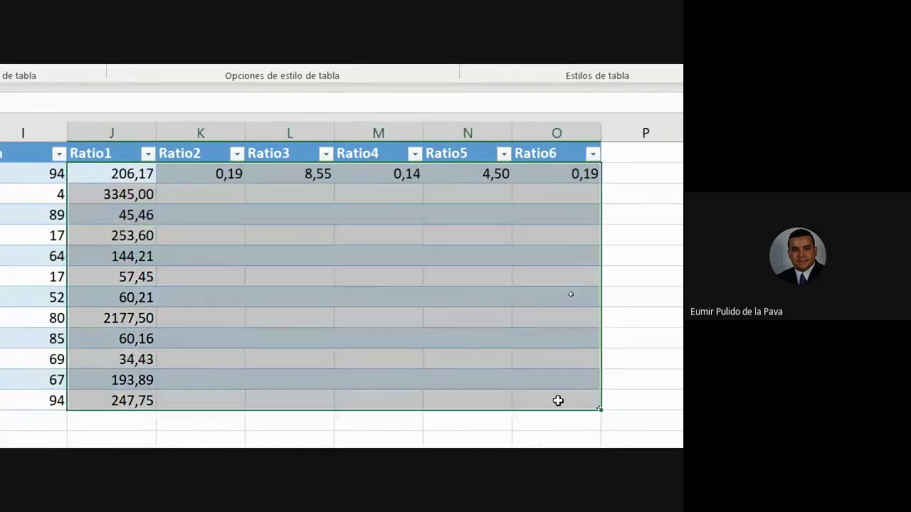
pyautogui.press('Delete')
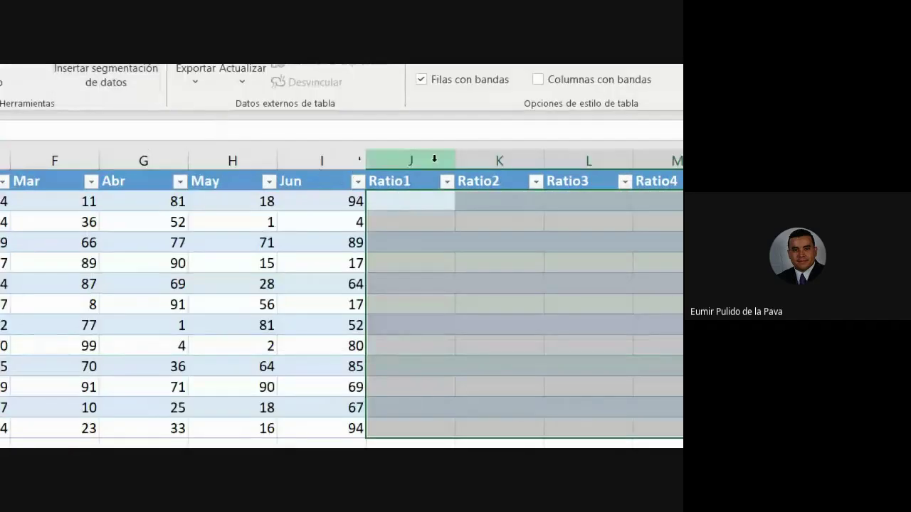
pyautogui.moveTo(455, 161); pyautogui.dragTo(675, 161)
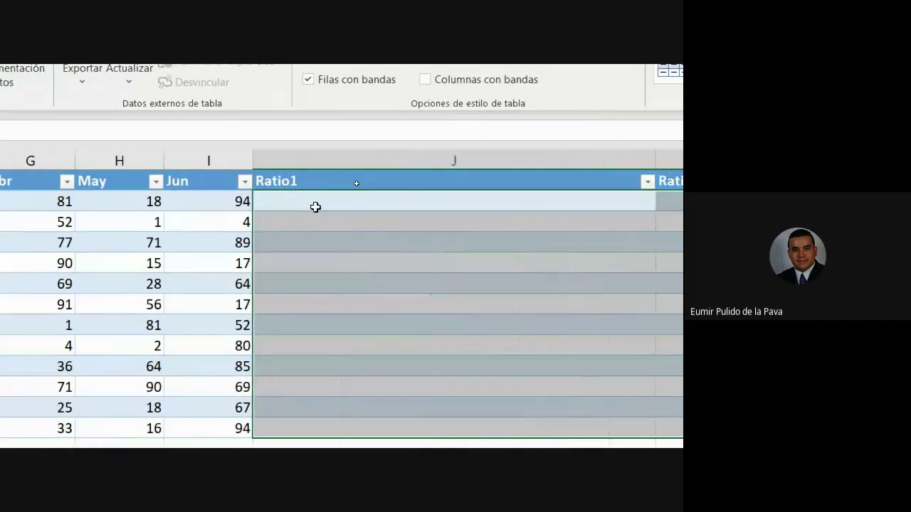
pyautogui.click(315, 202)
pyautogui.write('=se')
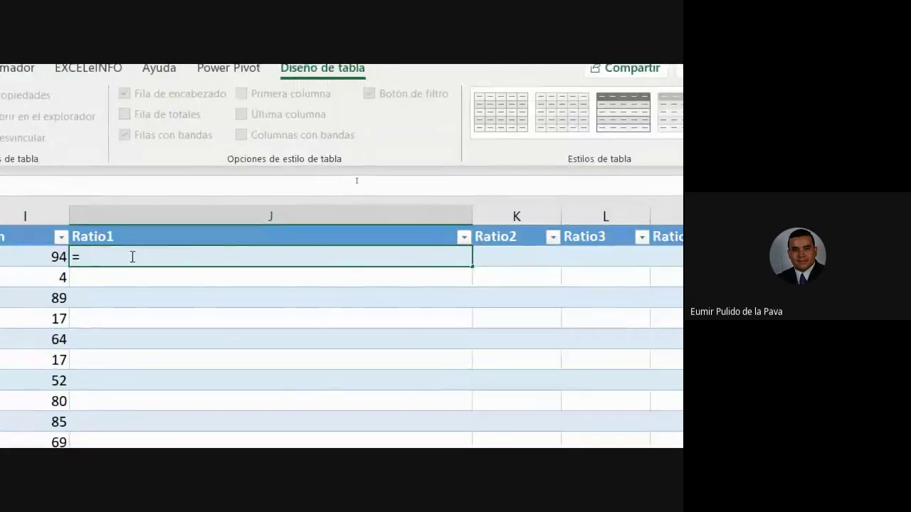
pyautogui.write('me')
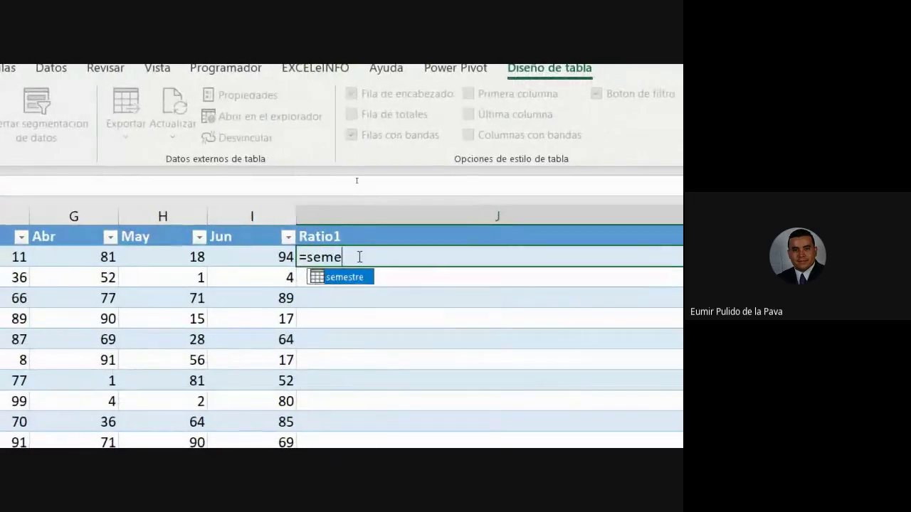
pyautogui.press('Tab')
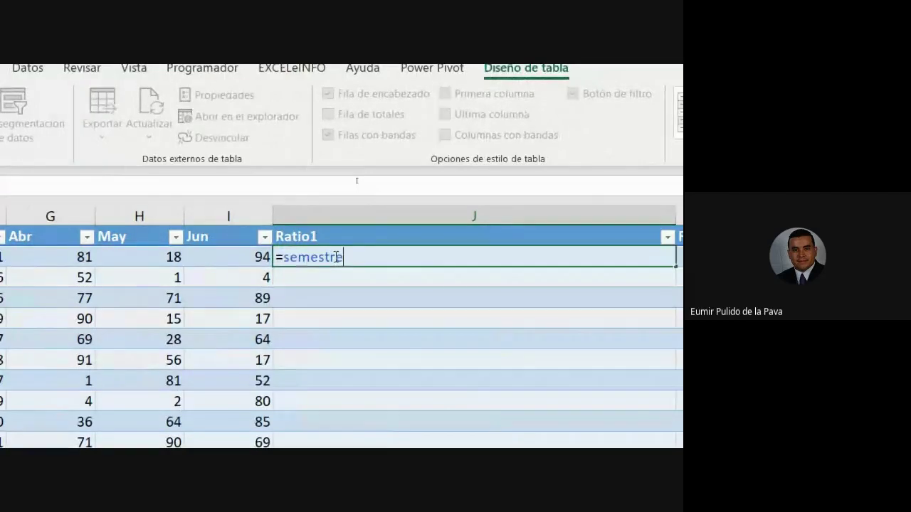
pyautogui.write('[[')
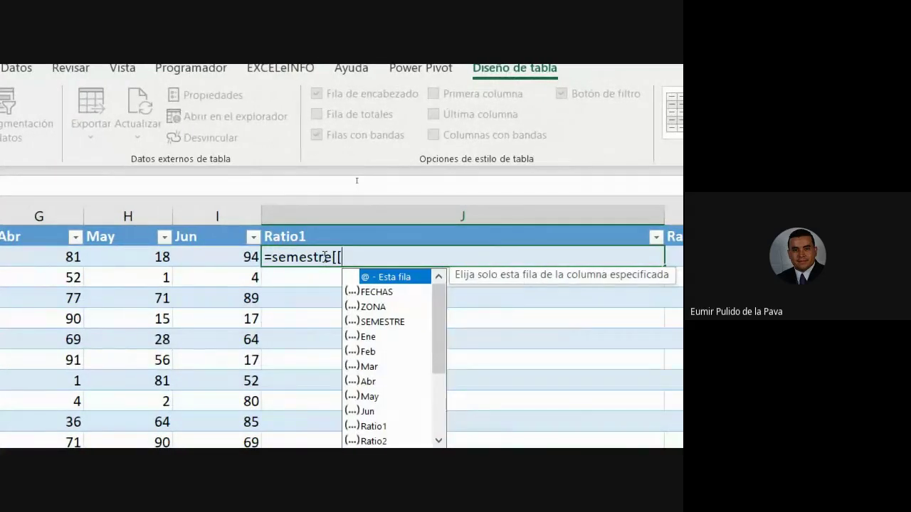
pyautogui.write('se')
pyautogui.press('Tab')
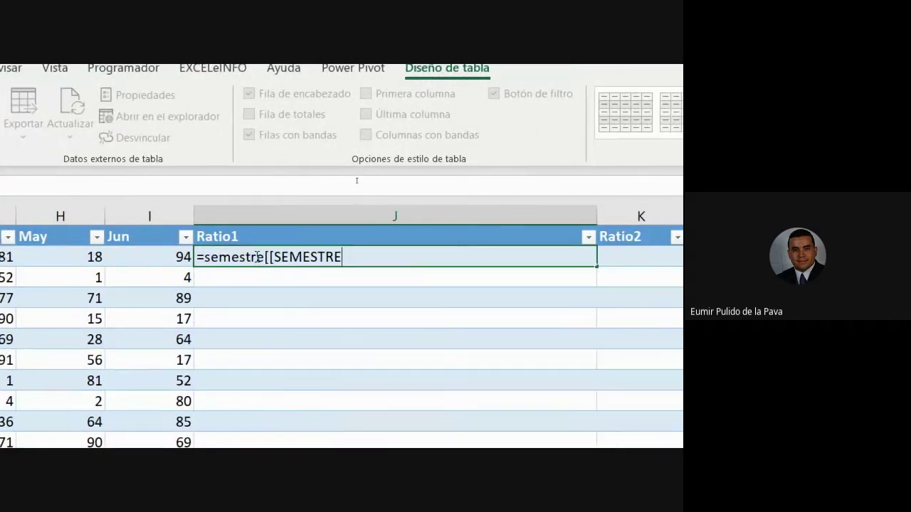
pyautogui.write(']')
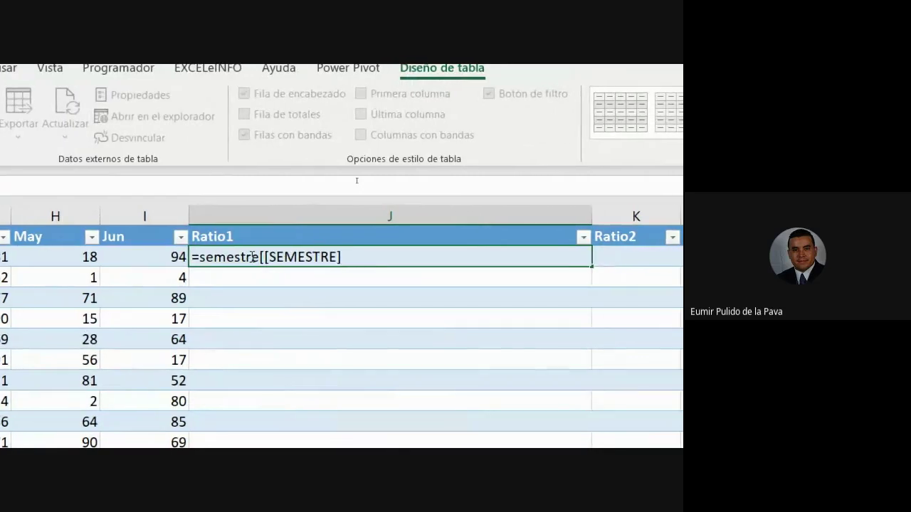
pyautogui.write(':[se')
pyautogui.press('Tab')
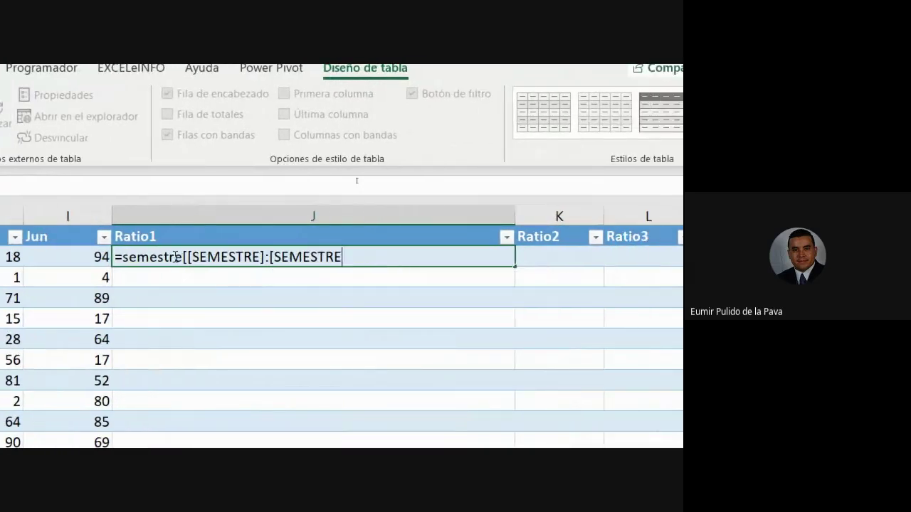
pyautogui.write(']]/')
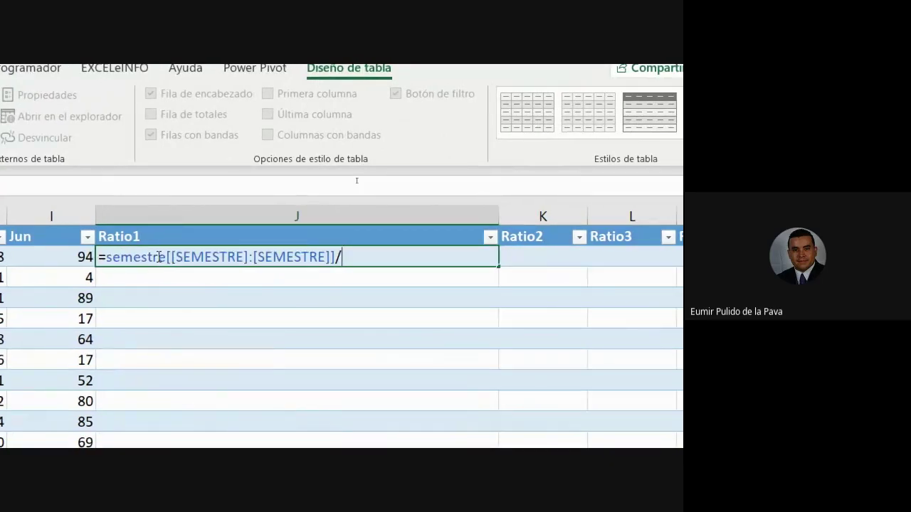
pyautogui.click(135, 258)
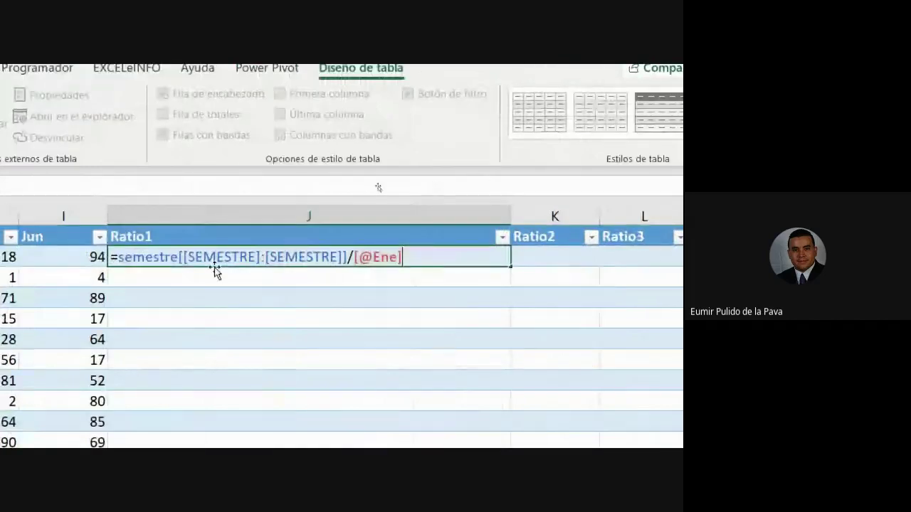
# Highlight the table name, each SEMESTRE column reference and the colon operator to explain the formula
pyautogui.moveTo(121, 257); pyautogui.dragTo(351, 257)
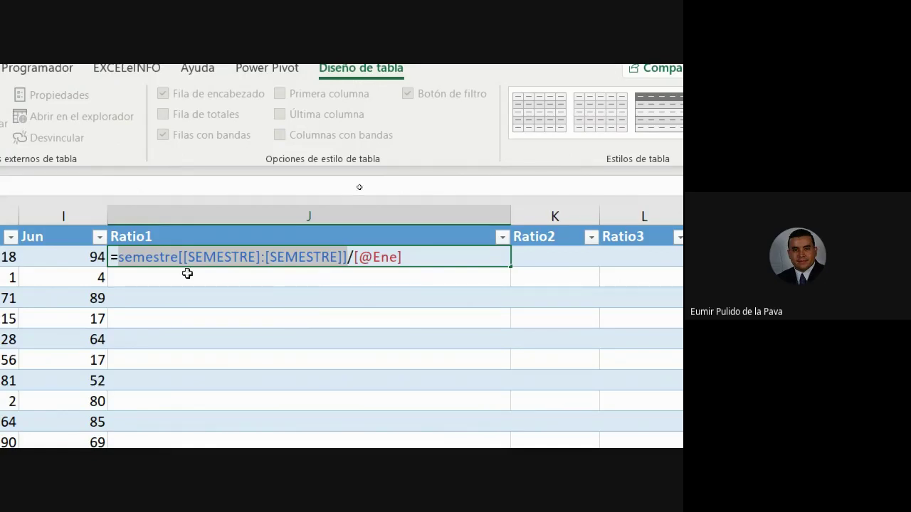
pyautogui.click(138, 259)
pyautogui.doubleClick(128, 260)
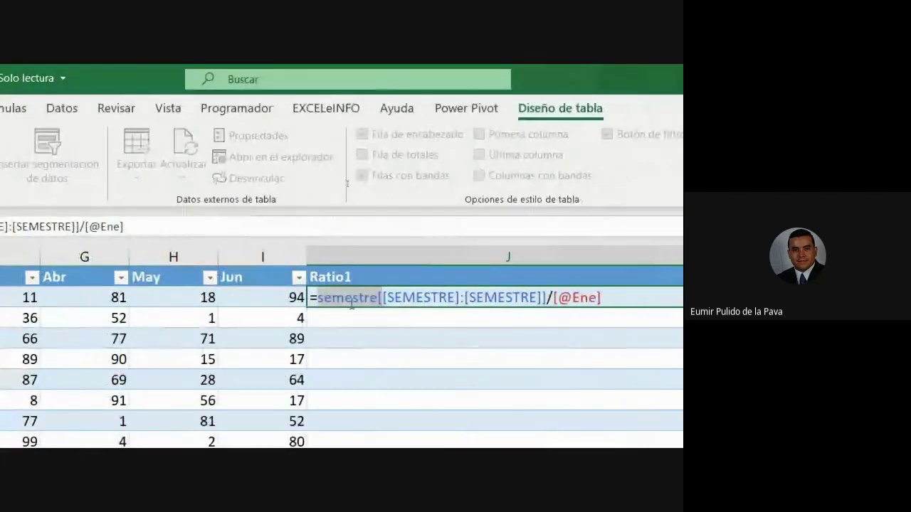
pyautogui.click(353, 300)
pyautogui.moveTo(379, 297); pyautogui.dragTo(461, 297)
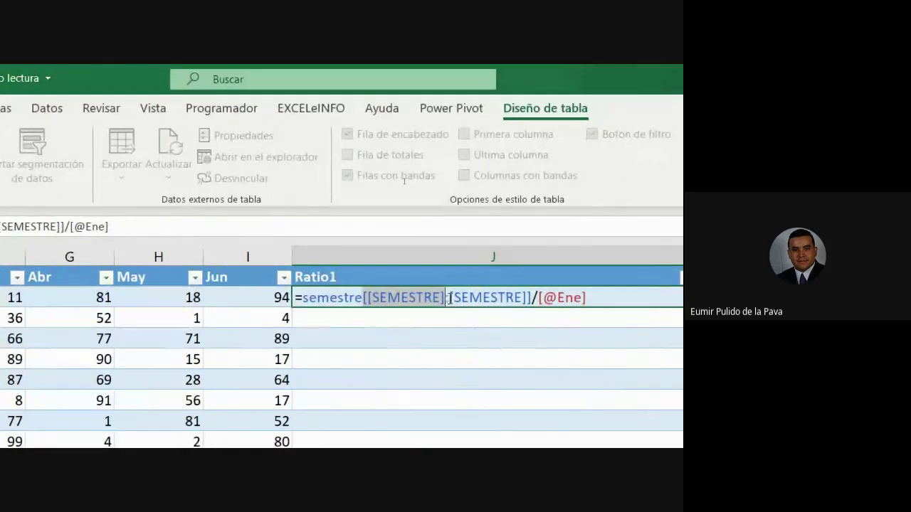
pyautogui.moveTo(445, 297); pyautogui.dragTo(528, 298)
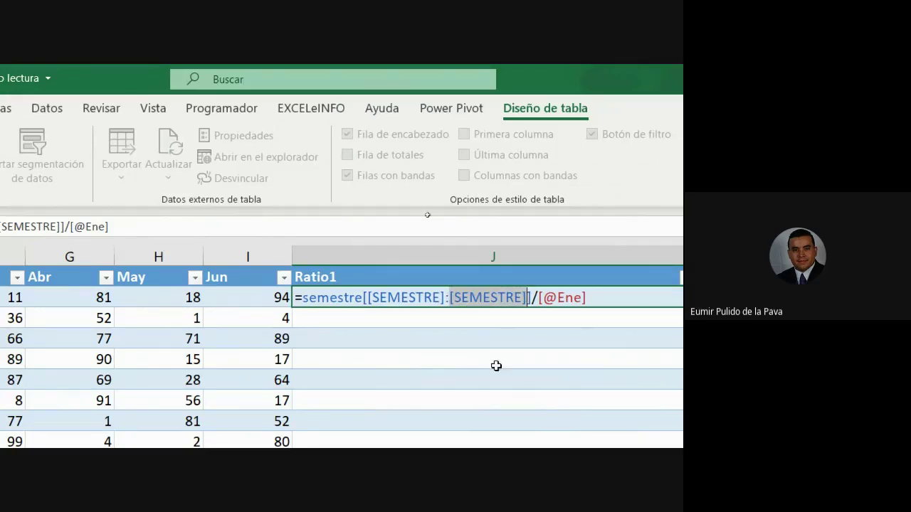
pyautogui.click(366, 299)
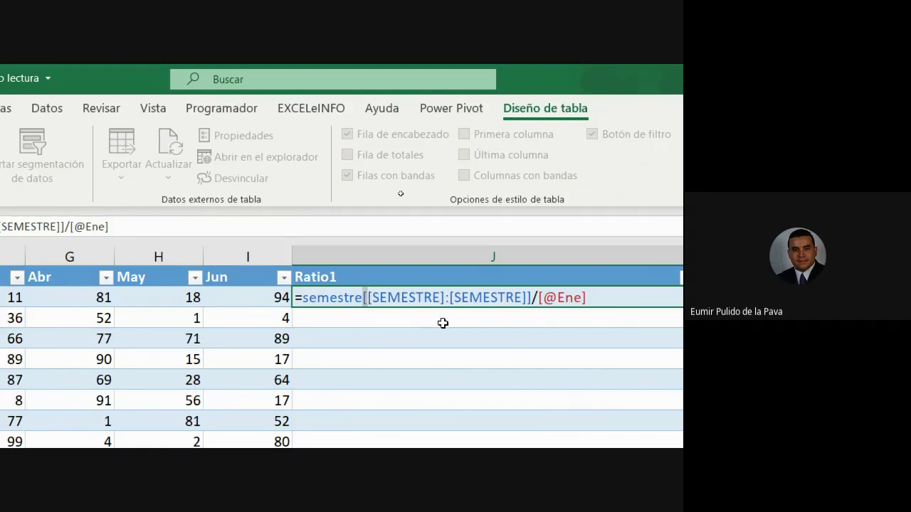
pyautogui.moveTo(534, 297); pyautogui.dragTo(529, 298)
pyautogui.moveTo(367, 299); pyautogui.dragTo(527, 298)
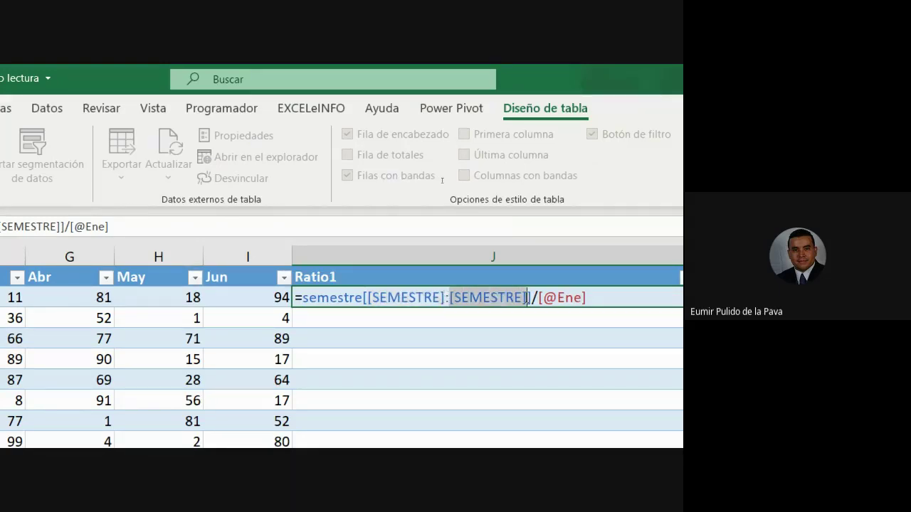
pyautogui.click(598, 297)
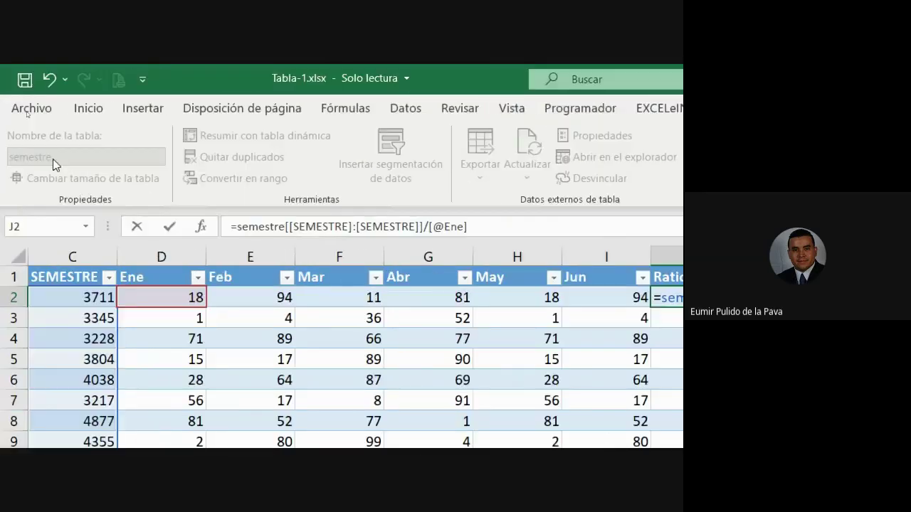
pyautogui.click(28, 106)
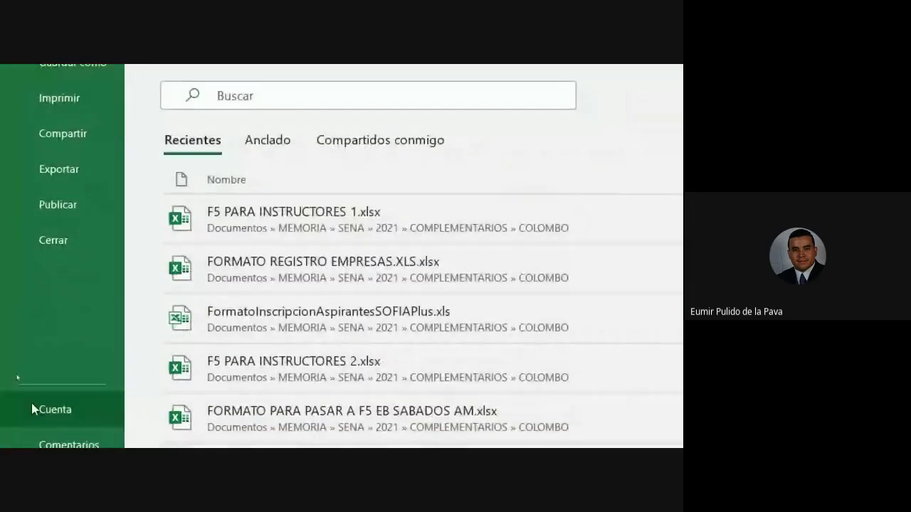
pyautogui.click(50, 403)
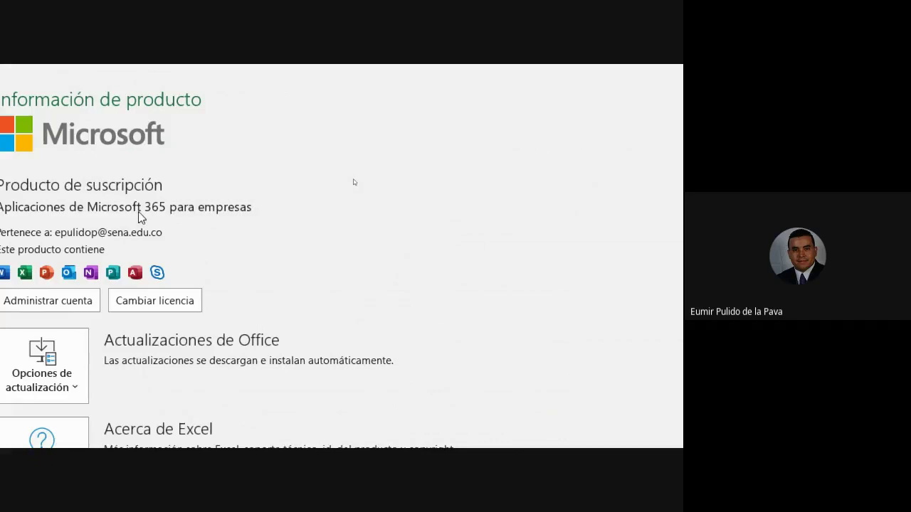
pyautogui.click(58, 111)
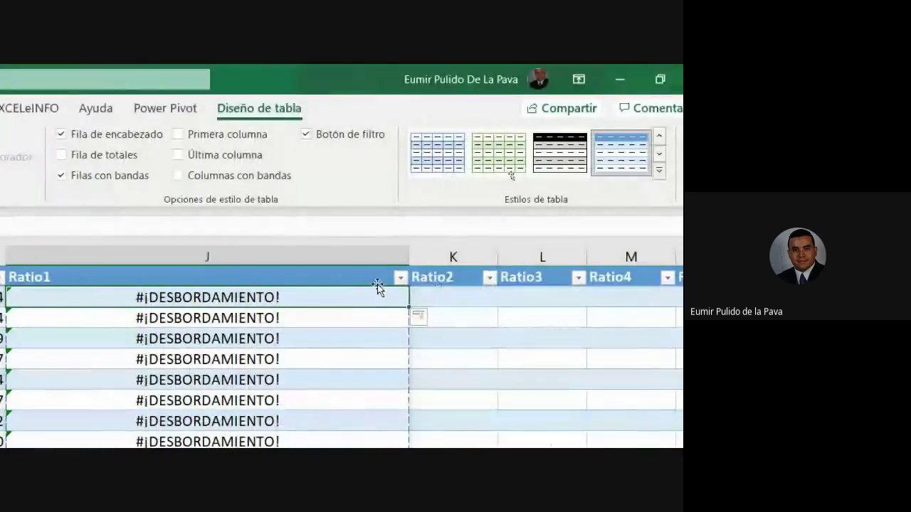
pyautogui.doubleClick(362, 298)
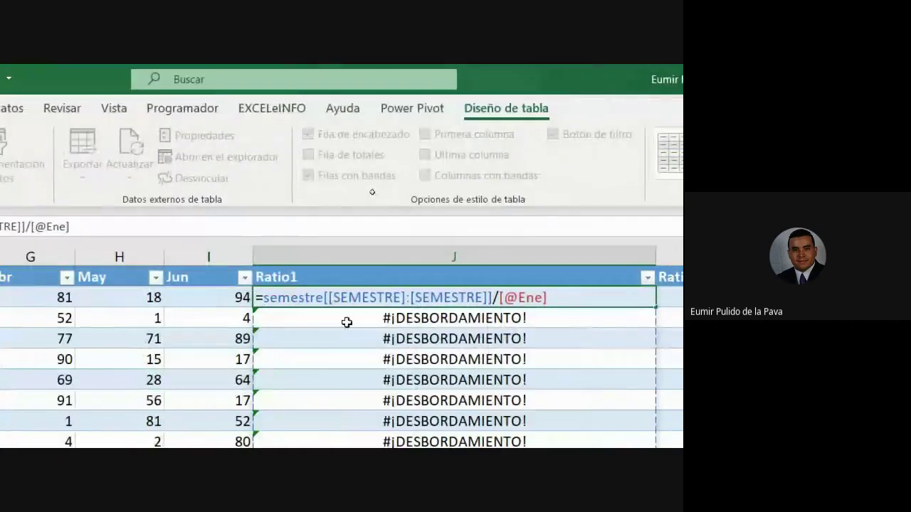
pyautogui.press('Return')
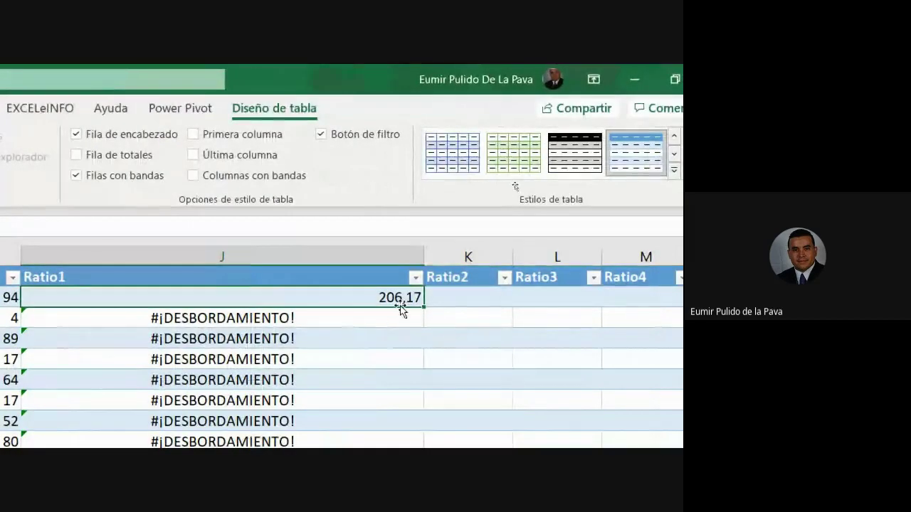
pyautogui.doubleClick(370, 303)
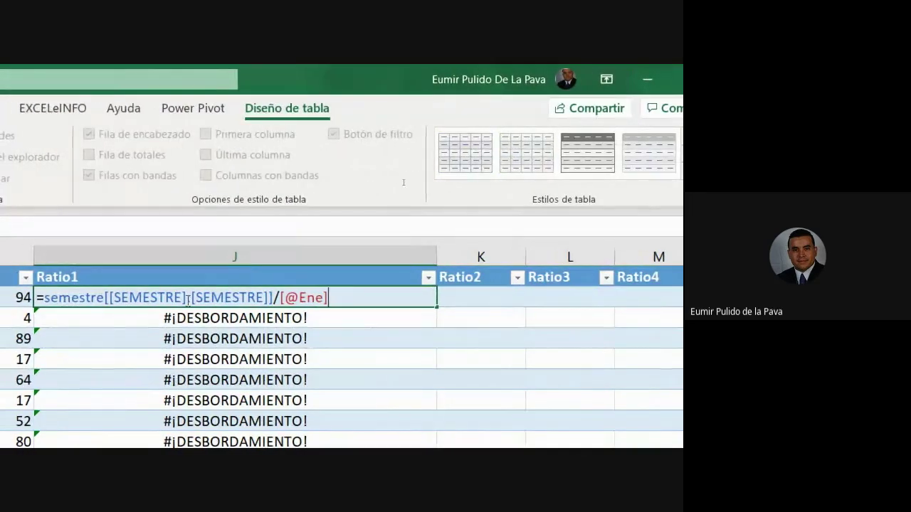
pyautogui.press('Escape')
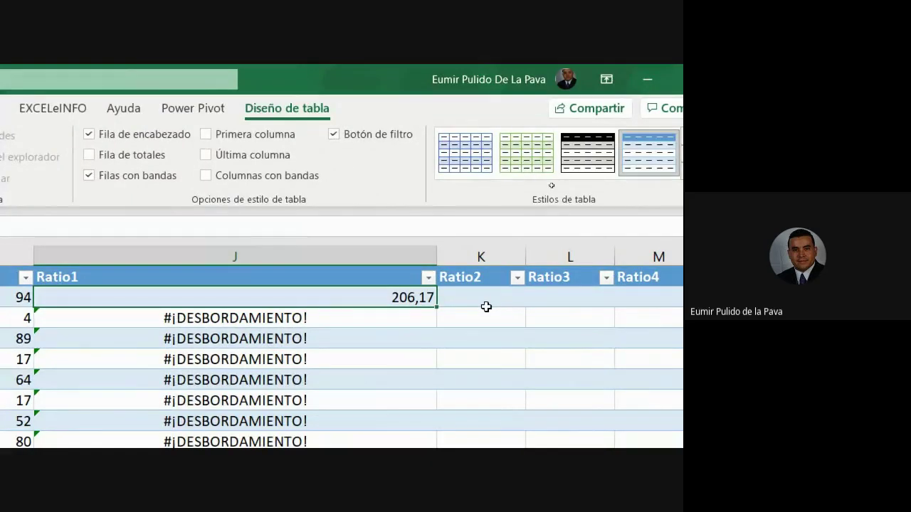
pyautogui.click(33, 106)
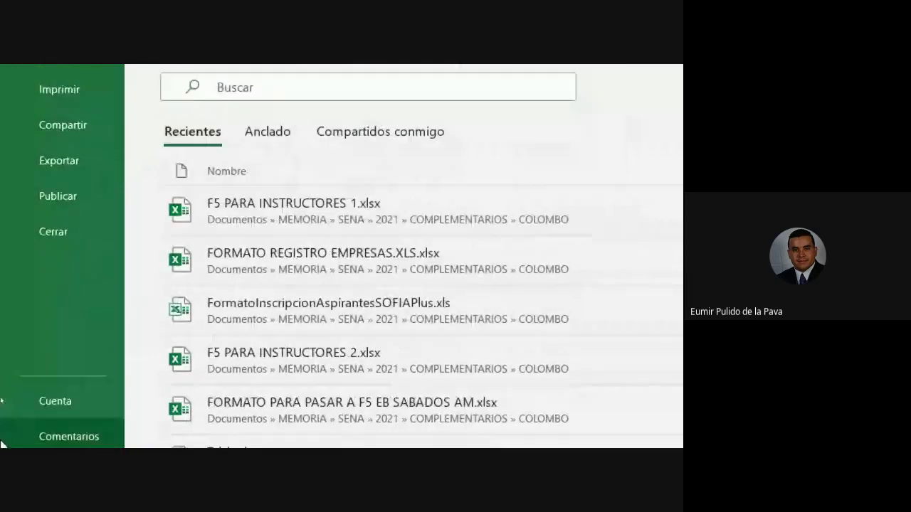
pyautogui.click(57, 401)
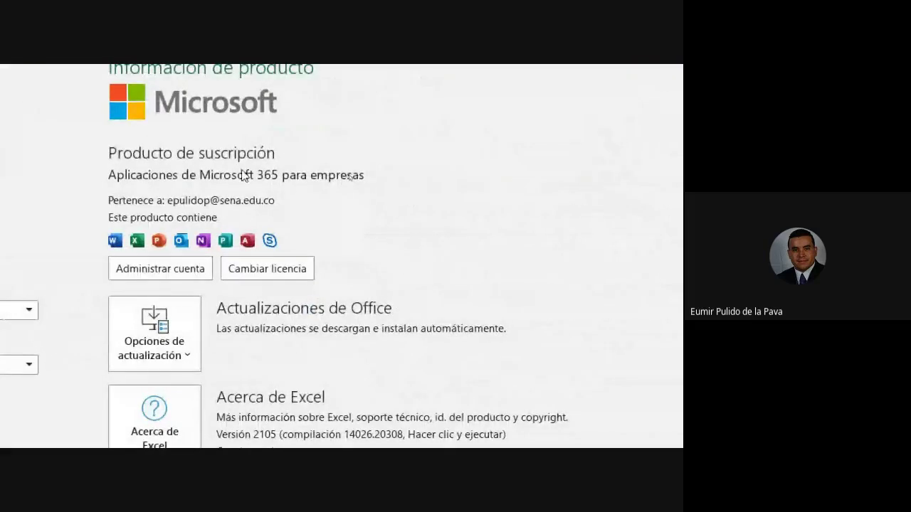
pyautogui.click(30, 116)
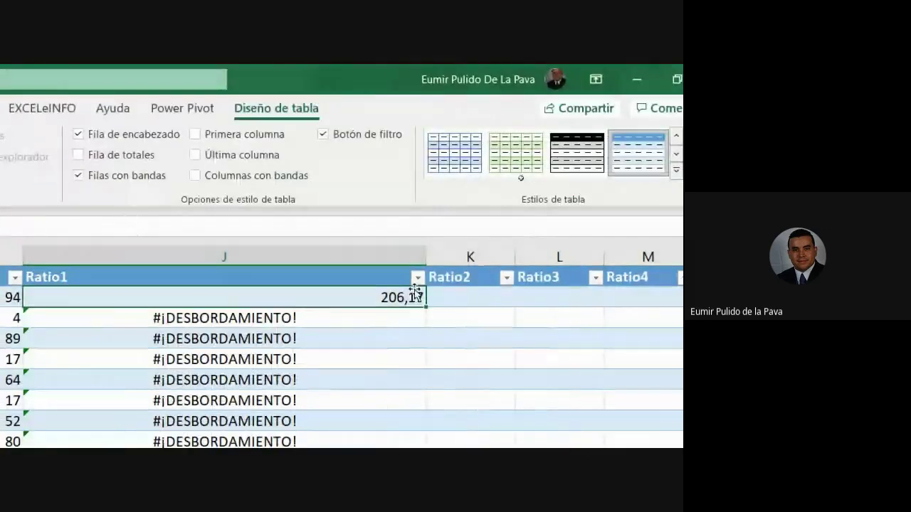
pyautogui.doubleClick(406, 299)
pyautogui.press('Return')
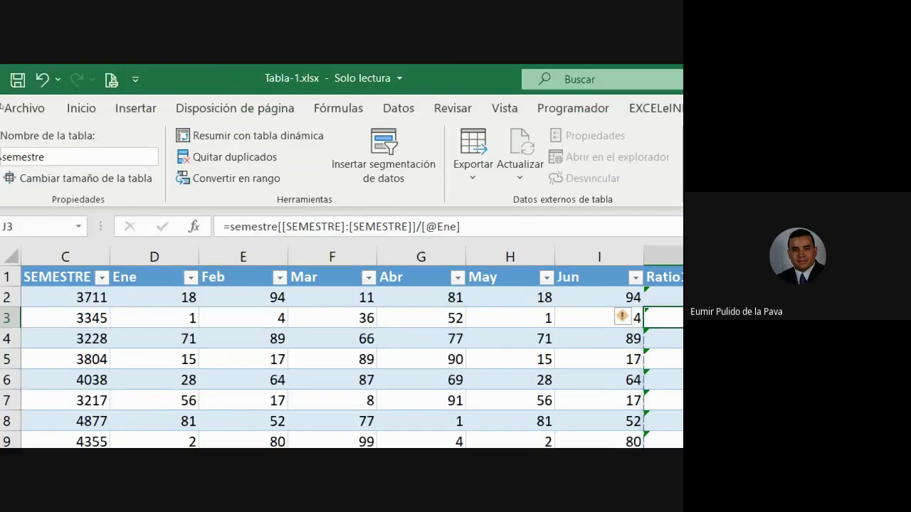
pyautogui.click(52, 113)
pyautogui.scroll(-5, 15, 420)
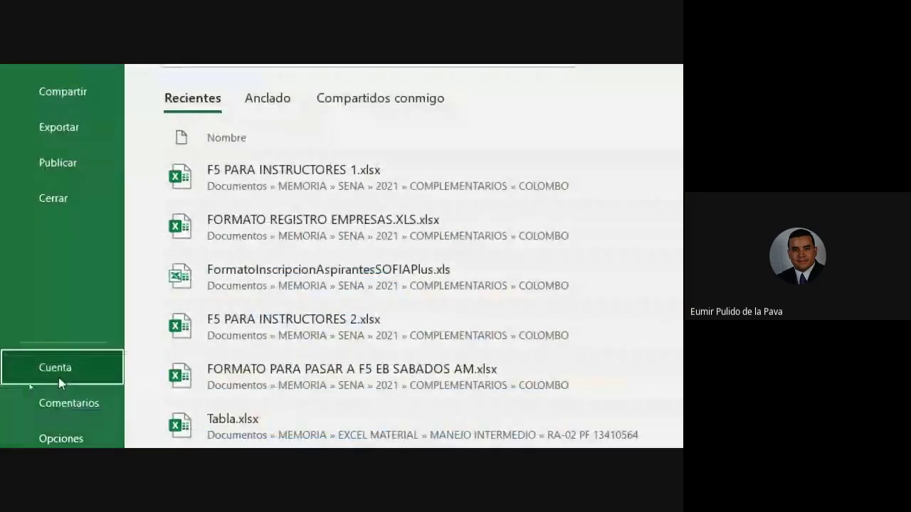
pyautogui.click(59, 380)
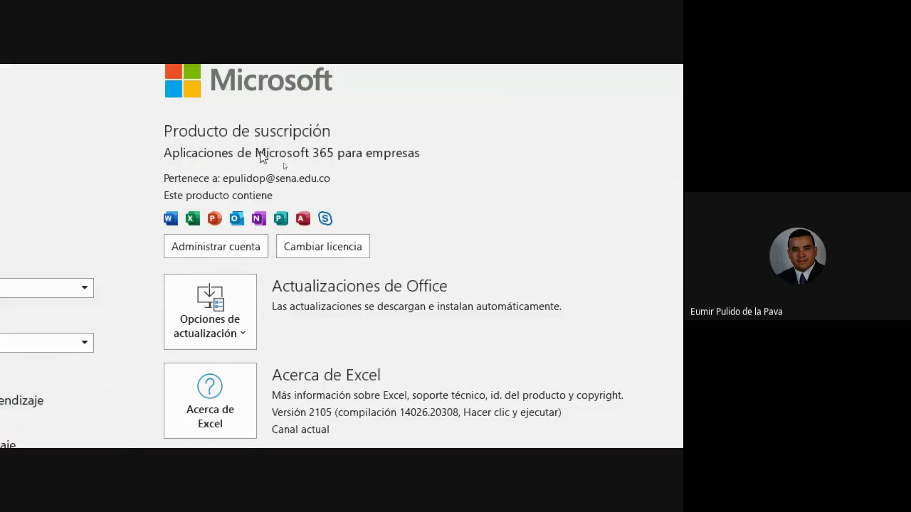
pyautogui.click(22, 114)
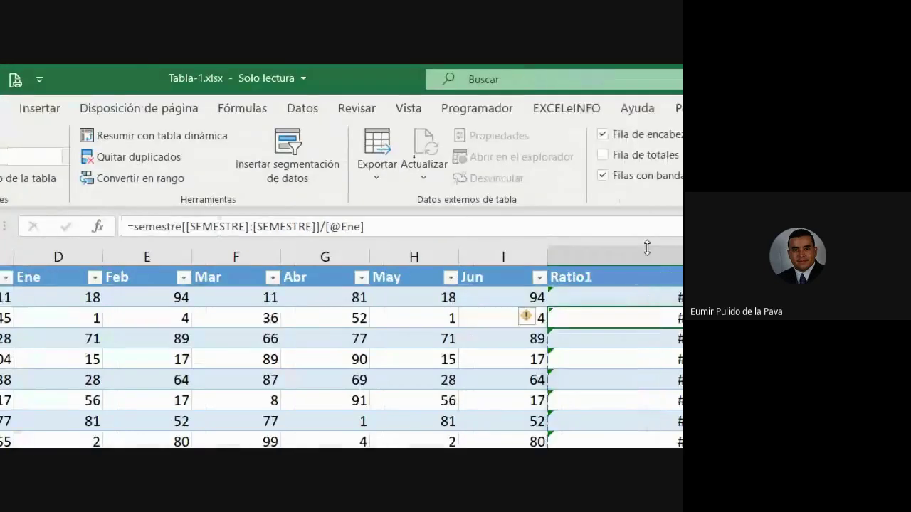
pyautogui.click(487, 302)
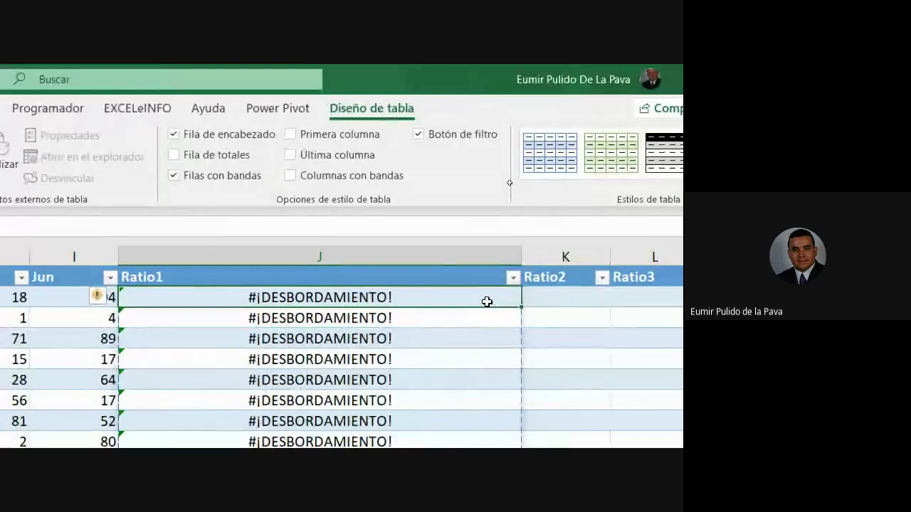
pyautogui.doubleClick(486, 302)
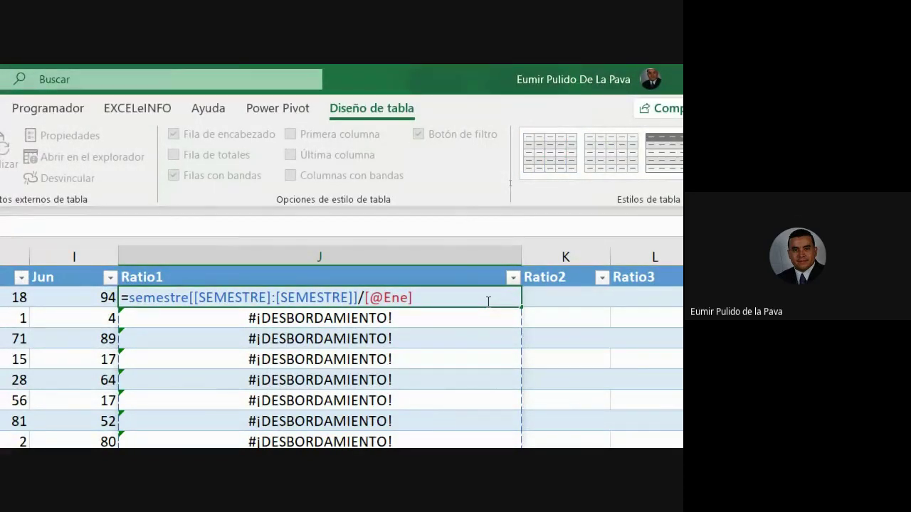
pyautogui.press('Return')
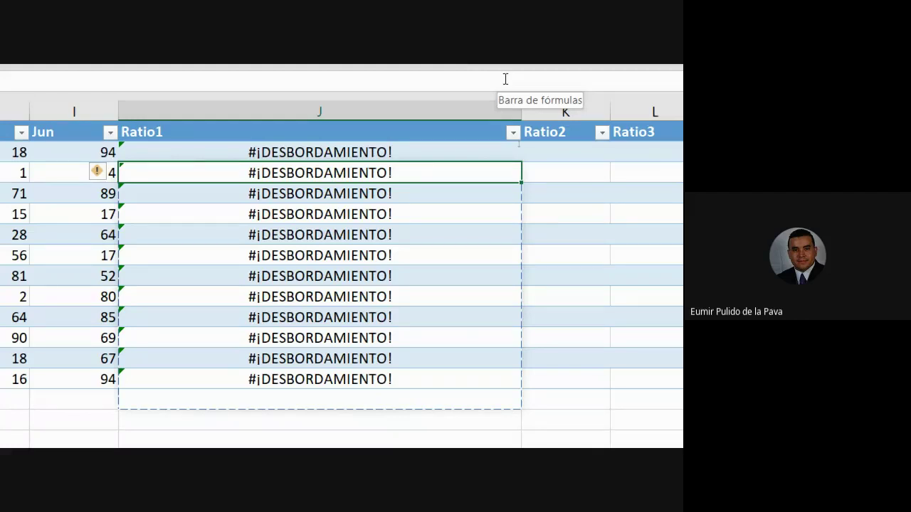
pyautogui.doubleClick(437, 155)
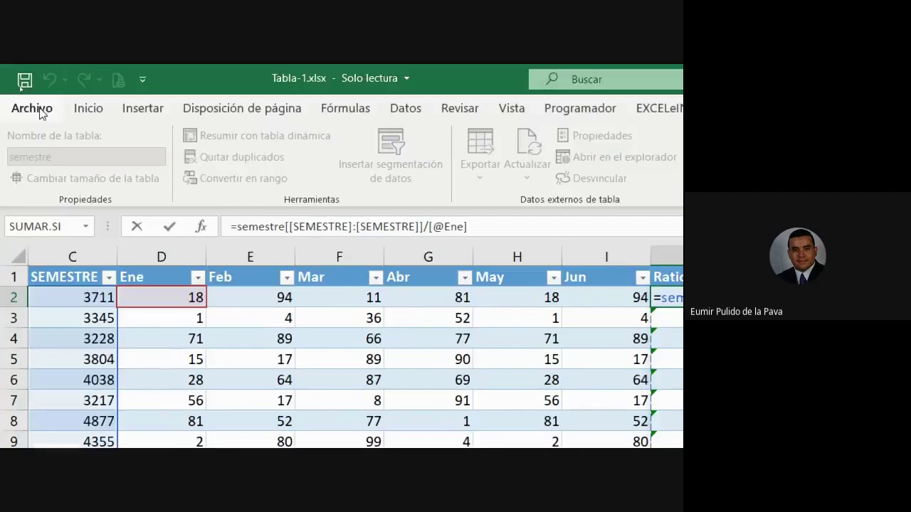
pyautogui.click(40, 111)
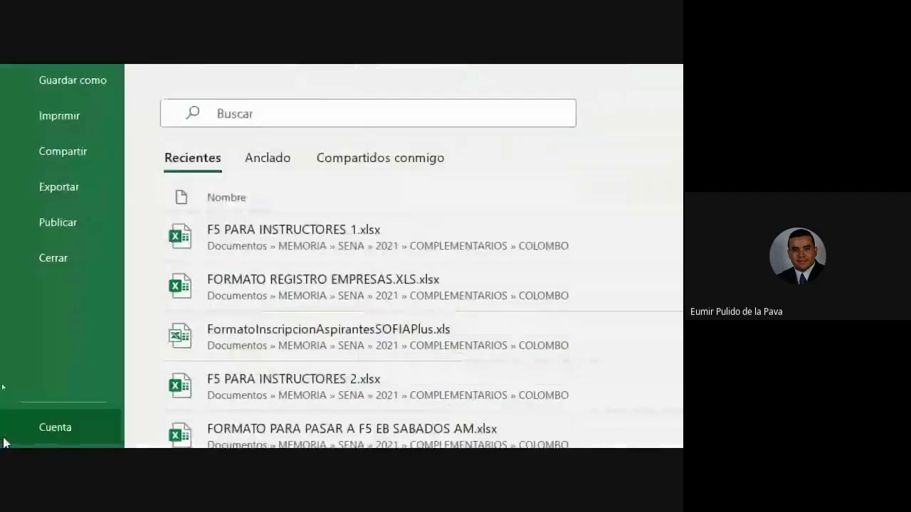
# View the Cuenta account page, then return to the EJER1 worksheet
pyautogui.click(63, 375)
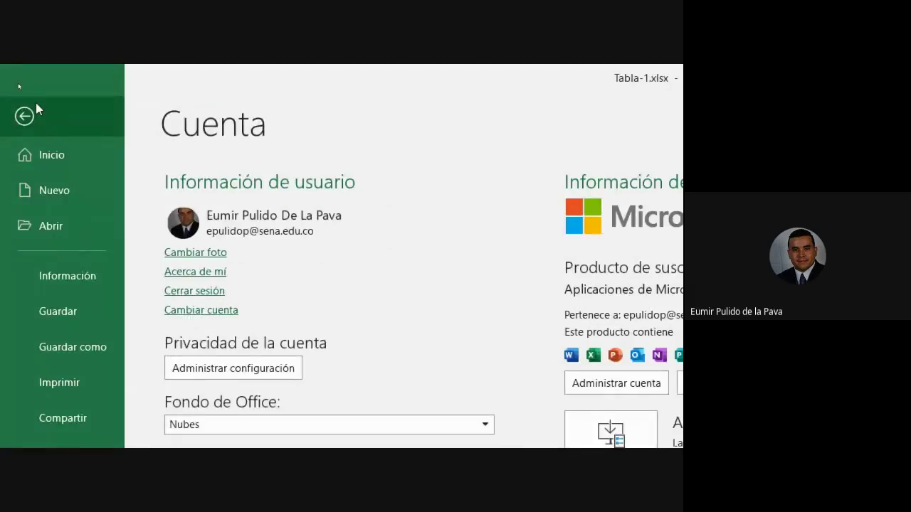
pyautogui.click(38, 108)
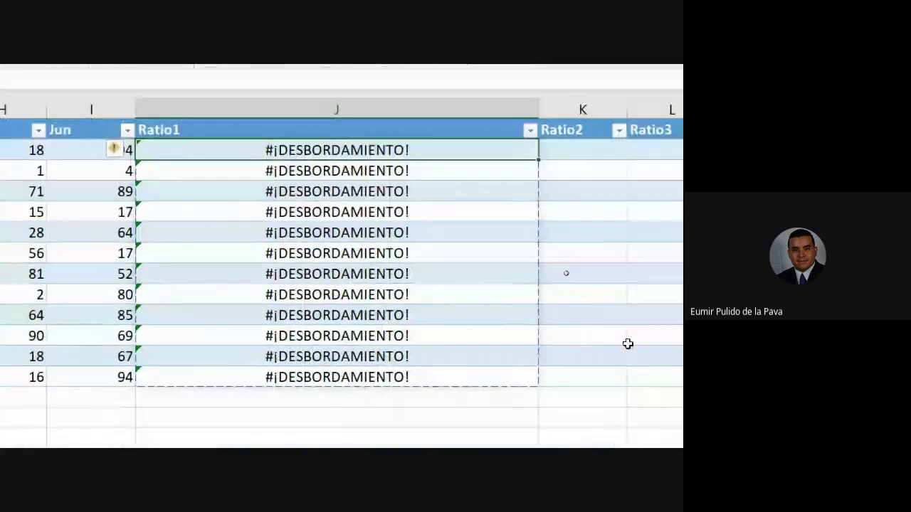
# Re-commit the first Ratio1 formula so J2 shows 206,17
pyautogui.moveTo(457, 152); pyautogui.dragTo(451, 387)
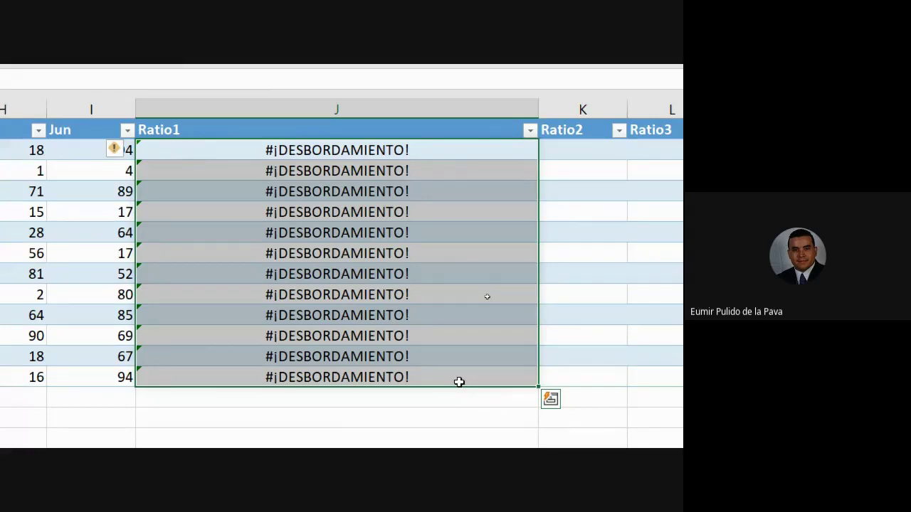
pyautogui.doubleClick(425, 150)
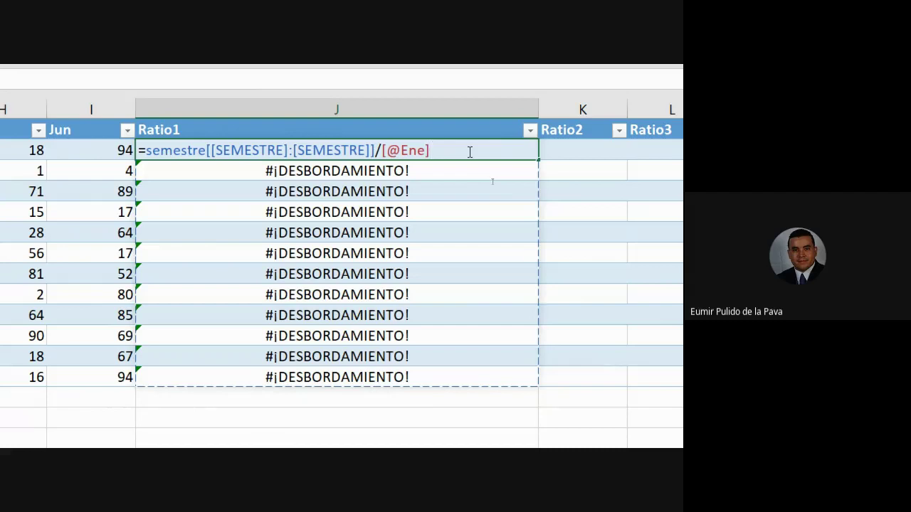
pyautogui.hotkey('ctrl', 'Return')
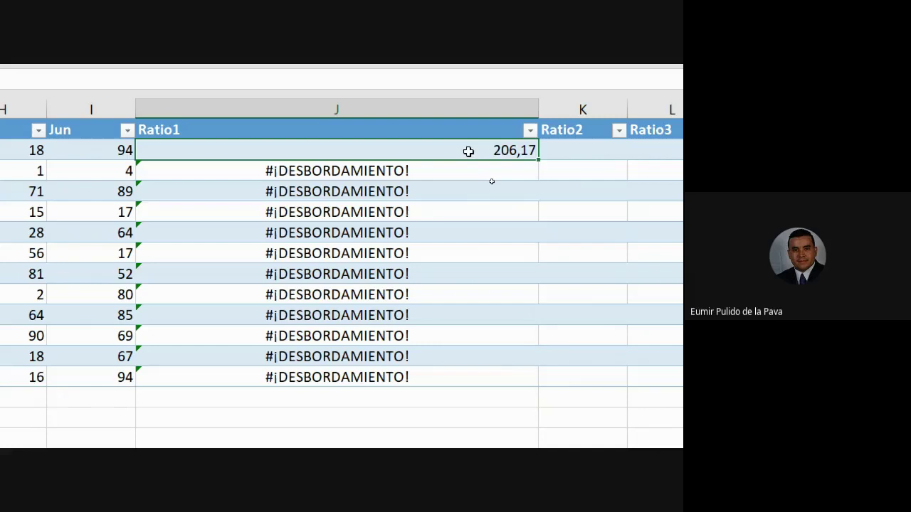
# Inspect the semestre[[SEMESTRE]:[SEMESTRE]] part of J2's formula and leave it unchanged
pyautogui.doubleClick(468, 152)
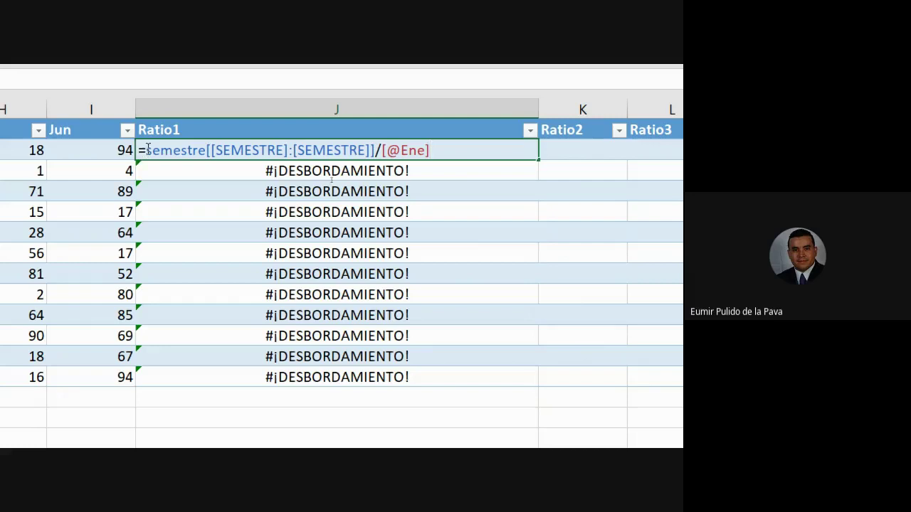
pyautogui.moveTo(147, 150); pyautogui.dragTo(377, 150)
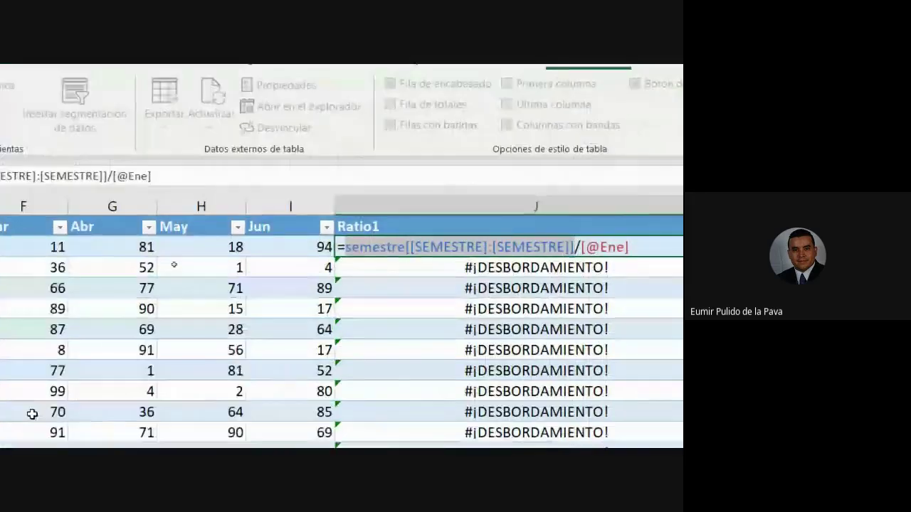
pyautogui.press('Escape')
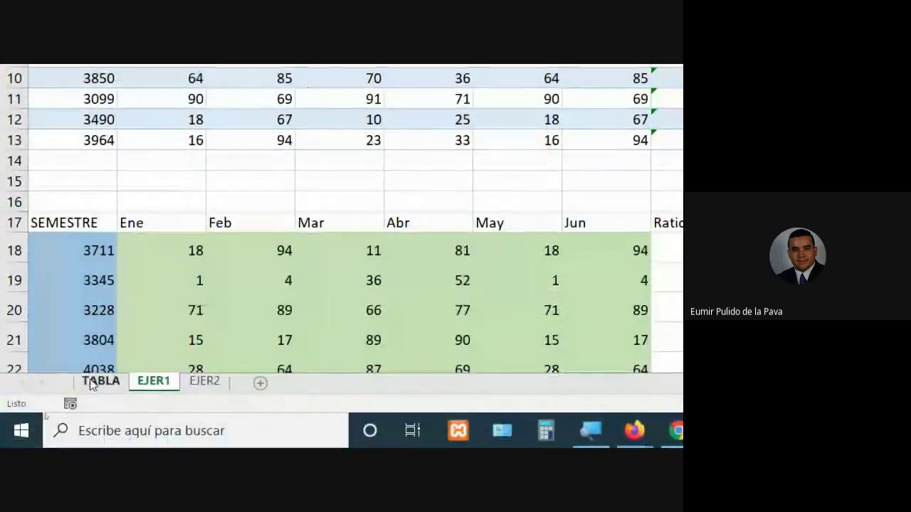
# Look over the TABLA sheet and the insert, page layout and Datos ribbon tabs, then return to EJER1
pyautogui.click(90, 382)
pyautogui.click(409, 220)
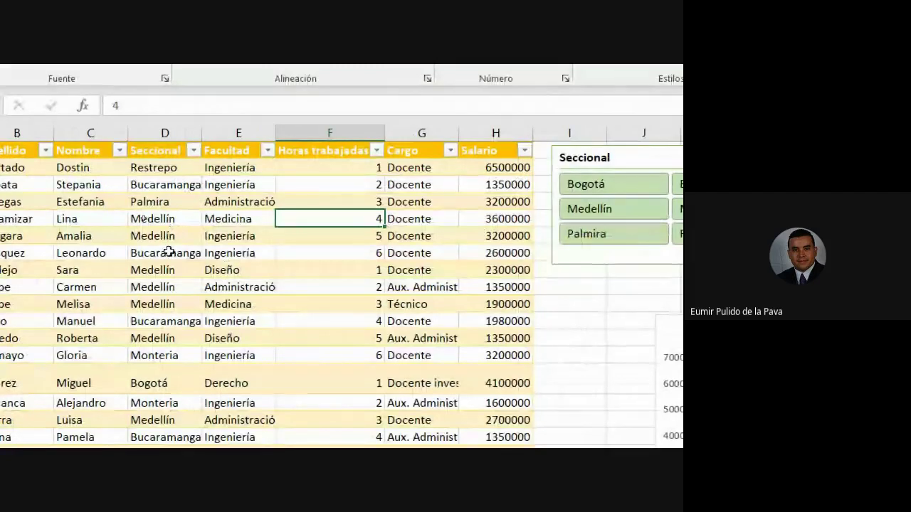
pyautogui.click(168, 252)
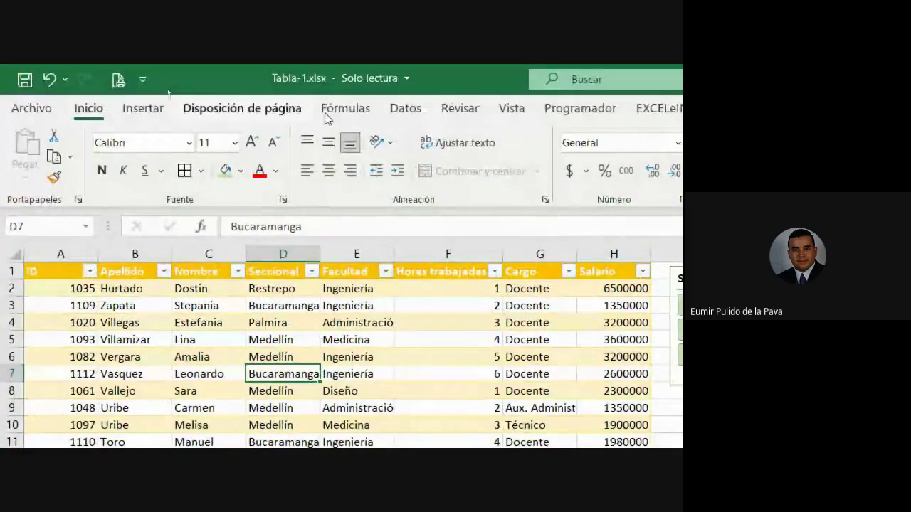
pyautogui.click(143, 107)
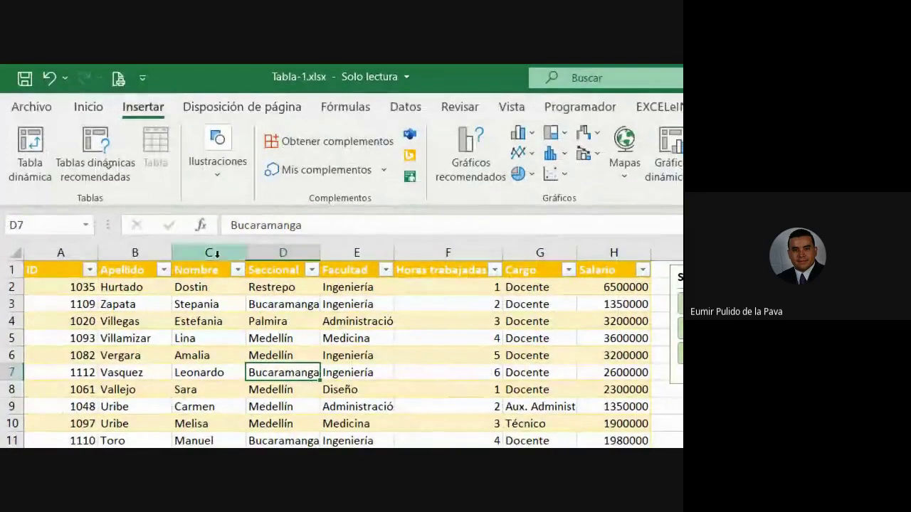
pyautogui.click(225, 108)
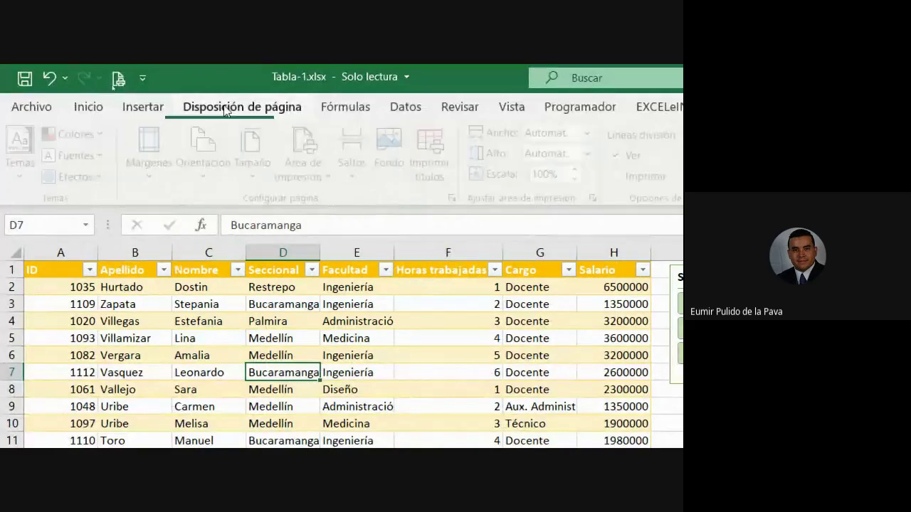
pyautogui.click(403, 106)
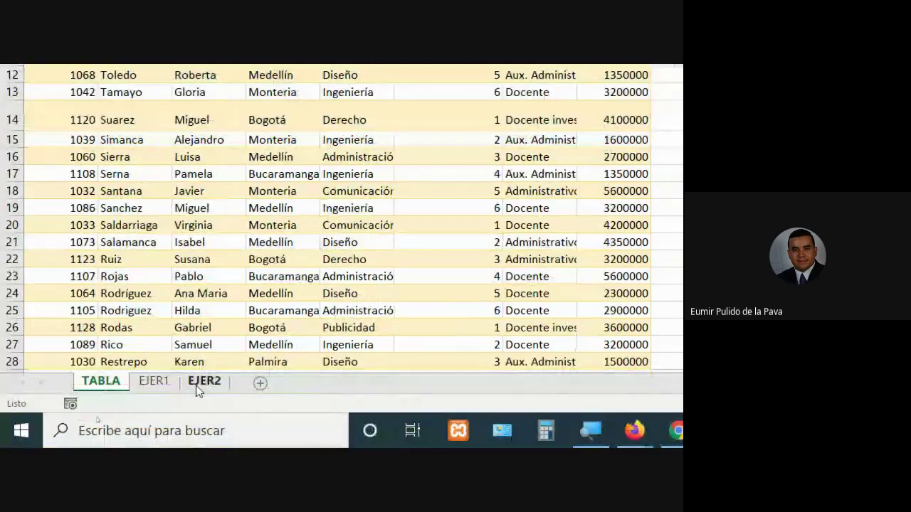
pyautogui.click(155, 380)
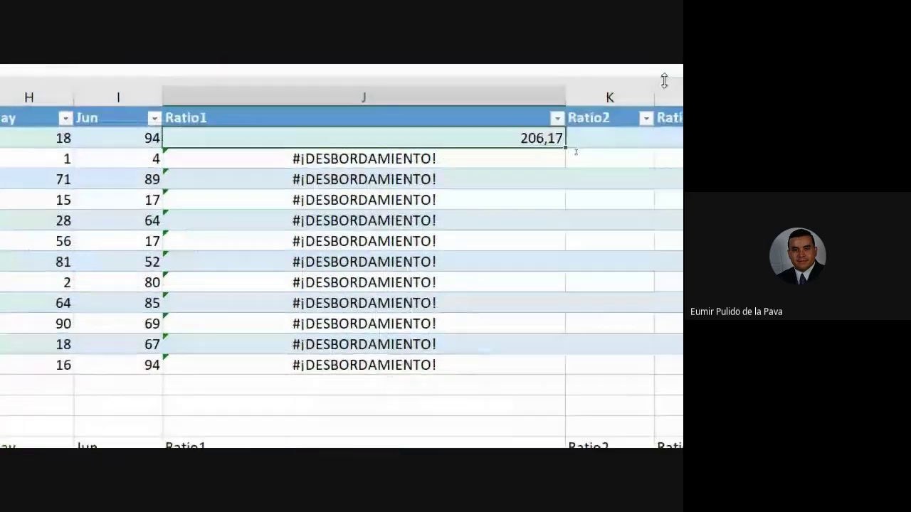
# Try swapping J2's table-range reference for INDIRECTO, then erase everything after the equals sign
pyautogui.doubleClick(495, 143)
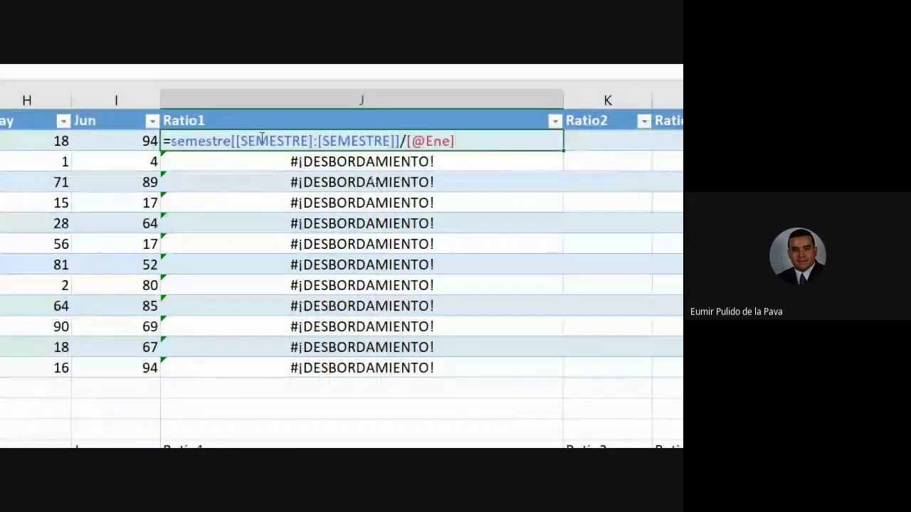
pyautogui.moveTo(172, 142); pyautogui.dragTo(401, 143)
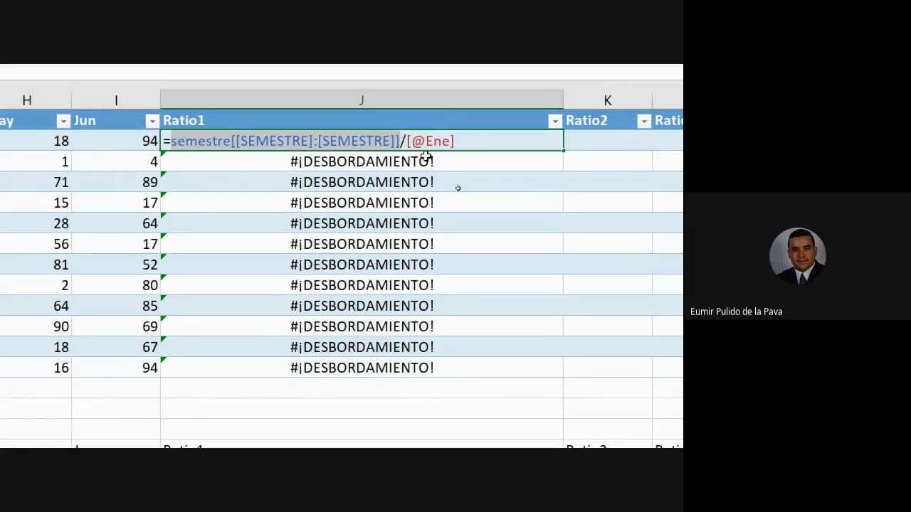
pyautogui.write('INDI')
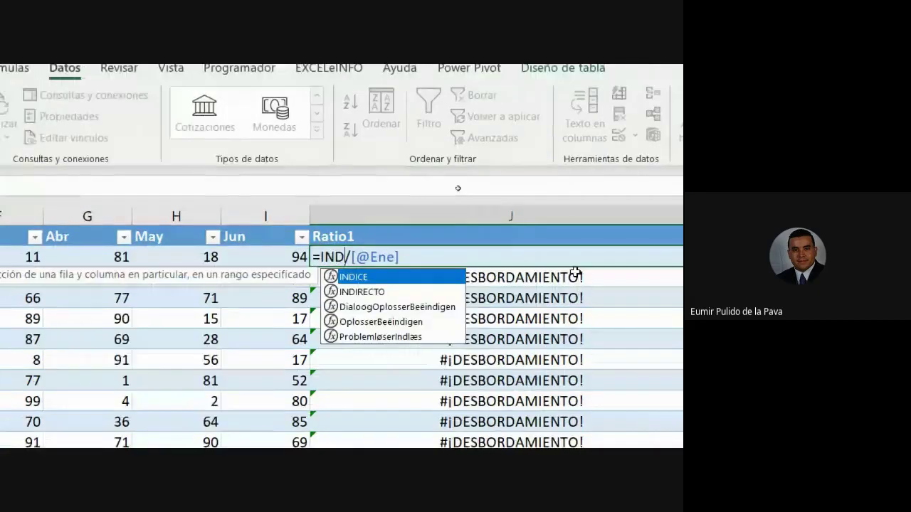
pyautogui.press('Down')
pyautogui.press('Tab')
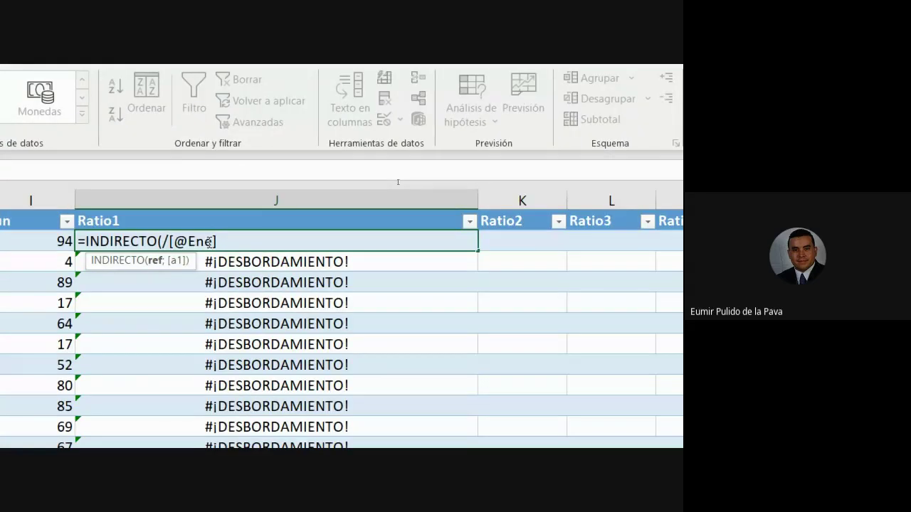
pyautogui.moveTo(410, 262); pyautogui.dragTo(256, 257)
pyautogui.moveTo(86, 242); pyautogui.dragTo(83, 241)
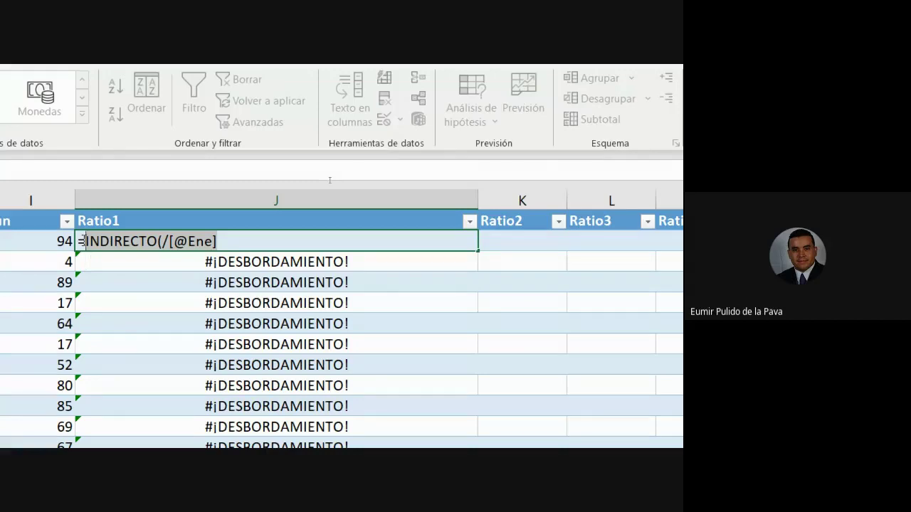
pyautogui.press('BackSpace')
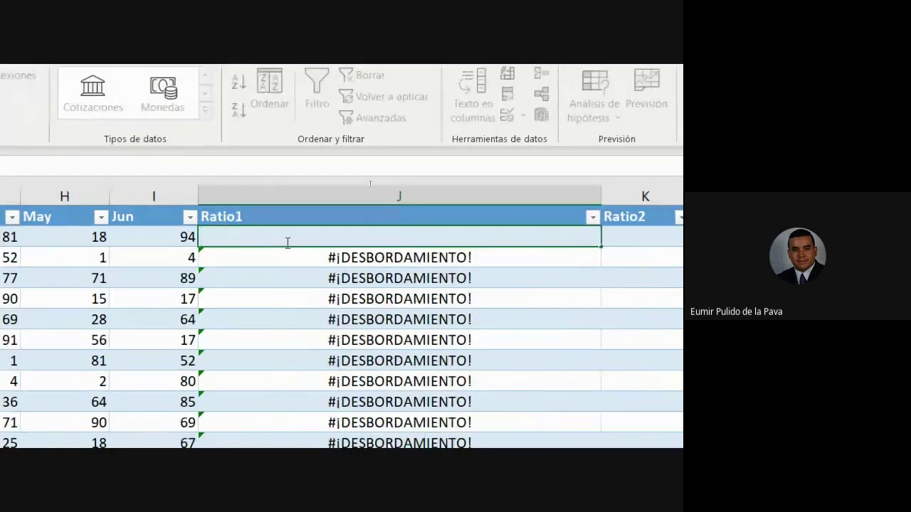
pyautogui.write('=')
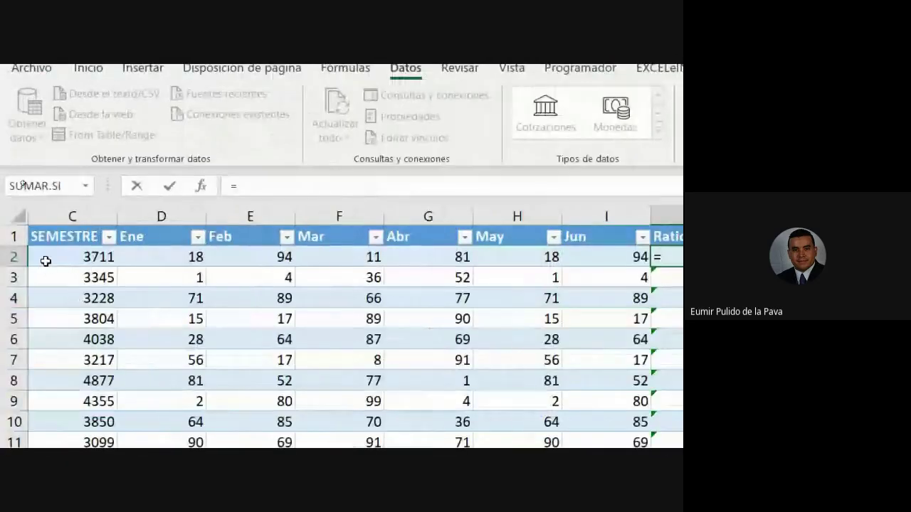
pyautogui.click(45, 261)
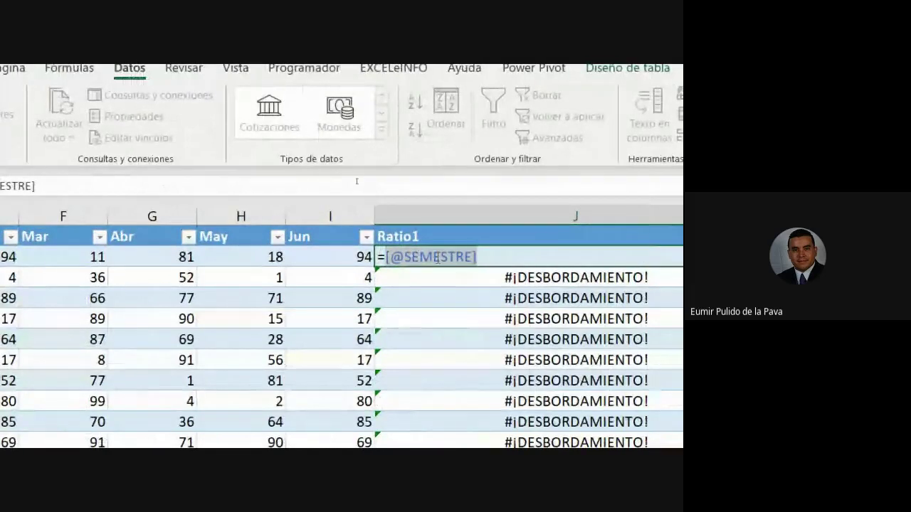
pyautogui.press('BackSpace')
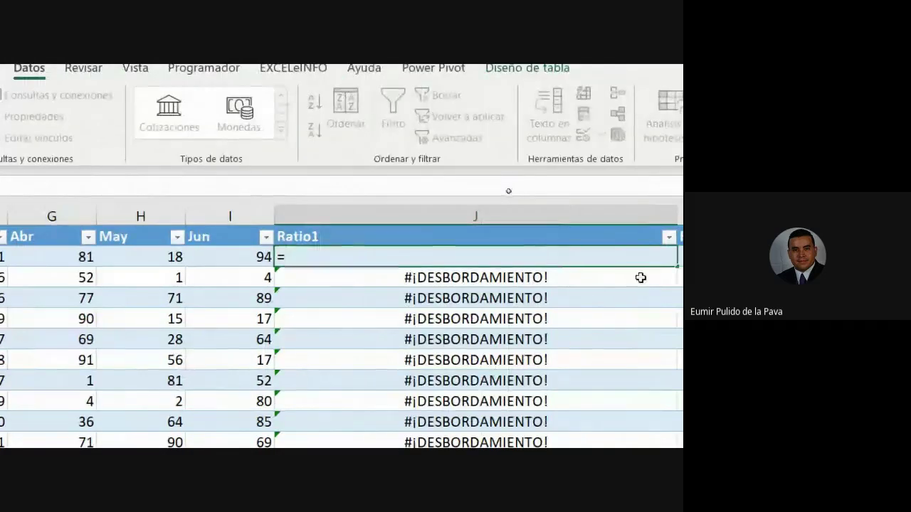
pyautogui.write('C2')
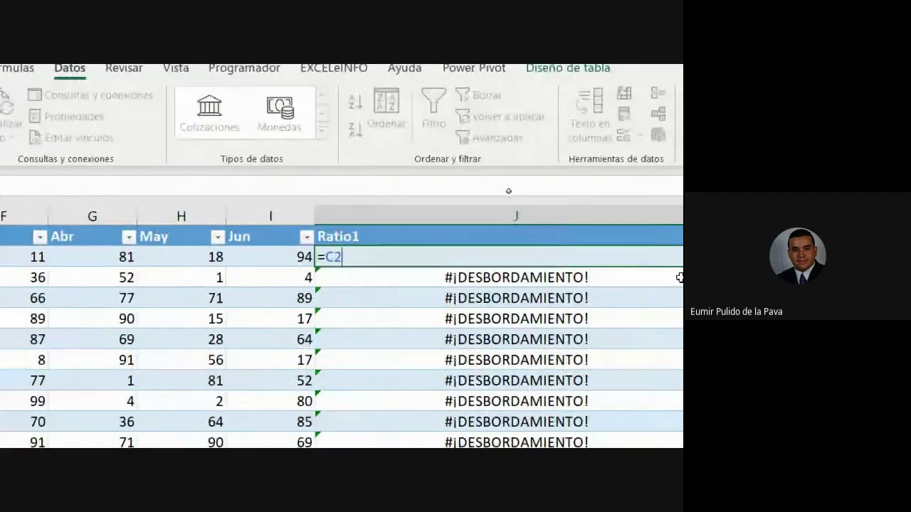
pyautogui.press('F4')
pyautogui.press('F4')
pyautogui.press('F4')
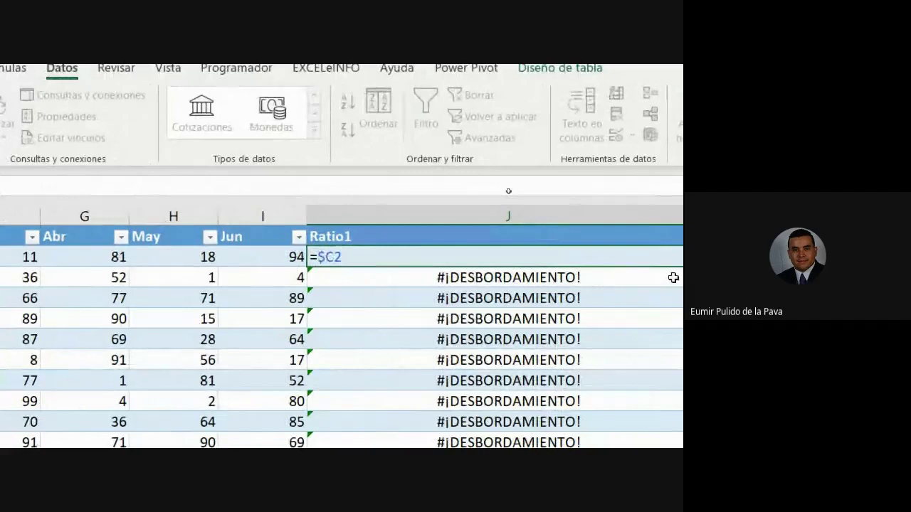
pyautogui.write('/')
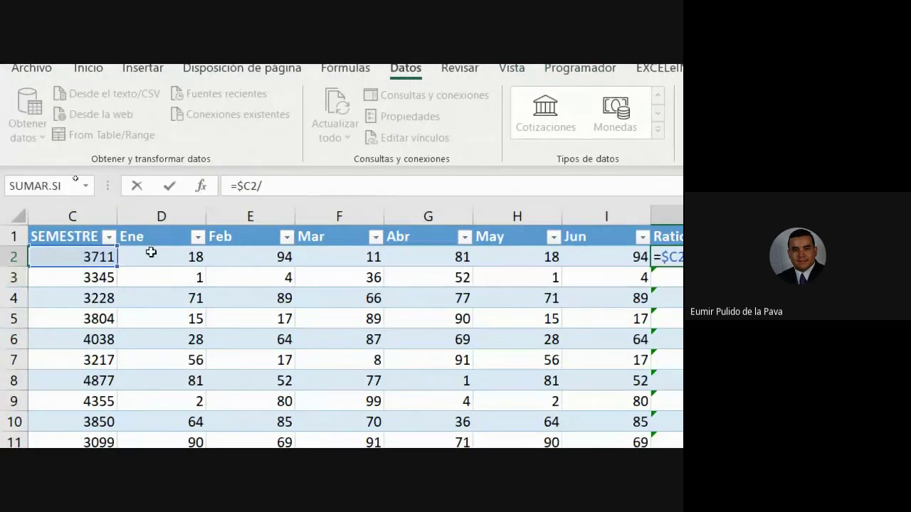
pyautogui.click(148, 255)
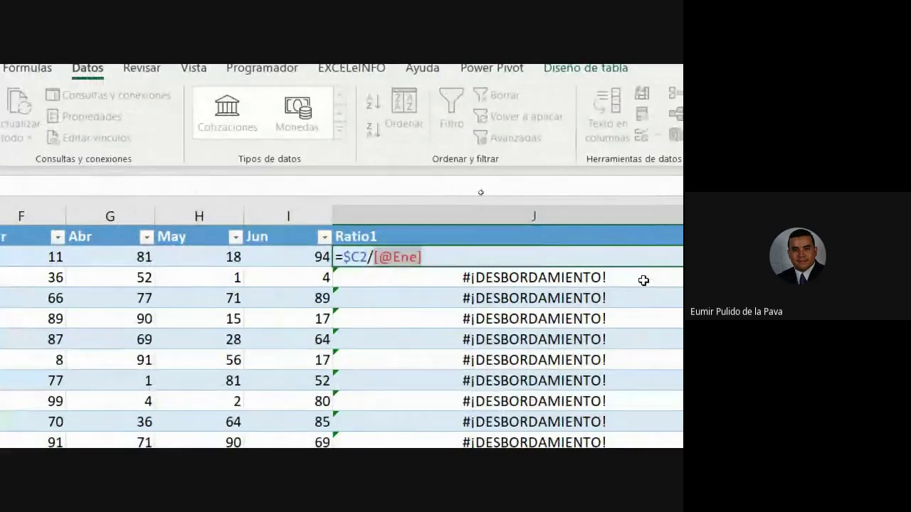
pyautogui.press('Return')
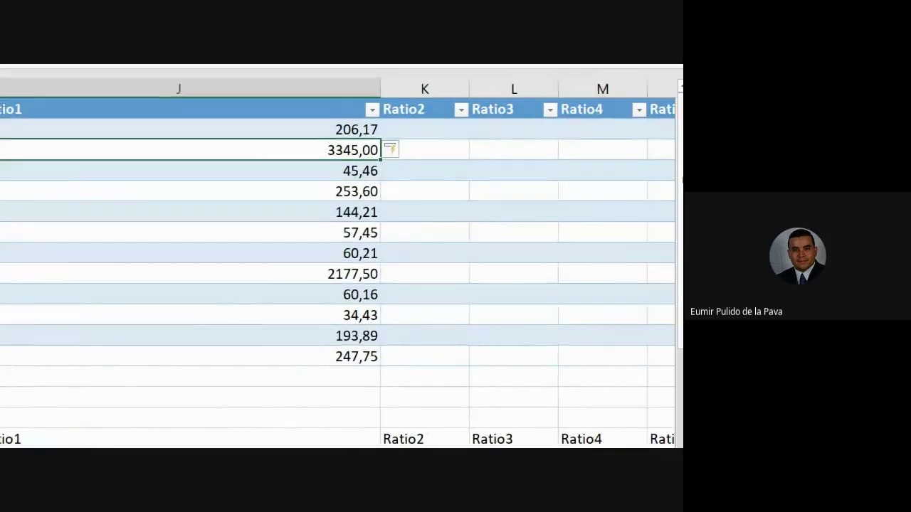
# Fill the J2:J14 ratios across to Ratio6, narrow column J, then undo with Ctrl+Z
pyautogui.click(459, 95)
pyautogui.moveTo(351, 137); pyautogui.dragTo(540, 360)
pyautogui.scroll(-3, 561, 431)
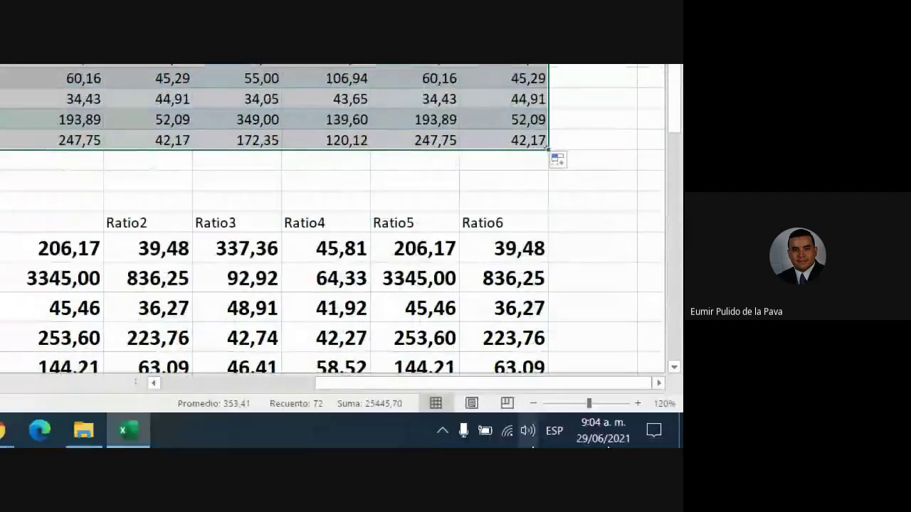
pyautogui.scroll(3, 563, 95)
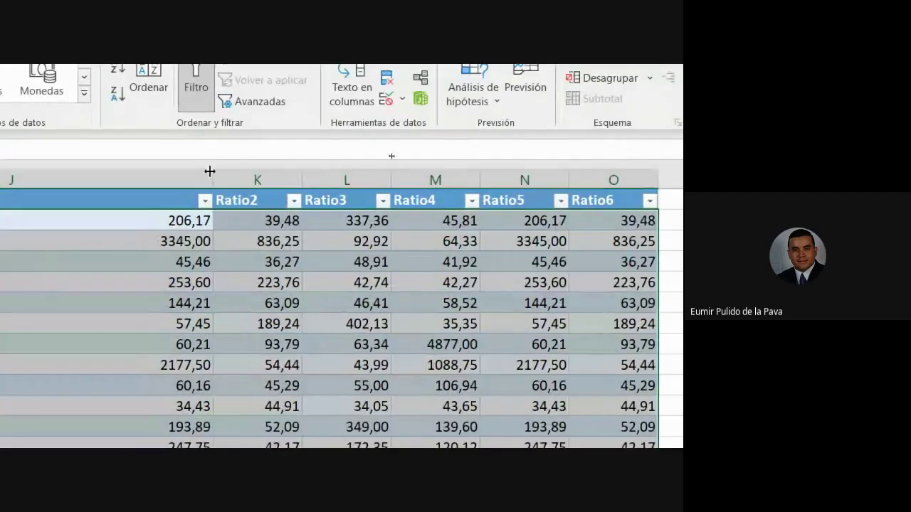
pyautogui.moveTo(101, 100); pyautogui.dragTo(101, 100)
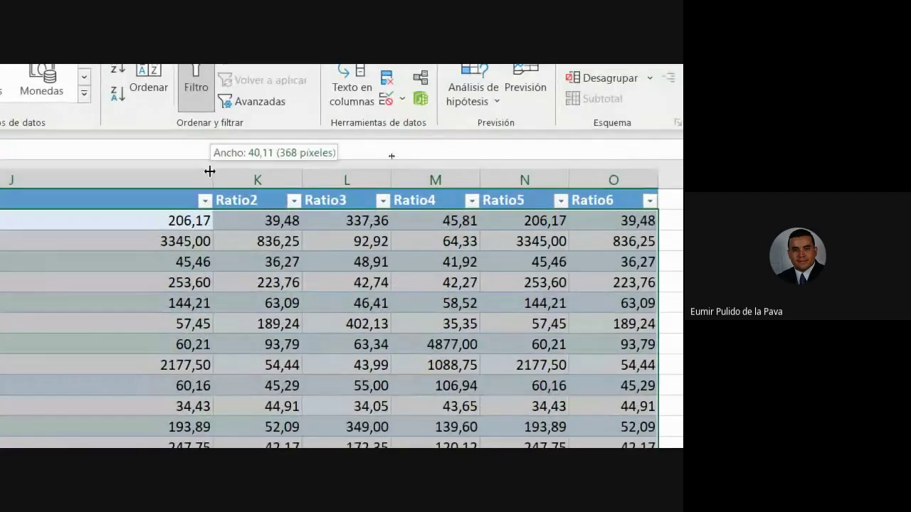
pyautogui.moveTo(210, 171); pyautogui.dragTo(0, 170)
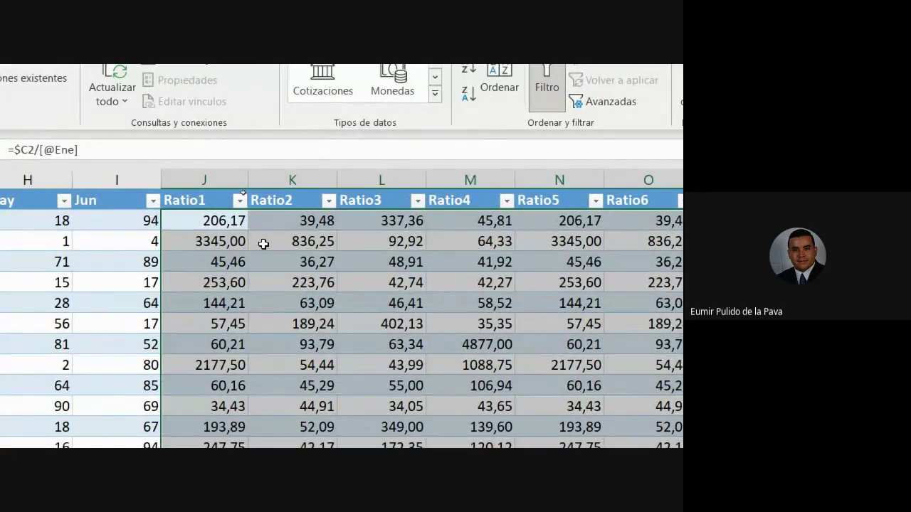
pyautogui.hotkey('ctrl', 'z')
pyautogui.hotkey('ctrl', 'z')
pyautogui.hotkey('ctrl', 'z')
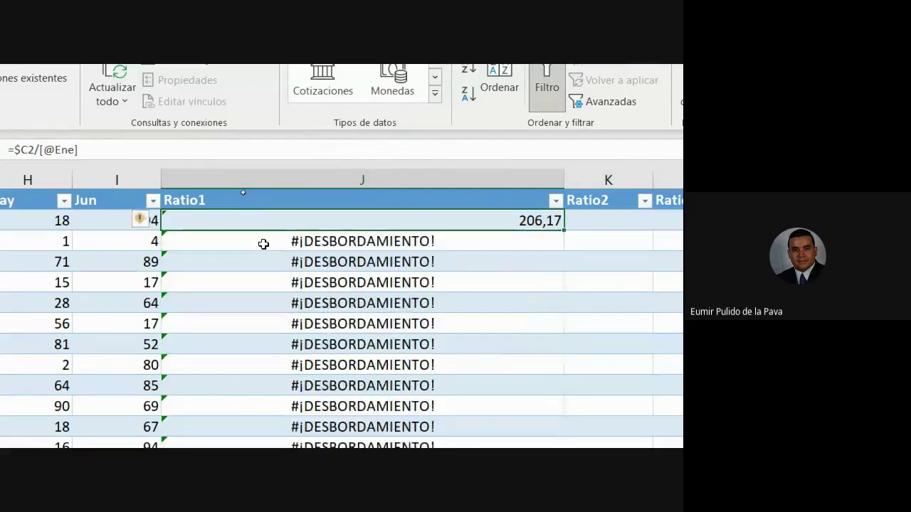
# Open J3's formula and select its semestre[[SEMESTRE]:[SEMESTRE]] part for replacement
pyautogui.doubleClick(395, 241)
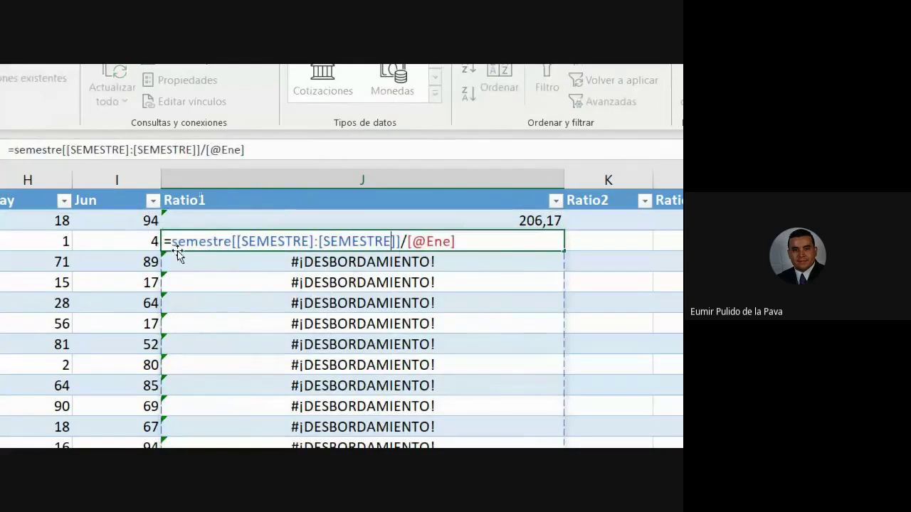
pyautogui.moveTo(172, 242); pyautogui.dragTo(399, 246)
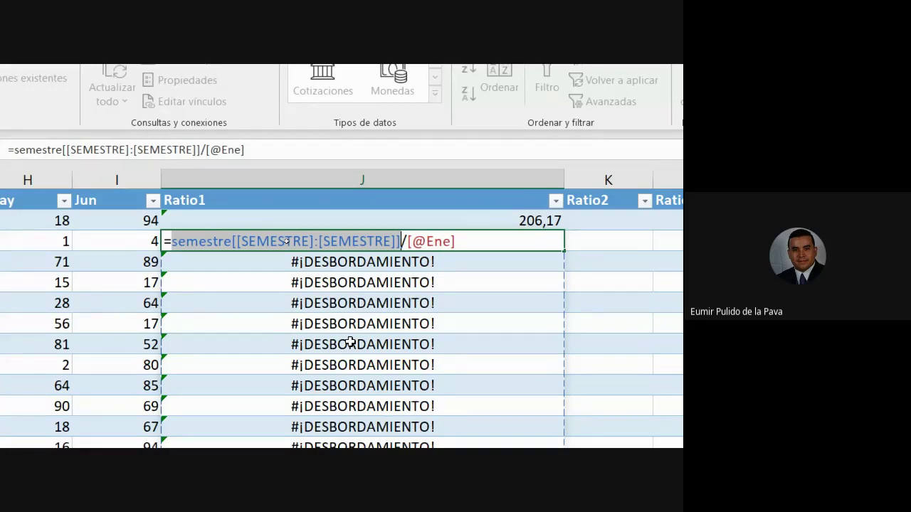
# Inspect the Ratio1 formulas and their semestre references, leaving them unchanged
pyautogui.click(173, 244)
pyautogui.moveTo(173, 244); pyautogui.dragTo(402, 242)
pyautogui.click(474, 243)
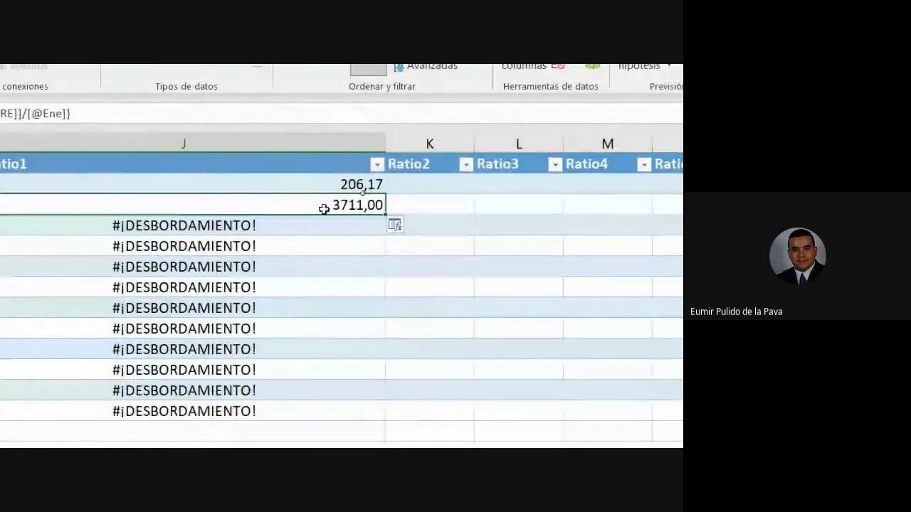
pyautogui.doubleClick(323, 207)
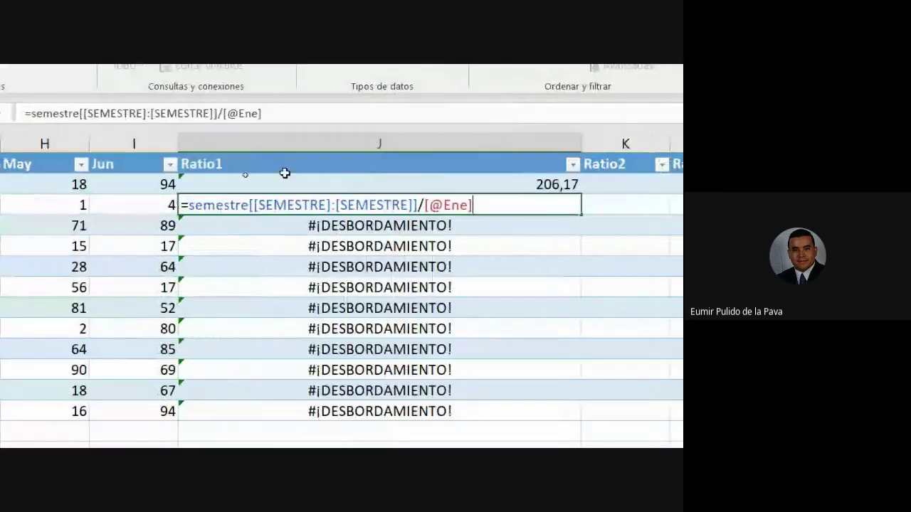
pyautogui.press('Escape')
pyautogui.click(456, 180)
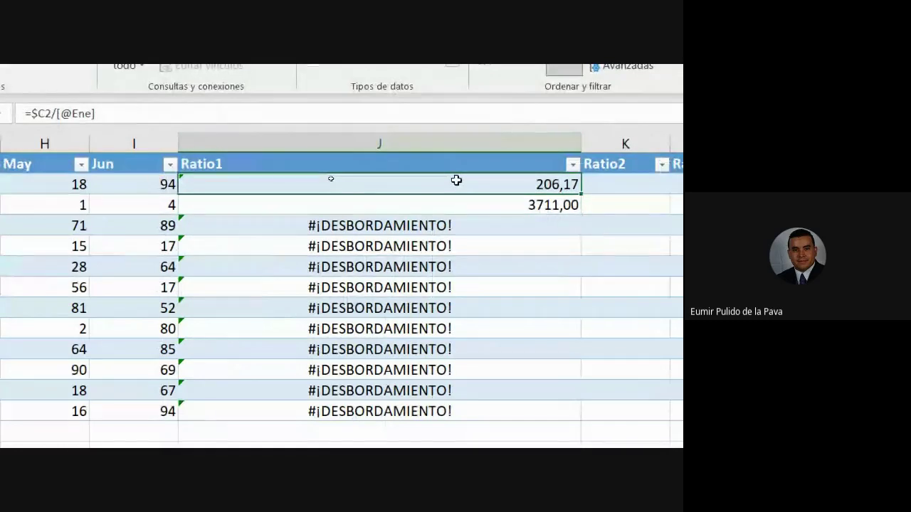
pyautogui.doubleClick(457, 181)
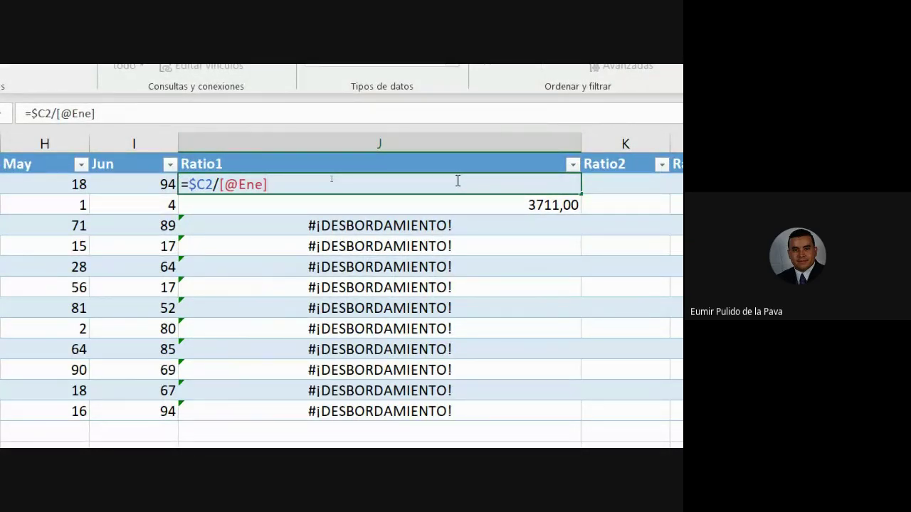
pyautogui.press('Escape')
pyautogui.doubleClick(427, 206)
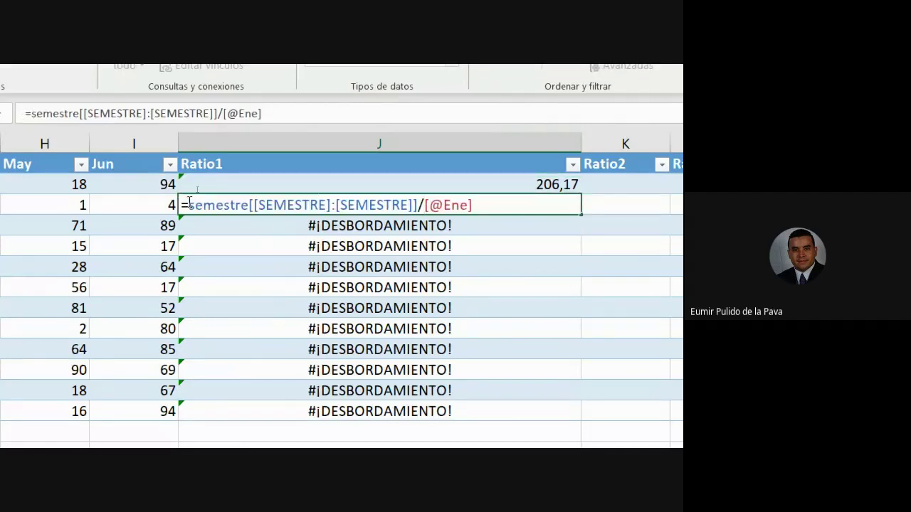
pyautogui.moveTo(189, 202); pyautogui.dragTo(420, 203)
pyautogui.press('Escape')
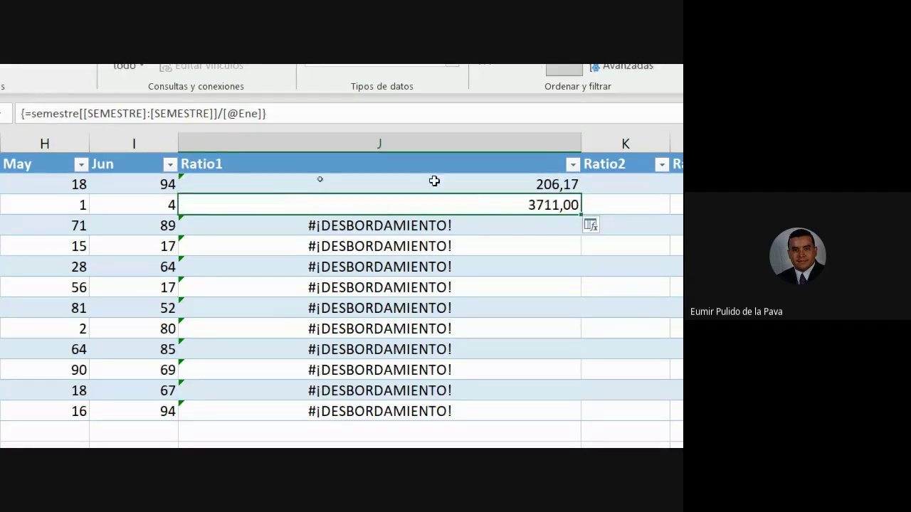
# Rewrite J2 as =$C2/D2 with column C locked and commit it down Ratio1
pyautogui.click(432, 183)
pyautogui.doubleClick(434, 181)
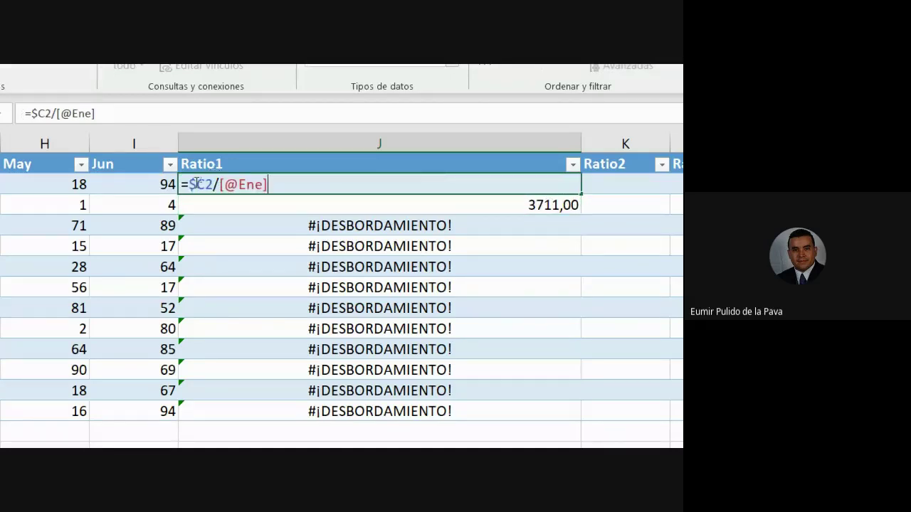
pyautogui.moveTo(188, 185); pyautogui.dragTo(213, 185)
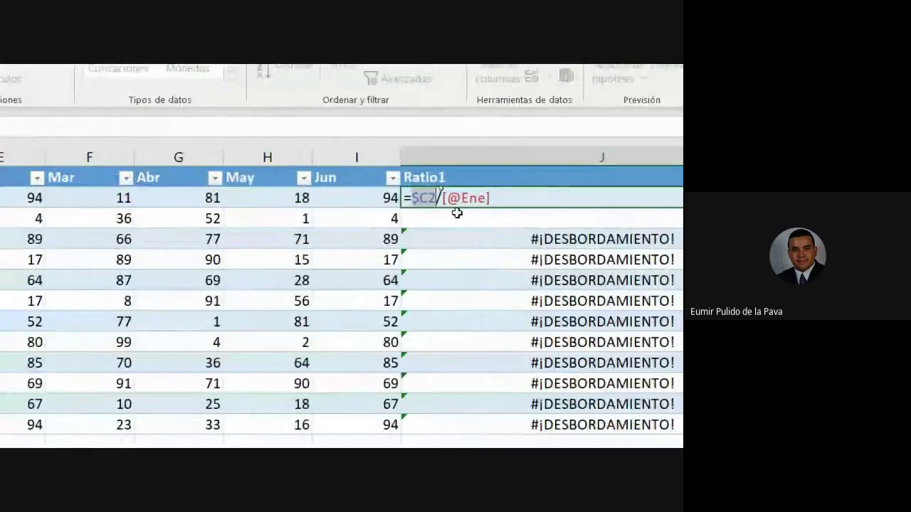
pyautogui.click(232, 197)
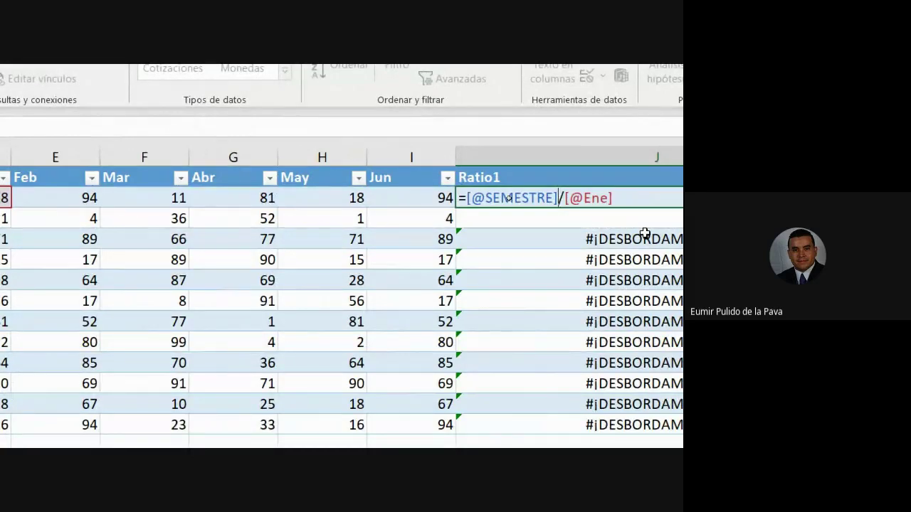
pyautogui.press('BackSpace')
pyautogui.press('BackSpace')
pyautogui.press('BackSpace')
pyautogui.press('BackSpace')
pyautogui.press('BackSpace')
pyautogui.press('BackSpace')
pyautogui.press('BackSpace')
pyautogui.press('BackSpace')
pyautogui.press('BackSpace')
pyautogui.press('BackSpace')
pyautogui.press('BackSpace')
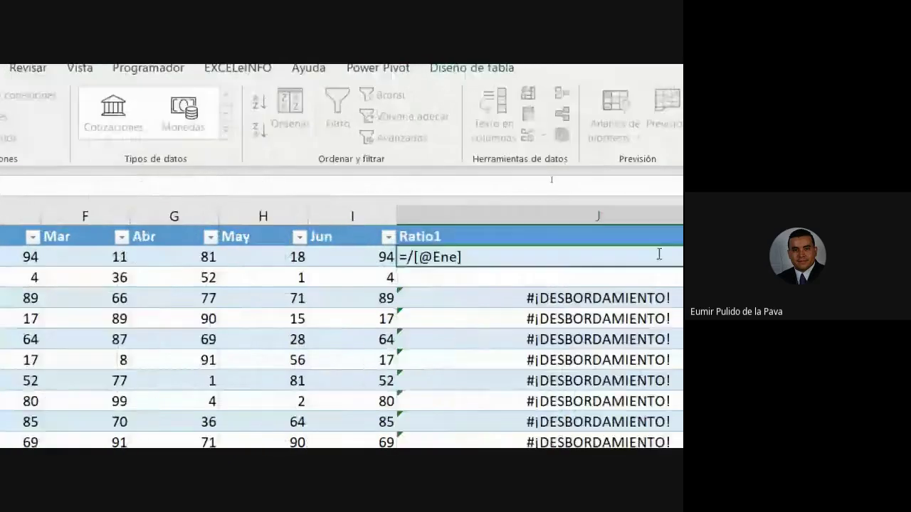
pyautogui.write('C2')
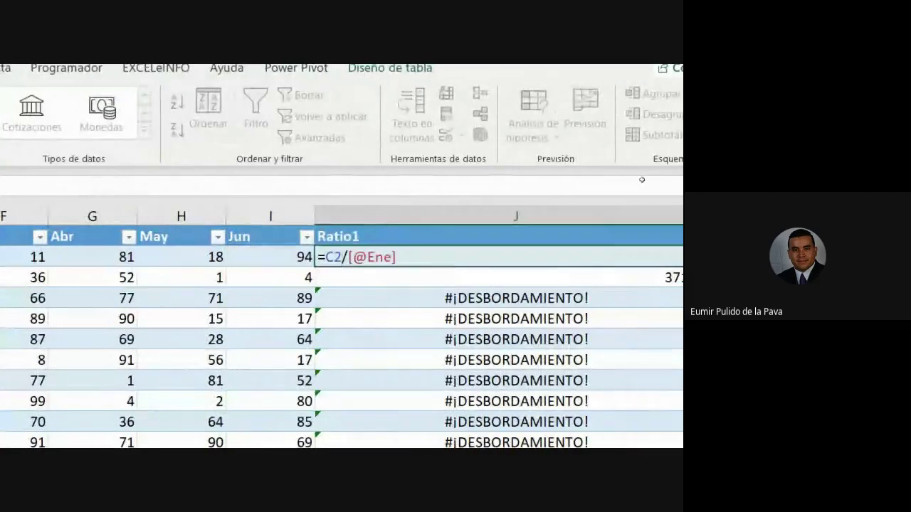
pyautogui.press('F4')
pyautogui.press('F4')
pyautogui.press('F4')
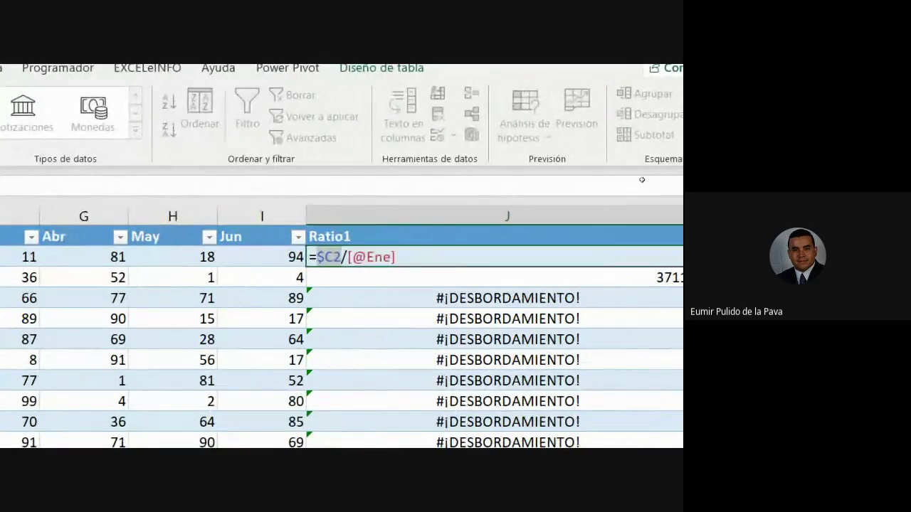
pyautogui.click(353, 257)
pyautogui.press('F4')
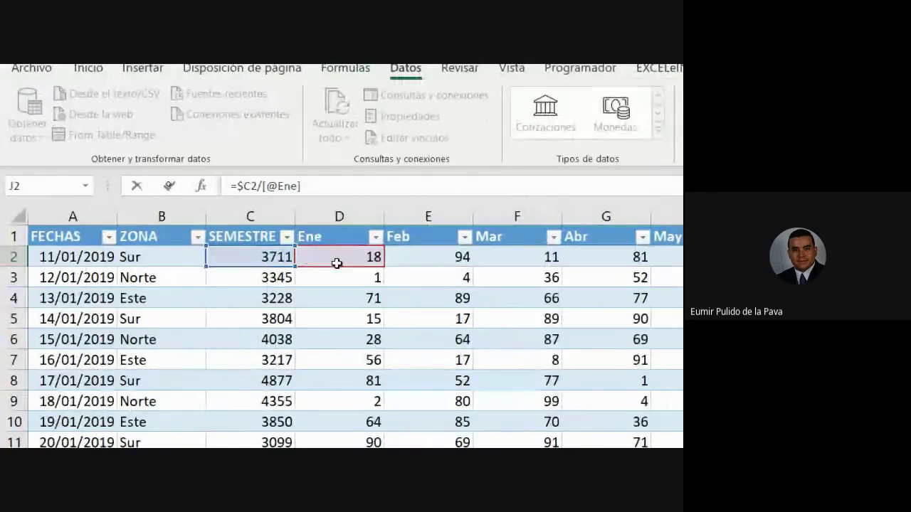
pyautogui.write('D2')
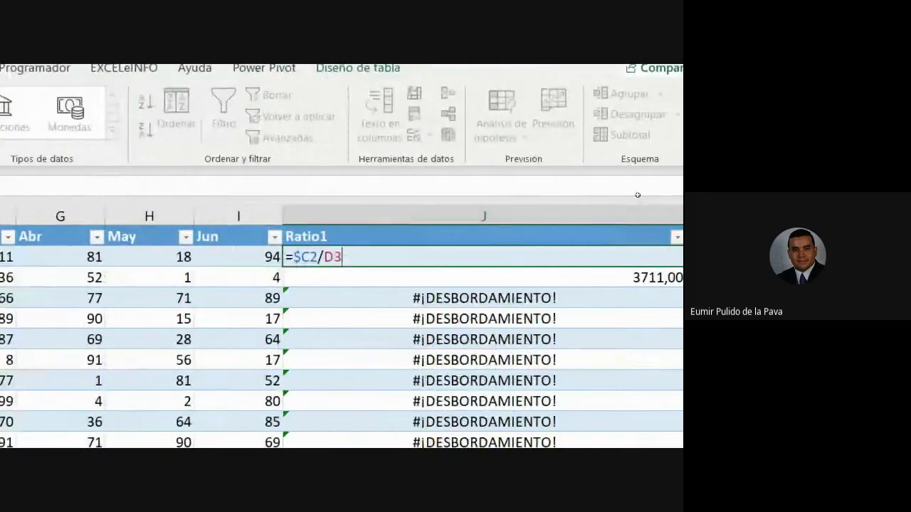
pyautogui.press('Return')
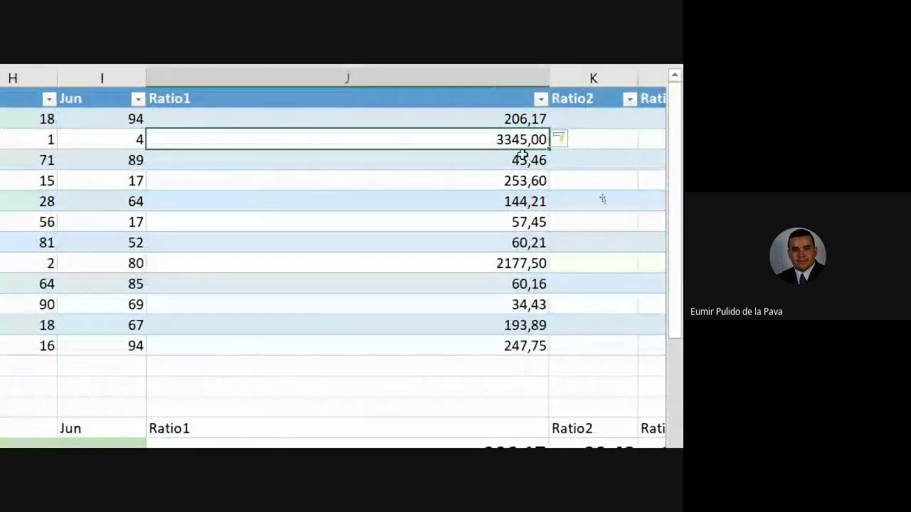
# Fill the ratio formula across Ratio2 through Ratio6 and put away the screen magnifier
pyautogui.moveTo(525, 118); pyautogui.dragTo(589, 343)
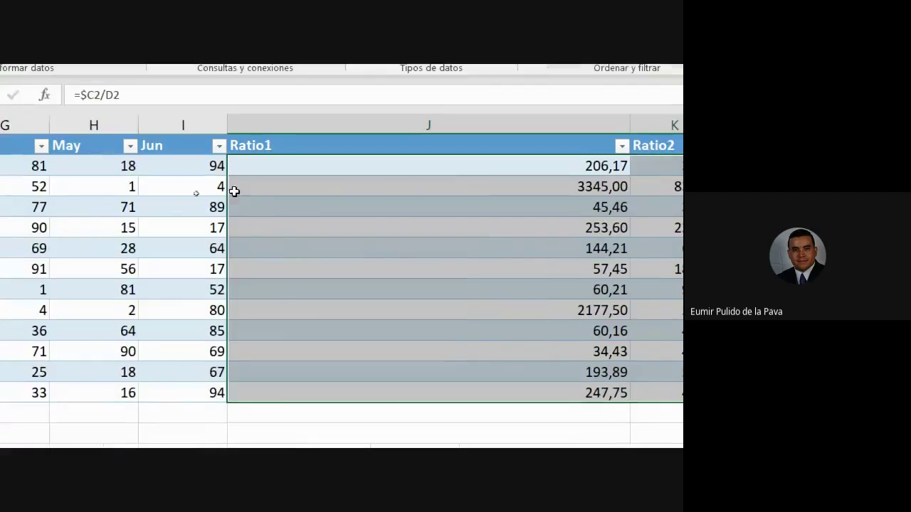
pyautogui.click(274, 158)
pyautogui.click(422, 427)
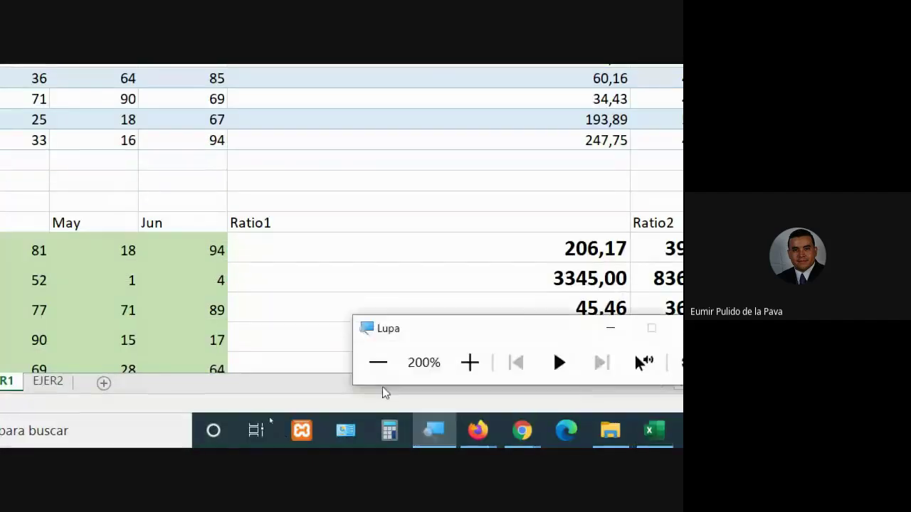
pyautogui.click(382, 387)
pyautogui.click(385, 388)
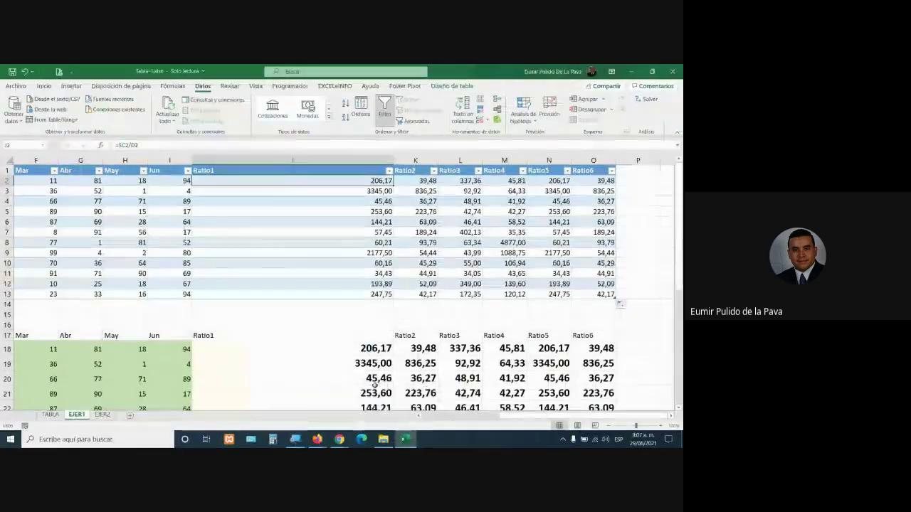
# Back in Excel, autofit the wide Ratio1 column to standard width and select D6
pyautogui.click(339, 439)
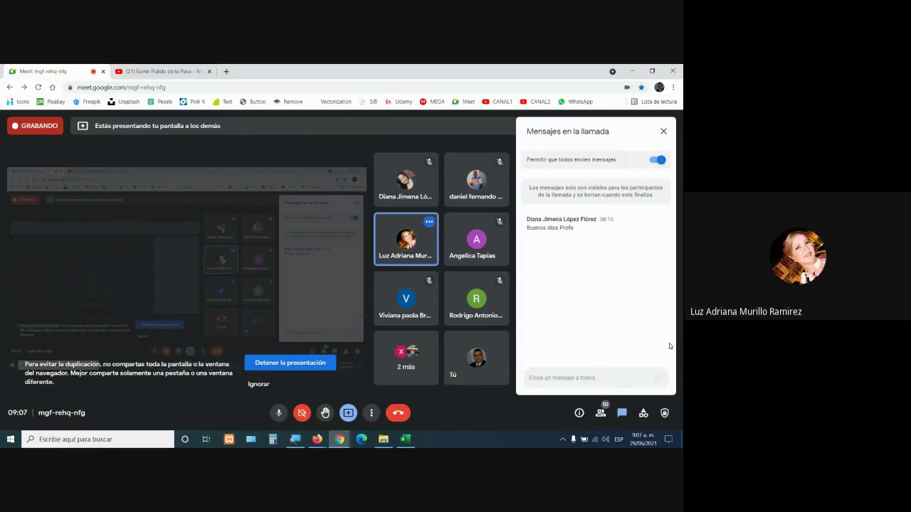
pyautogui.click(405, 439)
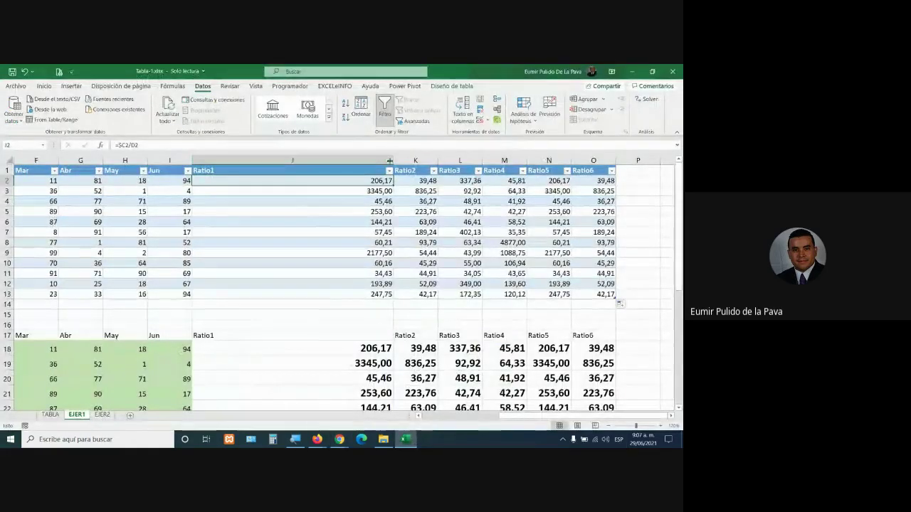
pyautogui.doubleClick(389, 161)
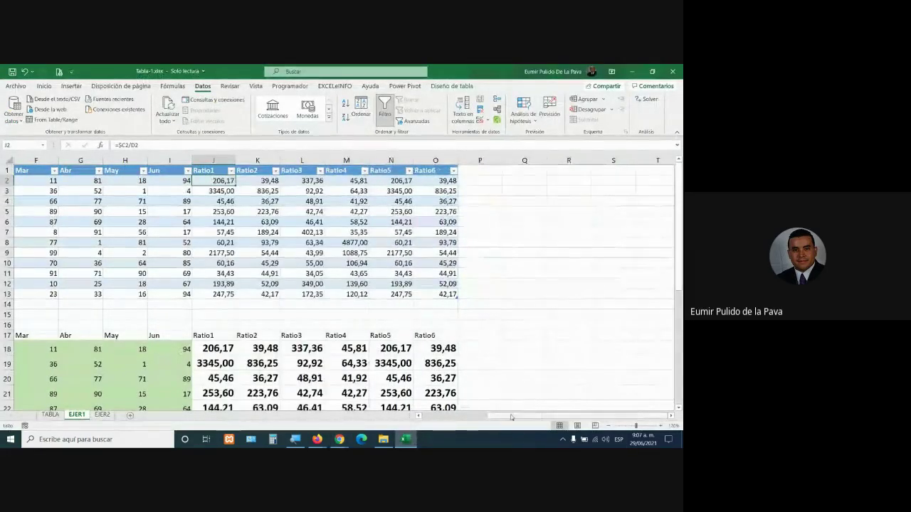
pyautogui.moveTo(511, 417); pyautogui.dragTo(427, 417)
pyautogui.click(186, 222)
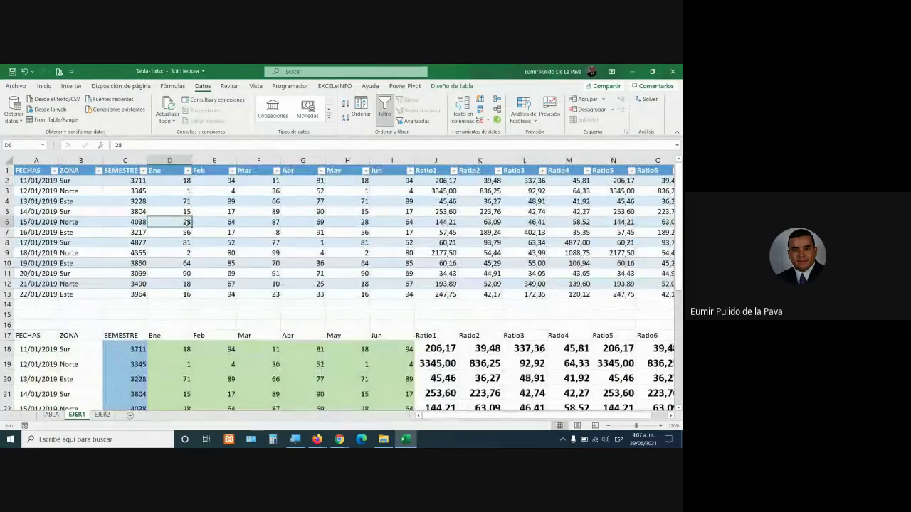
pyautogui.click(51, 415)
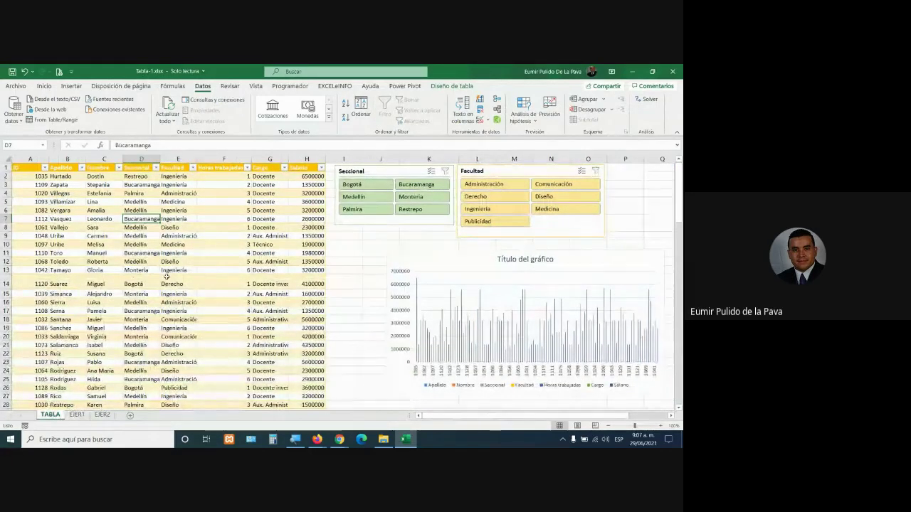
pyautogui.click(451, 87)
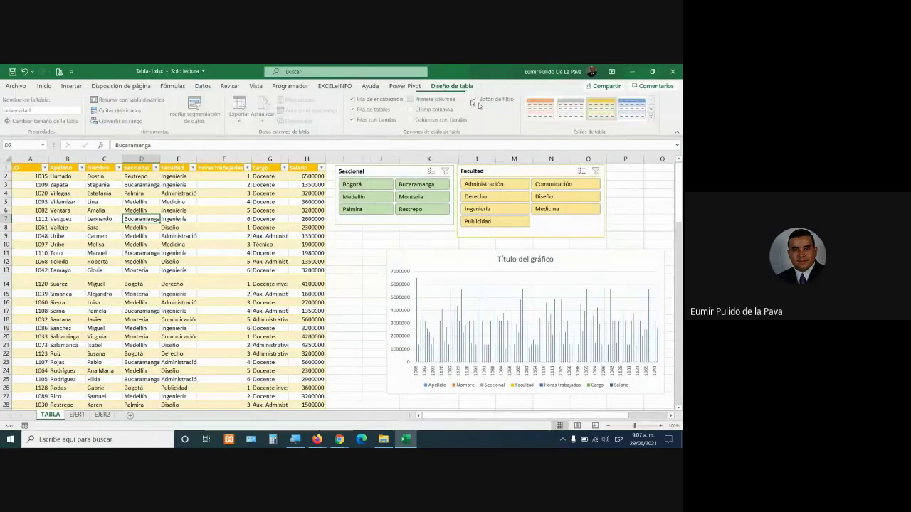
pyautogui.click(350, 120)
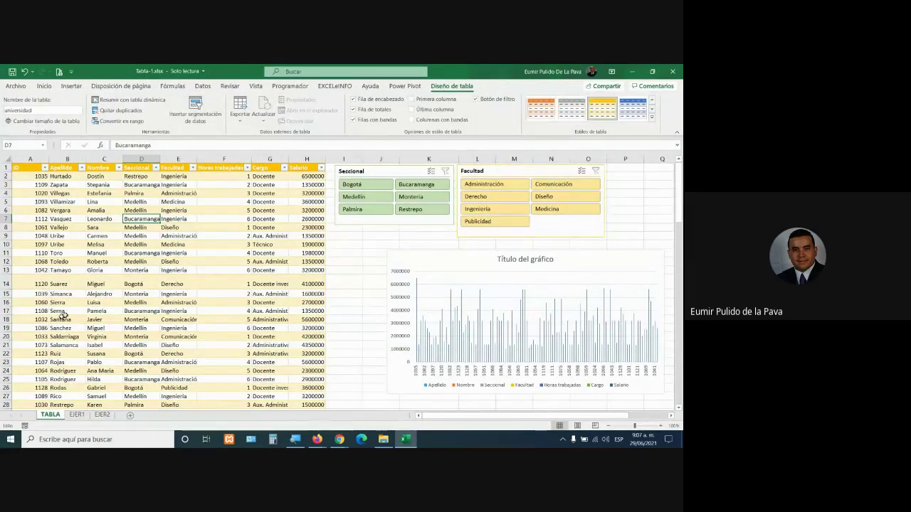
pyautogui.scroll(-4, 170, 297)
pyautogui.scroll(-9, 169, 297)
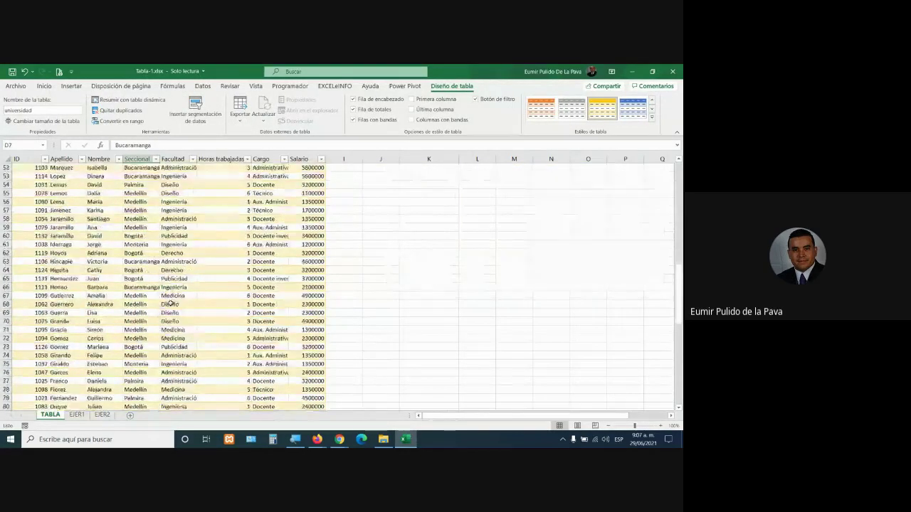
pyautogui.scroll(13, 170, 304)
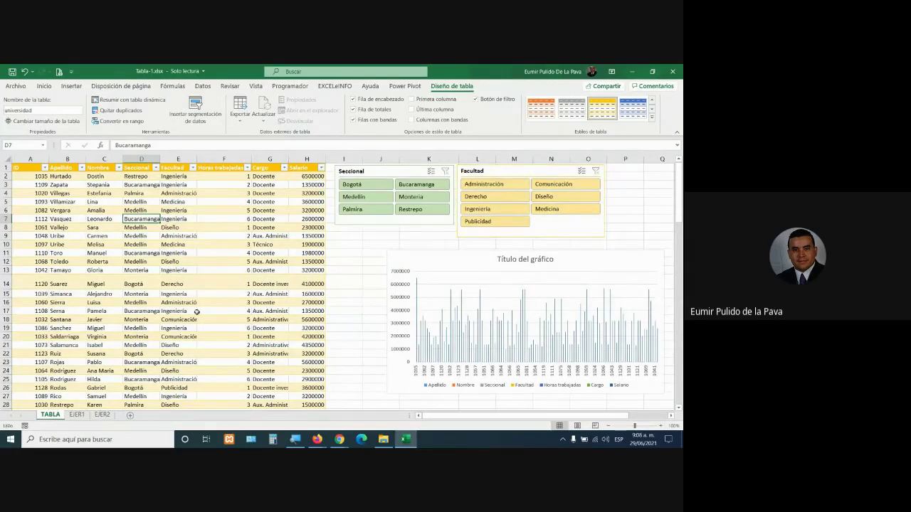
pyautogui.scroll(-20, 196, 313)
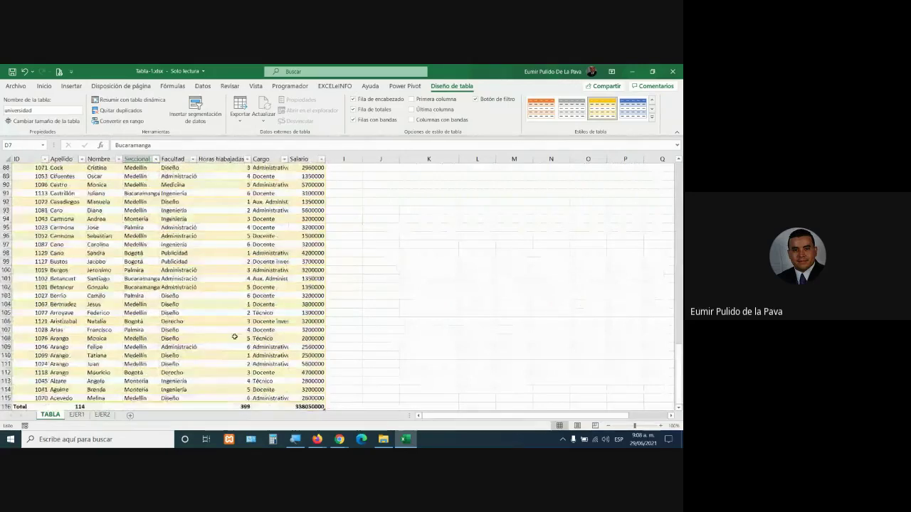
pyautogui.scroll(-2, 234, 337)
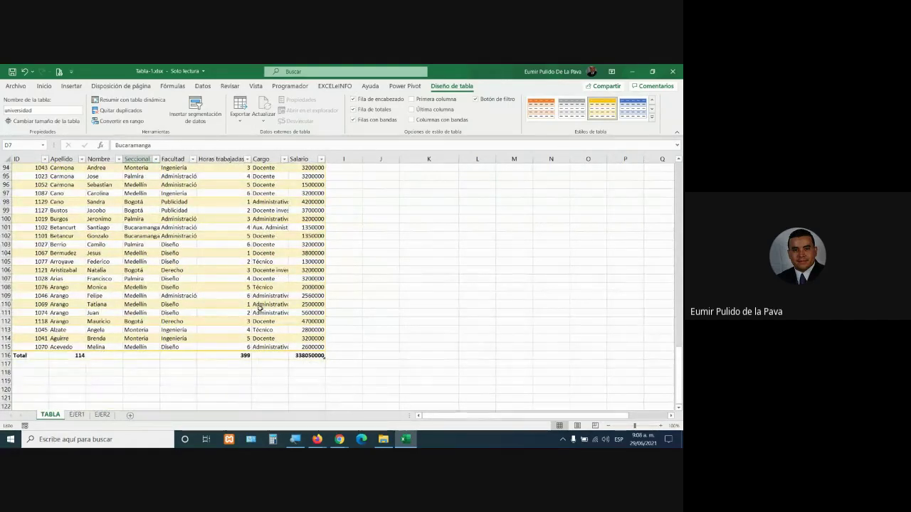
pyautogui.scroll(20, 261, 308)
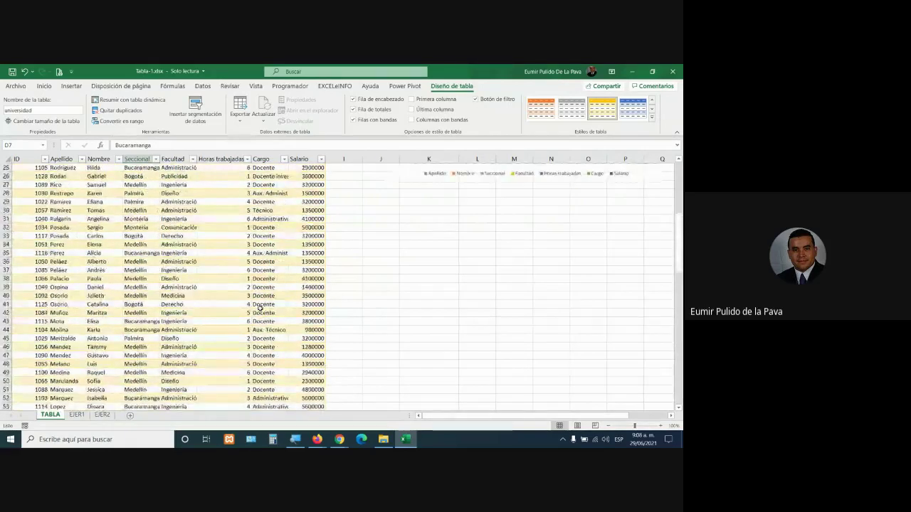
pyautogui.scroll(8, 261, 308)
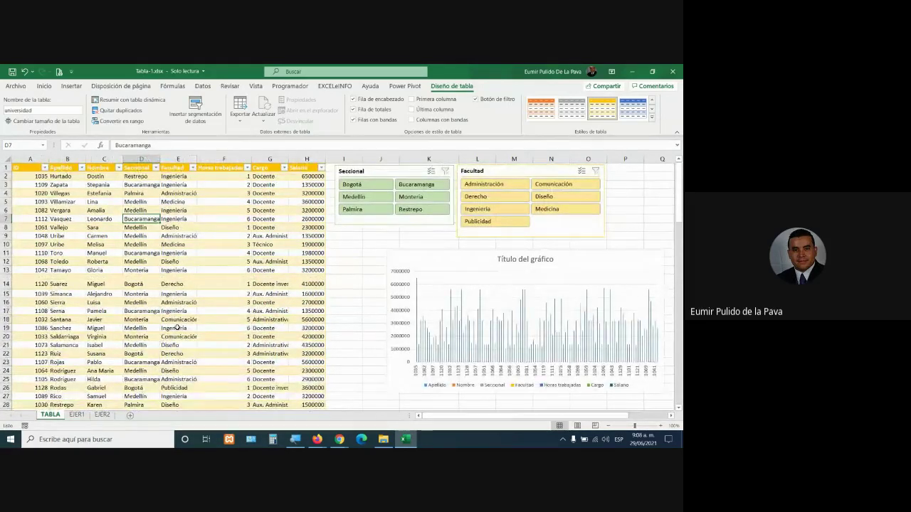
pyautogui.moveTo(35, 174); pyautogui.dragTo(314, 175)
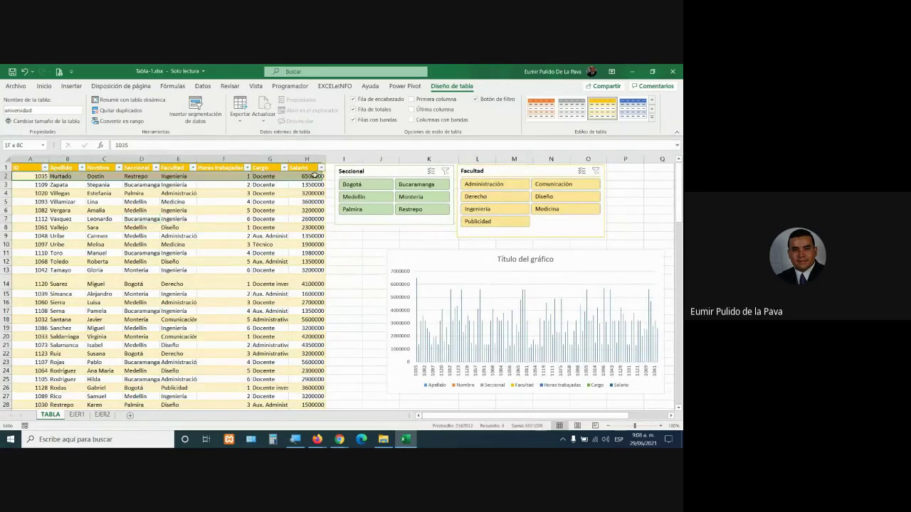
pyautogui.moveTo(41, 193); pyautogui.dragTo(316, 193)
pyautogui.click(55, 87)
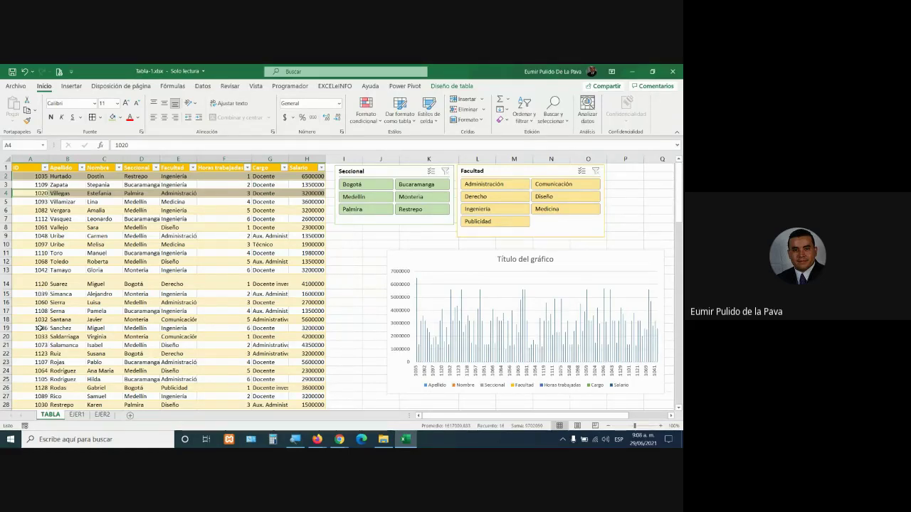
pyautogui.click(190, 253)
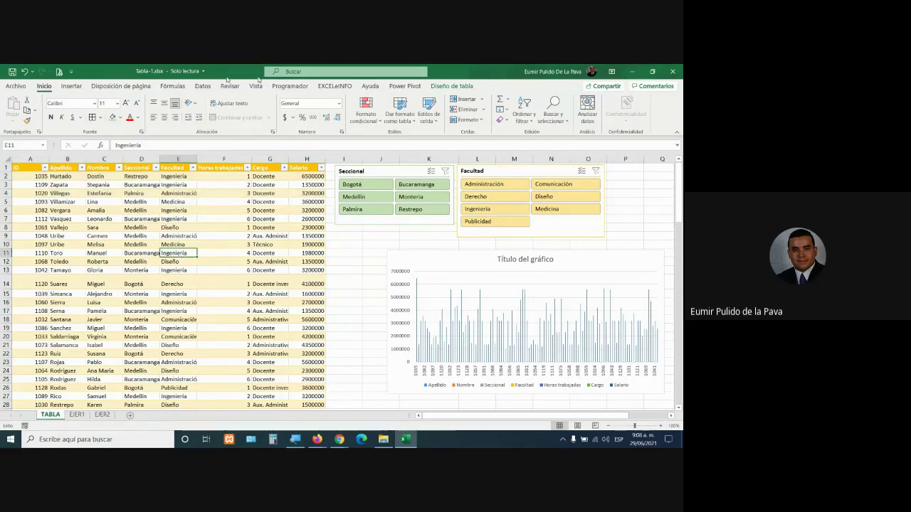
pyautogui.click(70, 86)
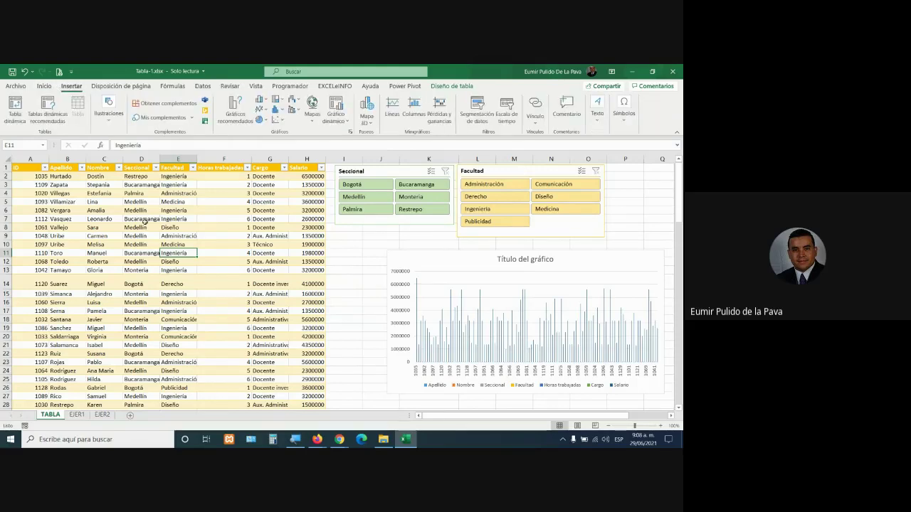
pyautogui.click(450, 86)
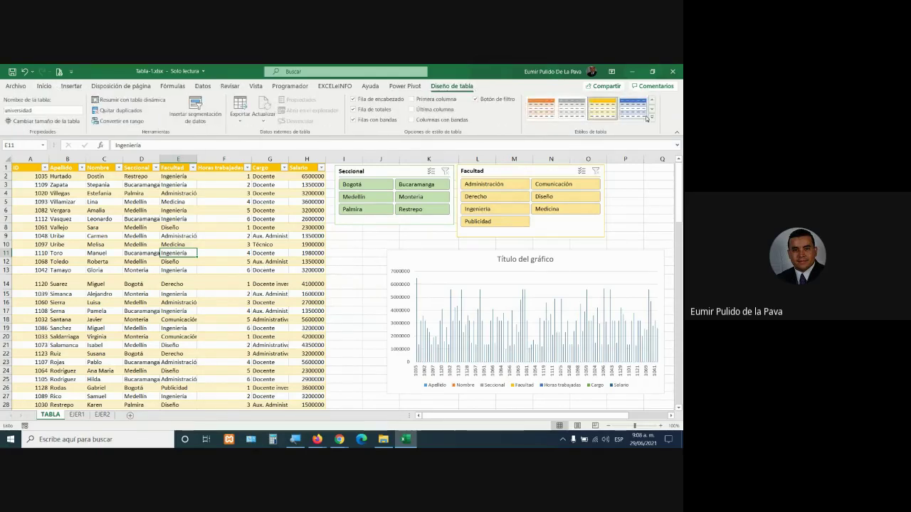
# Apply a green medium style to the TABLA employee table
pyautogui.click(651, 119)
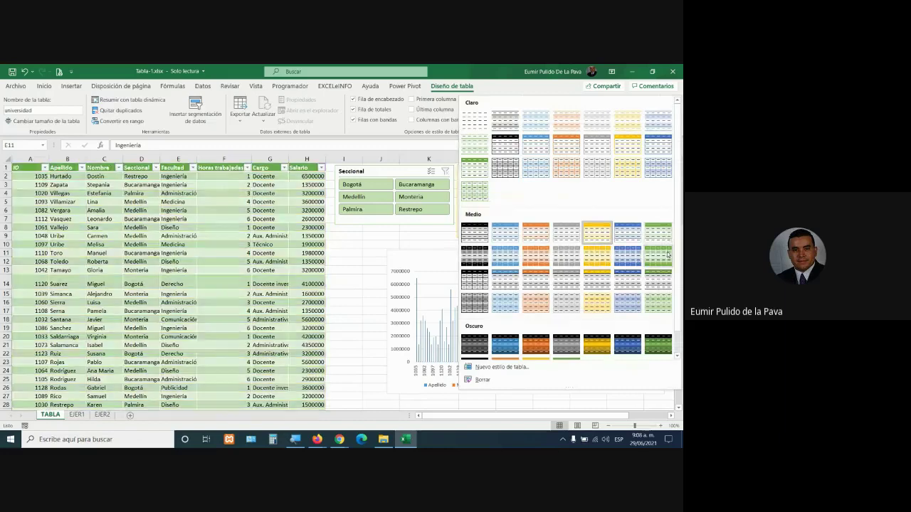
pyautogui.click(662, 234)
pyautogui.click(126, 352)
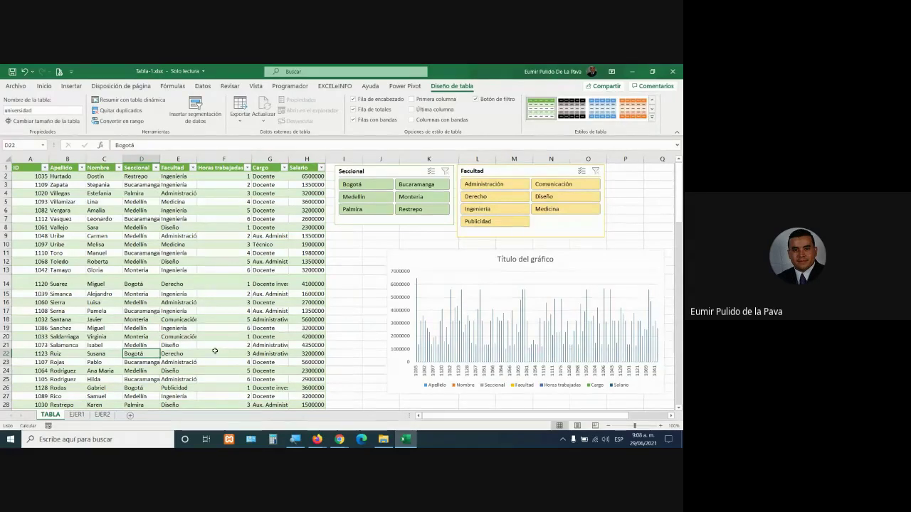
# On EJER1, clear J2's ratio formula down to the equals sign
pyautogui.click(79, 416)
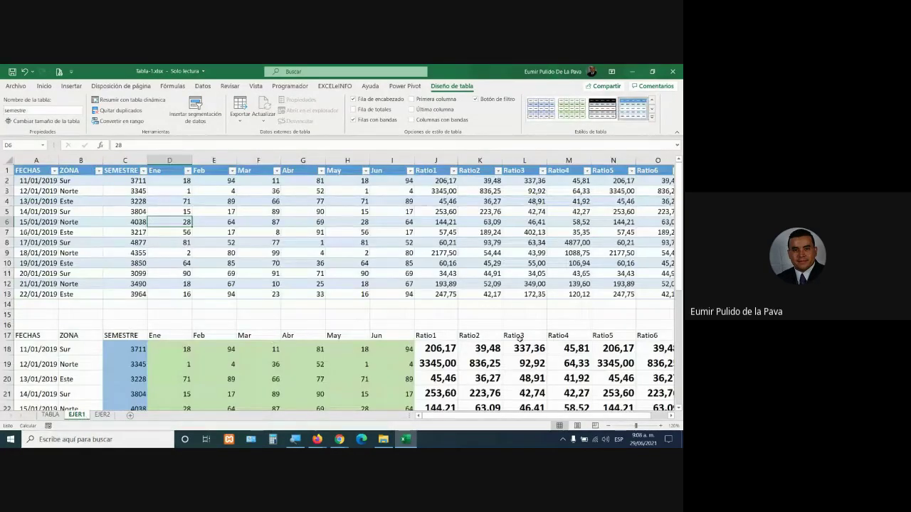
pyautogui.doubleClick(432, 181)
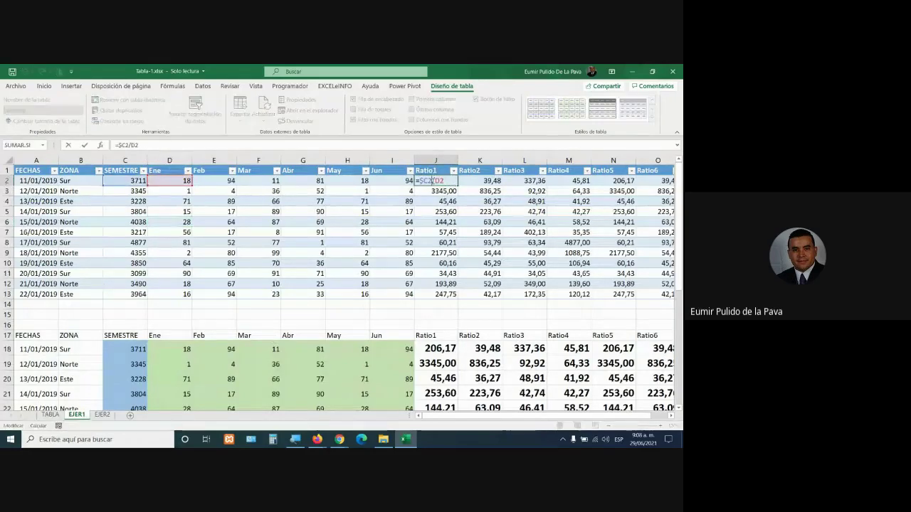
pyautogui.doubleClick(424, 181)
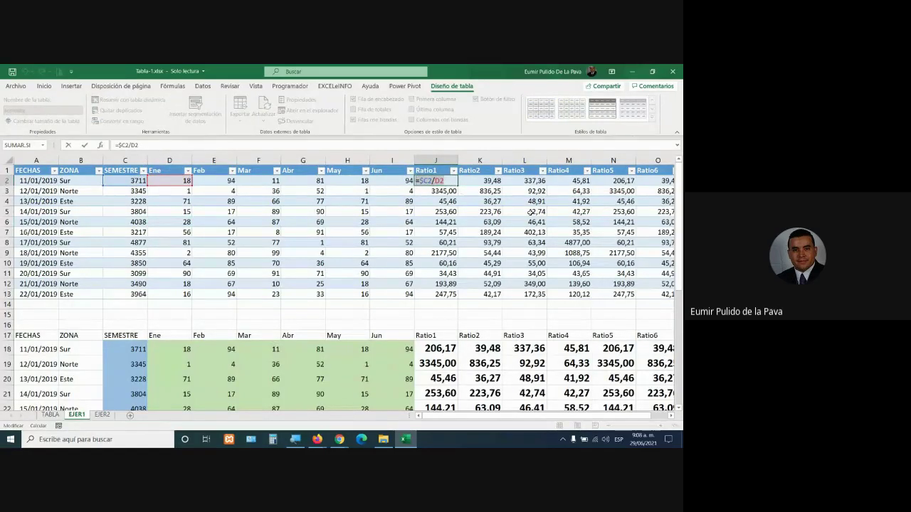
pyautogui.press('BackSpace')
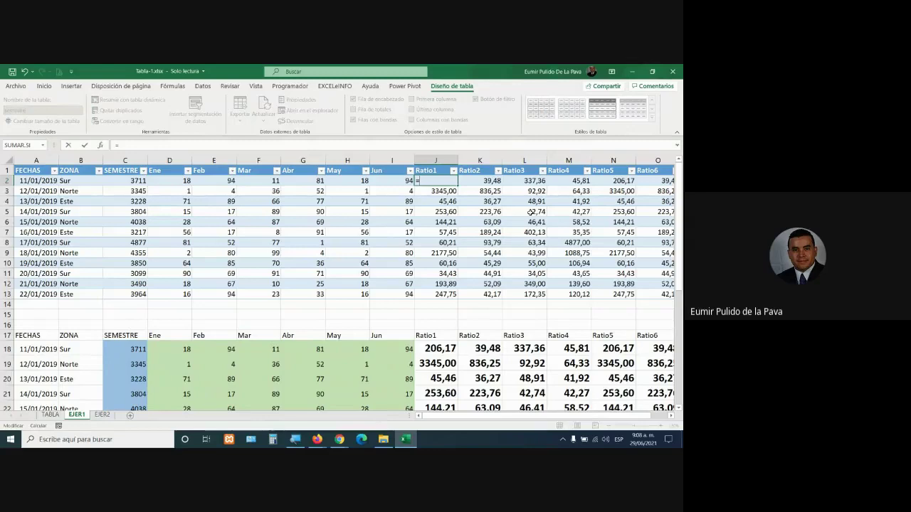
pyautogui.click(145, 183)
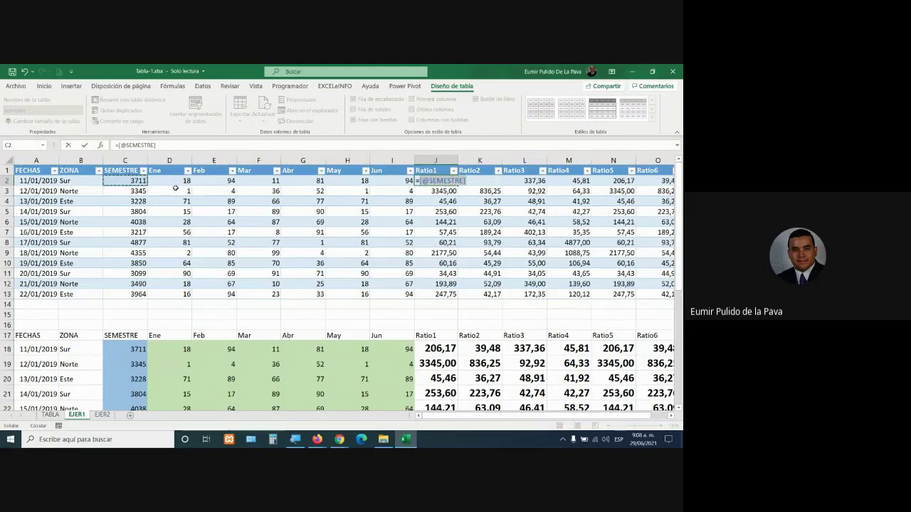
pyautogui.write('INDI')
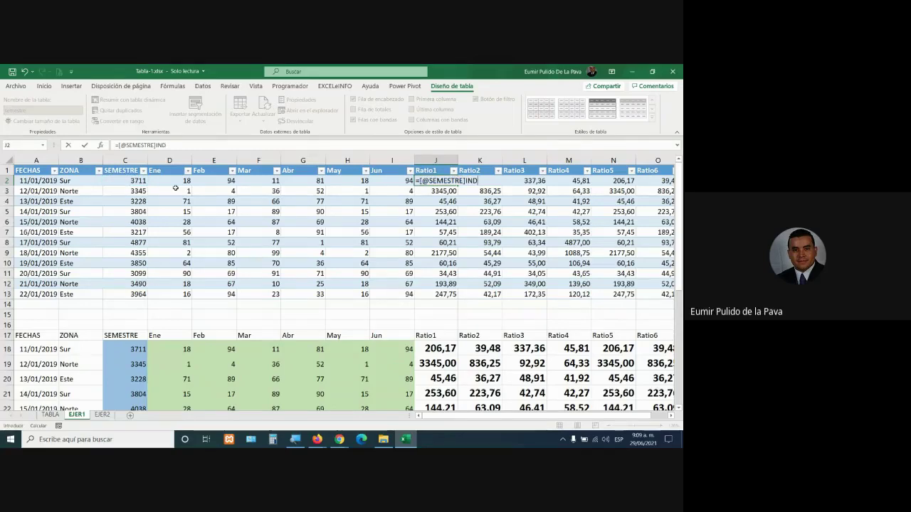
pyautogui.press('BackSpace')
pyautogui.press('BackSpace')
pyautogui.press('BackSpace')
pyautogui.press('BackSpace')
pyautogui.press('BackSpace')
pyautogui.press('BackSpace')
pyautogui.press('BackSpace')
pyautogui.press('BackSpace')
pyautogui.press('BackSpace')
pyautogui.press('BackSpace')
pyautogui.press('BackSpace')
pyautogui.press('BackSpace')
pyautogui.press('BackSpace')
pyautogui.press('BackSpace')
pyautogui.write('I')
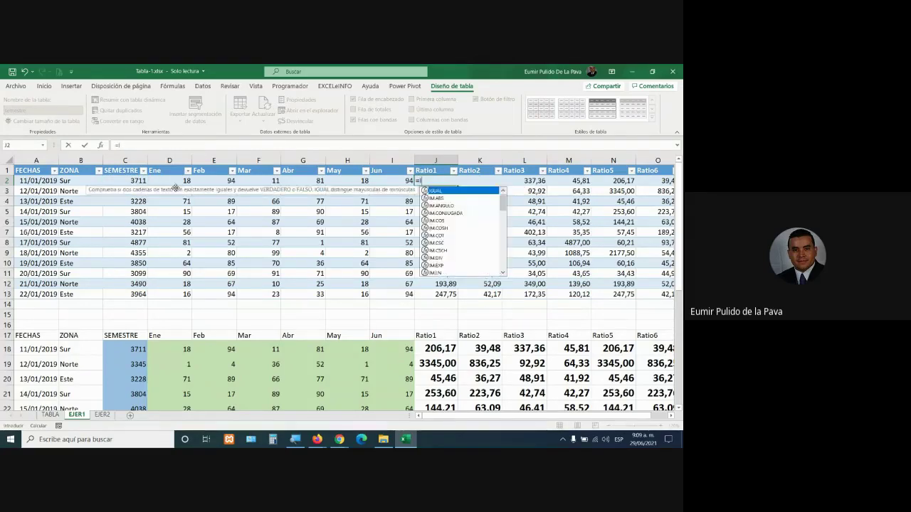
pyautogui.write('NDIRECTO(')
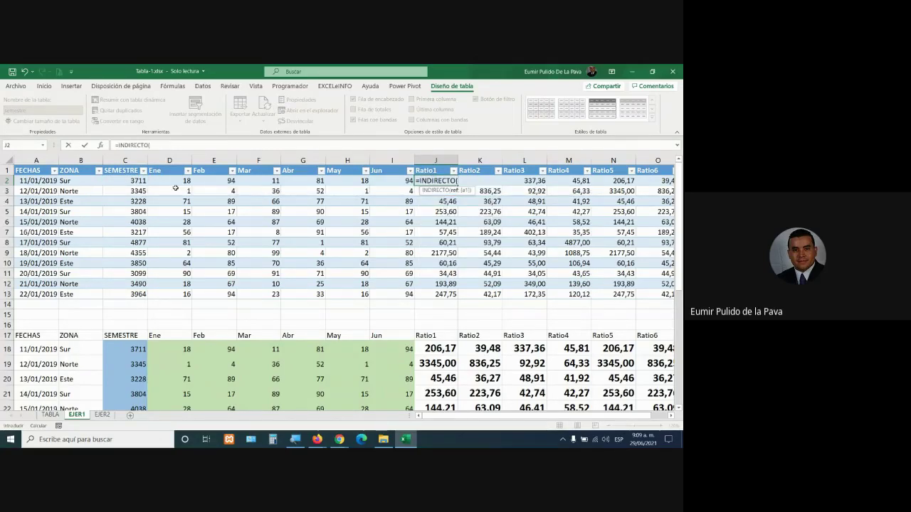
pyautogui.click(132, 183)
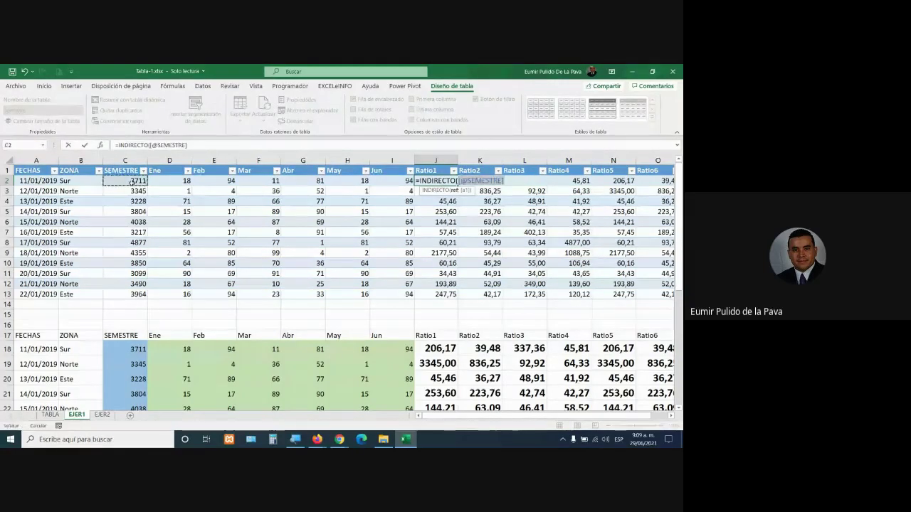
pyautogui.write('/')
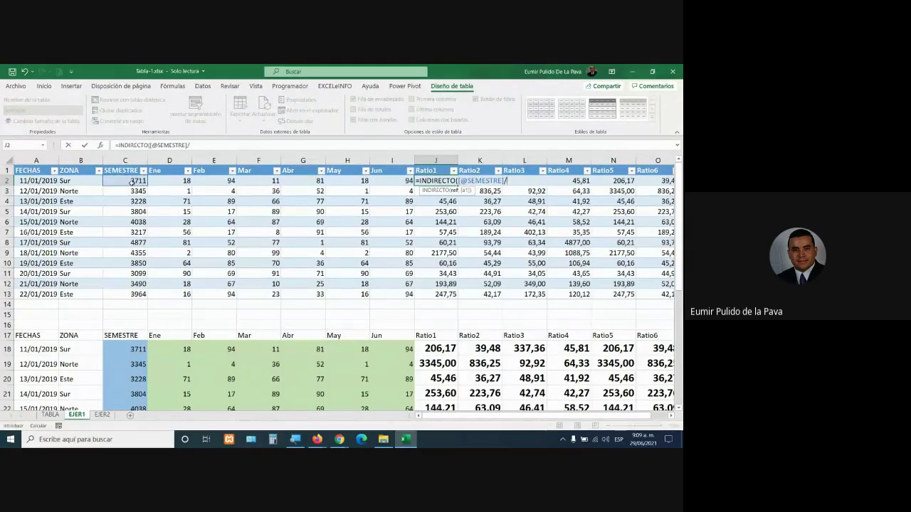
pyautogui.press('BackSpace')
pyautogui.write(')')
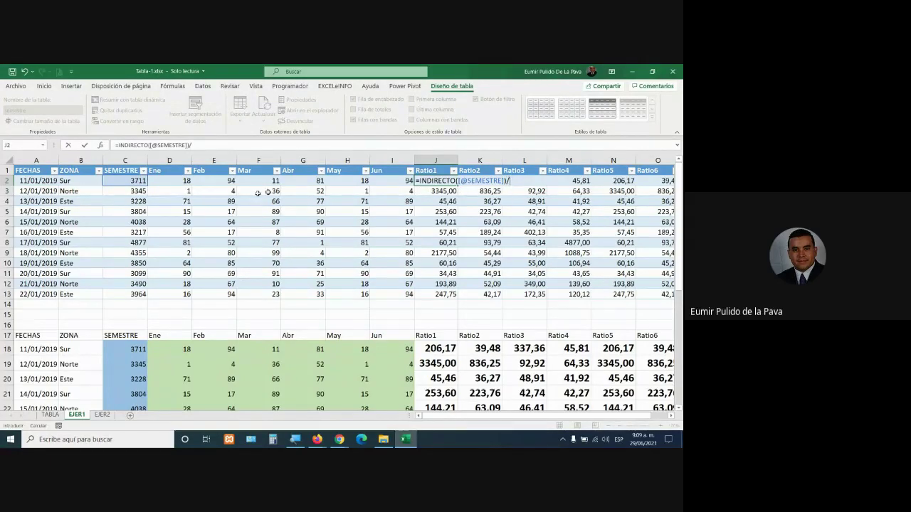
pyautogui.click(176, 181)
pyautogui.press('Return')
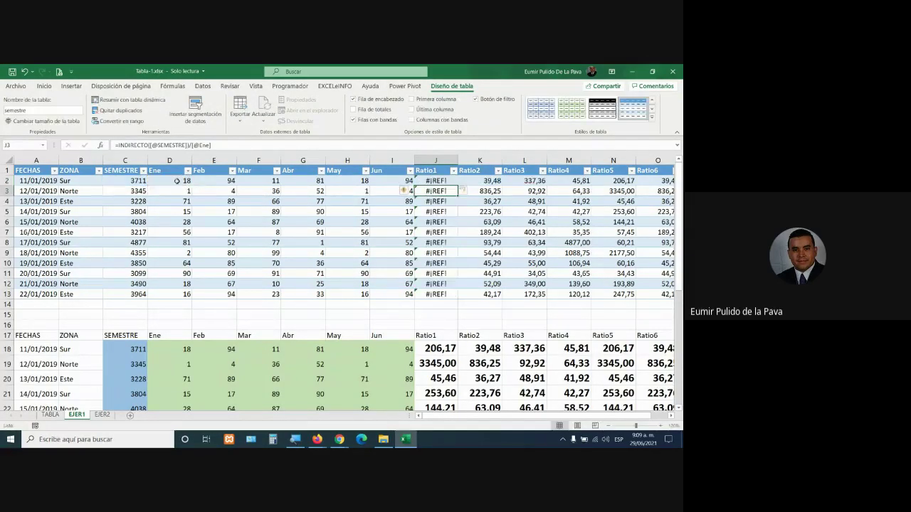
pyautogui.doubleClick(441, 181)
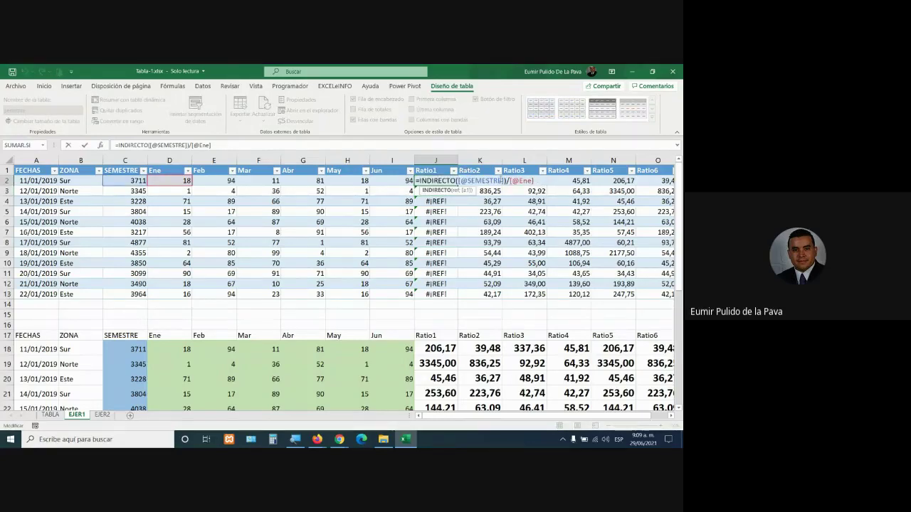
pyautogui.click(508, 181)
pyautogui.press('BackSpace')
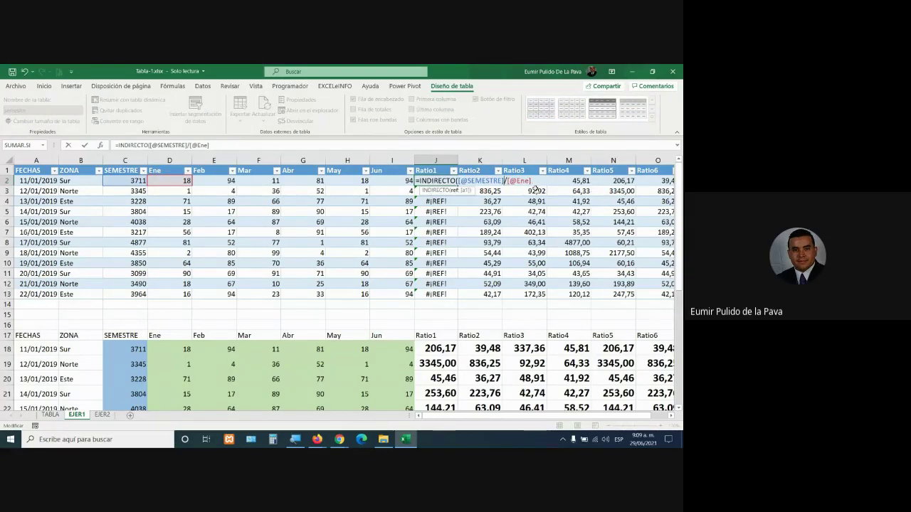
pyautogui.write(')')
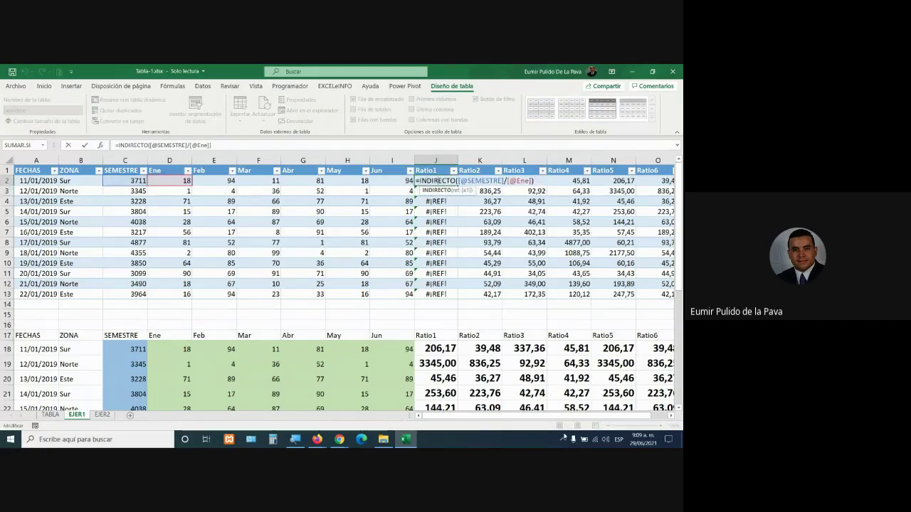
pyautogui.click(674, 418)
pyautogui.click(674, 418)
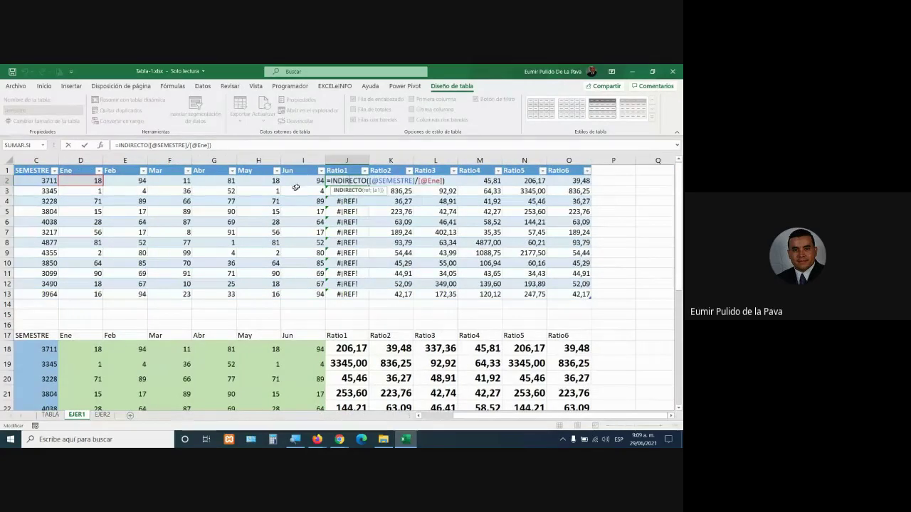
pyautogui.click(390, 160)
pyautogui.moveTo(368, 160); pyautogui.dragTo(369, 181)
pyautogui.doubleClick(462, 181)
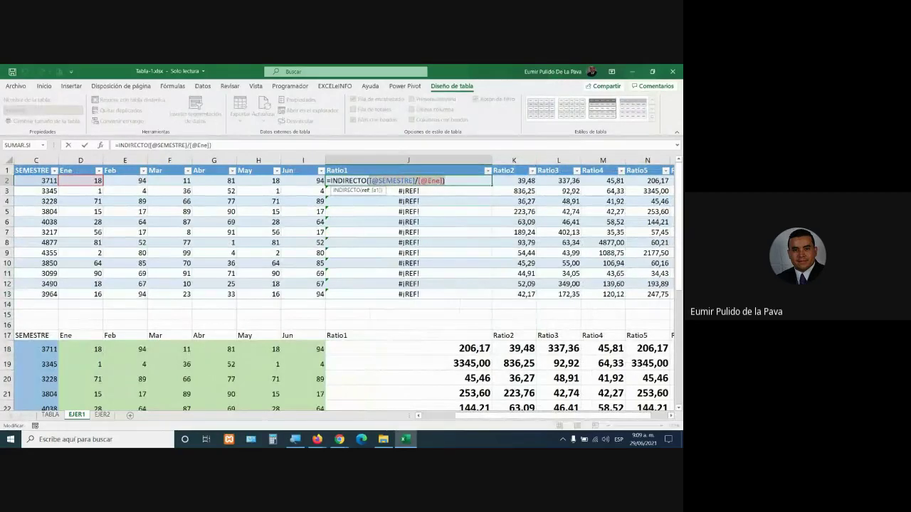
pyautogui.moveTo(330, 180); pyautogui.dragTo(369, 181)
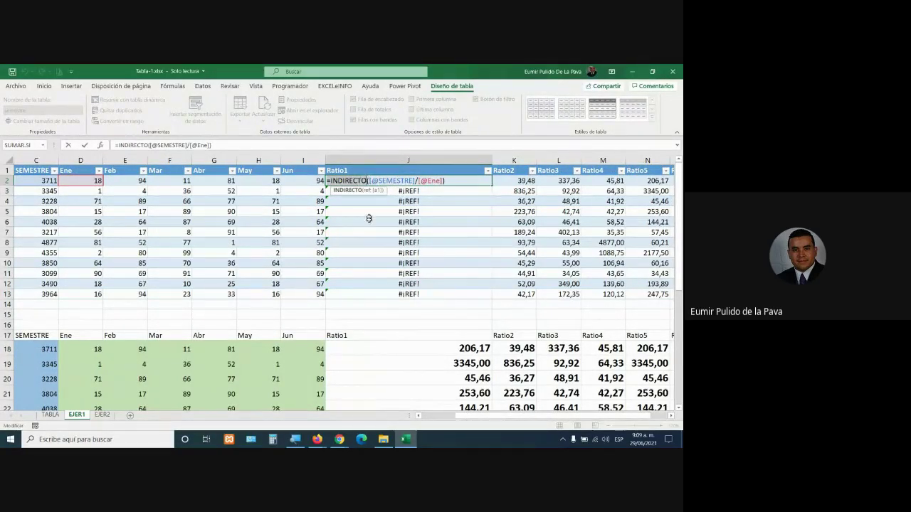
pyautogui.click(415, 181)
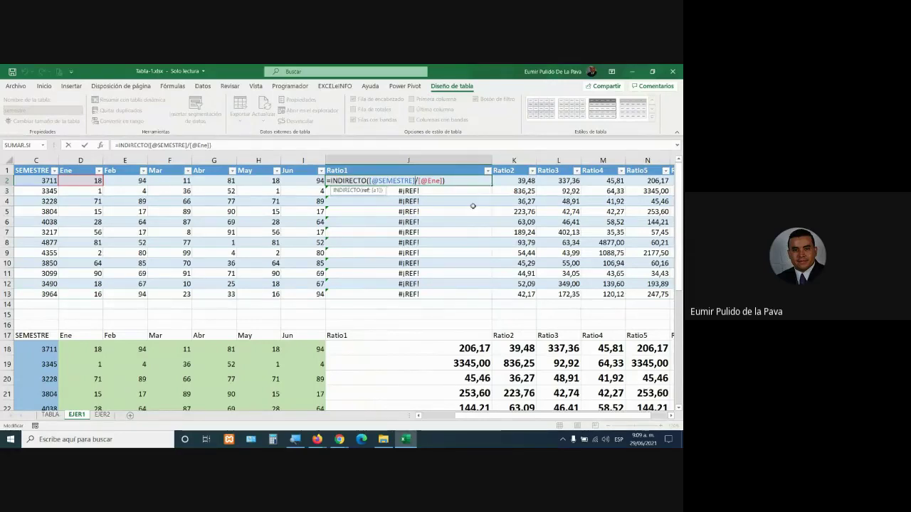
pyautogui.write(';')
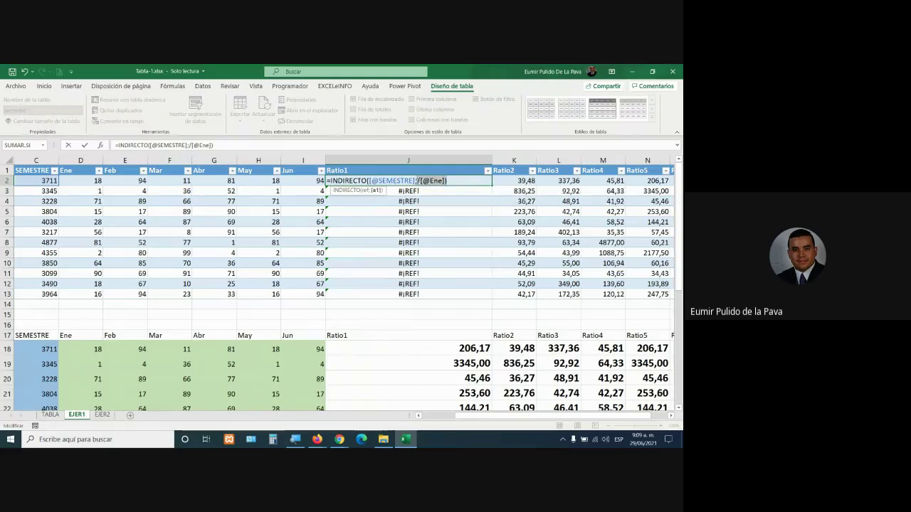
pyautogui.press('Delete')
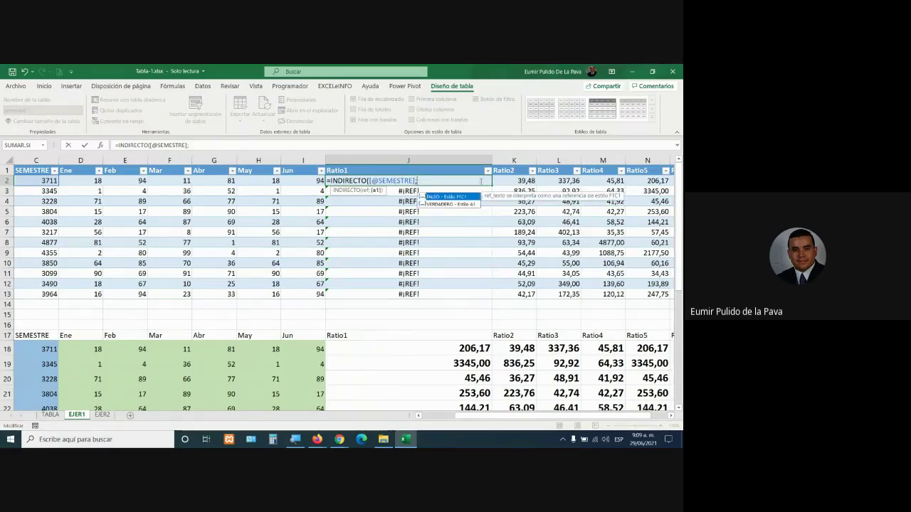
pyautogui.press('Down')
pyautogui.press('Tab')
pyautogui.write(')')
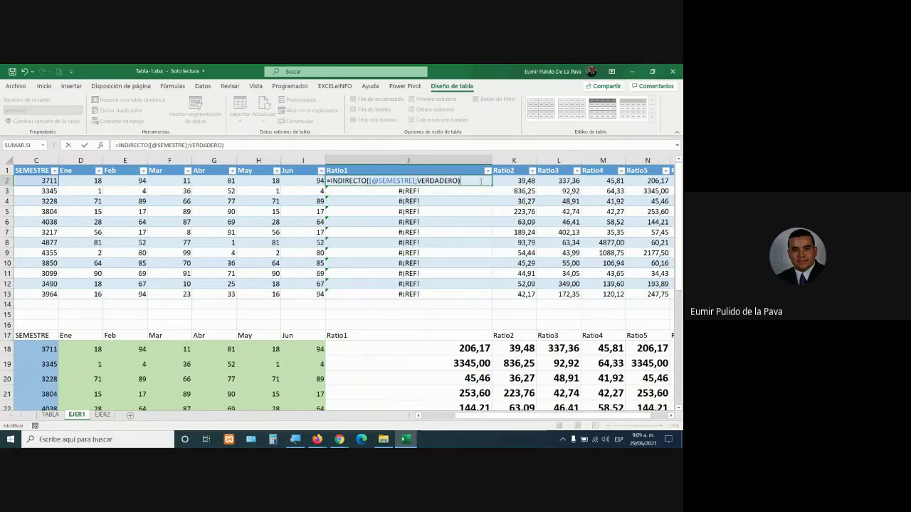
pyautogui.write('/')
pyautogui.click(71, 179)
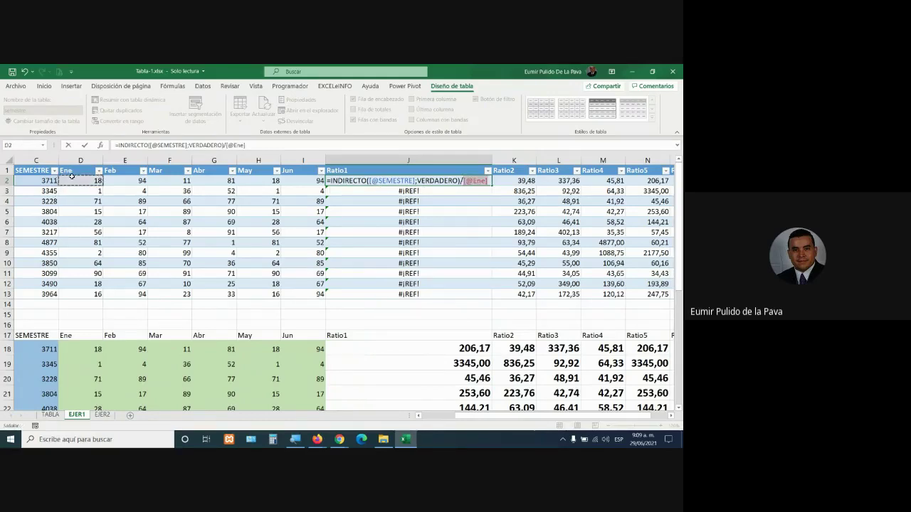
pyautogui.press('Return')
pyautogui.doubleClick(435, 181)
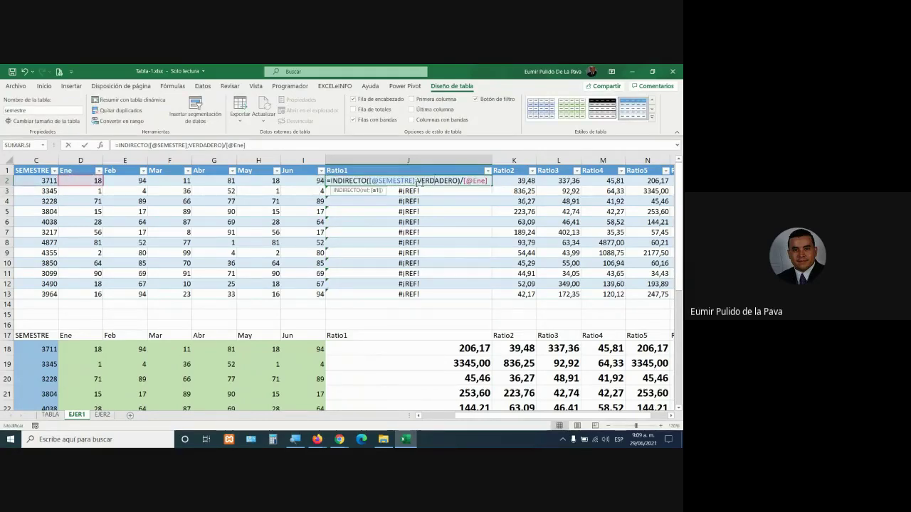
pyautogui.click(323, 181)
pyautogui.click(336, 180)
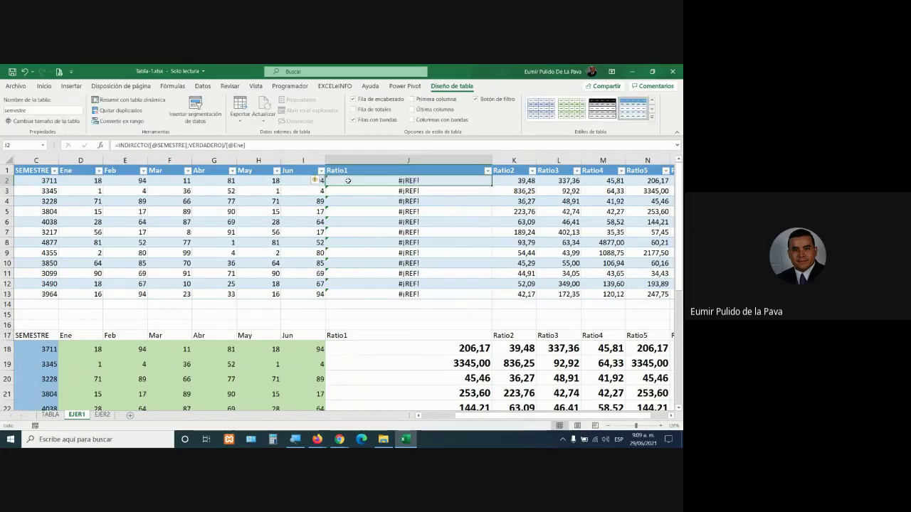
# Review the Ratio1 formulas in J2 and another row without changes
pyautogui.doubleClick(347, 181)
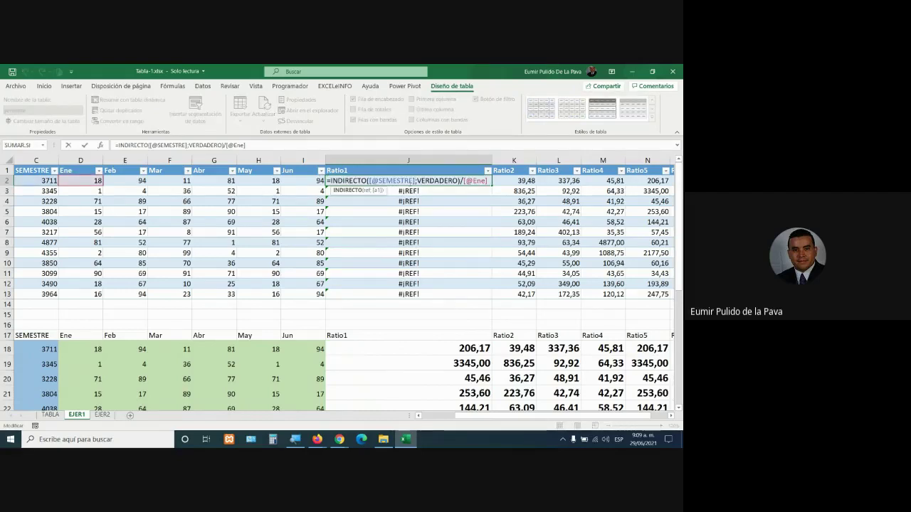
pyautogui.press('Escape')
pyautogui.click(418, 244)
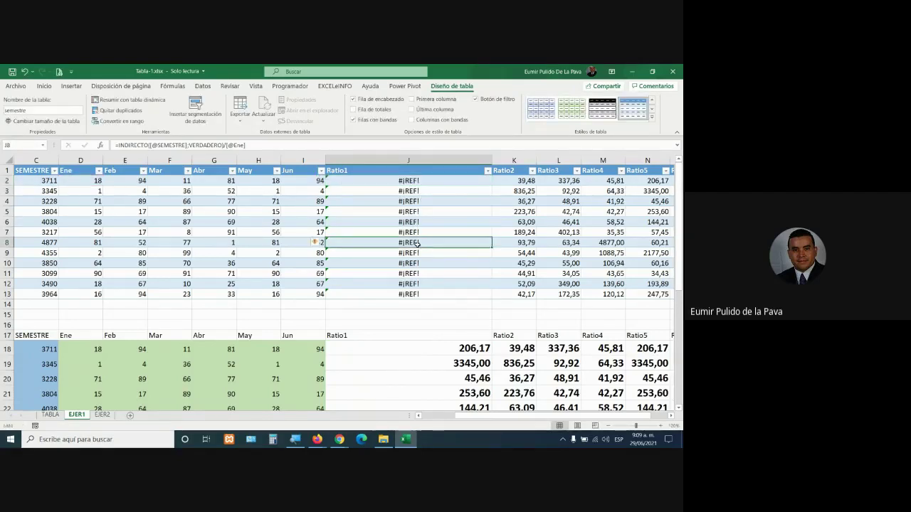
pyautogui.click(415, 180)
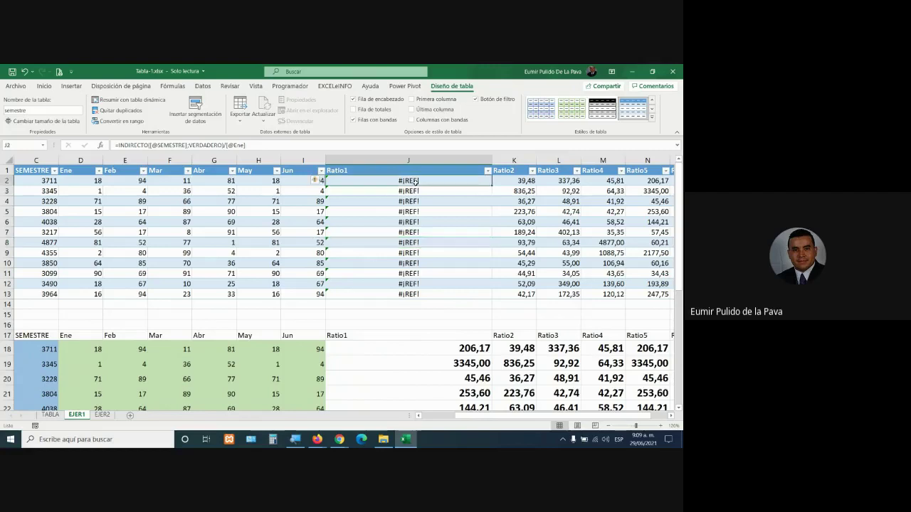
# Try =semestre in J2, then undo twice to restore the previous ratio formulas
pyautogui.write('=')
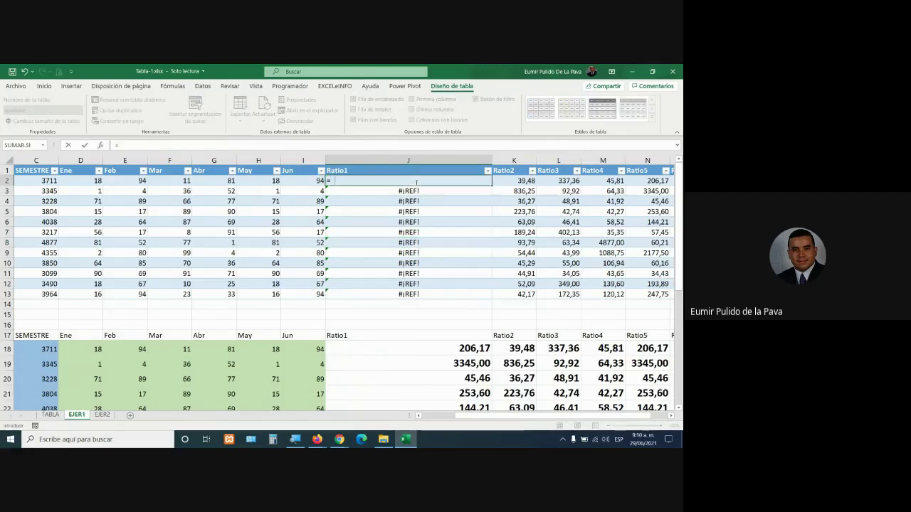
pyautogui.write('si')
pyautogui.press('BackSpace')
pyautogui.press('BackSpace')
pyautogui.write('SEME')
pyautogui.press('Tab')
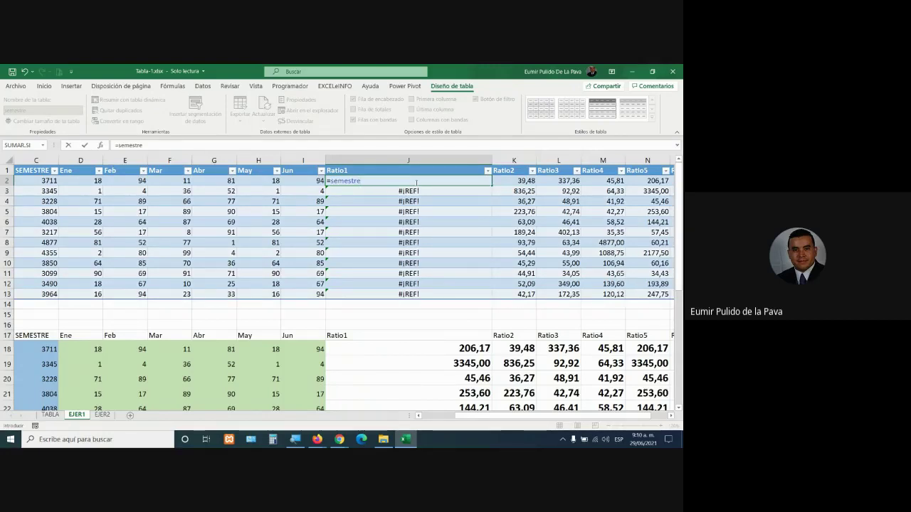
pyautogui.hotkey('ctrl', 'Return')
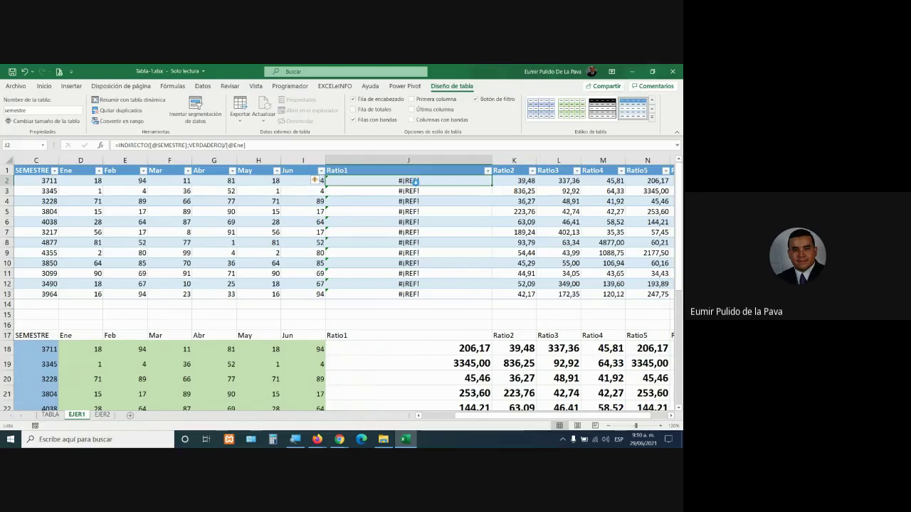
pyautogui.hotkey('ctrl', 'z')
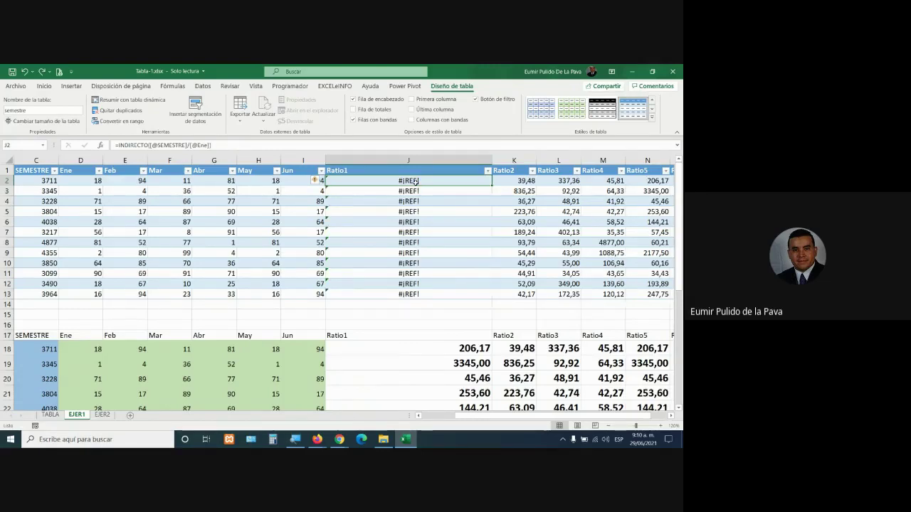
pyautogui.hotkey('ctrl', 'z')
pyautogui.hotkey('ctrl', 'z')
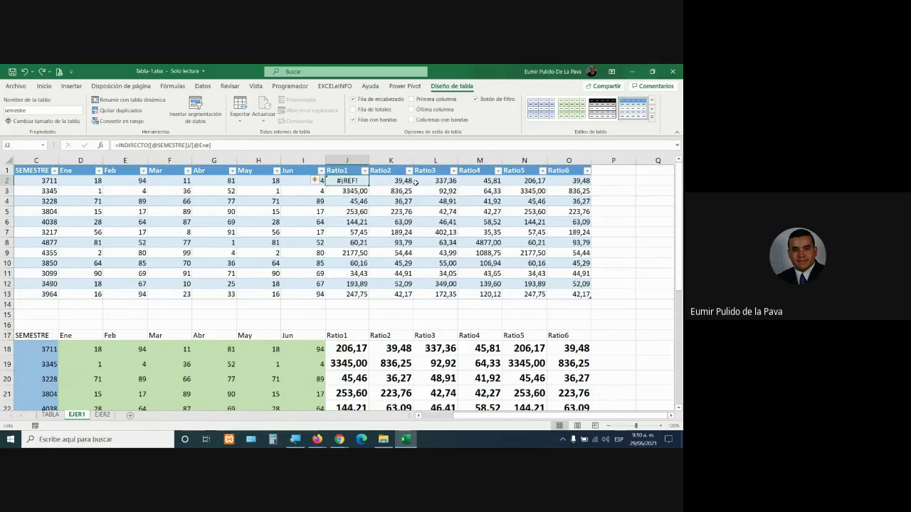
# Scroll back up and review J2's ratio formula
pyautogui.click(217, 211)
pyautogui.moveTo(498, 409); pyautogui.dragTo(456, 416)
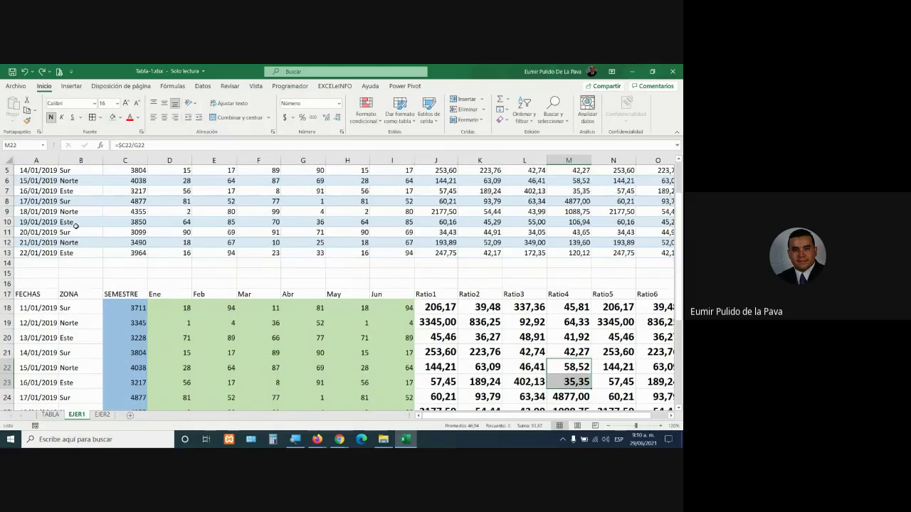
pyautogui.scroll(2, 76, 227)
pyautogui.click(126, 212)
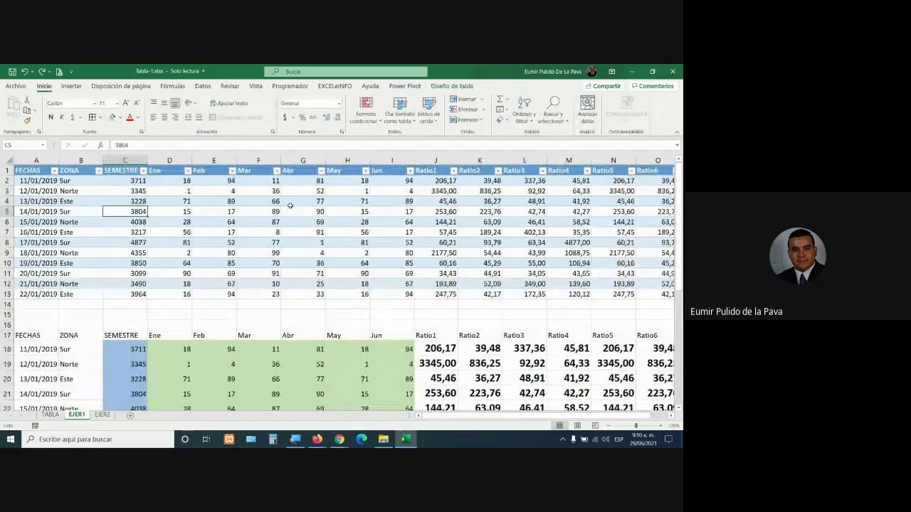
pyautogui.doubleClick(441, 180)
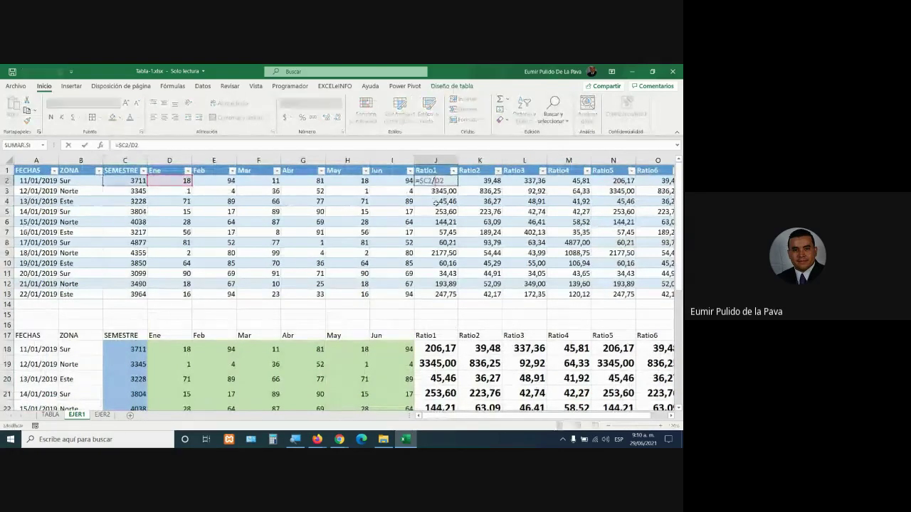
pyautogui.press('Escape')
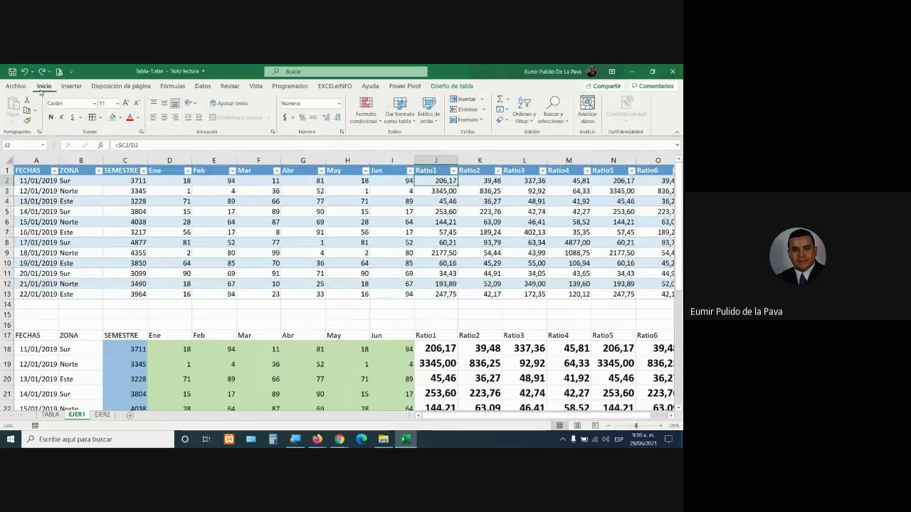
# Enlarge J2's font to size 20 and widen column J to fit it
pyautogui.click(126, 103)
pyautogui.click(126, 104)
pyautogui.click(125, 104)
pyautogui.click(125, 104)
pyautogui.click(125, 104)
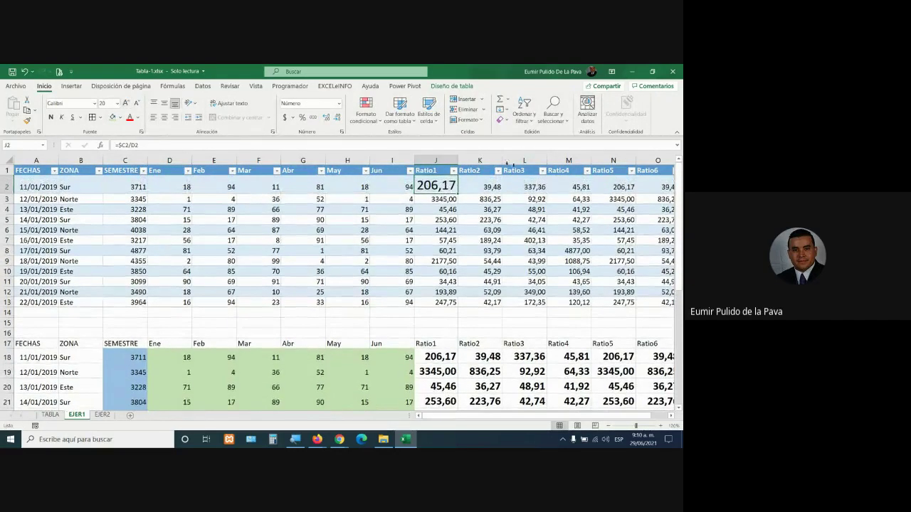
pyautogui.moveTo(459, 160); pyautogui.dragTo(510, 159)
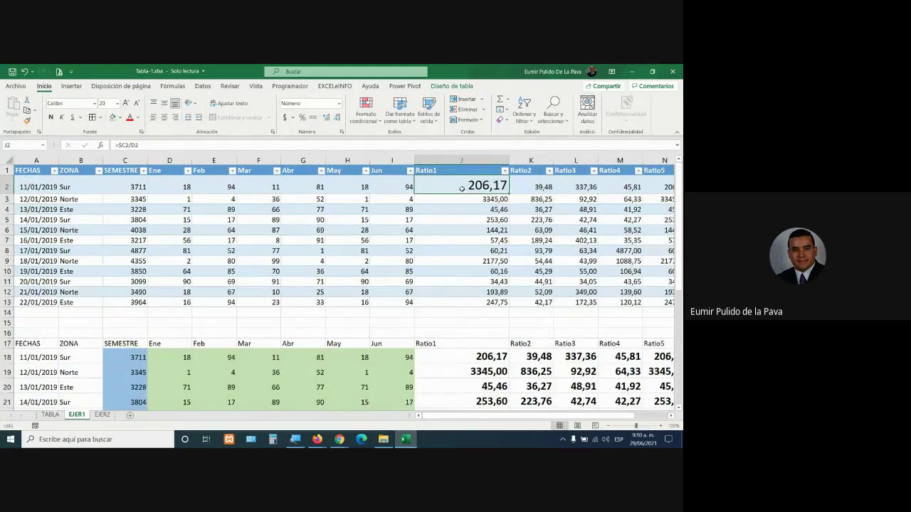
pyautogui.doubleClick(462, 189)
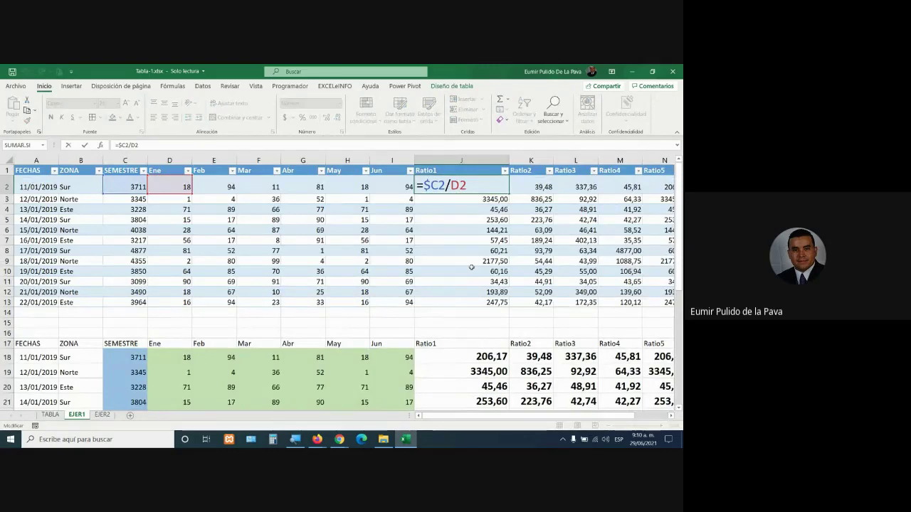
pyautogui.press('Return')
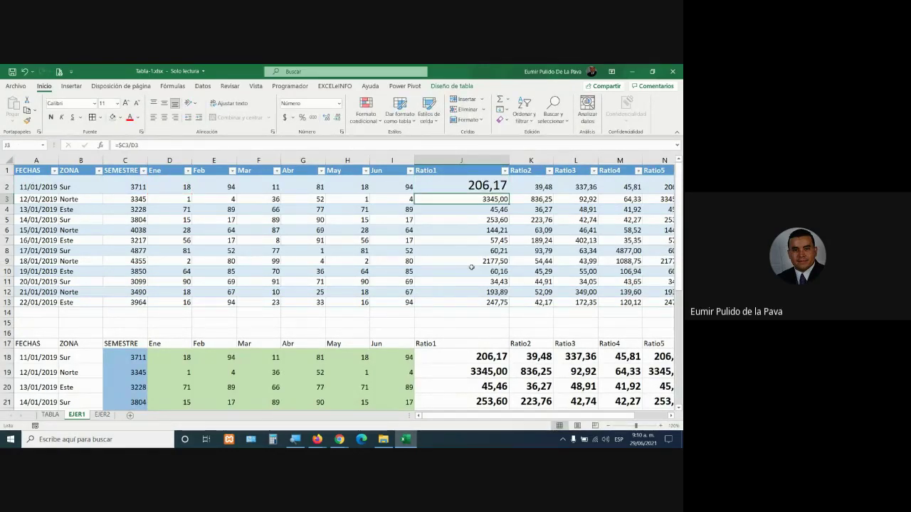
# Restyle the table in a yellow medium style and turn on its Total row
pyautogui.click(395, 282)
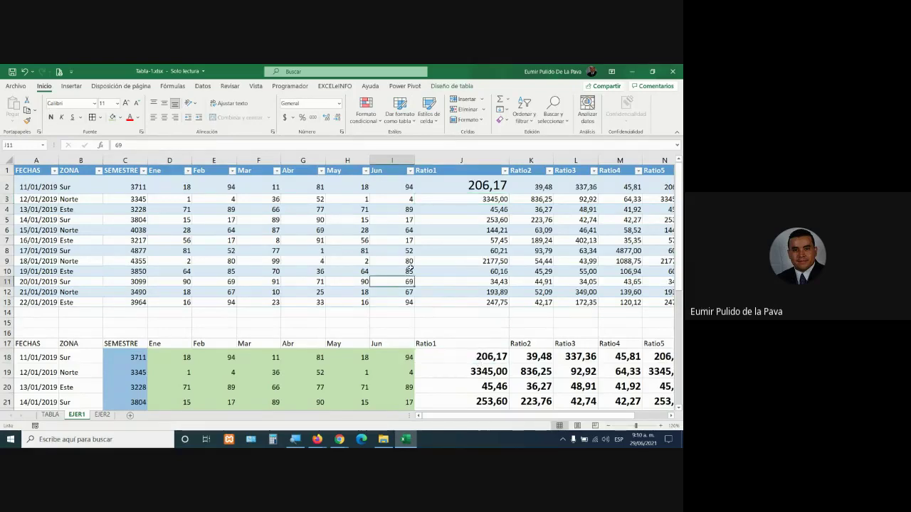
pyautogui.click(442, 87)
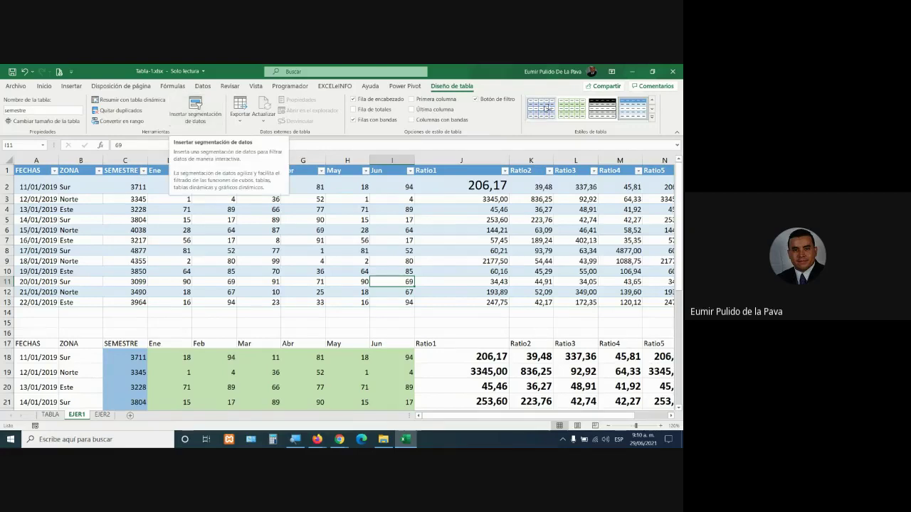
pyautogui.click(651, 120)
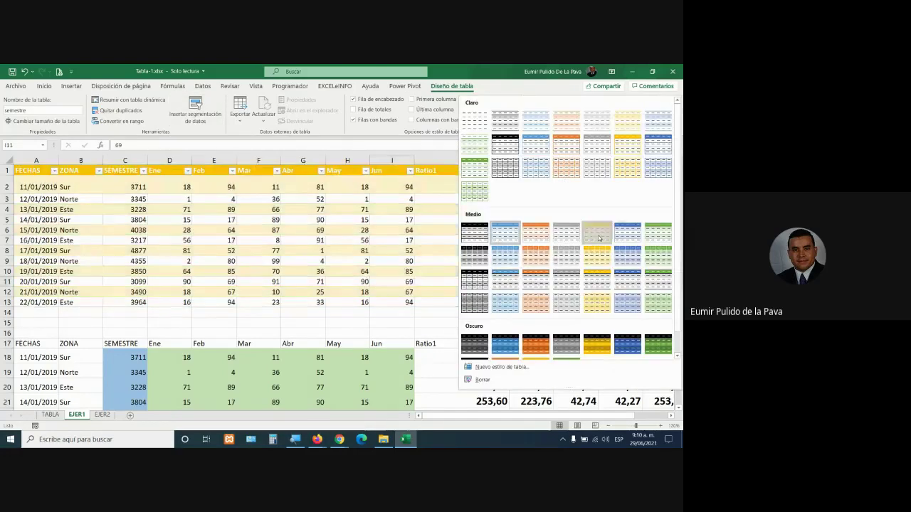
pyautogui.click(599, 237)
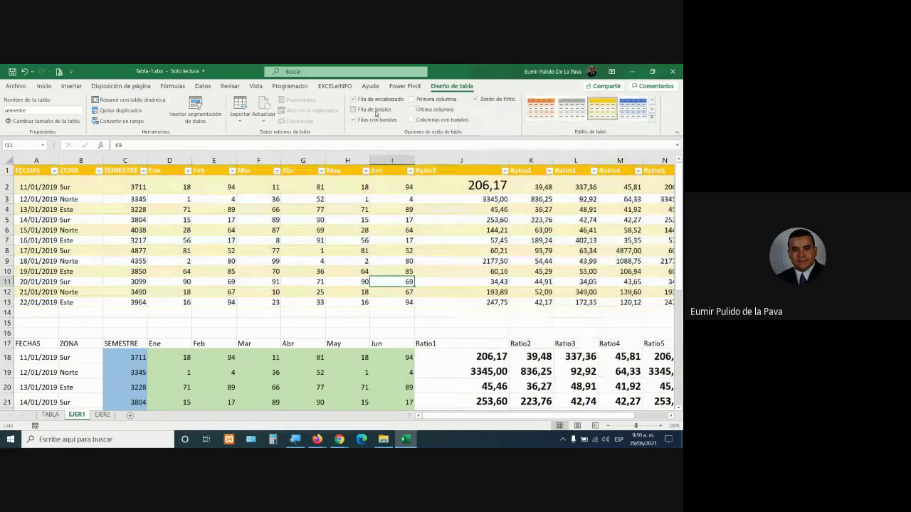
pyautogui.click(375, 110)
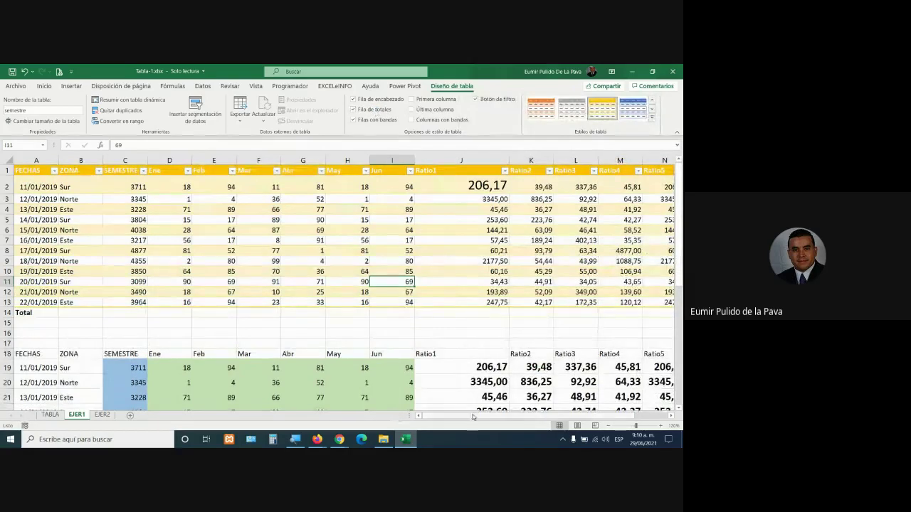
# Set the Total row to average SEMESTRE (3748,16667) and sum Ene (460)
pyautogui.moveTo(473, 417)
pyautogui.mouseDown()
pyautogui.moveTo(542, 418)
pyautogui.moveTo(463, 417)
pyautogui.mouseUp()
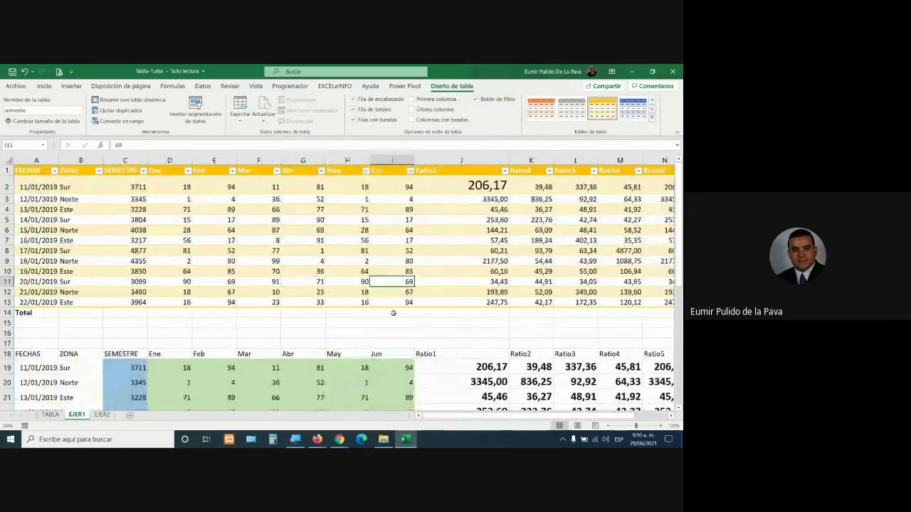
pyautogui.click(121, 313)
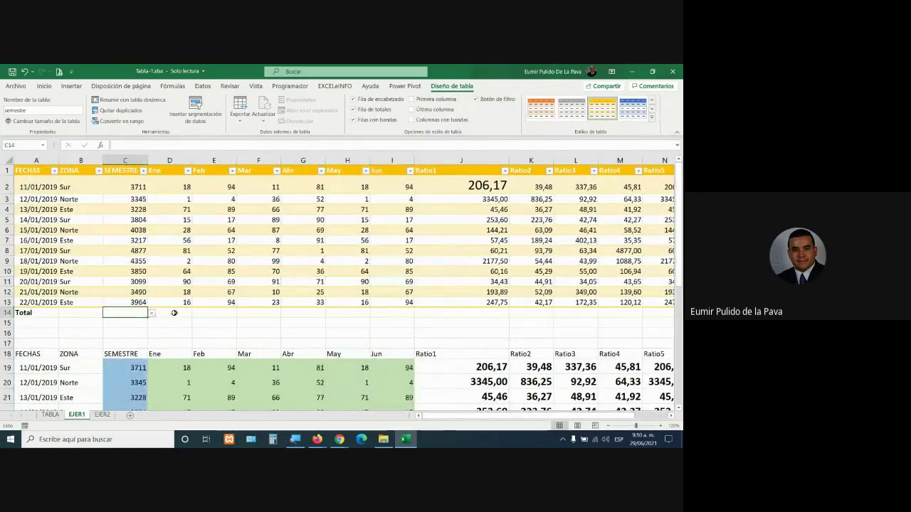
pyautogui.click(151, 313)
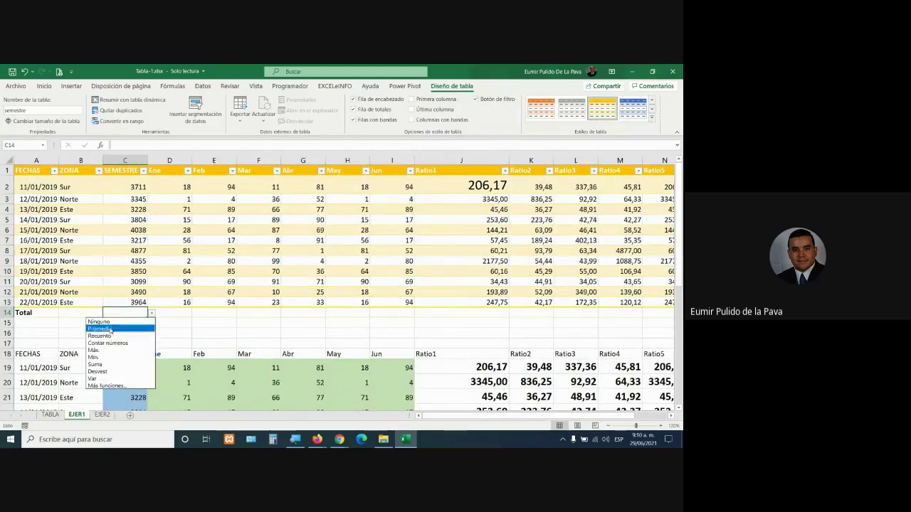
pyautogui.click(111, 330)
pyautogui.hotkey('ctrl', 'shift', '*')
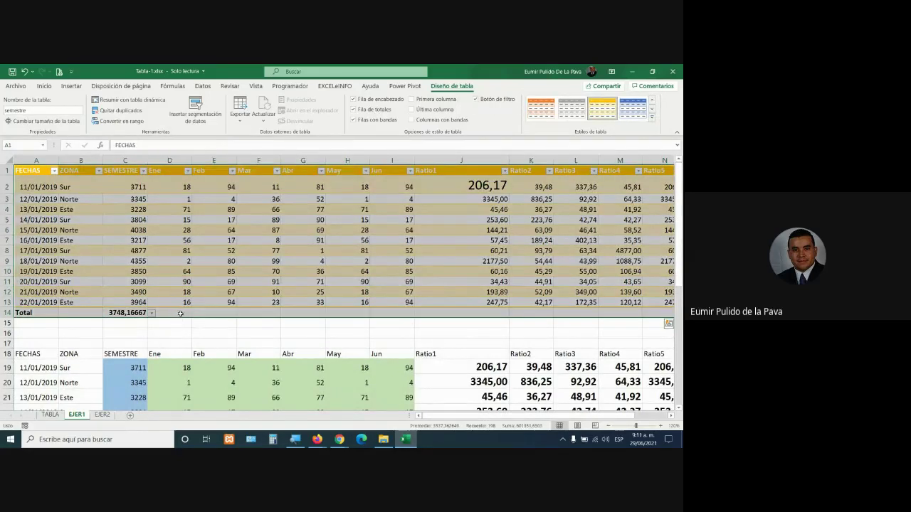
pyautogui.click(180, 313)
pyautogui.click(196, 314)
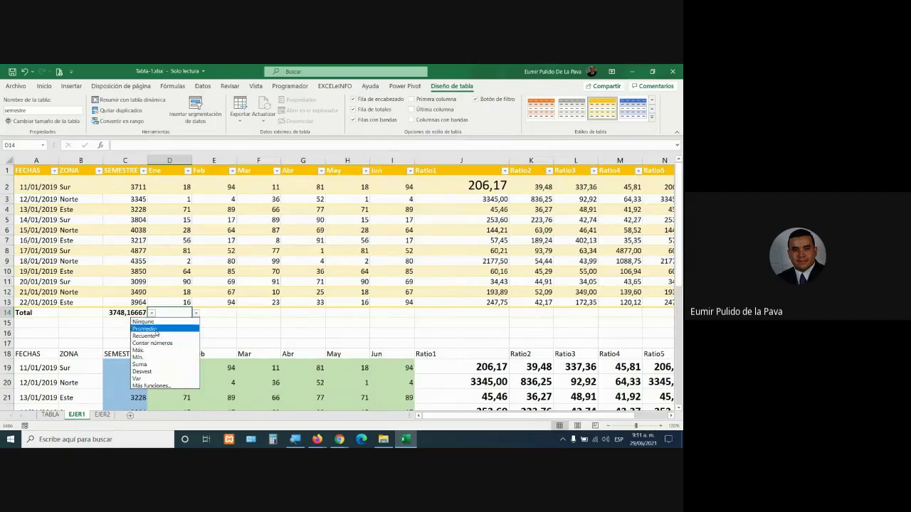
pyautogui.click(146, 365)
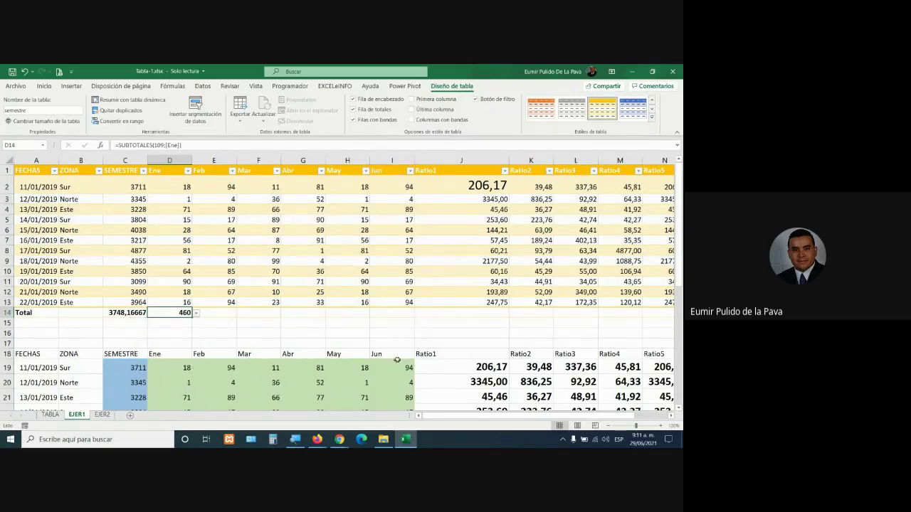
pyautogui.click(482, 312)
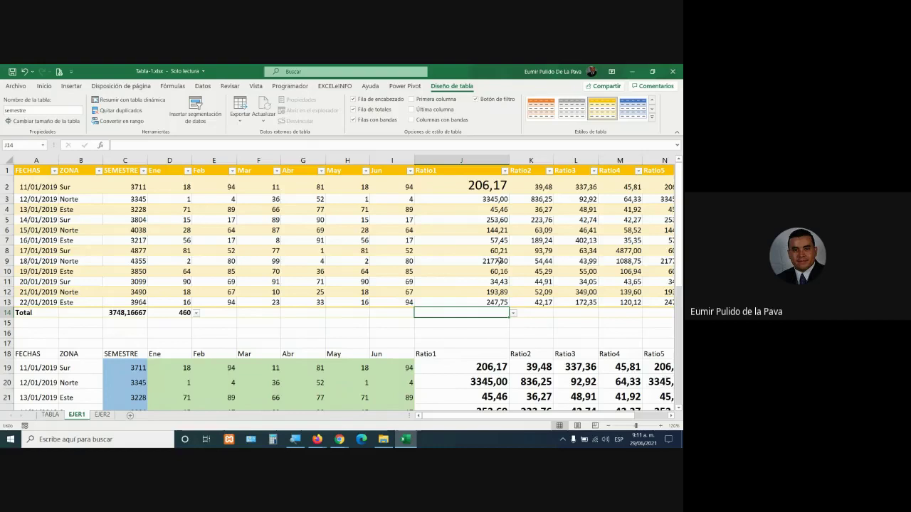
# Try pointing J2's ratio formula at cell F5, then discard the edit
pyautogui.doubleClick(473, 187)
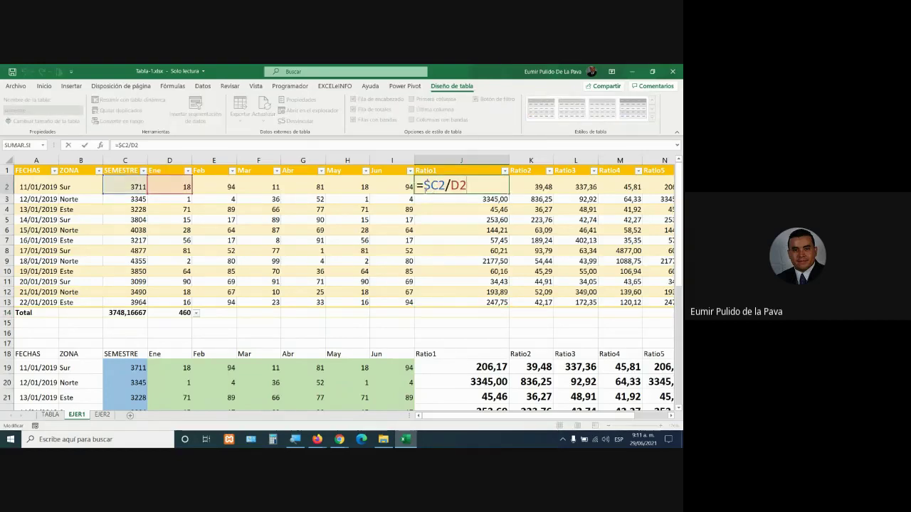
pyautogui.moveTo(425, 186); pyautogui.dragTo(467, 187)
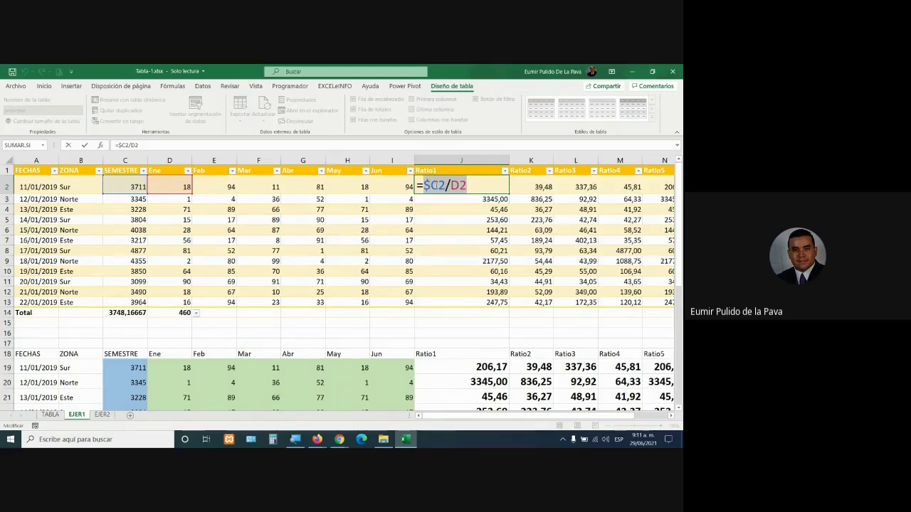
pyautogui.click(249, 219)
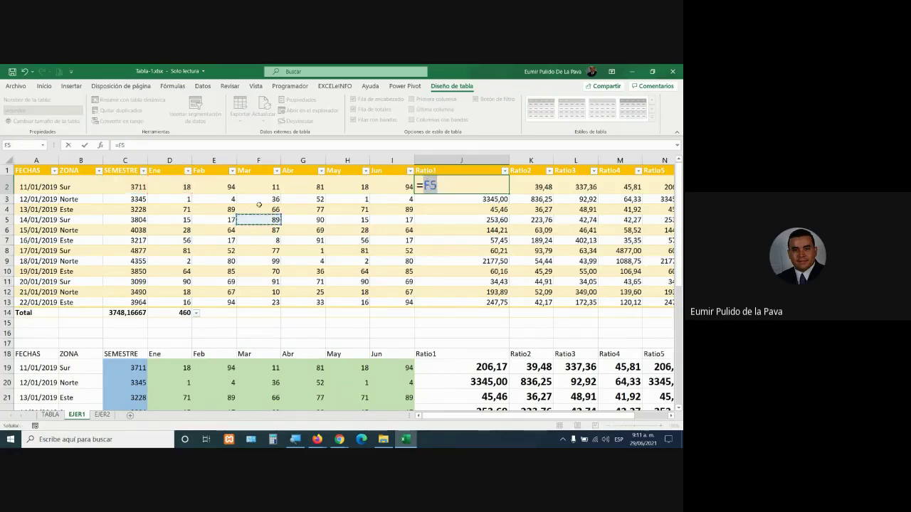
pyautogui.press('Escape')
pyautogui.doubleClick(474, 189)
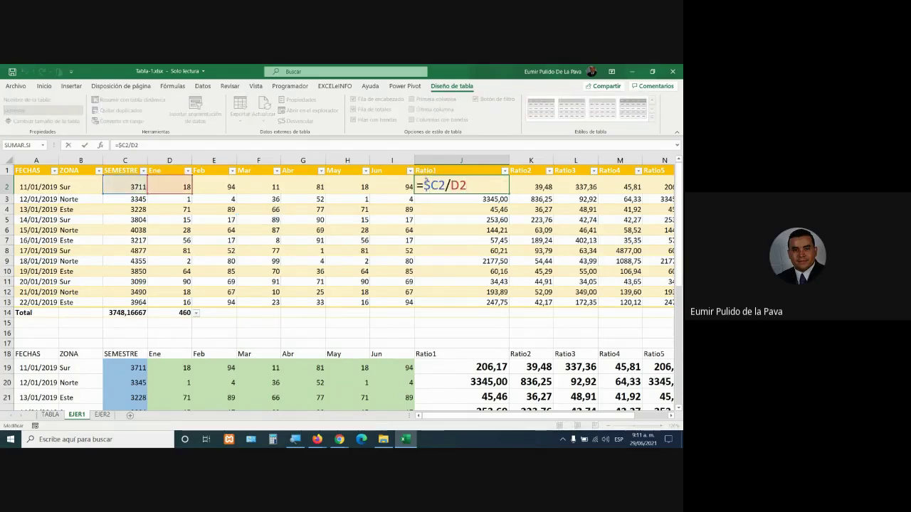
pyautogui.press('Escape')
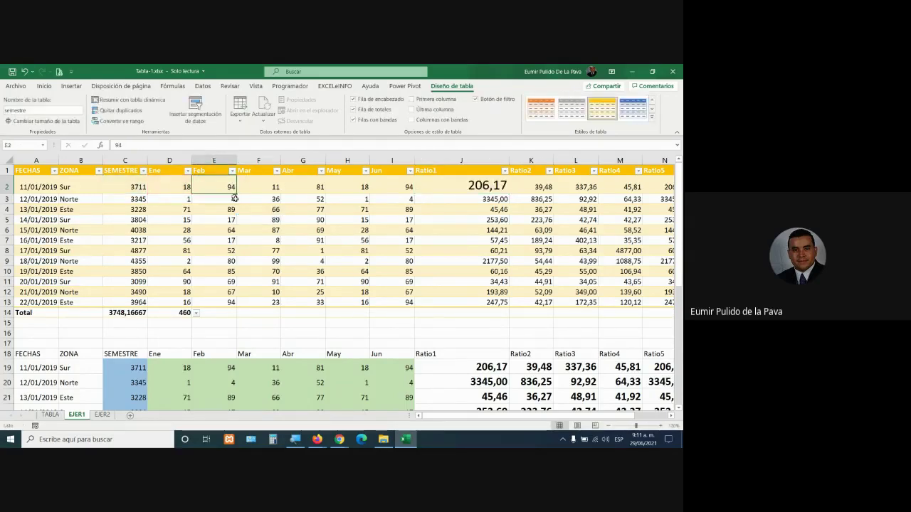
# Try replacing $C2/D2 in J2 with the Abr value, then discard the edit
pyautogui.doubleClick(474, 185)
pyautogui.moveTo(475, 186); pyautogui.dragTo(425, 186)
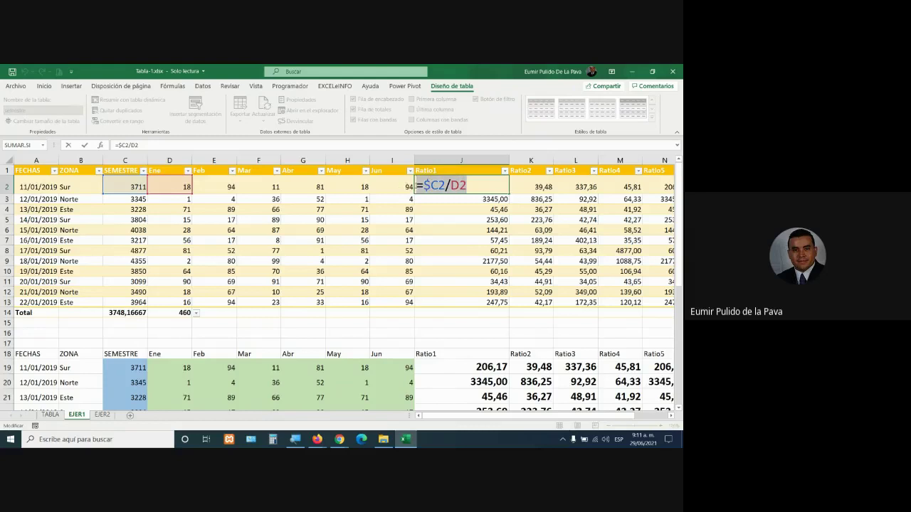
pyautogui.click(318, 185)
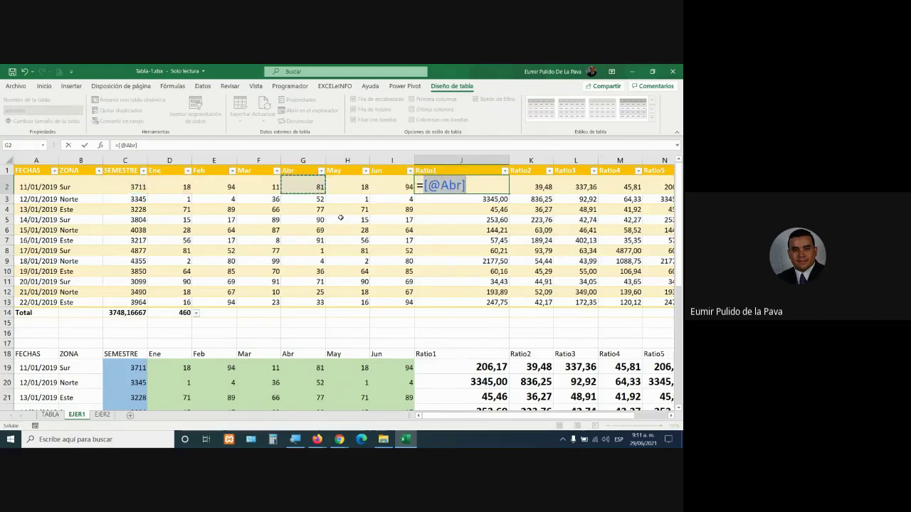
pyautogui.moveTo(424, 186); pyautogui.dragTo(480, 187)
pyautogui.press('Escape')
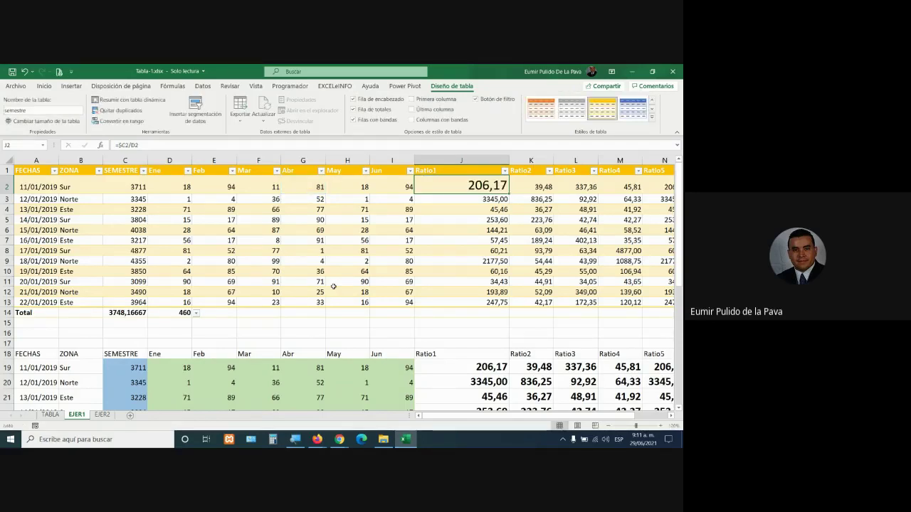
pyautogui.doubleClick(447, 186)
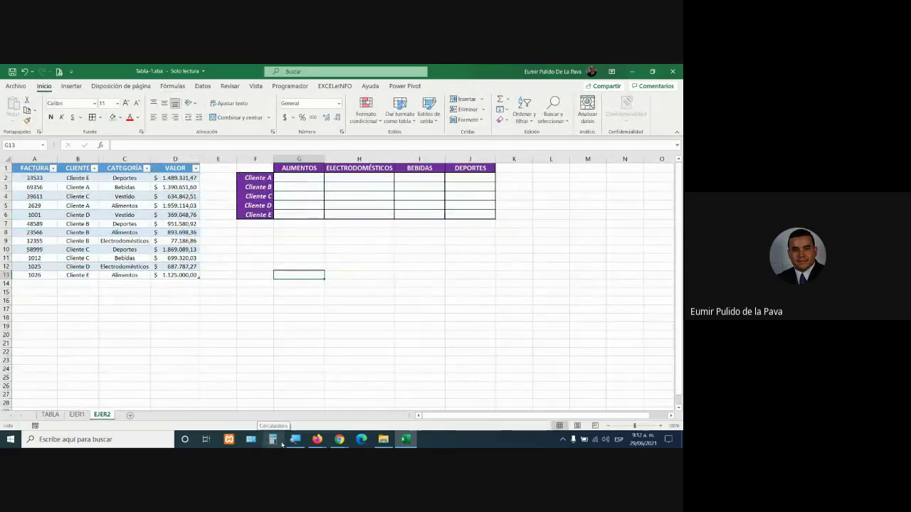
pyautogui.click(142, 194)
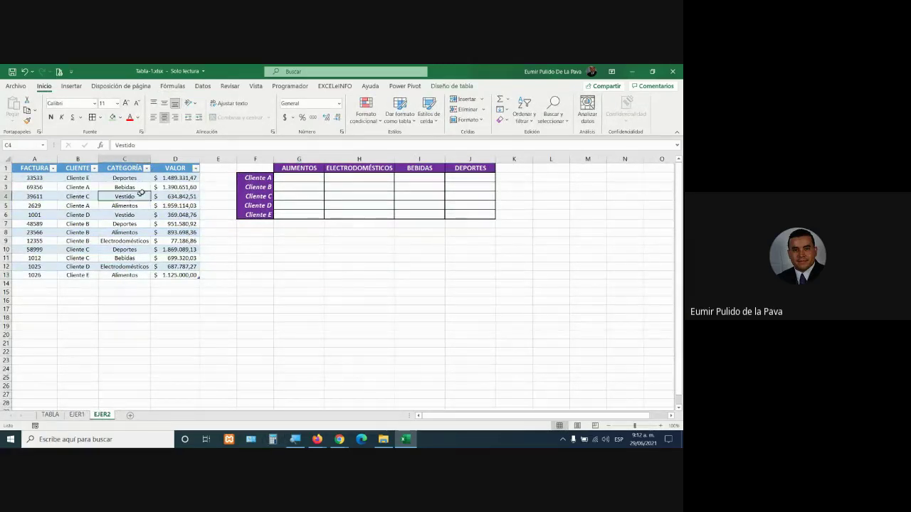
pyautogui.click(452, 86)
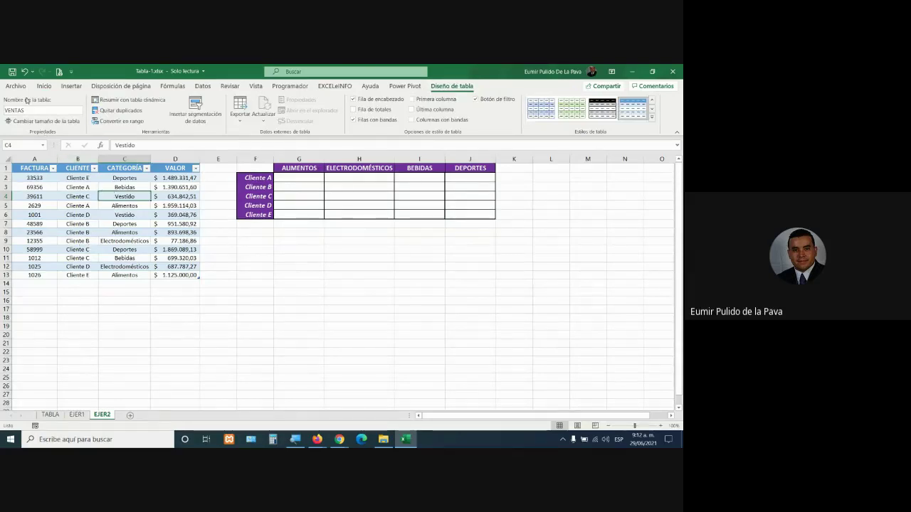
pyautogui.click(29, 110)
pyautogui.click(67, 208)
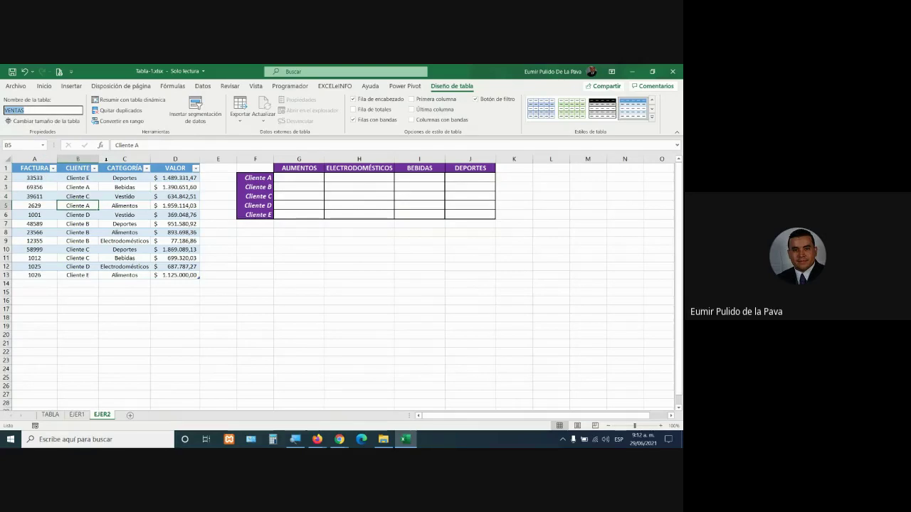
pyautogui.moveTo(261, 166)
pyautogui.mouseDown()
pyautogui.moveTo(460, 179)
pyautogui.moveTo(483, 221)
pyautogui.mouseUp()
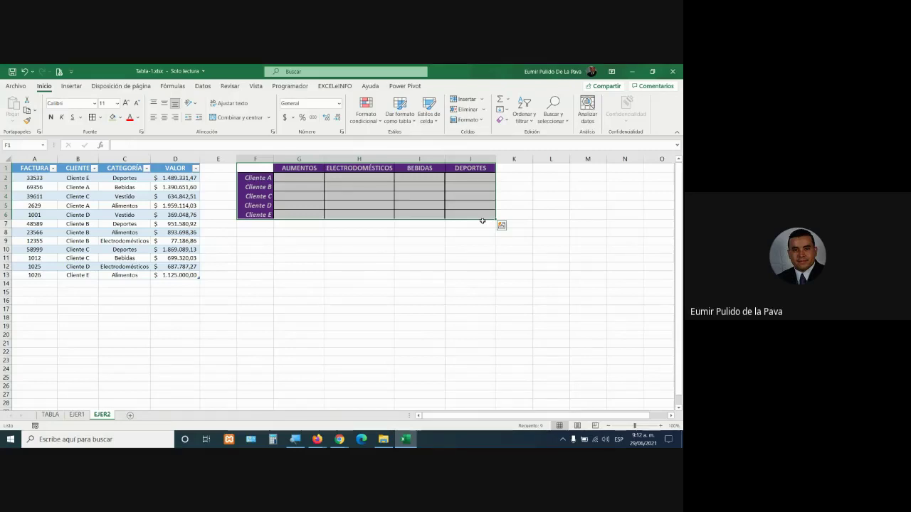
pyautogui.click(321, 206)
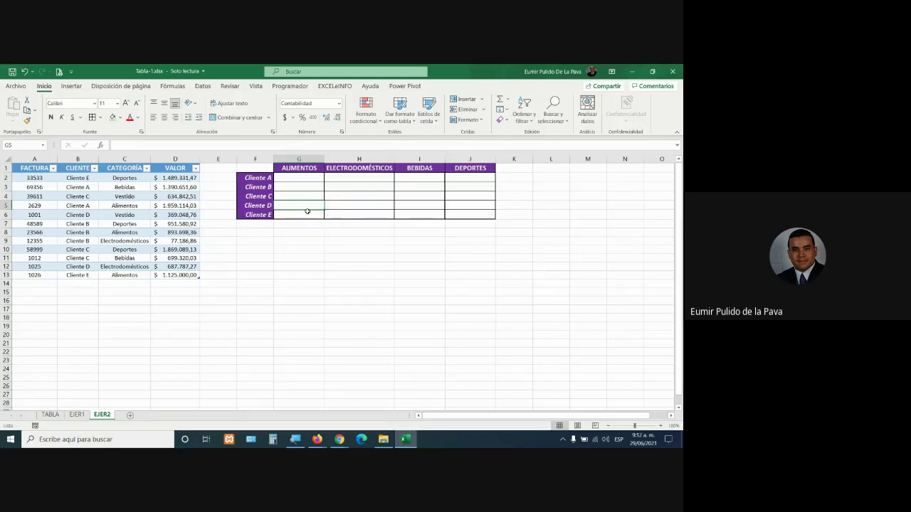
pyautogui.click(307, 179)
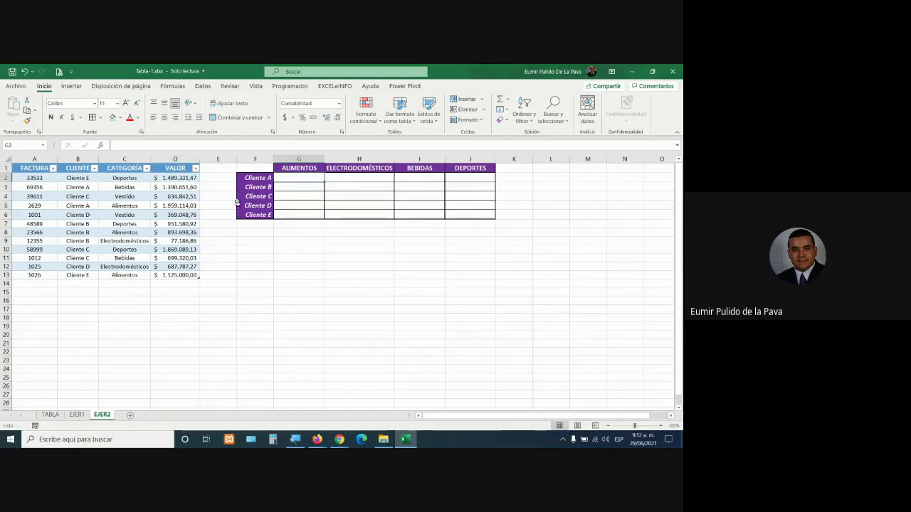
pyautogui.moveTo(321, 166); pyautogui.dragTo(469, 169)
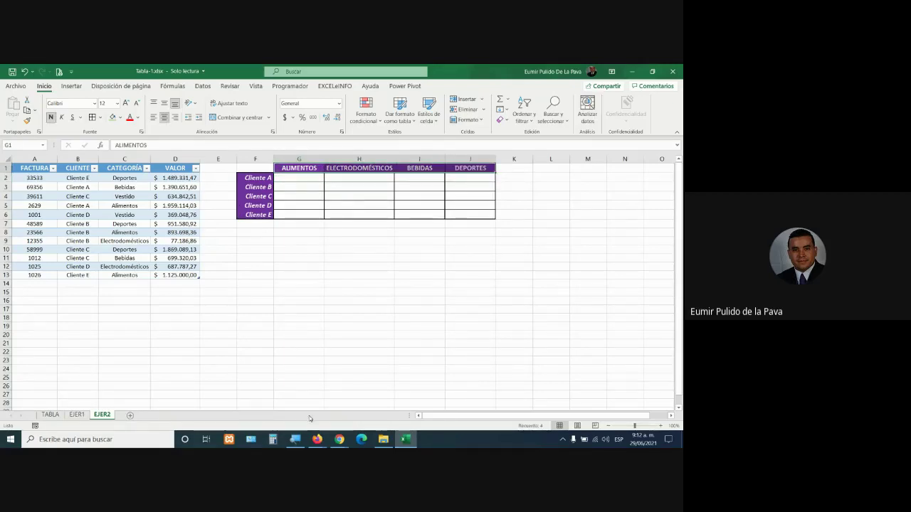
pyautogui.click(261, 177)
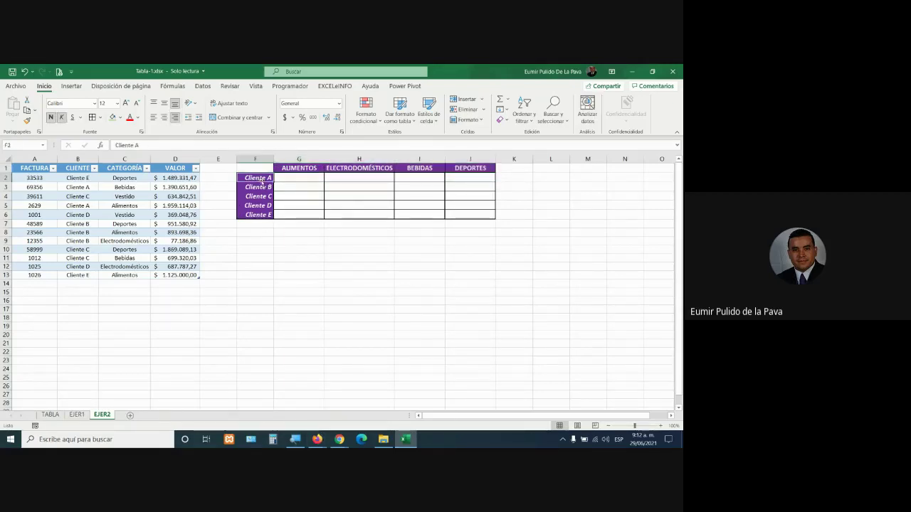
pyautogui.click(286, 178)
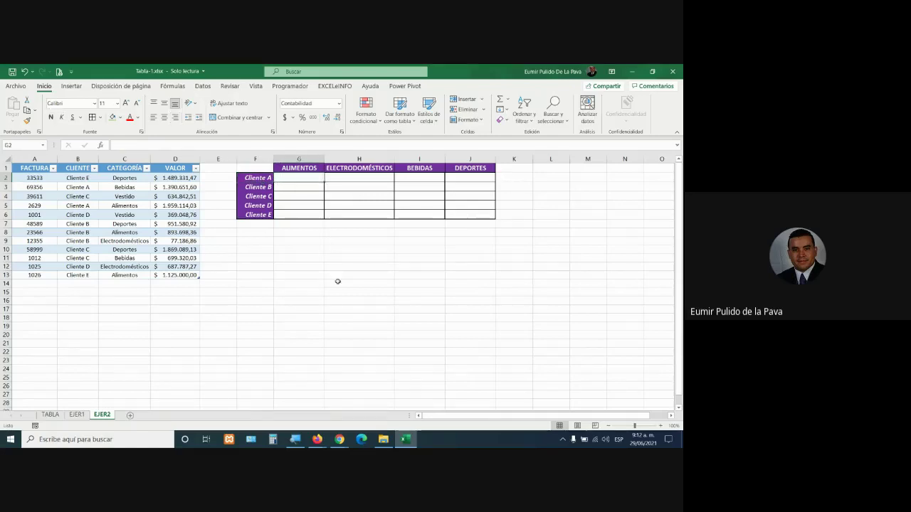
pyautogui.moveTo(77, 187); pyautogui.dragTo(178, 187)
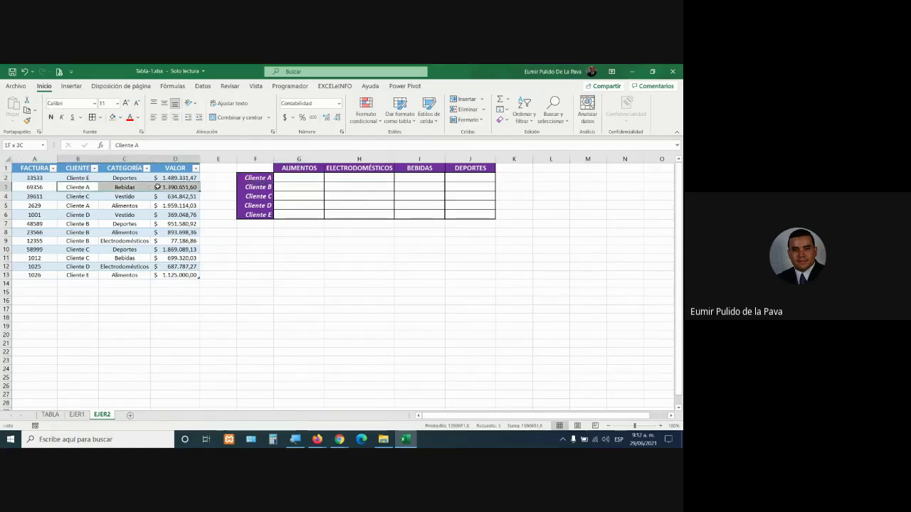
pyautogui.moveTo(77, 206); pyautogui.dragTo(182, 206)
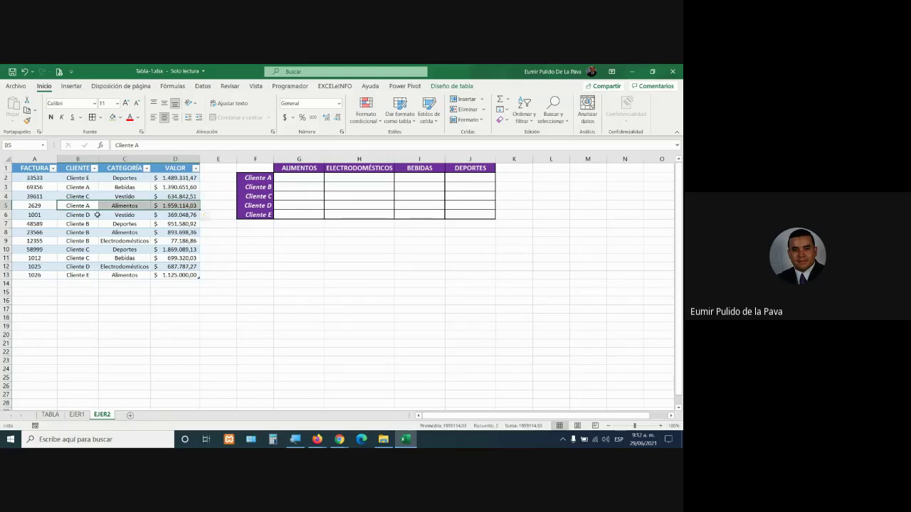
# Add sale row 14: invoice 897897, Cliente A, Alimentos, 1.000.000
pyautogui.click(44, 290)
pyautogui.press('Up')
pyautogui.write('897897')
pyautogui.press('Tab')
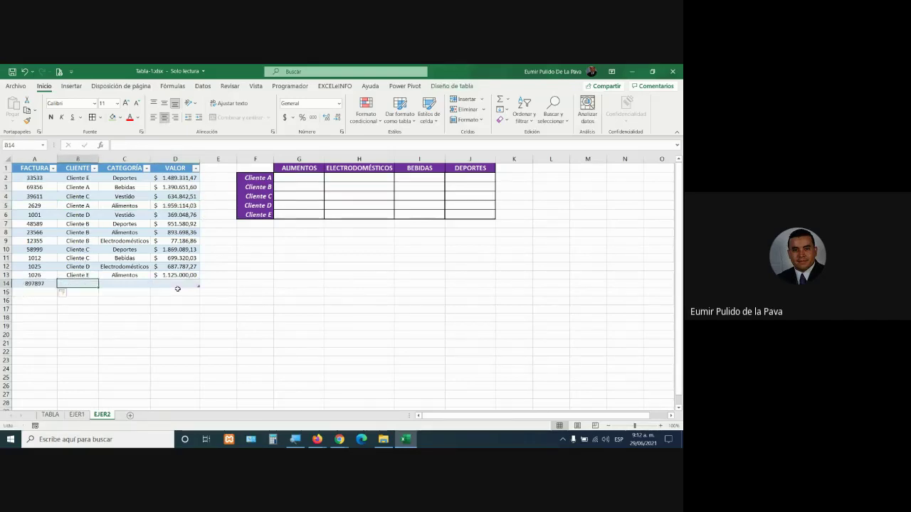
pyautogui.write('cliente A')
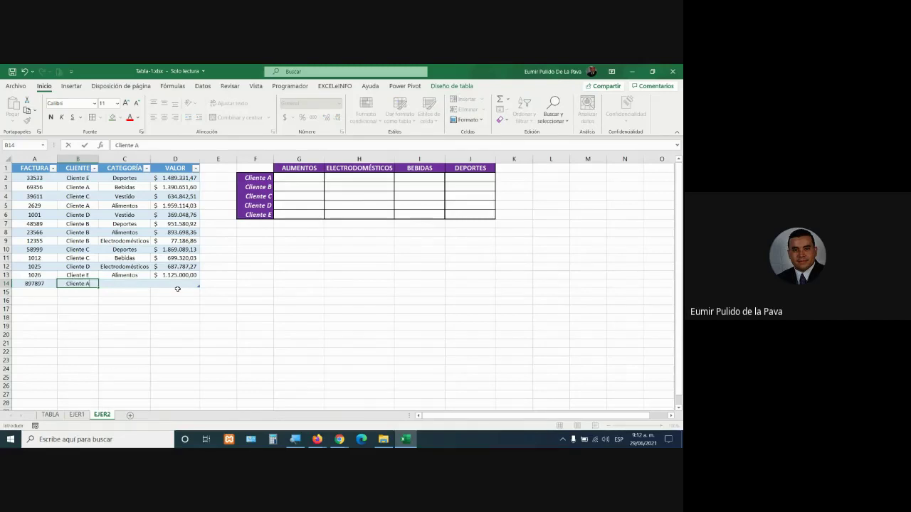
pyautogui.press('Tab')
pyautogui.write('Alimentos')
pyautogui.press('Tab')
pyautogui.write('1.000.')
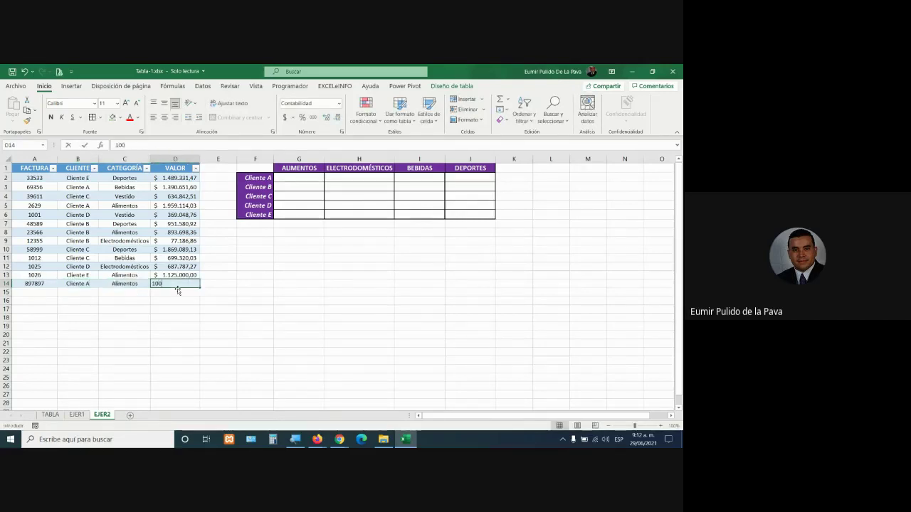
pyautogui.write('0000')
pyautogui.press('Return')
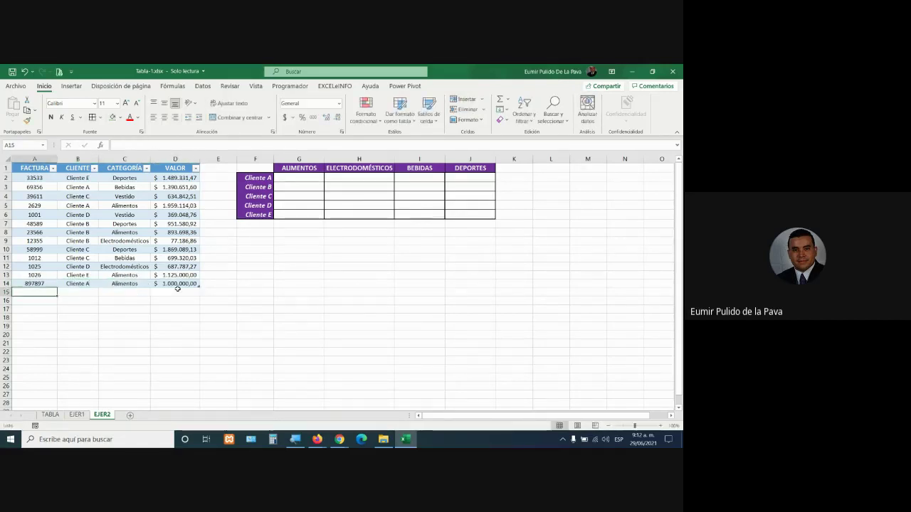
# Highlight both Cliente A Alimentos sale rows, then select result cell G2
pyautogui.moveTo(75, 206); pyautogui.dragTo(167, 206)
pyautogui.moveTo(77, 283); pyautogui.dragTo(173, 283)
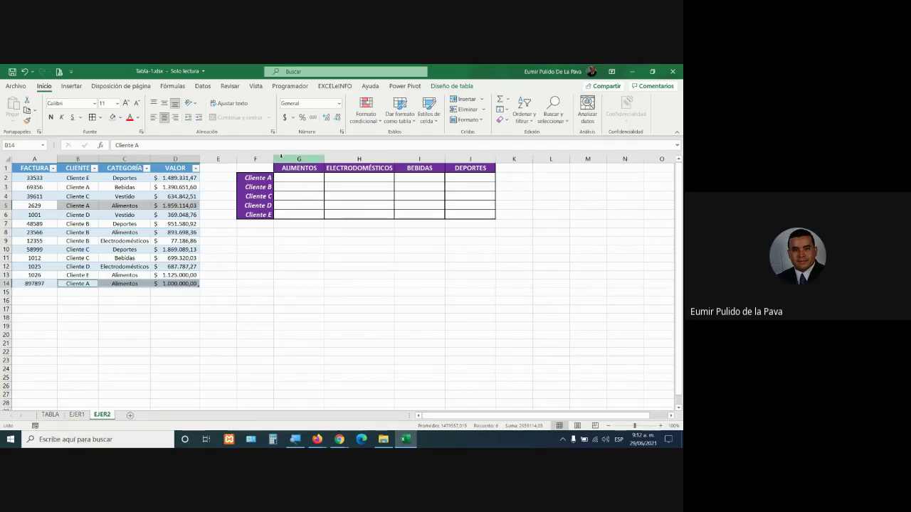
pyautogui.click(310, 179)
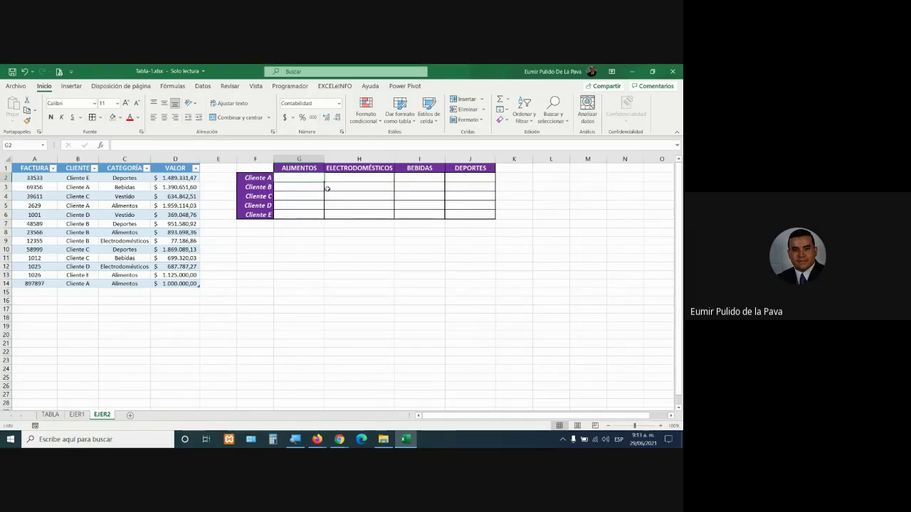
# Select the purple grid and its category columns, and widen the ALIMENTOS column
pyautogui.moveTo(262, 169)
pyautogui.mouseDown()
pyautogui.moveTo(417, 175)
pyautogui.moveTo(494, 218)
pyautogui.mouseUp()
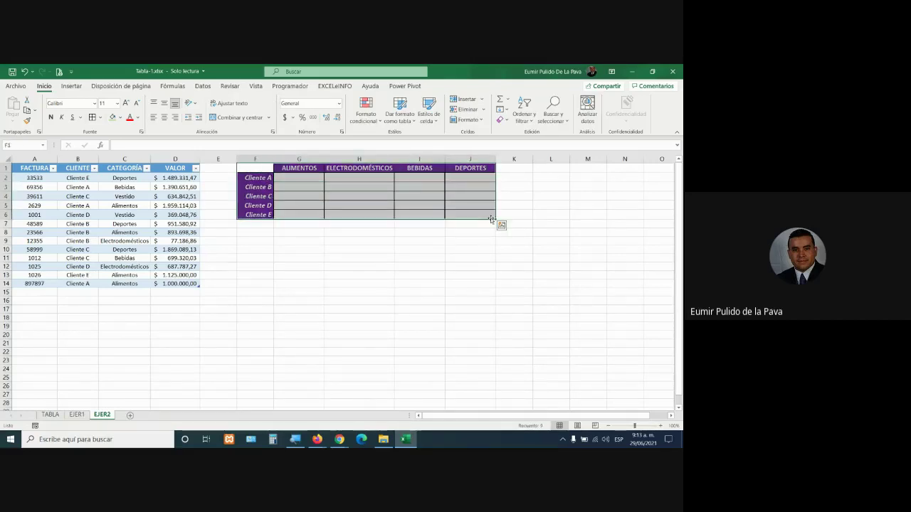
pyautogui.click(359, 159)
pyautogui.click(419, 159)
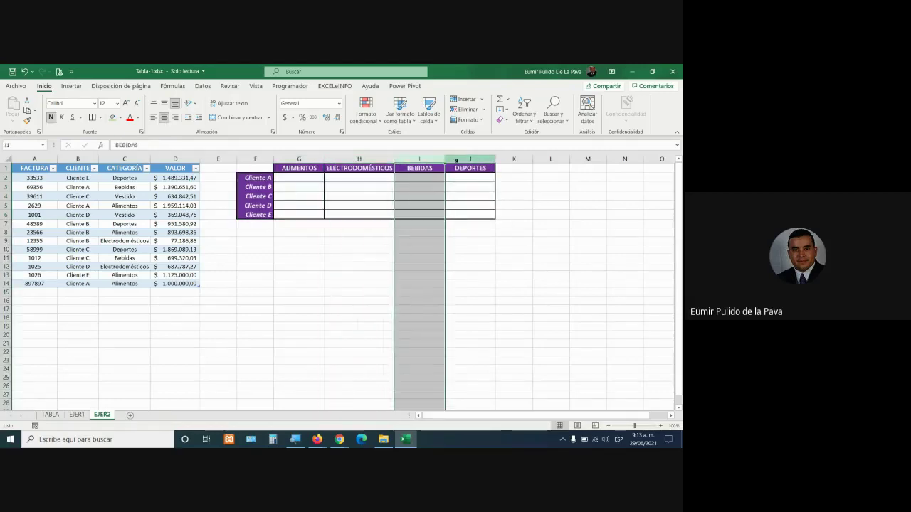
pyautogui.click(456, 159)
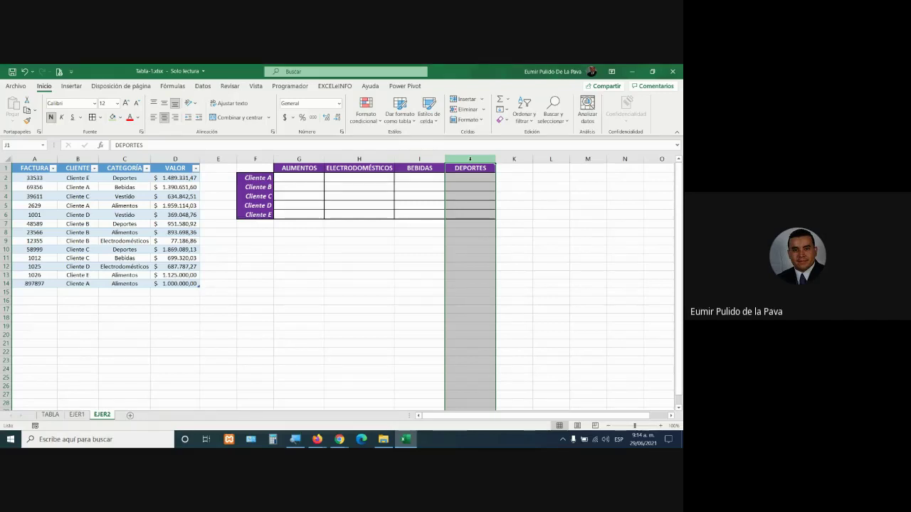
pyautogui.click(299, 183)
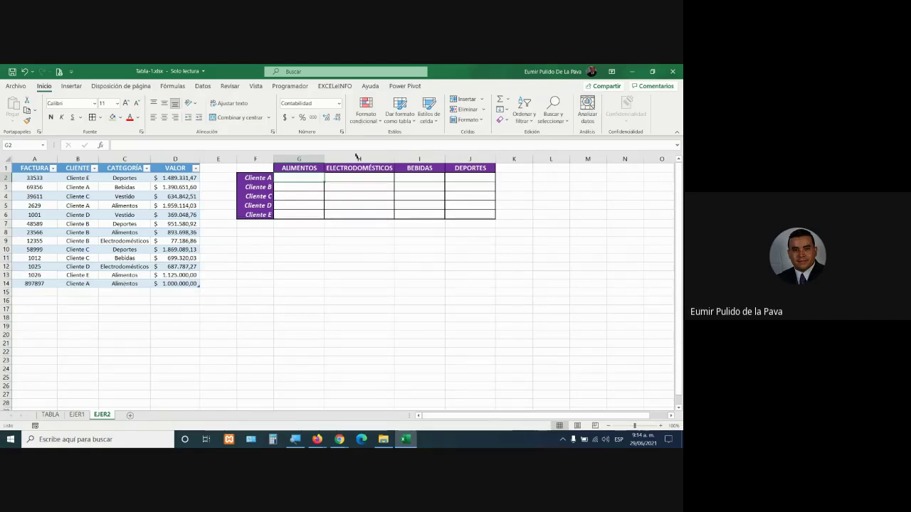
pyautogui.moveTo(324, 158); pyautogui.dragTo(369, 159)
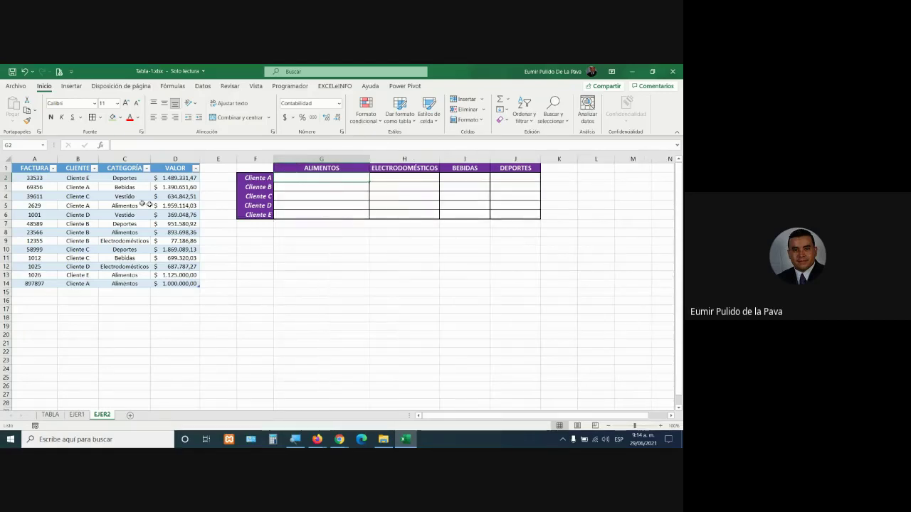
pyautogui.click(122, 196)
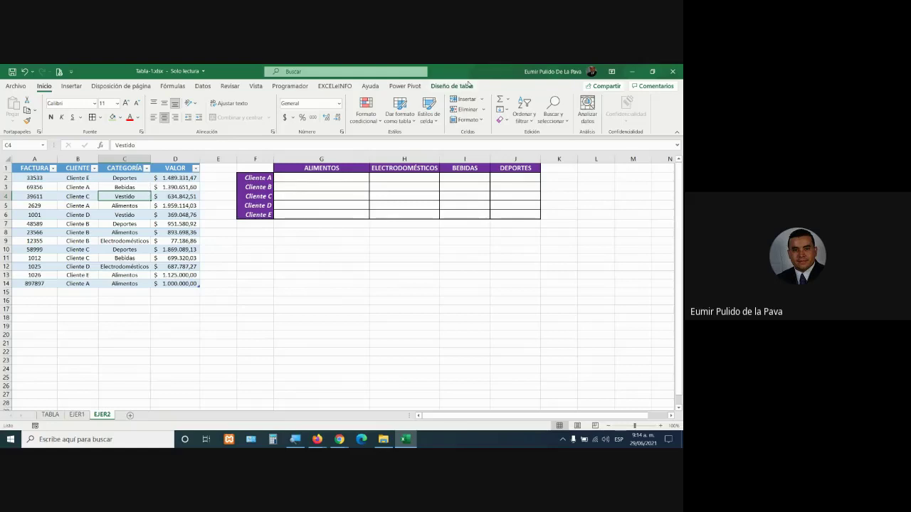
pyautogui.click(468, 86)
pyautogui.click(373, 213)
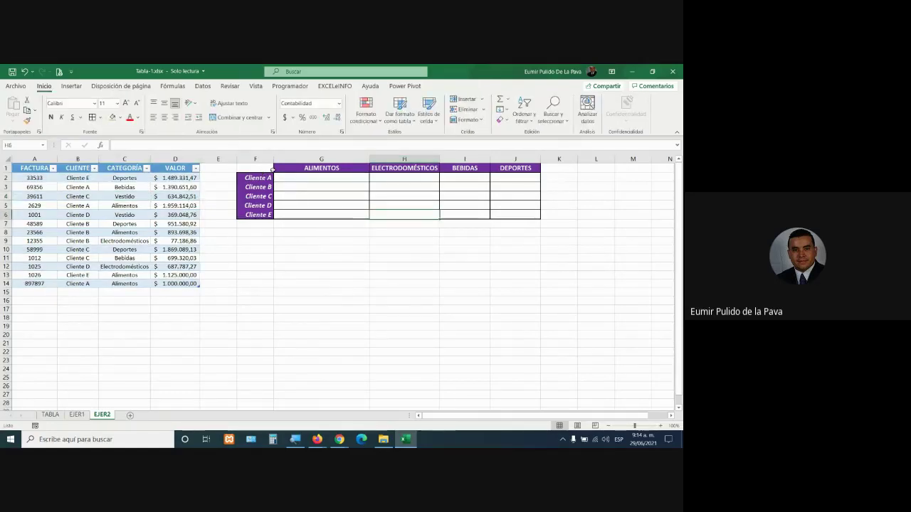
# Auto-fit column H to ELECTRODOMÉSTICOS and set the grid cells' font size to 18
pyautogui.moveTo(269, 169); pyautogui.dragTo(538, 211)
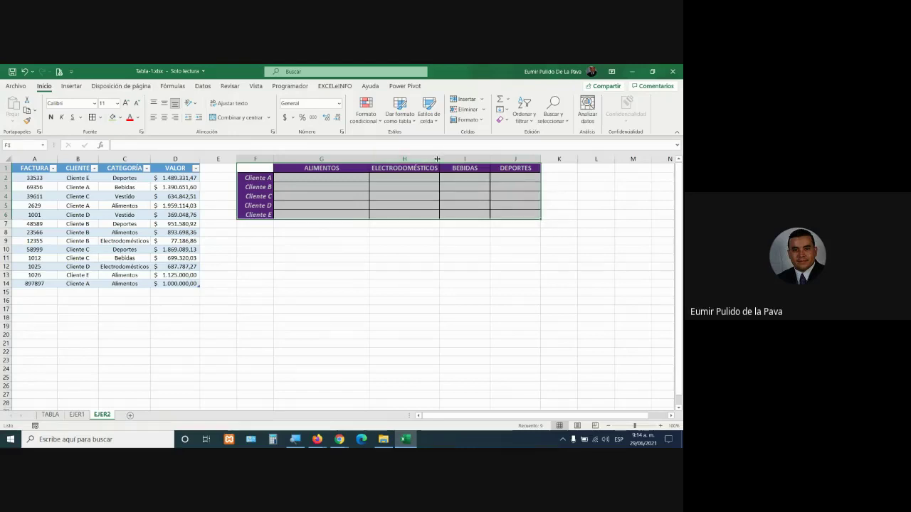
pyautogui.doubleClick(489, 160)
pyautogui.click(339, 178)
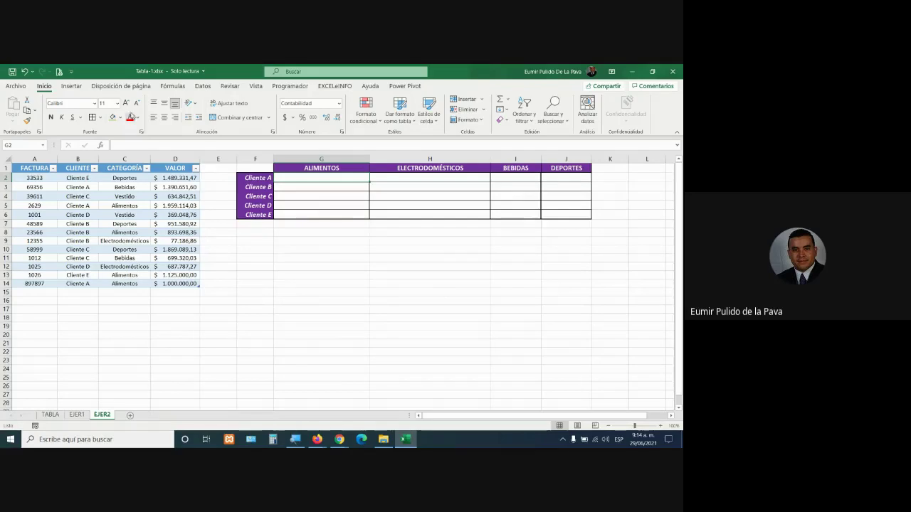
pyautogui.click(126, 103)
pyautogui.click(126, 103)
pyautogui.click(126, 103)
pyautogui.click(126, 103)
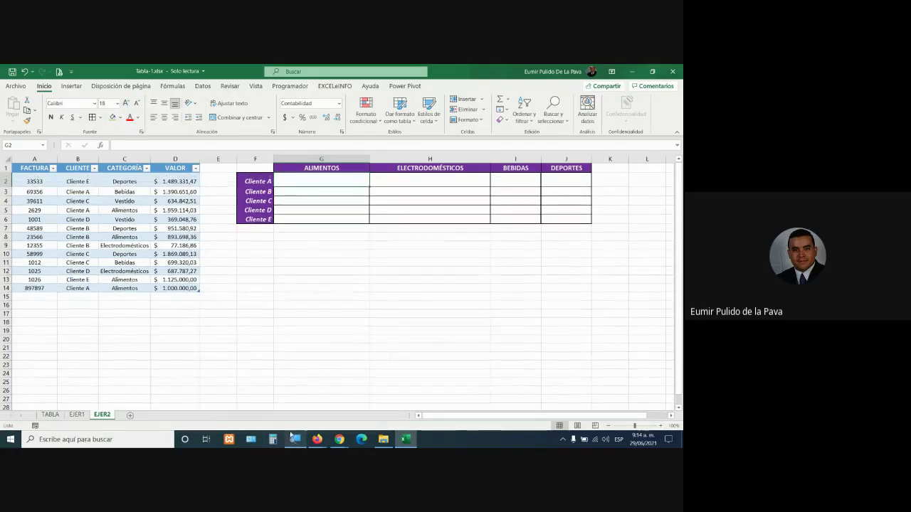
pyautogui.moveTo(291, 435)
pyautogui.moveTo(340, 439)
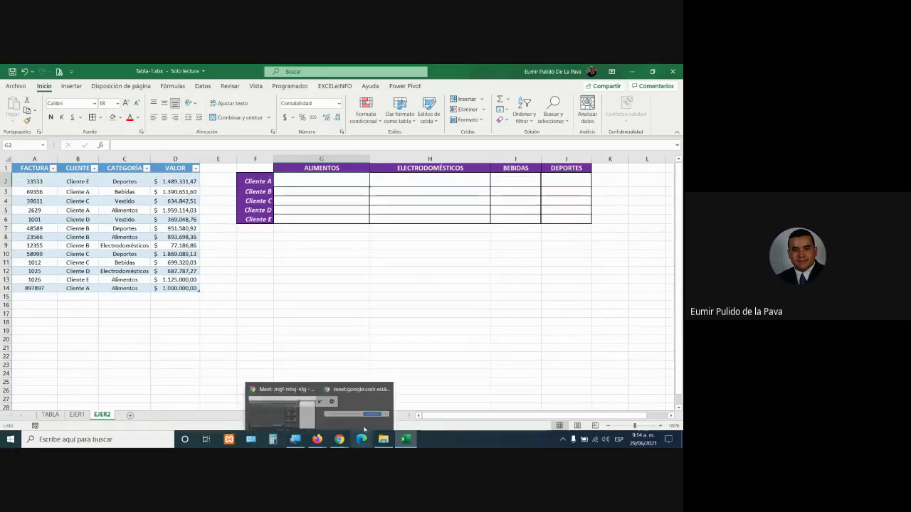
pyautogui.click(299, 387)
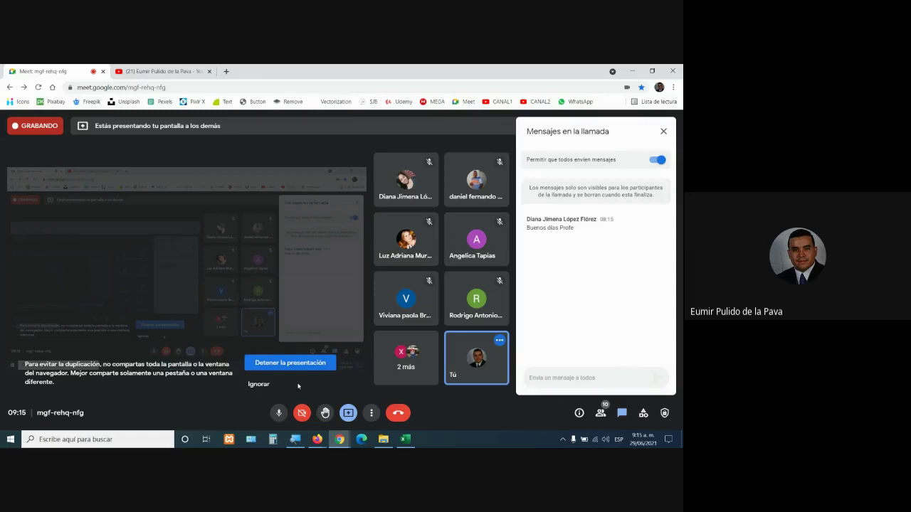
pyautogui.click(405, 440)
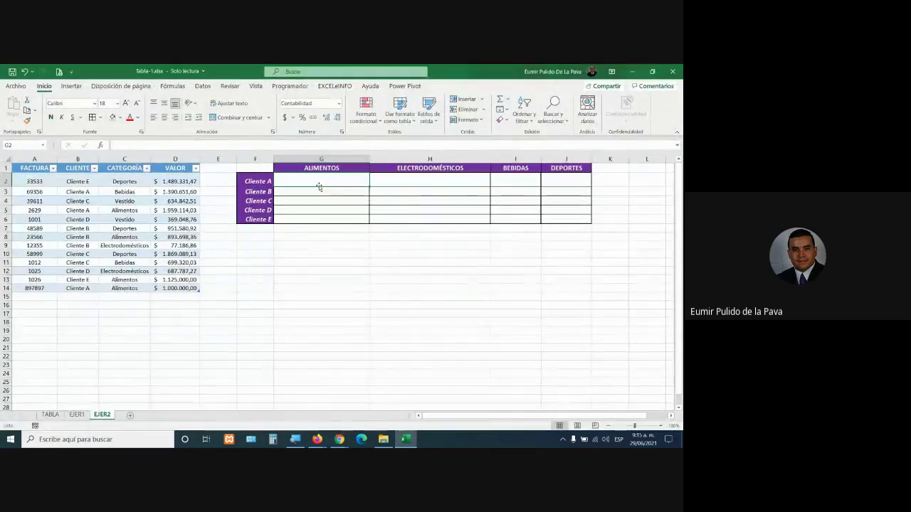
# Start =SUMAR.SI.CONJUNTO in G2 with the VALOR column as the sum range
pyautogui.write('=suma')
pyautogui.press('Down')
pyautogui.press('Down')
pyautogui.press('Down')
pyautogui.press('Down')
pyautogui.press('Down')
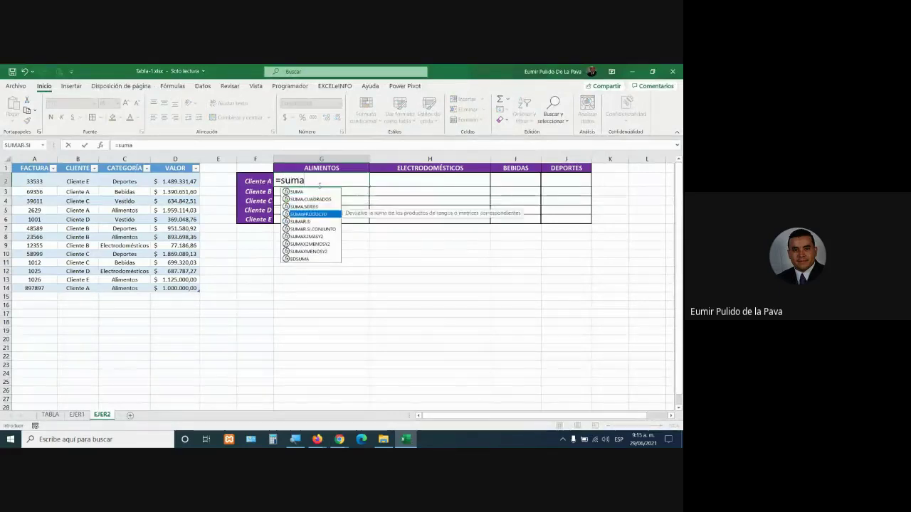
pyautogui.press('Tab')
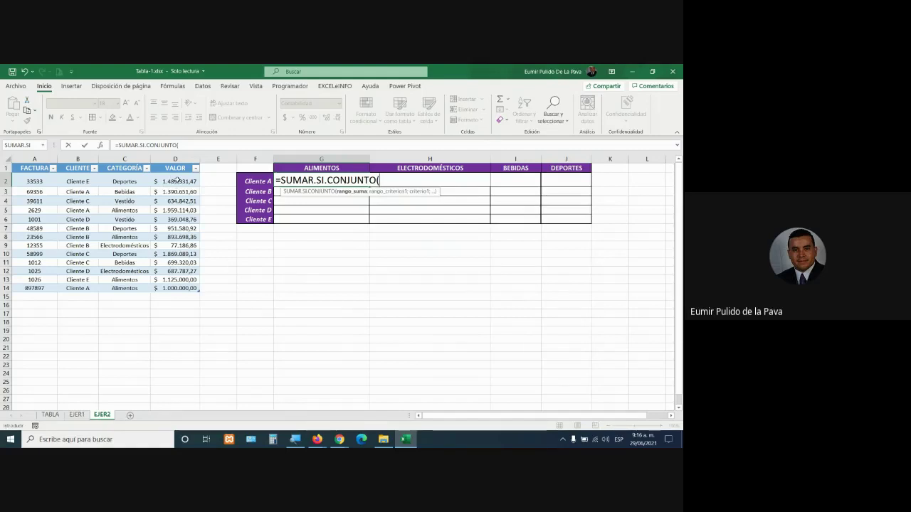
pyautogui.moveTo(175, 180); pyautogui.dragTo(174, 289)
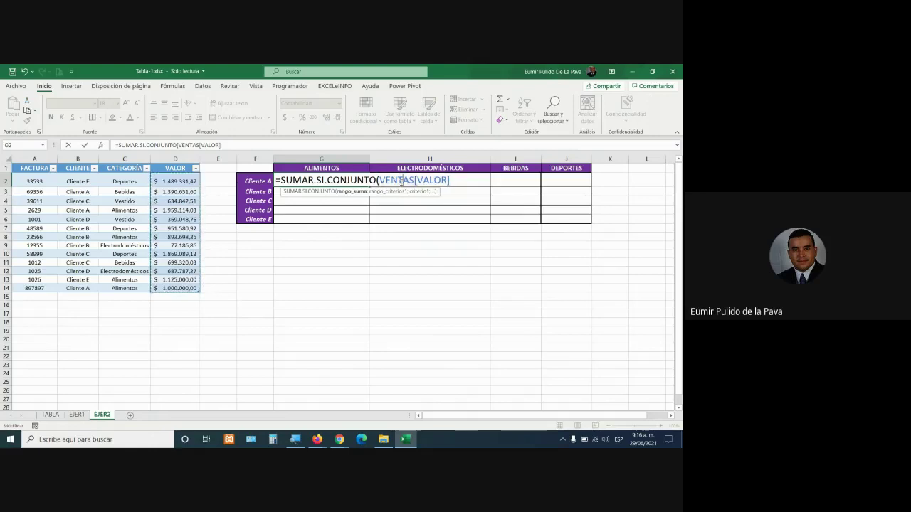
# Replace VENTAS[VALOR] in G2's formula with the absolute range $D$2:$D$14
pyautogui.press('super+plus')
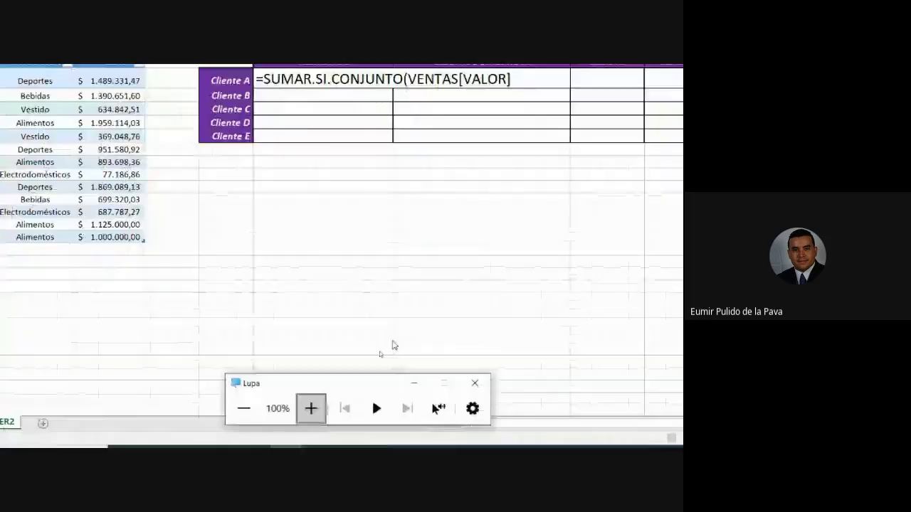
pyautogui.click(533, 145)
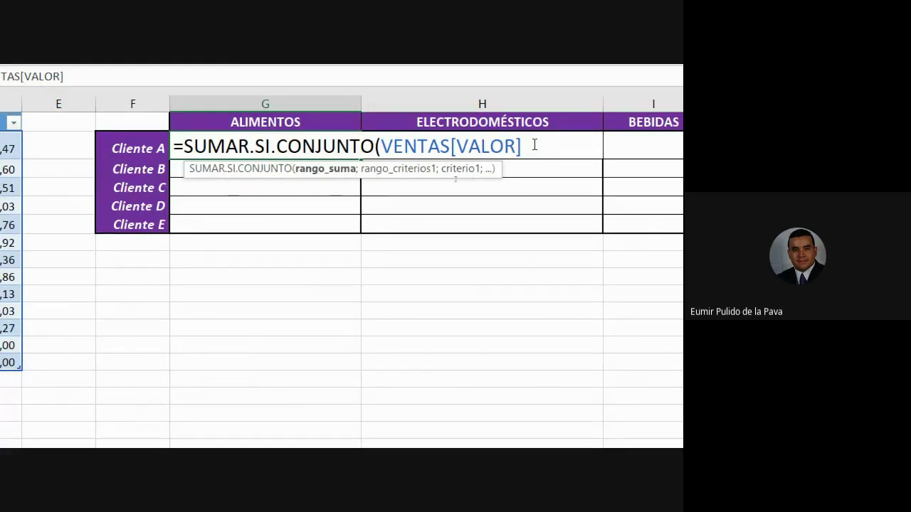
pyautogui.moveTo(381, 146); pyautogui.dragTo(441, 146)
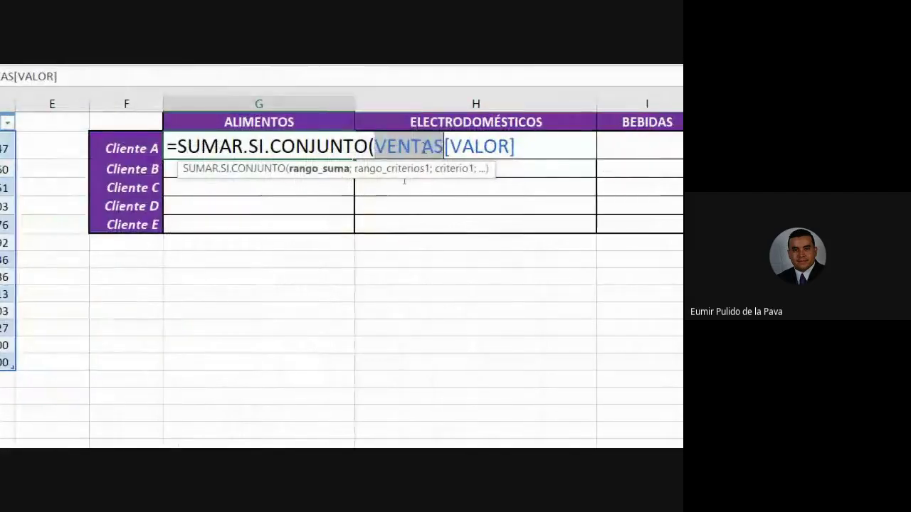
pyautogui.moveTo(521, 150); pyautogui.dragTo(375, 150)
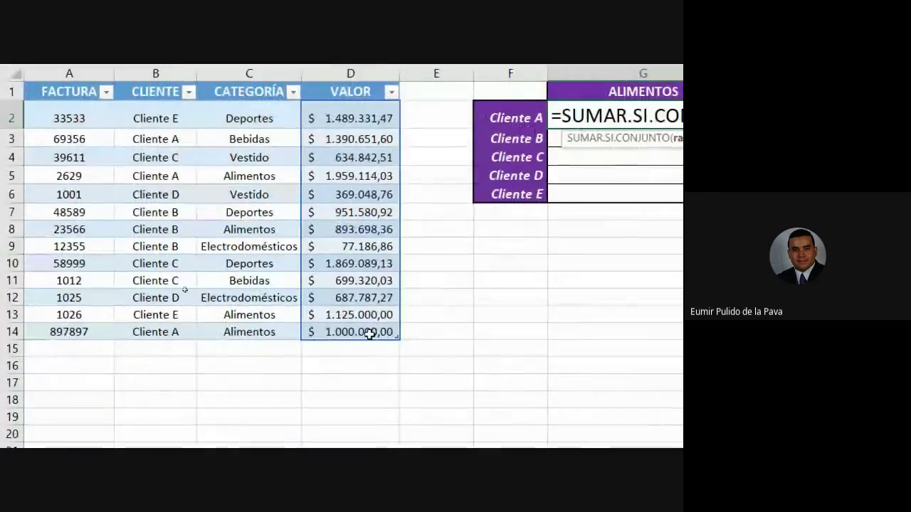
pyautogui.write('d2')
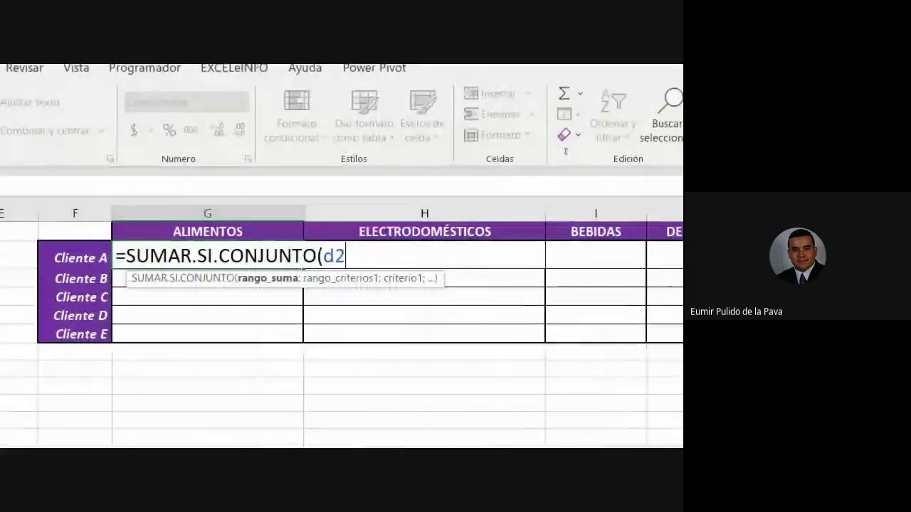
pyautogui.write(':d1')
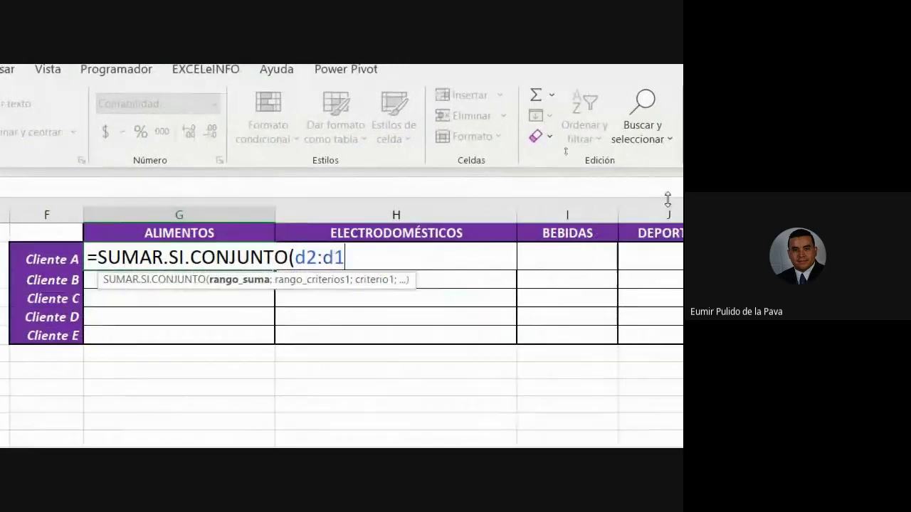
pyautogui.write('4')
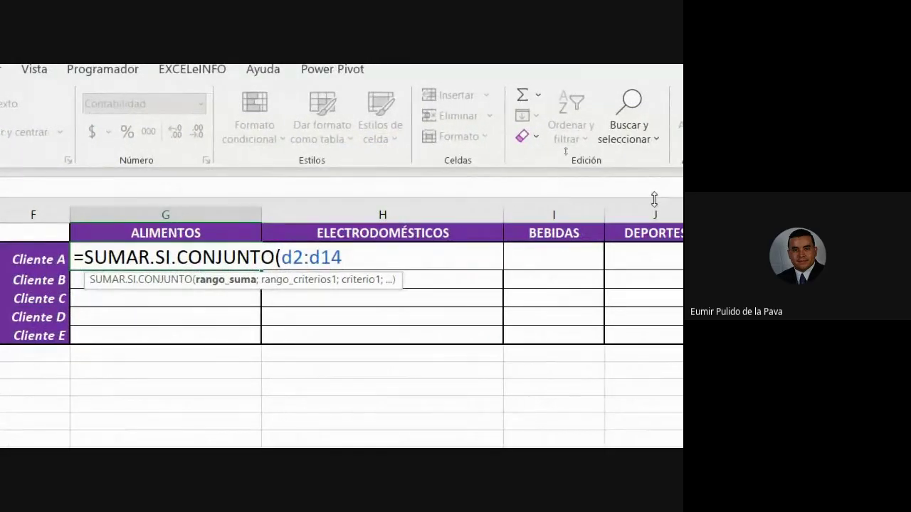
pyautogui.press('F4')
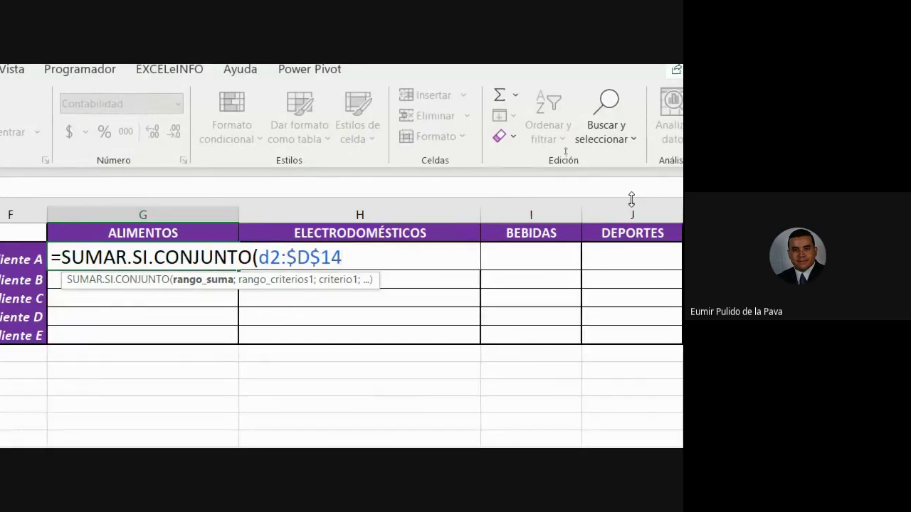
pyautogui.press('F4')
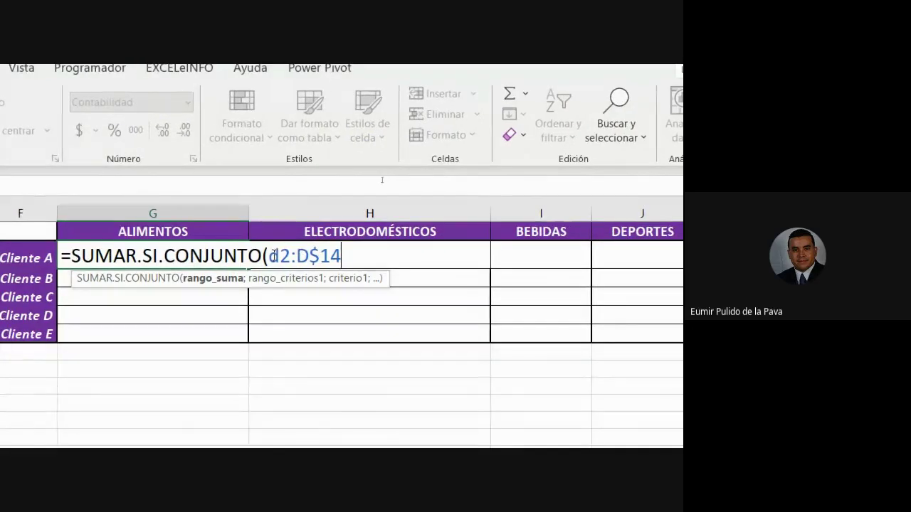
pyautogui.moveTo(271, 256); pyautogui.dragTo(341, 258)
pyautogui.press('F4')
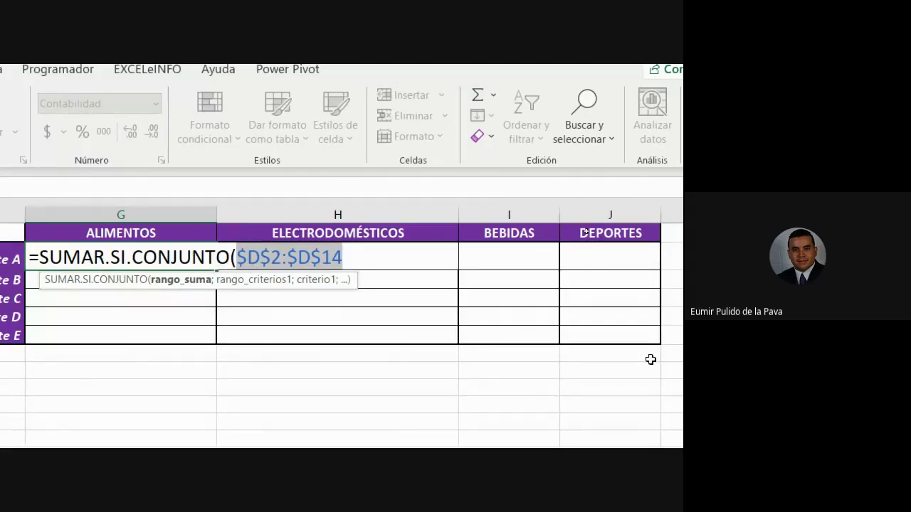
pyautogui.write(';')
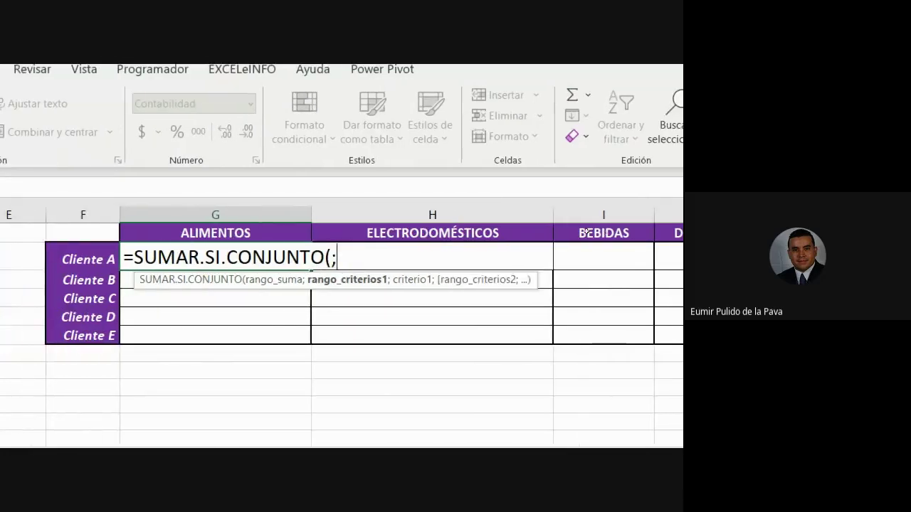
pyautogui.hotkey('ctrl', 'z')
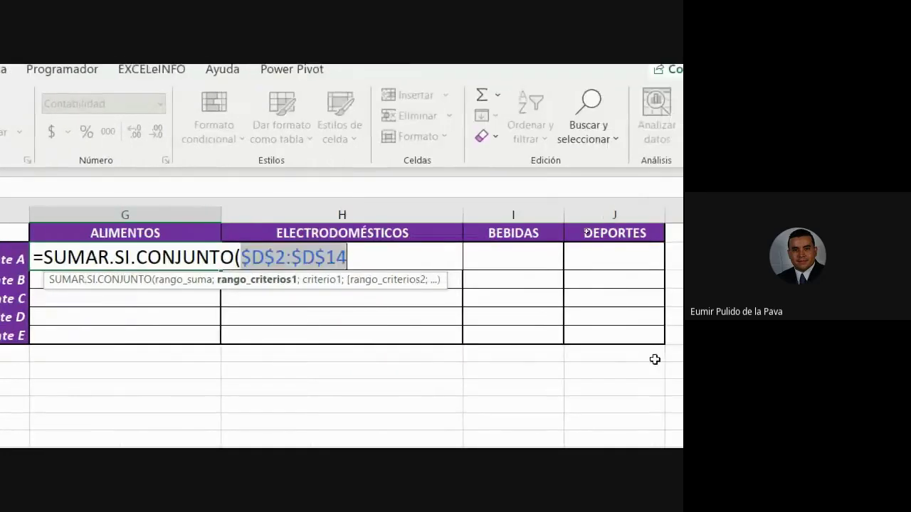
pyautogui.click(382, 257)
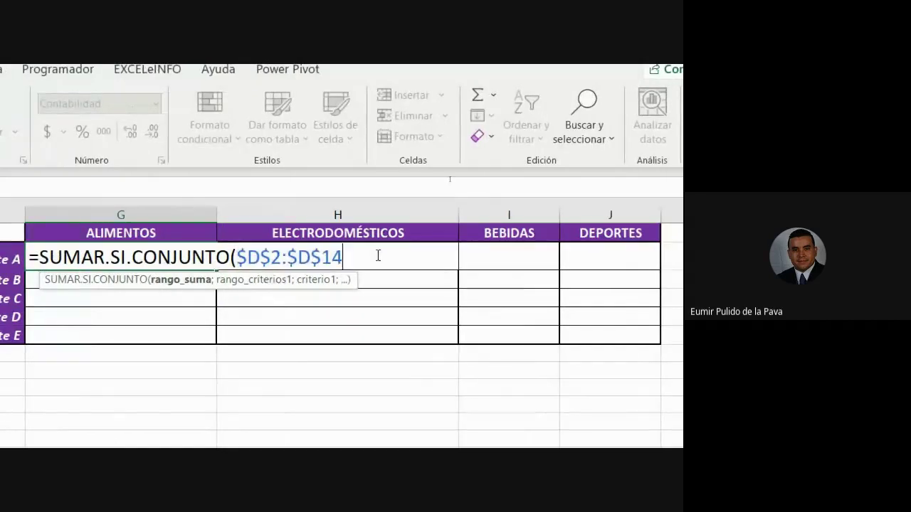
# Add $B$2:$B$14 as the client criteria range, replacing VENTAS[CLIENTE]
pyautogui.write(';')
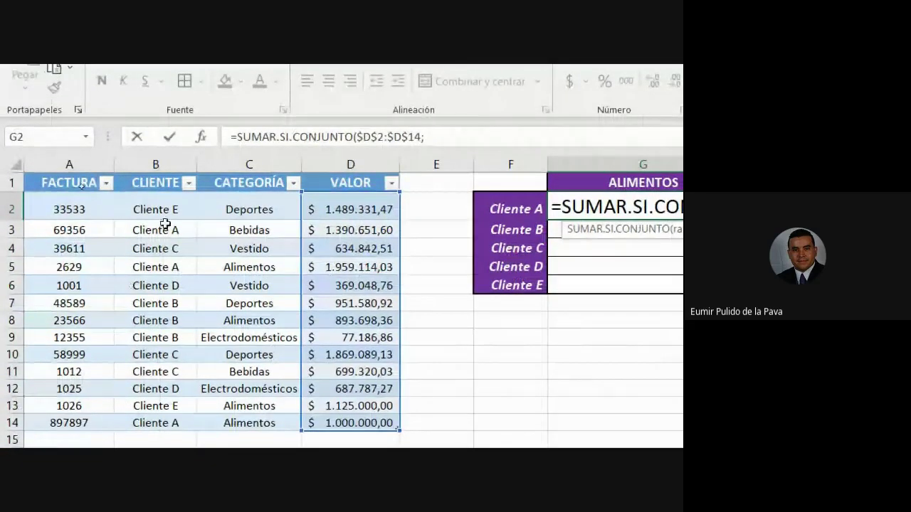
pyautogui.moveTo(155, 209); pyautogui.dragTo(149, 418)
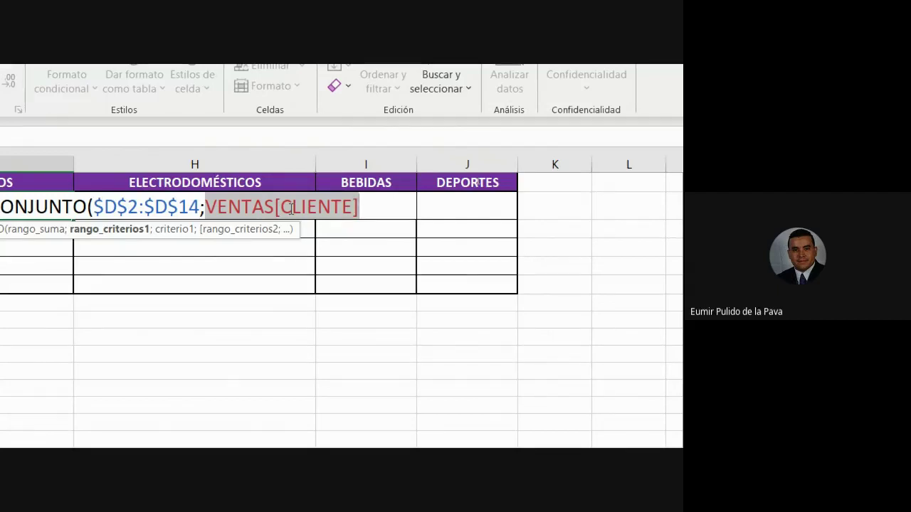
pyautogui.moveTo(209, 206); pyautogui.dragTo(360, 206)
pyautogui.press('BackSpace')
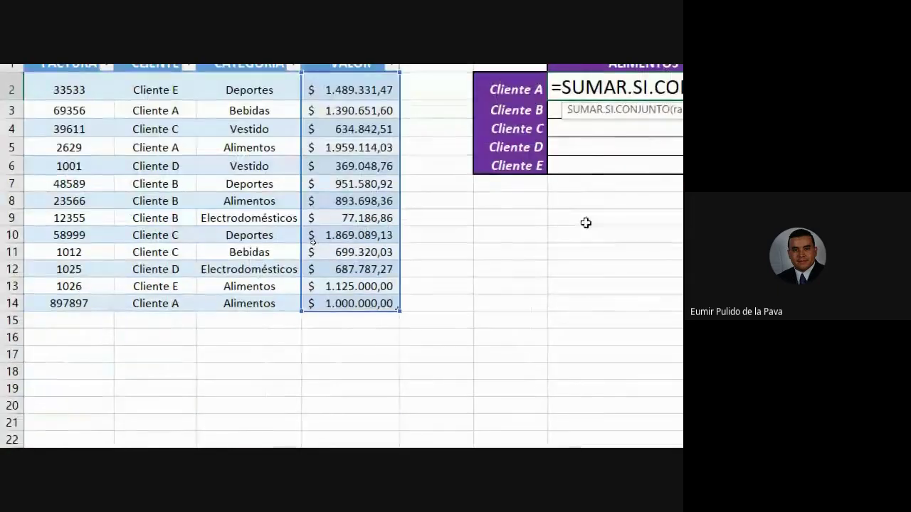
pyautogui.write('b')
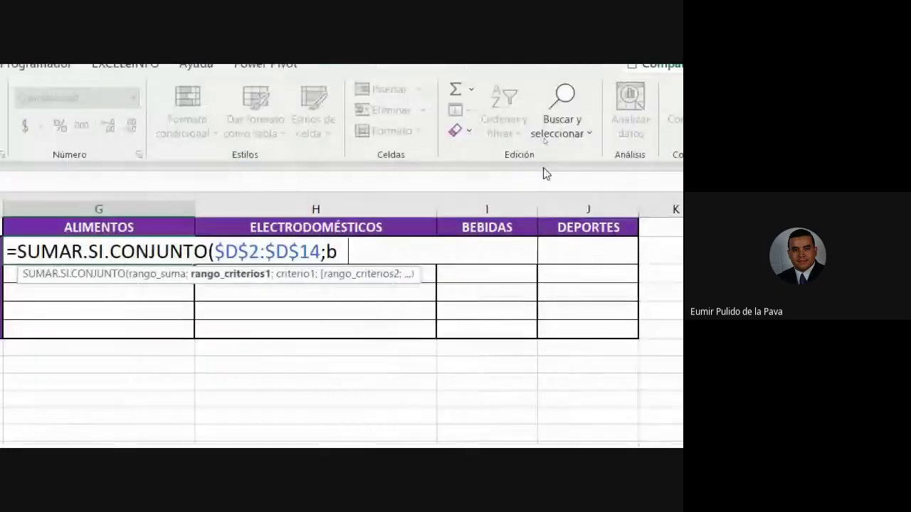
pyautogui.write('2:b1')
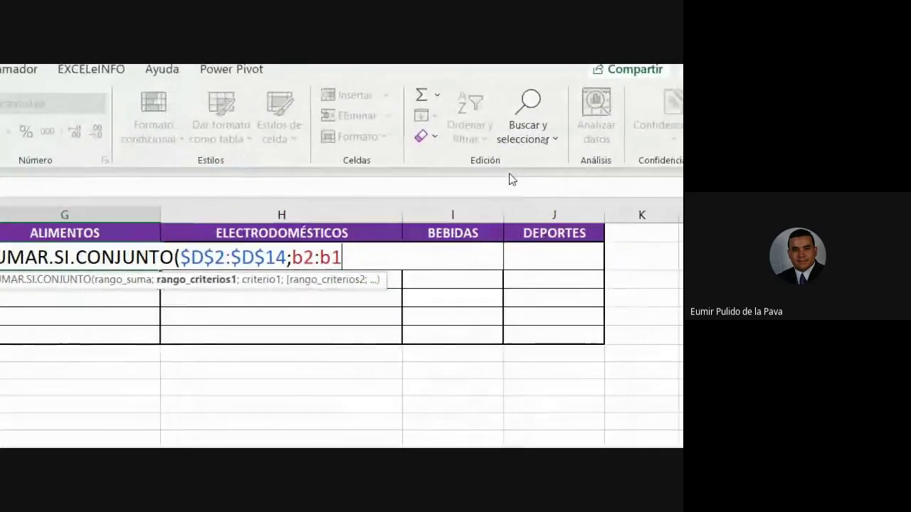
pyautogui.write('4')
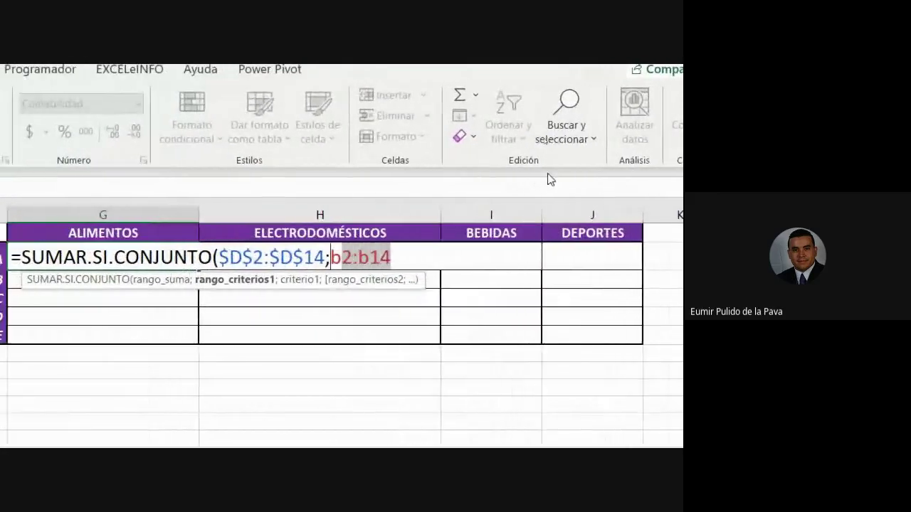
pyautogui.press('F4')
pyautogui.press('F4')
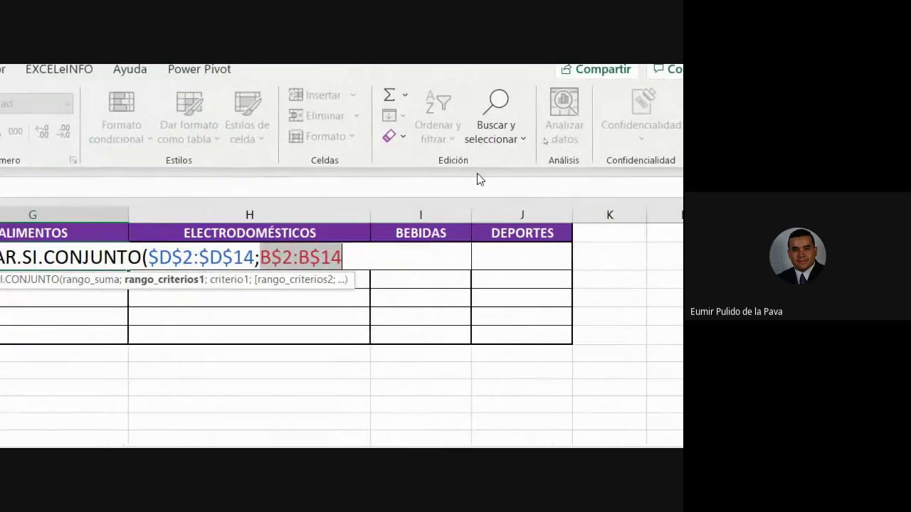
pyautogui.press('F4')
pyautogui.press('F4')
pyautogui.press('F4')
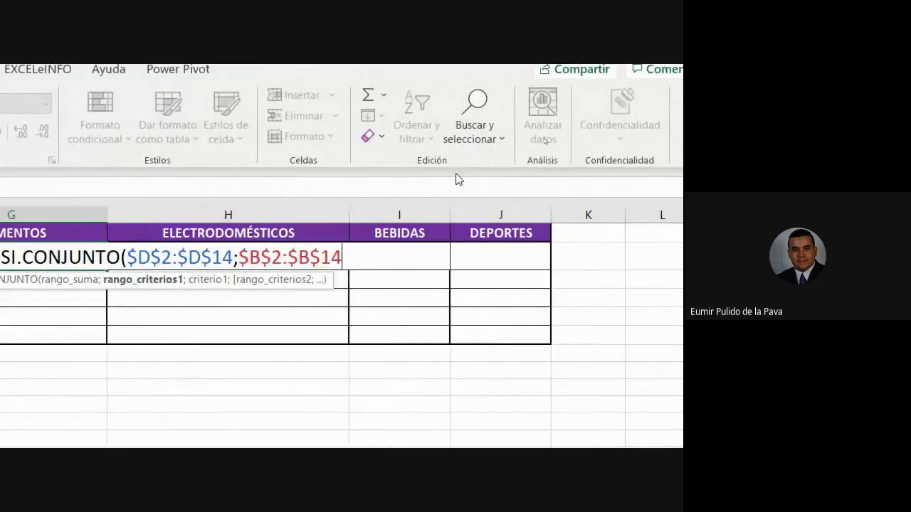
pyautogui.write(';')
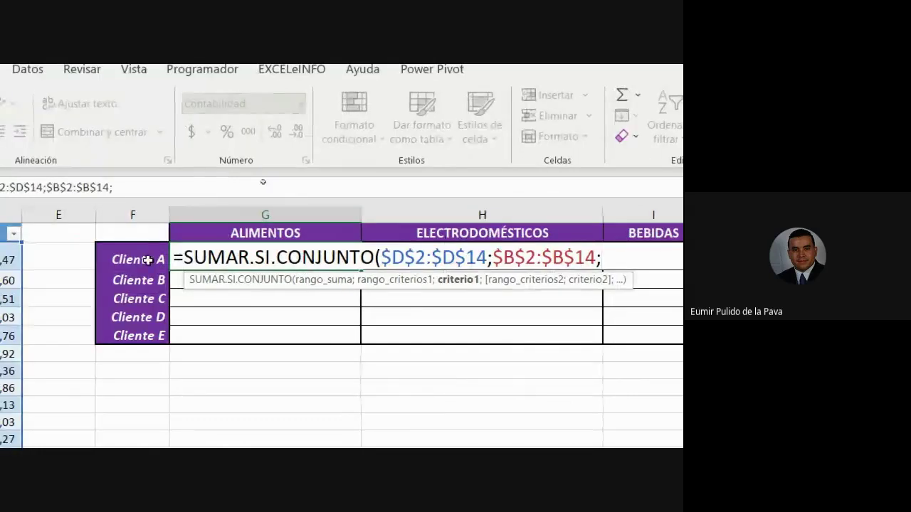
# Use the Cliente A label $F2 as the first criterion, followed by a semicolon
pyautogui.click(148, 260)
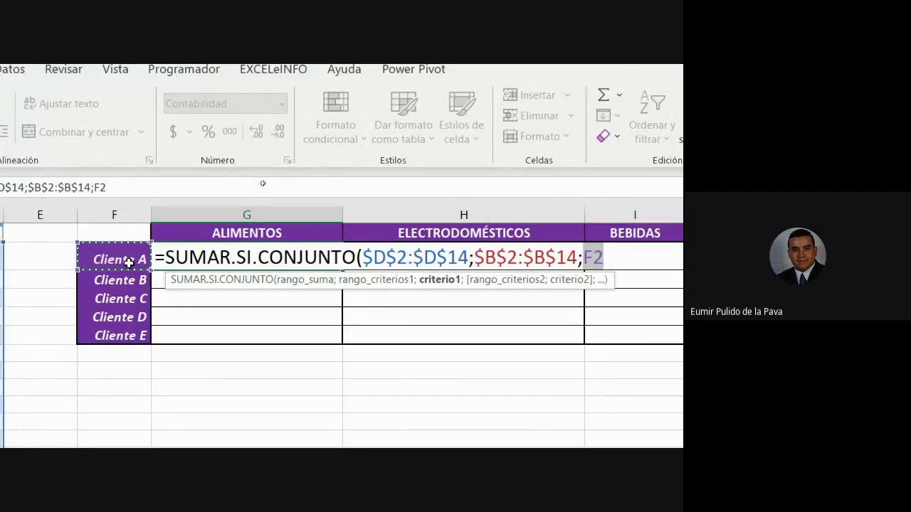
pyautogui.press('F4')
pyautogui.press('F4')
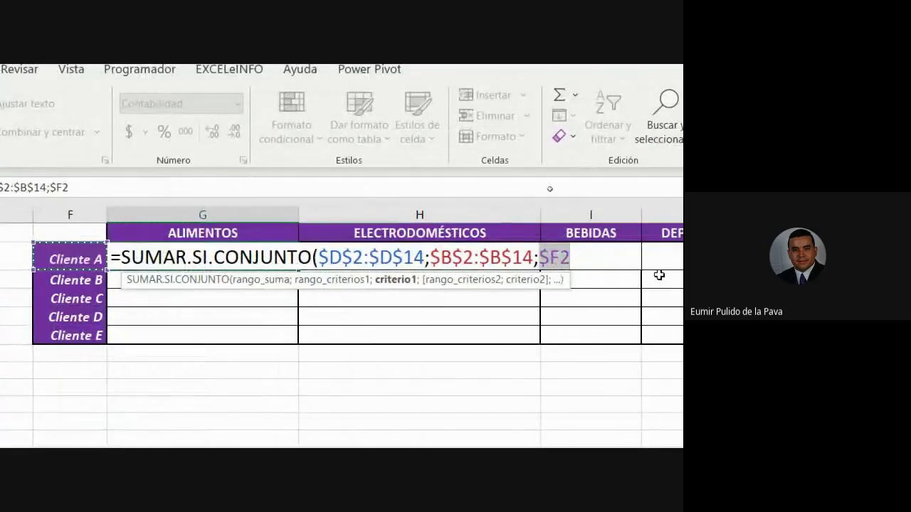
pyautogui.write(';')
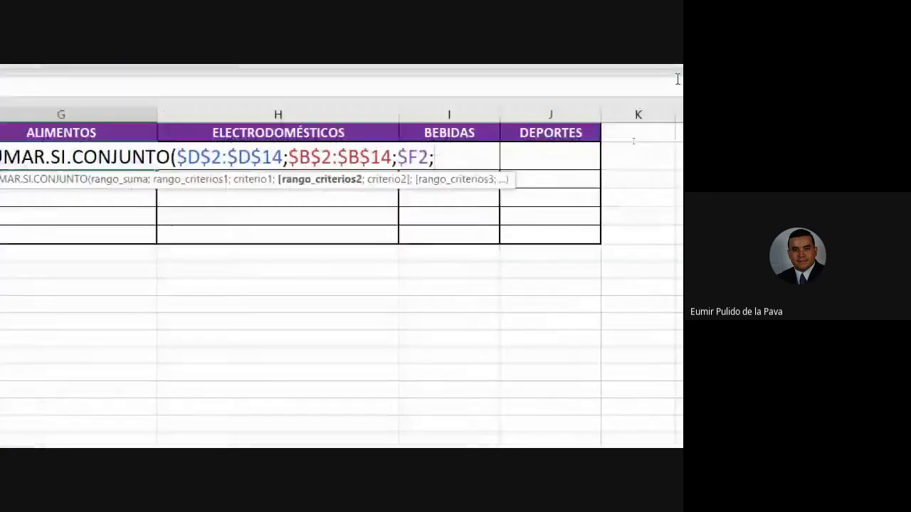
# Add $C$2:$C$14 as the category criteria range in G2's formula
pyautogui.moveTo(264, 151); pyautogui.dragTo(248, 373)
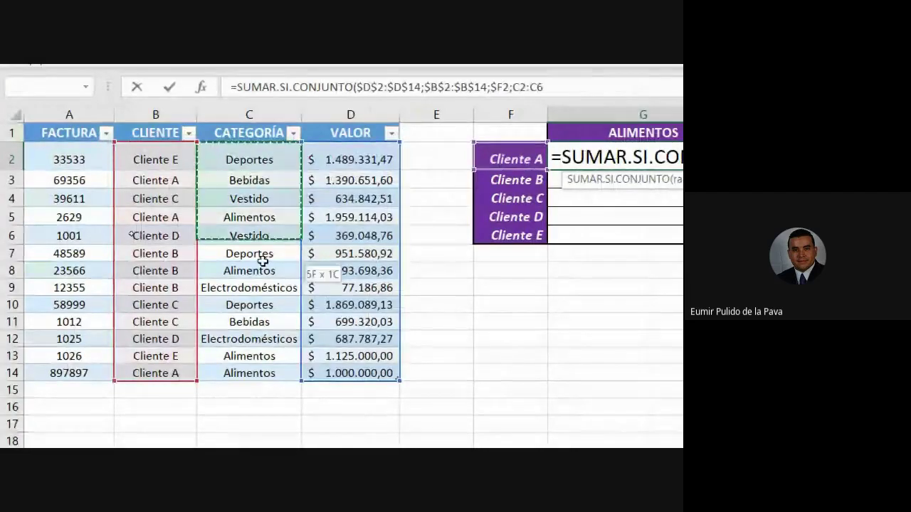
pyautogui.press('F4')
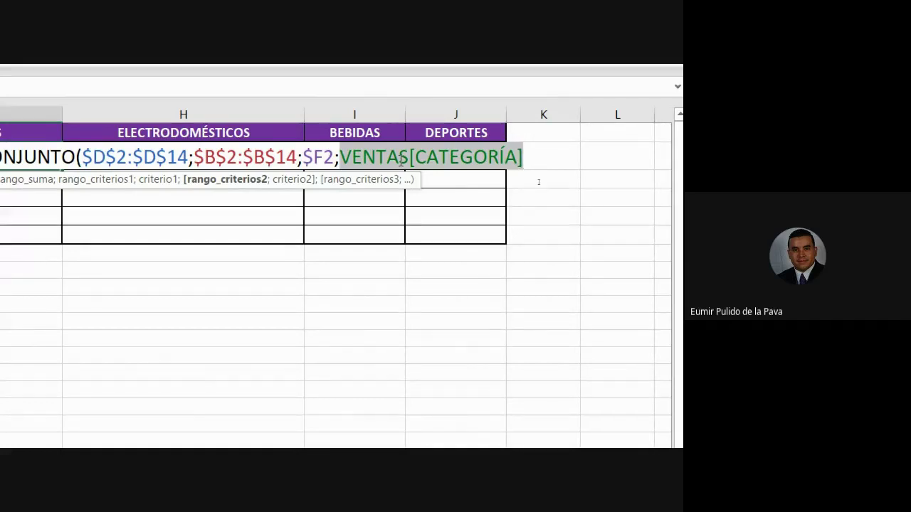
pyautogui.write('C2')
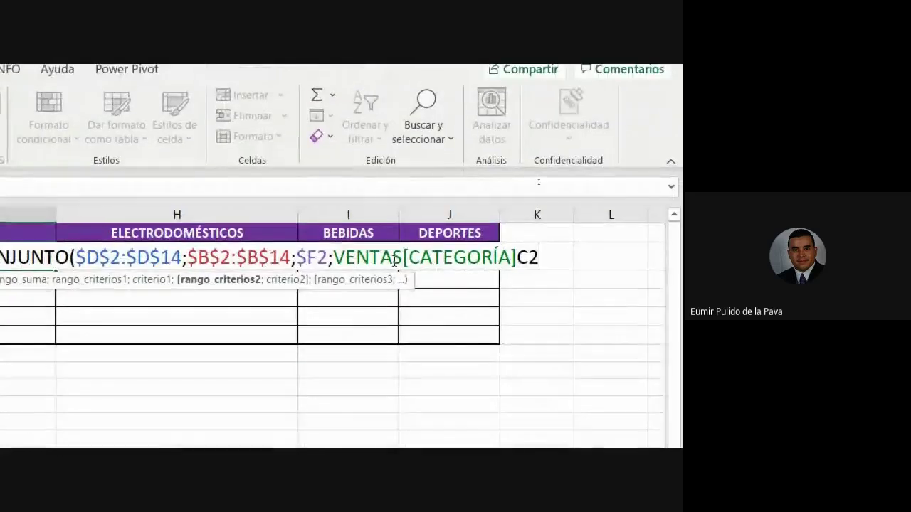
pyautogui.press('BackSpace')
pyautogui.press('BackSpace')
pyautogui.press('BackSpace')
pyautogui.press('BackSpace')
pyautogui.press('BackSpace')
pyautogui.press('BackSpace')
pyautogui.press('BackSpace')
pyautogui.press('BackSpace')
pyautogui.press('BackSpace')
pyautogui.press('BackSpace')
pyautogui.press('BackSpace')
pyautogui.press('BackSpace')
pyautogui.press('BackSpace')
pyautogui.press('BackSpace')
pyautogui.press('BackSpace')
pyautogui.press('BackSpace')
pyautogui.press('BackSpace')
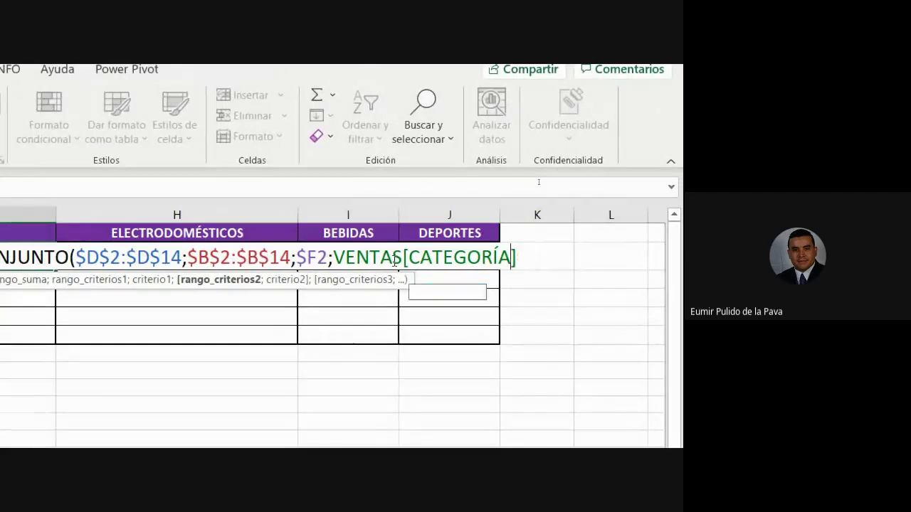
pyautogui.press('BackSpace')
pyautogui.press('BackSpace')
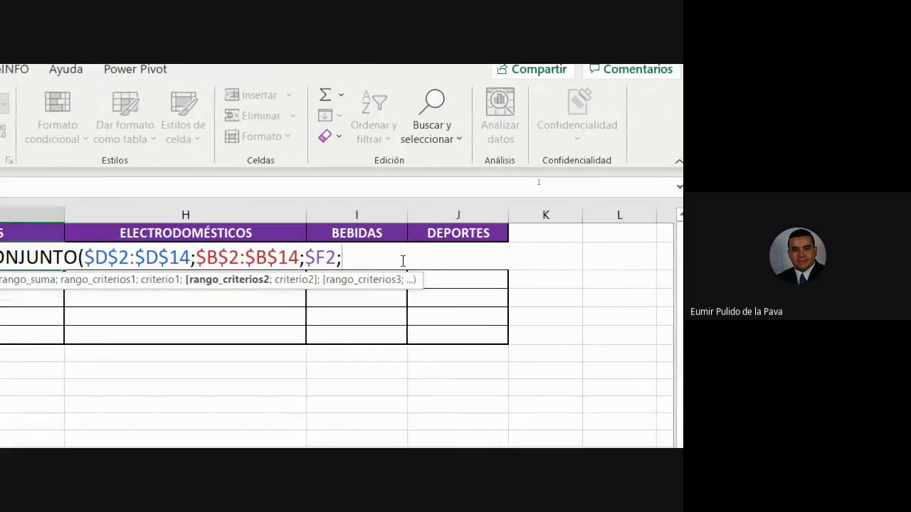
pyautogui.write('C2')
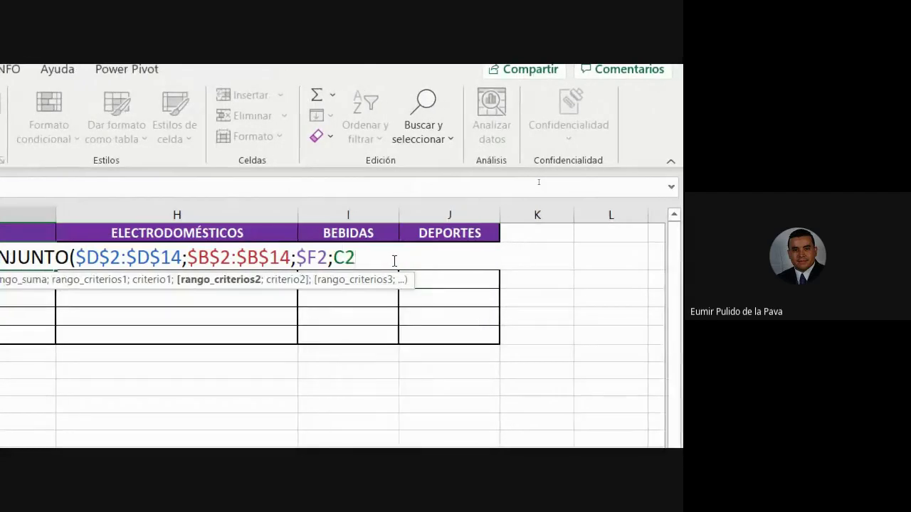
pyautogui.press('F4')
pyautogui.press('F4')
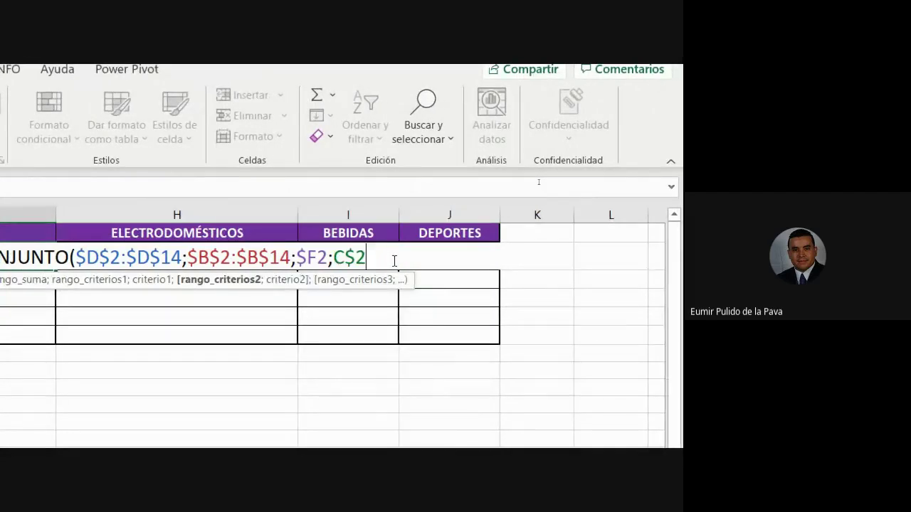
pyautogui.press('F4')
pyautogui.press('F4')
pyautogui.press('F4')
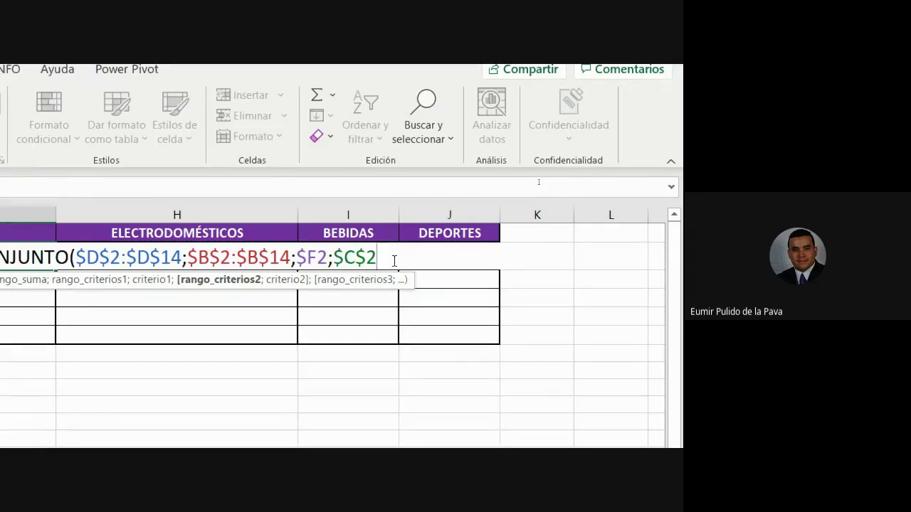
pyautogui.write(':C14')
pyautogui.press('F4')
pyautogui.press('F4')
pyautogui.press('F4')
pyautogui.press('F4')
pyautogui.press('F4')
pyautogui.press('F4')
pyautogui.press('F4')
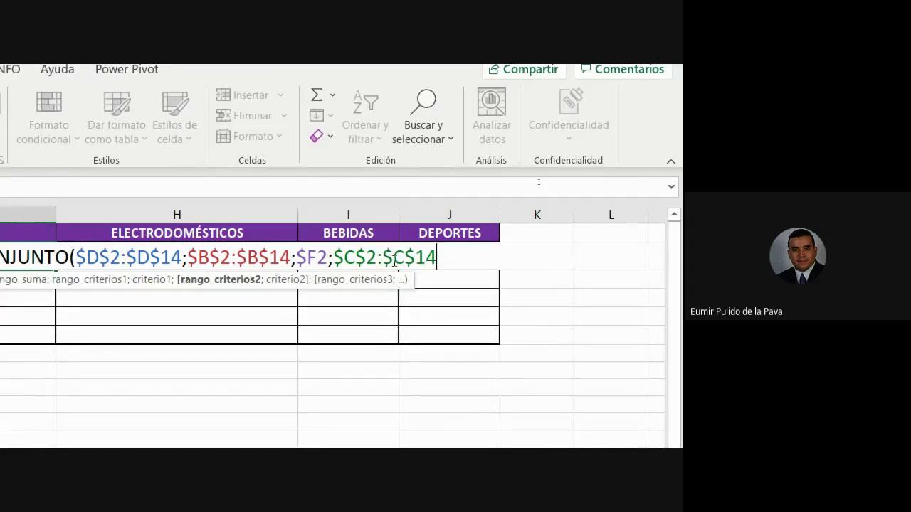
pyautogui.press('F4')
pyautogui.press('F4')
pyautogui.write(';')
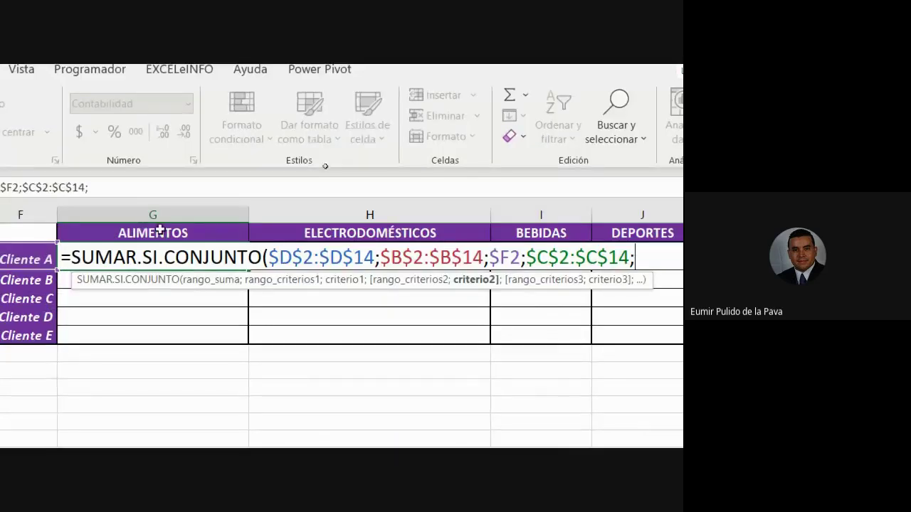
# Use G$1 as the category criterion and commit the formula, returning $ 2.959.114,03
pyautogui.click(158, 233)
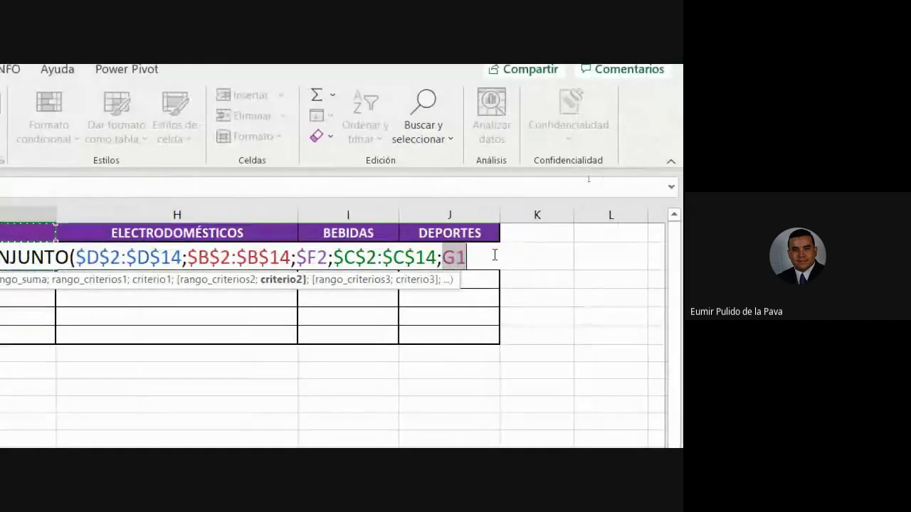
pyautogui.press('F4')
pyautogui.press('F4')
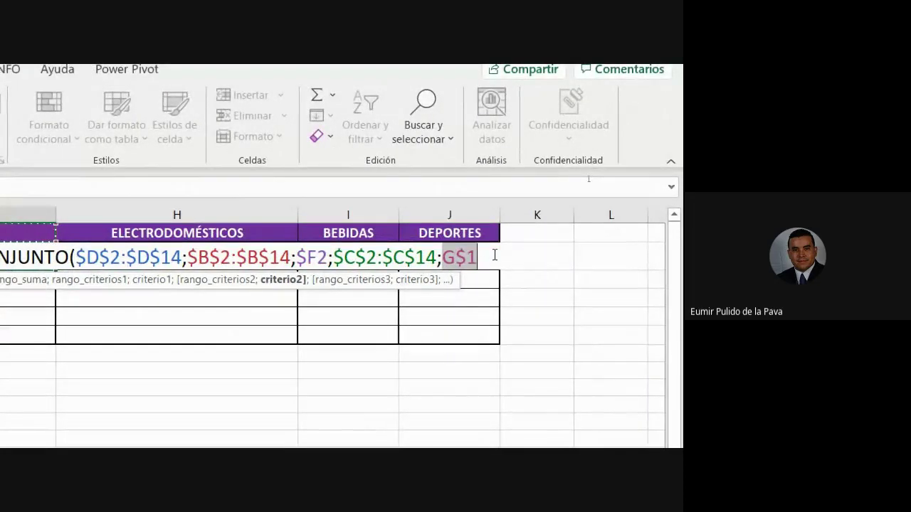
pyautogui.click(321, 259)
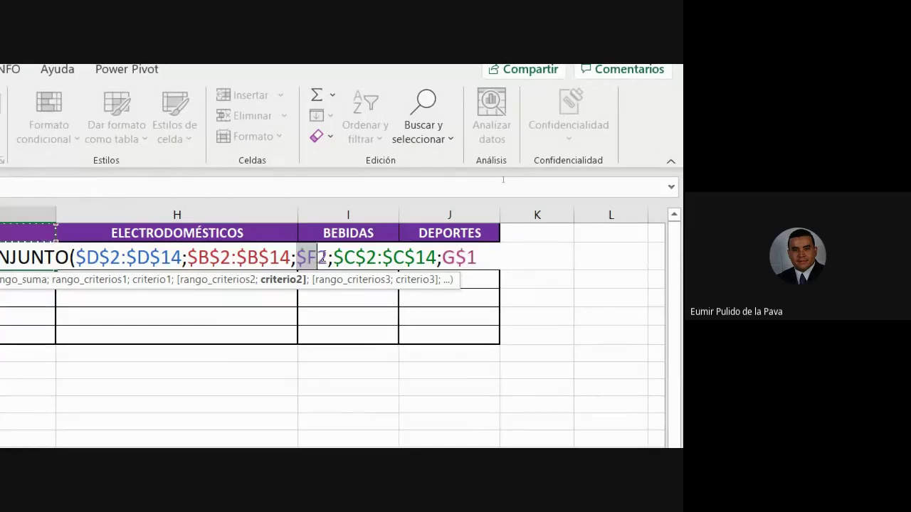
pyautogui.moveTo(322, 257); pyautogui.dragTo(323, 254)
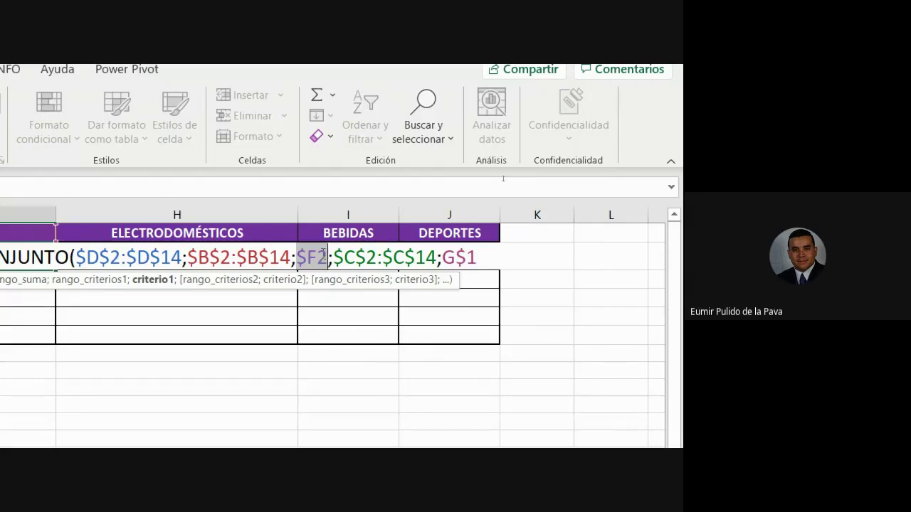
pyautogui.click(492, 261)
pyautogui.write(')')
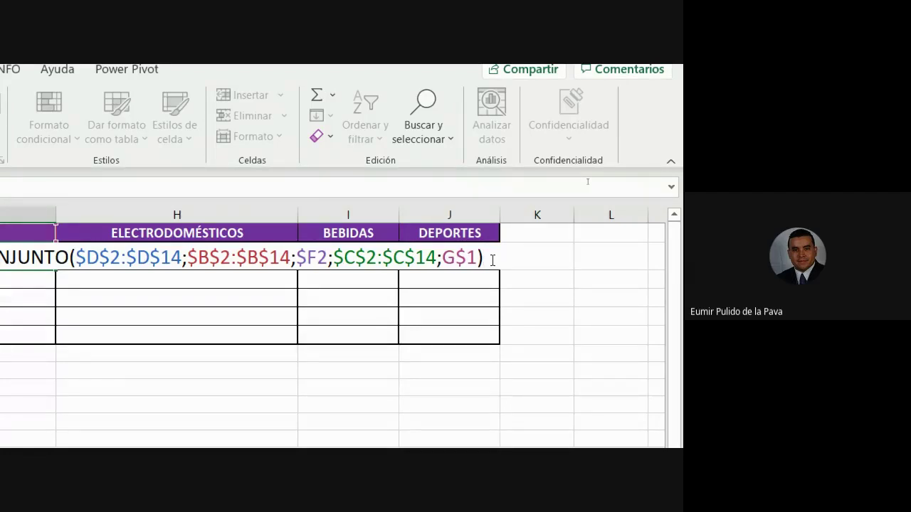
pyautogui.press('Return')
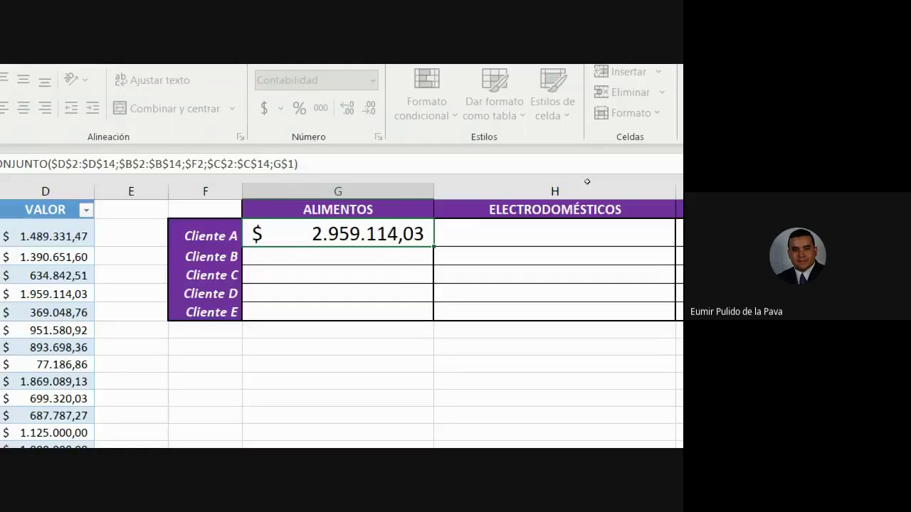
# Fill G2's formula across to J and down to Cliente E, auto-fitting columns G–J
pyautogui.click(342, 235)
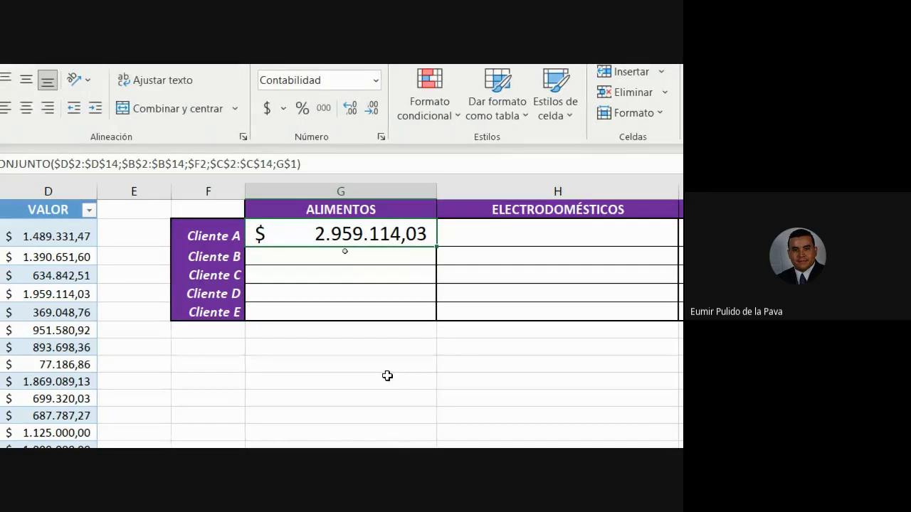
pyautogui.moveTo(436, 247); pyautogui.dragTo(648, 326)
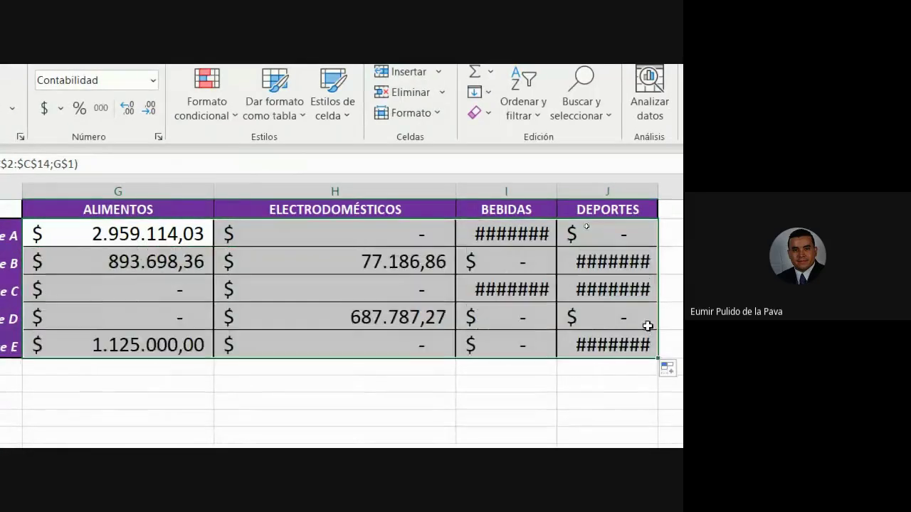
pyautogui.doubleClick(557, 190)
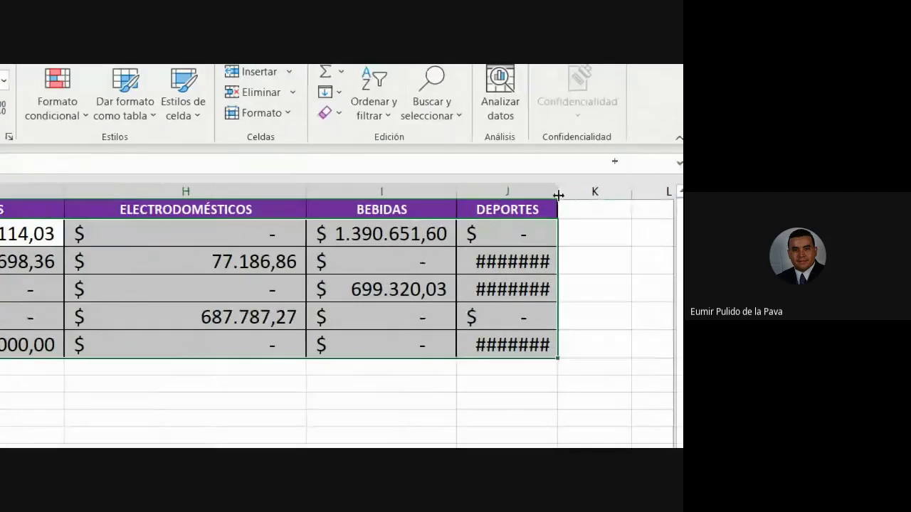
pyautogui.doubleClick(558, 195)
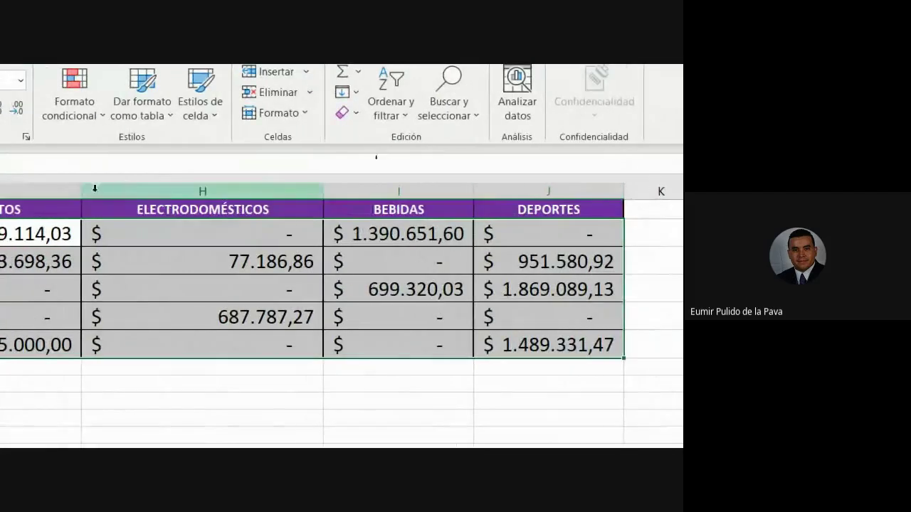
pyautogui.doubleClick(80, 191)
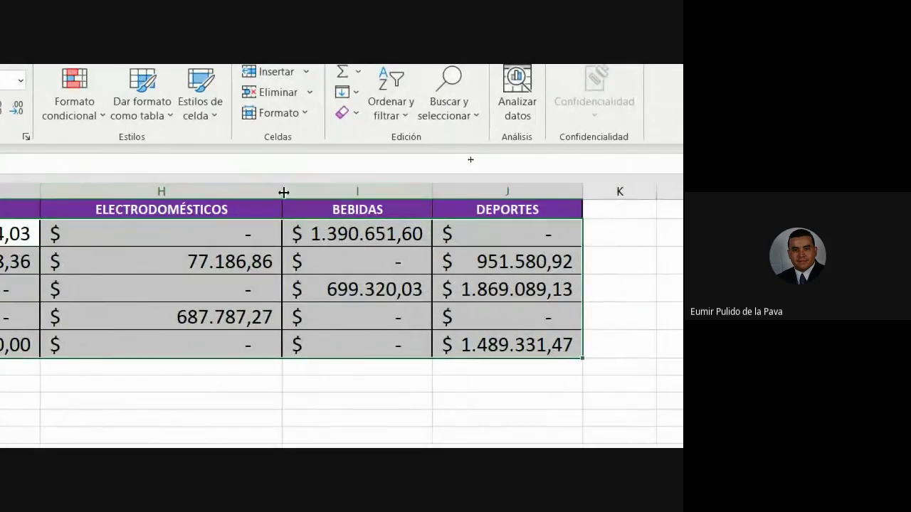
pyautogui.doubleClick(284, 190)
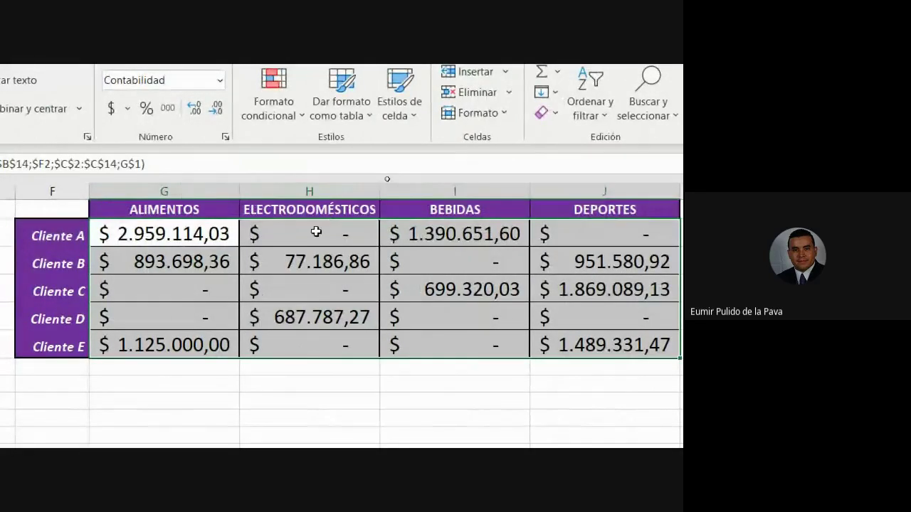
pyautogui.doubleClick(317, 233)
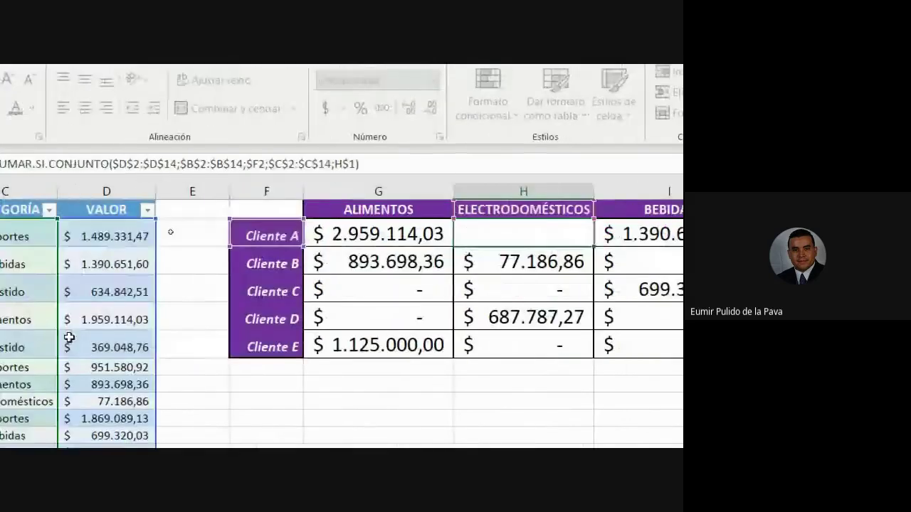
pyautogui.press('Escape')
pyautogui.doubleClick(359, 235)
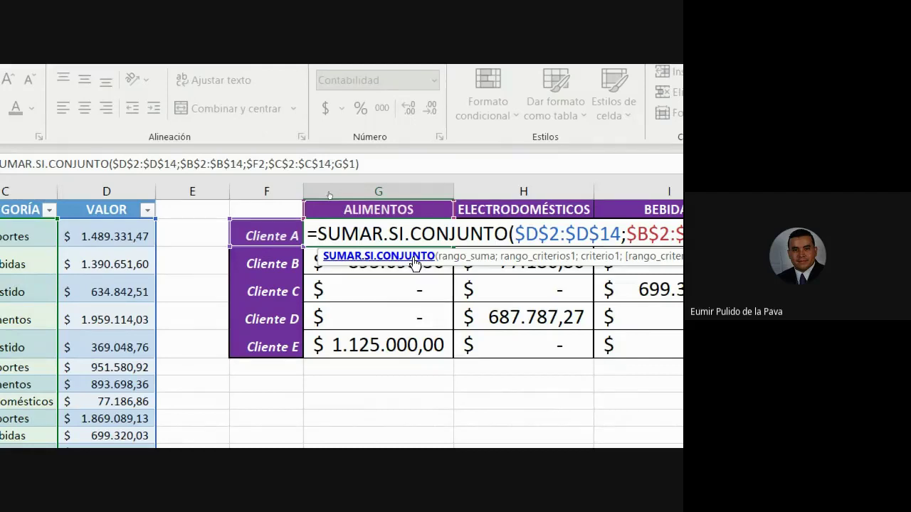
pyautogui.press('Return')
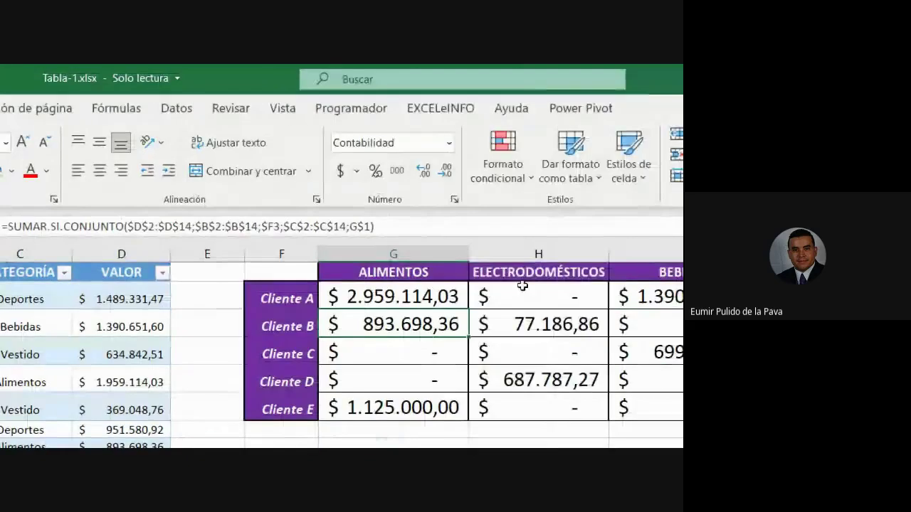
pyautogui.click(522, 285)
pyautogui.click(296, 300)
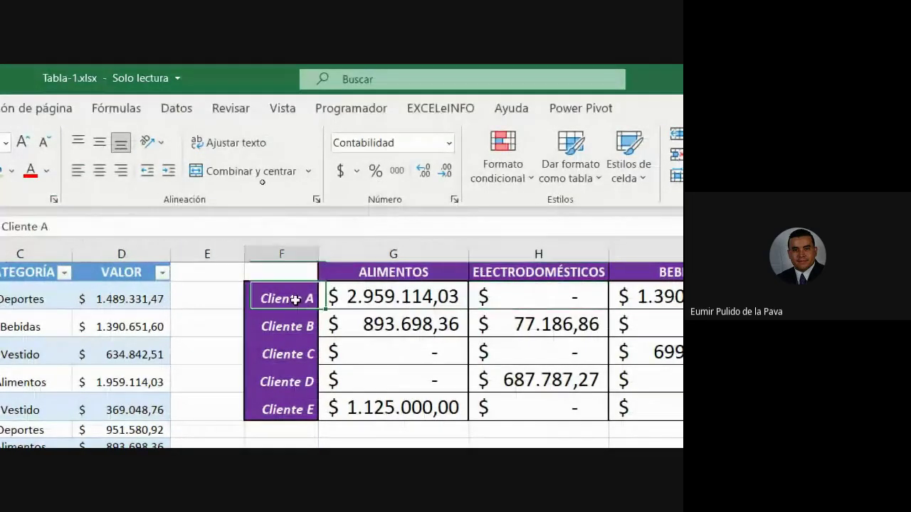
pyautogui.click(514, 298)
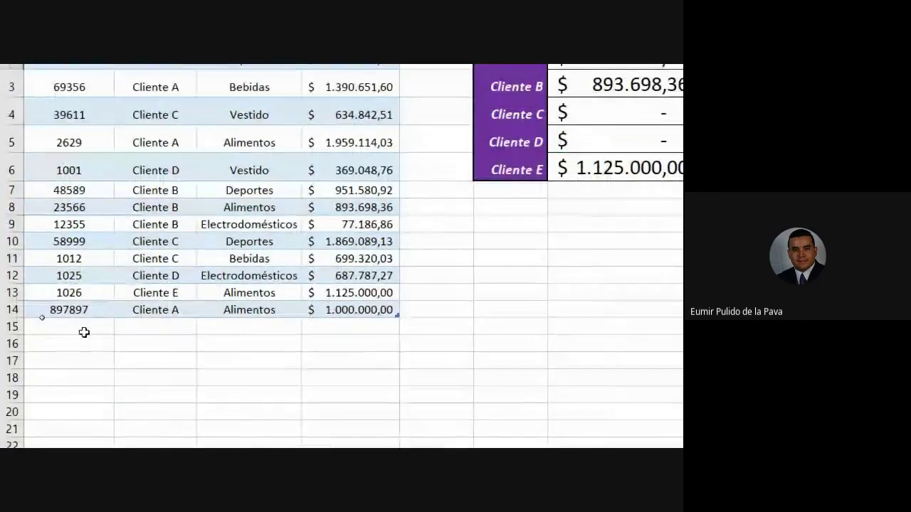
# Add row 15 (9789, Cliente A, Electrodomésticos, 500.000) and check H2's updated total
pyautogui.click(84, 333)
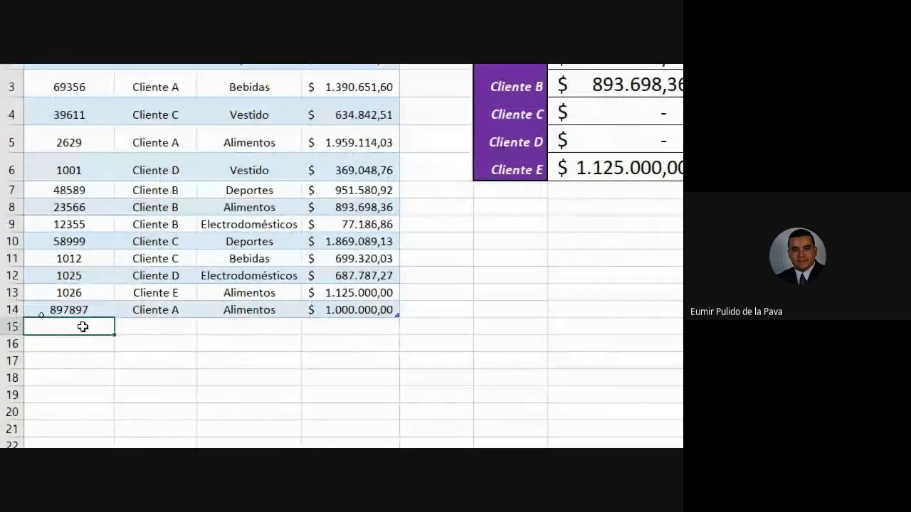
pyautogui.write('9789')
pyautogui.press('Tab')
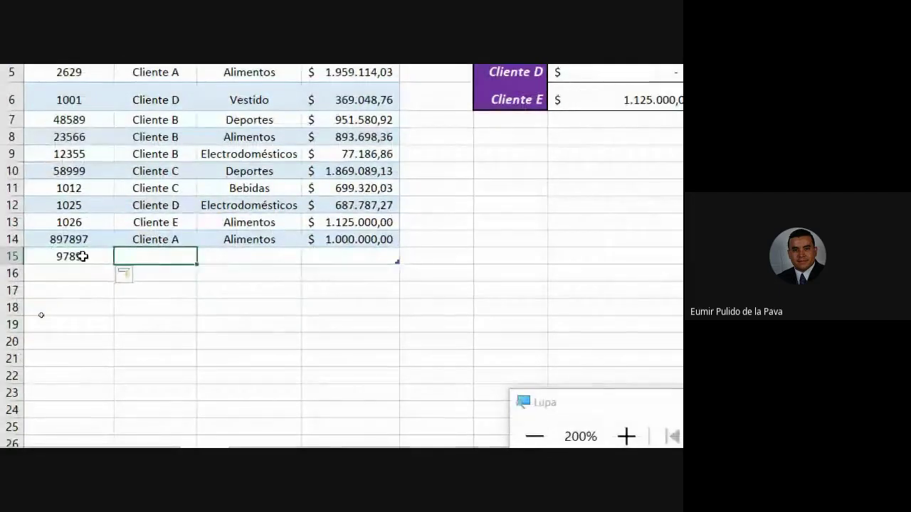
pyautogui.write('cLIENTE A')
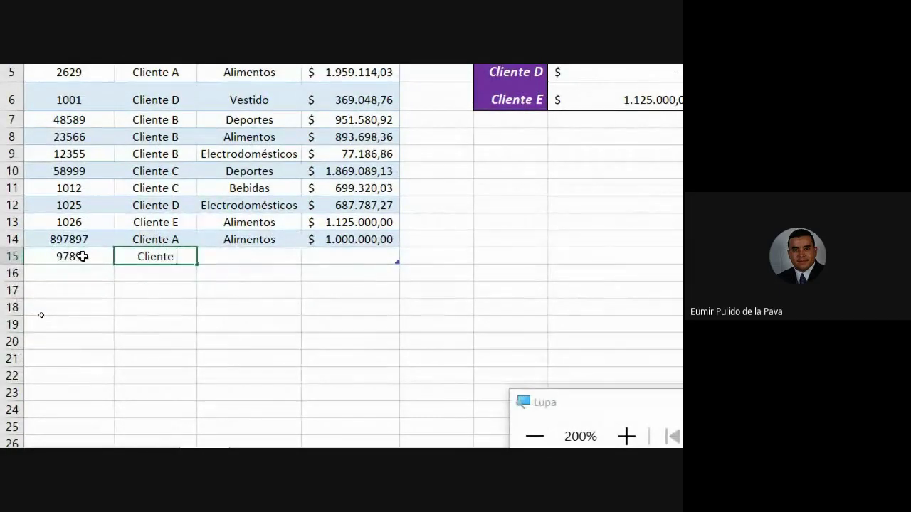
pyautogui.press('Tab')
pyautogui.write('E')
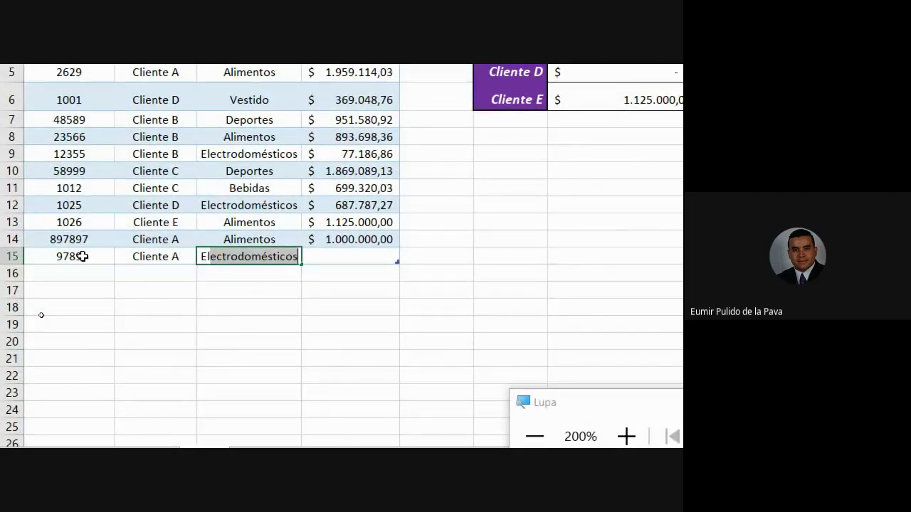
pyautogui.press('Tab')
pyautogui.write('50')
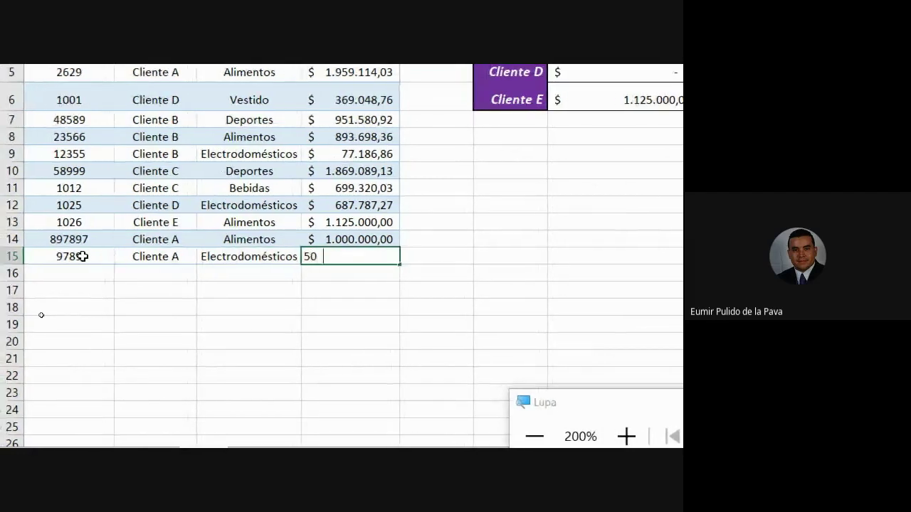
pyautogui.write('0.00')
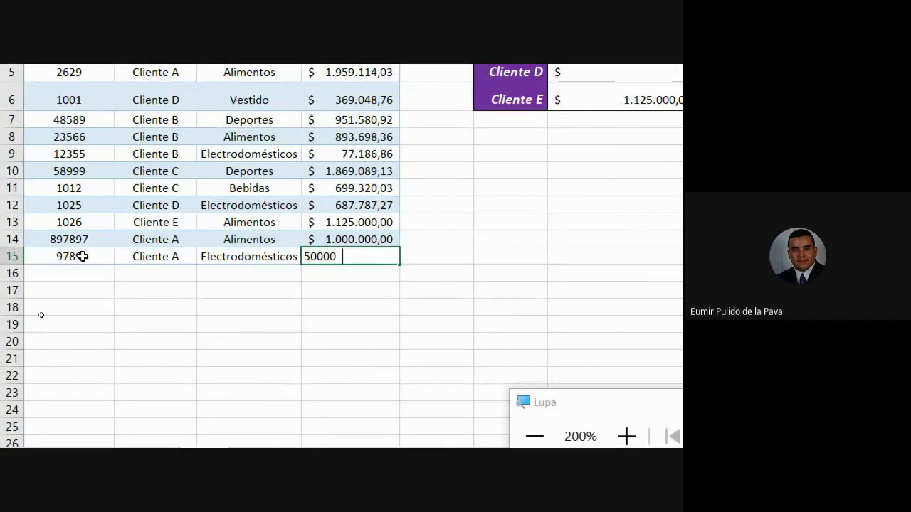
pyautogui.write('0')
pyautogui.press('Return')
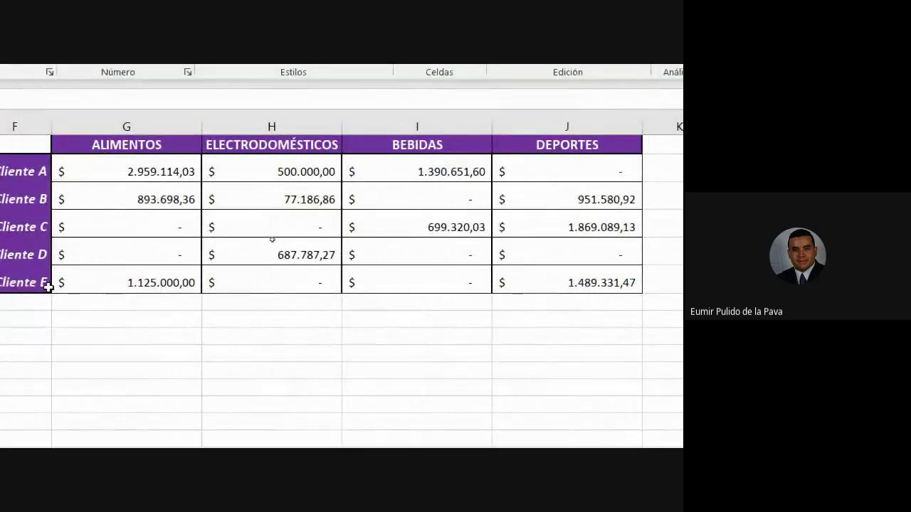
pyautogui.click(298, 169)
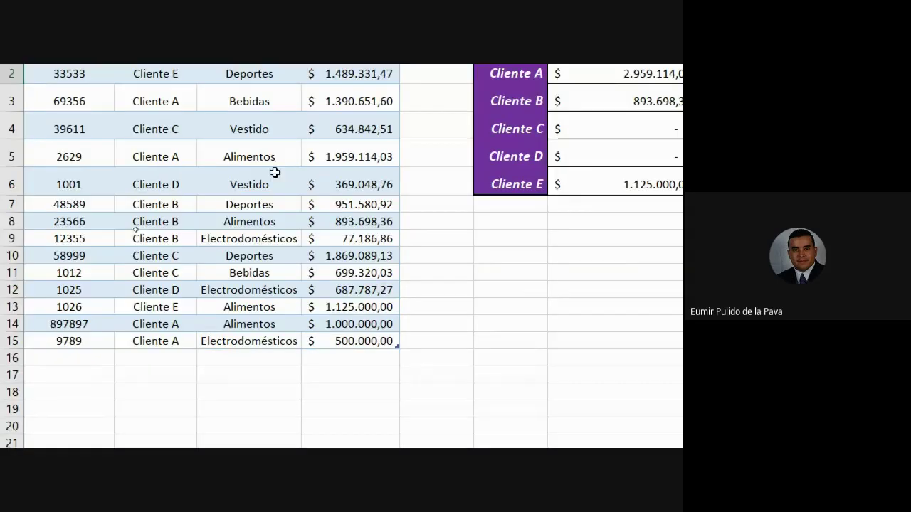
pyautogui.click(139, 283)
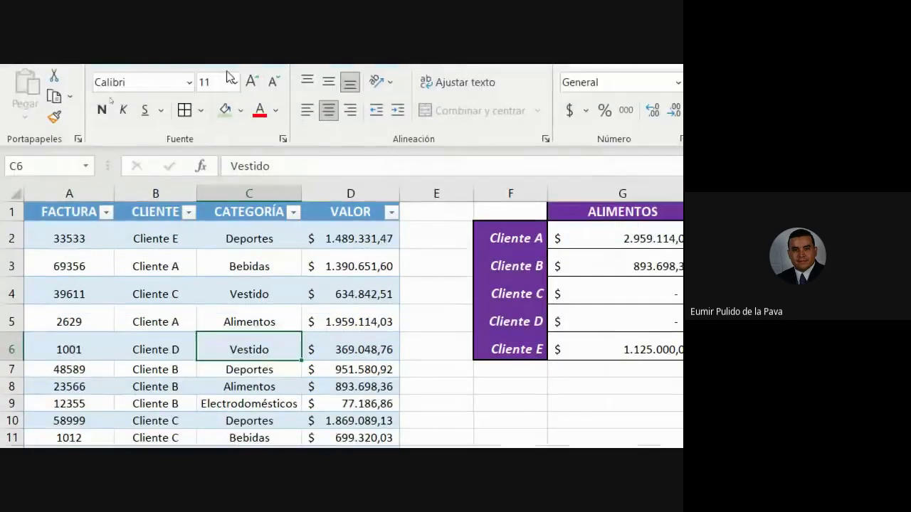
pyautogui.doubleClick(436, 241)
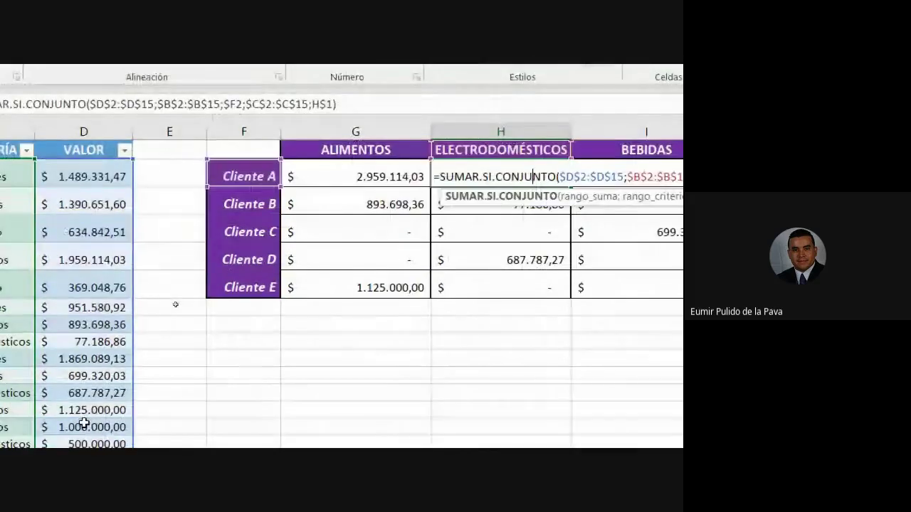
pyautogui.write('+')
pyautogui.press('Return')
pyautogui.hotkey('ctrl', 'z')
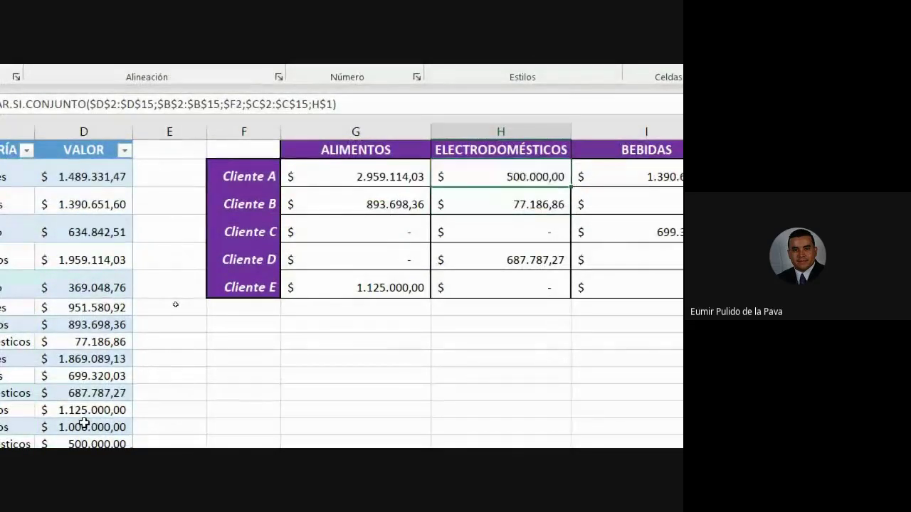
pyautogui.press('Return')
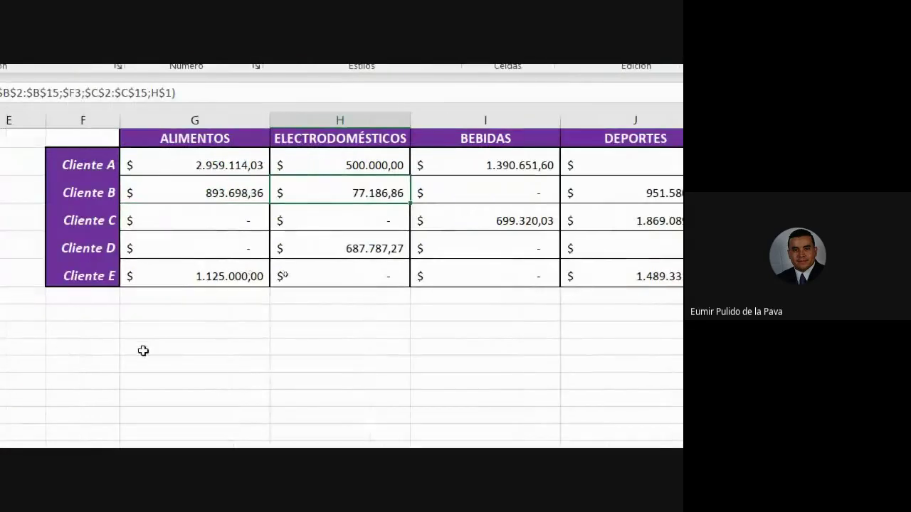
pyautogui.click(121, 165)
pyautogui.click(480, 166)
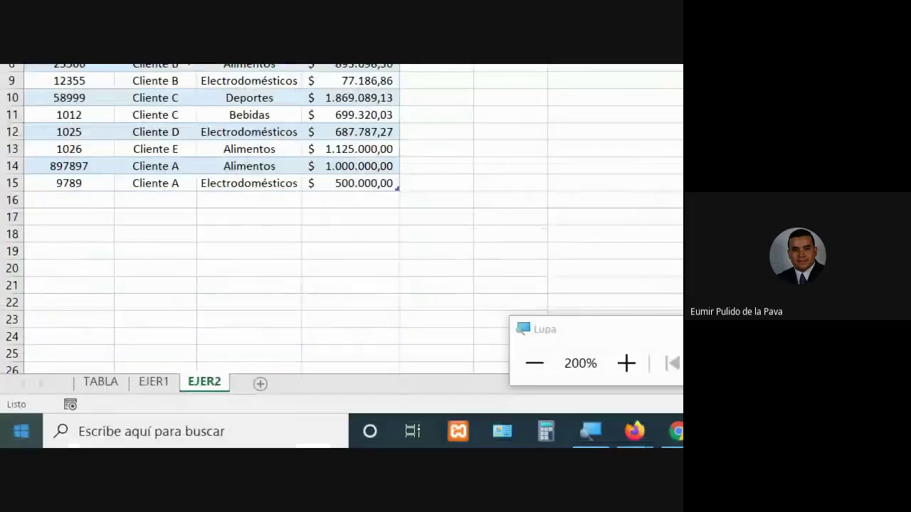
# Add row 16: invoice 98789, Cliente A, Bebidas, 300.000
pyautogui.click(89, 197)
pyautogui.write('98789')
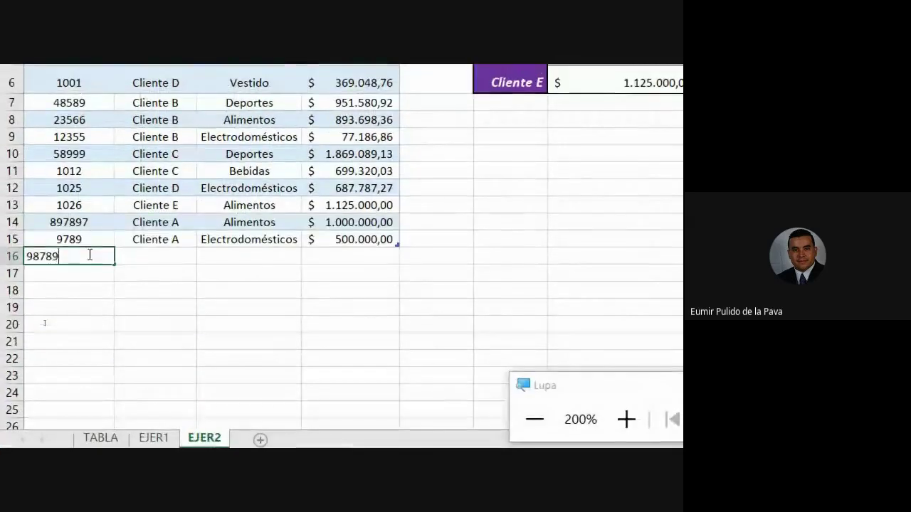
pyautogui.press('Tab')
pyautogui.write('Cliente A')
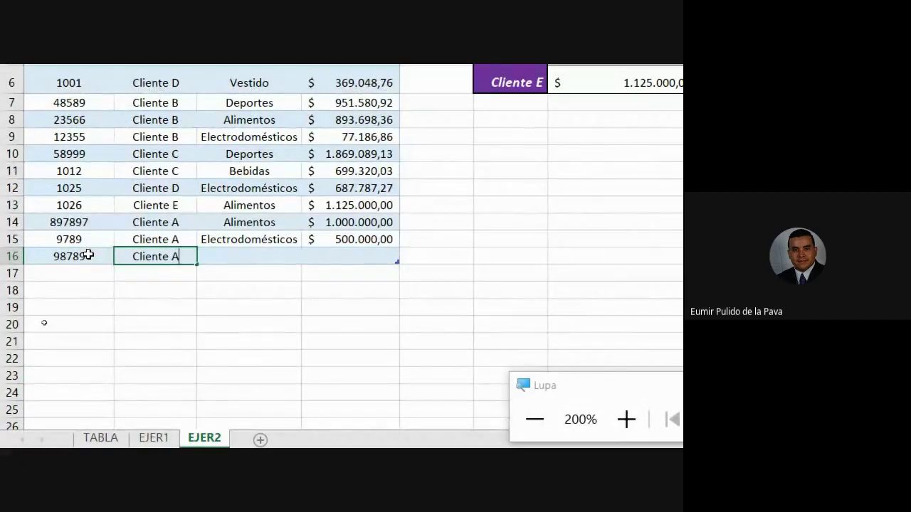
pyautogui.press('Tab')
pyautogui.write('Be')
pyautogui.press('Tab')
pyautogui.write('5')
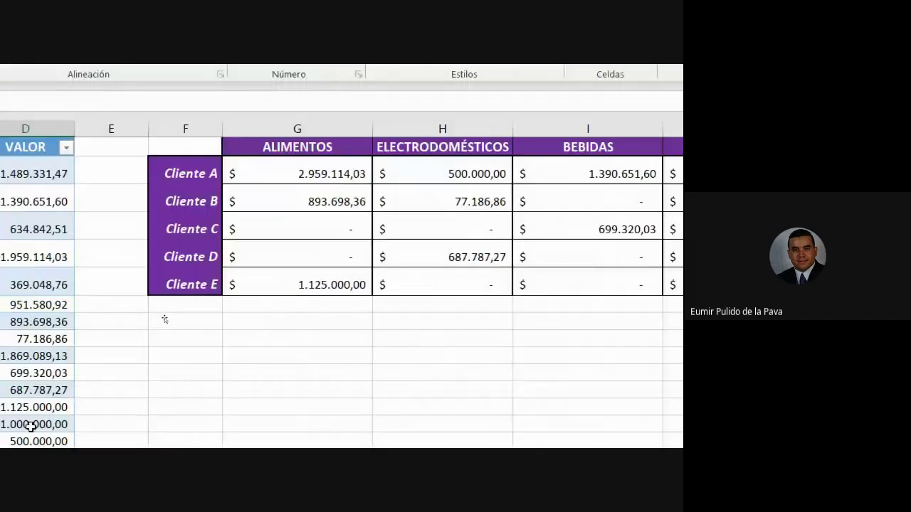
pyautogui.write('300000')
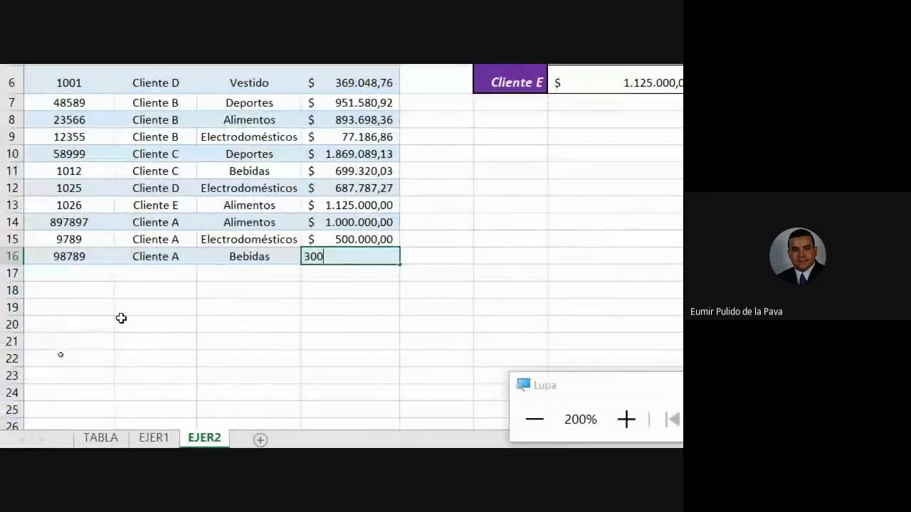
pyautogui.press('Return')
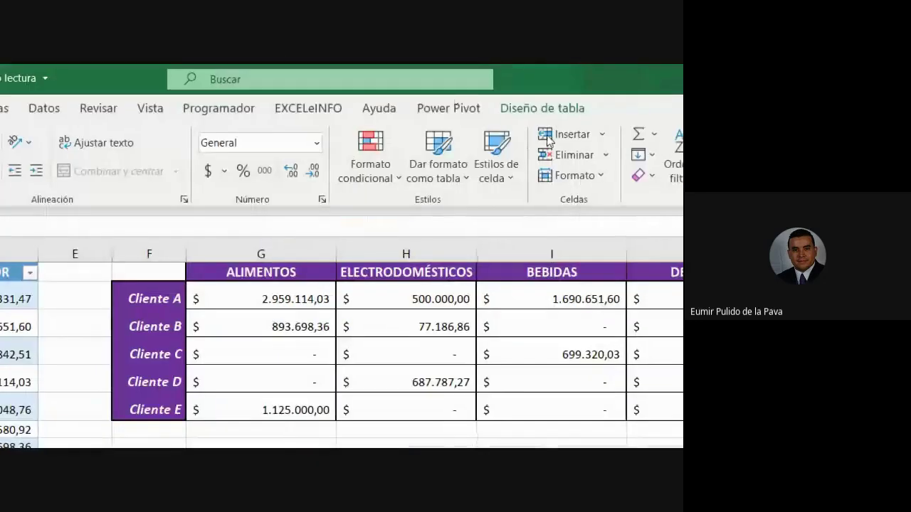
# Confirm the Cliente A SUMAR.SI.CONJUNTO sum and category ranges now extend to row 16
pyautogui.click(562, 112)
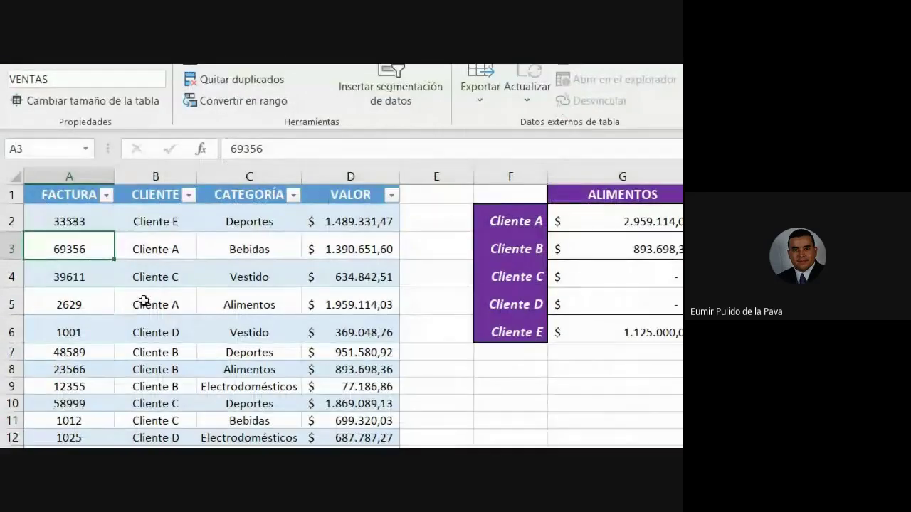
pyautogui.doubleClick(682, 222)
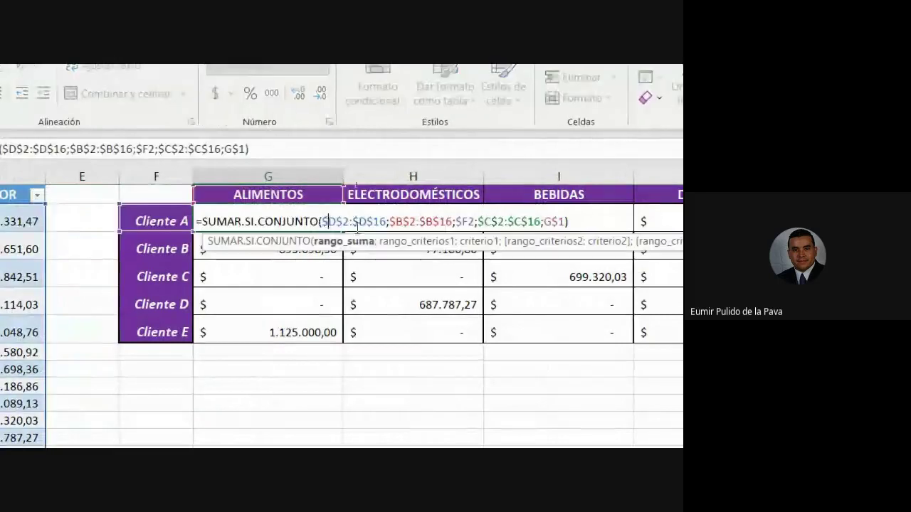
pyautogui.moveTo(322, 222); pyautogui.dragTo(387, 221)
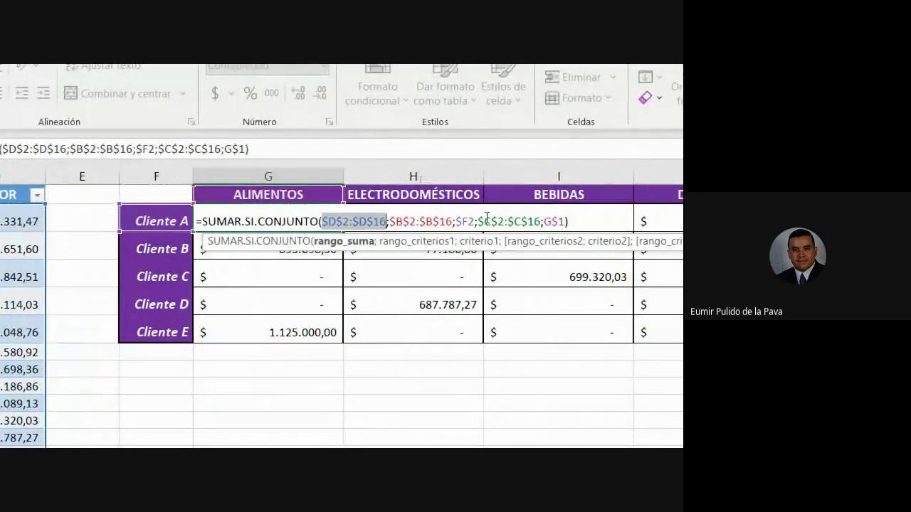
pyautogui.moveTo(521, 222); pyautogui.dragTo(544, 221)
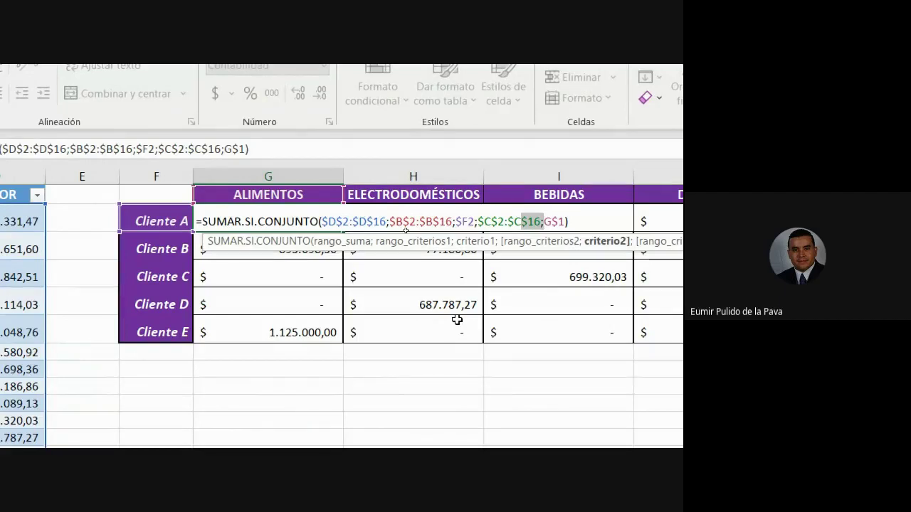
pyautogui.press('Return')
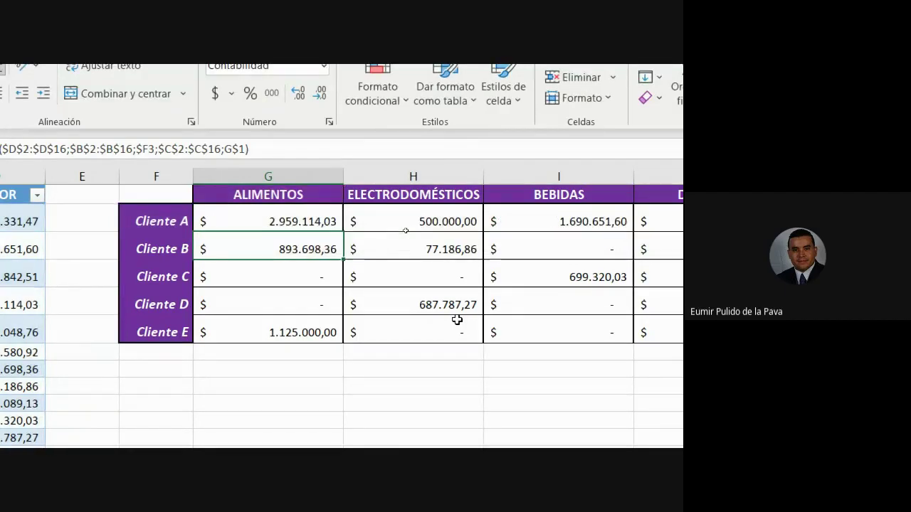
pyautogui.doubleClick(304, 221)
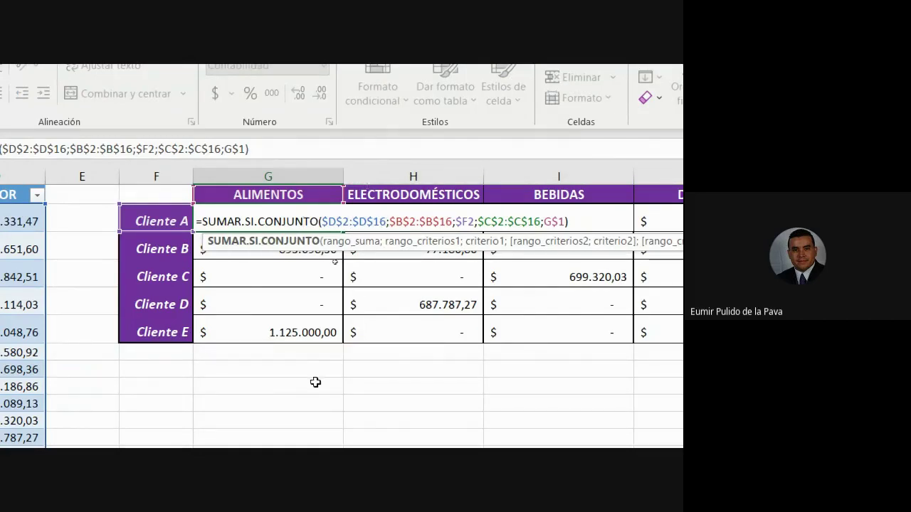
pyautogui.press('Return')
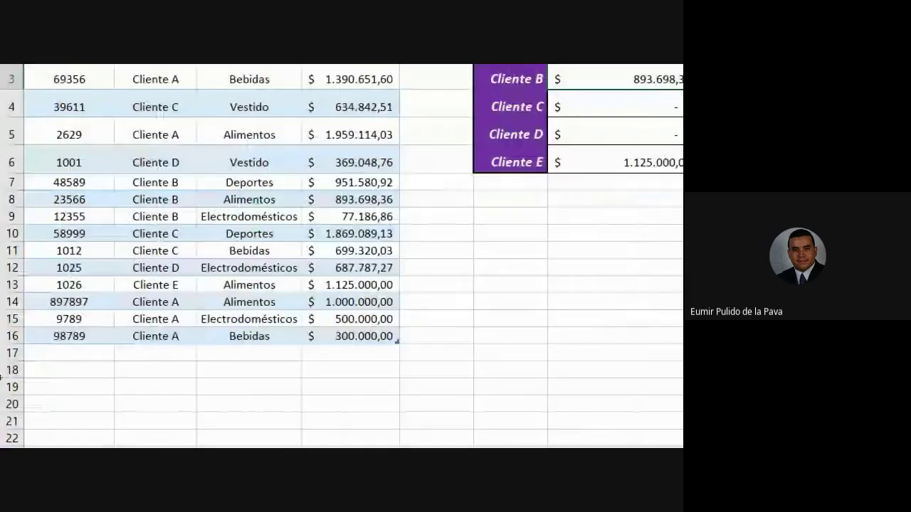
# Return the Magnifier to 100% and select A17 to begin a new data row
pyautogui.click(480, 368)
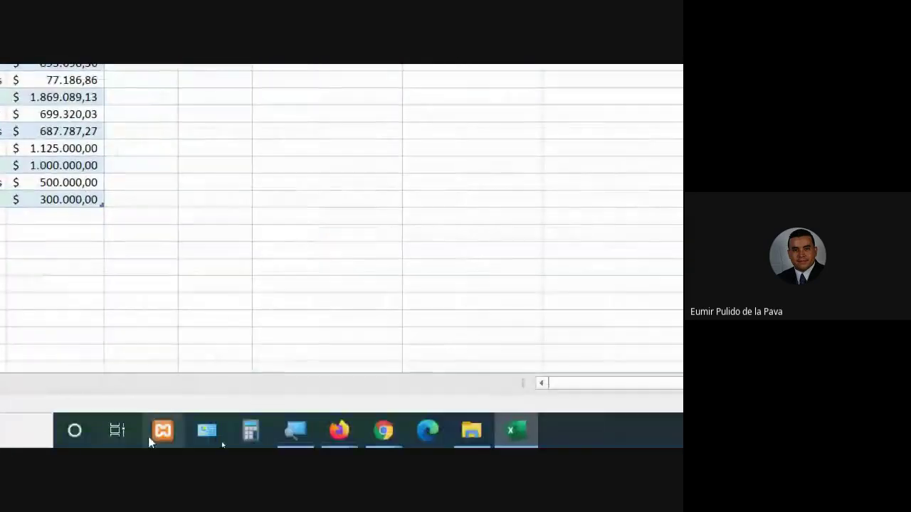
pyautogui.click(295, 430)
pyautogui.click(253, 374)
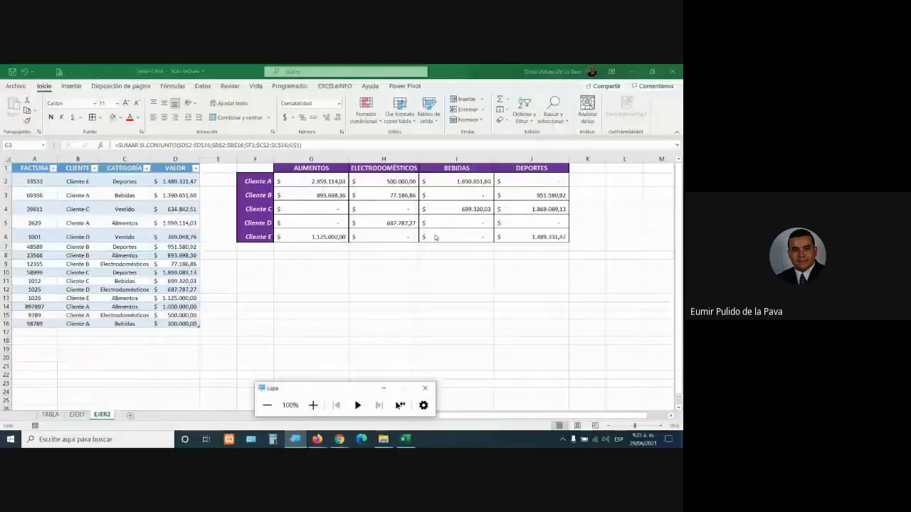
pyautogui.moveTo(266, 246); pyautogui.dragTo(262, 270)
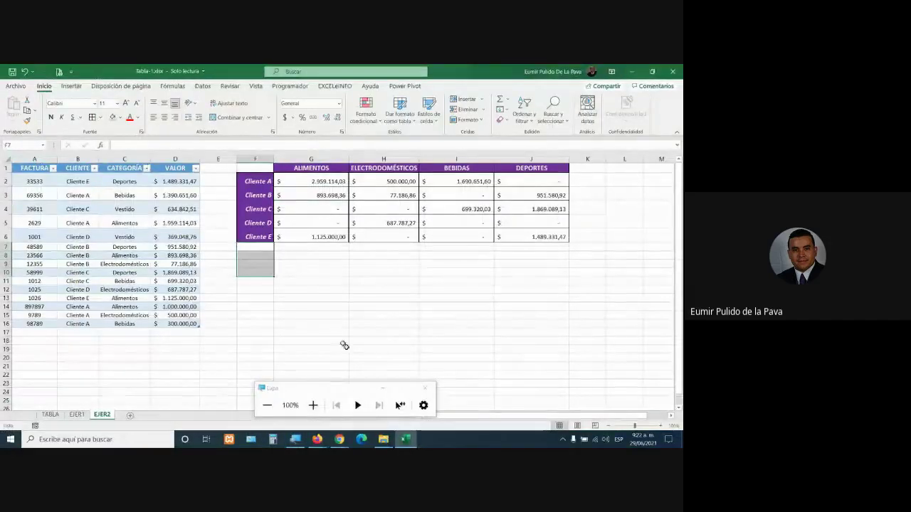
pyautogui.click(378, 390)
pyautogui.click(35, 332)
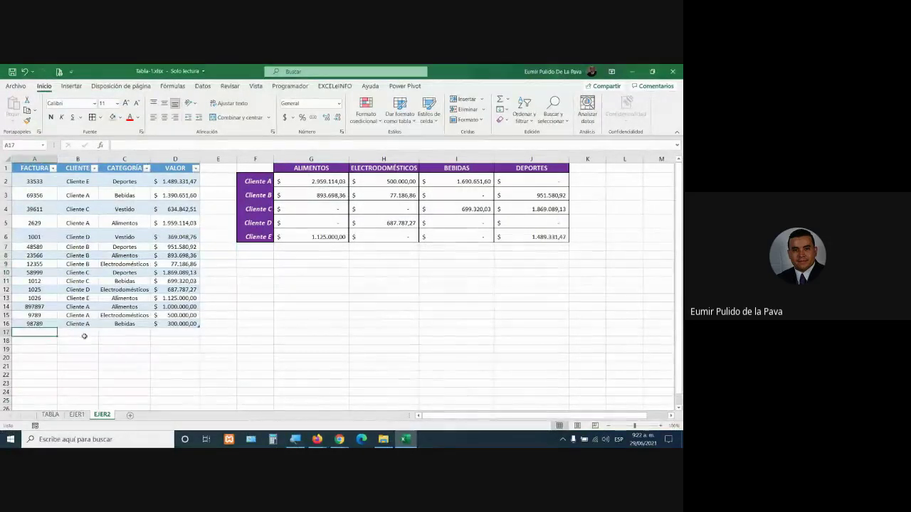
# Fill row 17 with invoice 897897, Cliente F, Vestido and a 1.000.000,00 sale value
pyautogui.write('897897')
pyautogui.press('Tab')
pyautogui.write('Cl')
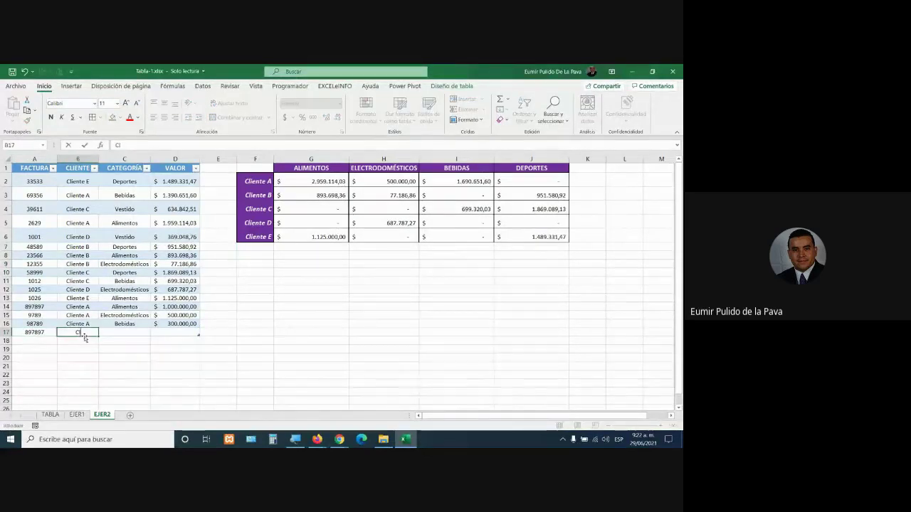
pyautogui.write('iente')
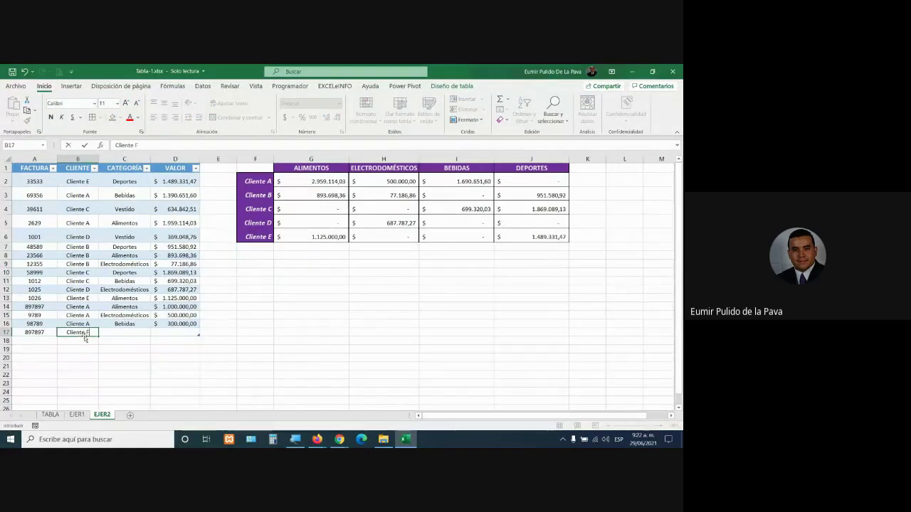
pyautogui.write(' F')
pyautogui.press('Tab')
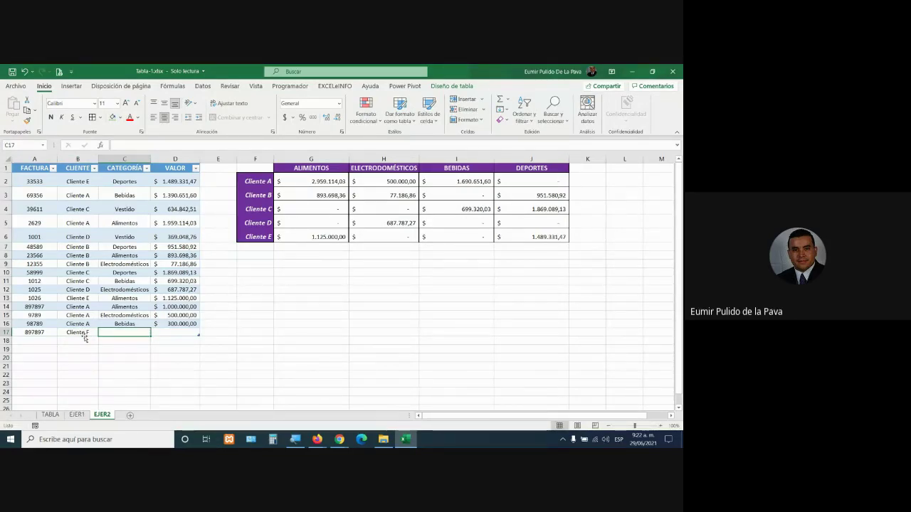
pyautogui.write('V')
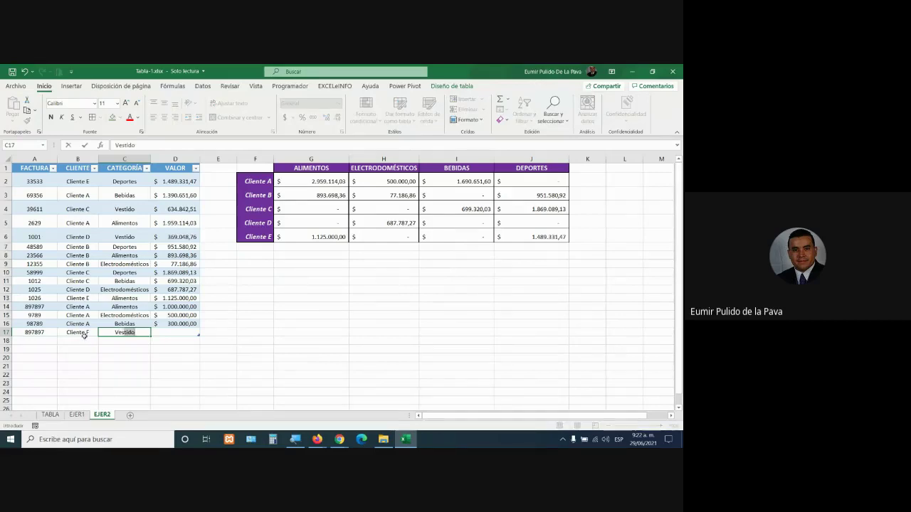
pyautogui.write('e')
pyautogui.write('e')
pyautogui.press('Tab')
pyautogui.write('1')
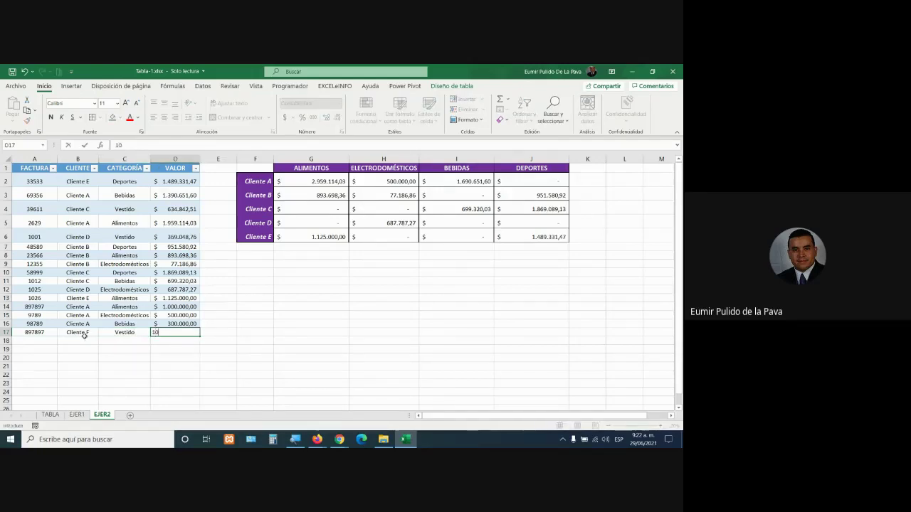
pyautogui.write('00000')
pyautogui.press('Return')
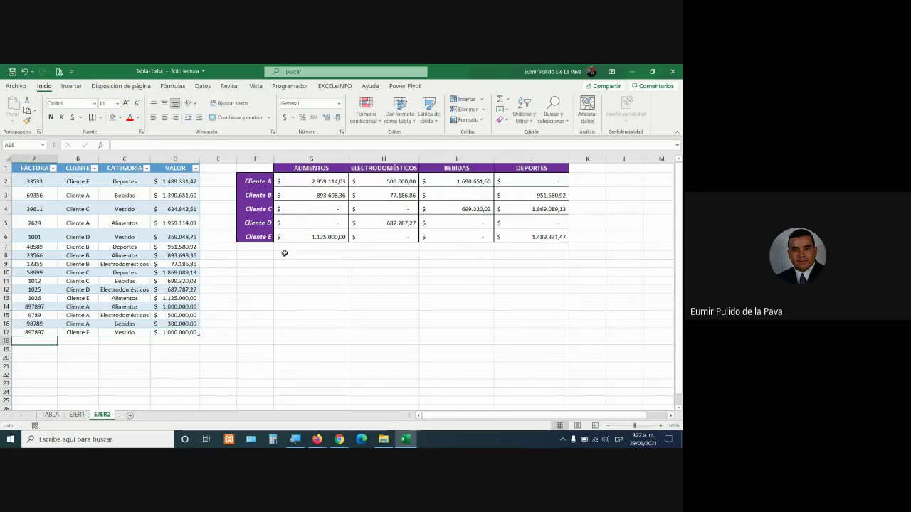
# Add a Cliente F row beneath Cliente E in the summary grid
pyautogui.click(264, 247)
pyautogui.write('C')
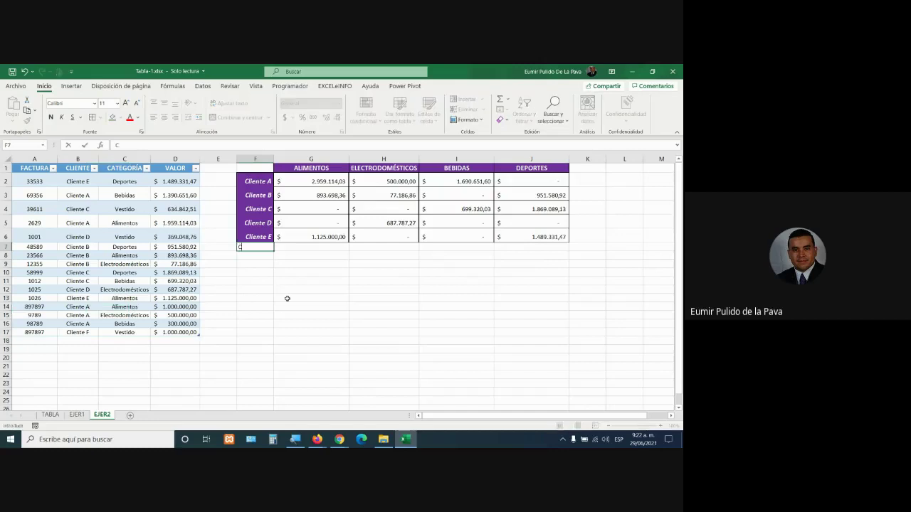
pyautogui.write('liente F')
pyautogui.press('Tab')
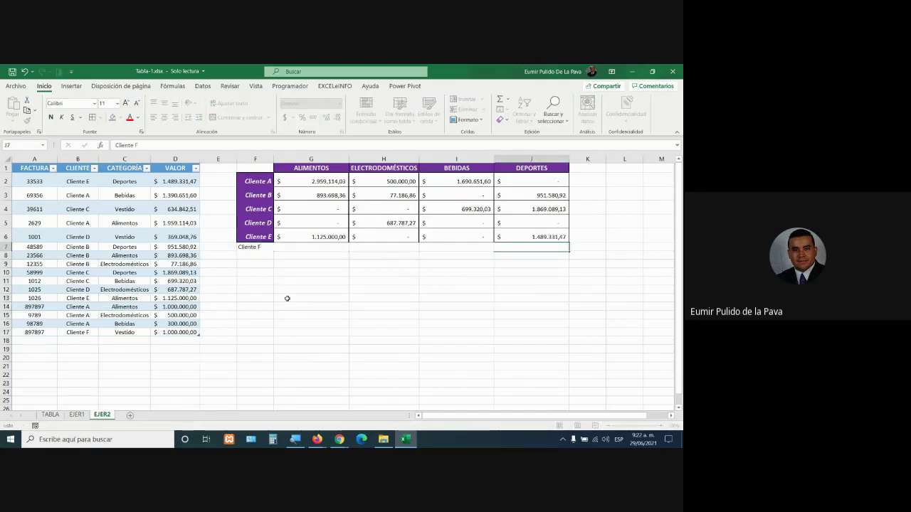
# Add a VESTIDO header in K1, after the DEPORTES column
pyautogui.click(590, 167)
pyautogui.write('ve')
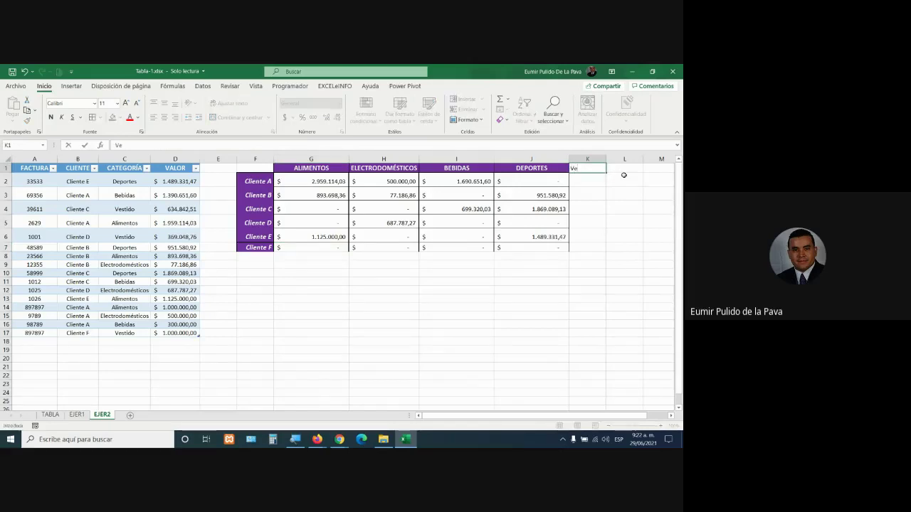
pyautogui.press('BackSpace')
pyautogui.press('BackSpace')
pyautogui.write('VESTIDO')
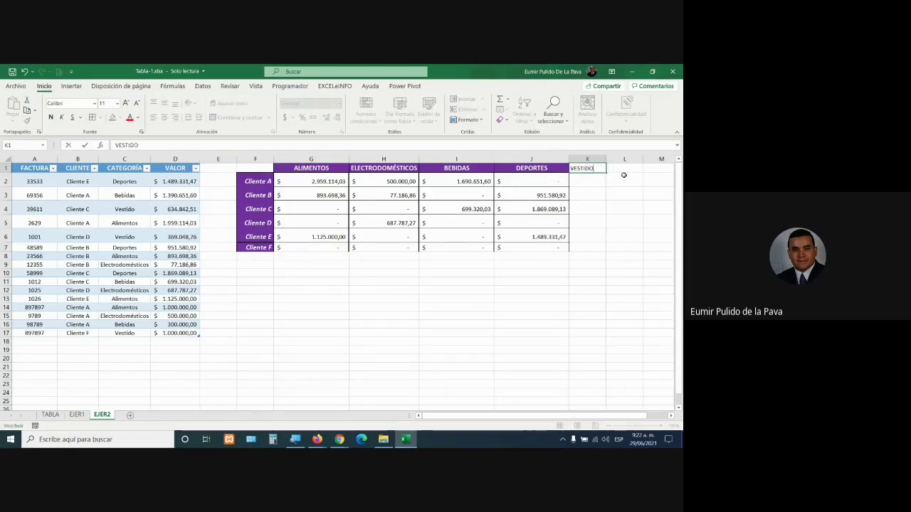
pyautogui.press('Return')
pyautogui.click(545, 182)
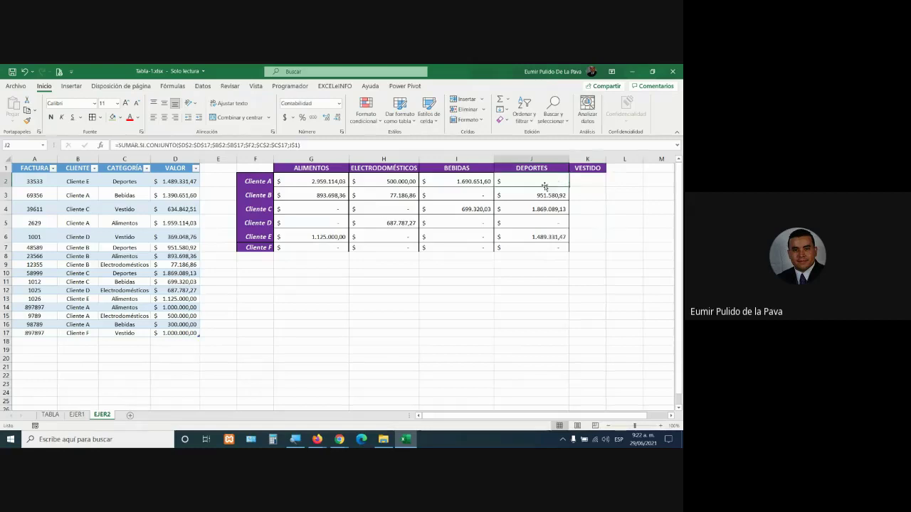
# Copy J2's formula into K2, fill it down to K7, and autofit column K
pyautogui.moveTo(569, 185); pyautogui.dragTo(604, 187)
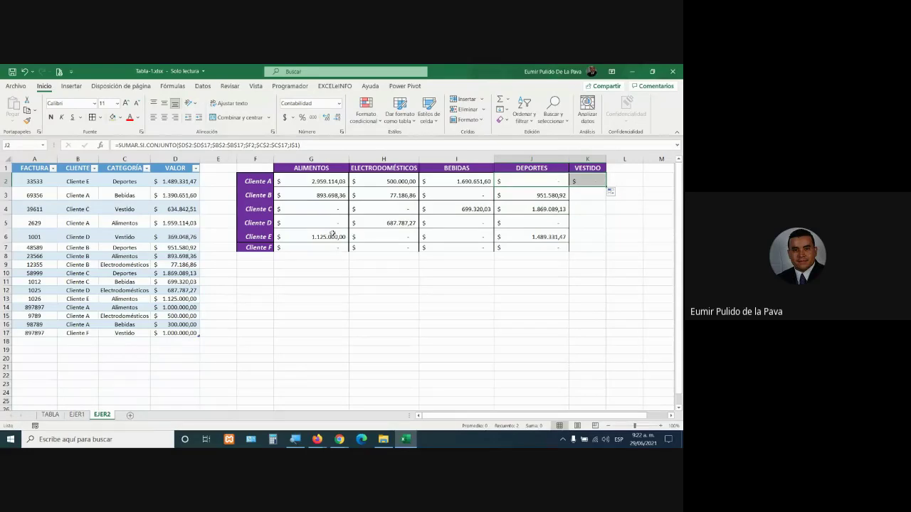
pyautogui.moveTo(331, 235); pyautogui.dragTo(605, 249)
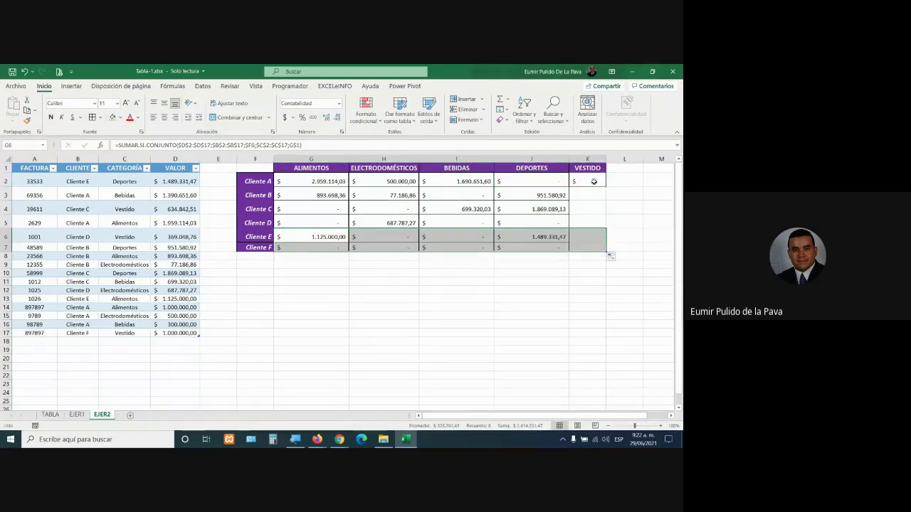
pyautogui.click(594, 182)
pyautogui.moveTo(608, 189); pyautogui.dragTo(606, 251)
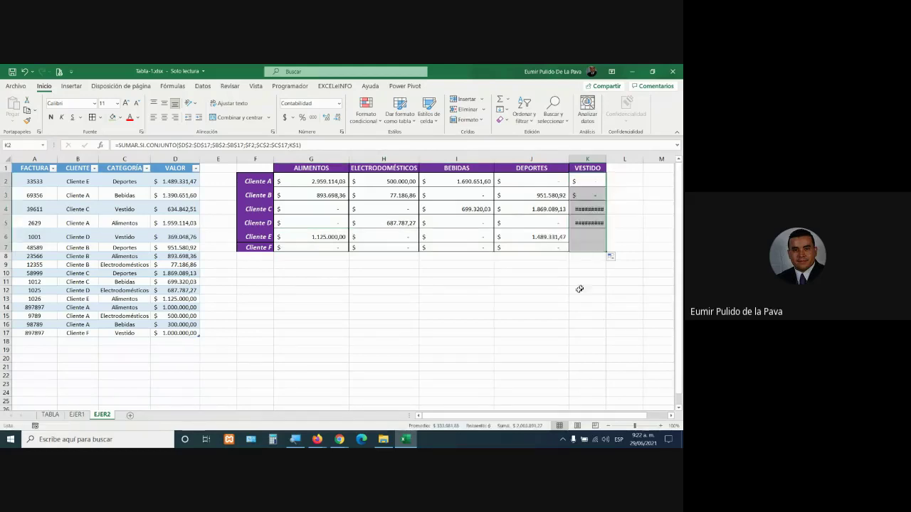
pyautogui.doubleClick(606, 161)
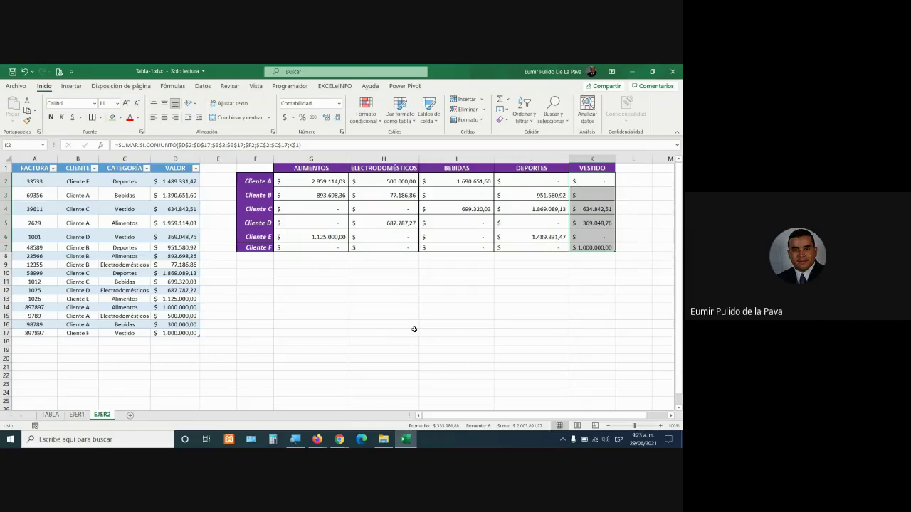
# Review the new Cliente F row and category columns G through K
pyautogui.moveTo(263, 247); pyautogui.dragTo(603, 248)
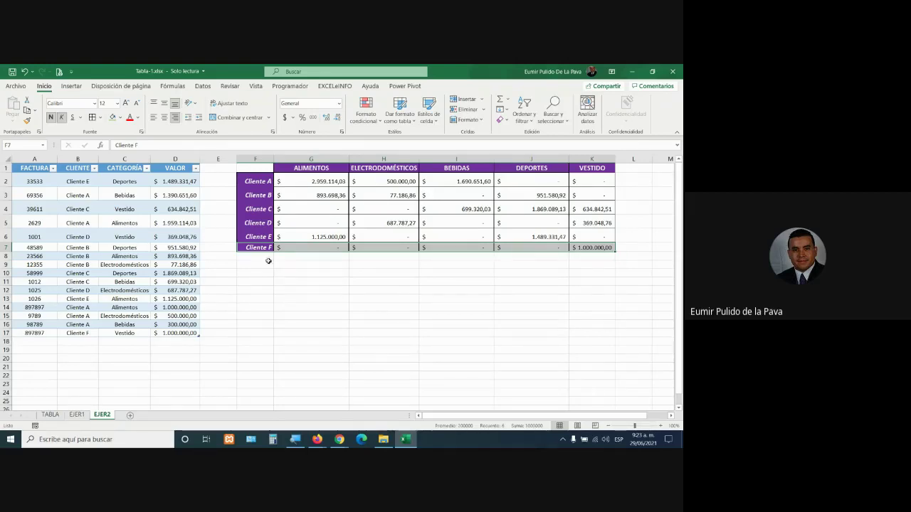
pyautogui.moveTo(266, 257); pyautogui.dragTo(263, 363)
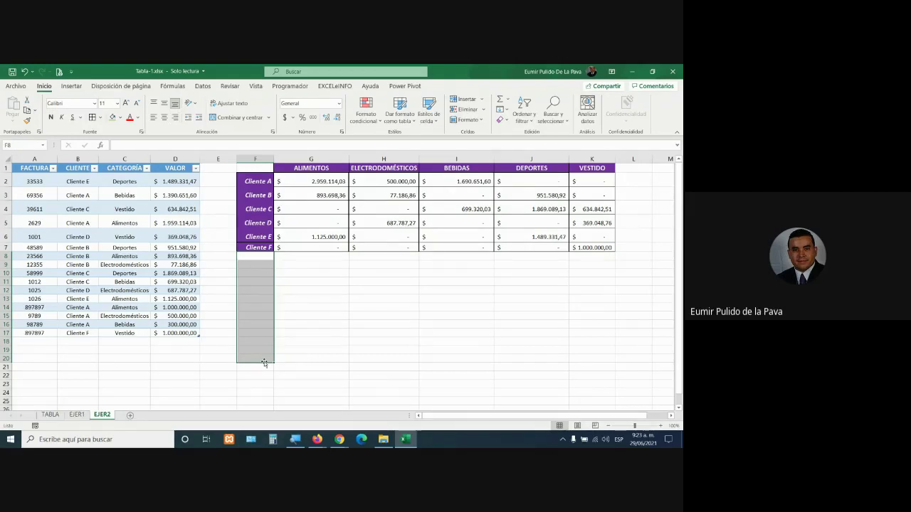
pyautogui.click(300, 187)
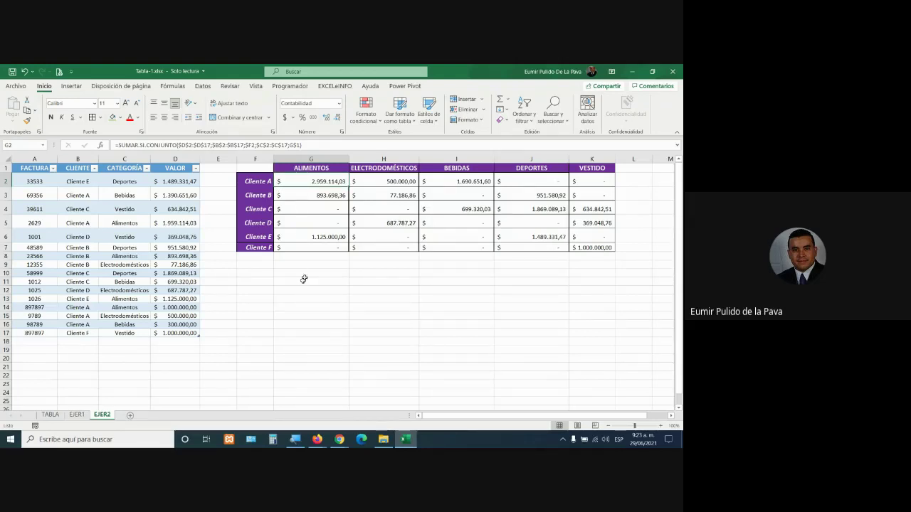
pyautogui.moveTo(311, 158); pyautogui.dragTo(601, 158)
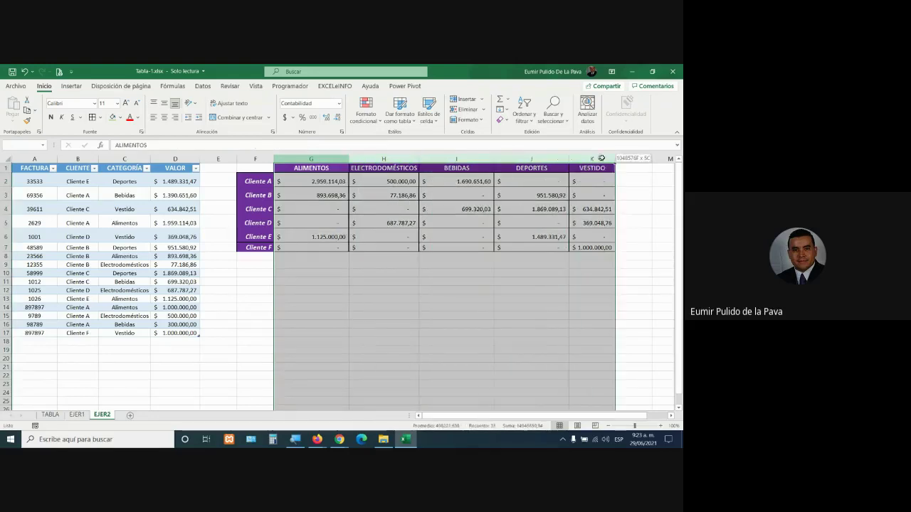
pyautogui.click(626, 180)
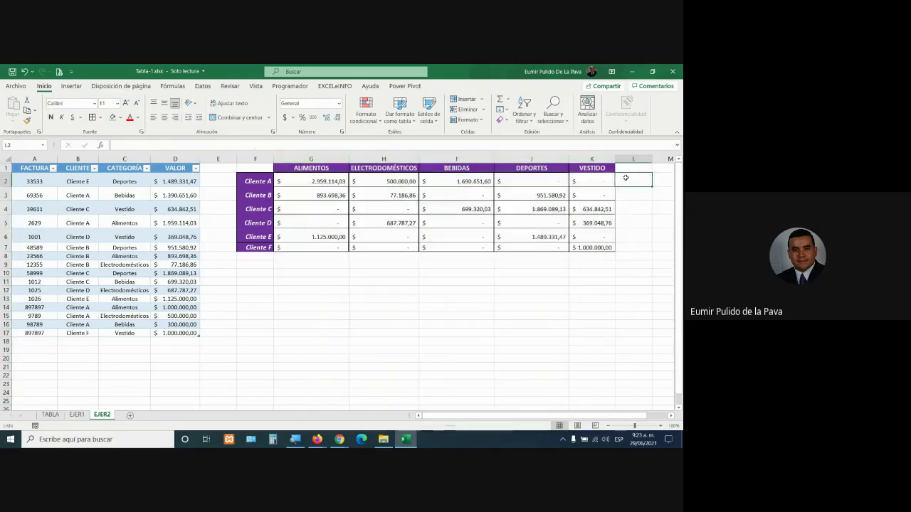
pyautogui.doubleClick(310, 181)
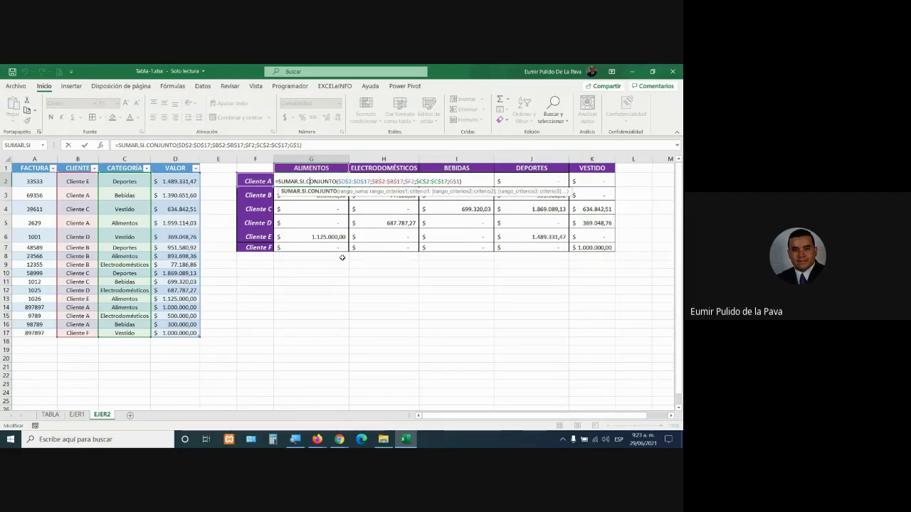
pyautogui.press('Return')
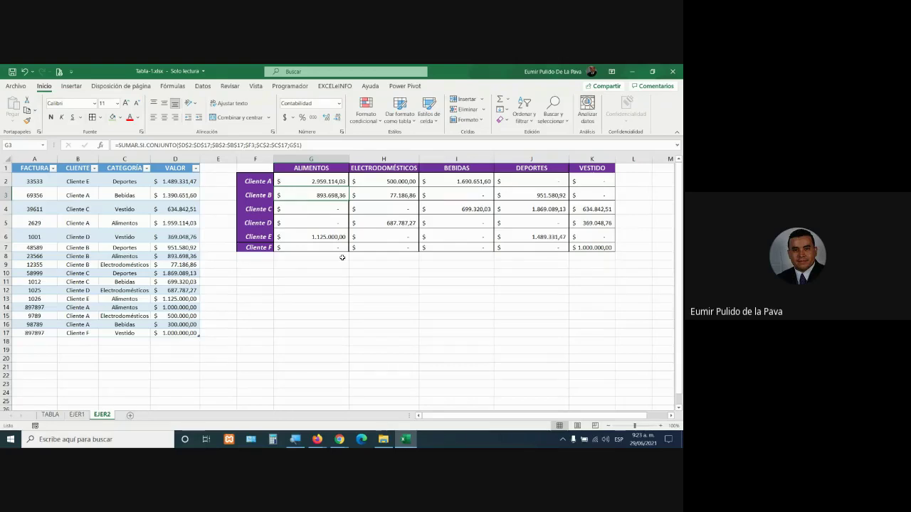
pyautogui.press('Up')
pyautogui.press('F2')
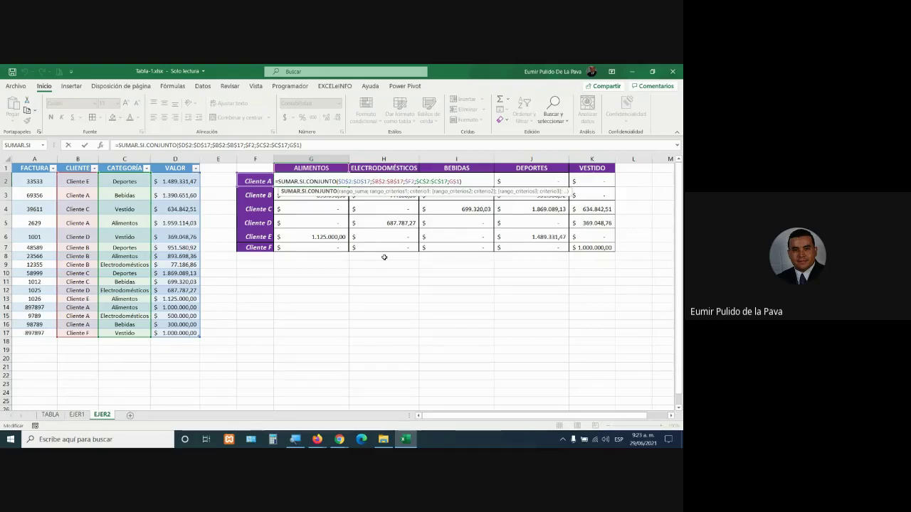
pyautogui.moveTo(339, 182); pyautogui.dragTo(371, 182)
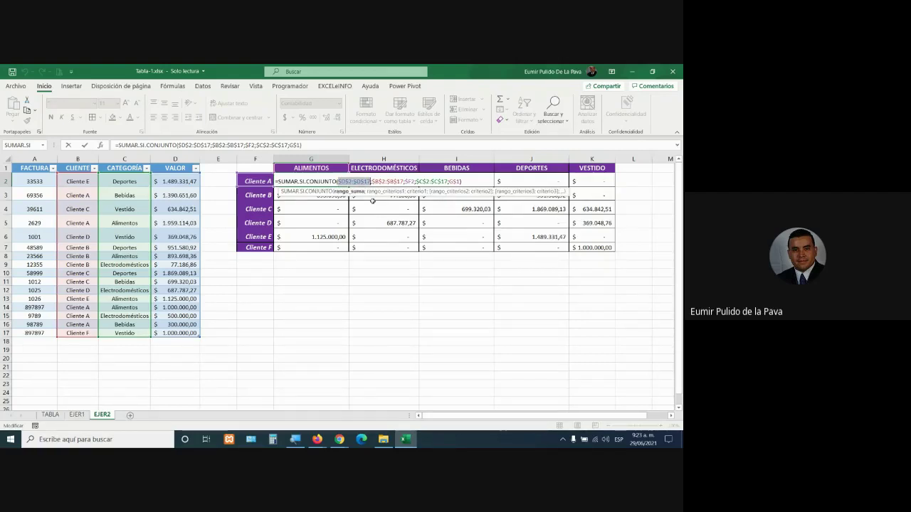
pyautogui.press('Return')
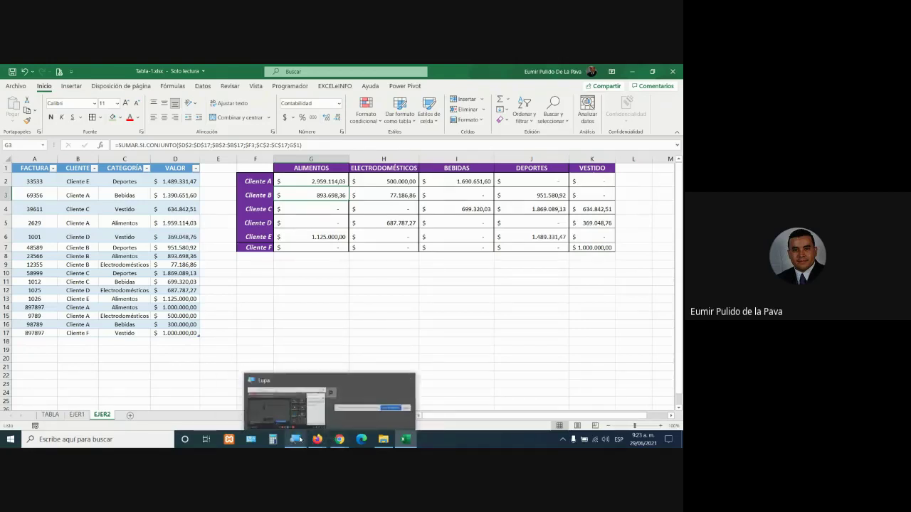
pyautogui.click(300, 440)
pyautogui.click(311, 405)
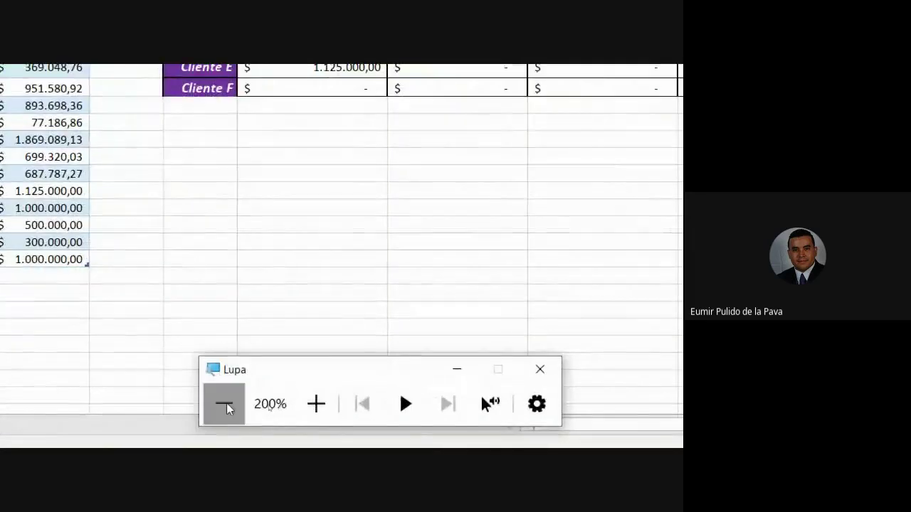
pyautogui.click(224, 407)
pyautogui.moveTo(339, 439)
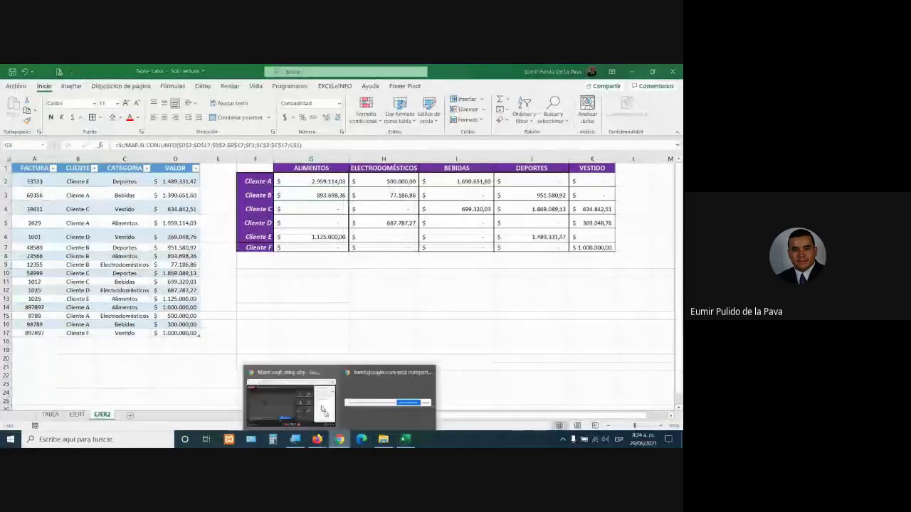
pyautogui.click(323, 411)
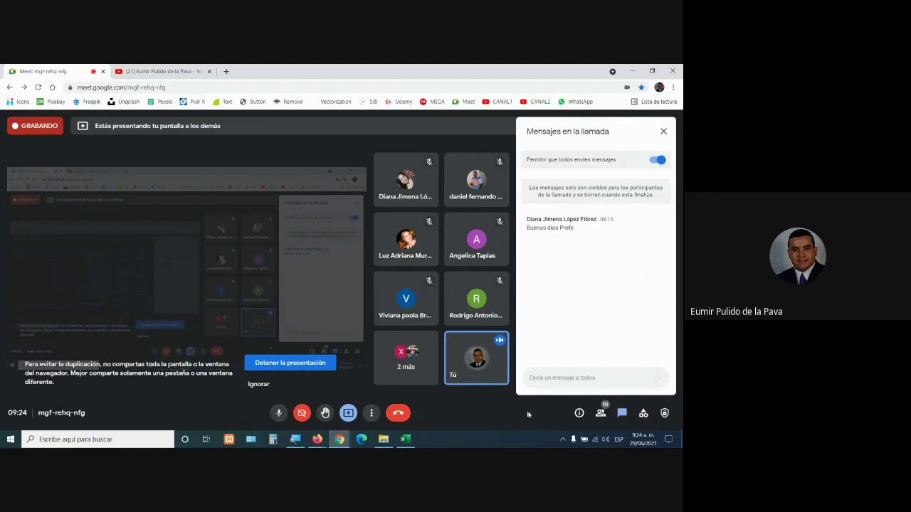
pyautogui.click(405, 439)
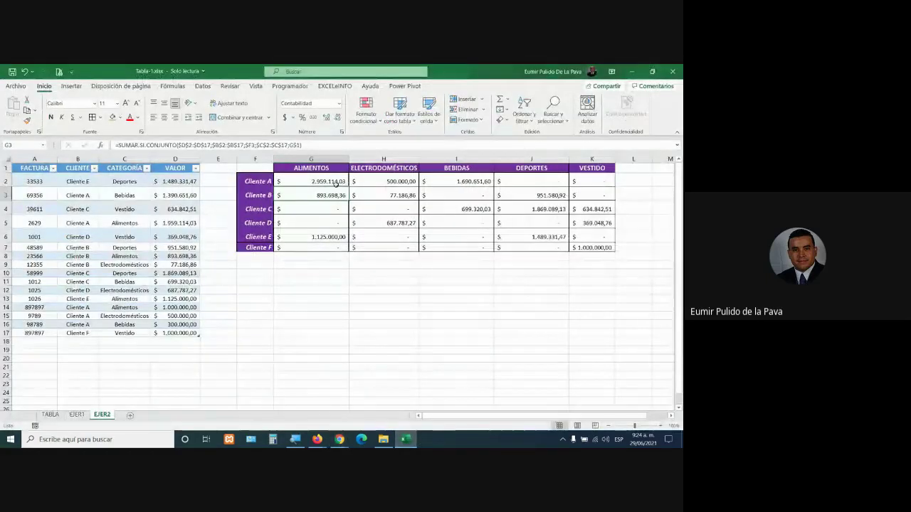
# Enlarge the font of the Cliente A ALIMENTOS total in G2 by two steps
pyautogui.doubleClick(334, 182)
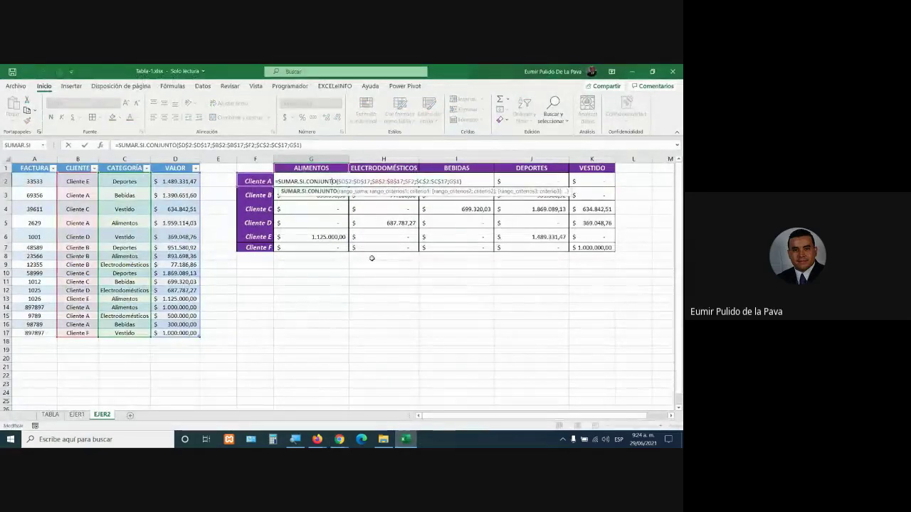
pyautogui.press('Return')
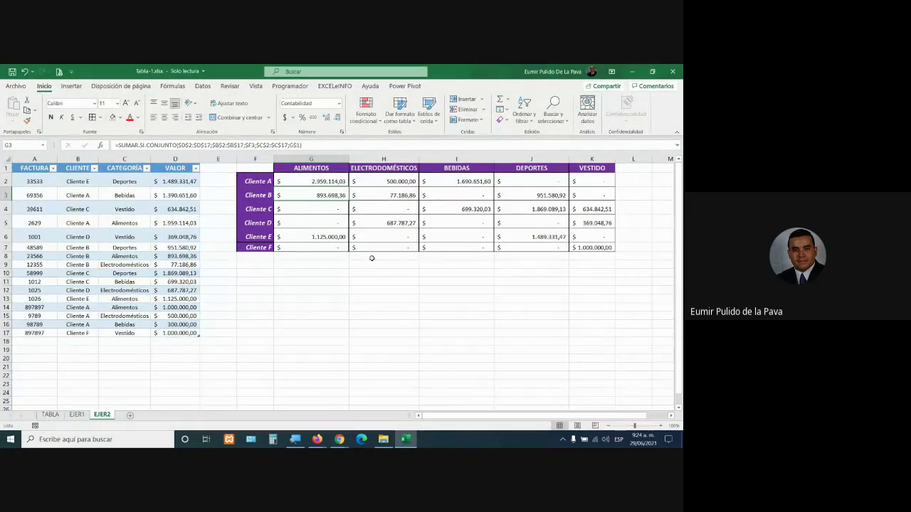
pyautogui.click(316, 178)
pyautogui.click(126, 103)
pyautogui.click(126, 103)
pyautogui.click(126, 103)
pyautogui.click(125, 103)
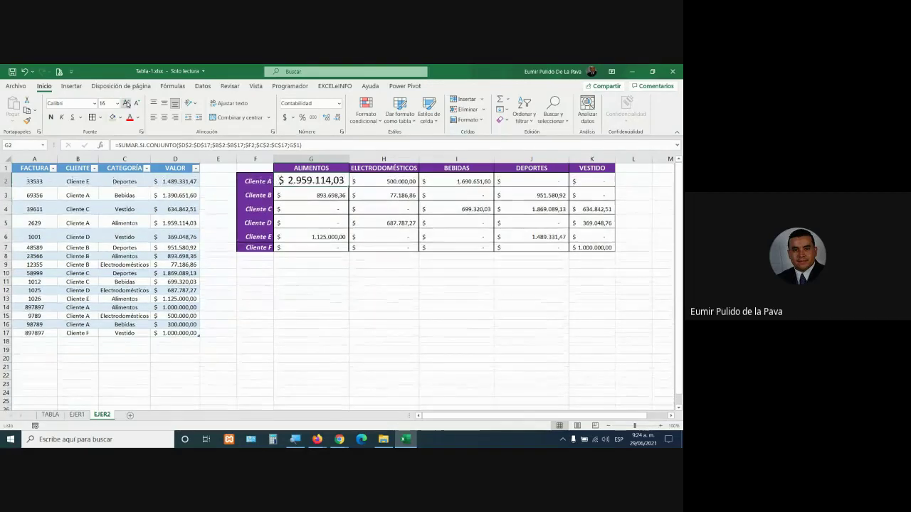
# Magnify the screen to 200% to show G2's SUMAR.SI.CONJUNTO ranges and criteria
pyautogui.doubleClick(334, 181)
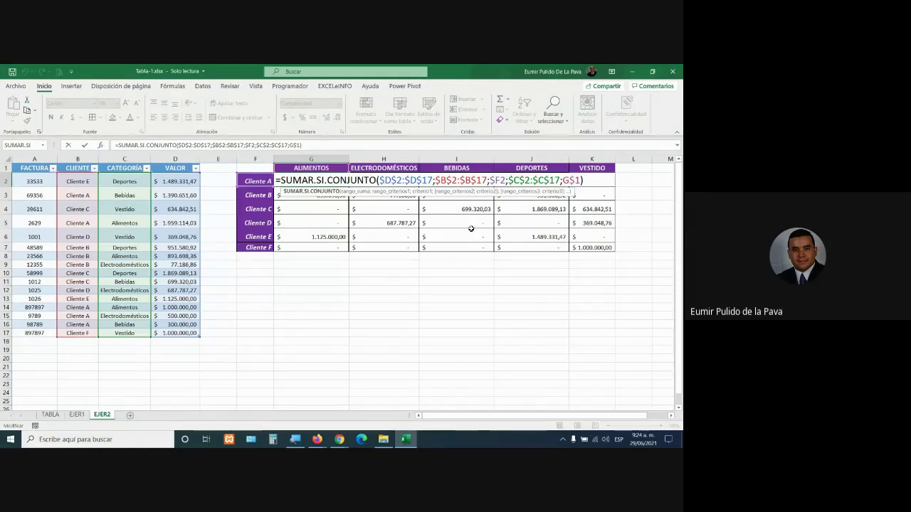
pyautogui.click(295, 439)
pyautogui.click(313, 405)
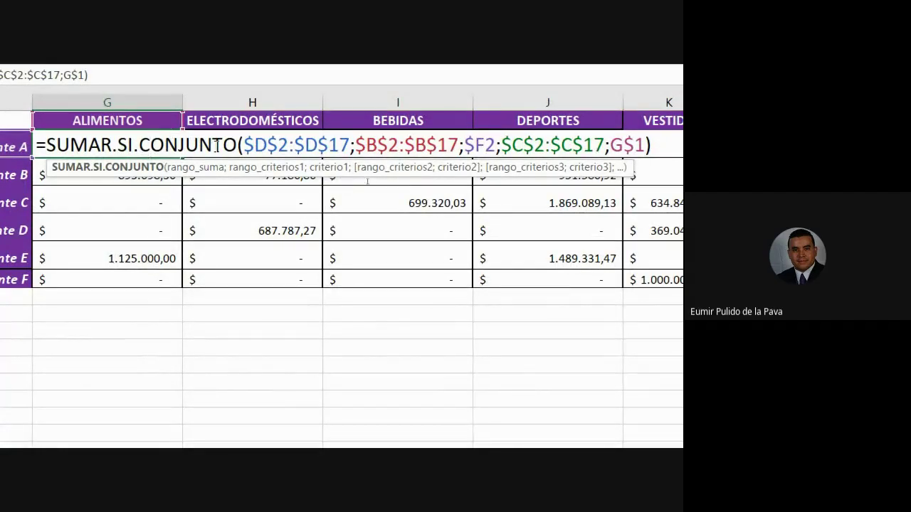
pyautogui.moveTo(244, 146); pyautogui.dragTo(644, 146)
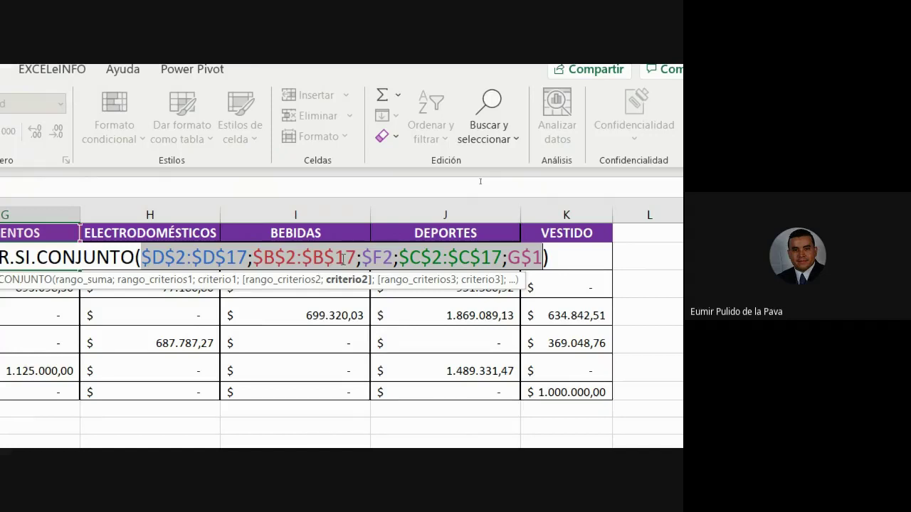
pyautogui.press('Return')
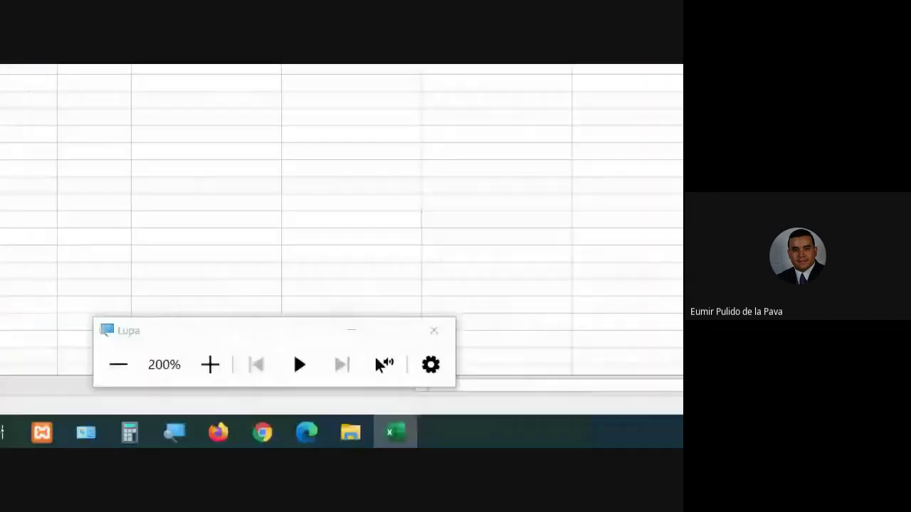
# Return magnification to 100% and bring the Google Meet call to the front
pyautogui.click(118, 365)
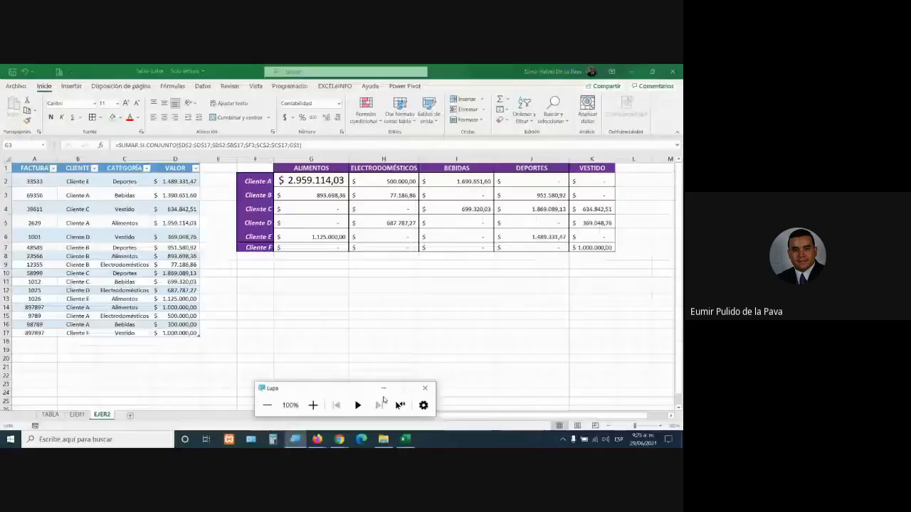
pyautogui.click(384, 389)
pyautogui.click(339, 439)
pyautogui.click(304, 402)
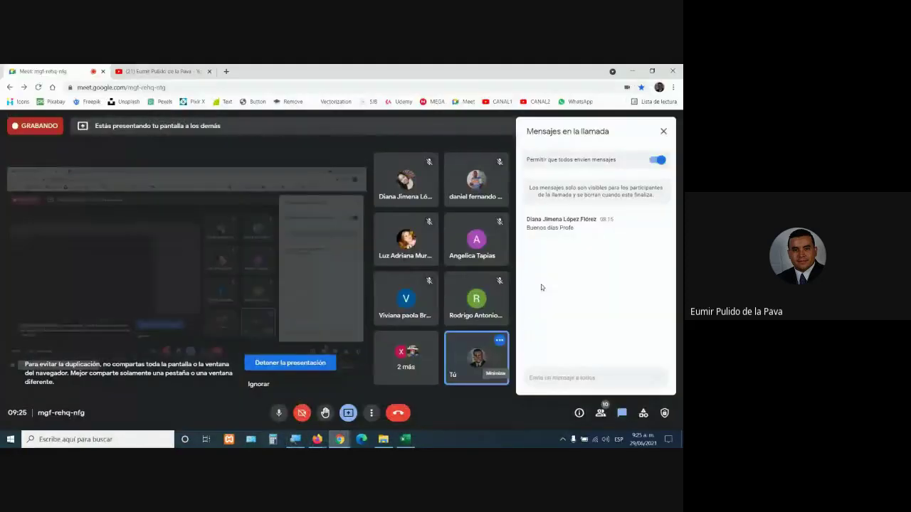
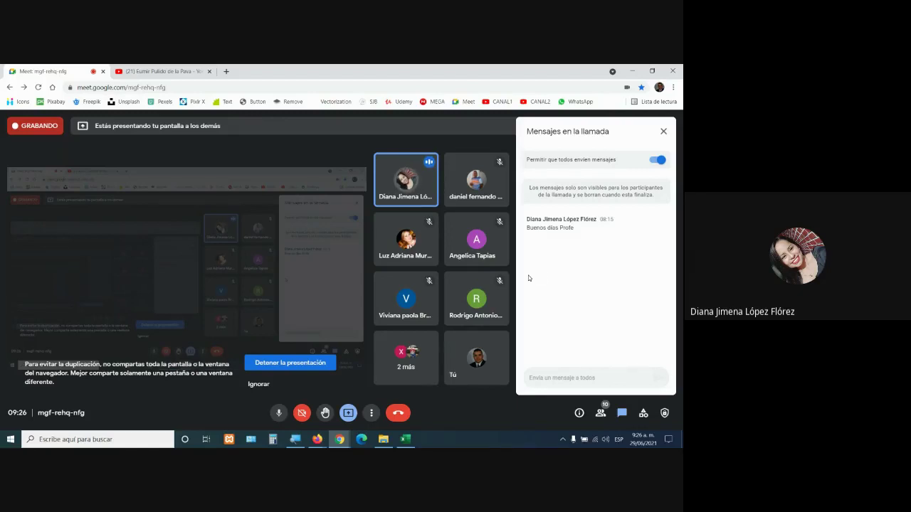
# Enter invoice number 97889 in cell A18 of the Excel table
pyautogui.click(406, 440)
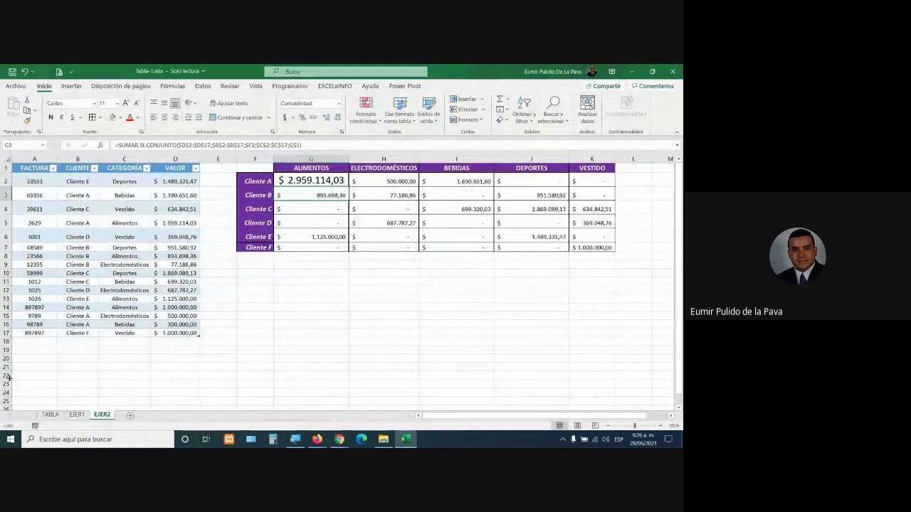
pyautogui.click(34, 342)
pyautogui.write('9')
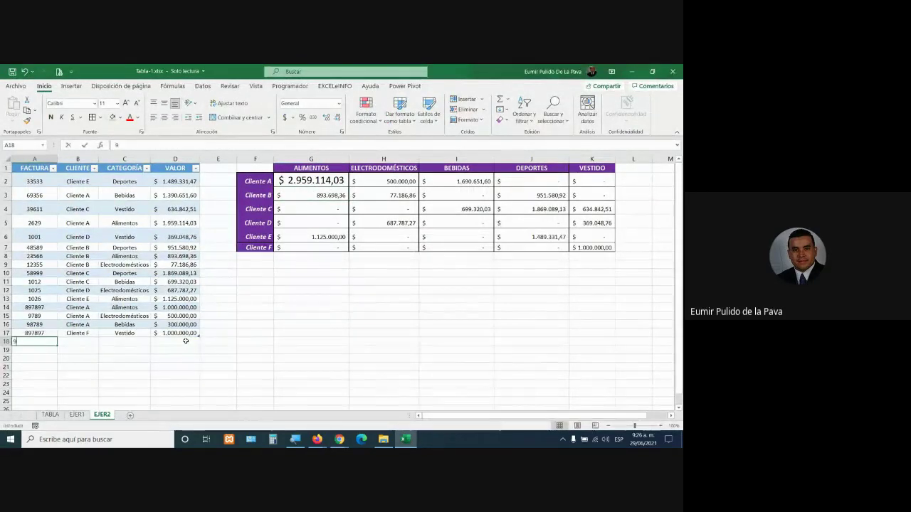
pyautogui.write('7889')
pyautogui.press('Tab')
pyautogui.hotkey('alt', 'Tab')
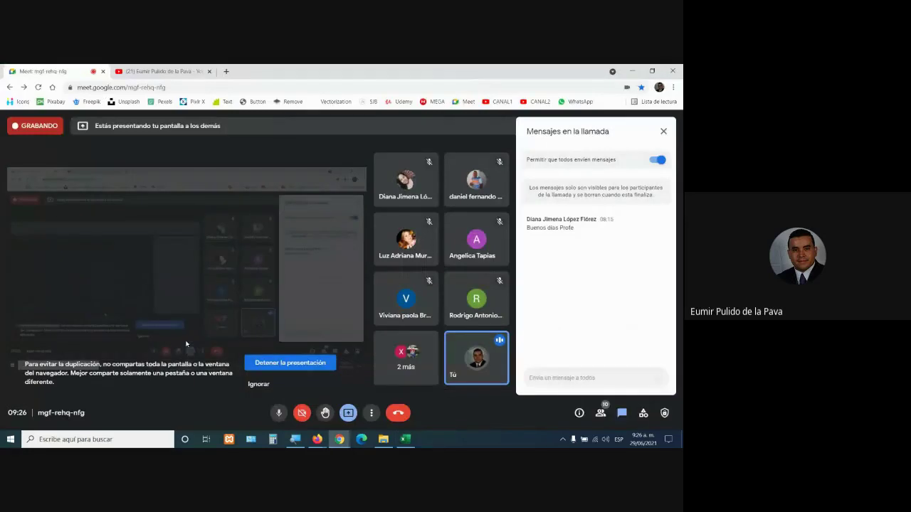
pyautogui.hotkey('alt', 'Tab')
# Complete row 18 with the client's name, category Verduras and value 50000
pyautogui.write('dIAN')
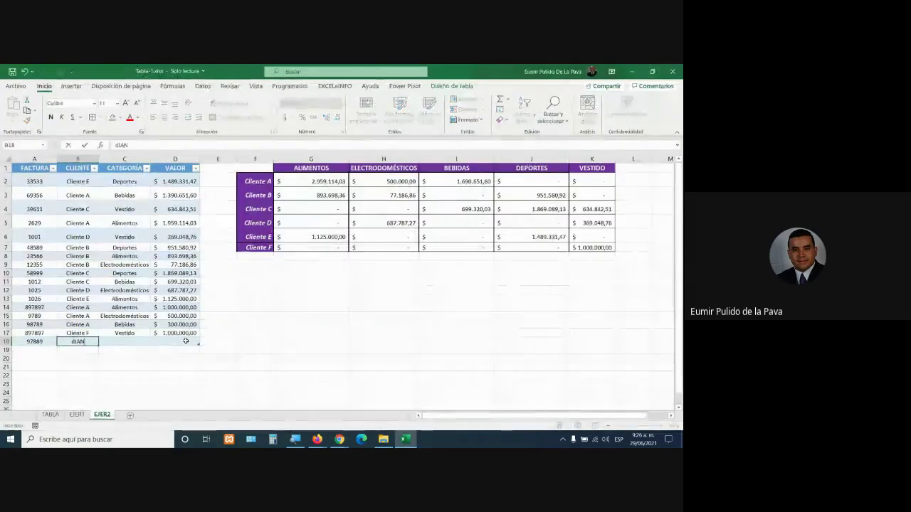
pyautogui.press('BackSpace')
pyautogui.press('BackSpace')
pyautogui.press('BackSpace')
pyautogui.press('BackSpace')
pyautogui.write('Diana Jimena')
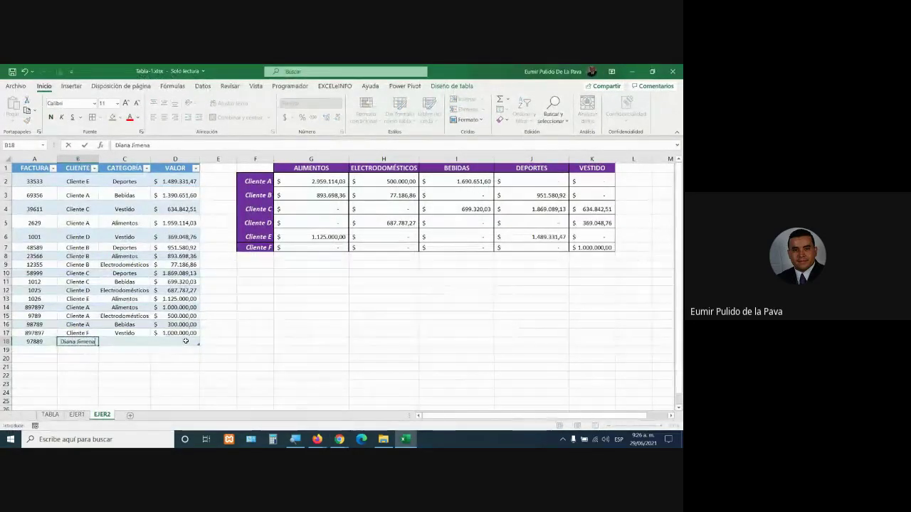
pyautogui.press('Tab')
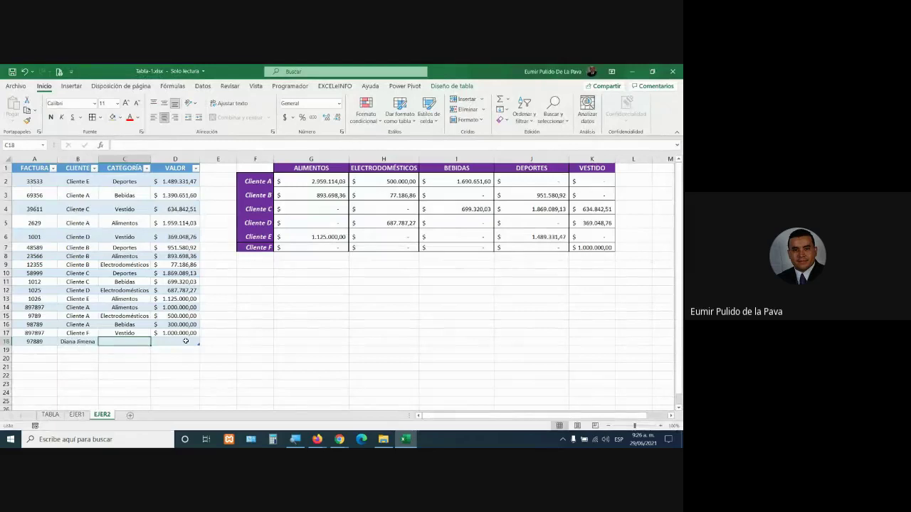
pyautogui.write('Verdura')
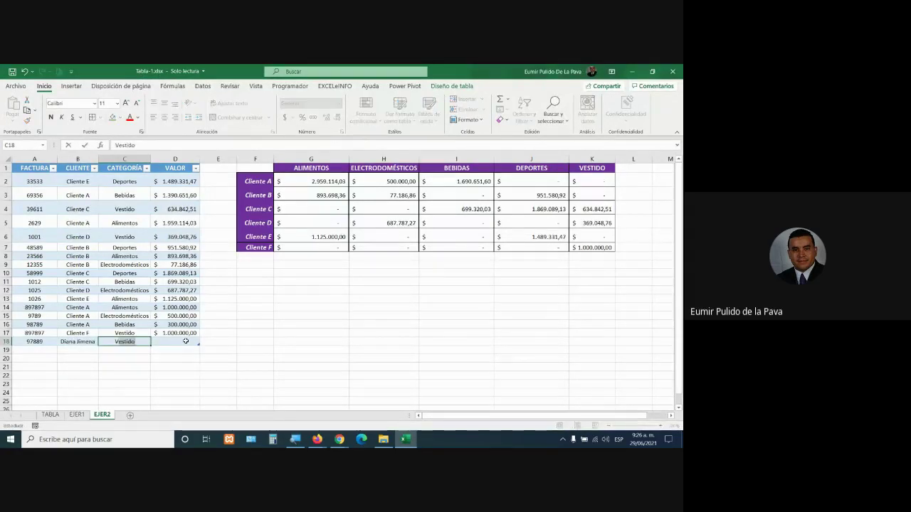
pyautogui.write('s')
pyautogui.press('Tab')
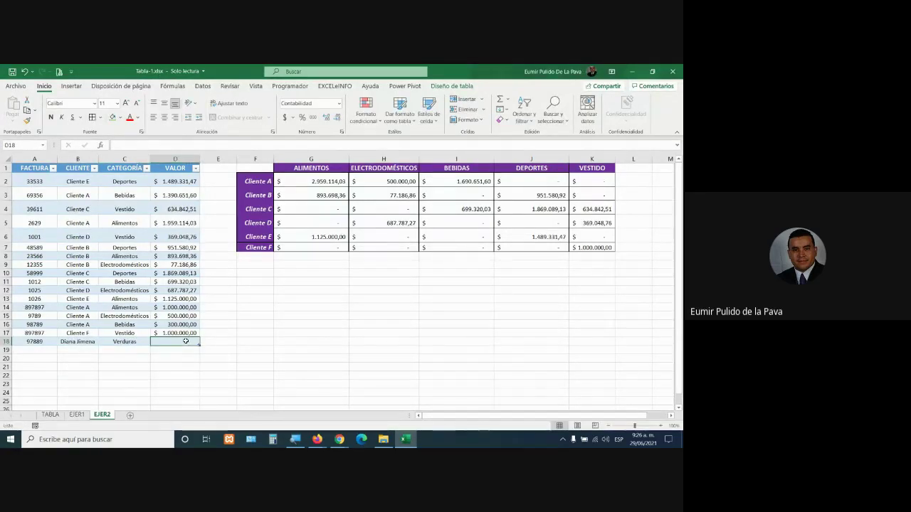
pyautogui.write('50000')
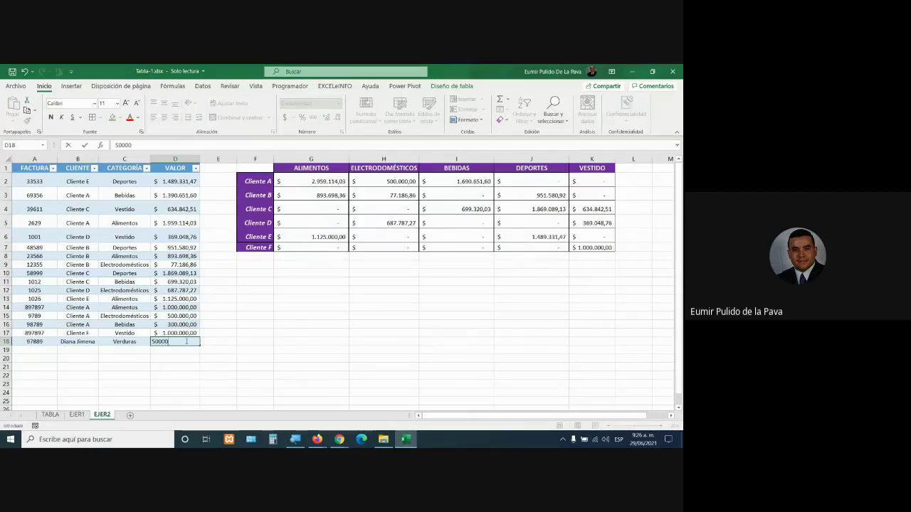
pyautogui.press('Return')
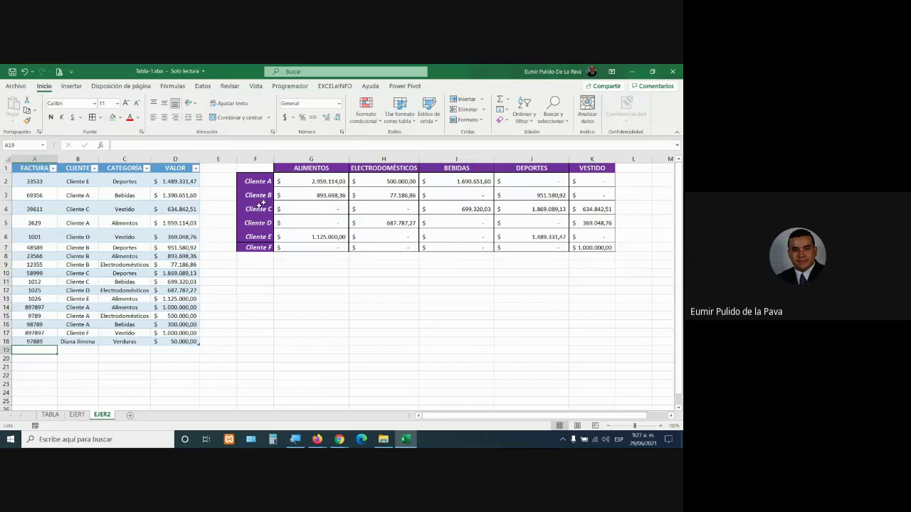
pyautogui.moveTo(258, 164)
pyautogui.mouseDown()
pyautogui.moveTo(341, 171)
pyautogui.moveTo(594, 247)
pyautogui.mouseUp()
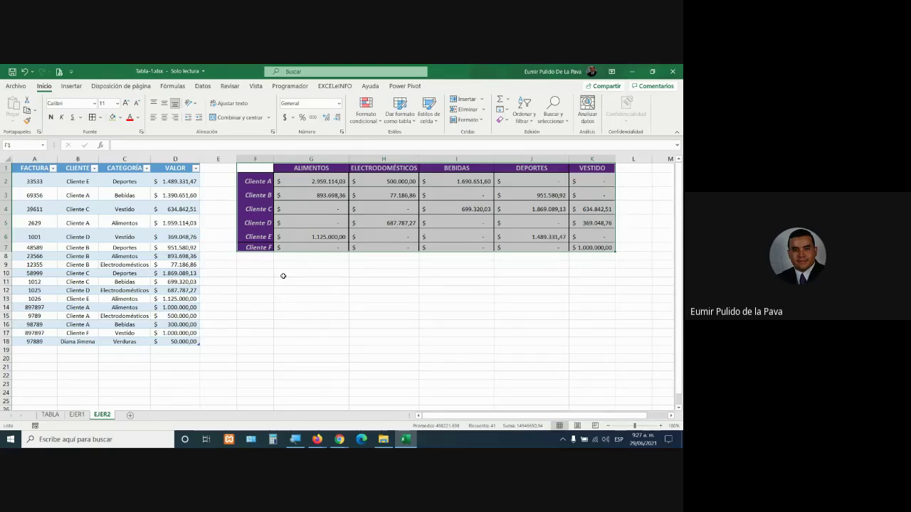
# Add the new client's name in F8 and widen column F to fit it
pyautogui.click(269, 257)
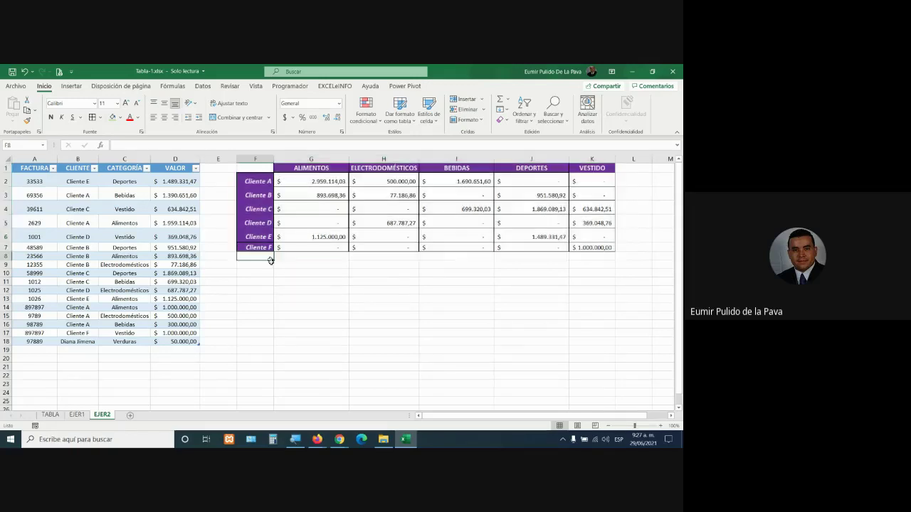
pyautogui.write('Di')
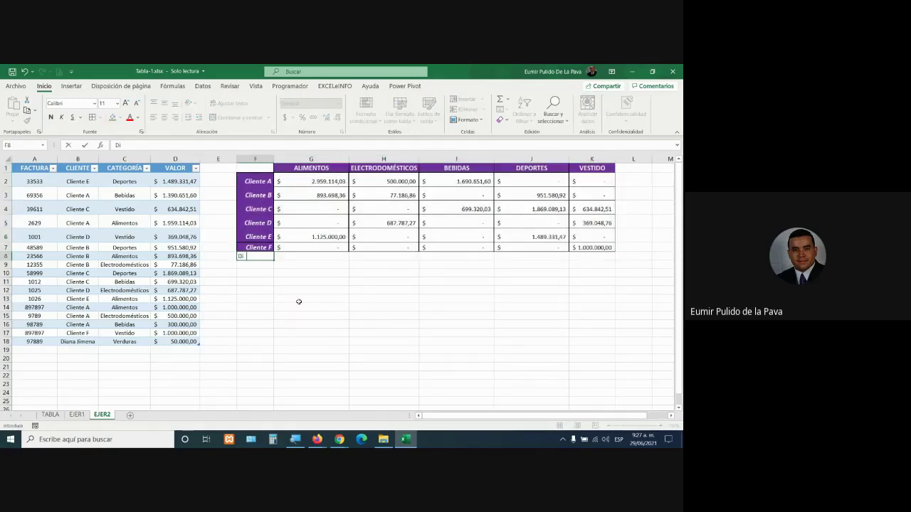
pyautogui.write('ana Jimena')
pyautogui.press('Tab')
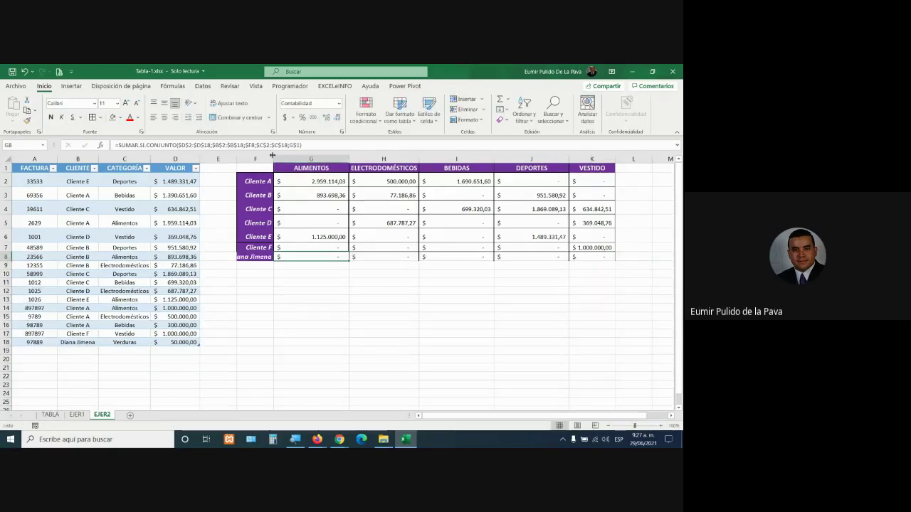
pyautogui.doubleClick(274, 156)
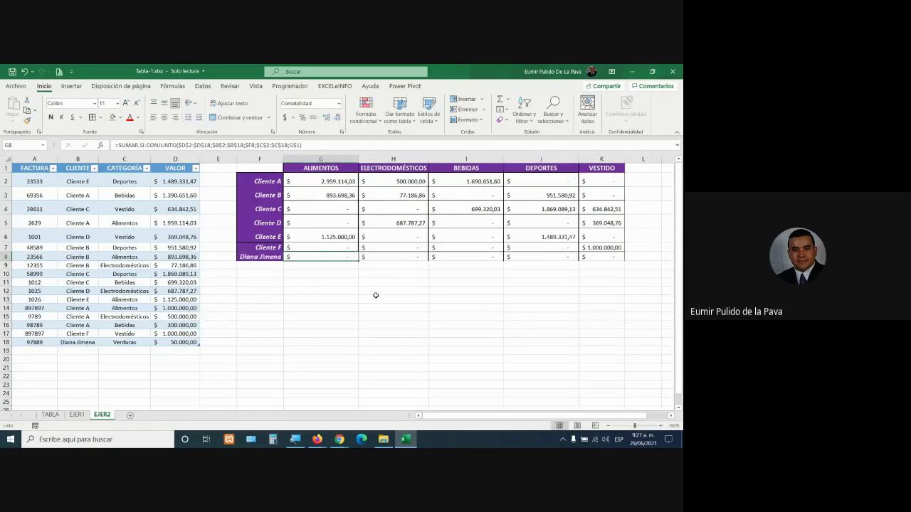
# Add a VERDURAS header in L1 and copy K2's SUMAR.SI.CONJUNTO formula into L2
pyautogui.click(641, 169)
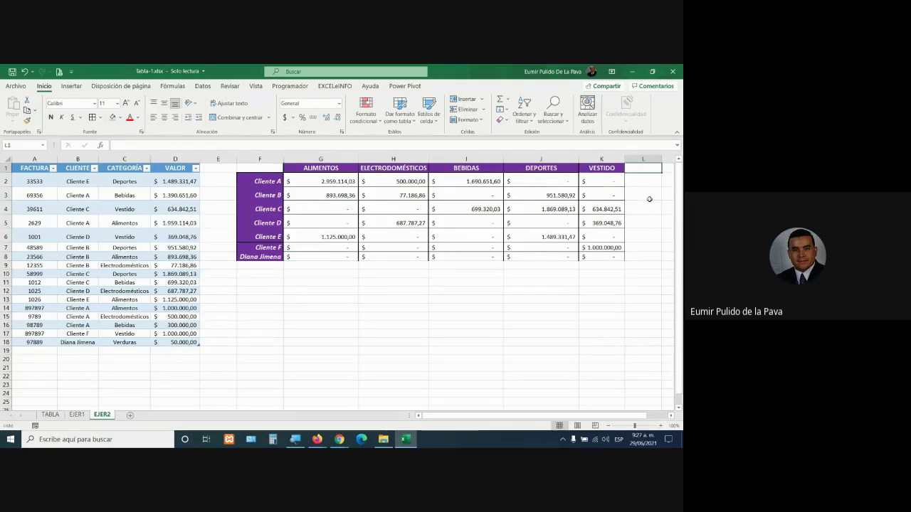
pyautogui.write('VER')
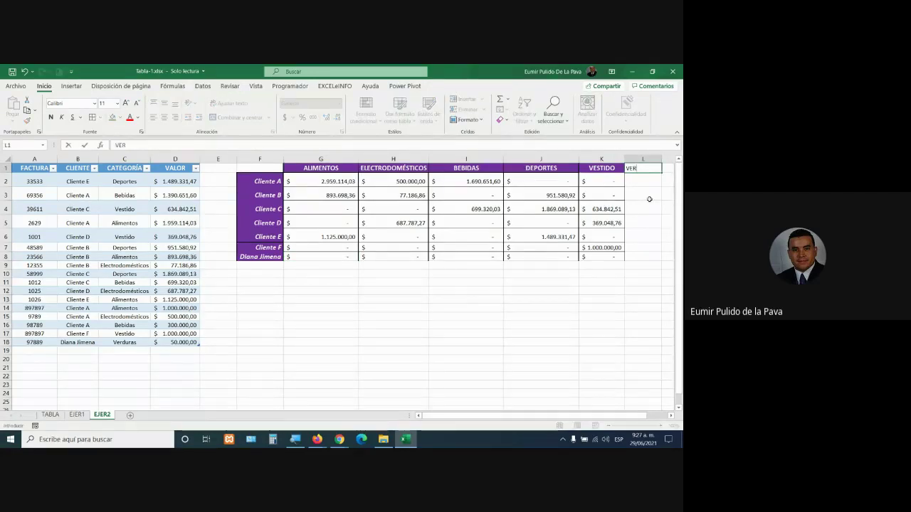
pyautogui.write('DURAS')
pyautogui.press('Return')
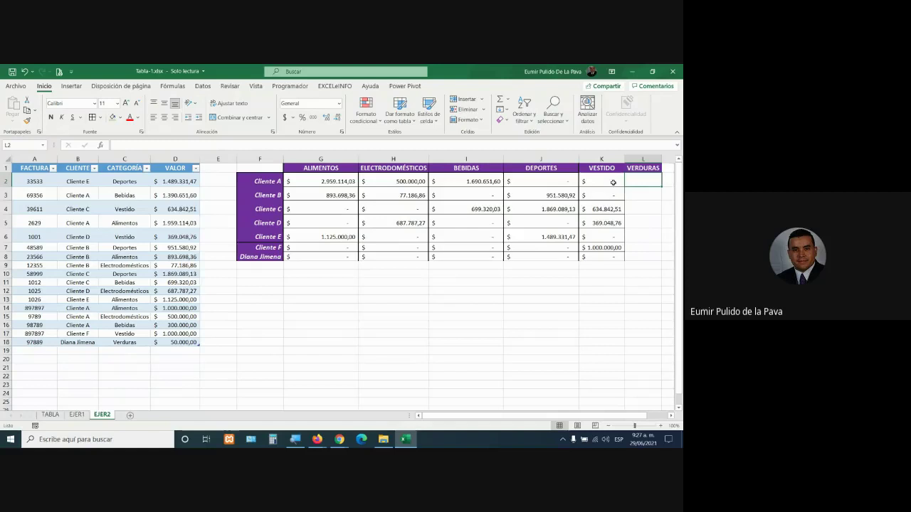
pyautogui.click(615, 183)
pyautogui.moveTo(626, 186); pyautogui.dragTo(660, 259)
pyautogui.click(653, 182)
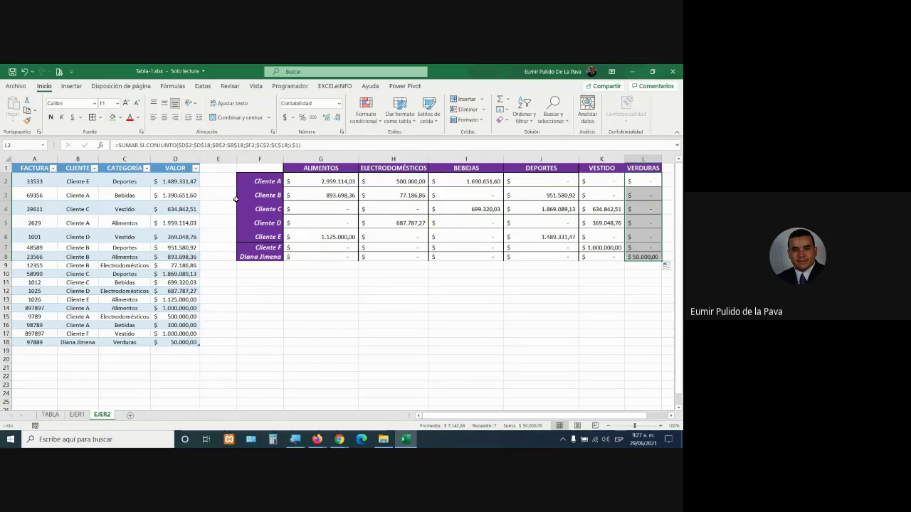
# Auto-fit row heights and column widths of the summary grid F1:L9
pyautogui.moveTo(262, 168); pyautogui.dragTo(655, 266)
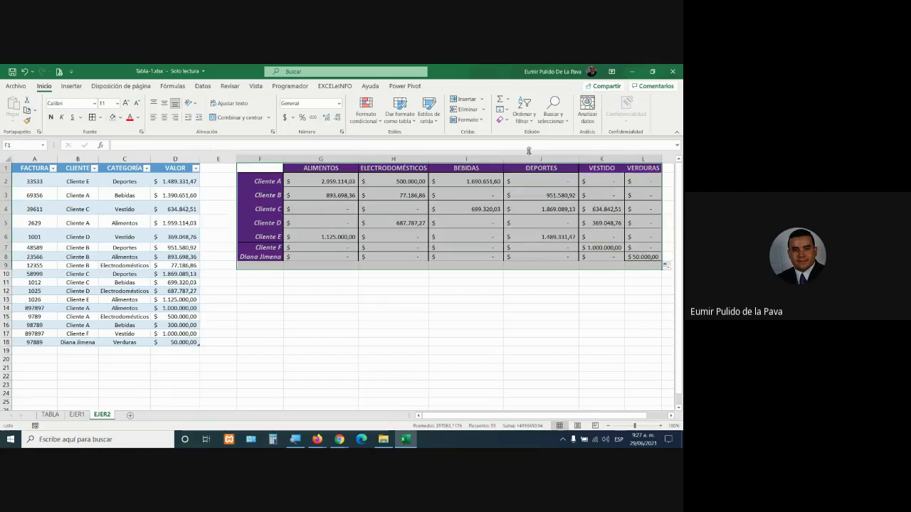
pyautogui.click(470, 120)
pyautogui.click(487, 159)
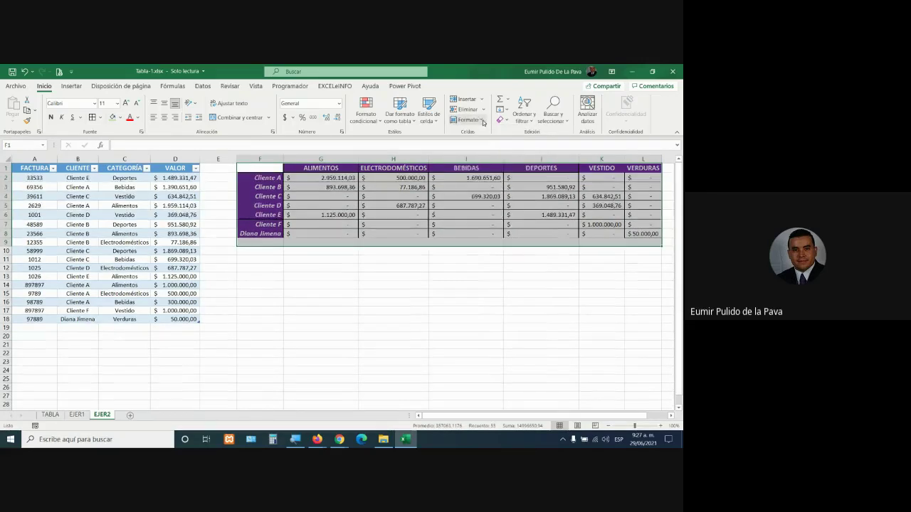
pyautogui.click(470, 120)
pyautogui.click(486, 186)
pyautogui.click(432, 271)
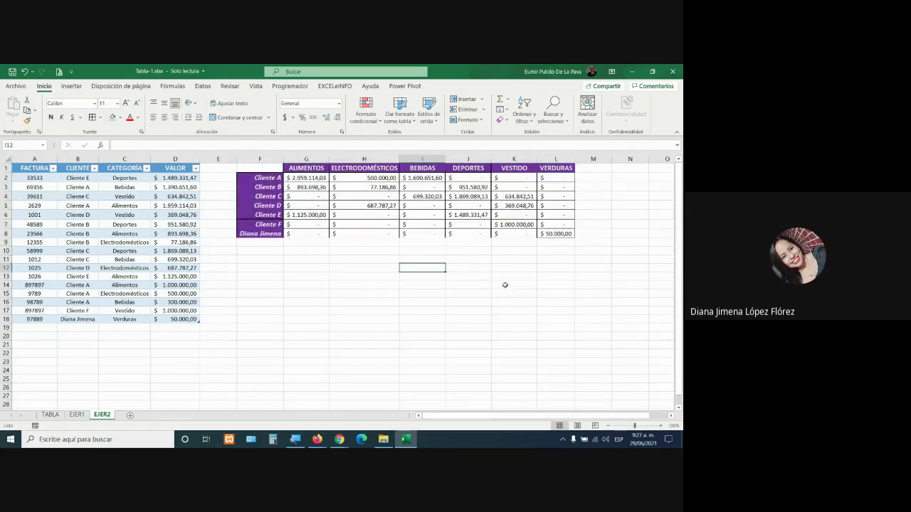
# Fill K2's formula down the VERDURAS column L
pyautogui.click(525, 178)
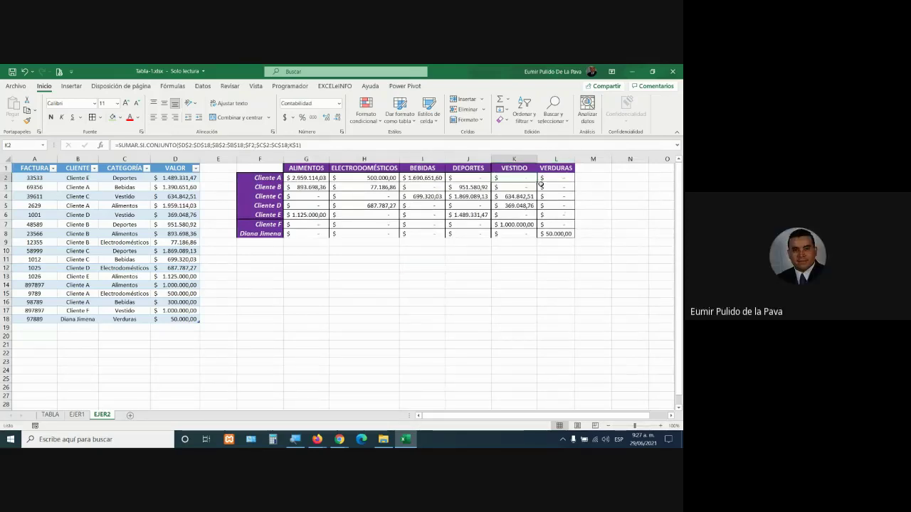
pyautogui.moveTo(537, 182); pyautogui.dragTo(575, 238)
pyautogui.click(573, 182)
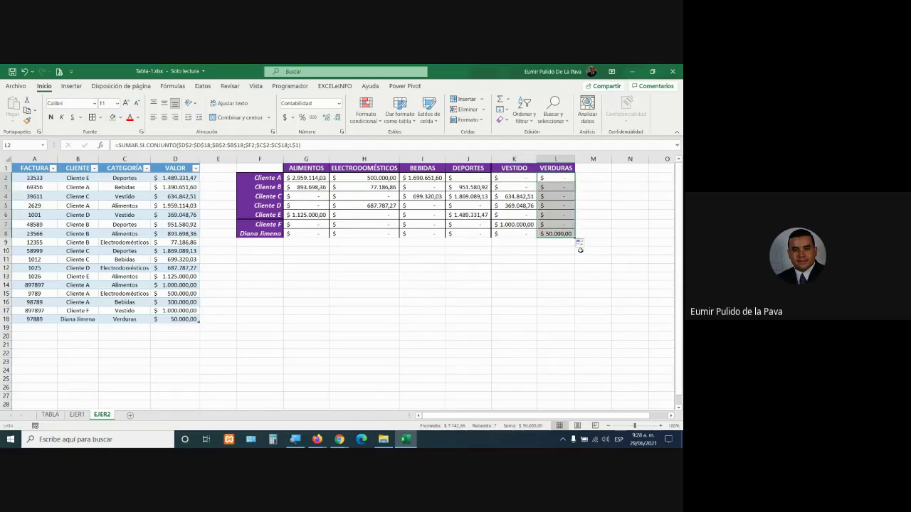
# Copy the G7:L7 formulas down into row 8, then return to the Google Meet call
pyautogui.click(306, 236)
pyautogui.moveTo(306, 225); pyautogui.dragTo(570, 239)
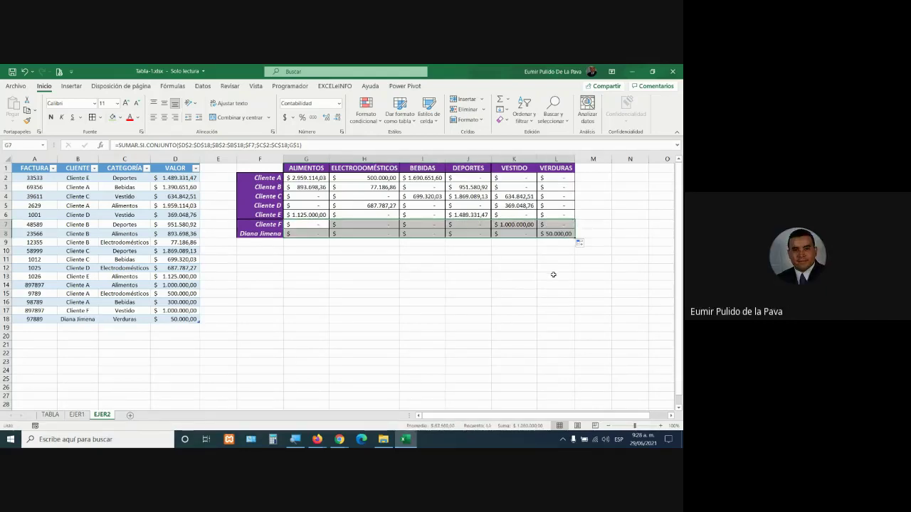
pyautogui.click(487, 261)
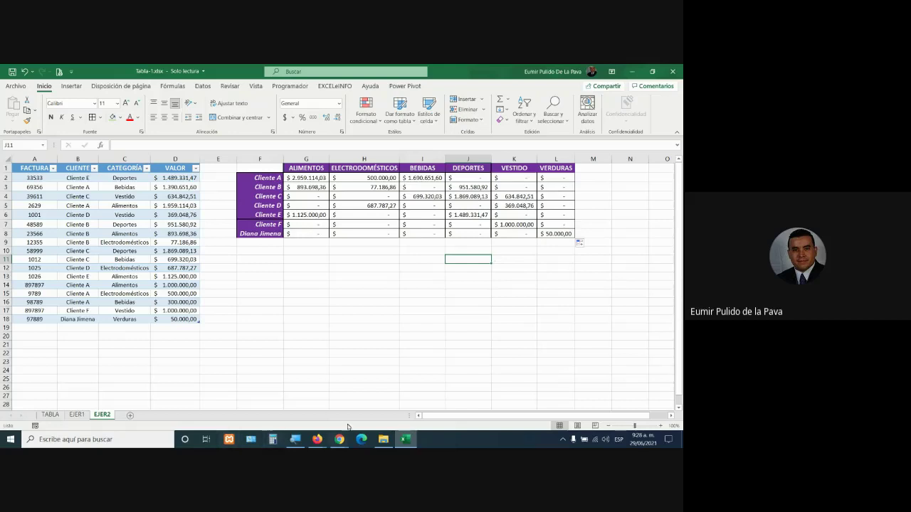
pyautogui.moveTo(340, 440)
pyautogui.click(310, 390)
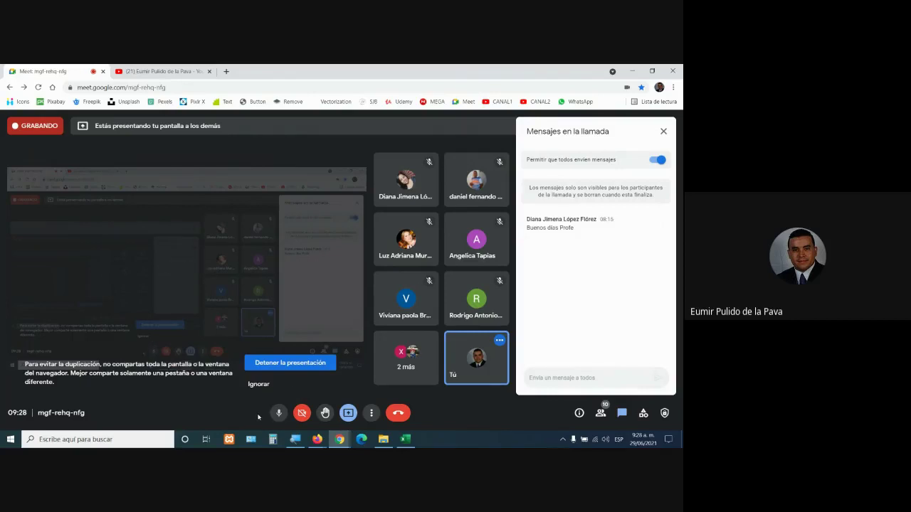
# Bring up the PDF class guide and scroll to the Proteger Celdas section
pyautogui.moveTo(316, 440)
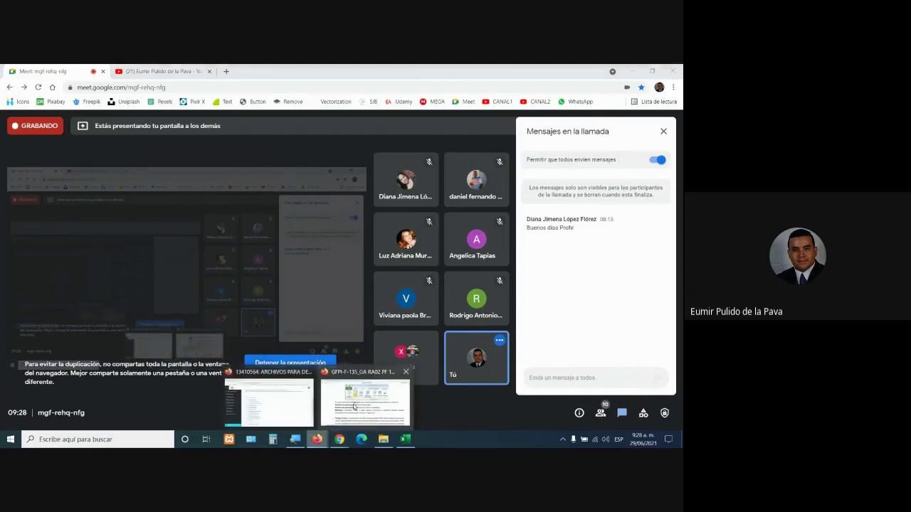
pyautogui.click(354, 405)
pyautogui.scroll(-3, 433, 283)
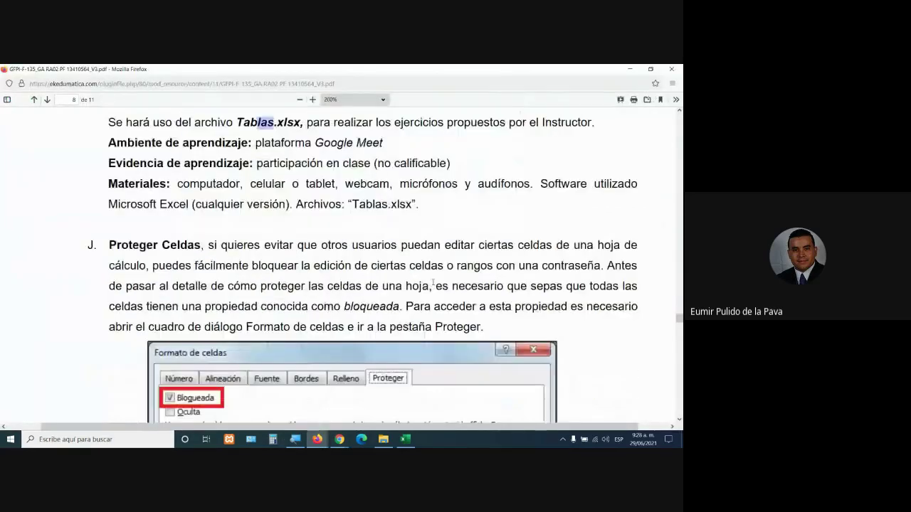
pyautogui.scroll(-2, 433, 282)
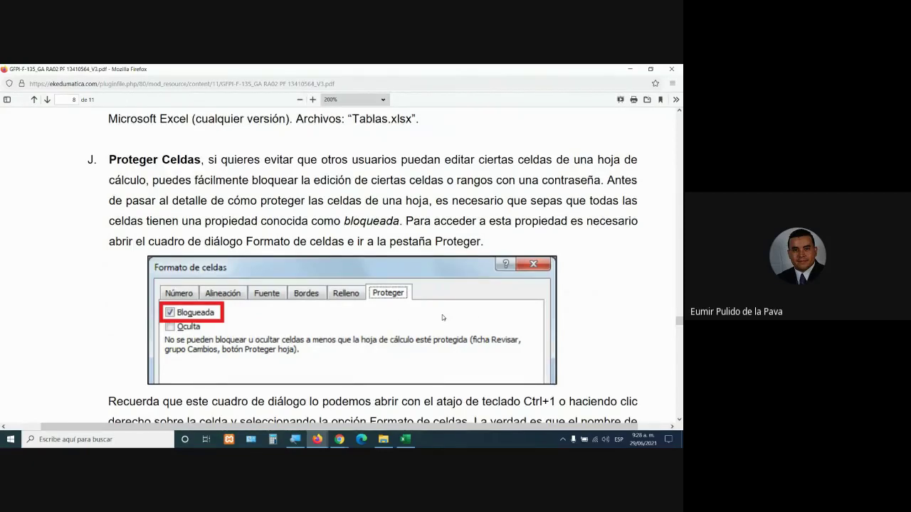
pyautogui.scroll(-15, 442, 314)
pyautogui.scroll(15, 442, 359)
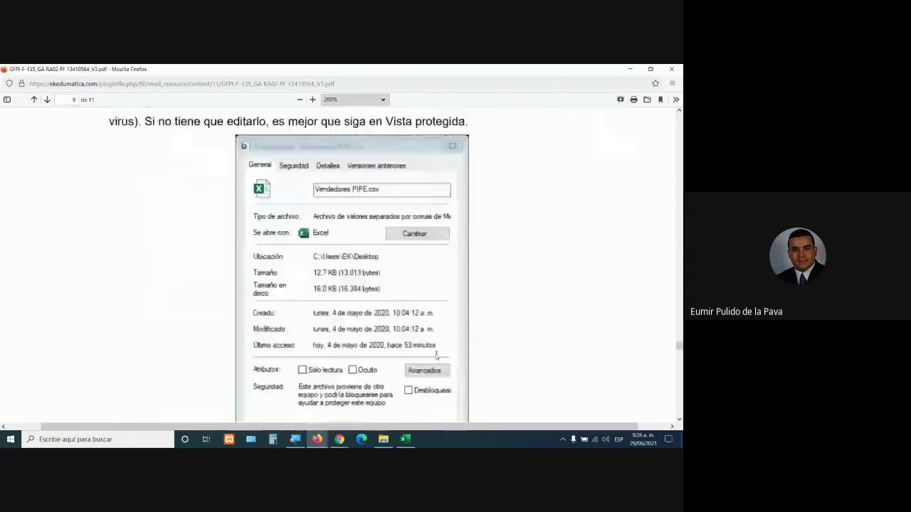
pyautogui.scroll(2, 436, 354)
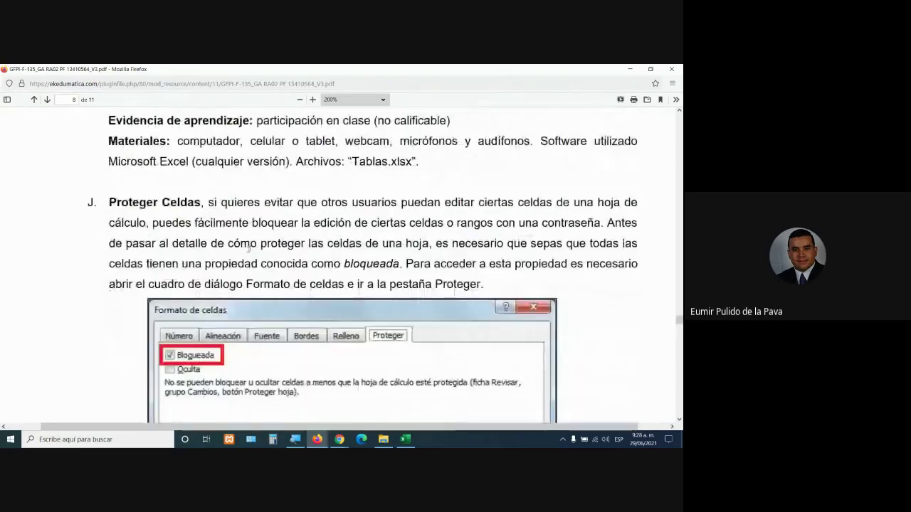
# Highlight the Proteger Celdas heading and the sentences on cell locking and the Bloqueada property
pyautogui.moveTo(111, 202); pyautogui.dragTo(212, 202)
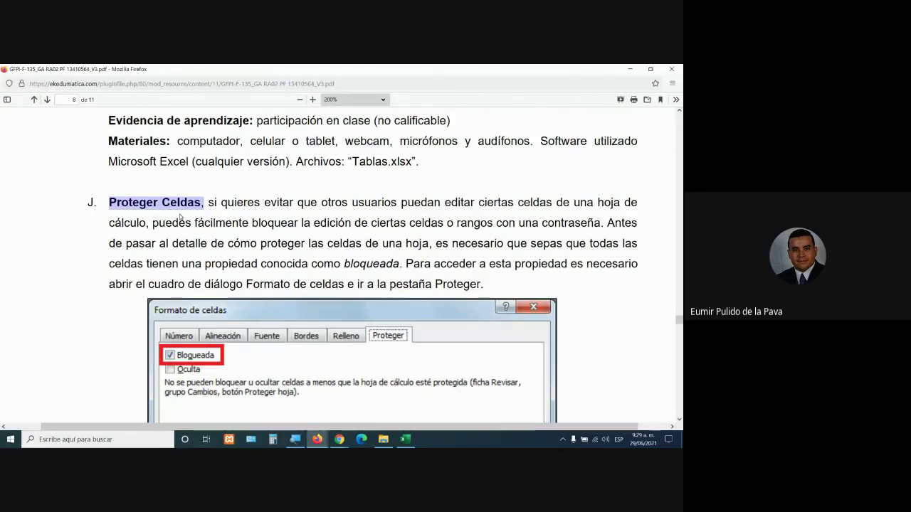
pyautogui.moveTo(214, 203); pyautogui.dragTo(278, 204)
pyautogui.moveTo(400, 201); pyautogui.dragTo(595, 227)
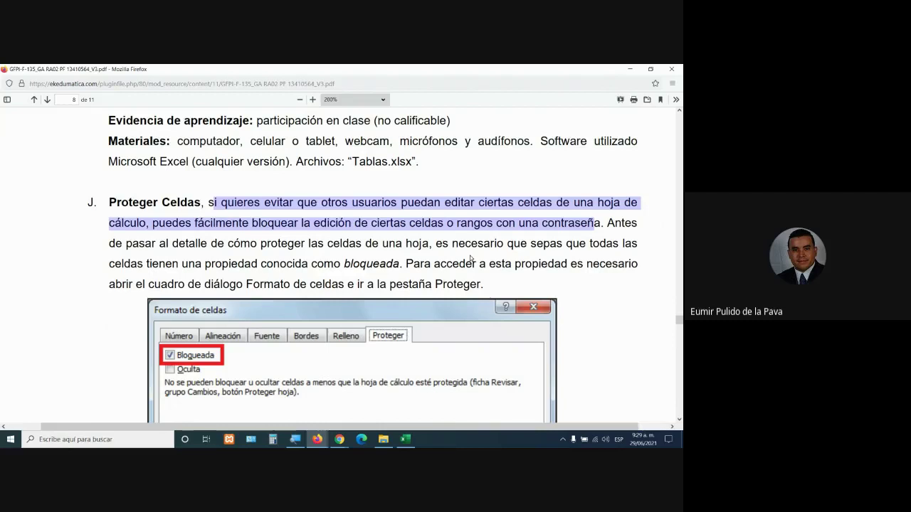
pyautogui.moveTo(508, 243); pyautogui.dragTo(375, 266)
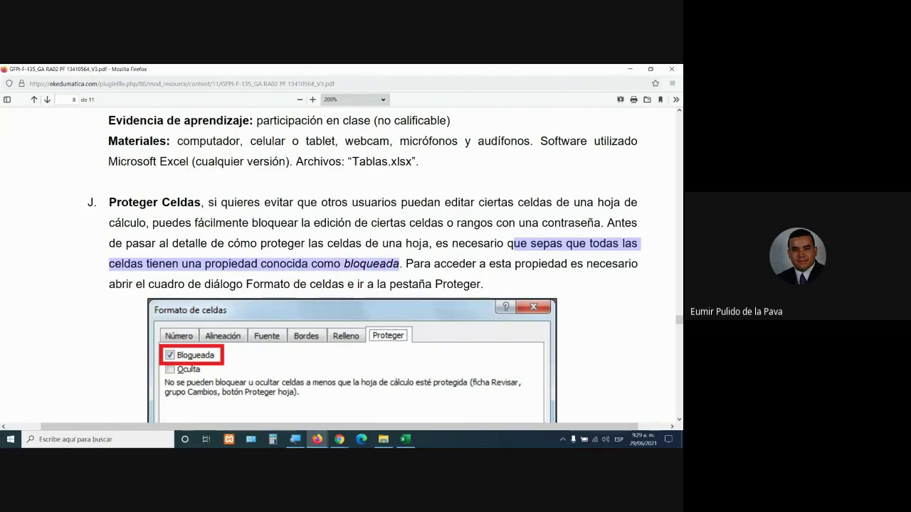
pyautogui.moveTo(435, 243); pyautogui.dragTo(401, 265)
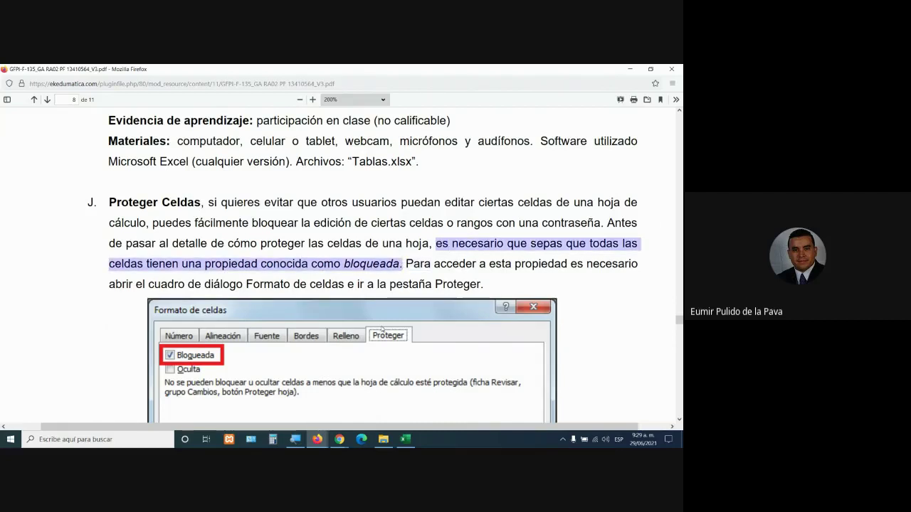
# Scroll further through the guide, then go back to the Excel EJER2 sheet
pyautogui.scroll(-3, 382, 329)
pyautogui.scroll(-2, 382, 329)
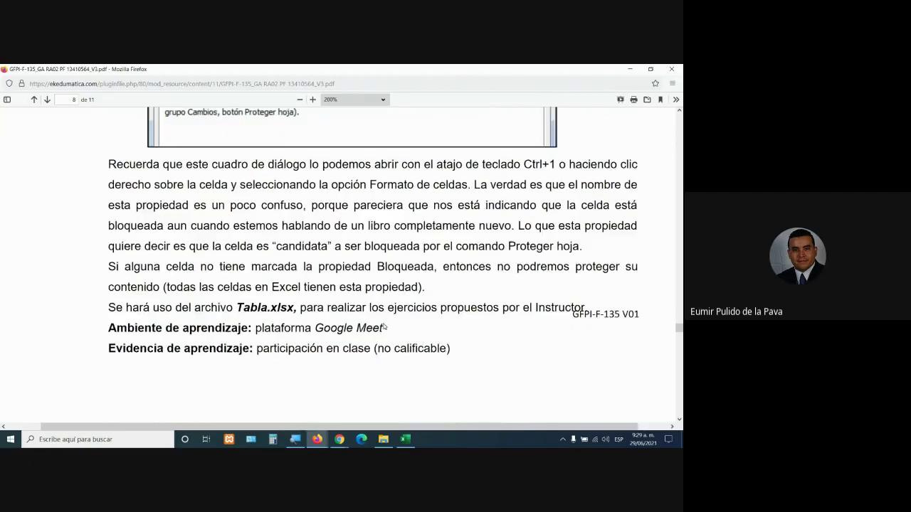
pyautogui.moveTo(258, 288); pyautogui.dragTo(283, 289)
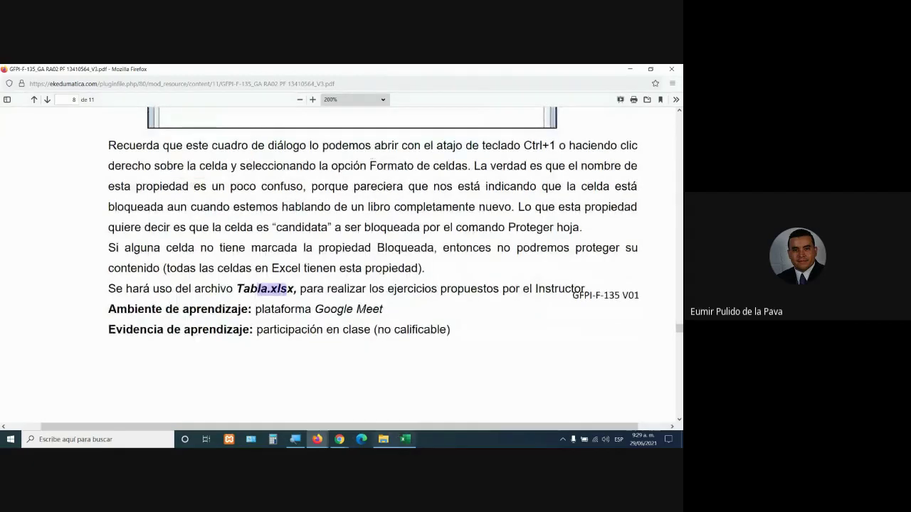
pyautogui.click(405, 439)
pyautogui.click(423, 300)
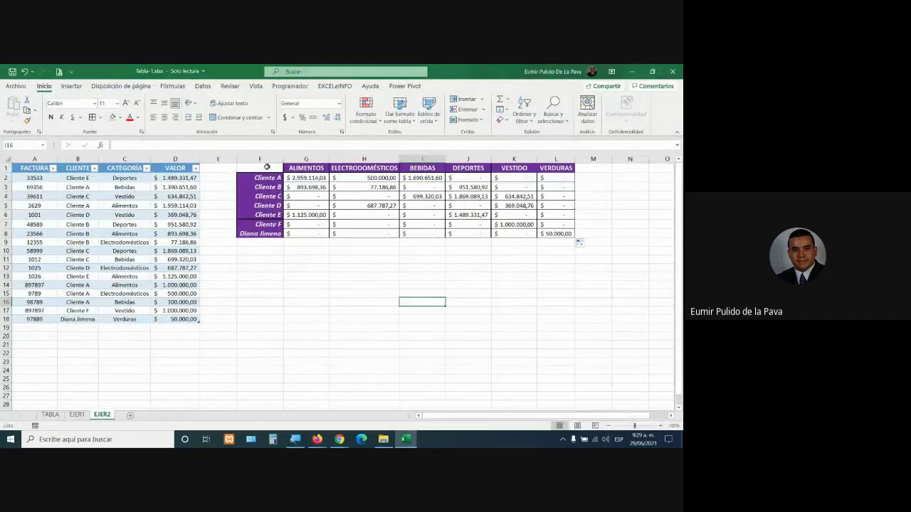
# Inspect G2's SUMAR.SI.CONJUNTO formula with the screen magnified to 200%
pyautogui.moveTo(260, 166); pyautogui.dragTo(547, 232)
pyautogui.click(382, 204)
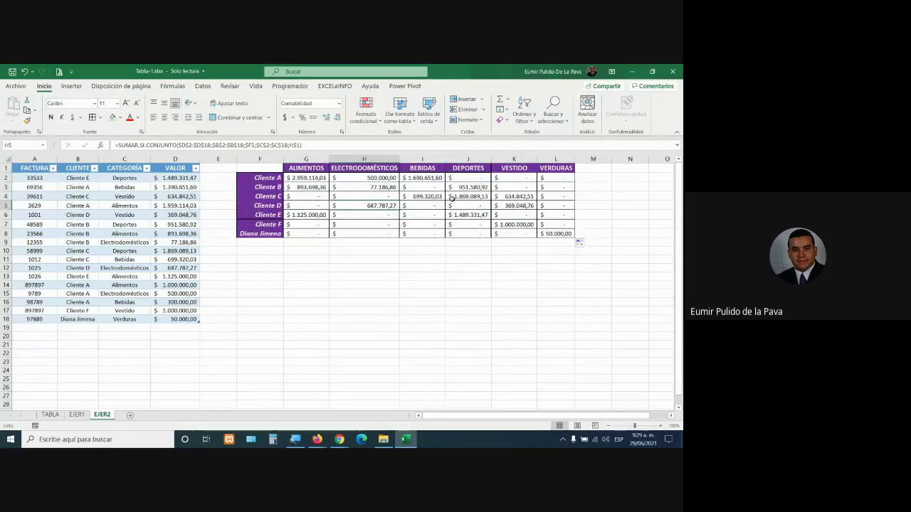
pyautogui.doubleClick(326, 178)
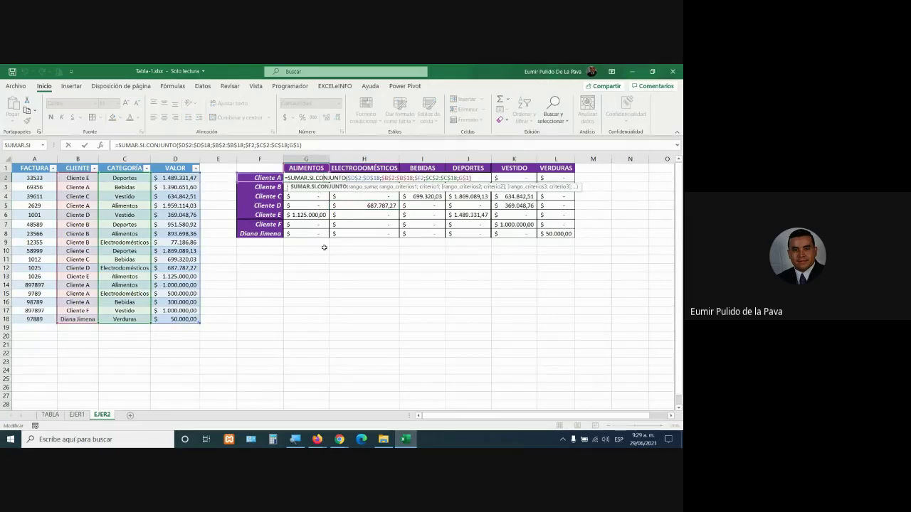
pyautogui.click(296, 440)
pyautogui.click(313, 404)
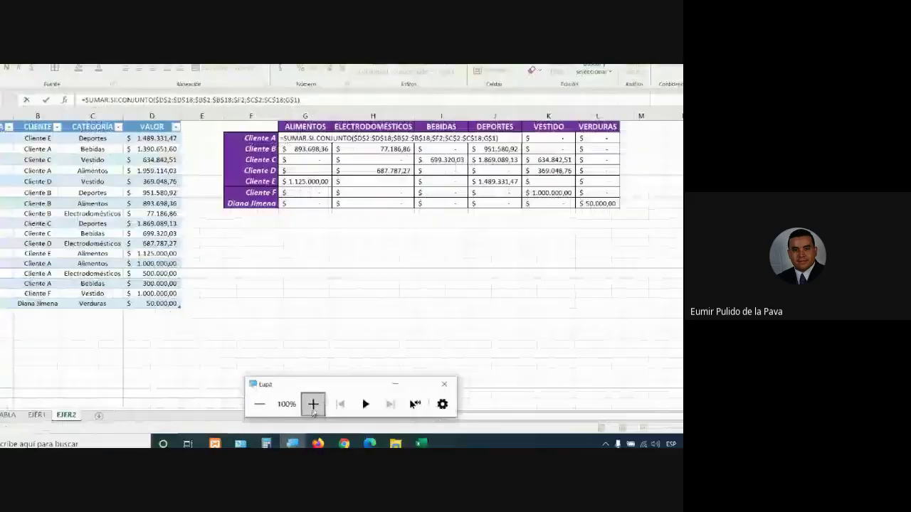
pyautogui.click(429, 381)
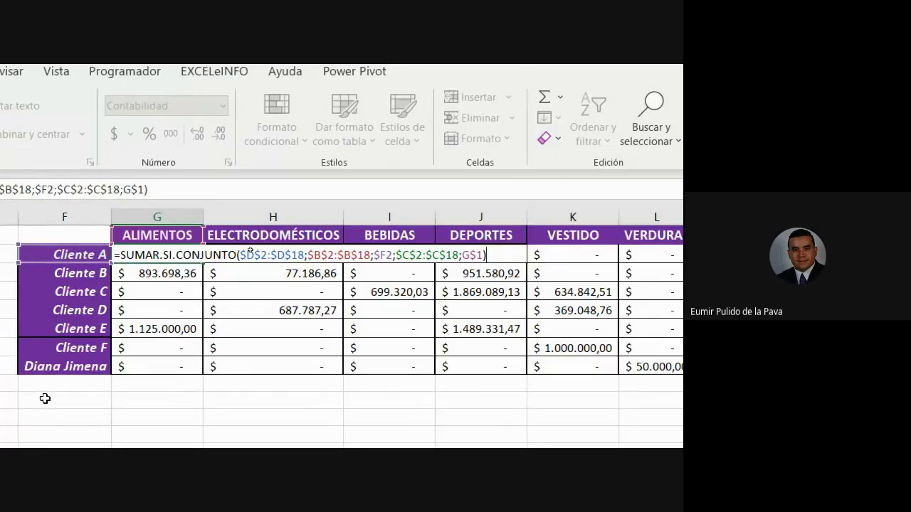
pyautogui.press('Return')
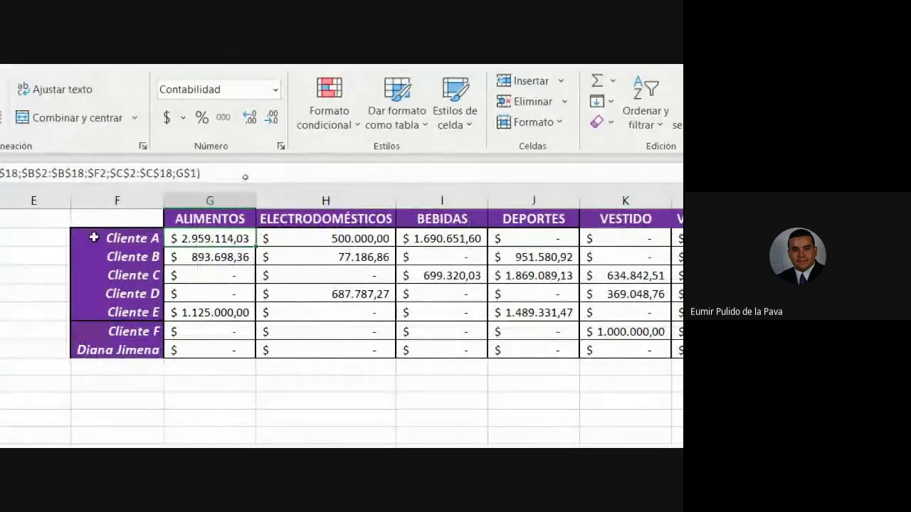
# Delete the Cliente A ALIMENTOS total in G2
pyautogui.doubleClick(362, 240)
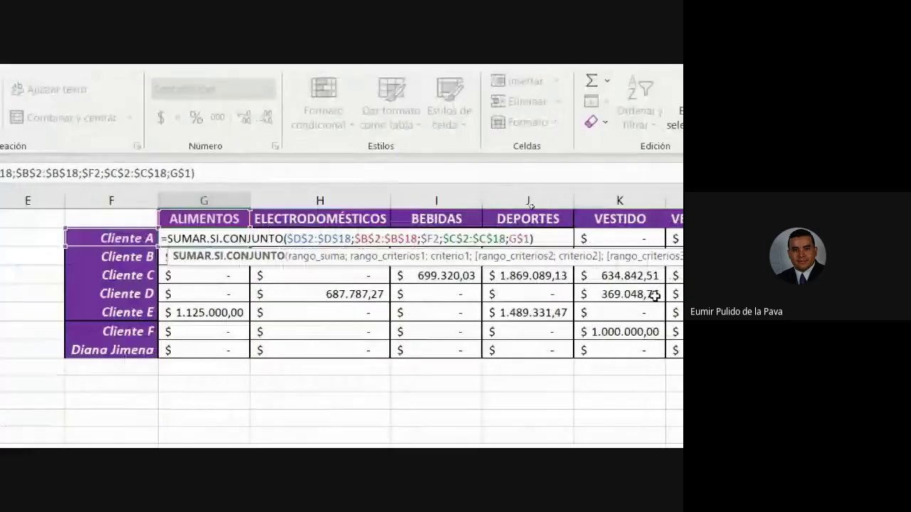
pyautogui.press('Escape')
pyautogui.press('Delete')
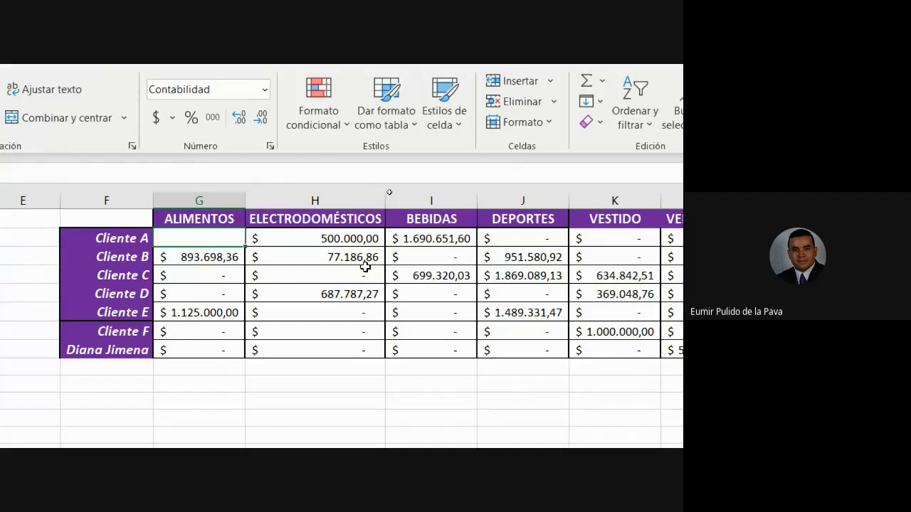
# Fill the grid's category headers and client names yellow
pyautogui.click(184, 220)
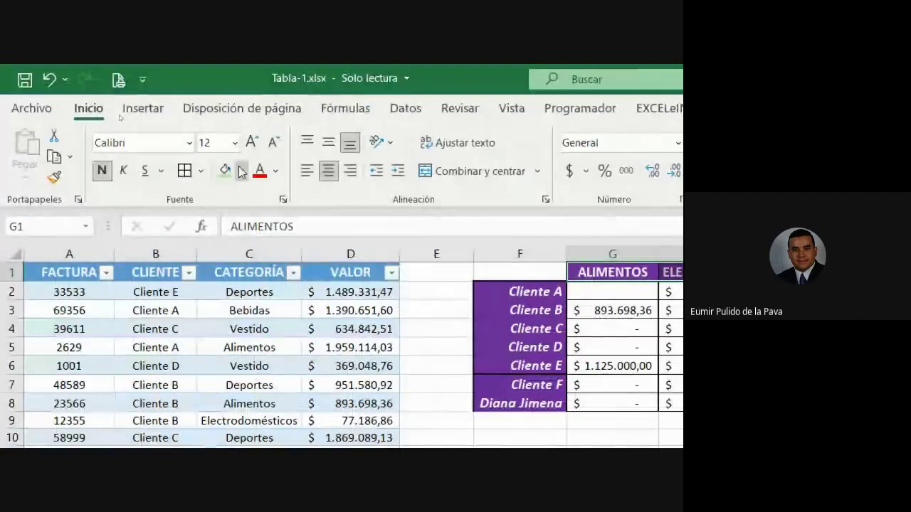
pyautogui.click(178, 118)
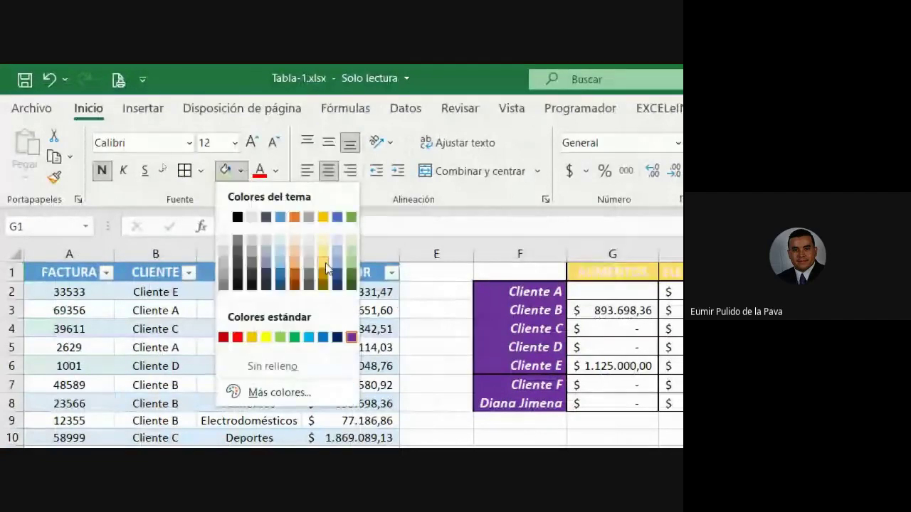
pyautogui.click(326, 269)
pyautogui.moveTo(520, 291); pyautogui.dragTo(547, 396)
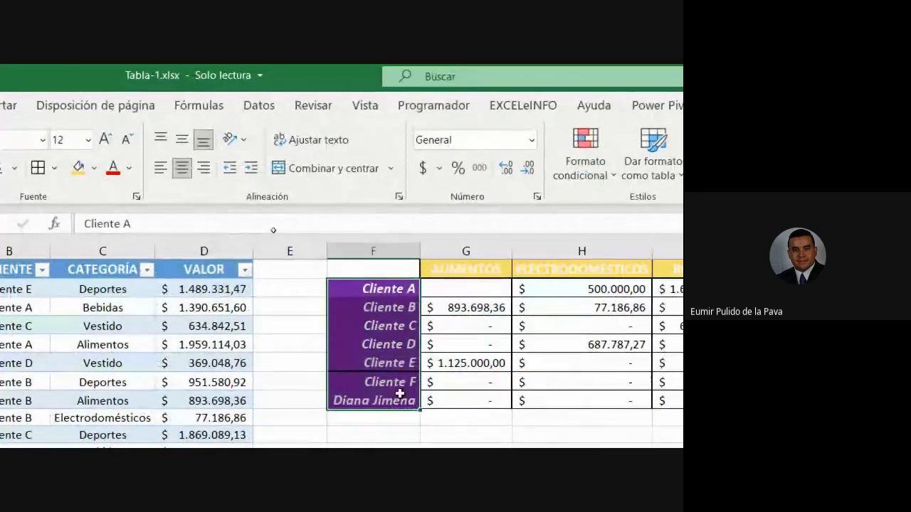
pyautogui.click(94, 168)
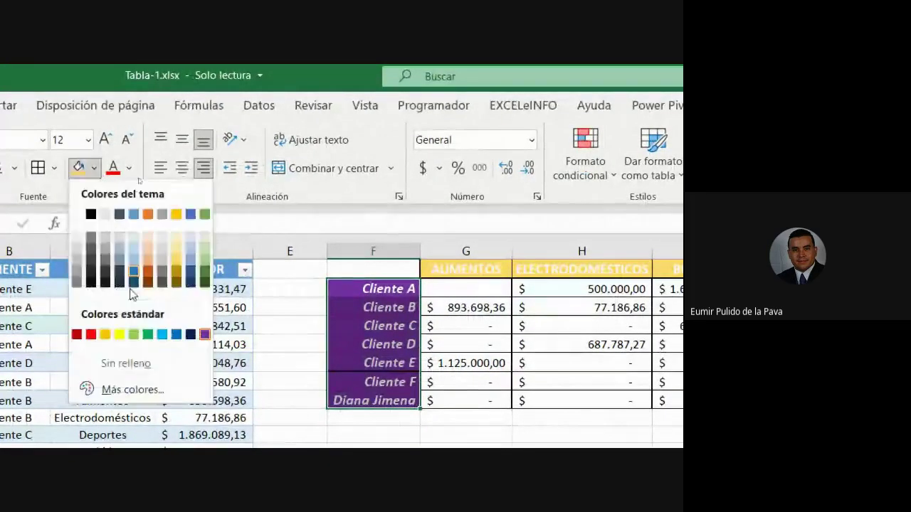
pyautogui.click(119, 335)
pyautogui.click(598, 420)
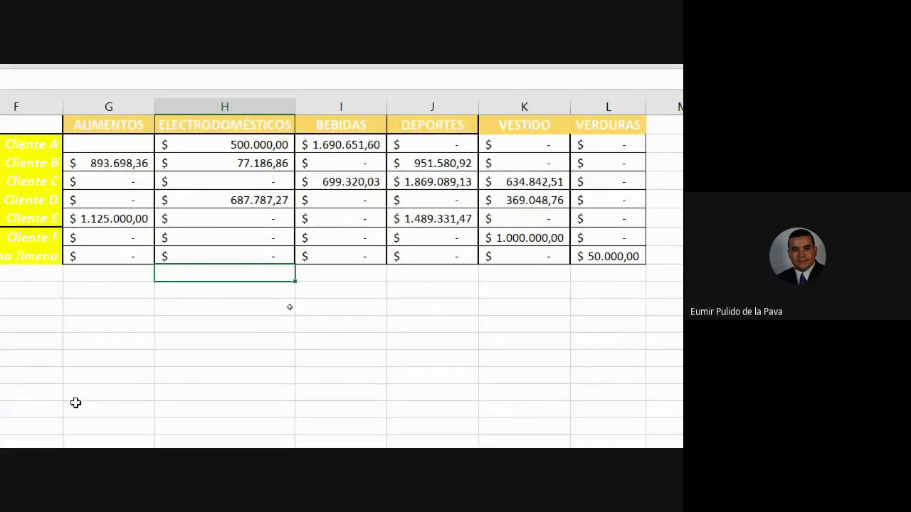
# Undo the yellow fills, restoring purple, and show the Revisar protection commands
pyautogui.hscroll(-3, 74, 403)
pyautogui.hscroll(2, 30, 350)
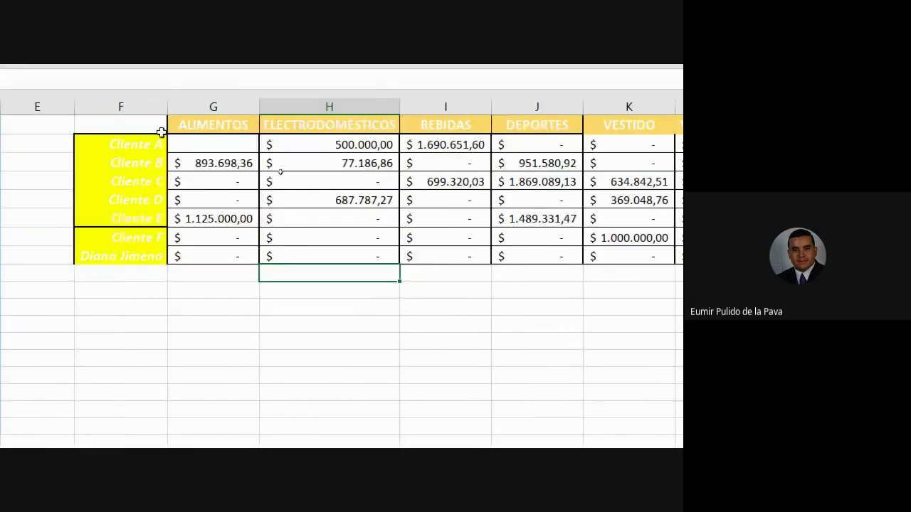
pyautogui.moveTo(171, 129); pyautogui.dragTo(622, 258)
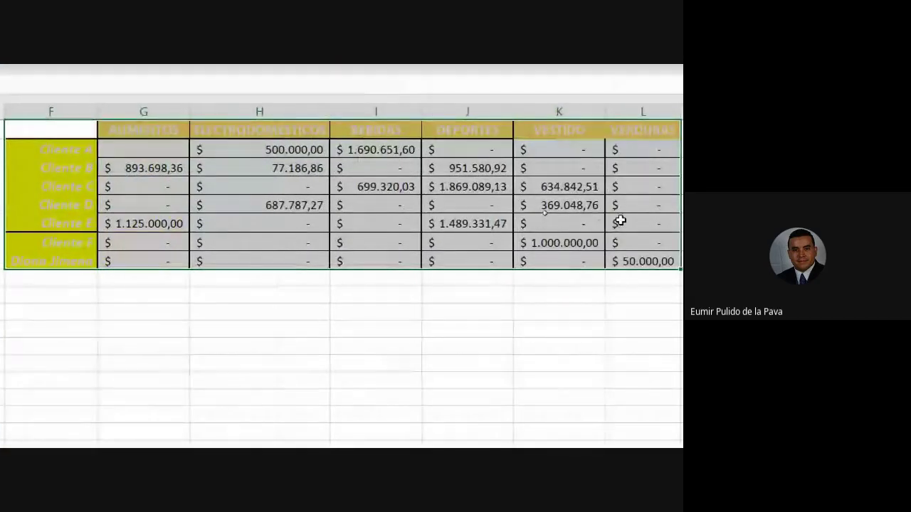
pyautogui.hotkey('ctrl', 'z')
pyautogui.hotkey('ctrl', 'z')
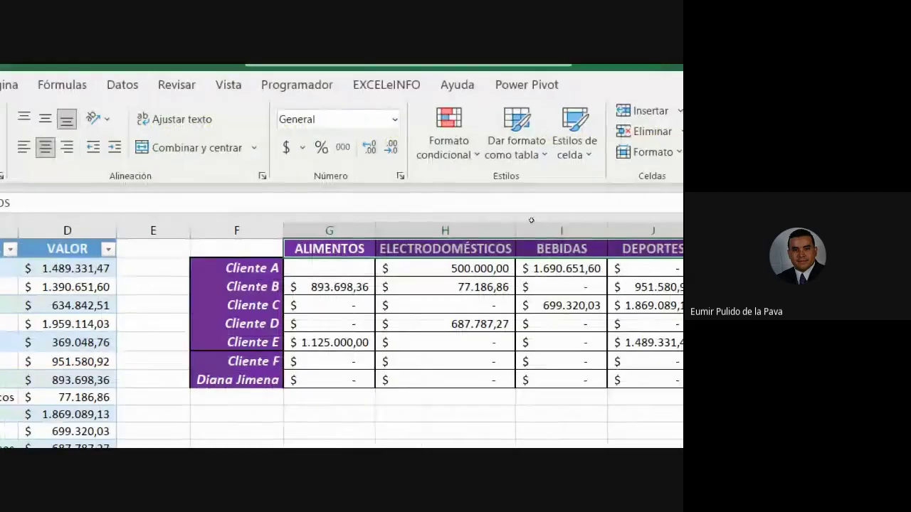
pyautogui.click(459, 410)
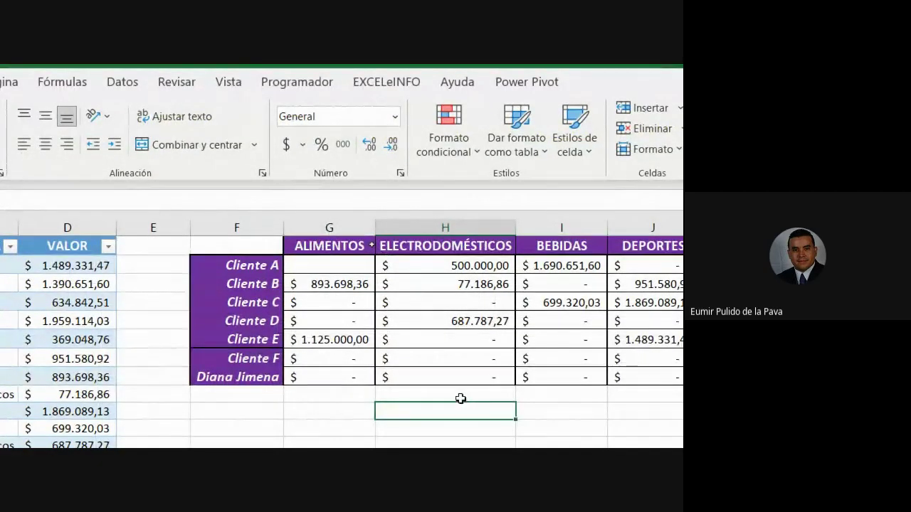
pyautogui.click(180, 84)
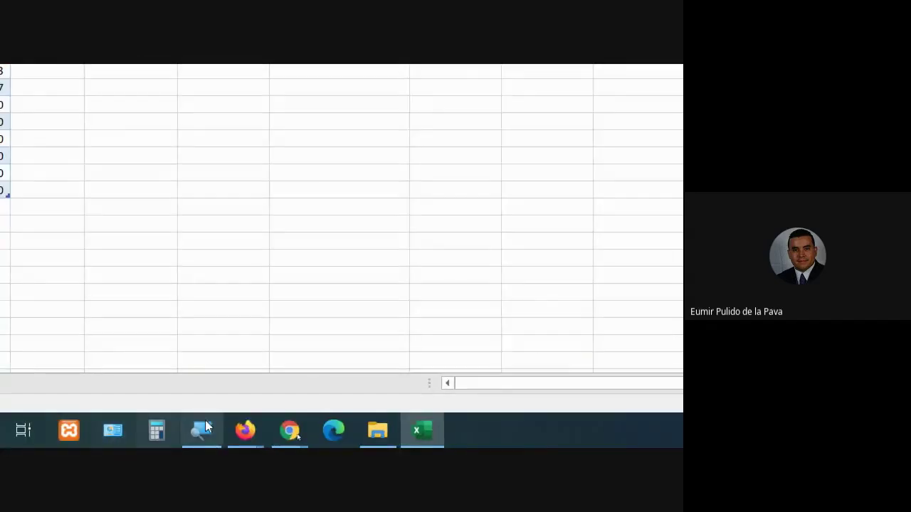
pyautogui.moveTo(245, 430)
pyautogui.click(311, 378)
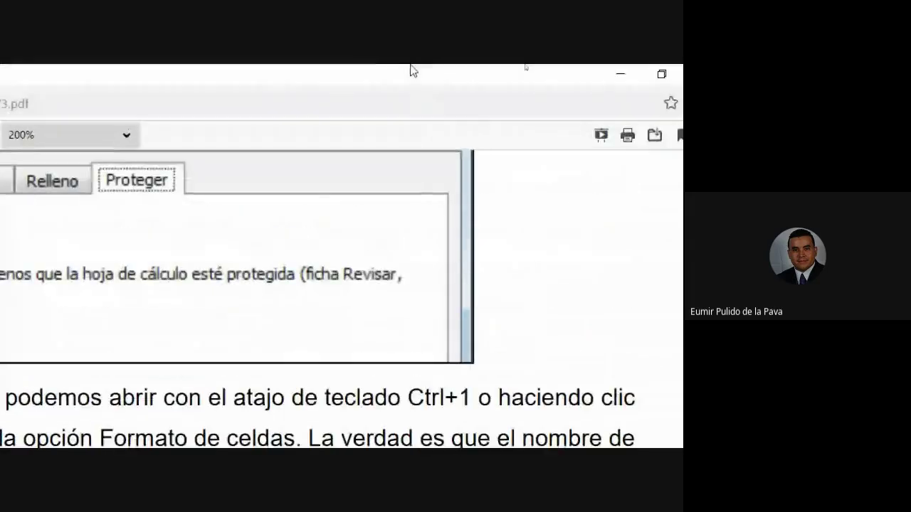
pyautogui.scroll(3, 350, 322)
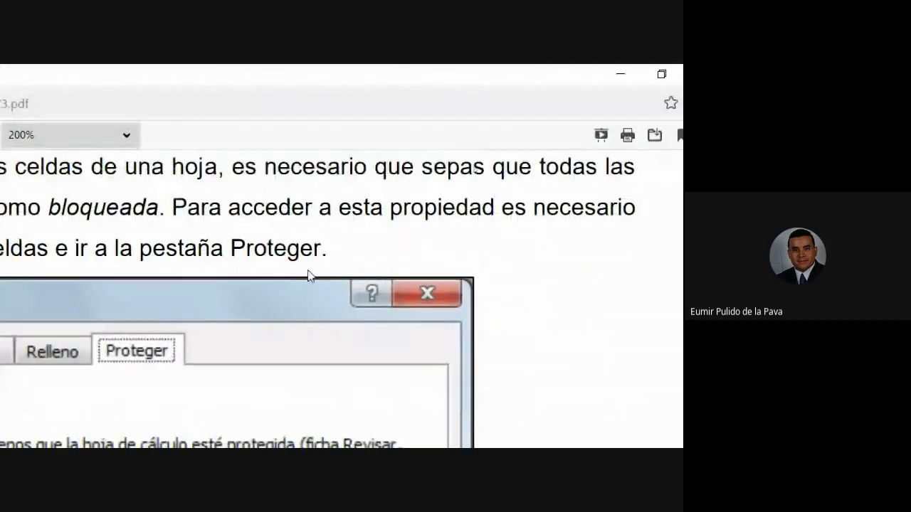
pyautogui.moveTo(235, 171); pyautogui.dragTo(163, 219)
pyautogui.moveTo(330, 219); pyautogui.dragTo(335, 214)
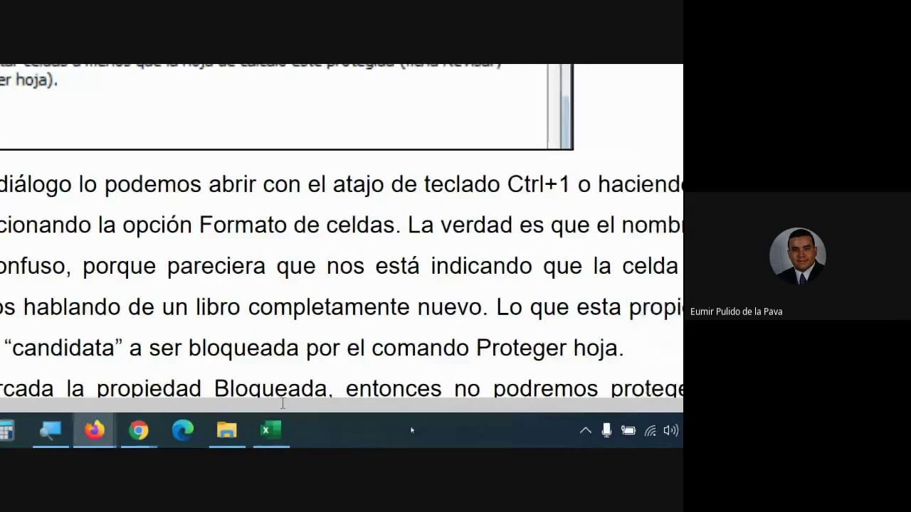
pyautogui.click(271, 431)
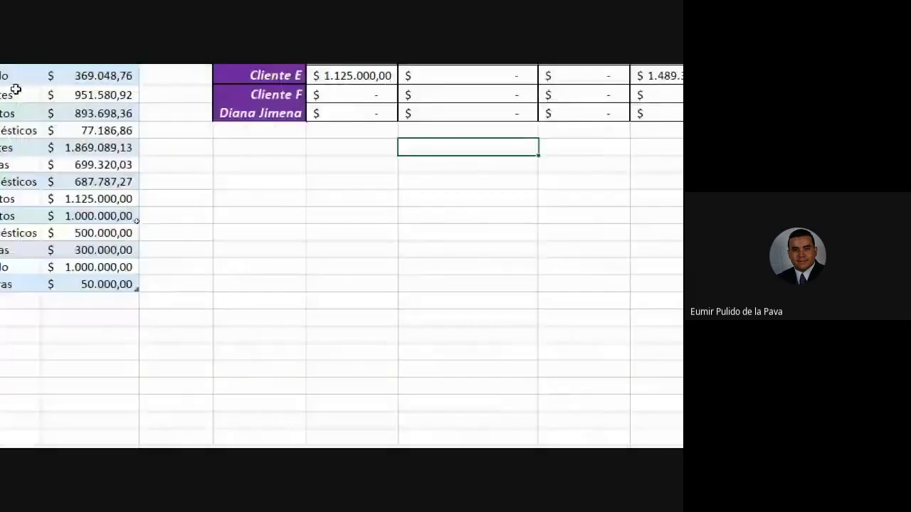
pyautogui.click(320, 298)
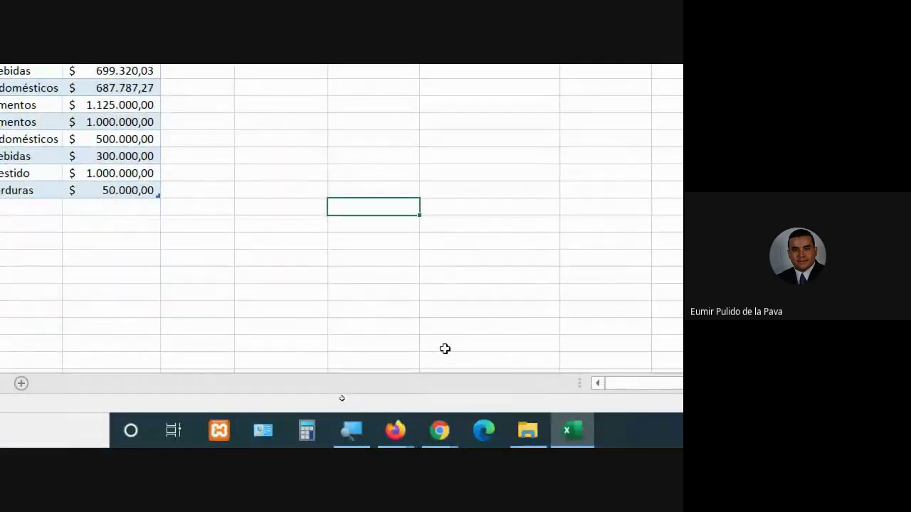
pyautogui.rightClick(374, 204)
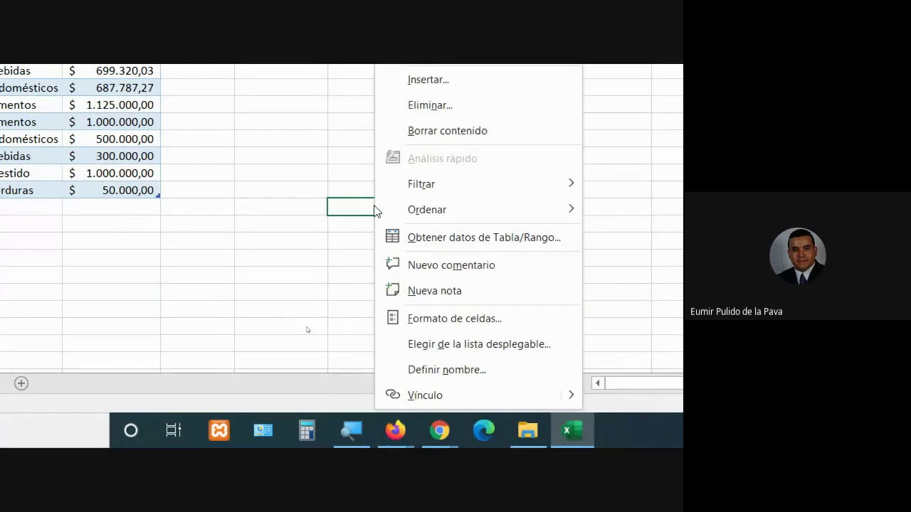
pyautogui.click(464, 331)
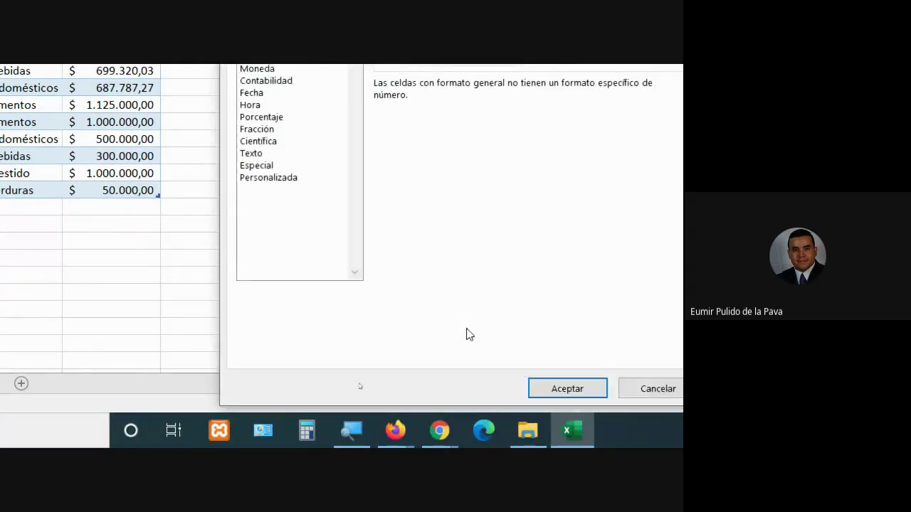
pyautogui.click(418, 177)
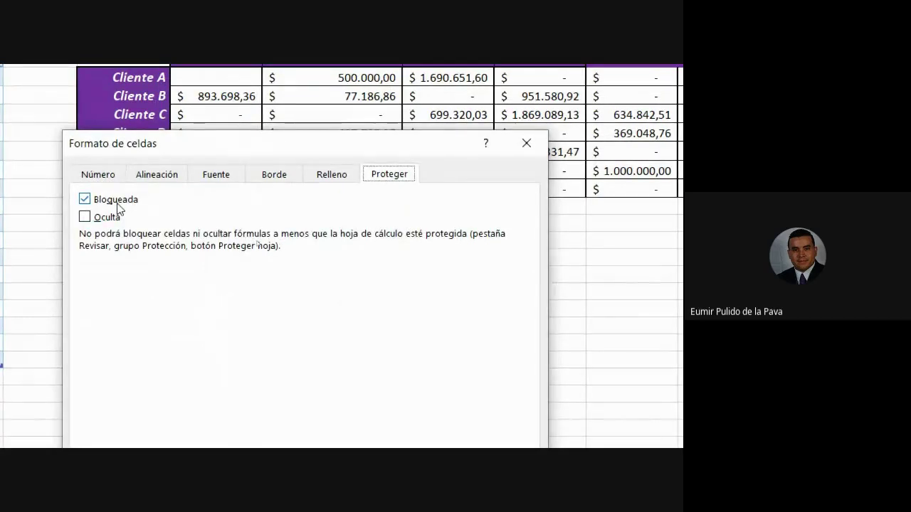
pyautogui.click(481, 394)
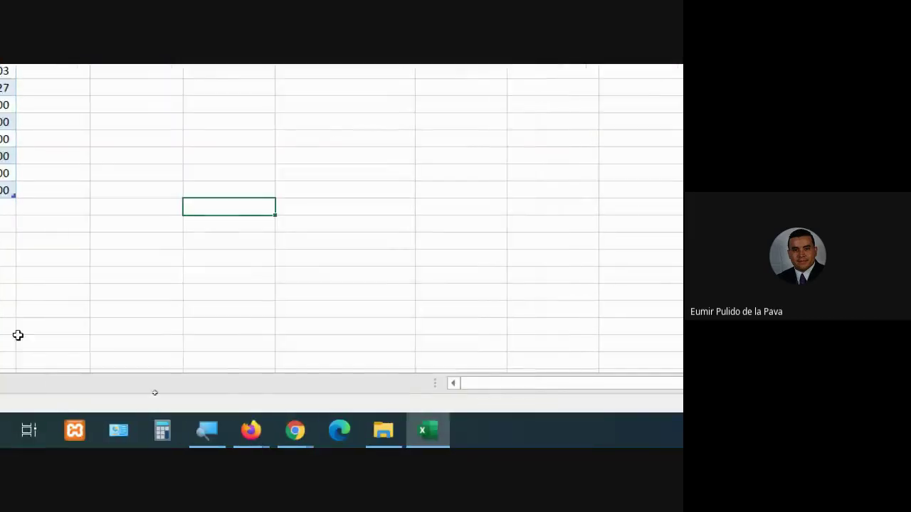
pyautogui.rightClick(157, 190)
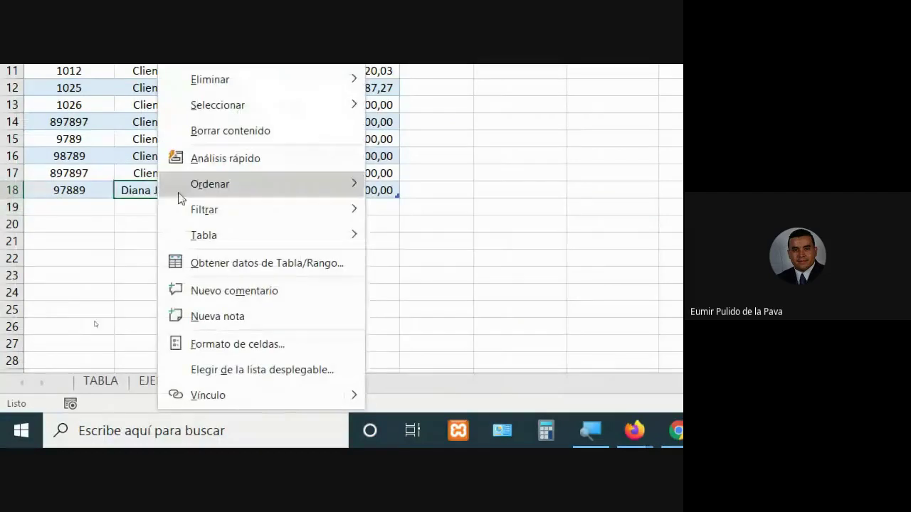
pyautogui.click(230, 345)
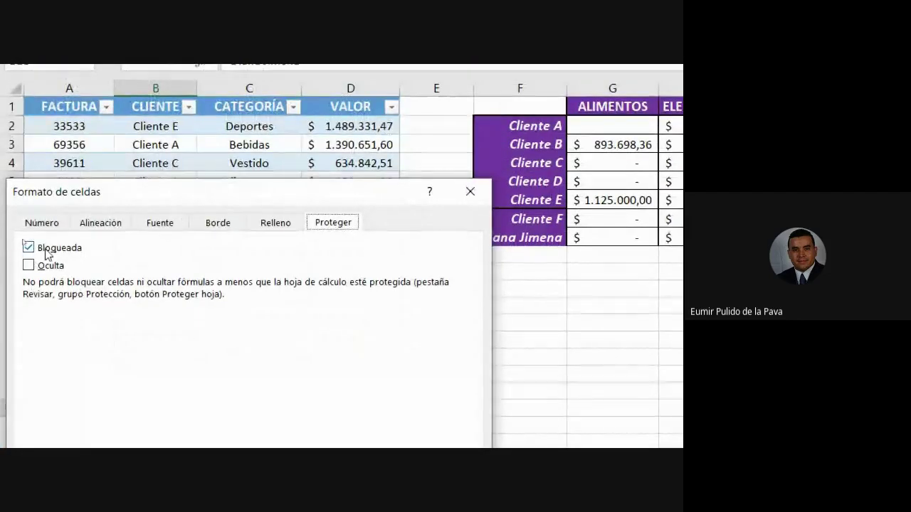
pyautogui.click(424, 390)
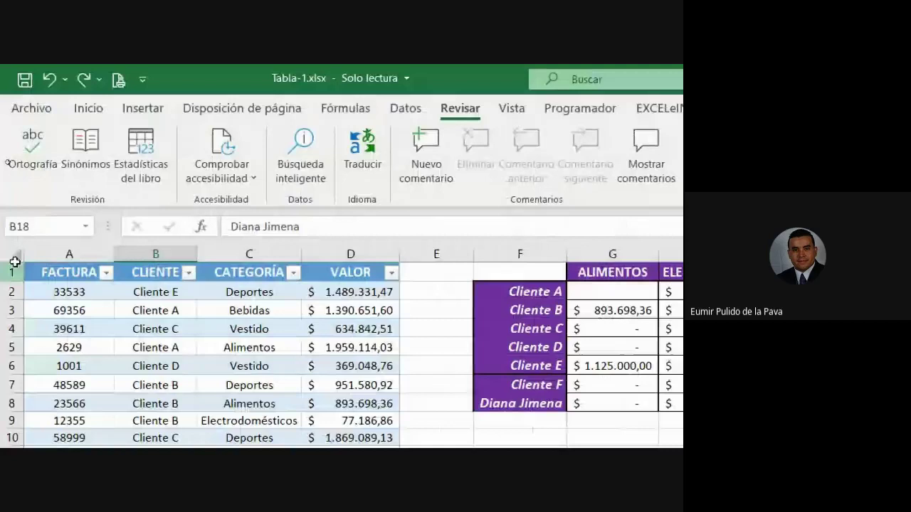
pyautogui.click(14, 264)
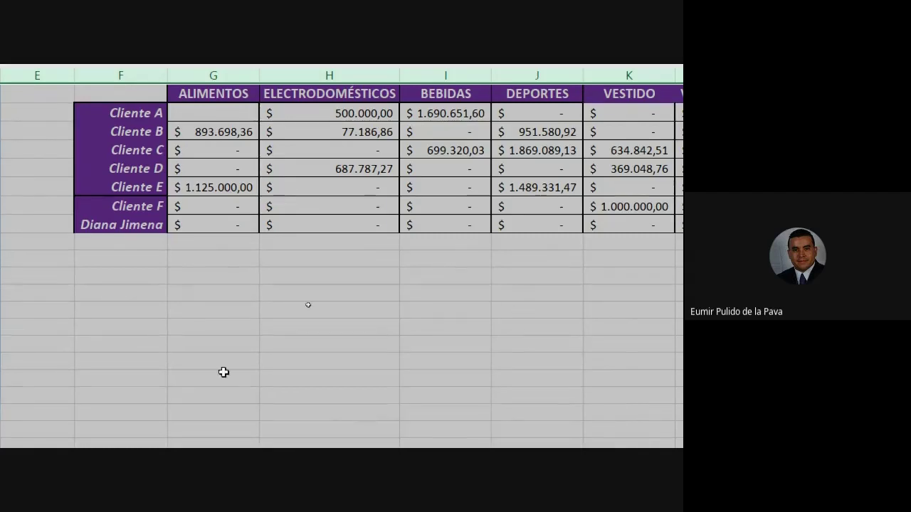
pyautogui.click(182, 327)
pyautogui.write('SADAS')
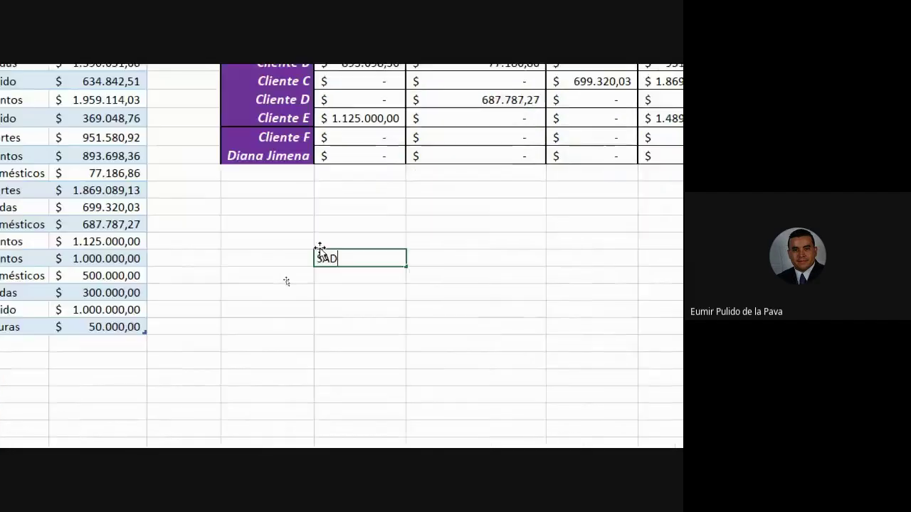
pyautogui.press('Return')
pyautogui.write('ASDASD')
pyautogui.press('Return')
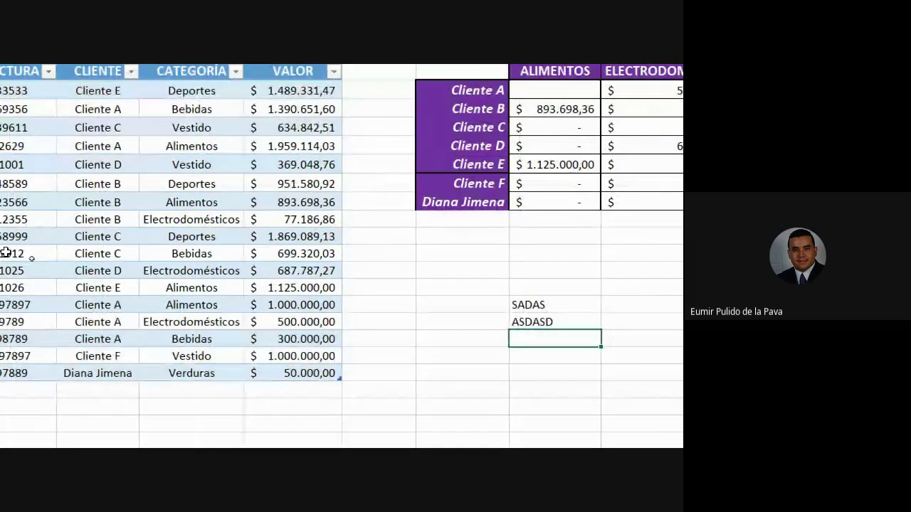
pyautogui.press('Up')
pyautogui.hotkey('shift', 'Up')
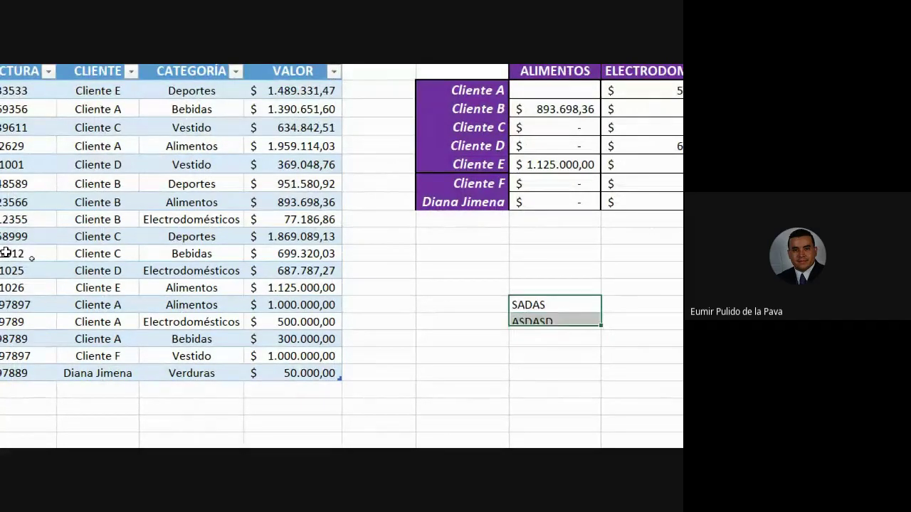
pyautogui.press('Delete')
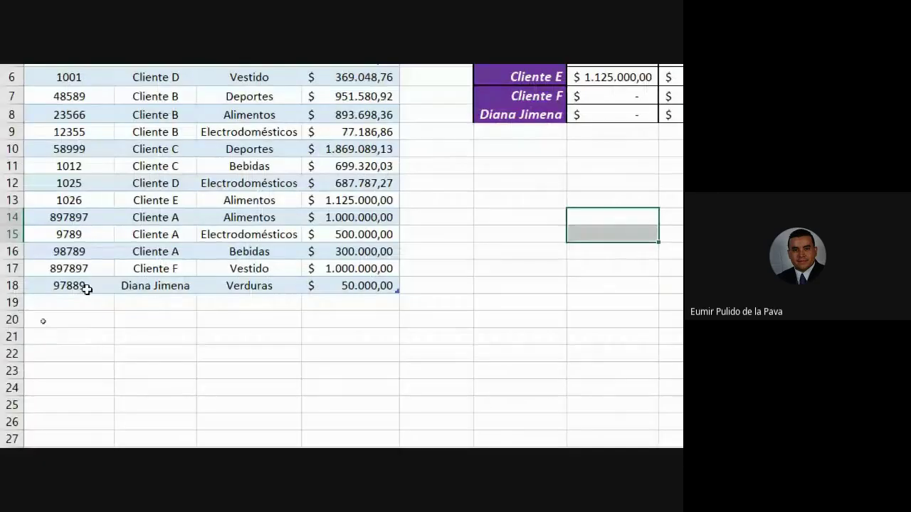
# Try selecting A19:D19 down to the sheet's last row, then return to A1
pyautogui.moveTo(67, 304); pyautogui.dragTo(320, 437)
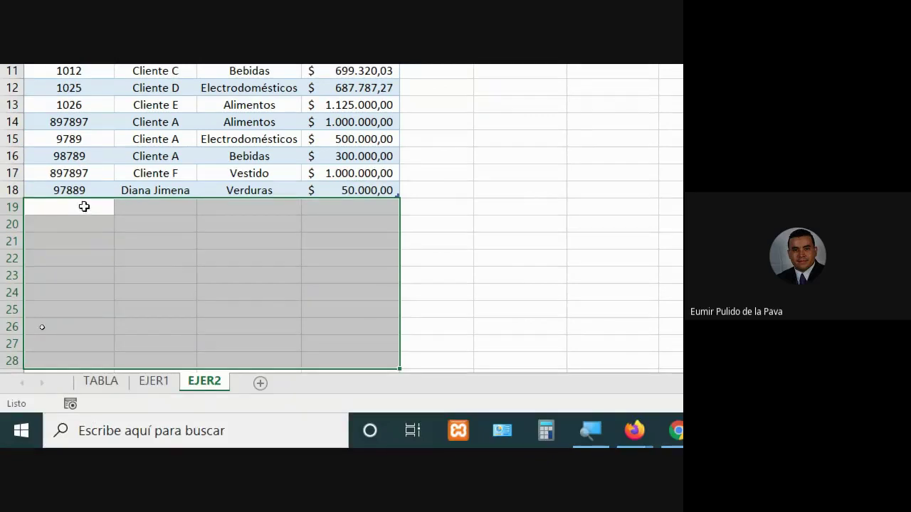
pyautogui.moveTo(83, 289); pyautogui.dragTo(319, 291)
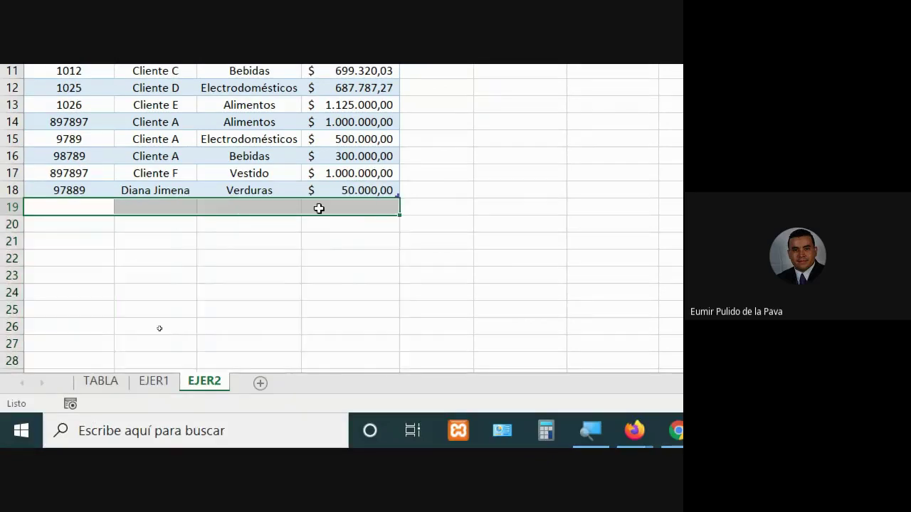
pyautogui.hotkey('ctrl', 'shift', 'Down')
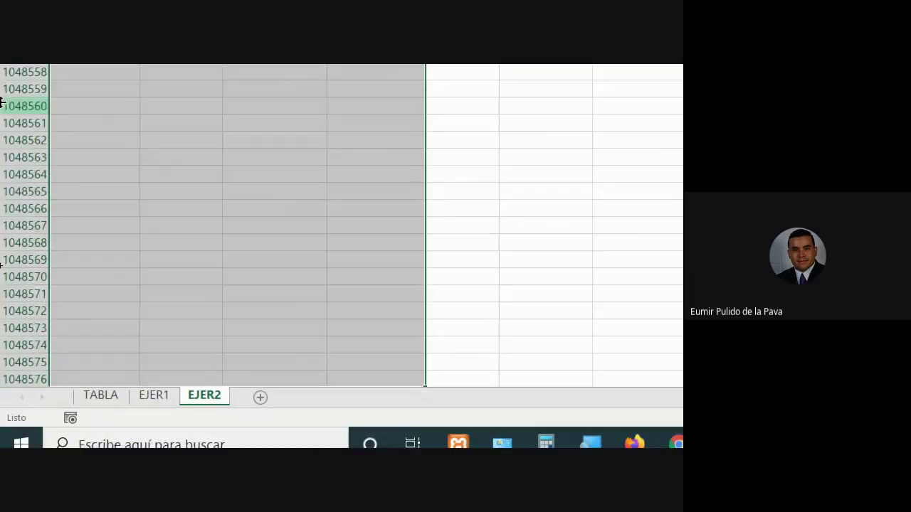
pyautogui.scroll(20, 135, 420)
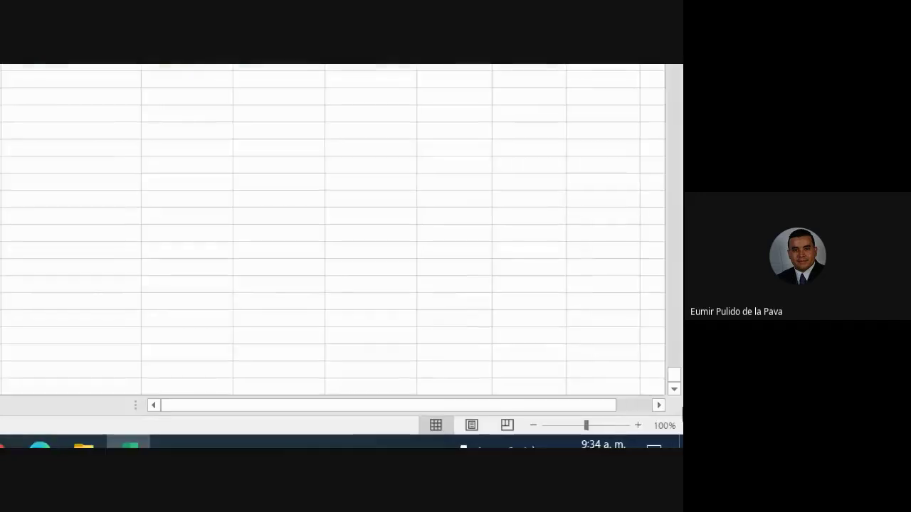
pyautogui.moveTo(675, 377); pyautogui.dragTo(673, 93)
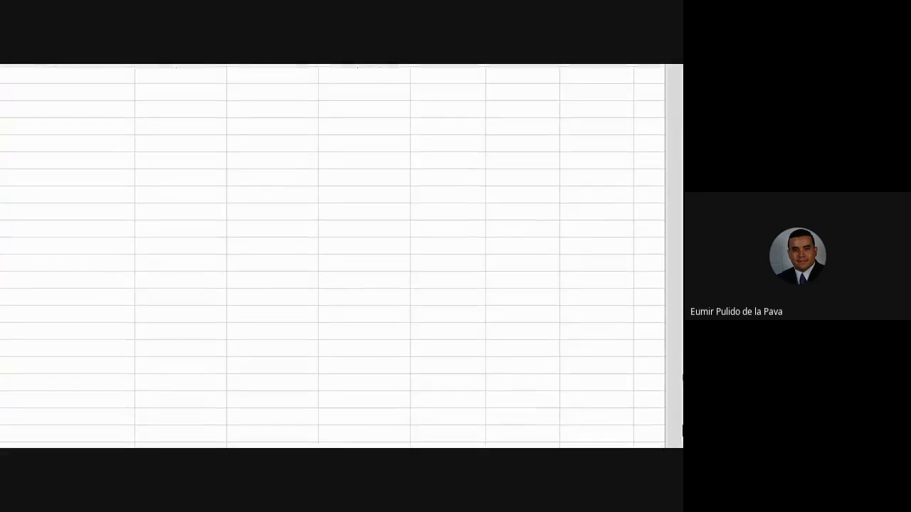
pyautogui.moveTo(675, 372); pyautogui.dragTo(680, 86)
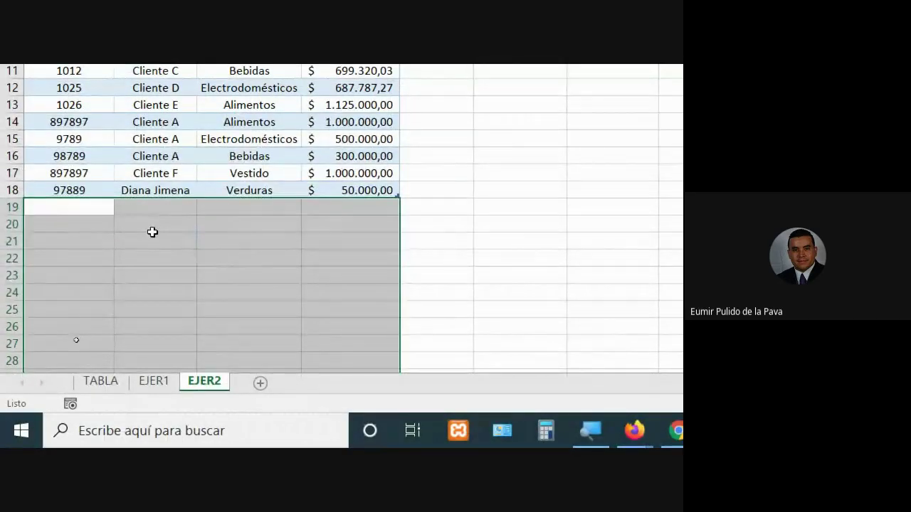
pyautogui.hotkey('ctrl', 'shift', 'Down')
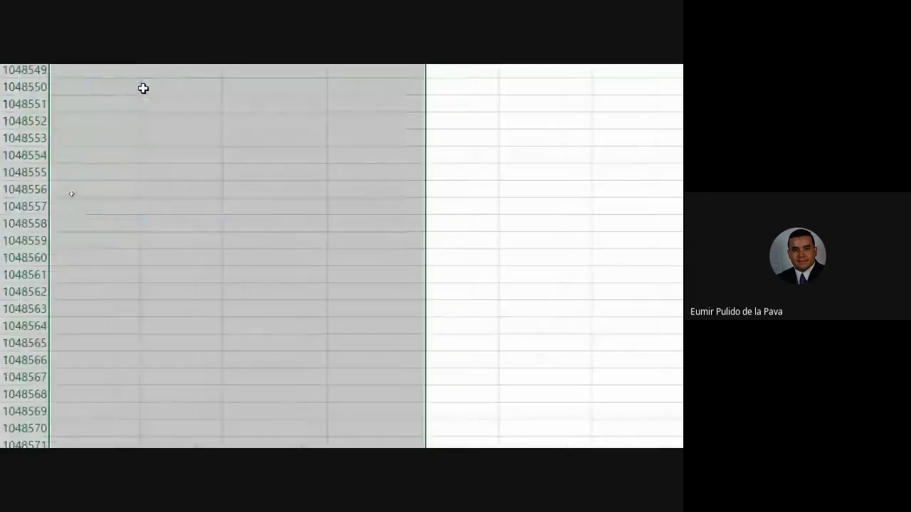
pyautogui.hotkey('shift', 'Up')
pyautogui.hotkey('shift', 'Up')
pyautogui.hotkey('shift', 'Up')
pyautogui.press('Up')
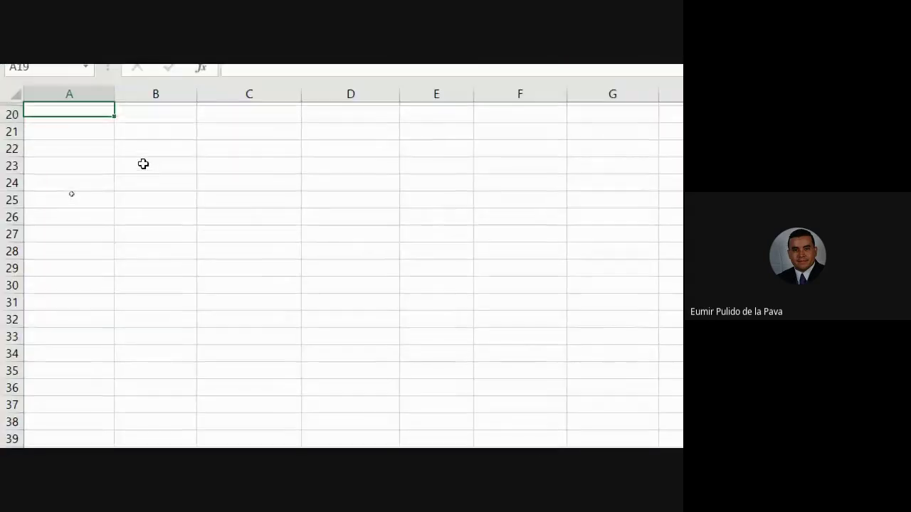
pyautogui.press('Up')
pyautogui.press('Up')
pyautogui.press('Up')
pyautogui.press('Up')
pyautogui.press('Up')
pyautogui.press('Up')
pyautogui.press('Up')
pyautogui.press('Up')
pyautogui.press('Up')
pyautogui.press('Up')
pyautogui.press('Up')
pyautogui.press('Up')
pyautogui.press('Up')
pyautogui.press('Up')
pyautogui.press('Up')
pyautogui.press('Up')
pyautogui.press('Up')
pyautogui.press('Up')
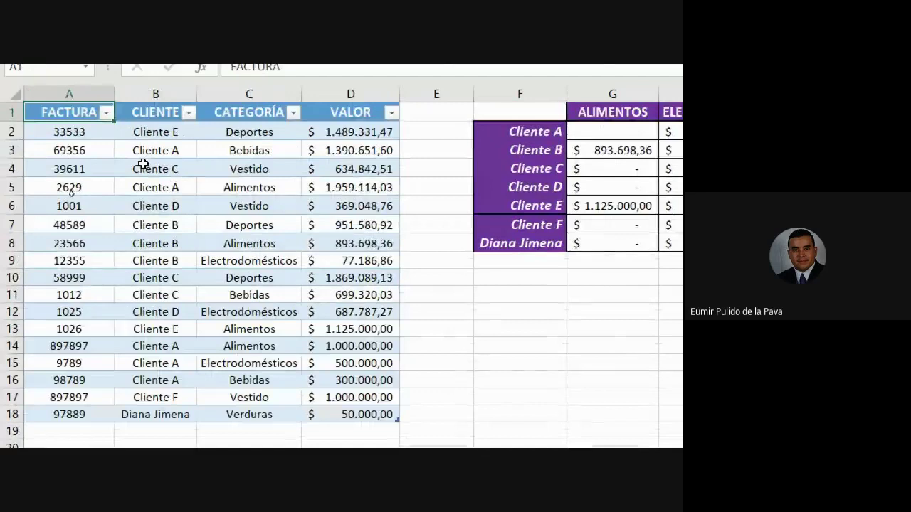
# Select A2 through column D down to the sheet's last row
pyautogui.press('Down')
pyautogui.hotkey('ctrl', 'shift', 'Right')
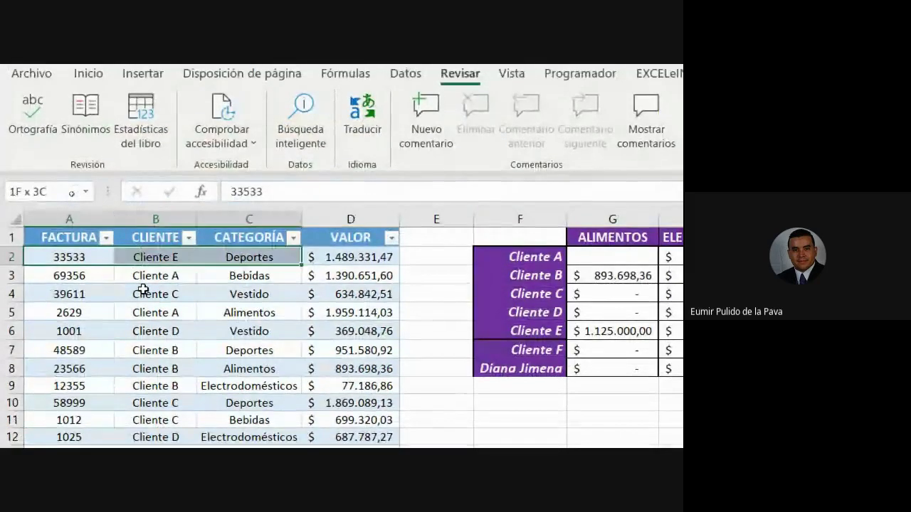
pyautogui.hotkey('ctrl', 'shift', 'Down')
pyautogui.hotkey('ctrl', 'shift', 'Down')
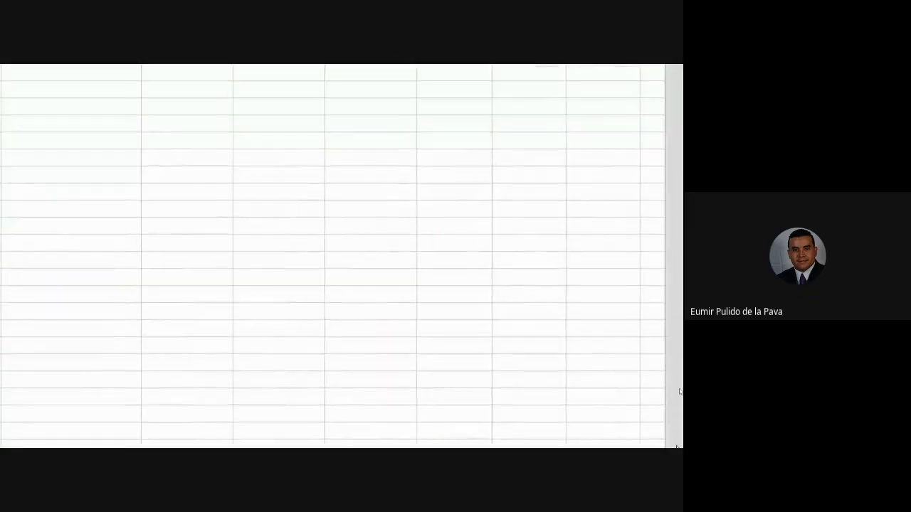
pyautogui.moveTo(675, 426); pyautogui.dragTo(677, 106)
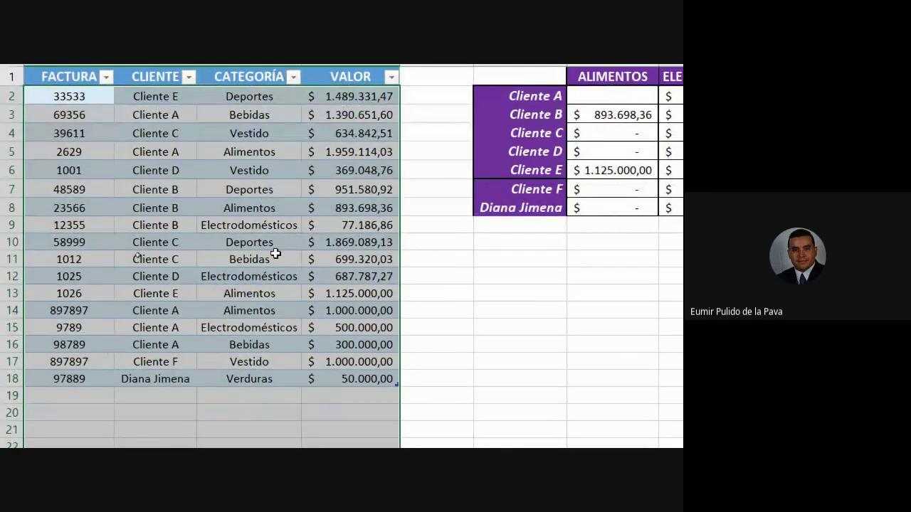
# Uncheck Bloqueada on the Proteger tab of Formato de celdas for the selected invoice cells
pyautogui.rightClick(210, 167)
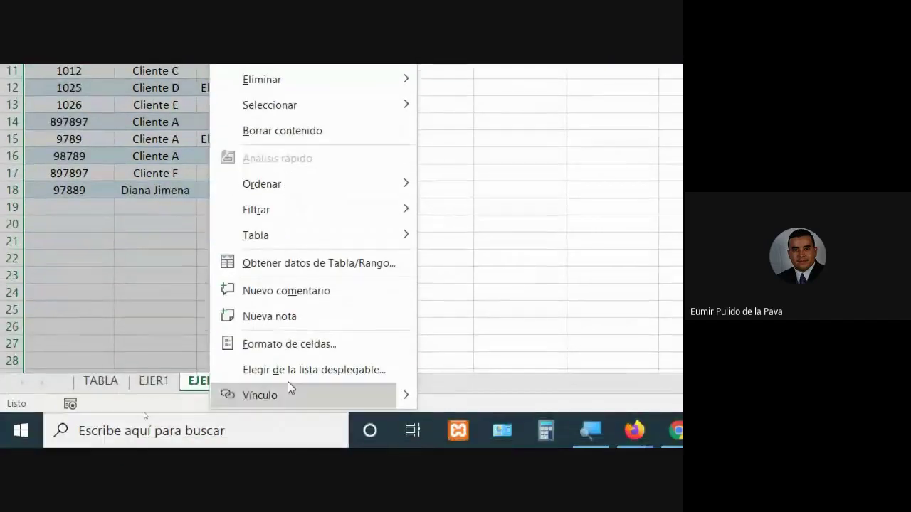
pyautogui.click(296, 349)
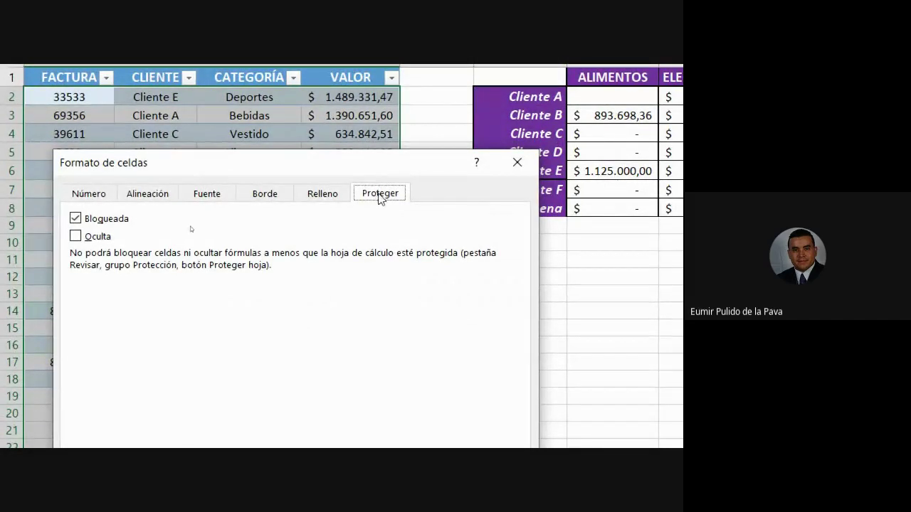
pyautogui.click(78, 220)
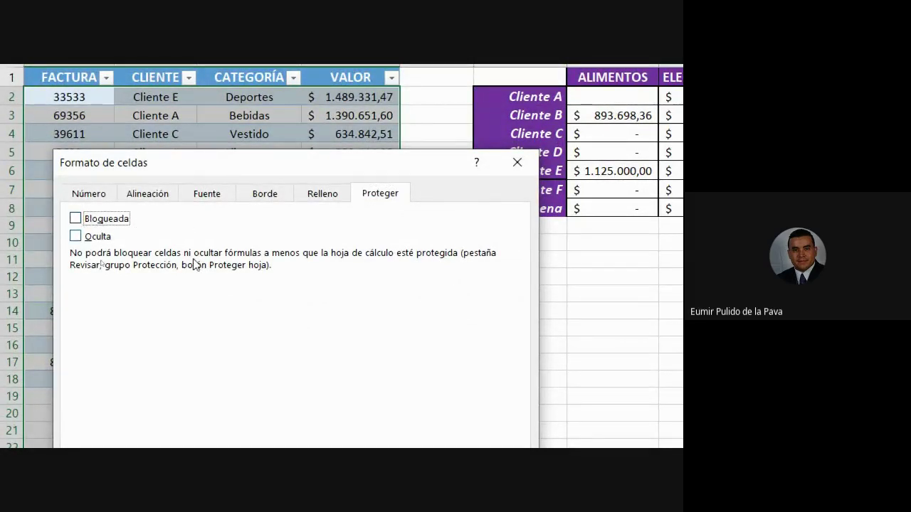
pyautogui.moveTo(224, 172); pyautogui.dragTo(581, 139)
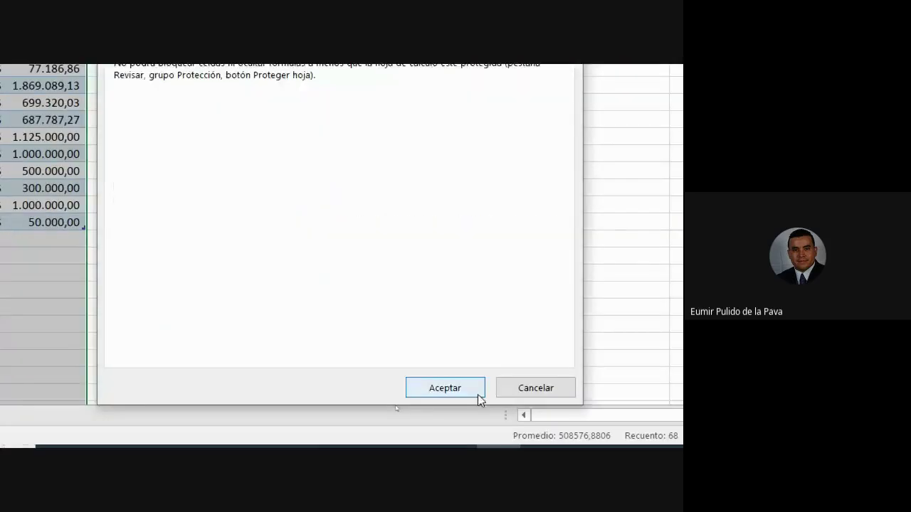
pyautogui.click(477, 395)
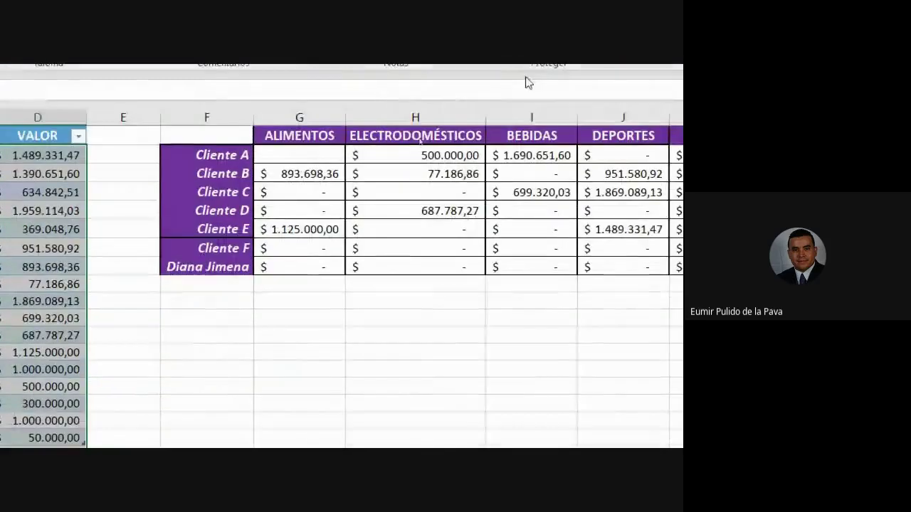
pyautogui.click(118, 307)
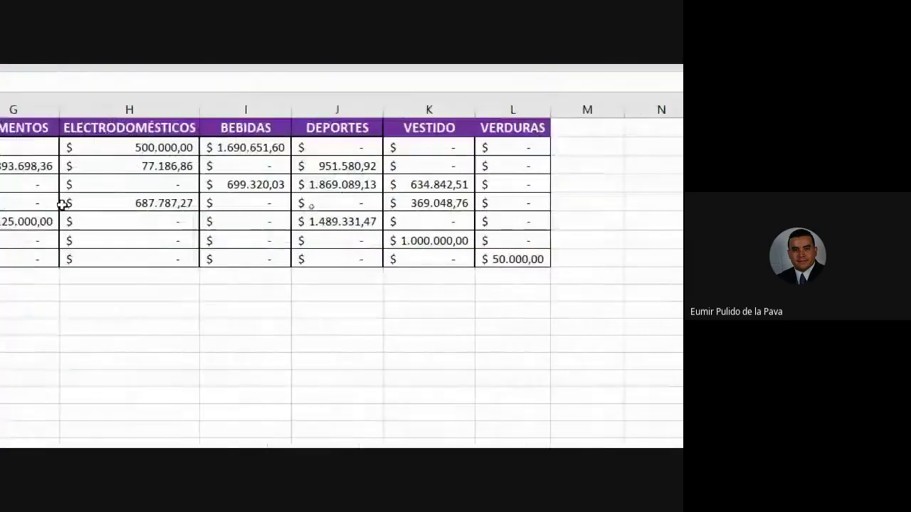
pyautogui.click(186, 257)
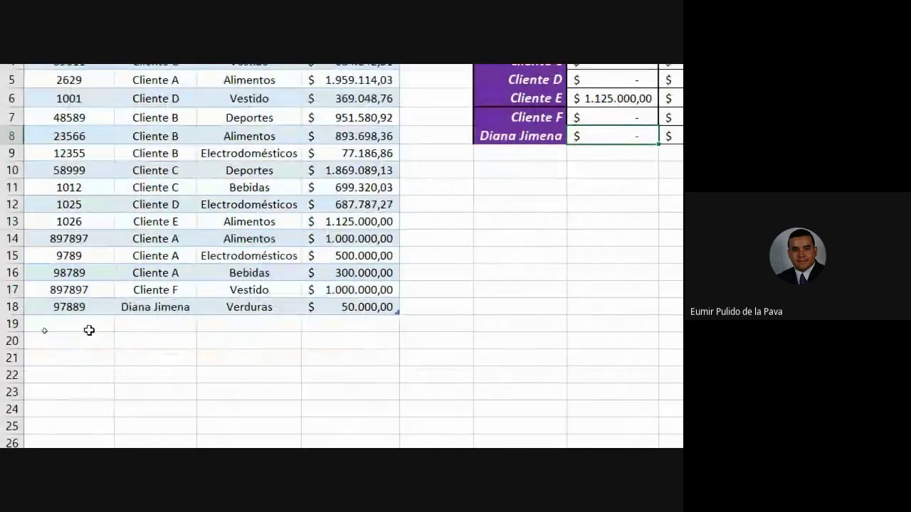
# Enter row 19: invoice 97898, the client's name, Electrodomésticos, value 350000
pyautogui.click(89, 330)
pyautogui.write('97898')
pyautogui.press('Tab')
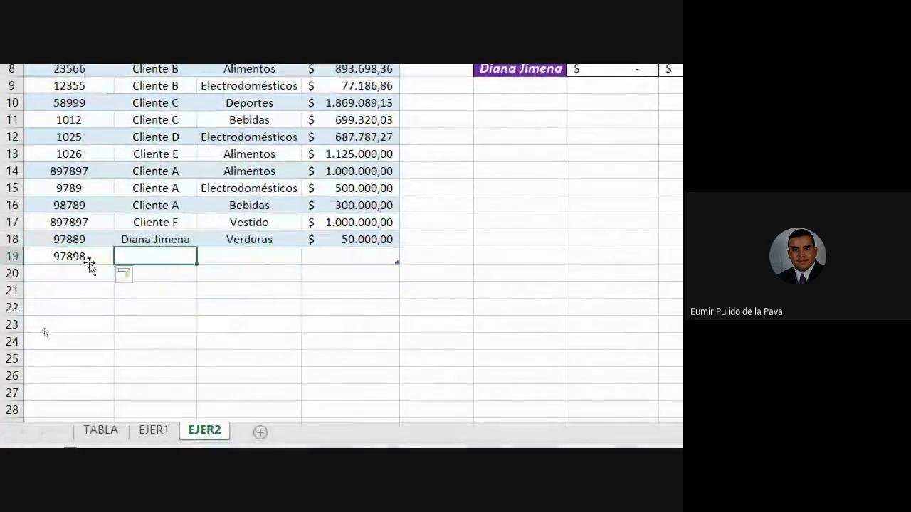
pyautogui.write('Diana Jimena')
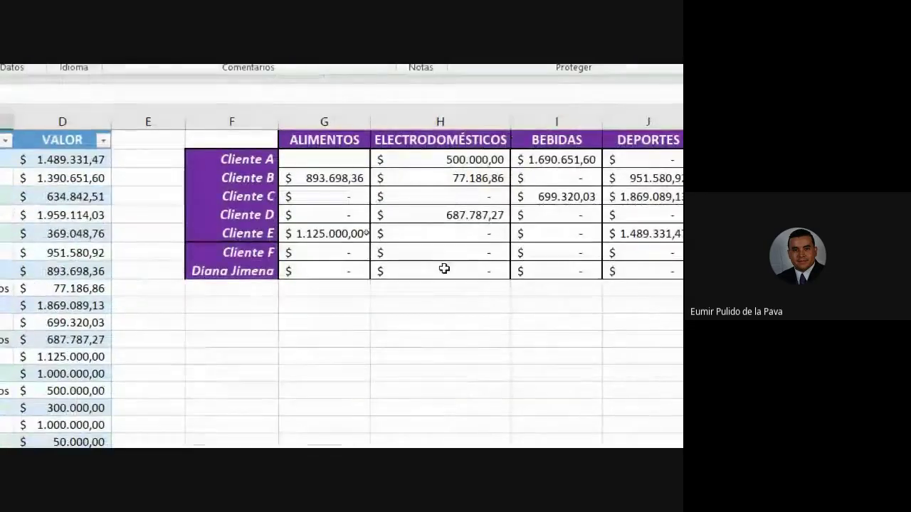
pyautogui.write('ELEC')
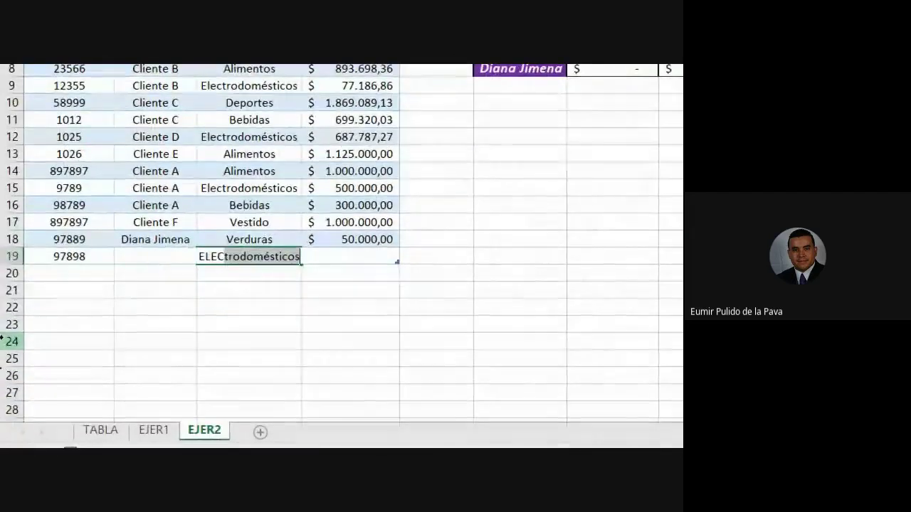
pyautogui.press('Tab')
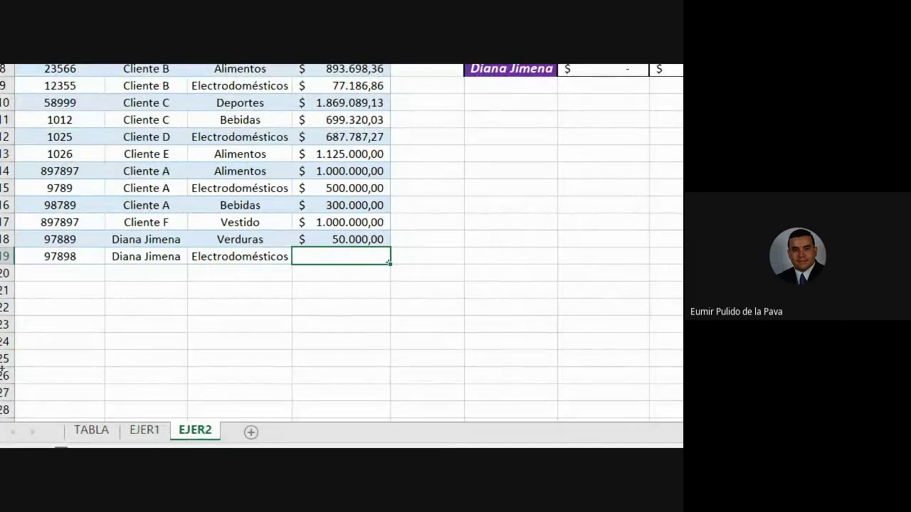
pyautogui.write('350000')
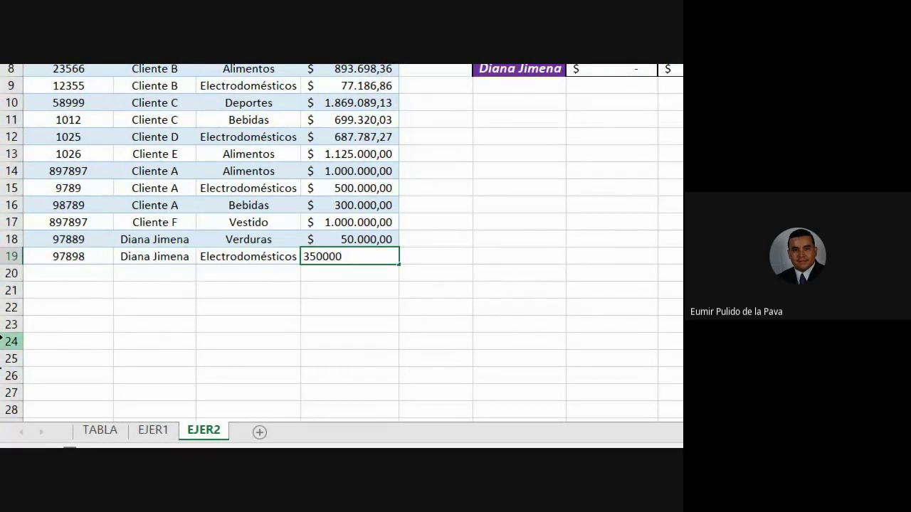
pyautogui.press('Return')
# Verify the new client's 350.000,00 Electrodomésticos total in the summary grid, deleting and restoring it
pyautogui.scroll(2, 491, 87)
pyautogui.hscroll(3, 490, 90)
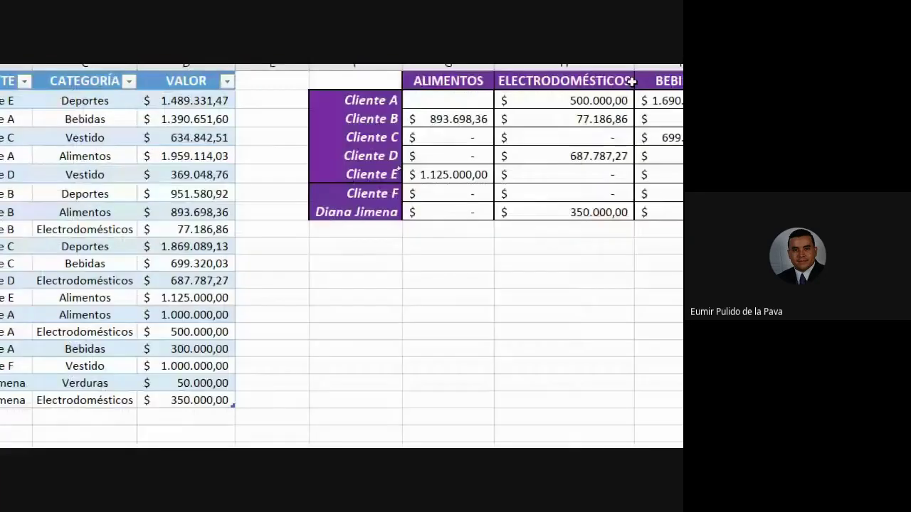
pyautogui.click(567, 213)
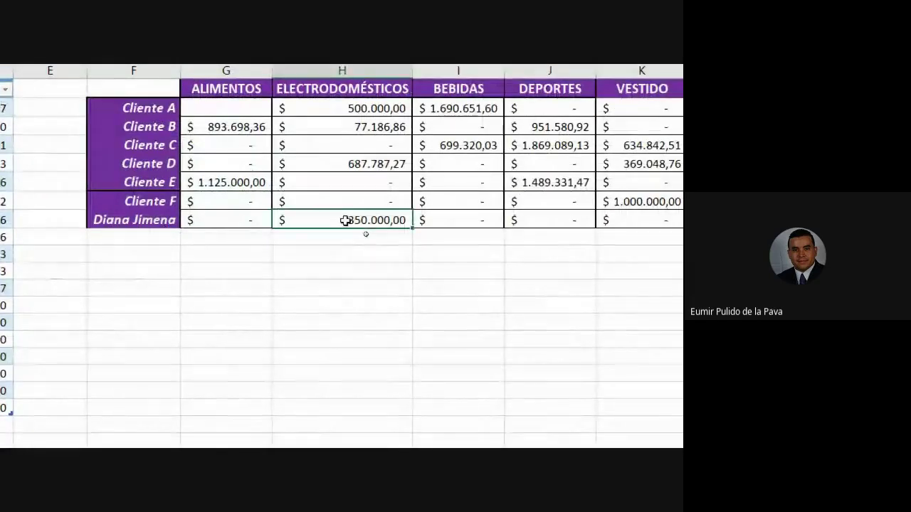
pyautogui.press('Delete')
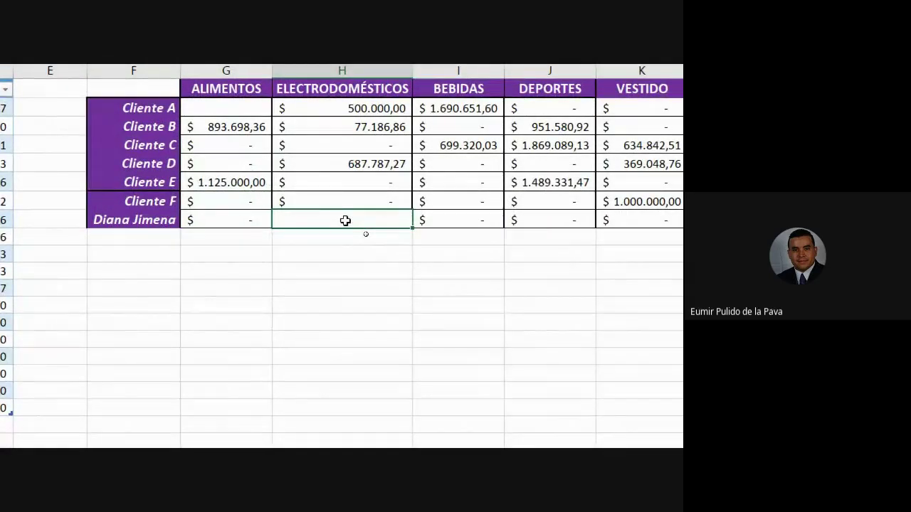
pyautogui.hotkey('ctrl', 'z')
pyautogui.click(184, 339)
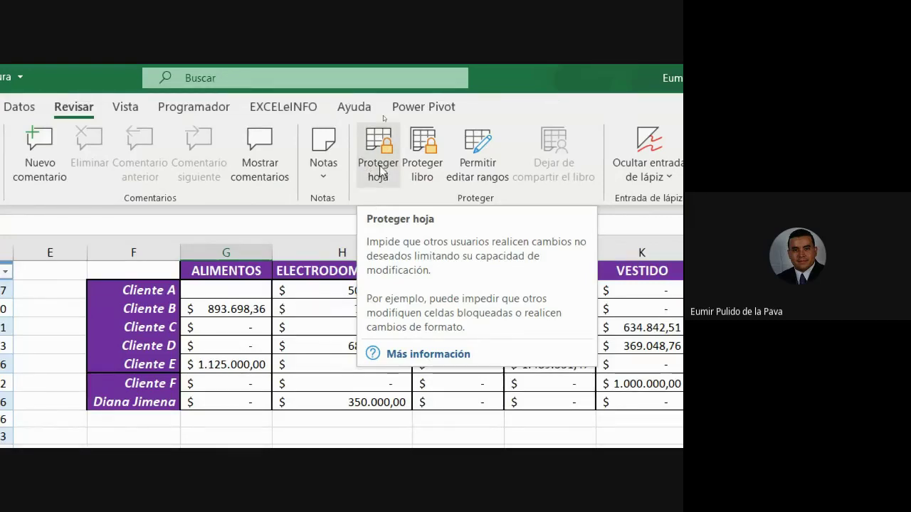
# Open Proteger hoja and enter a sheet password
pyautogui.click(377, 170)
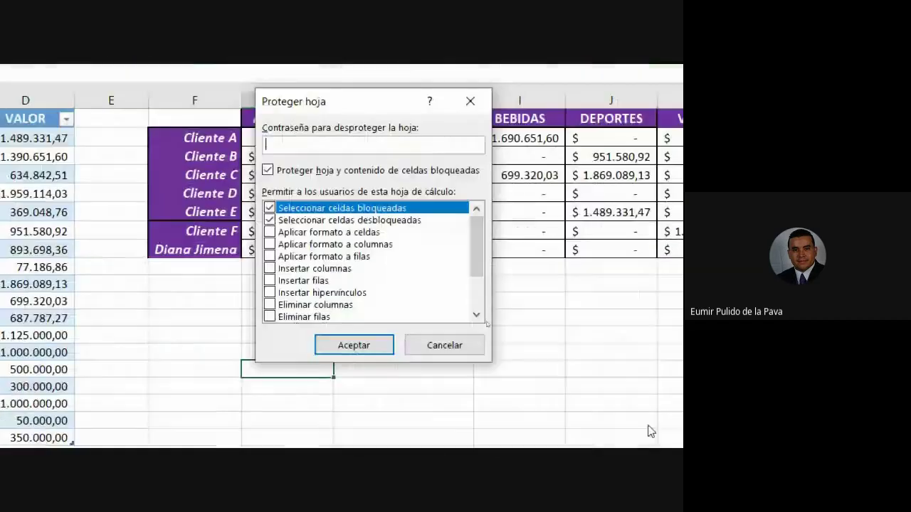
pyautogui.moveTo(344, 110); pyautogui.dragTo(330, 283)
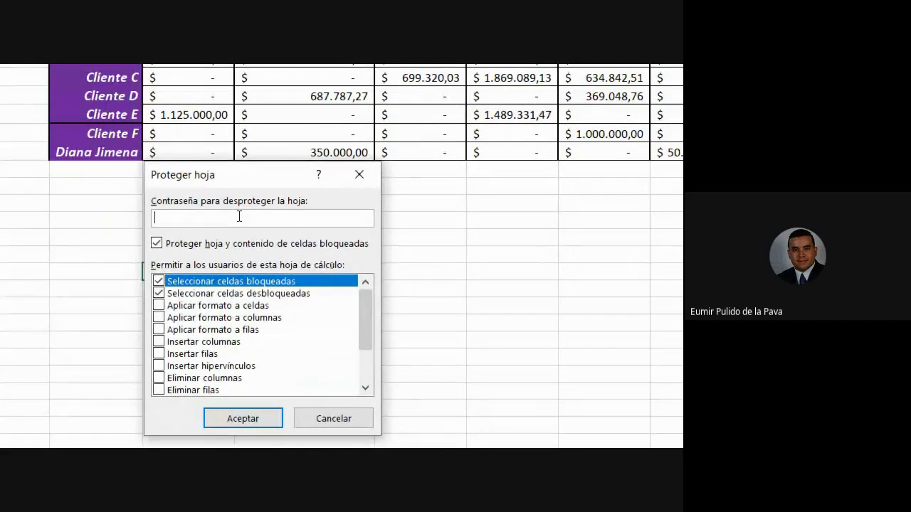
pyautogui.write('123')
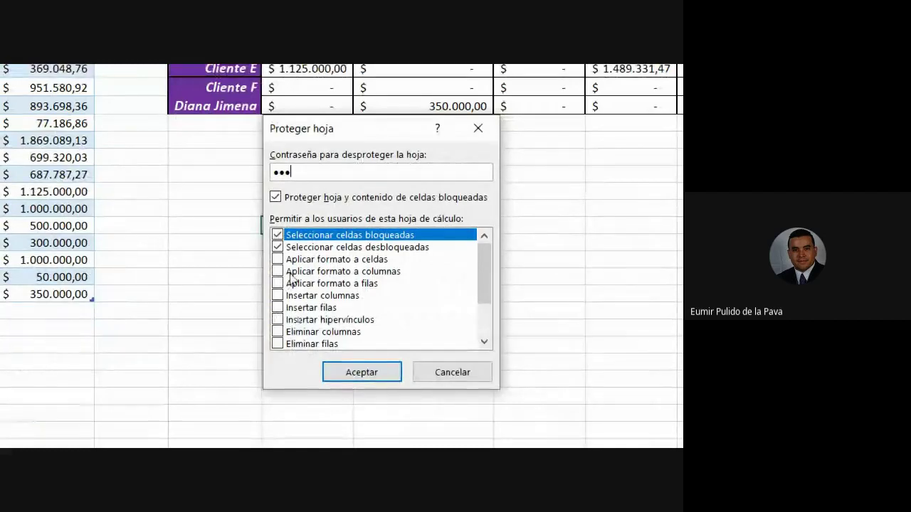
# Keep only the default select permissions and confirm protection by re-entering the password
pyautogui.click(292, 260)
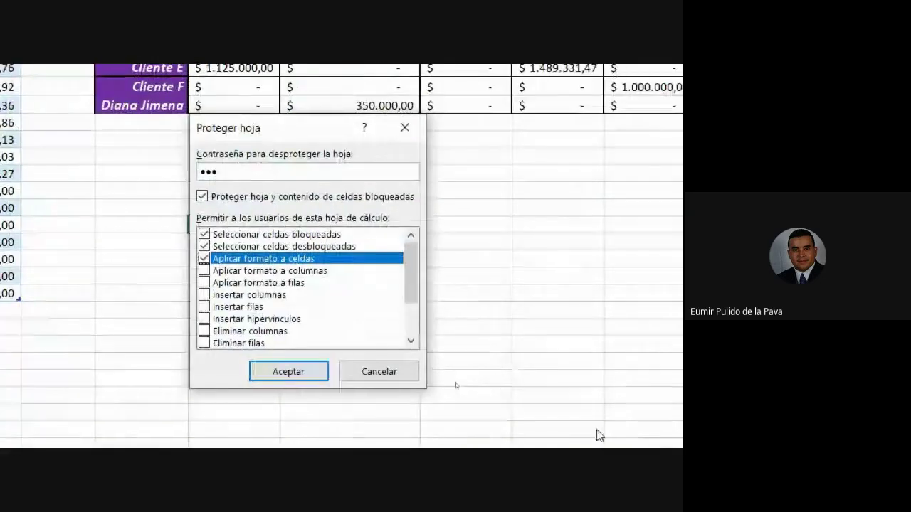
pyautogui.click(204, 259)
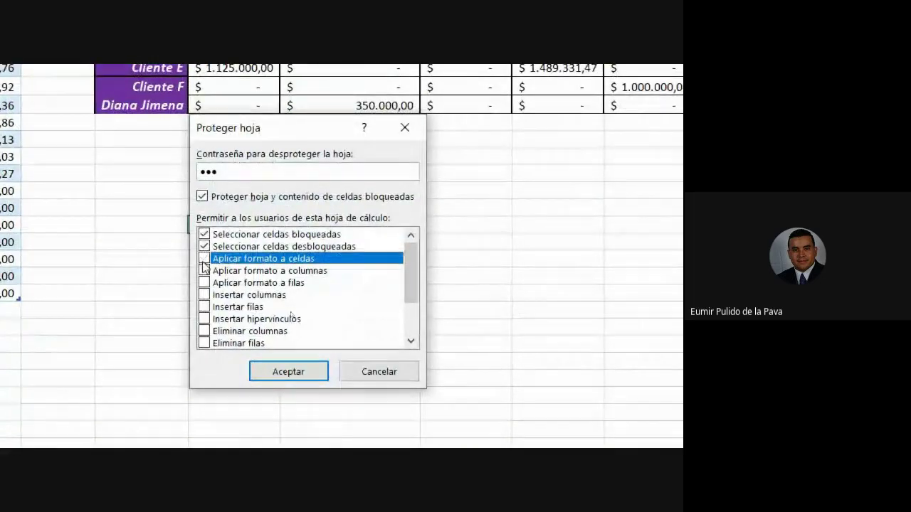
pyautogui.click(204, 332)
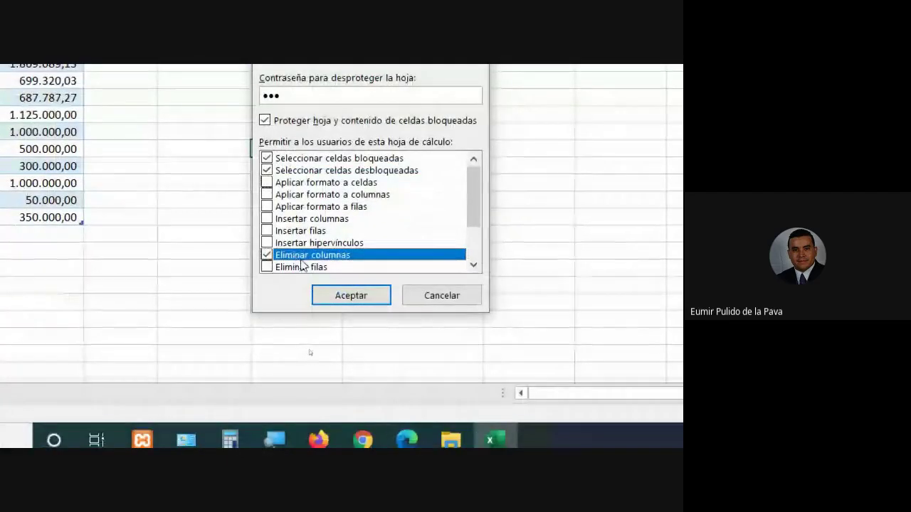
pyautogui.click(267, 255)
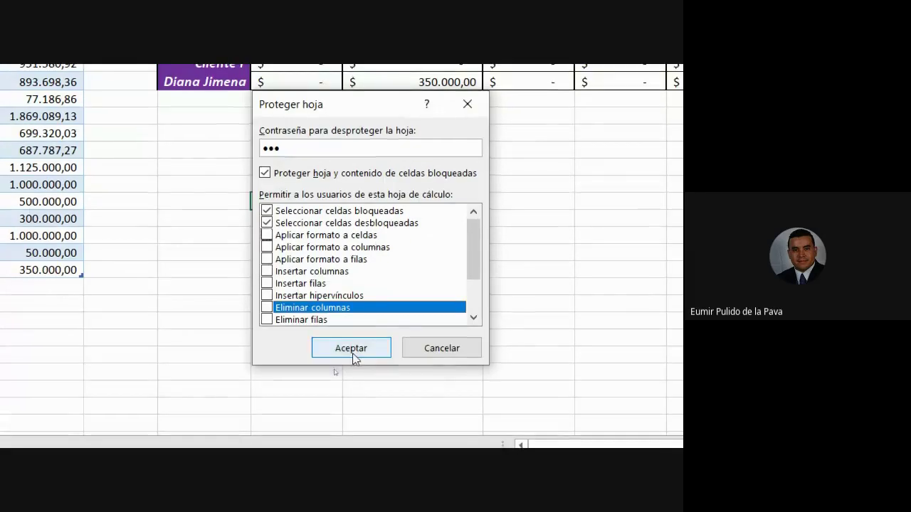
pyautogui.click(352, 350)
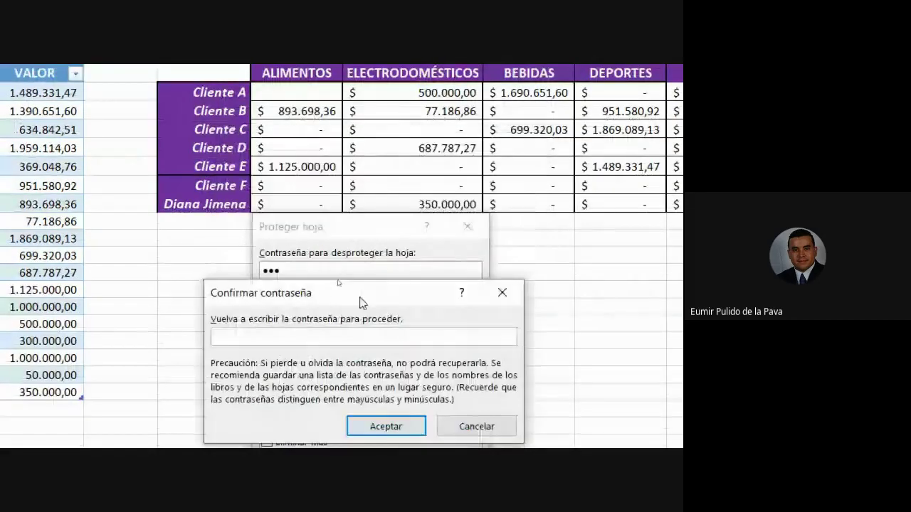
pyautogui.write('•')
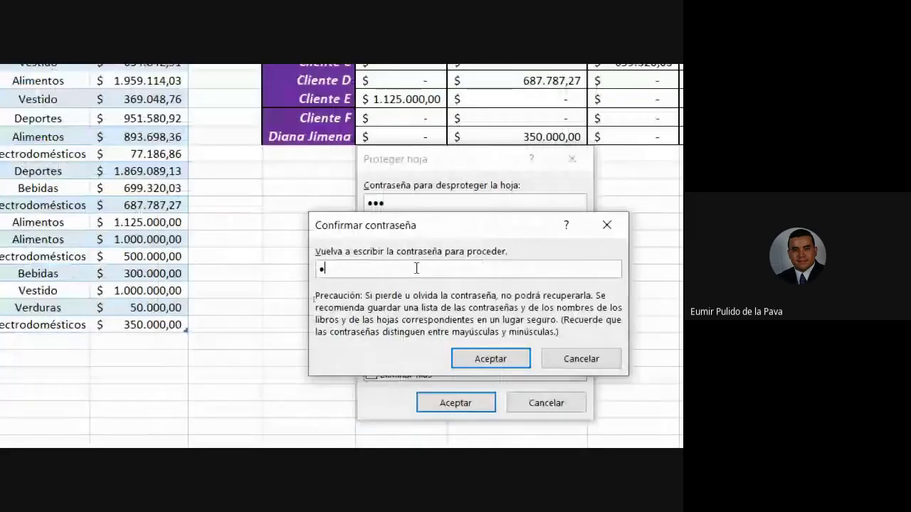
pyautogui.write('••')
pyautogui.press('Return')
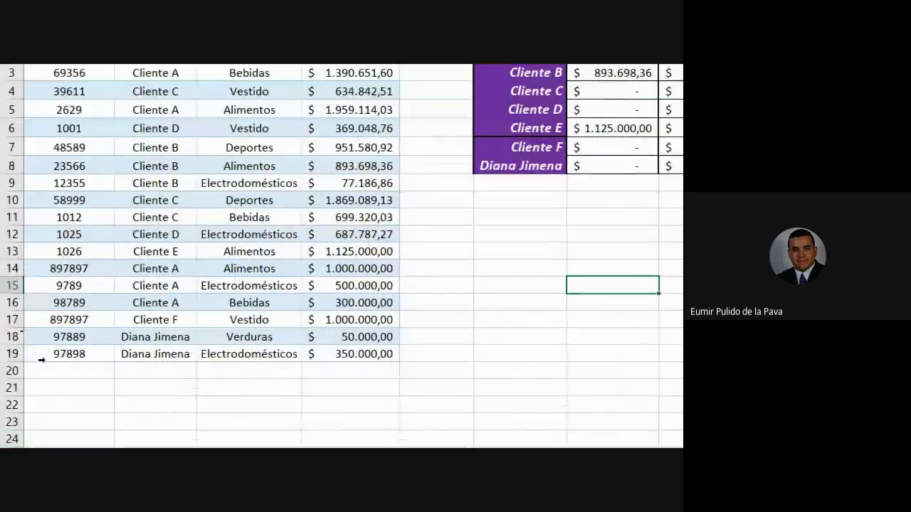
# Enter invoice 987987, Cliente e, Alimentos and 800000 across row 20 (A20:D20)
pyautogui.click(78, 367)
pyautogui.write('987987')
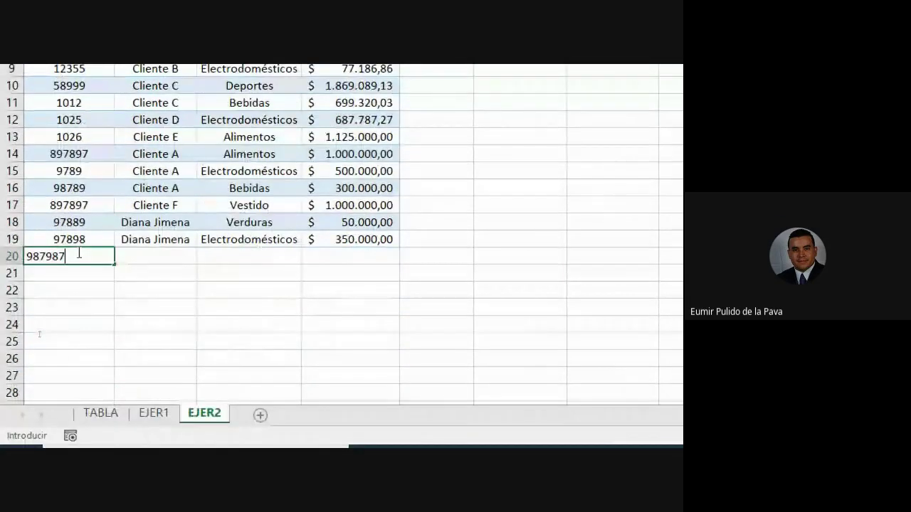
pyautogui.press('Tab')
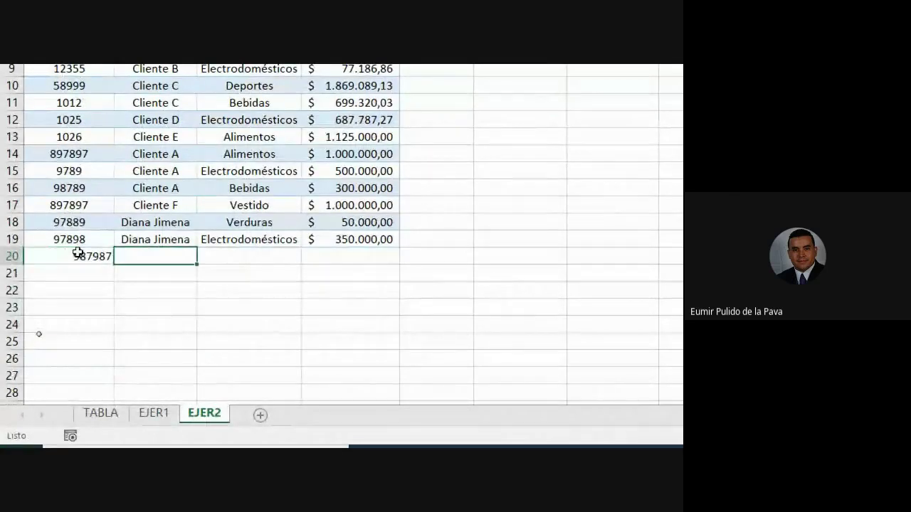
pyautogui.write('cLI')
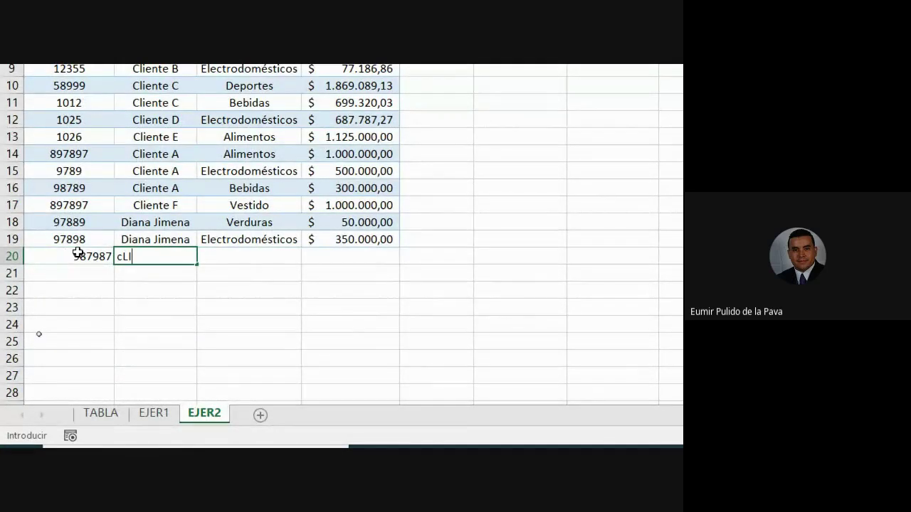
pyautogui.write('ENTE e')
pyautogui.press('Tab')
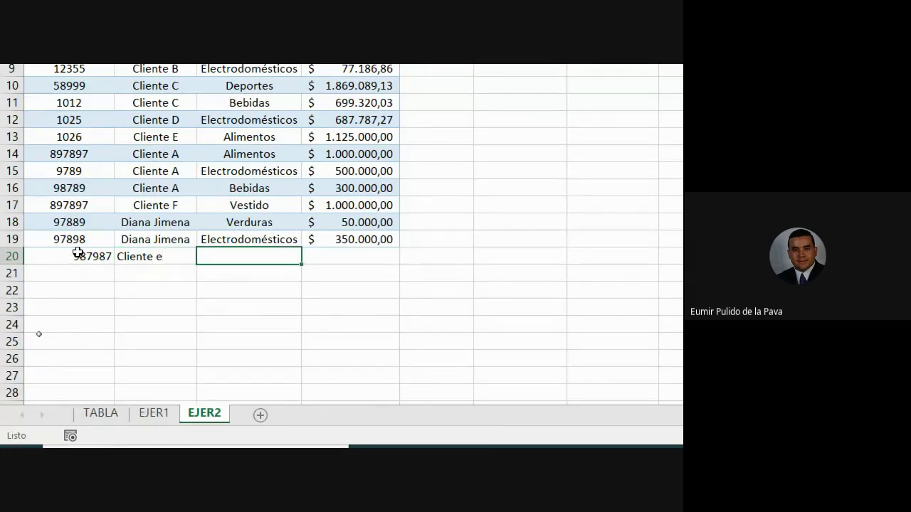
pyautogui.write('Alim')
pyautogui.press('Tab')
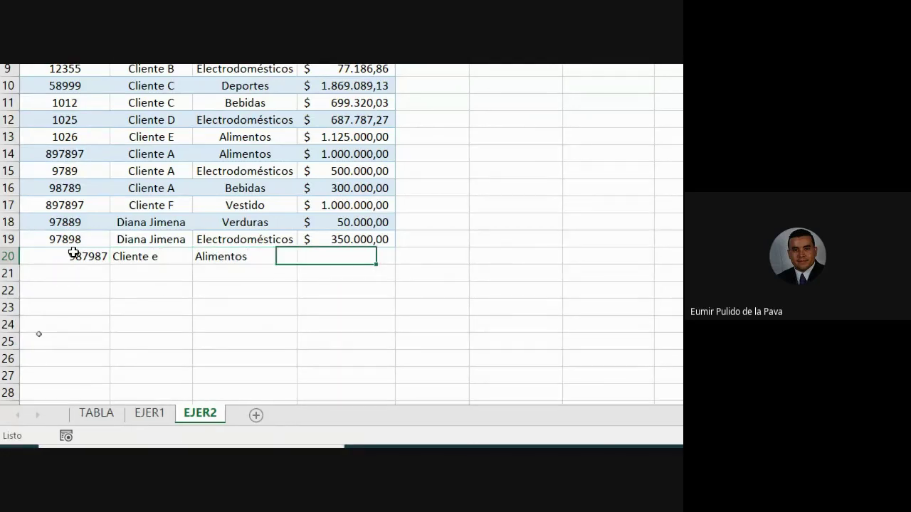
pyautogui.scroll(2, 506, 252)
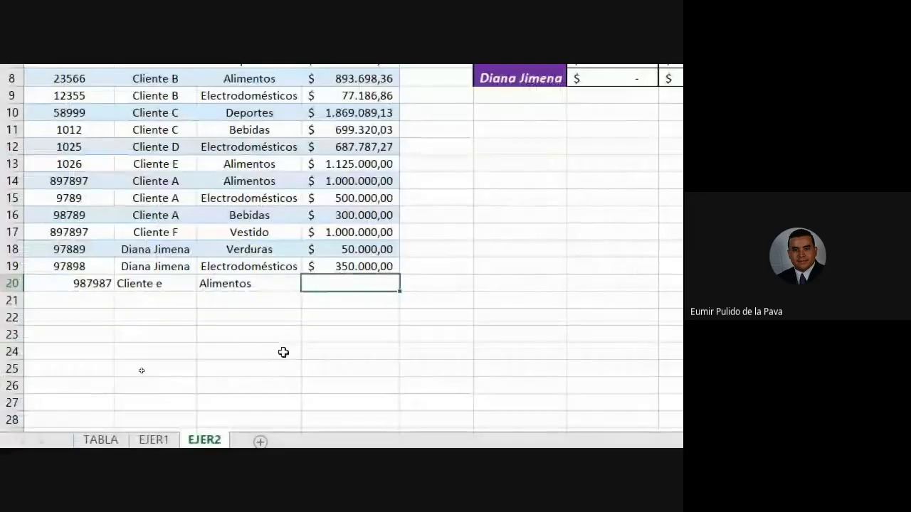
pyautogui.write('800000')
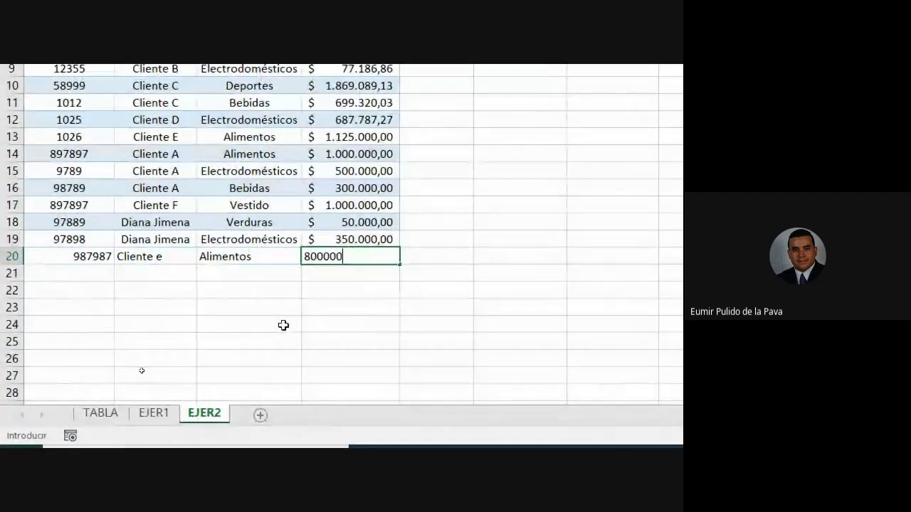
pyautogui.press('Return')
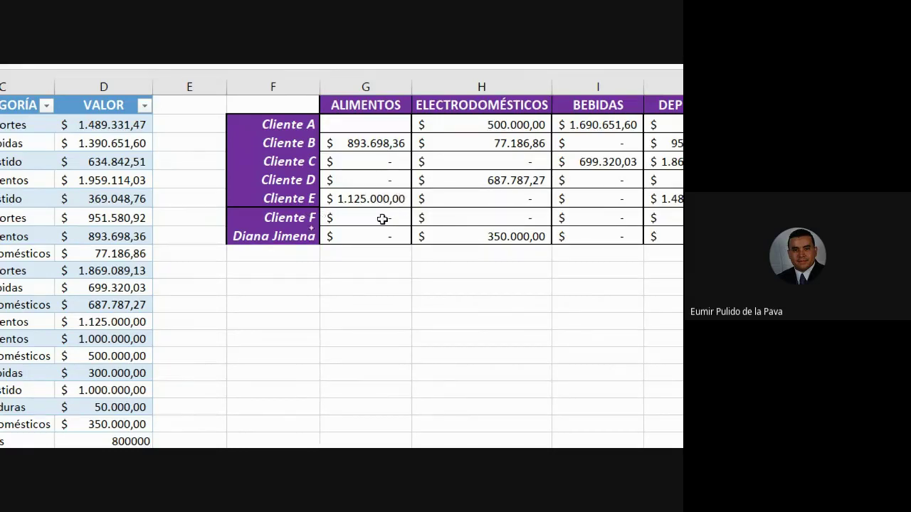
# Check the new 800000 entry against the summary grid's Alimentos column
pyautogui.click(186, 295)
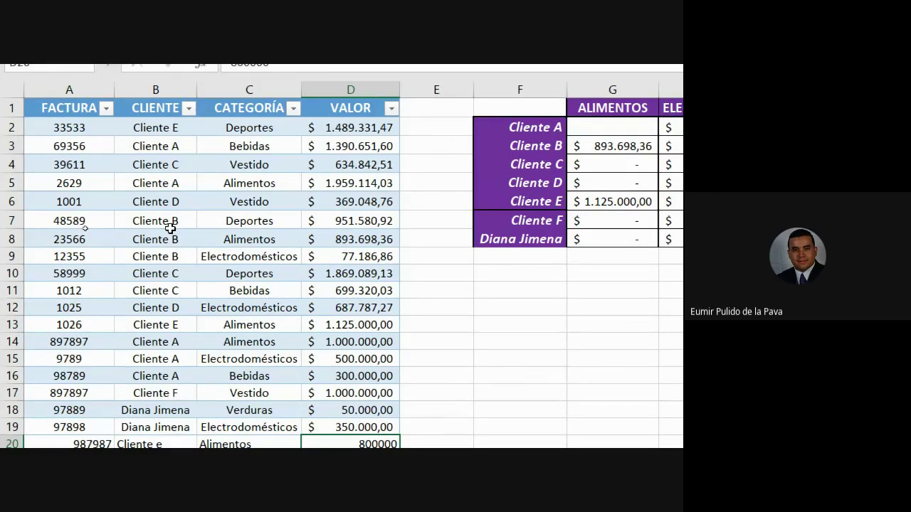
pyautogui.scroll(-2, 102, 437)
pyautogui.moveTo(107, 333); pyautogui.dragTo(346, 331)
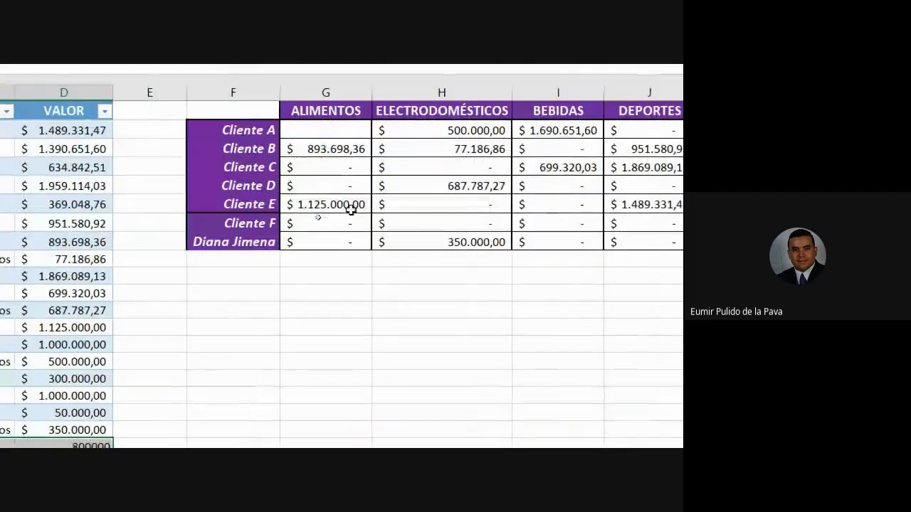
pyautogui.click(351, 209)
pyautogui.press('Delete')
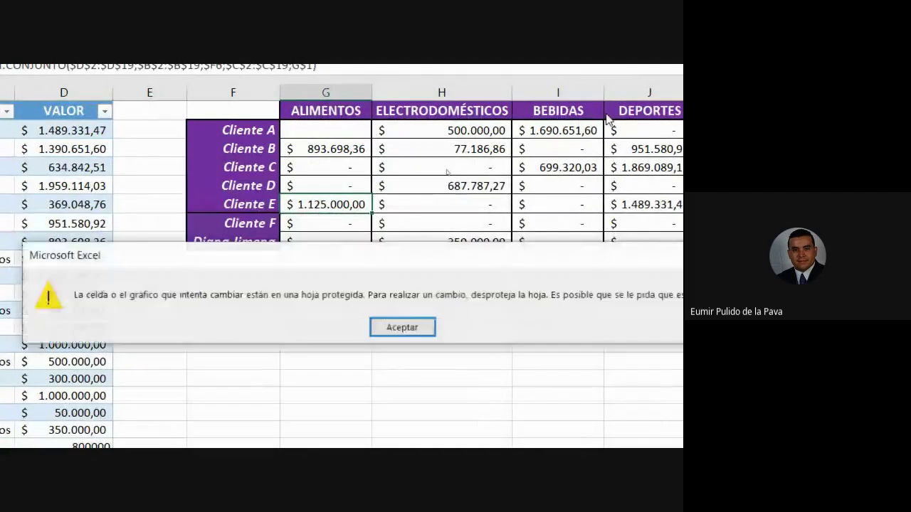
pyautogui.press('Return')
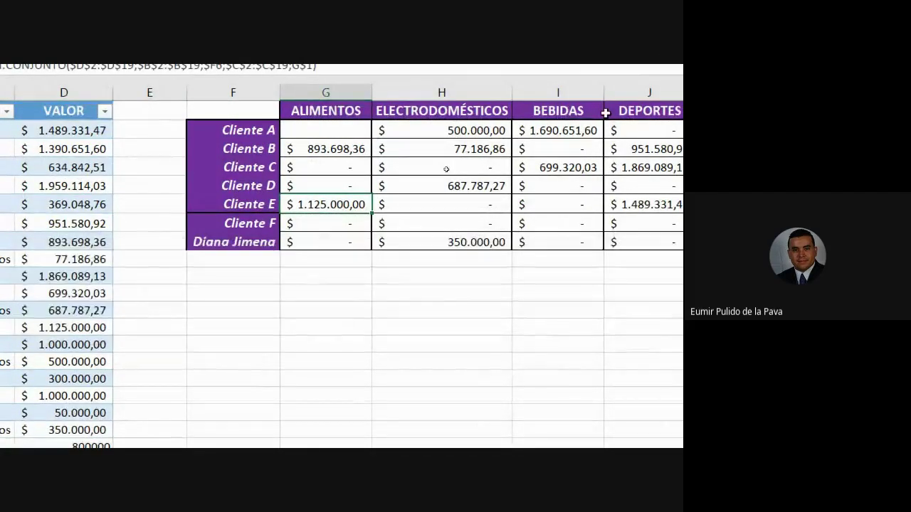
pyautogui.press('Up')
pyautogui.press('Up')
pyautogui.press('Up')
pyautogui.press('Down')
pyautogui.press('Delete')
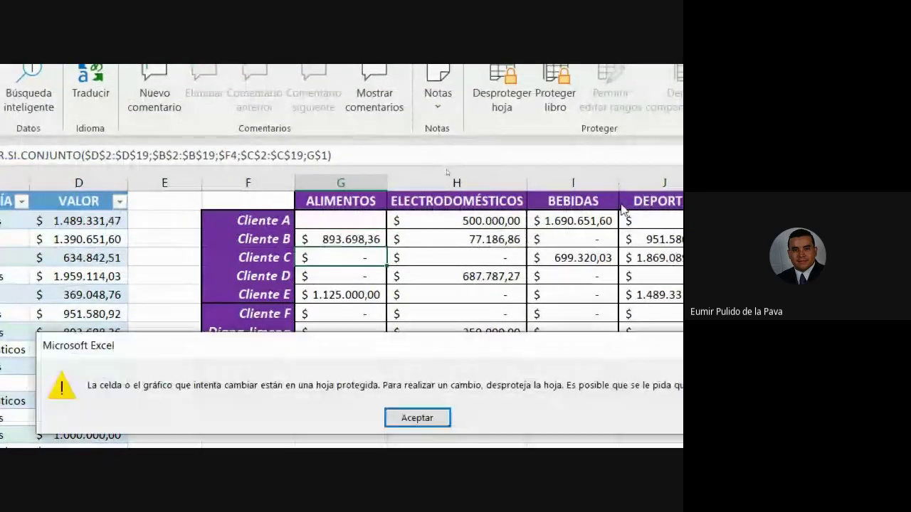
pyautogui.press('Return')
pyautogui.press('Down')
pyautogui.press('Down')
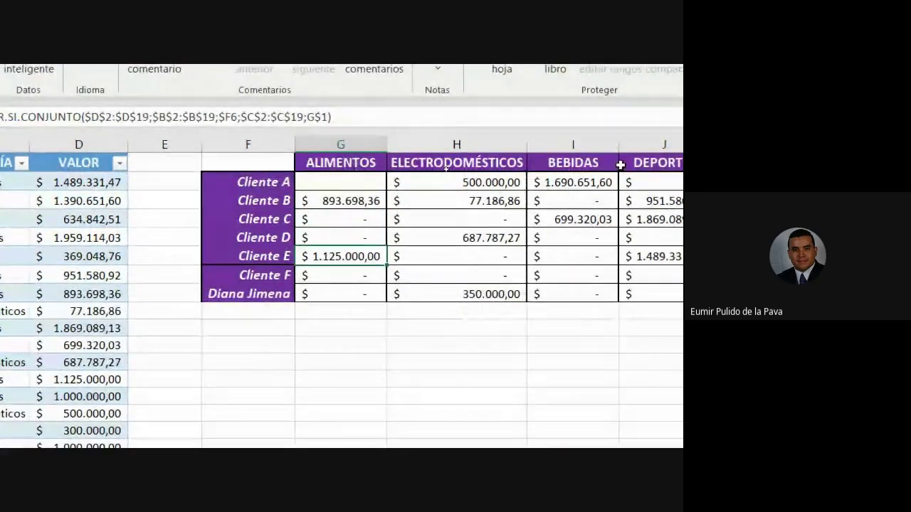
pyautogui.press('Delete')
pyautogui.press('Return')
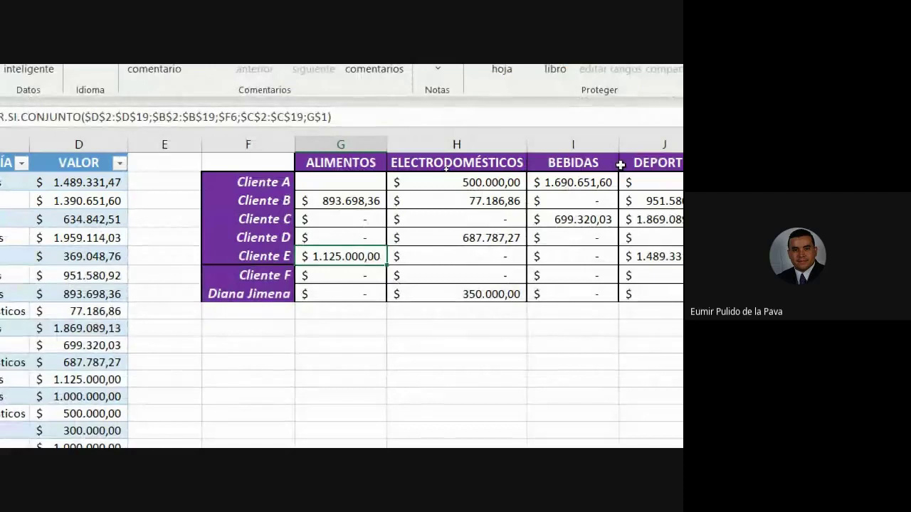
pyautogui.moveTo(356, 183); pyautogui.dragTo(682, 202)
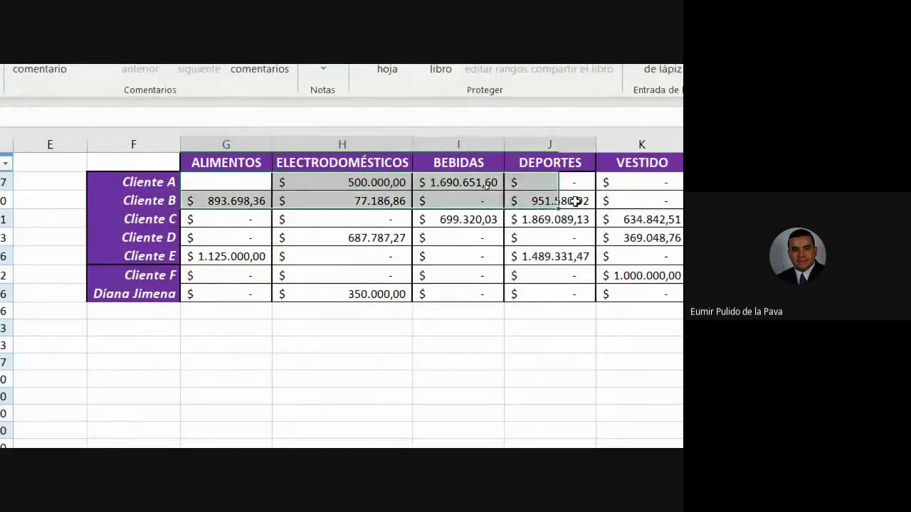
pyautogui.moveTo(575, 202); pyautogui.dragTo(742, 291)
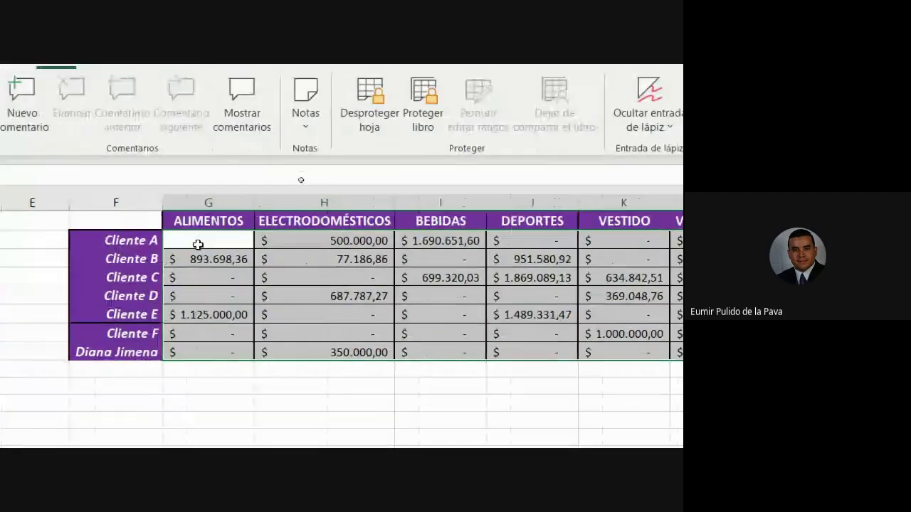
pyautogui.click(131, 182)
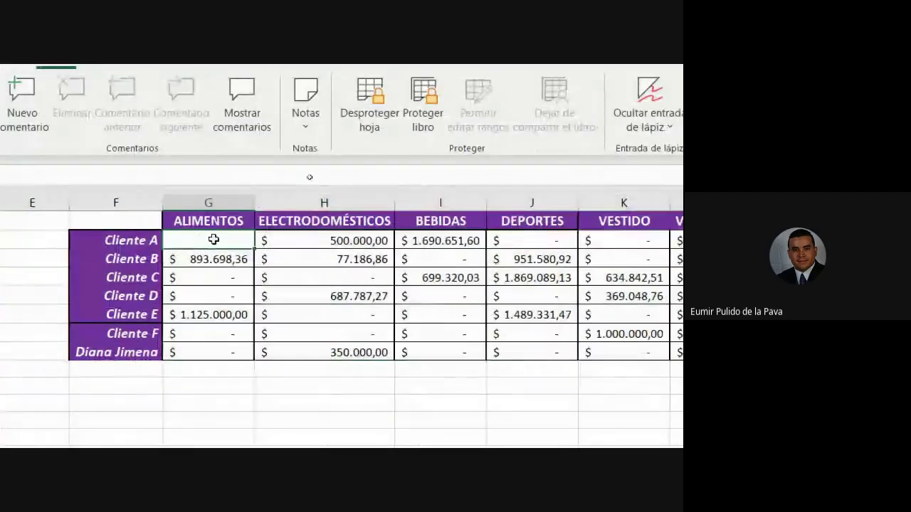
pyautogui.click(145, 200)
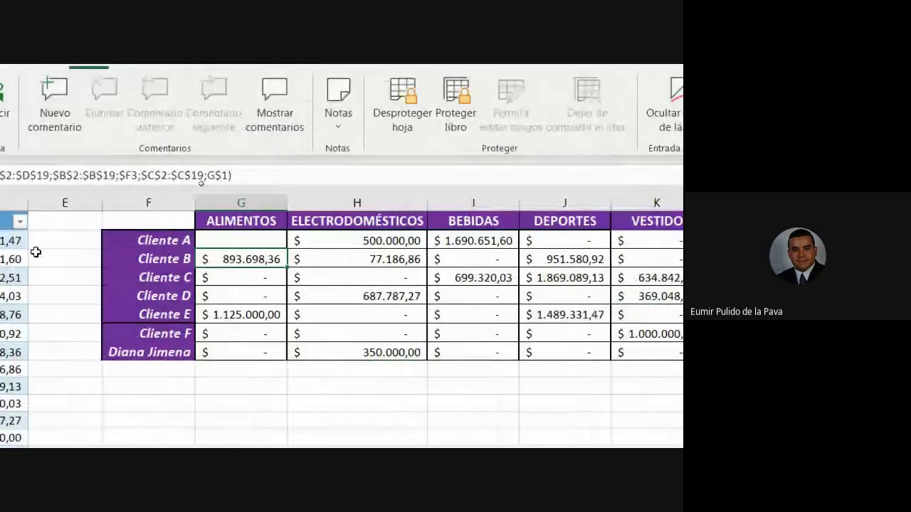
pyautogui.click(213, 176)
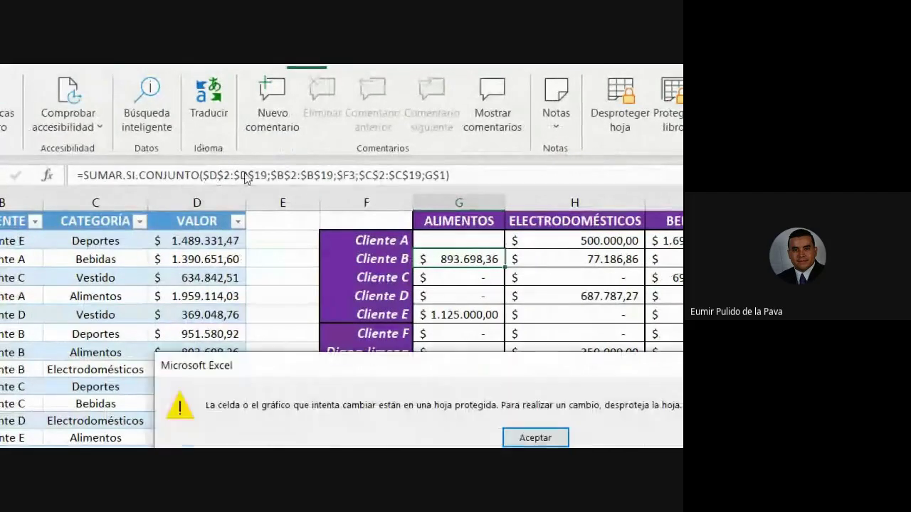
pyautogui.click(541, 419)
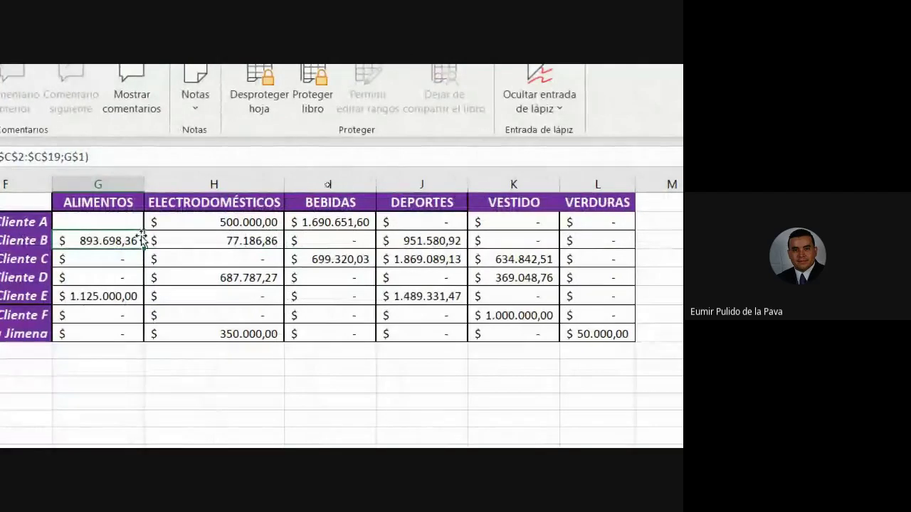
pyautogui.click(87, 201)
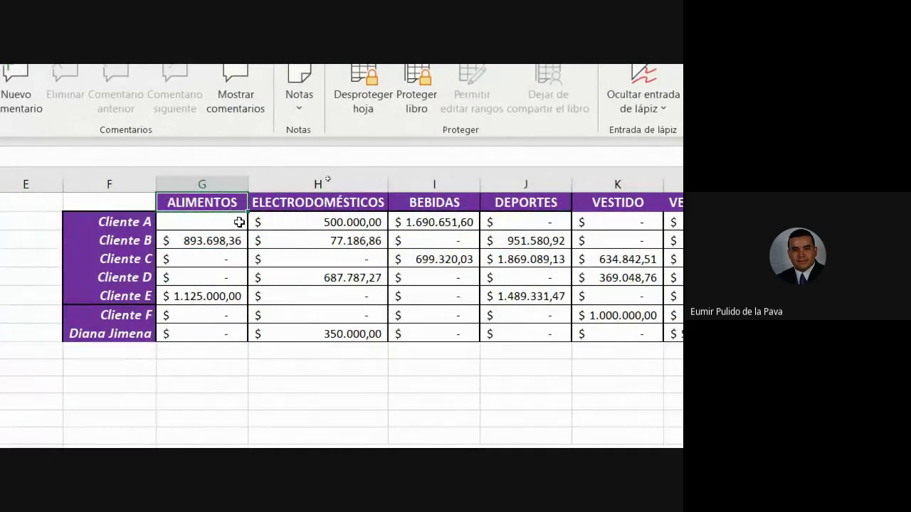
pyautogui.click(319, 202)
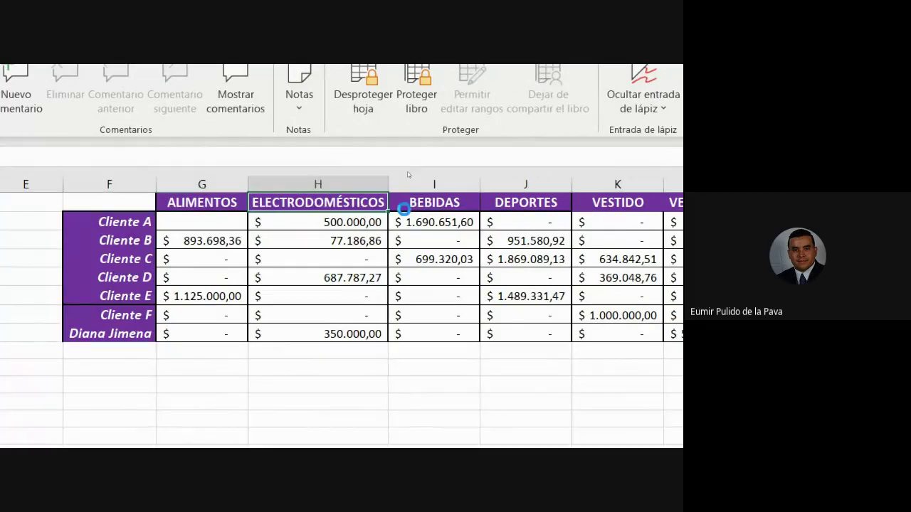
pyautogui.click(404, 208)
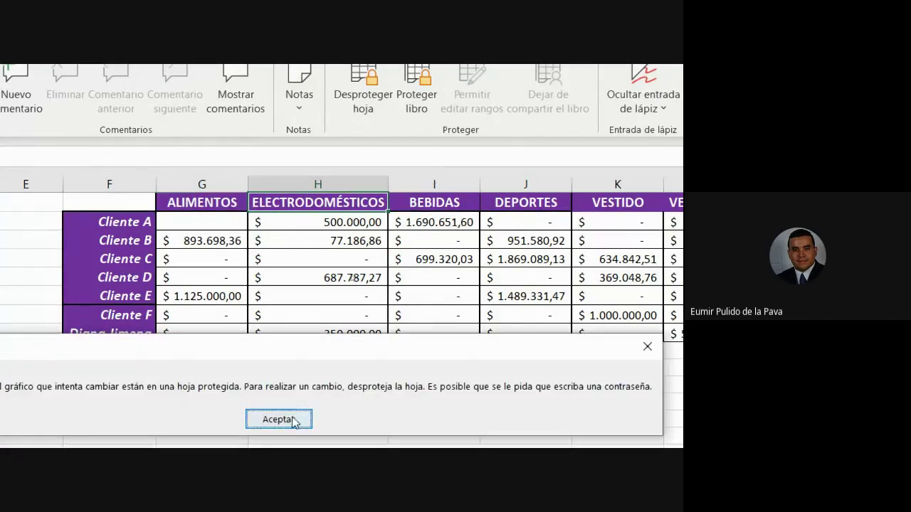
pyautogui.click(297, 420)
pyautogui.click(226, 204)
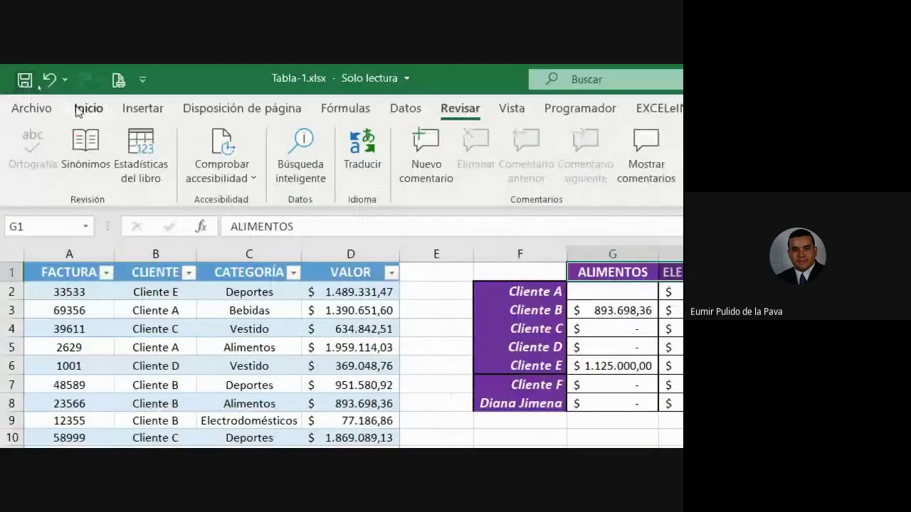
pyautogui.click(84, 108)
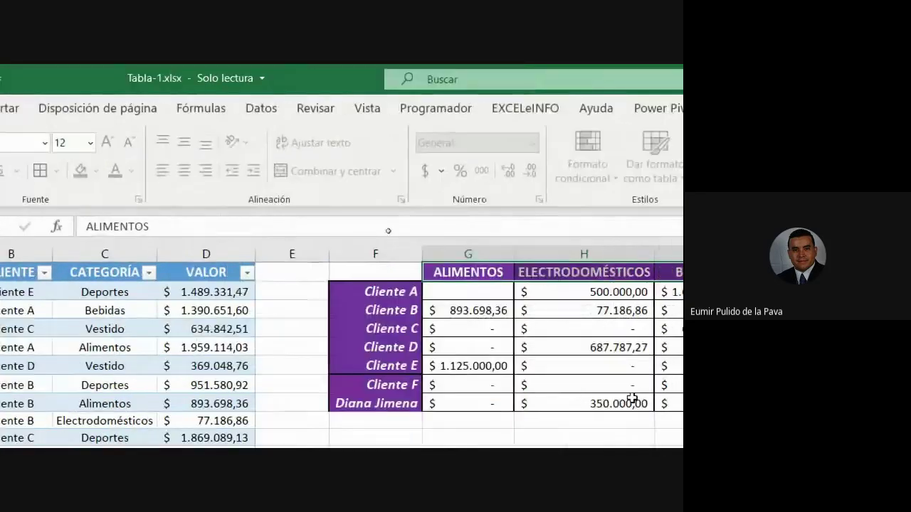
pyautogui.click(181, 143)
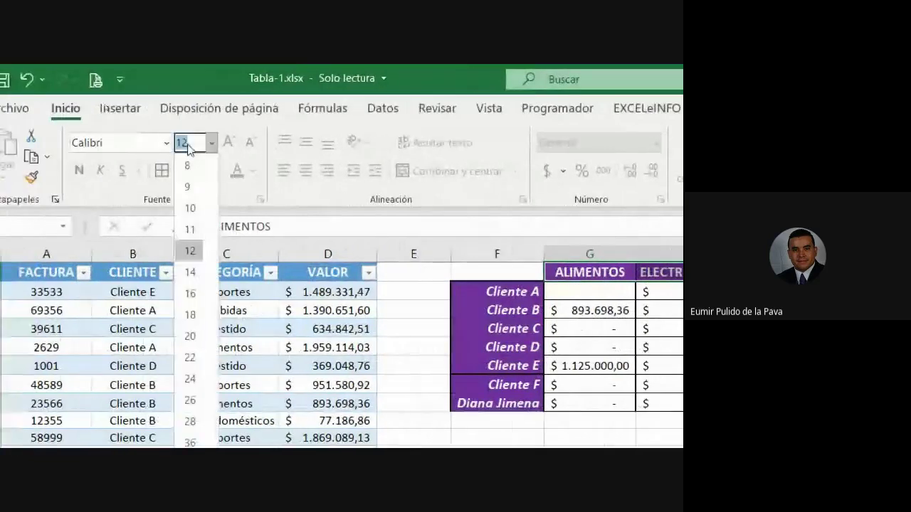
pyautogui.click(212, 337)
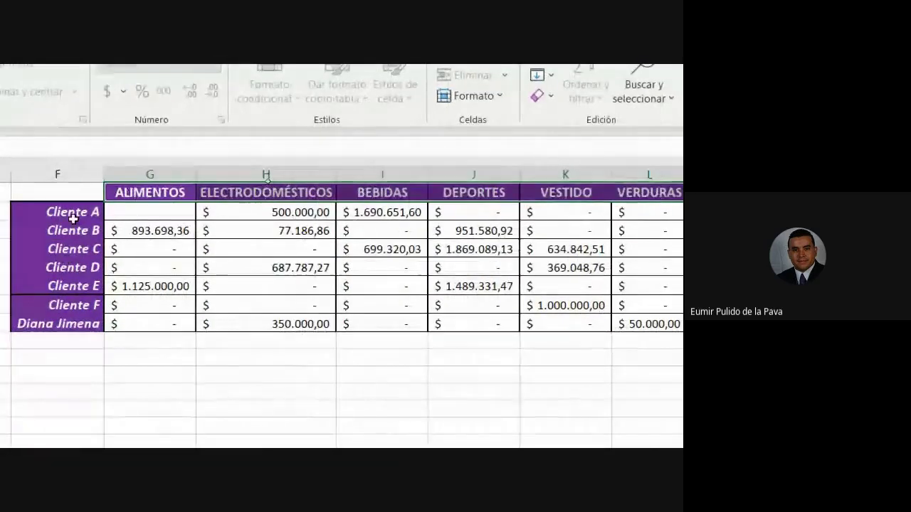
pyautogui.click(73, 217)
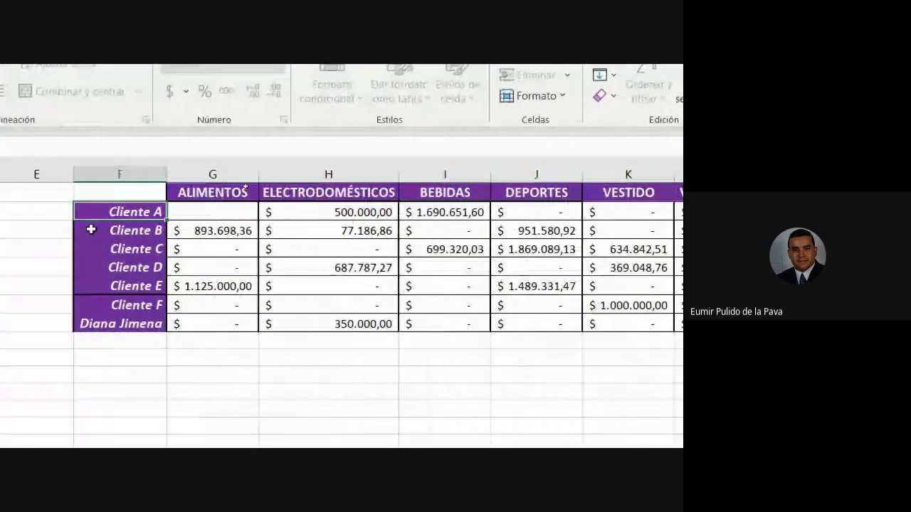
pyautogui.press('Delete')
pyautogui.press('Return')
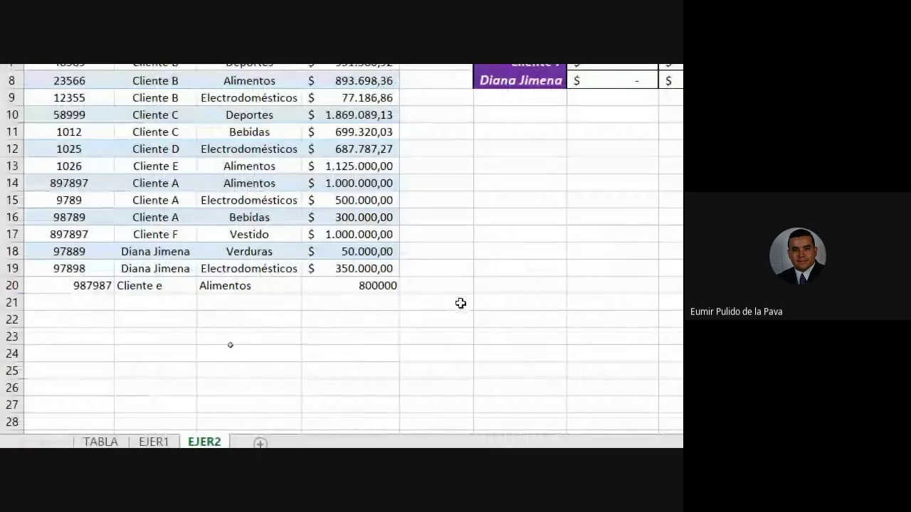
pyautogui.click(460, 303)
pyautogui.press('Delete')
pyautogui.press('Return')
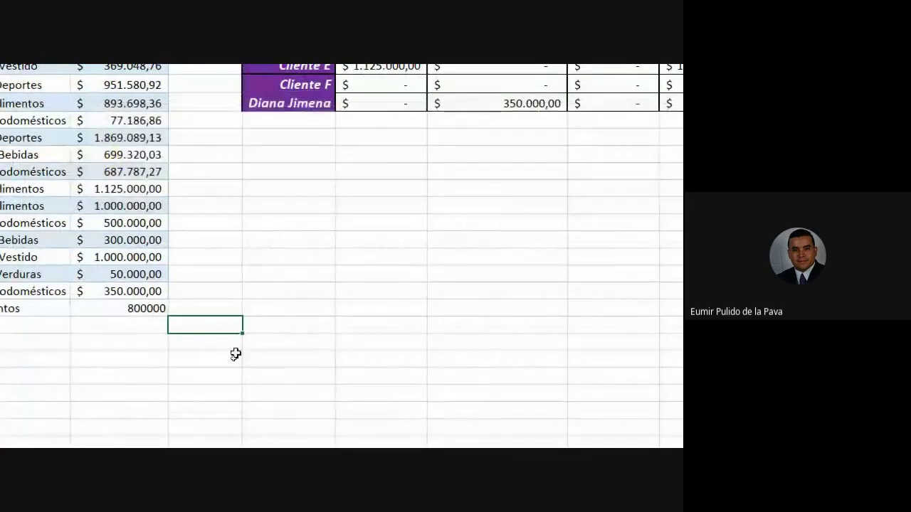
pyautogui.moveTo(27, 306); pyautogui.dragTo(333, 440)
pyautogui.moveTo(383, 390); pyautogui.dragTo(362, 344)
pyautogui.scroll(6, 280, 320)
pyautogui.scroll(20, 280, 319)
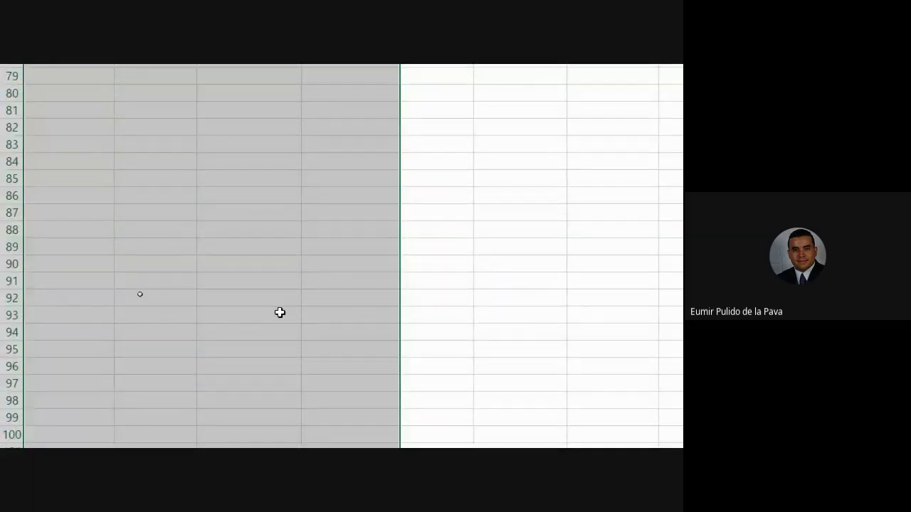
pyautogui.scroll(7, 116, 356)
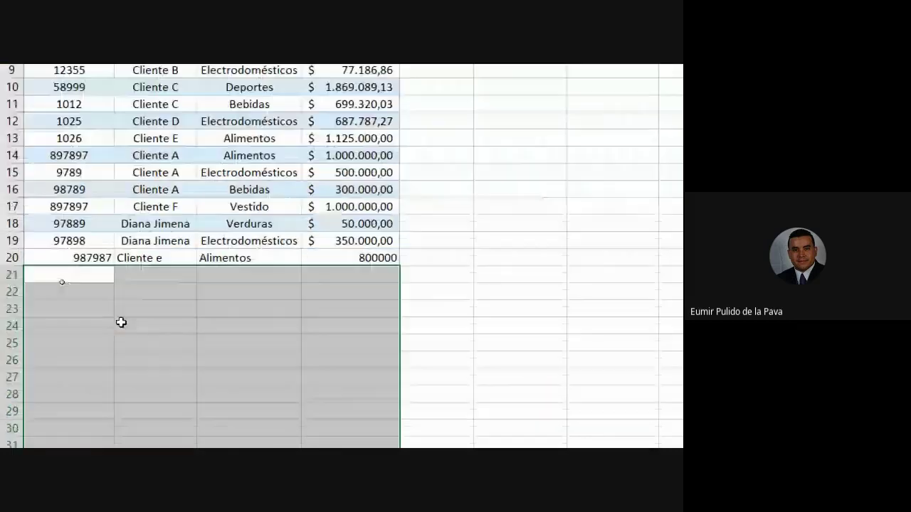
pyautogui.moveTo(62, 240); pyautogui.dragTo(362, 257)
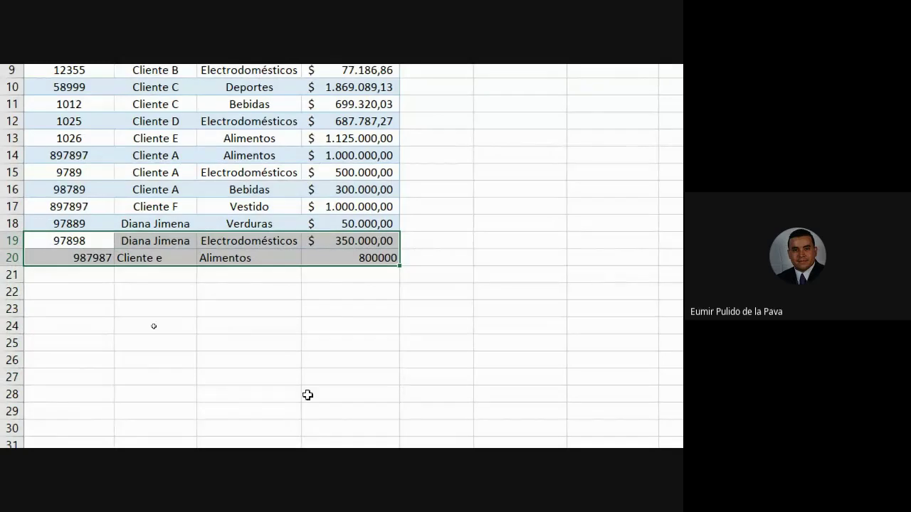
pyautogui.scroll(3, 307, 396)
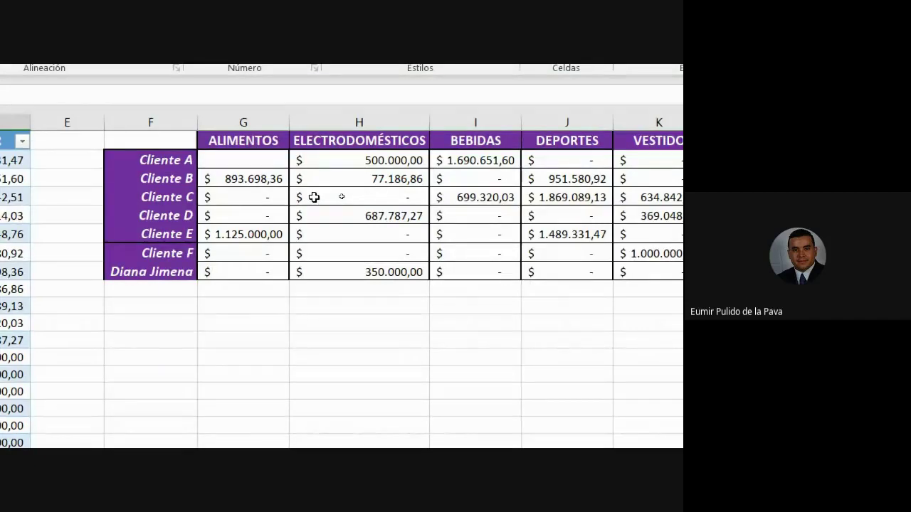
pyautogui.moveTo(240, 163); pyautogui.dragTo(755, 267)
pyautogui.moveTo(575, 285); pyautogui.dragTo(575, 291)
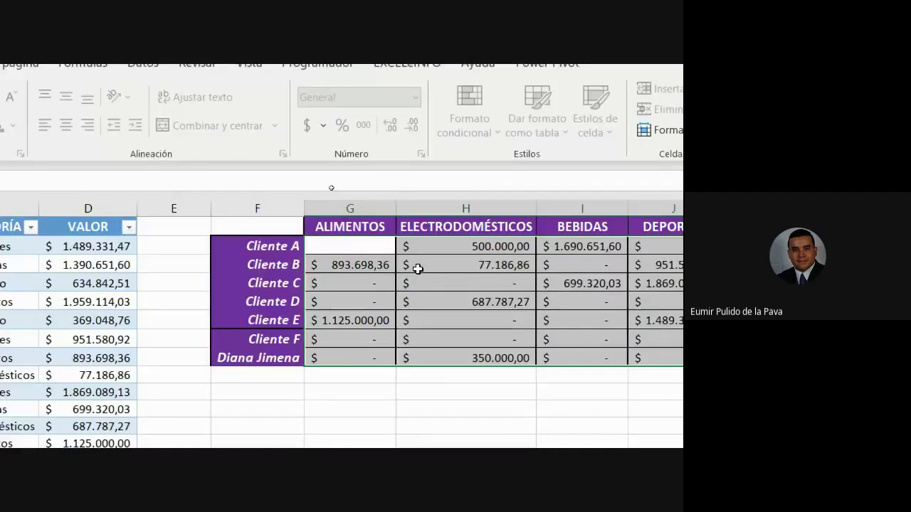
pyautogui.click(61, 178)
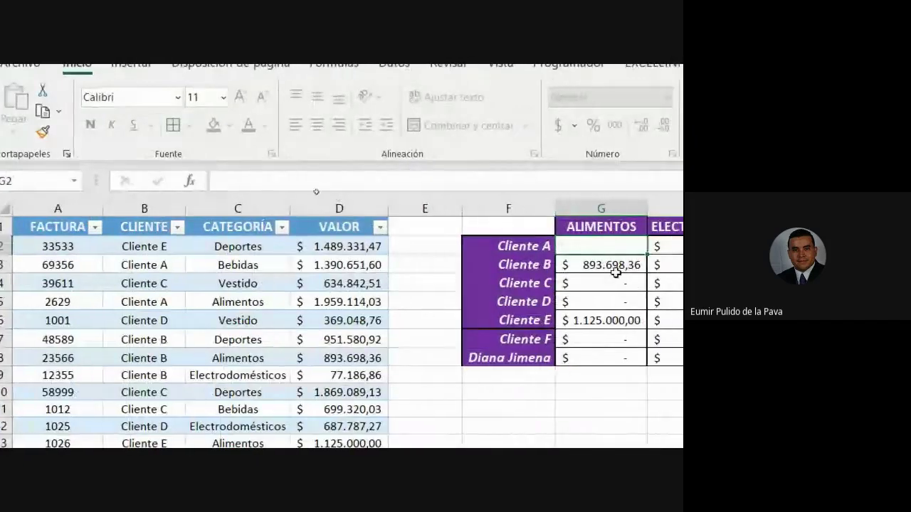
pyautogui.click(610, 264)
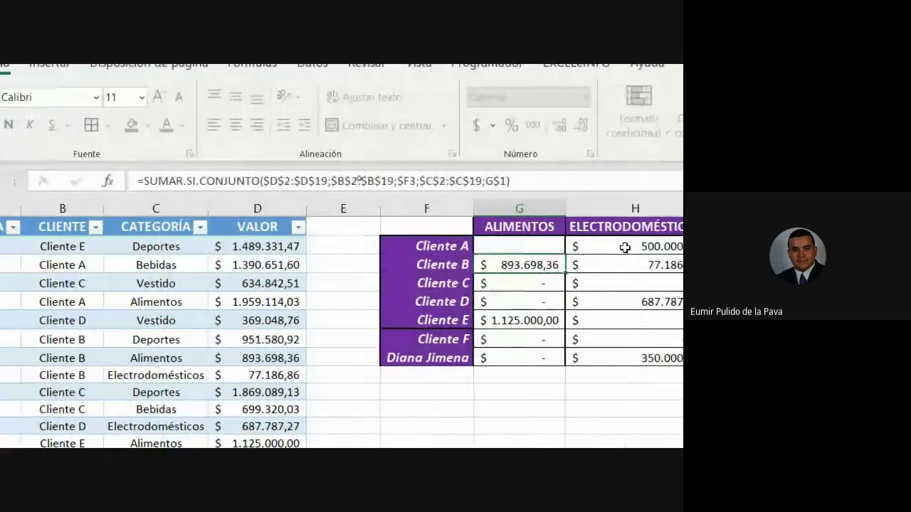
pyautogui.click(625, 265)
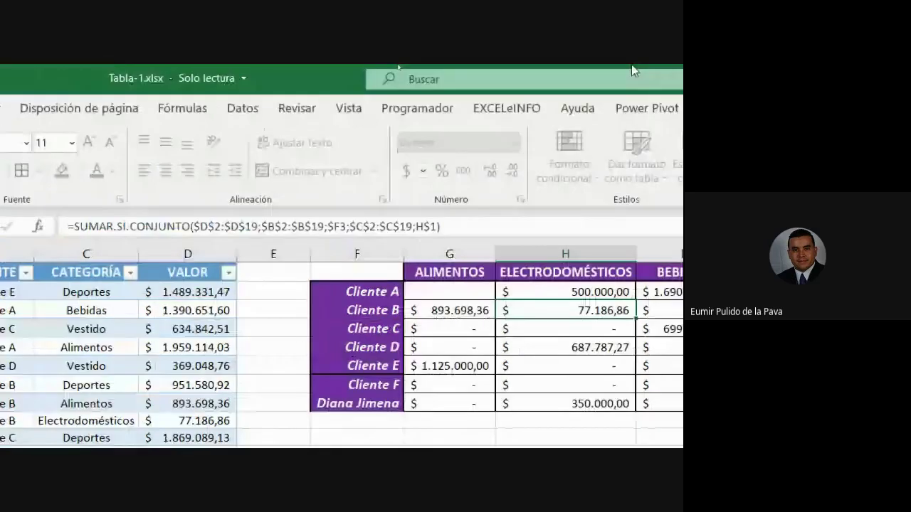
# Unprotect the EJER2 sheet with its password
pyautogui.click(311, 62)
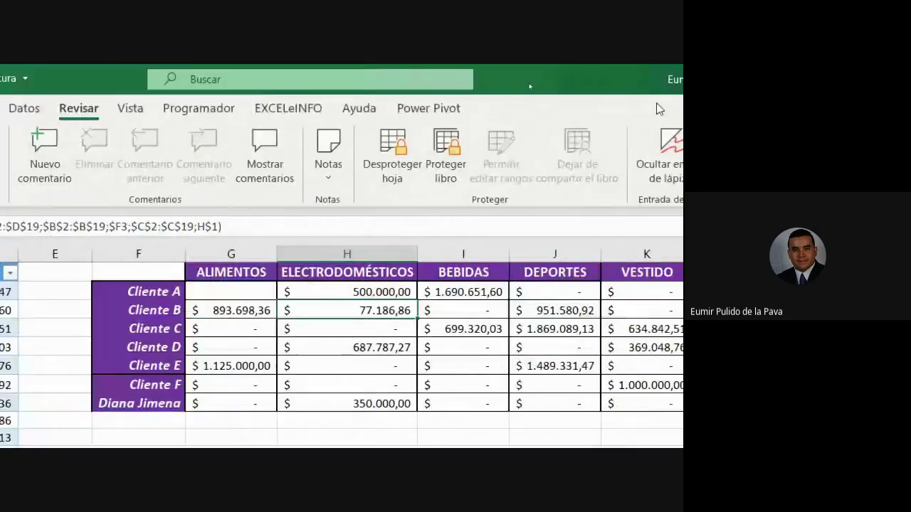
pyautogui.click(362, 147)
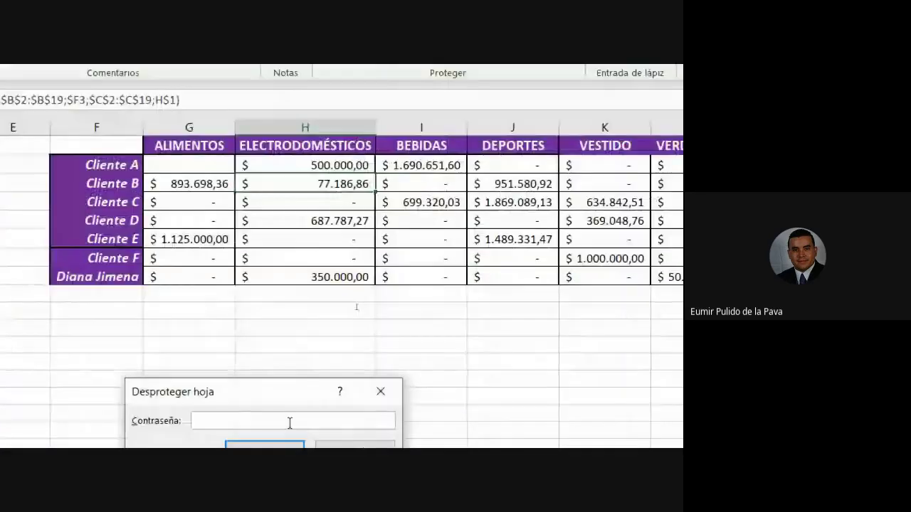
pyautogui.write('•••')
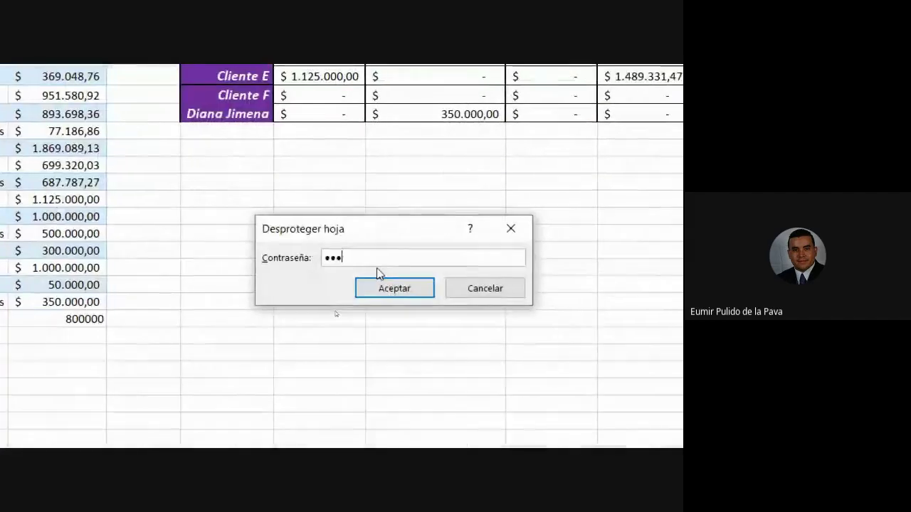
pyautogui.press('Return')
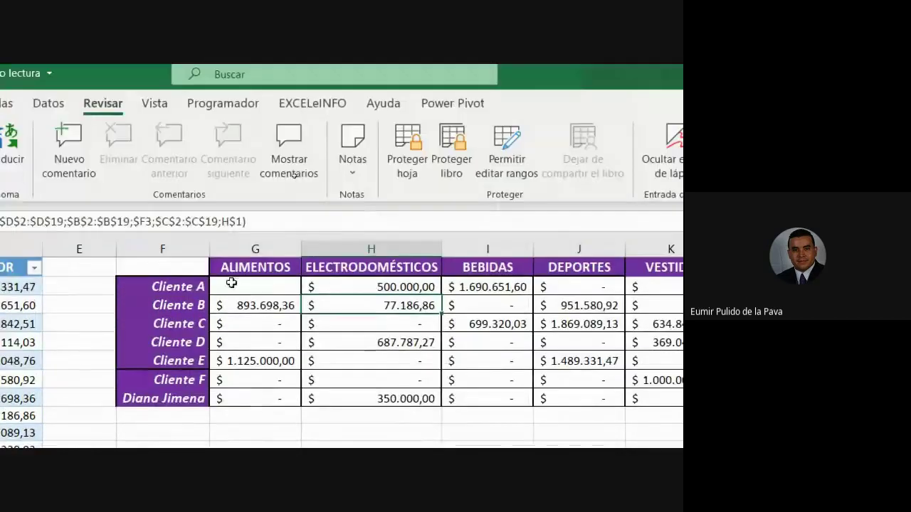
# Set the summary grid's value cells to hide their formulas via Formato de celdas > Proteger
pyautogui.moveTo(232, 153); pyautogui.dragTo(636, 400)
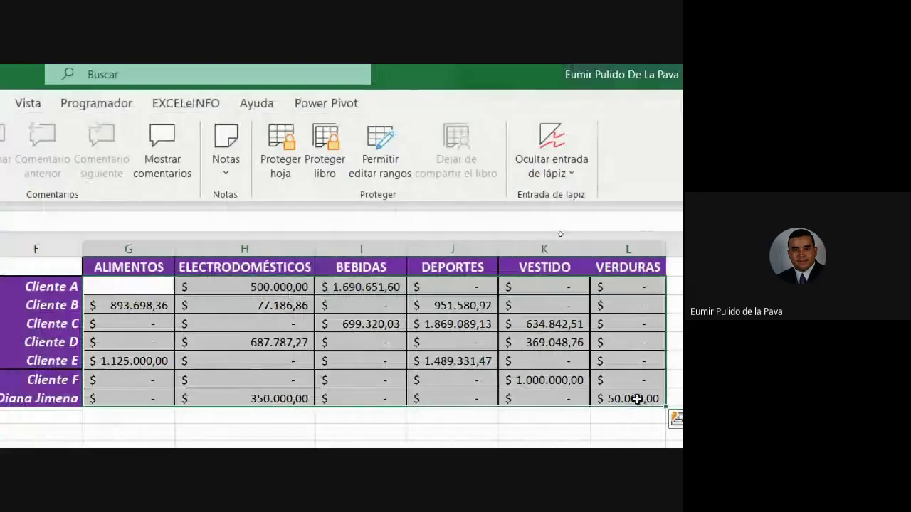
pyautogui.rightClick(268, 308)
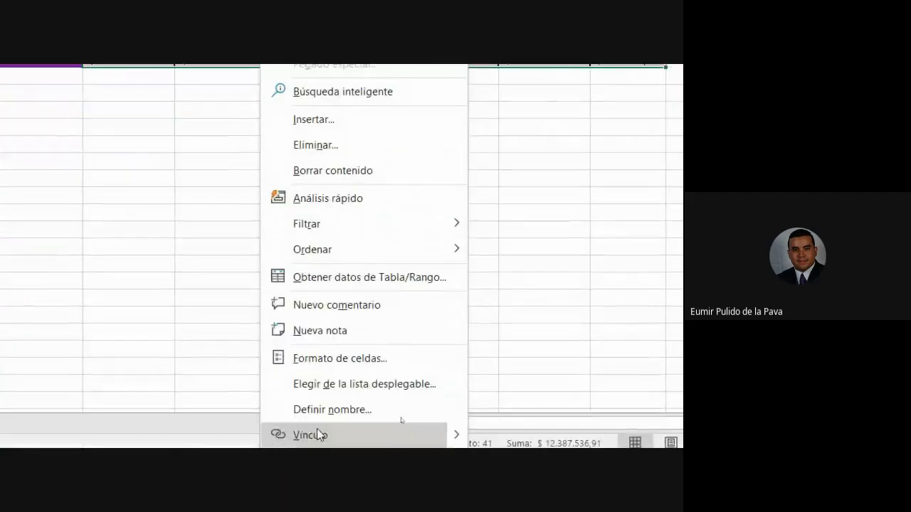
pyautogui.click(341, 428)
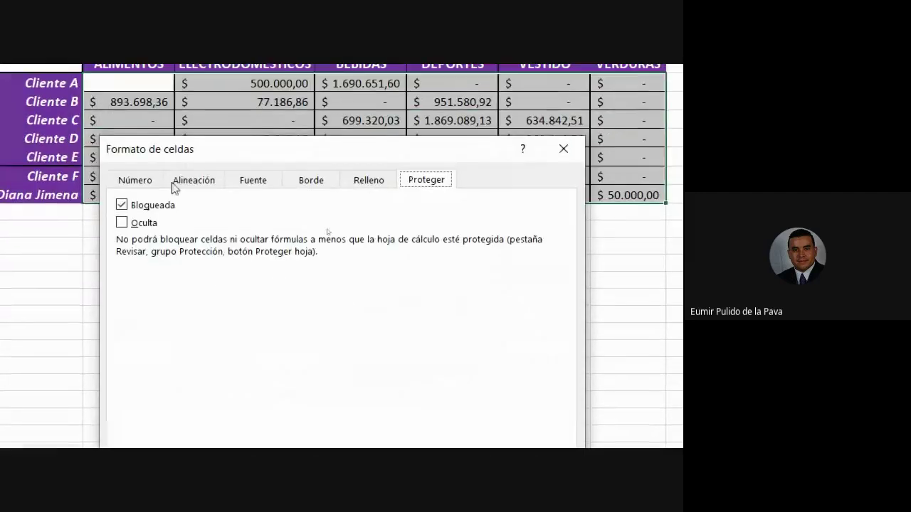
pyautogui.click(123, 224)
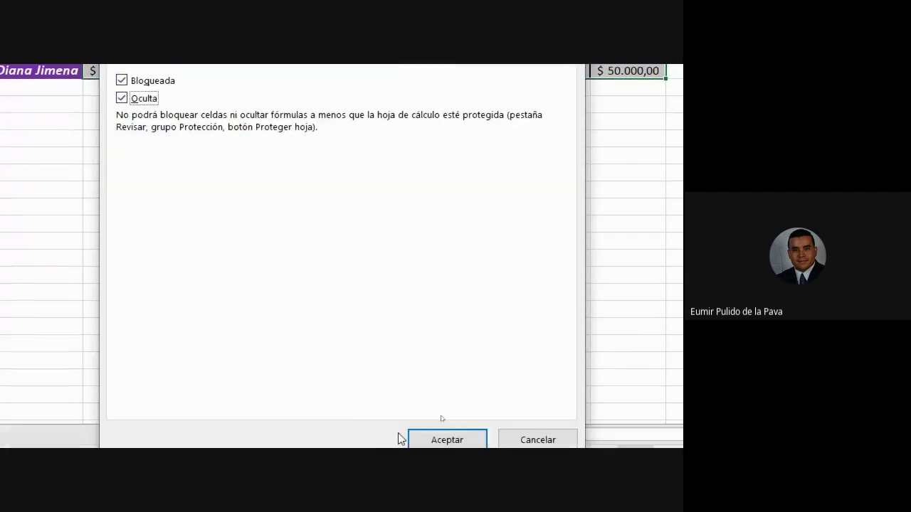
pyautogui.click(429, 432)
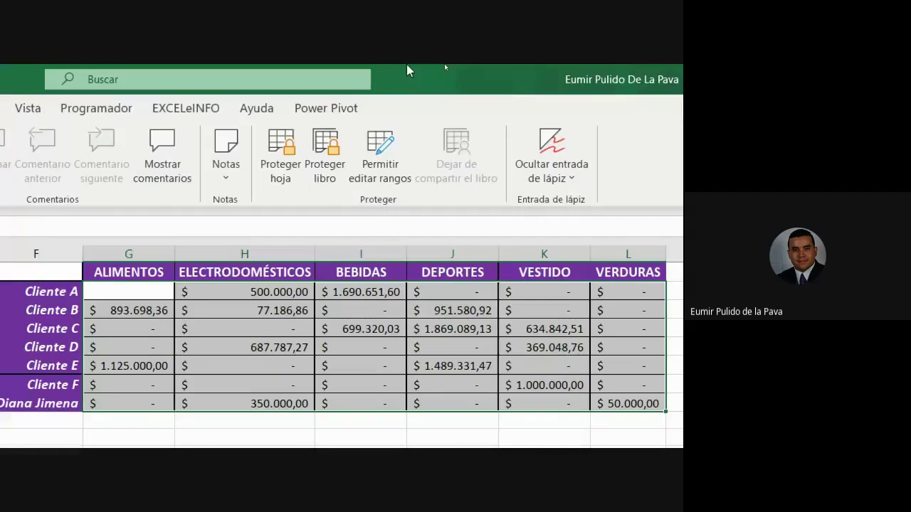
# Protect the sheet again, entering and confirming a password
pyautogui.click(285, 150)
pyautogui.write('123')
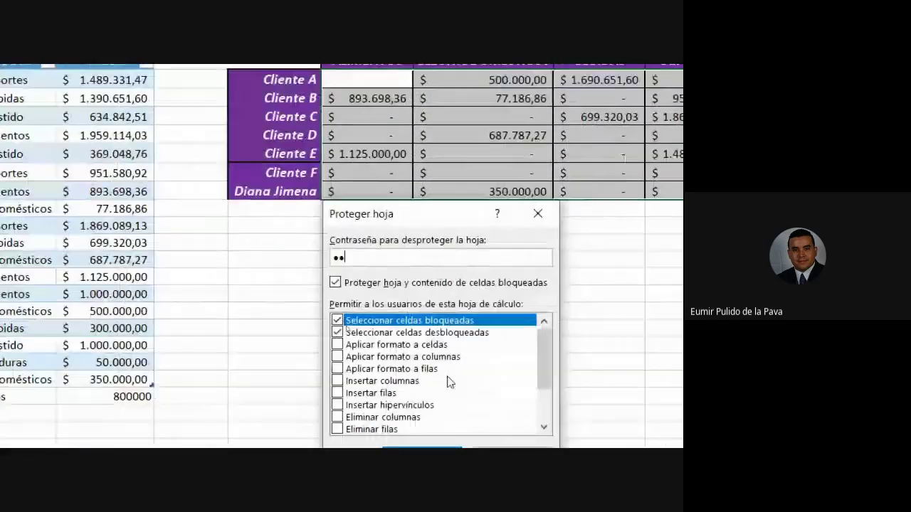
pyautogui.press('Return')
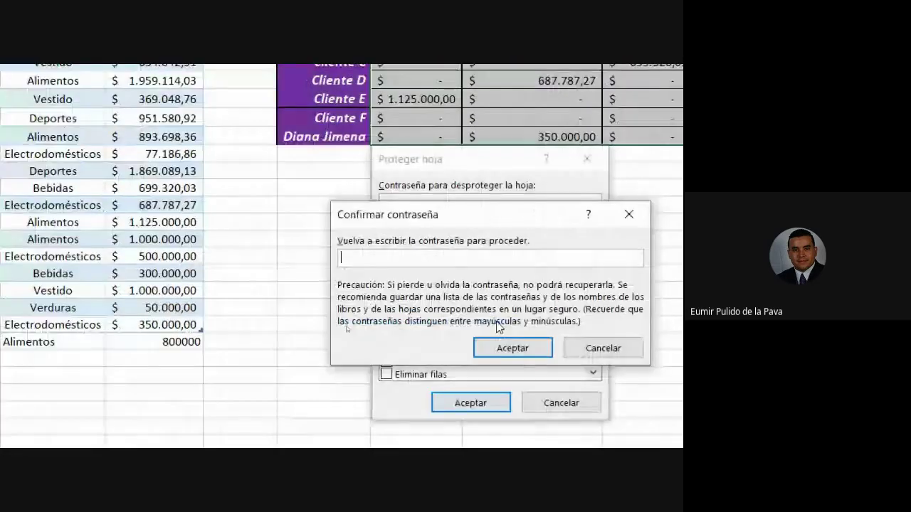
pyautogui.write('123')
pyautogui.press('Return')
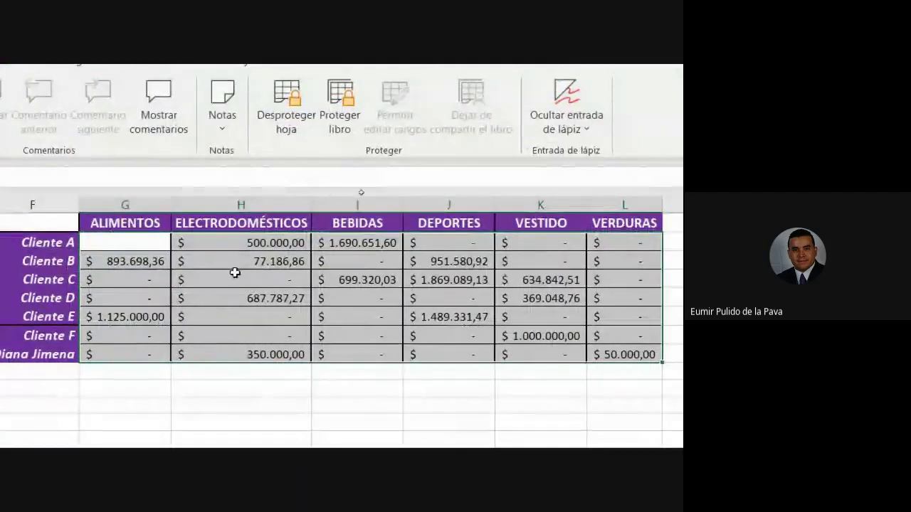
# Change Cliente C's Vestido value to 1.000.000 and check its total in the grid
pyautogui.click(216, 132)
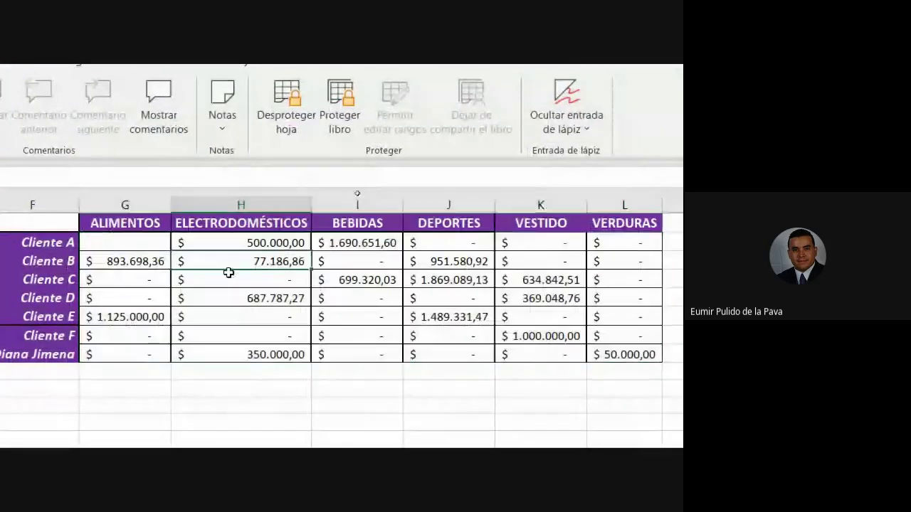
pyautogui.click(135, 317)
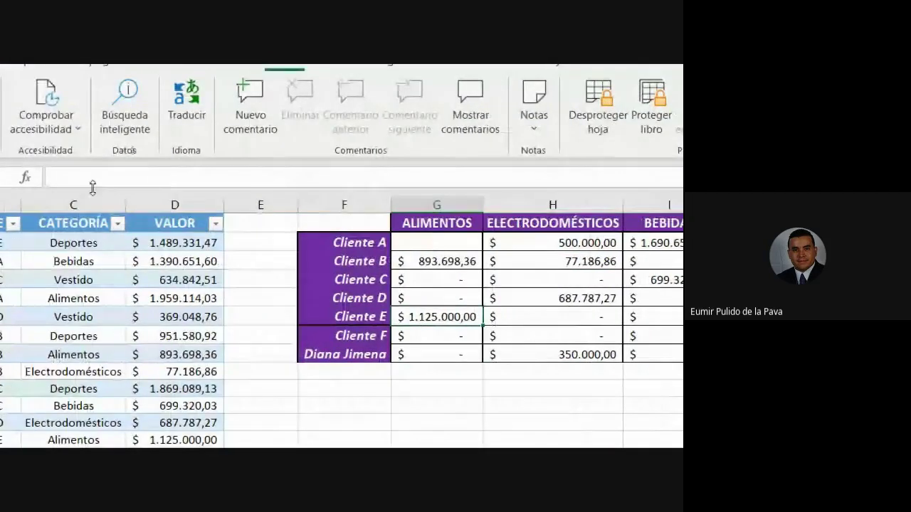
pyautogui.click(461, 265)
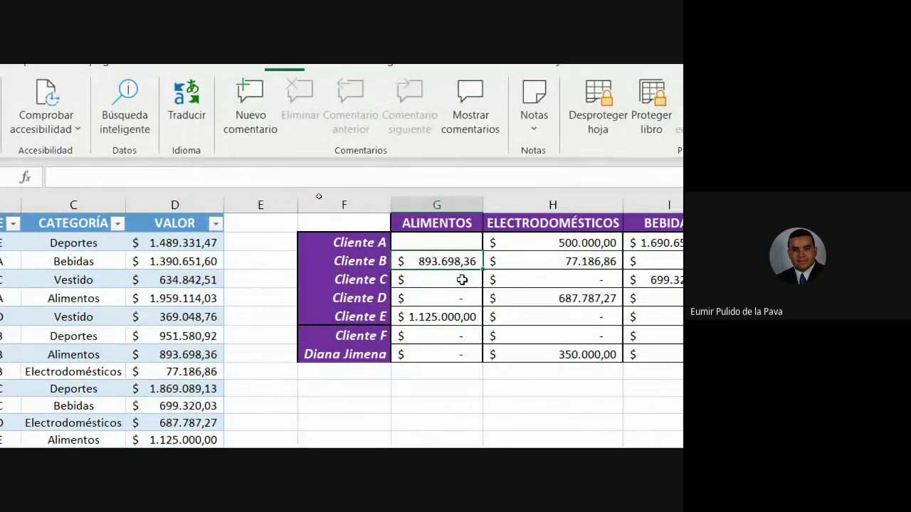
pyautogui.click(194, 283)
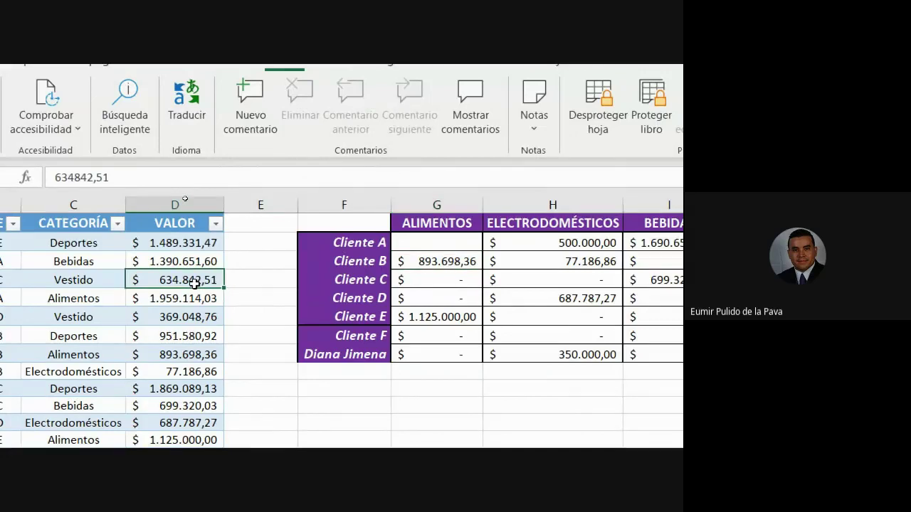
pyautogui.write('1.000.00')
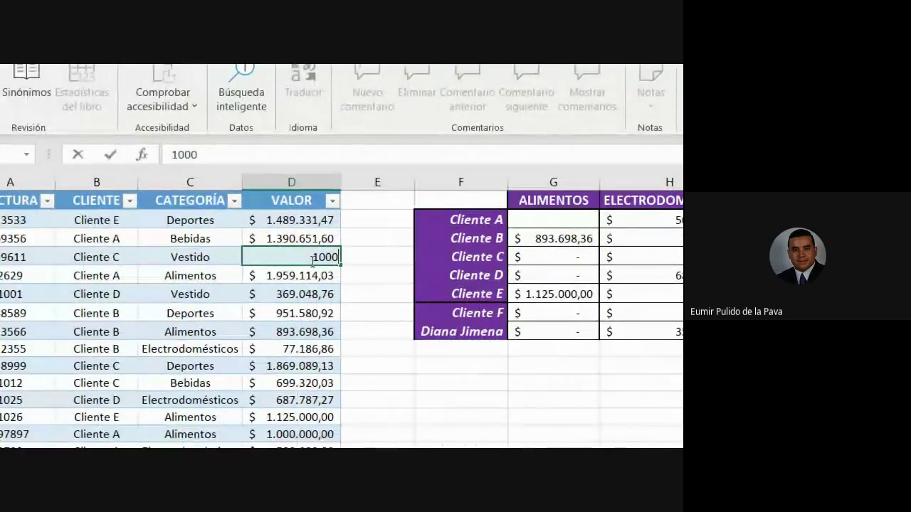
pyautogui.write('0')
pyautogui.press('Return')
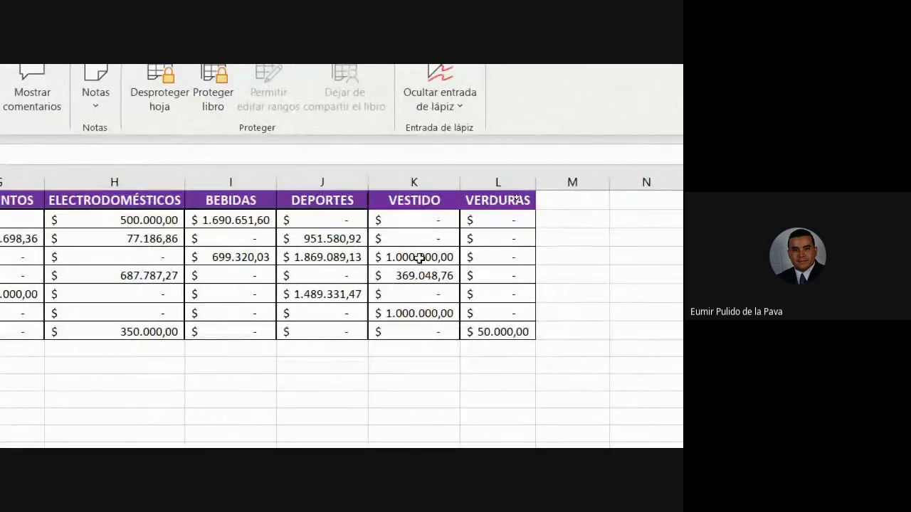
pyautogui.click(420, 257)
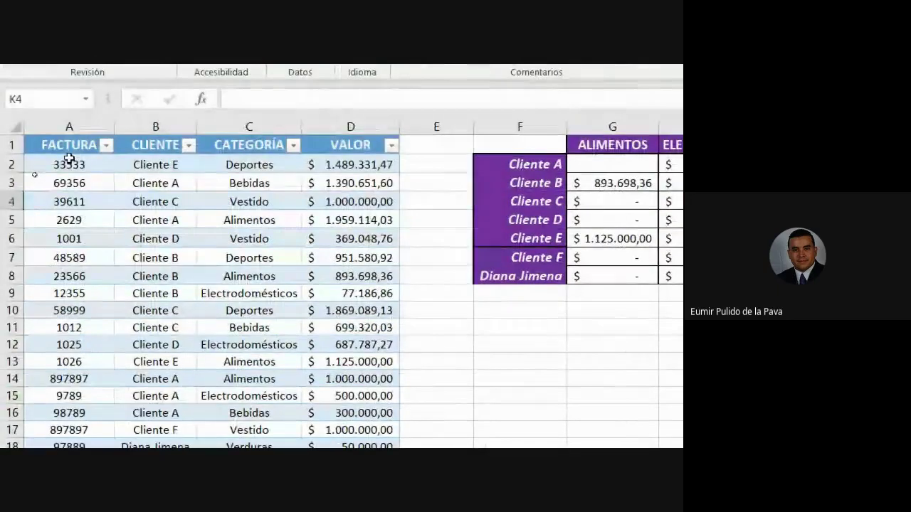
# Change the Electrodomésticos value in D19 to 850000 and verify the grid's updated totals
pyautogui.moveTo(69, 158); pyautogui.dragTo(350, 441)
pyautogui.moveTo(350, 384); pyautogui.dragTo(338, 408)
pyautogui.click(359, 410)
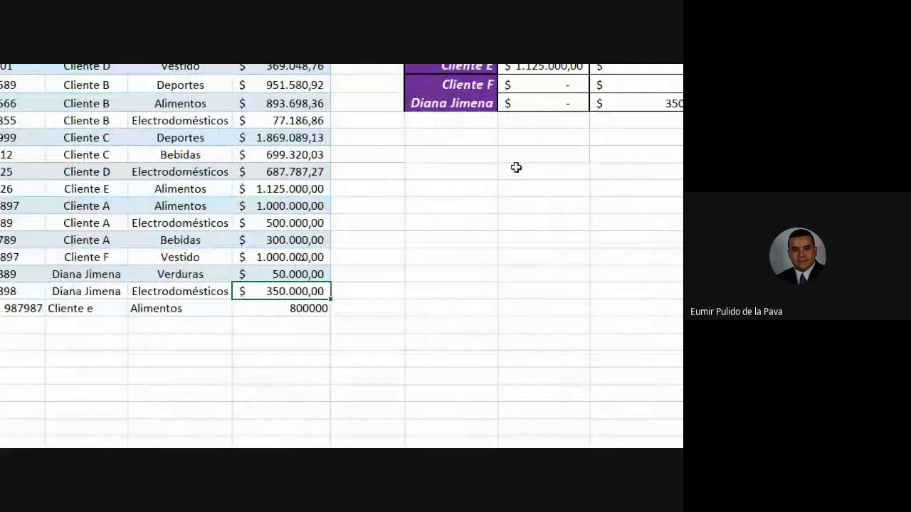
pyautogui.write('850000')
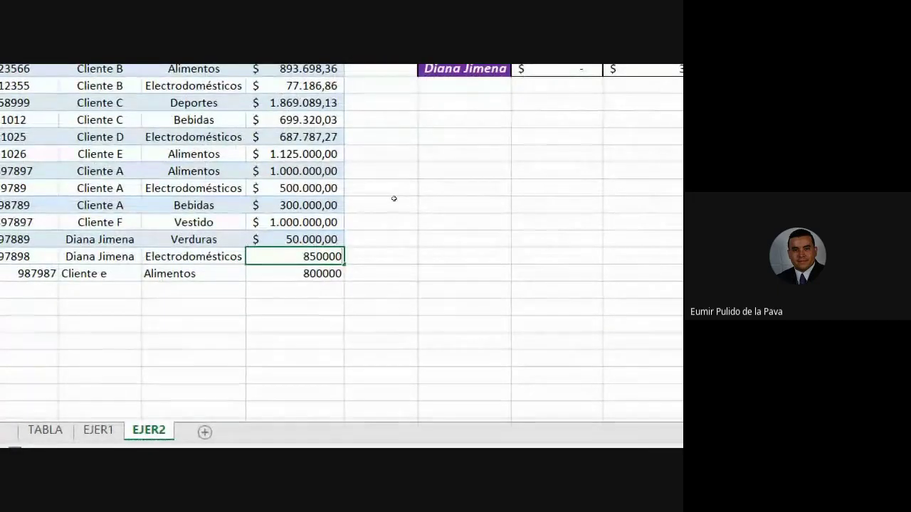
pyautogui.press('Return')
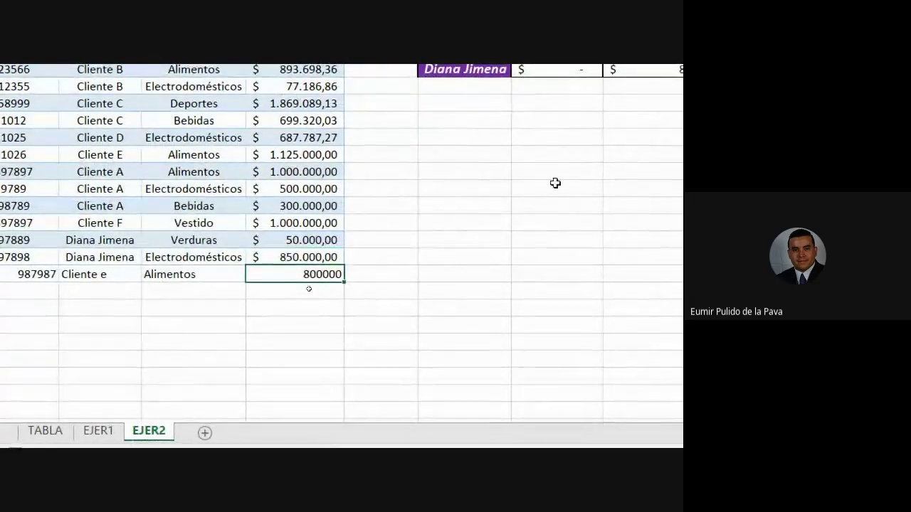
pyautogui.click(475, 178)
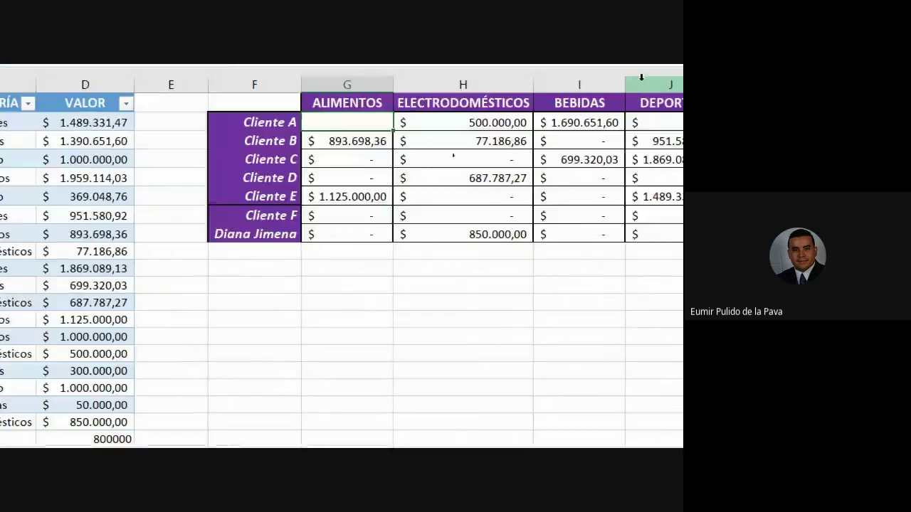
pyautogui.click(550, 195)
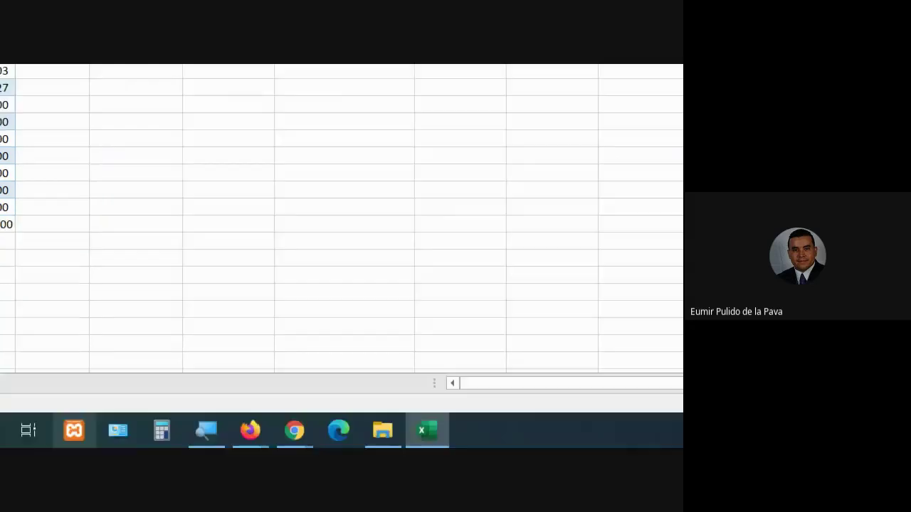
pyautogui.click(206, 430)
pyautogui.click(158, 365)
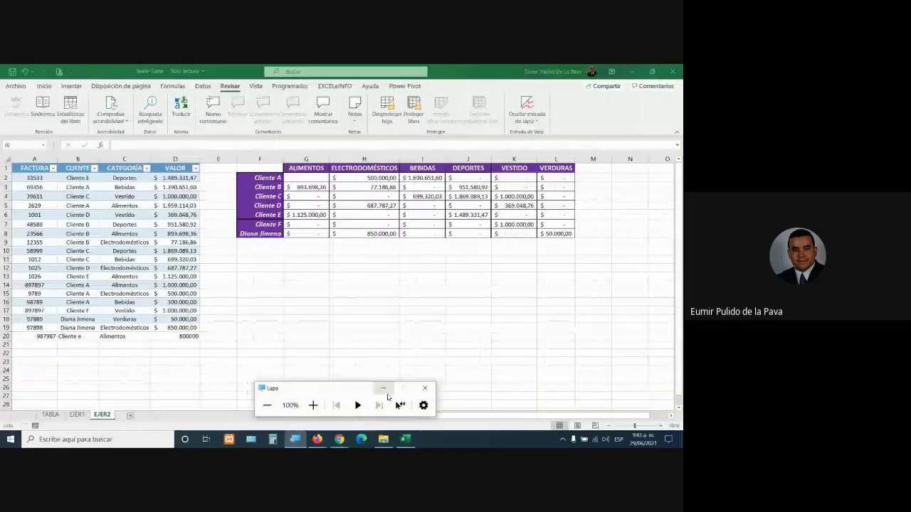
pyautogui.click(384, 389)
pyautogui.moveTo(338, 440)
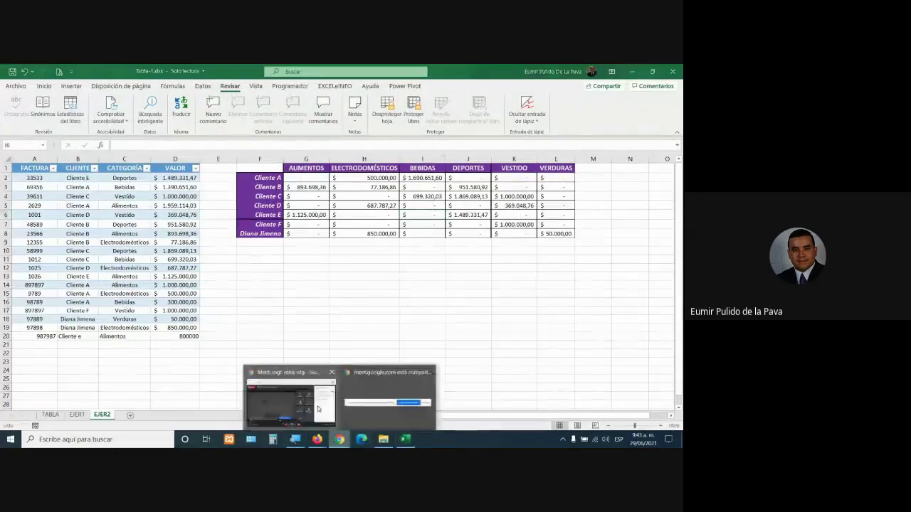
pyautogui.click(291, 397)
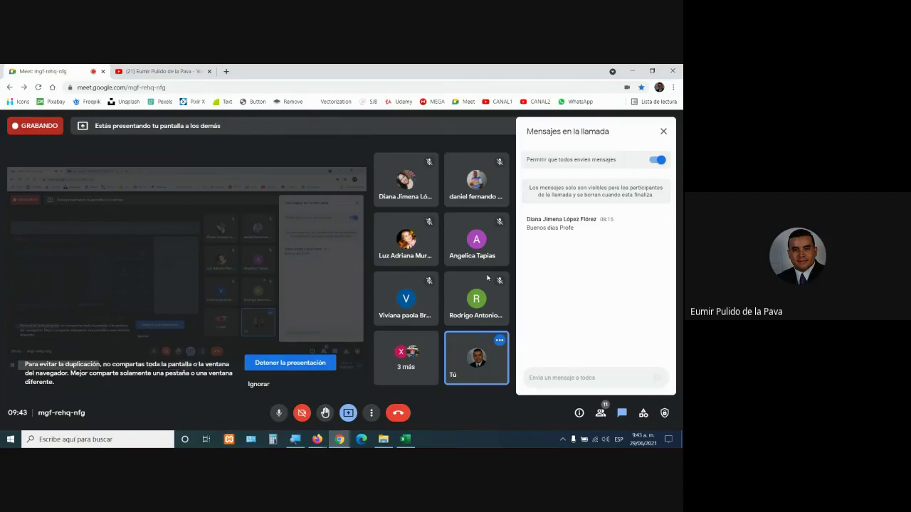
pyautogui.click(405, 439)
pyautogui.click(407, 301)
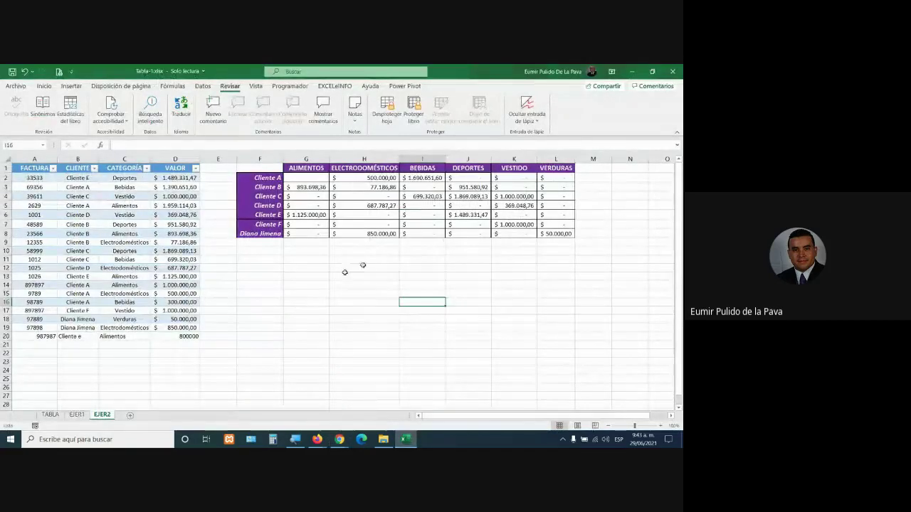
# Close Tabla-1.xlsx without saving and stop the Google Meet call recording
pyautogui.click(672, 71)
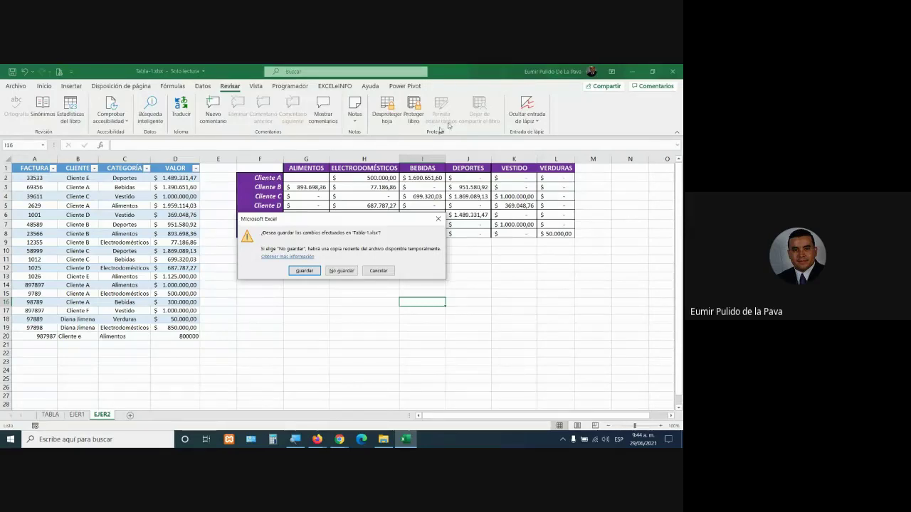
pyautogui.click(332, 269)
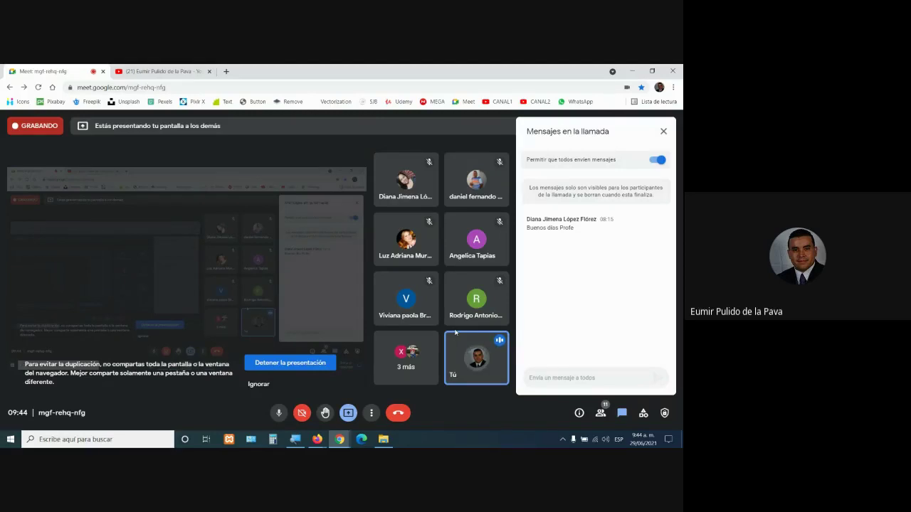
pyautogui.click(371, 414)
pyautogui.click(411, 208)
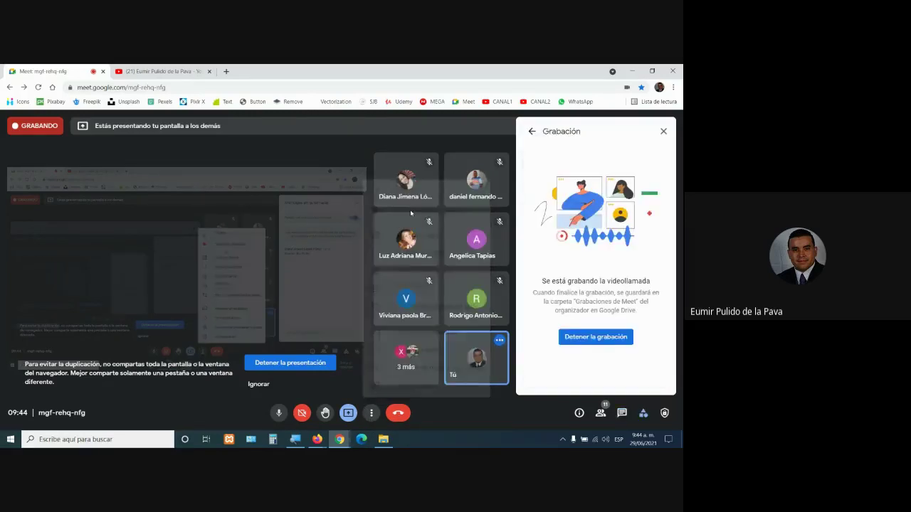
pyautogui.click(582, 339)
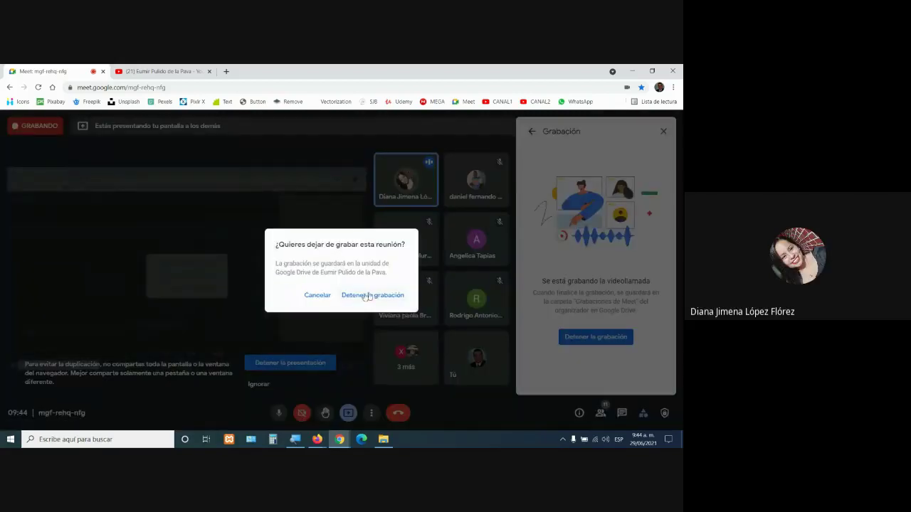